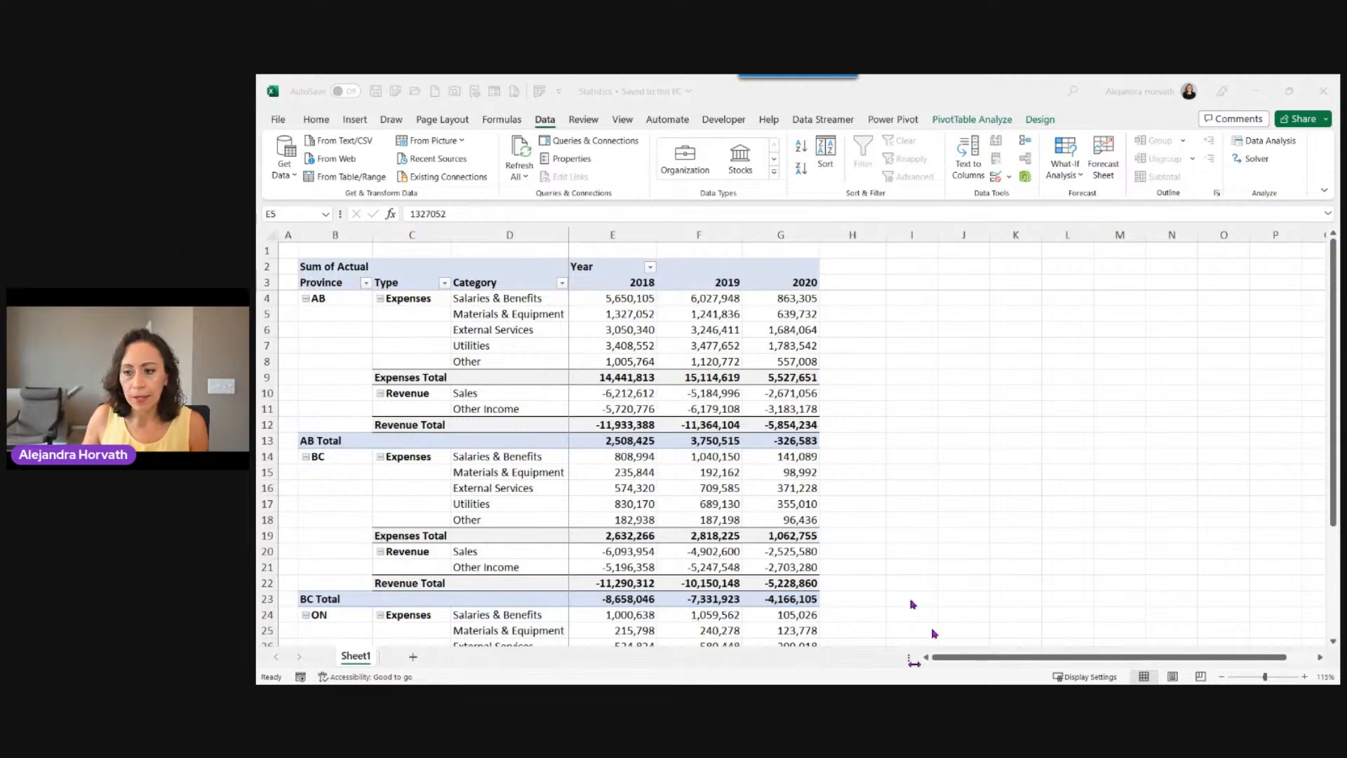
Examine the AB expense figures for 2018 and the Salaries & Benefits and Materials & Equipment categories in the pivot table
click(972, 542)
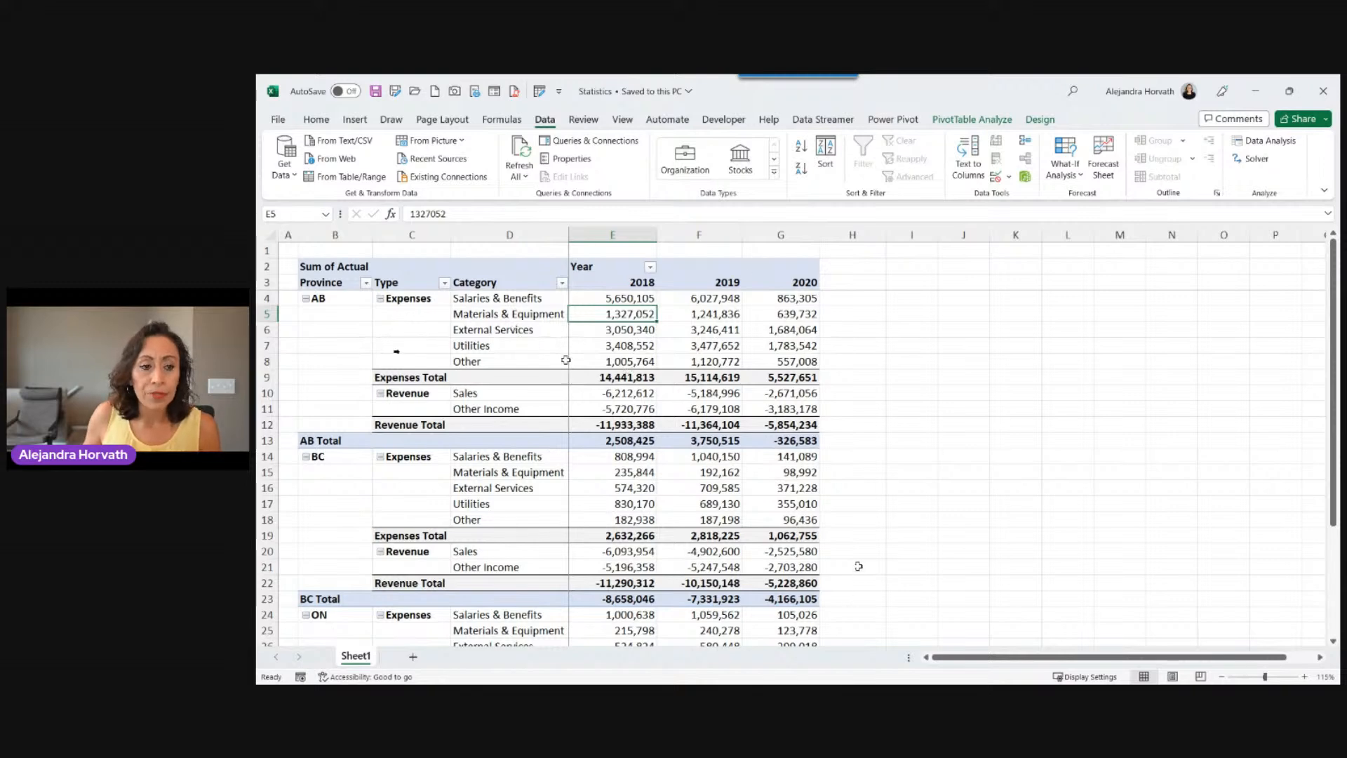
click(603, 298)
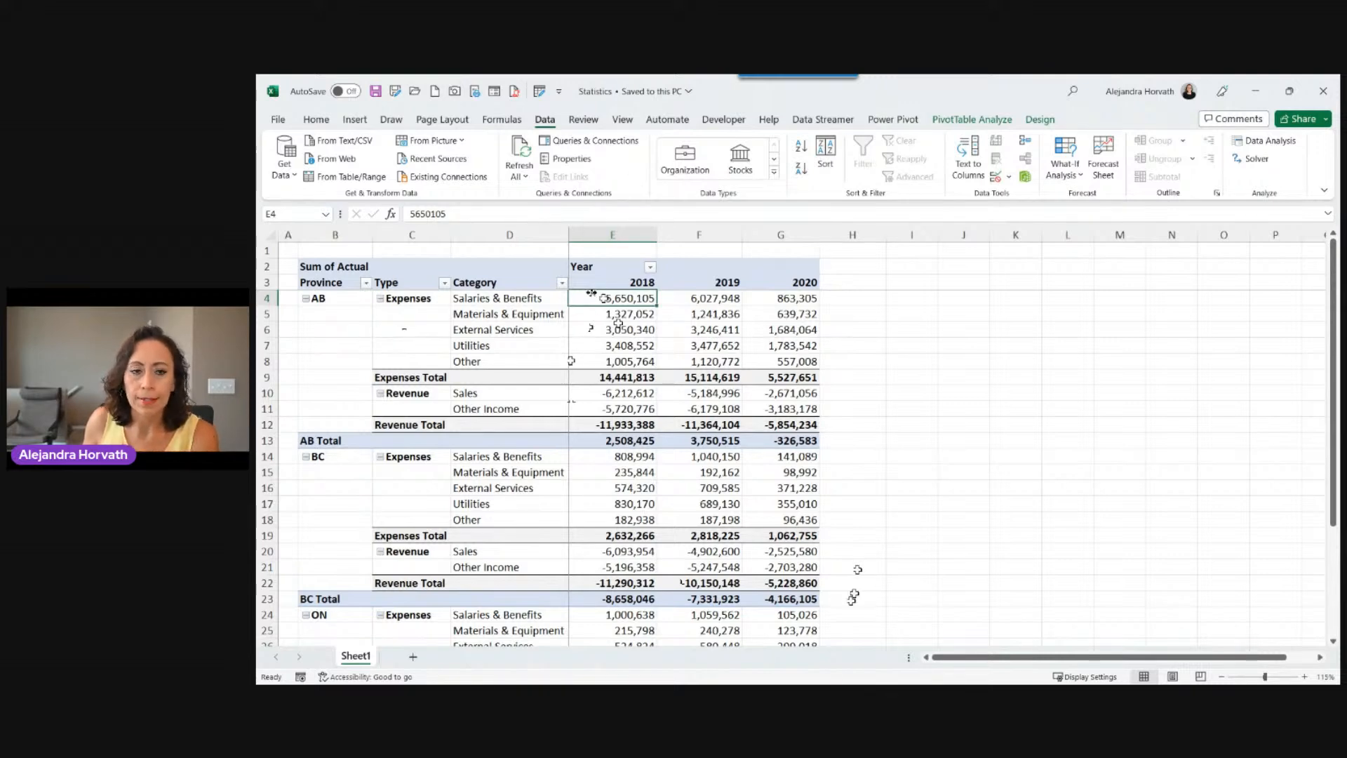
click(481, 300)
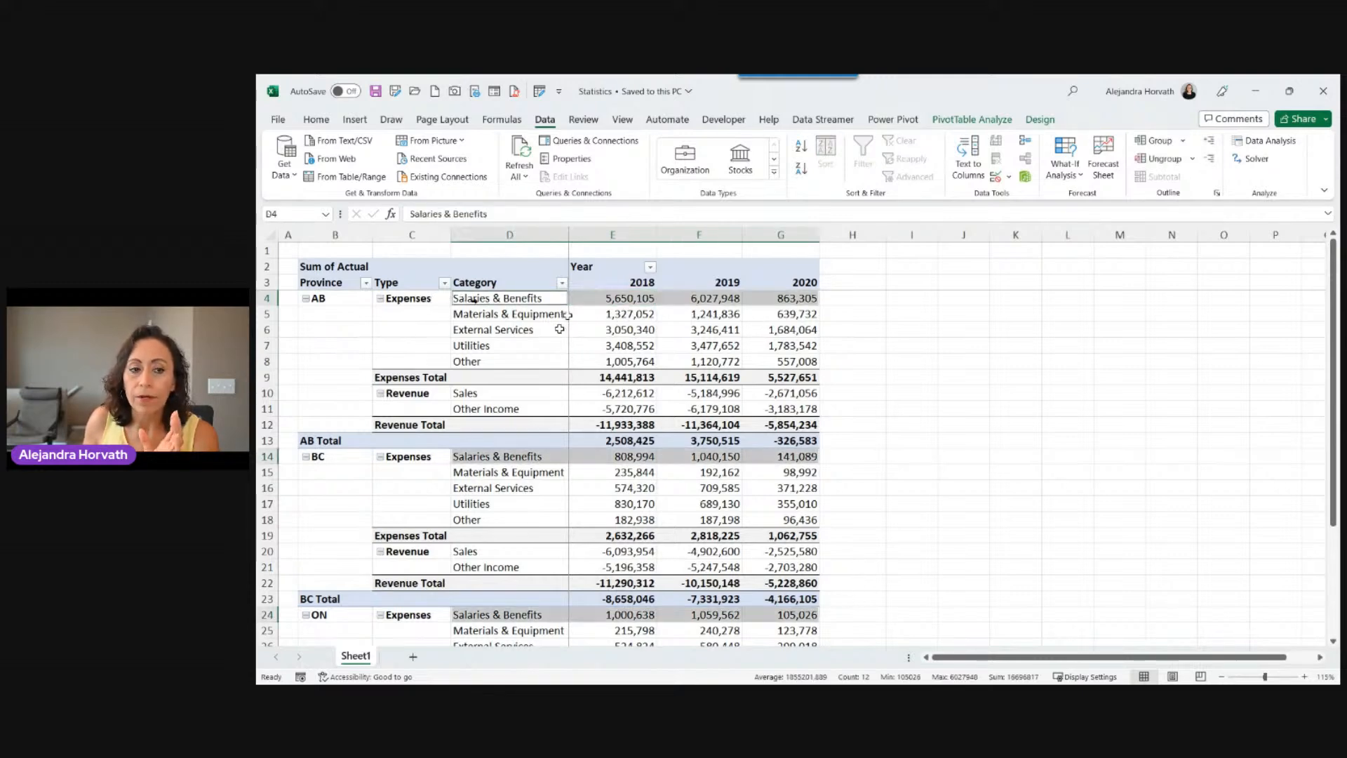
click(523, 315)
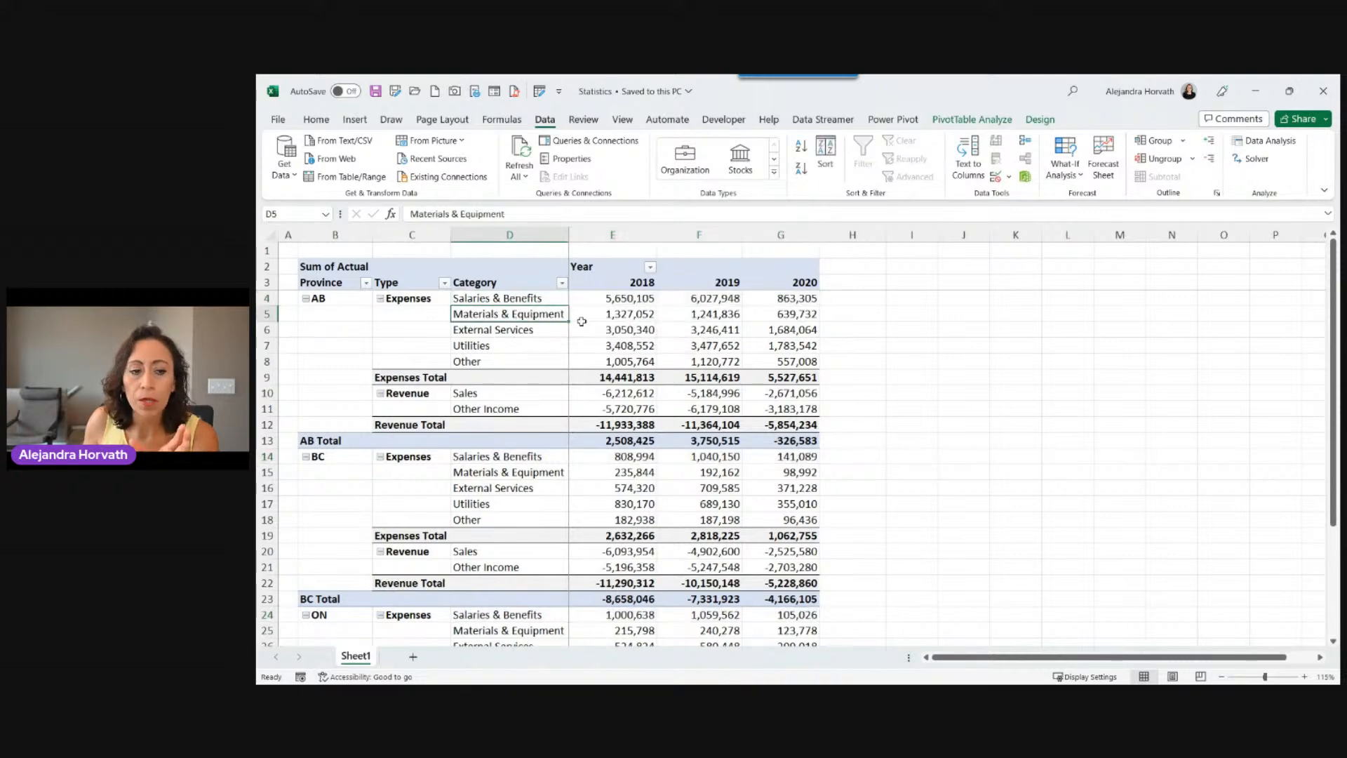
Review the AB, BC and ON province groups in the pivot table
click(327, 300)
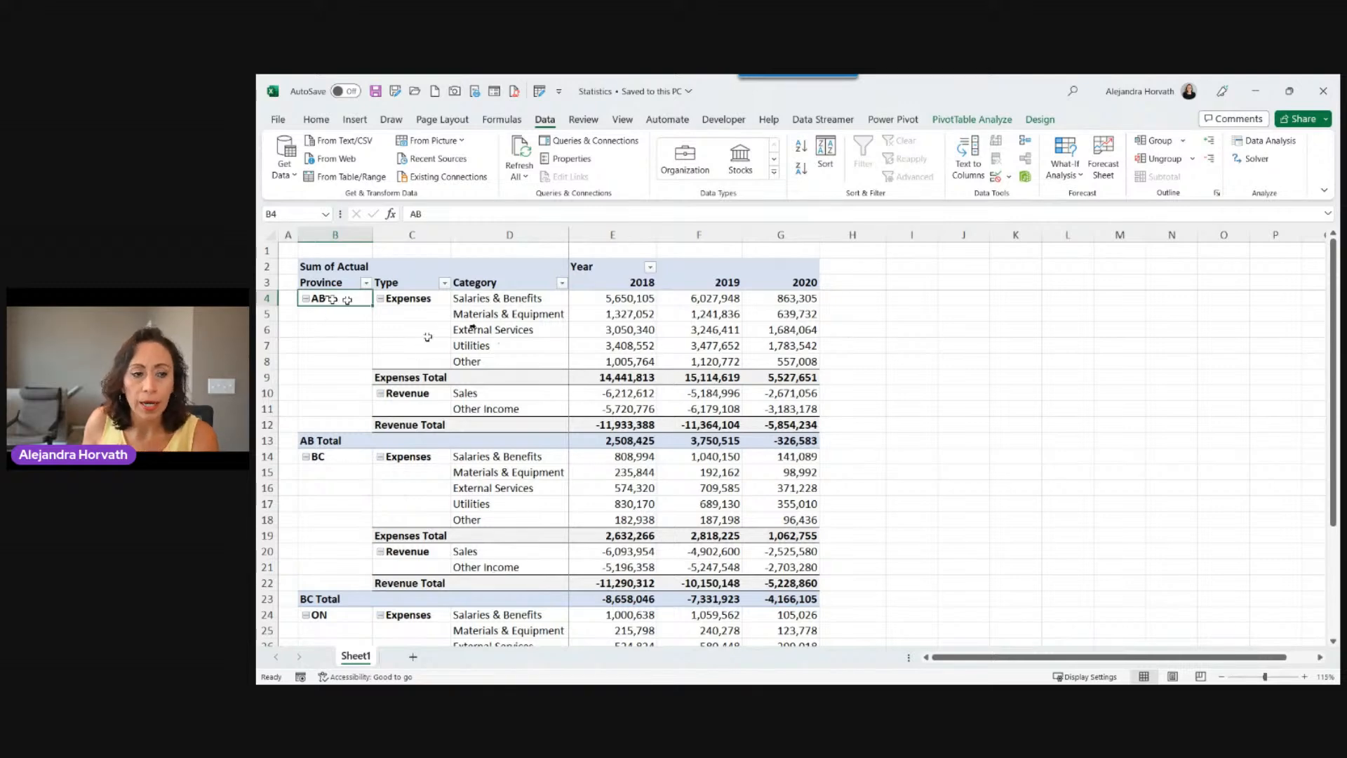
click(323, 457)
click(336, 615)
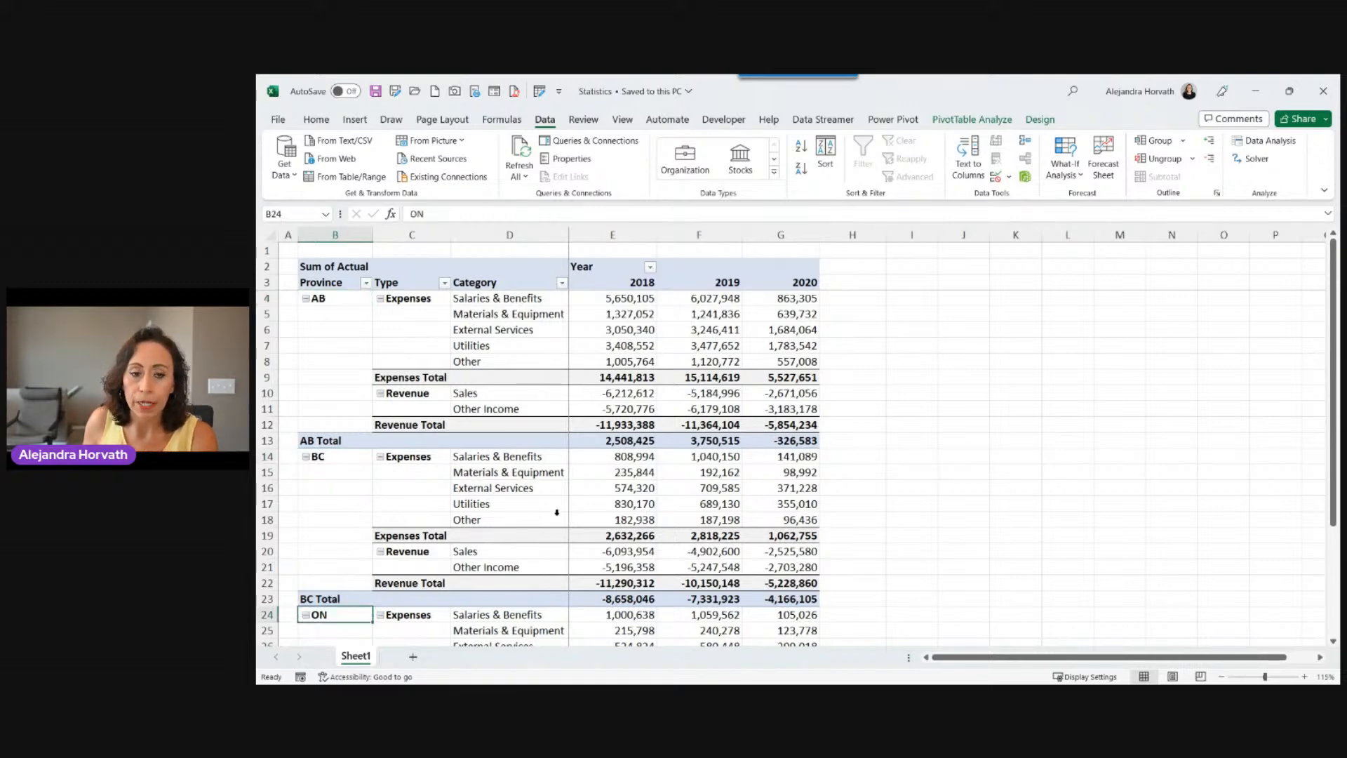
scroll(632, 395, down, 3)
scroll(688, 460, up, 3)
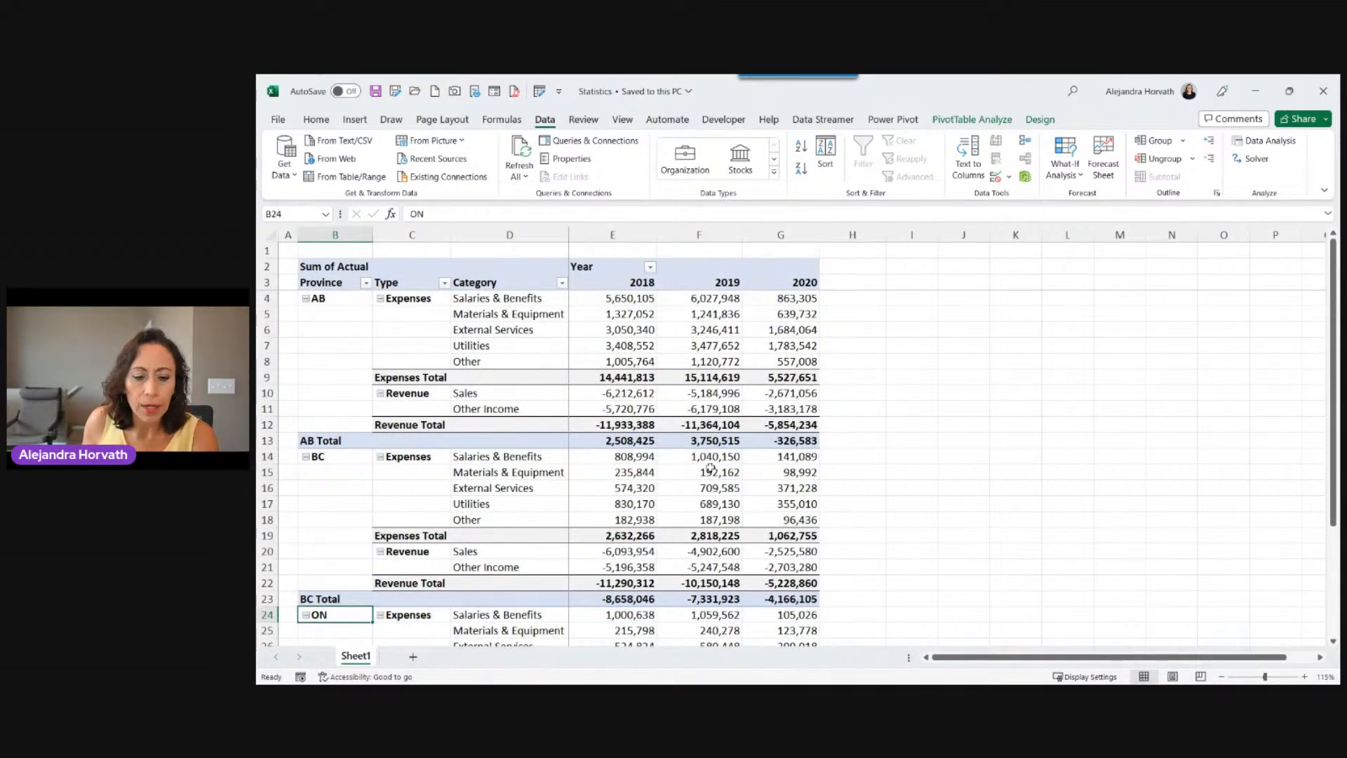
Switch to the Variance File workbook and examine actuals against budgets for 2018 to 2020 in the Salaries & Benefits department chart
mouse_move(710, 680)
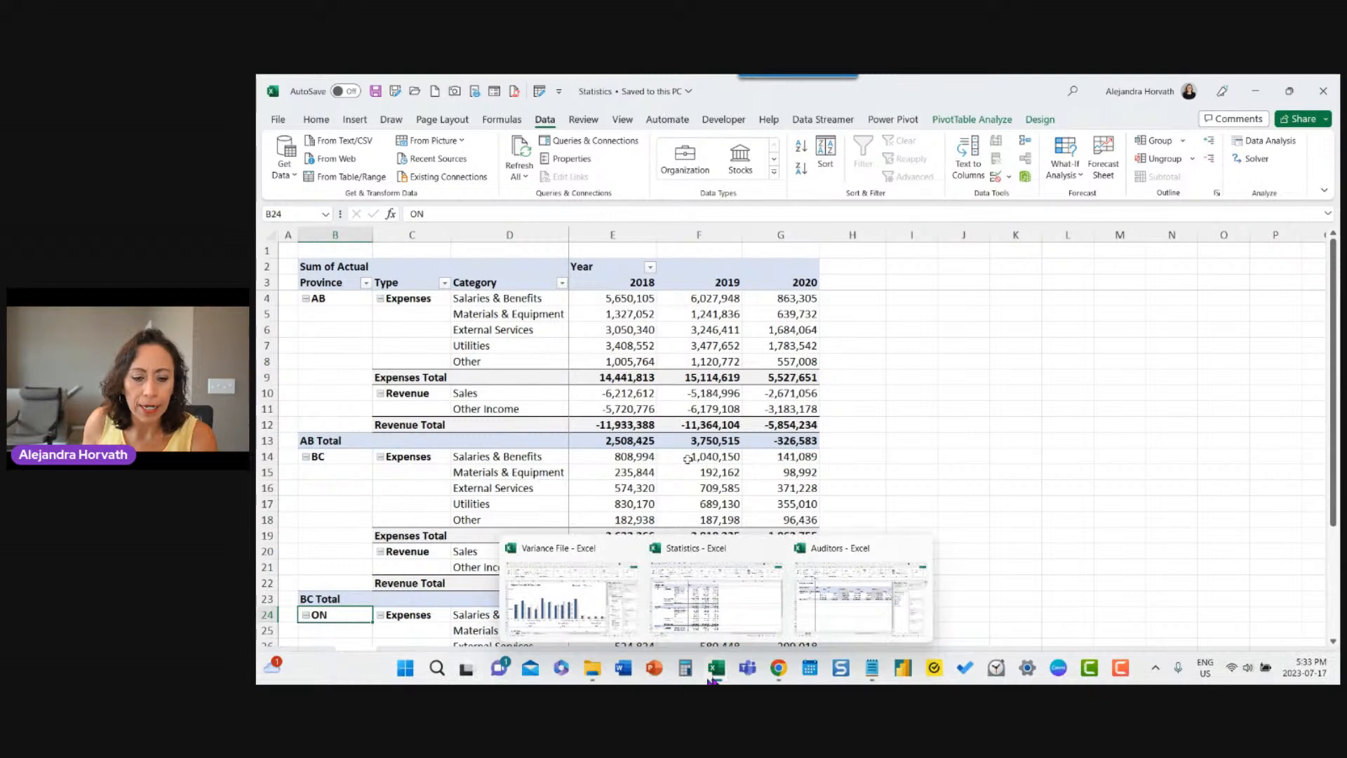
click(565, 597)
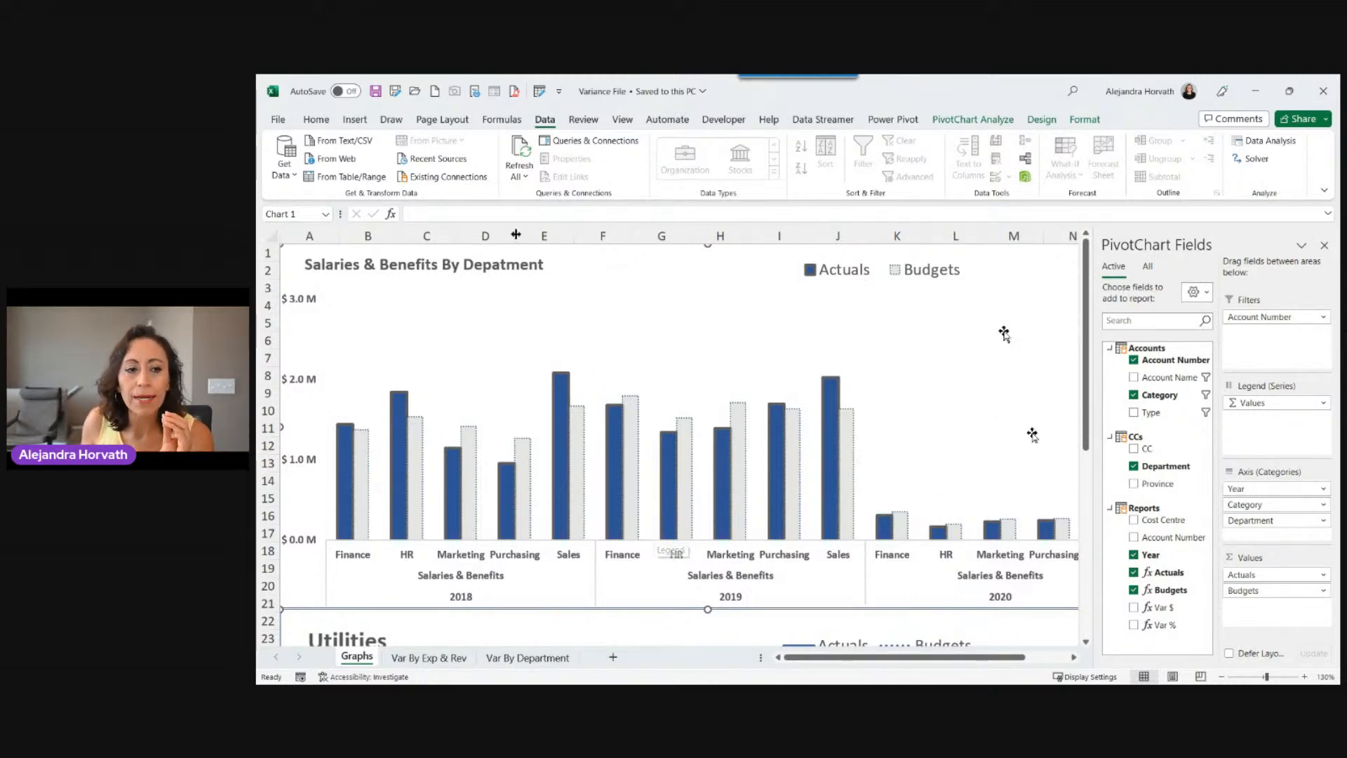
scroll(435, 274, down, 2)
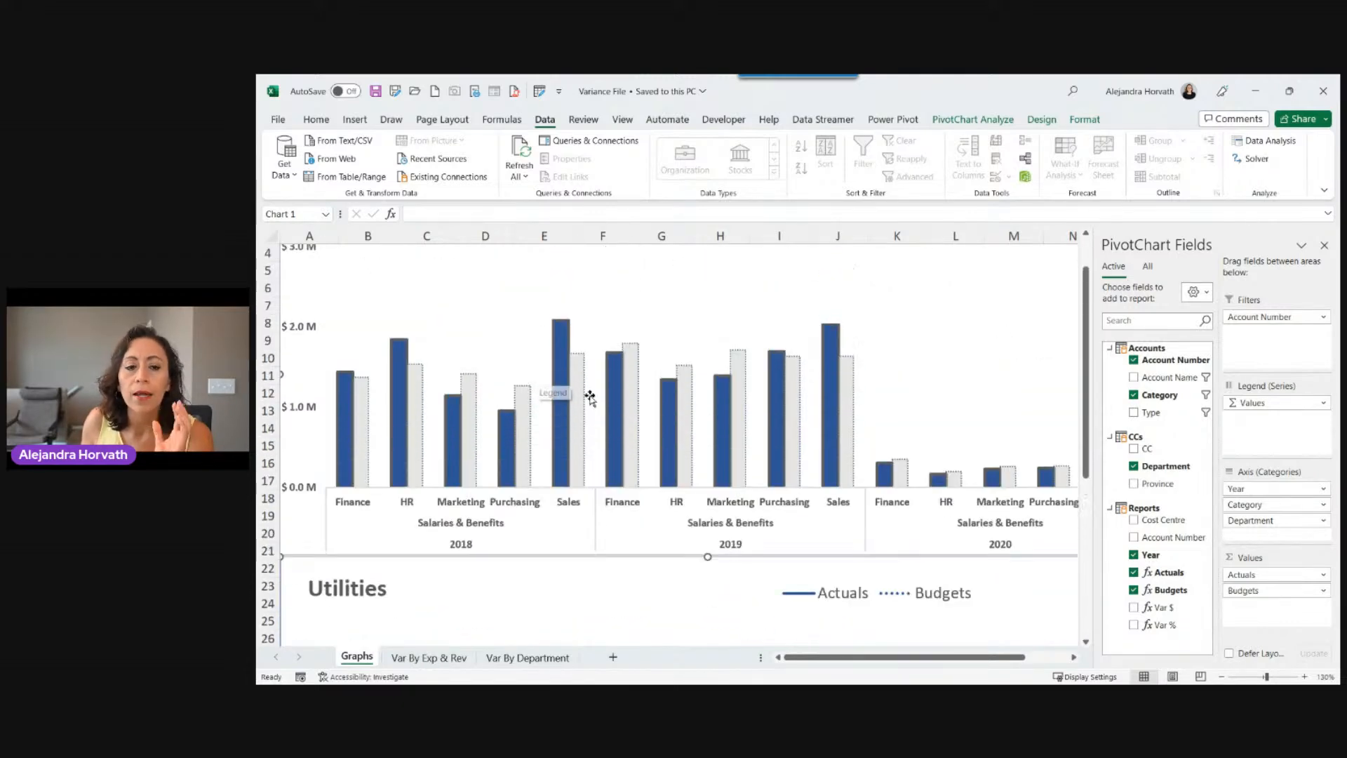
scroll(568, 379, up, 2)
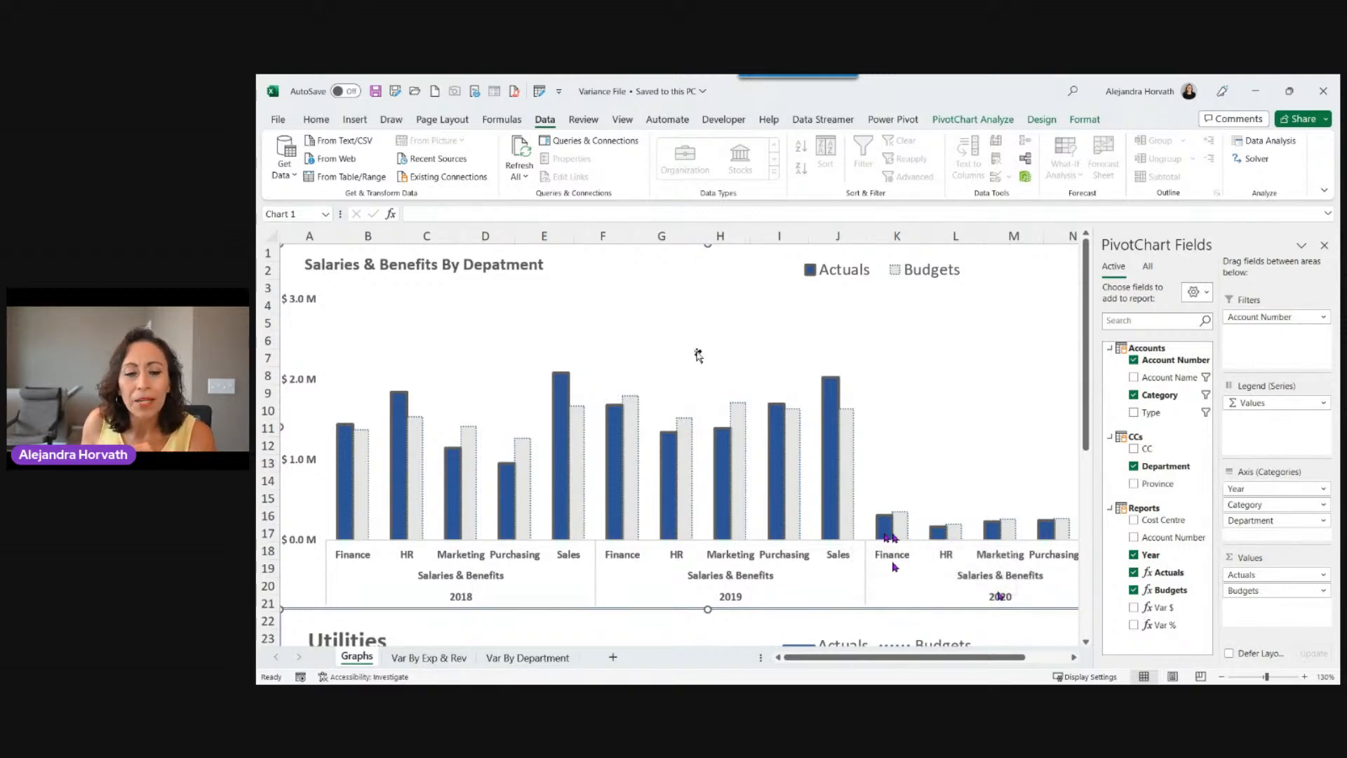
drag(977, 659, 1005, 661)
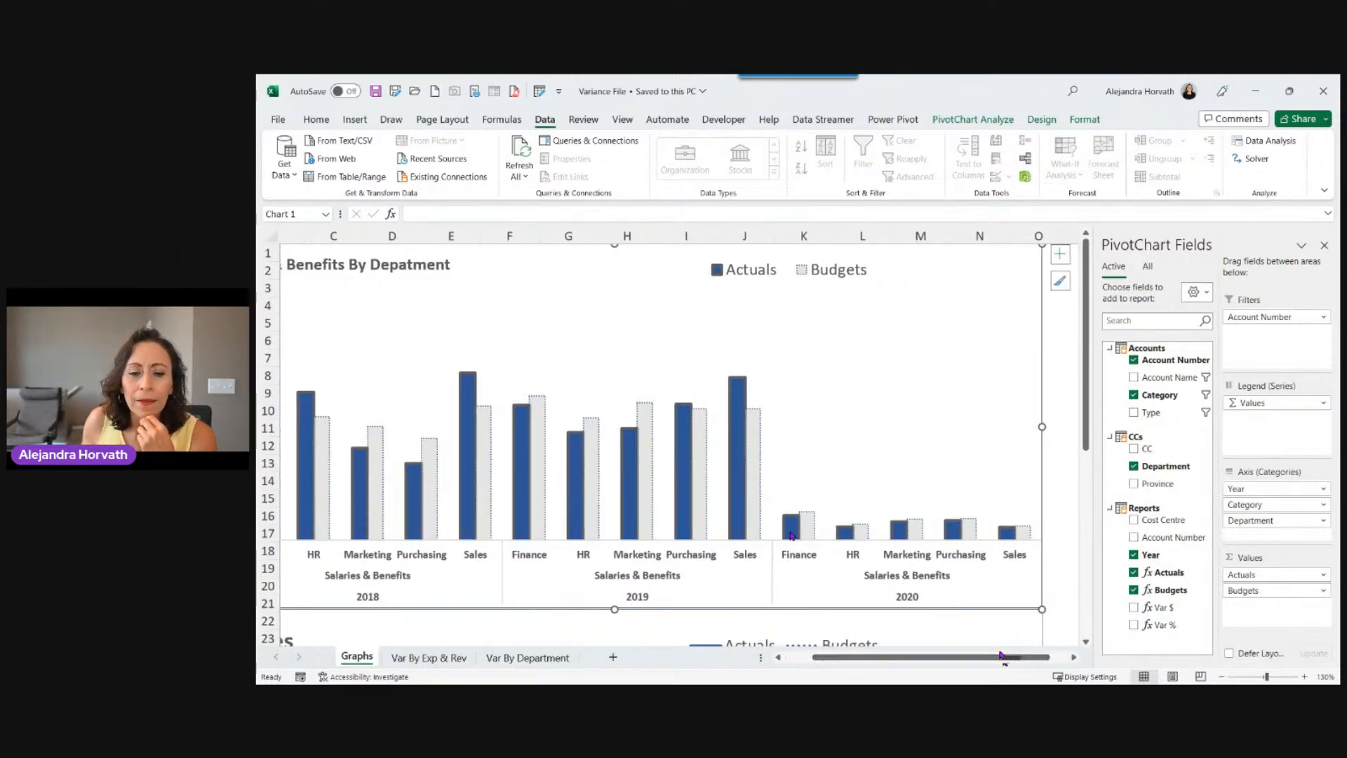
mouse_move(810, 535)
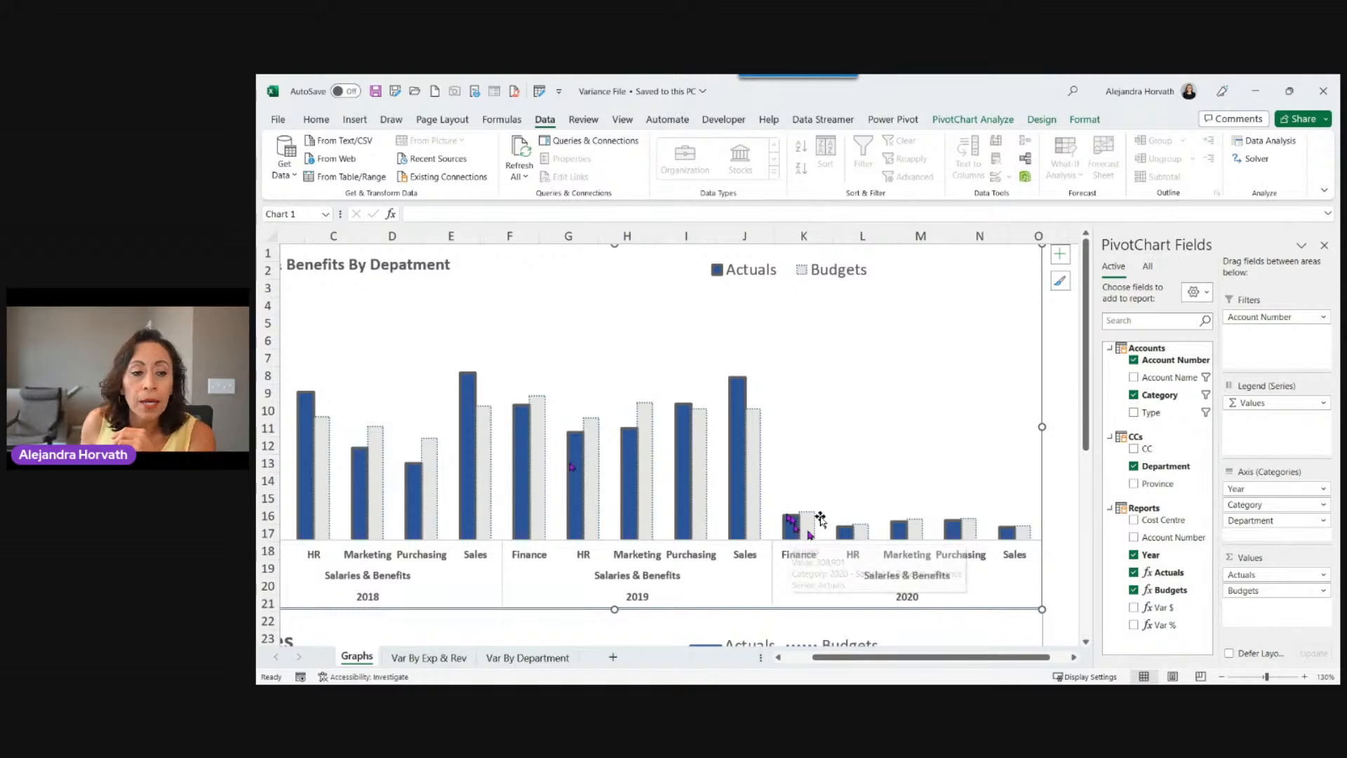
mouse_move(465, 433)
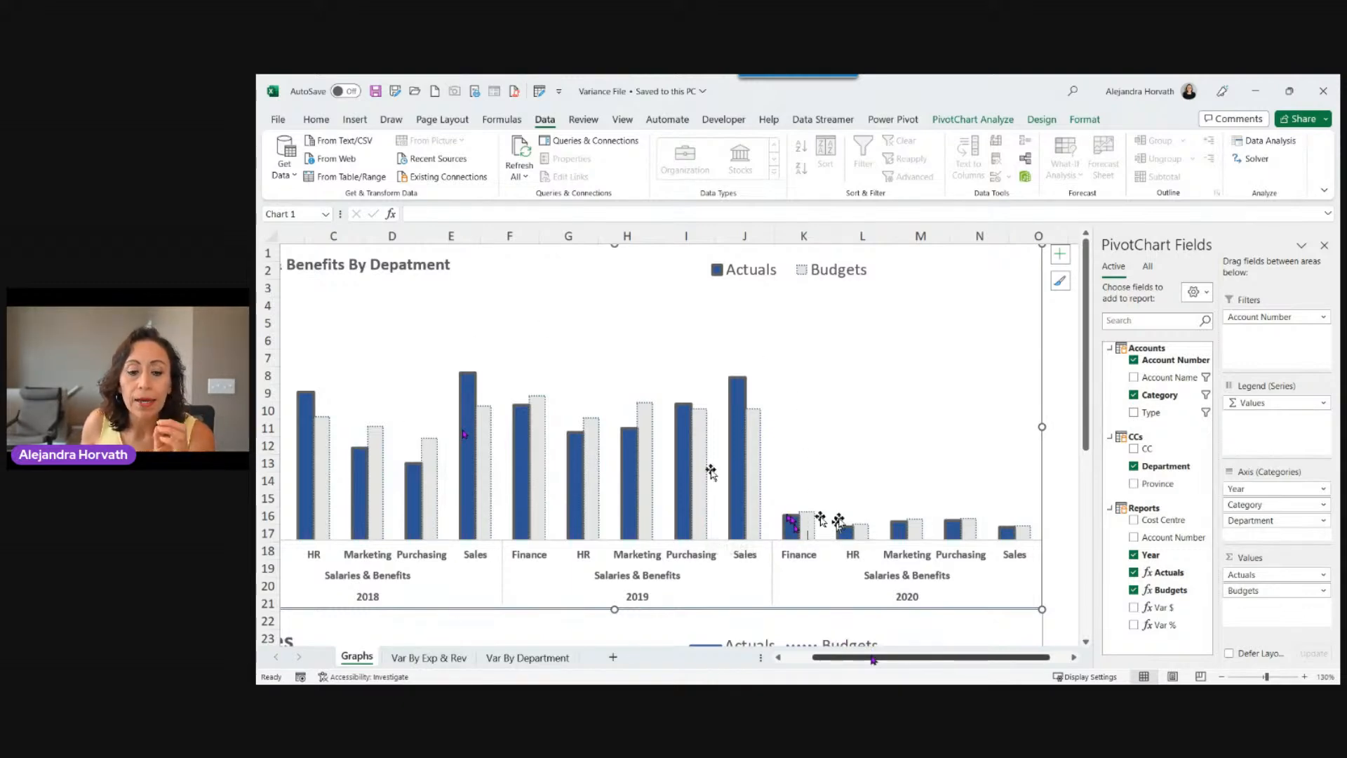
drag(872, 658, 834, 663)
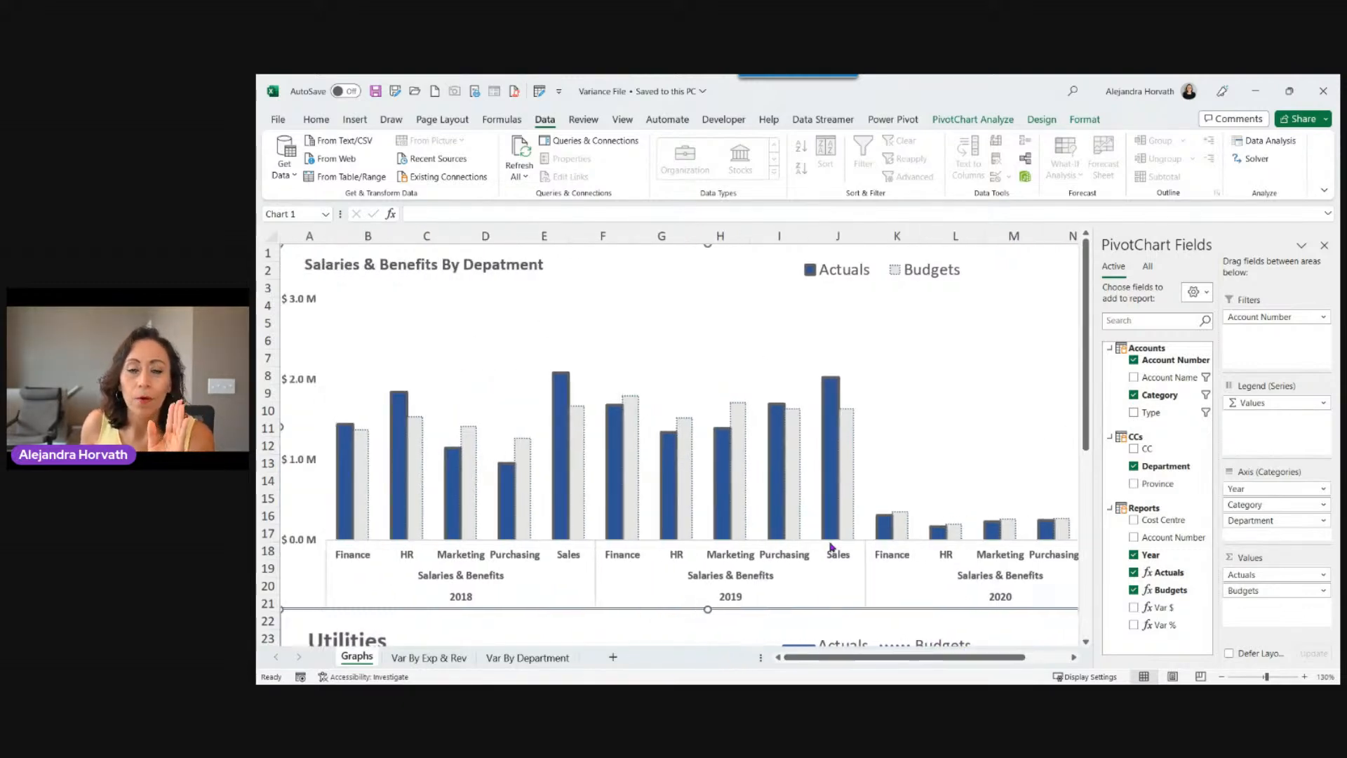
Examine the actuals and budgets lines across all years in the Utilities chart on the Graphs sheet
scroll(890, 414, down, 5)
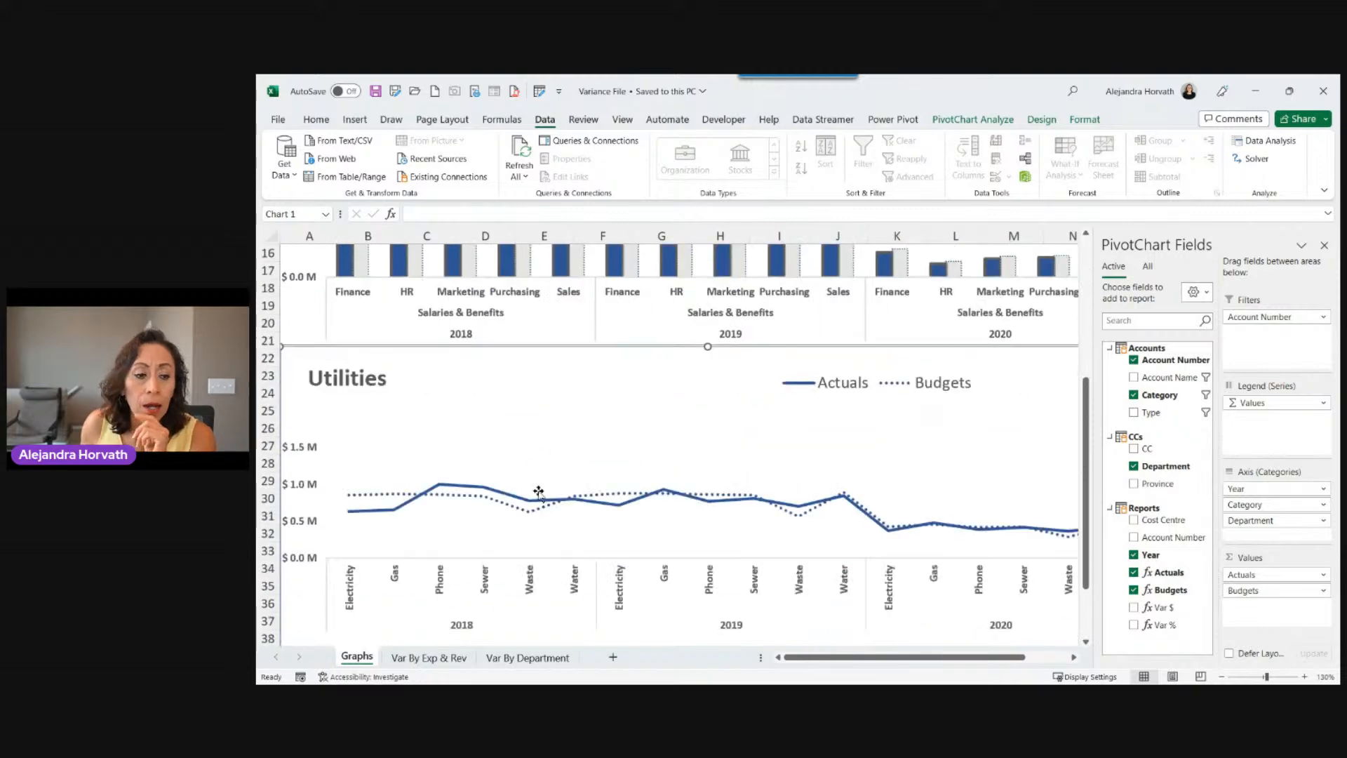
scroll(685, 451, down, 1)
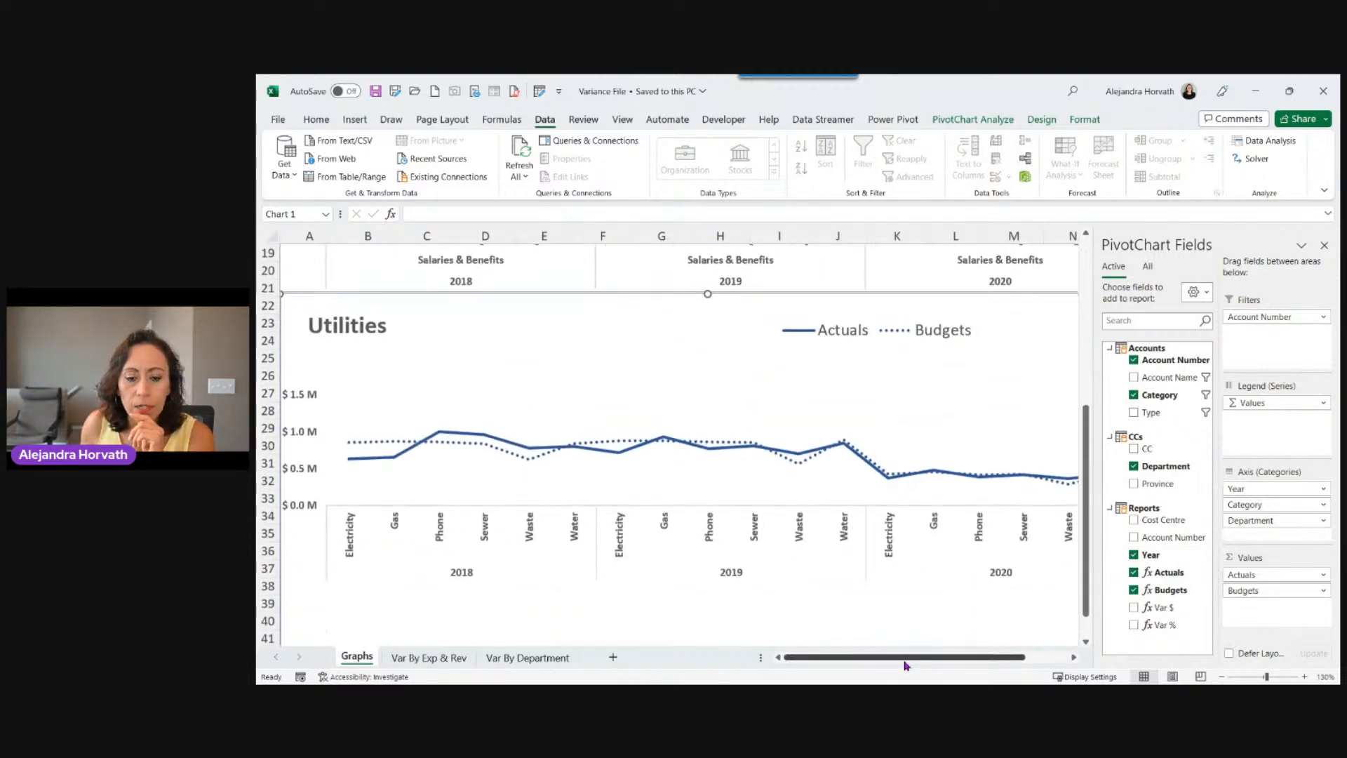
drag(905, 661, 947, 660)
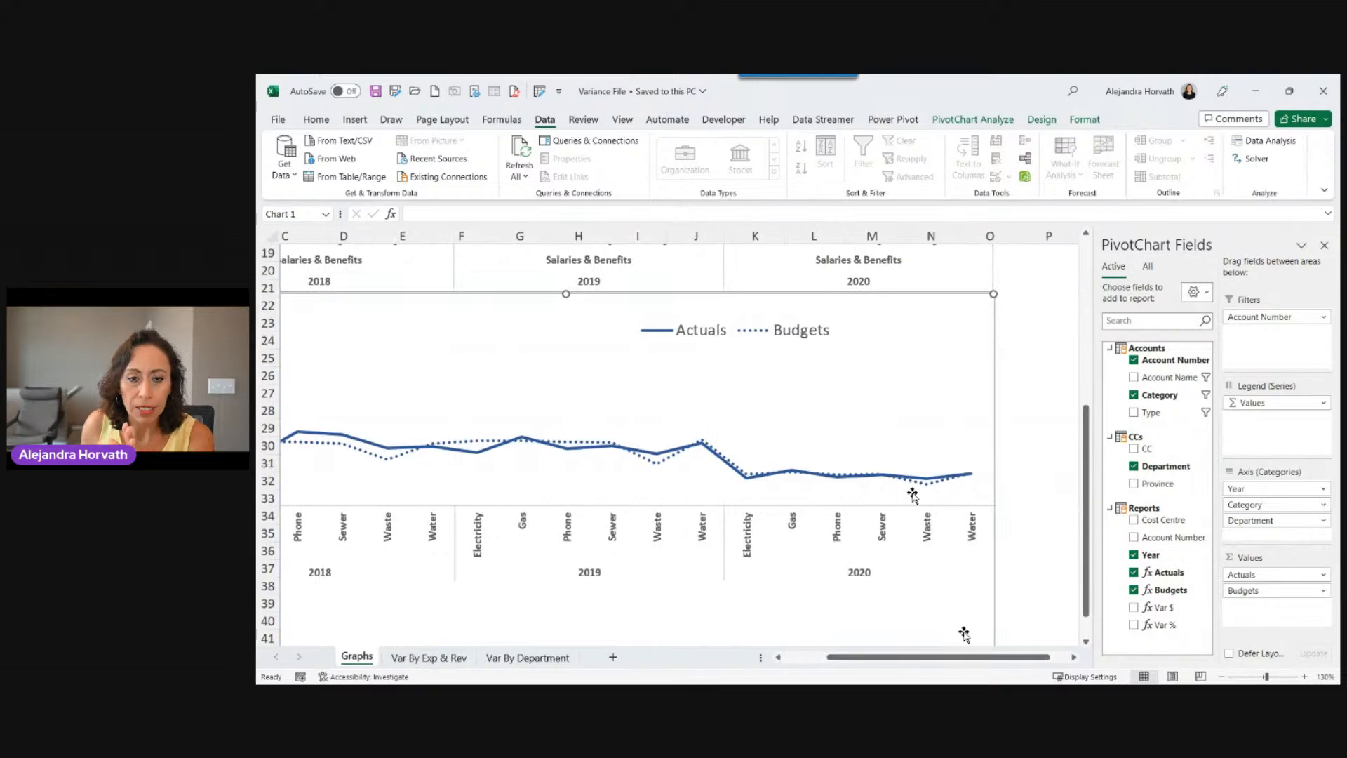
drag(914, 660, 882, 662)
scroll(887, 561, up, 4)
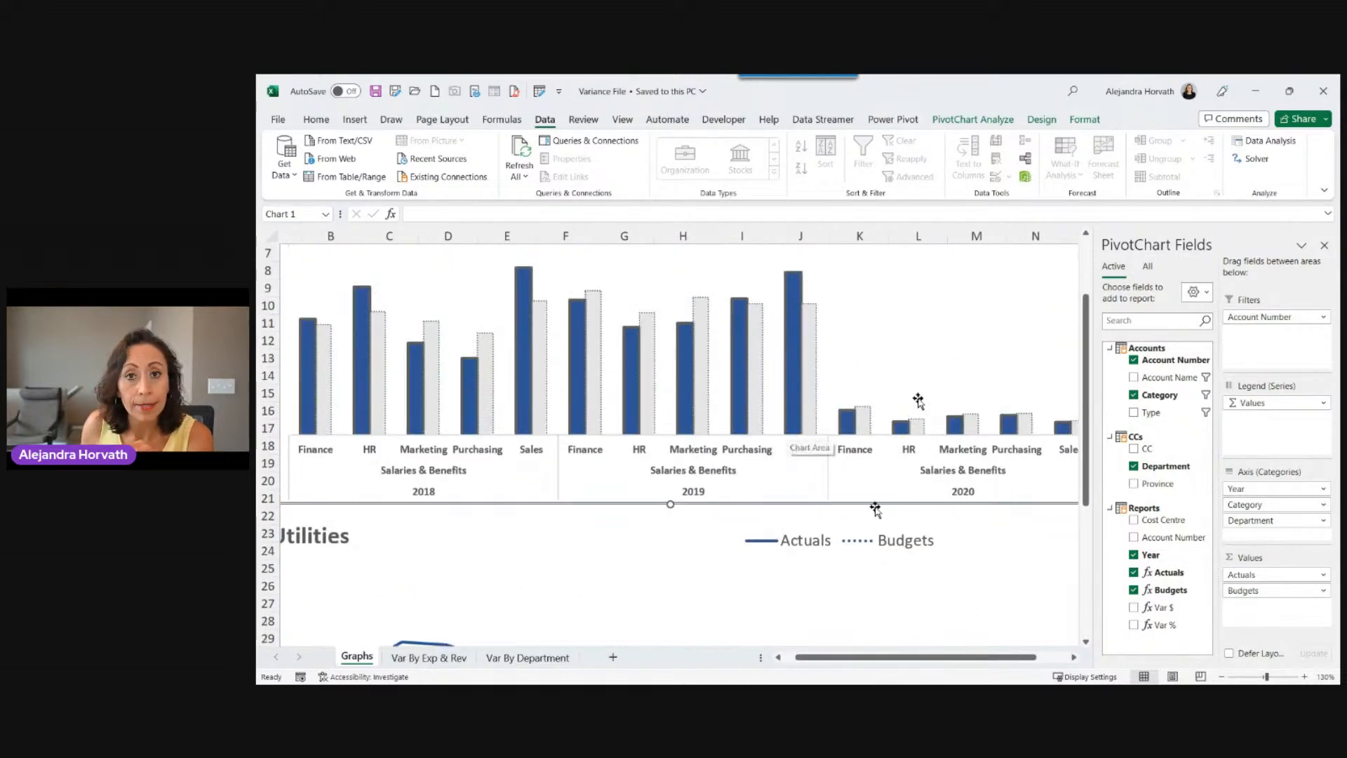
scroll(881, 547, down, 2)
Open the Var By Exp & Rev sheet and review its Expenses type with the Salaries & Benefits and Materials & Equipment categories
click(431, 657)
drag(937, 661, 876, 662)
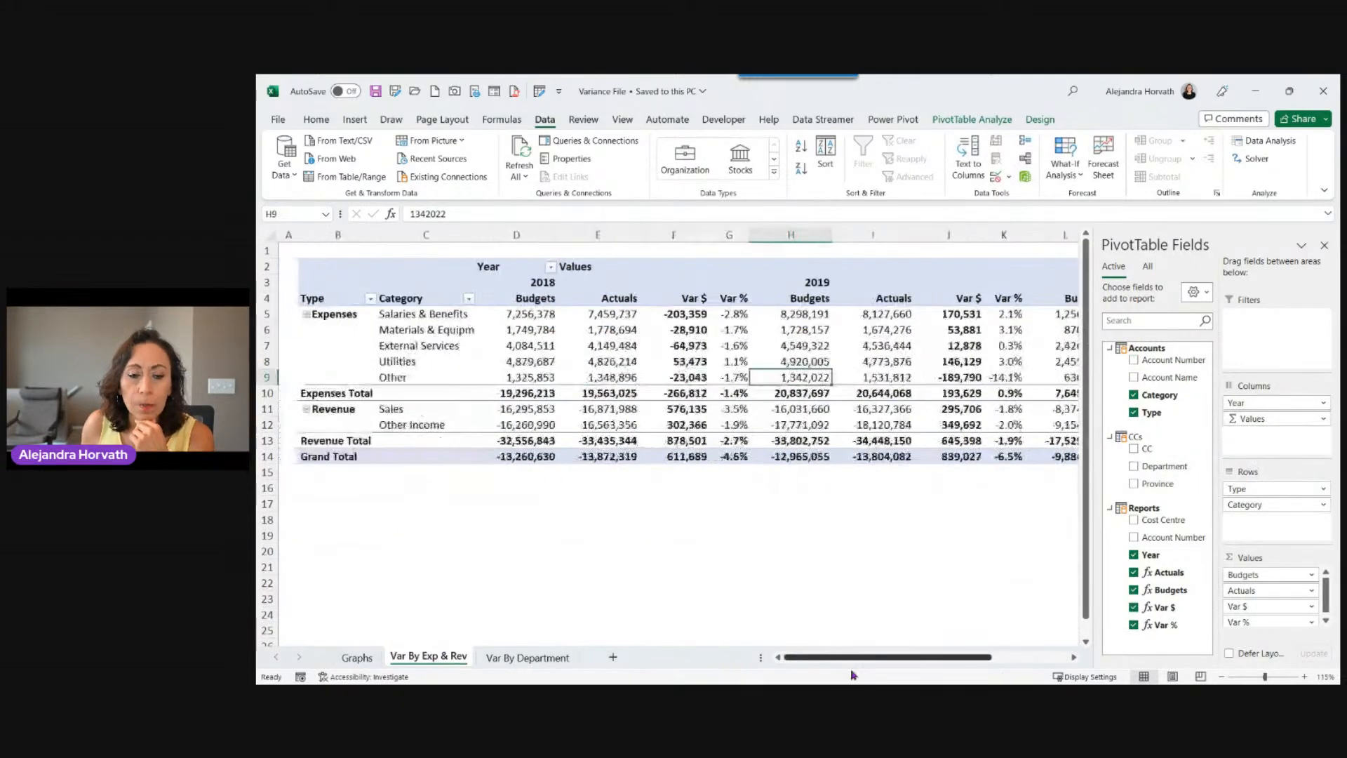
click(359, 316)
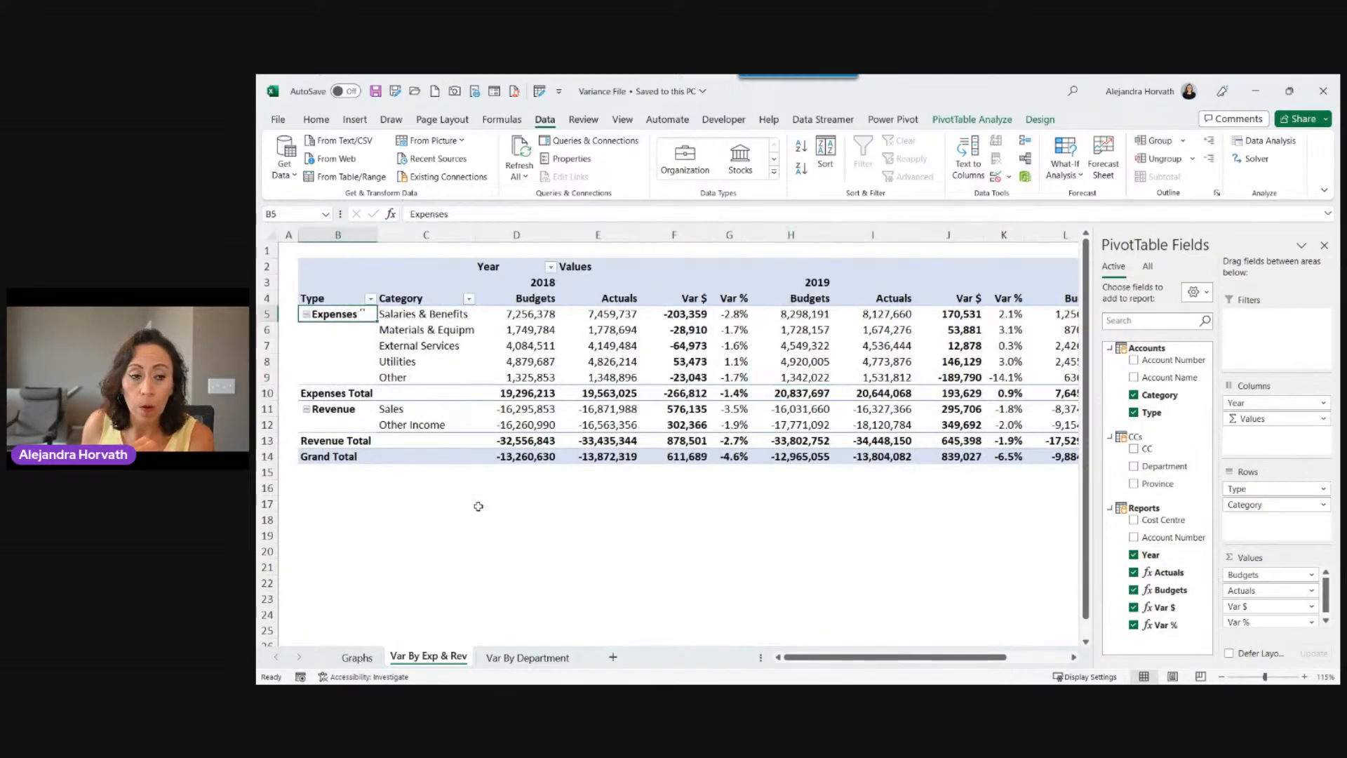
click(426, 316)
click(431, 332)
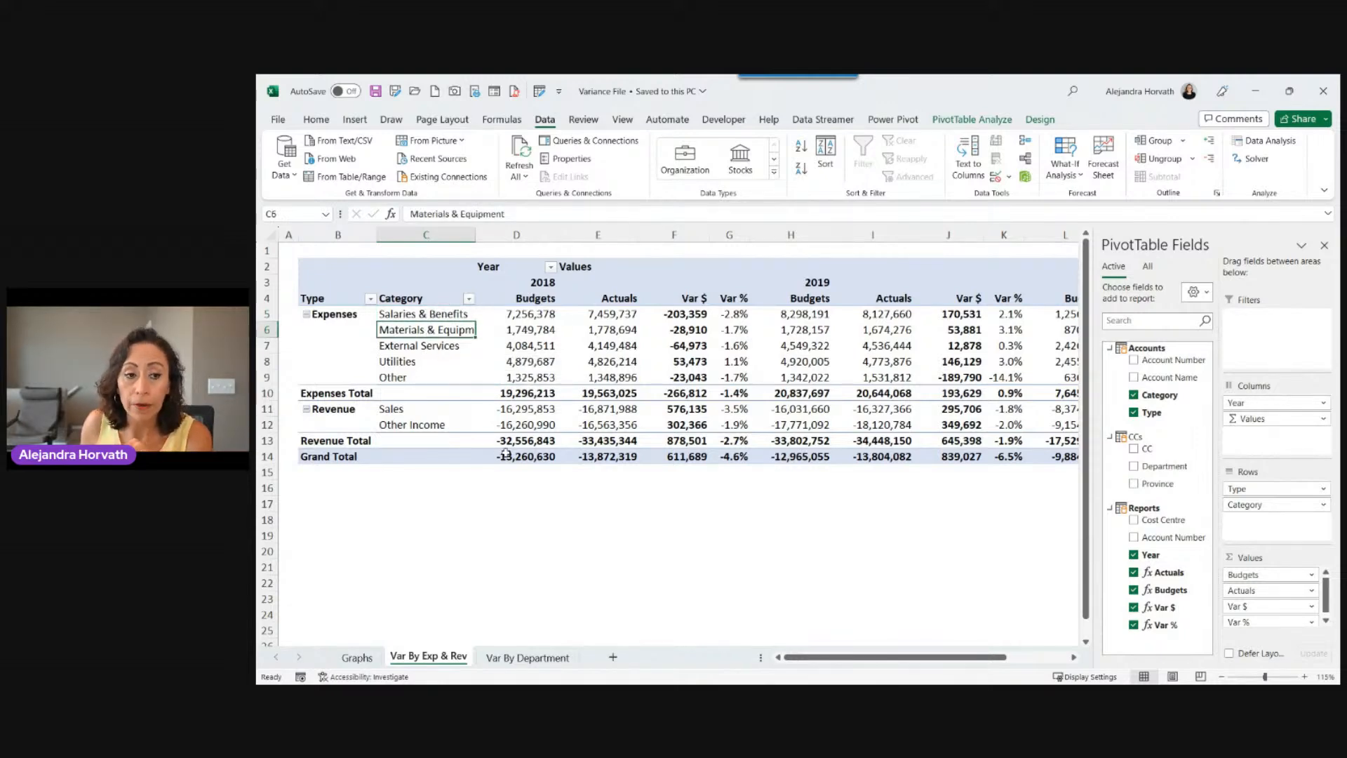
Review the 2018 and 2019 column groups and the 2018 Var $ and Var % headings
click(553, 282)
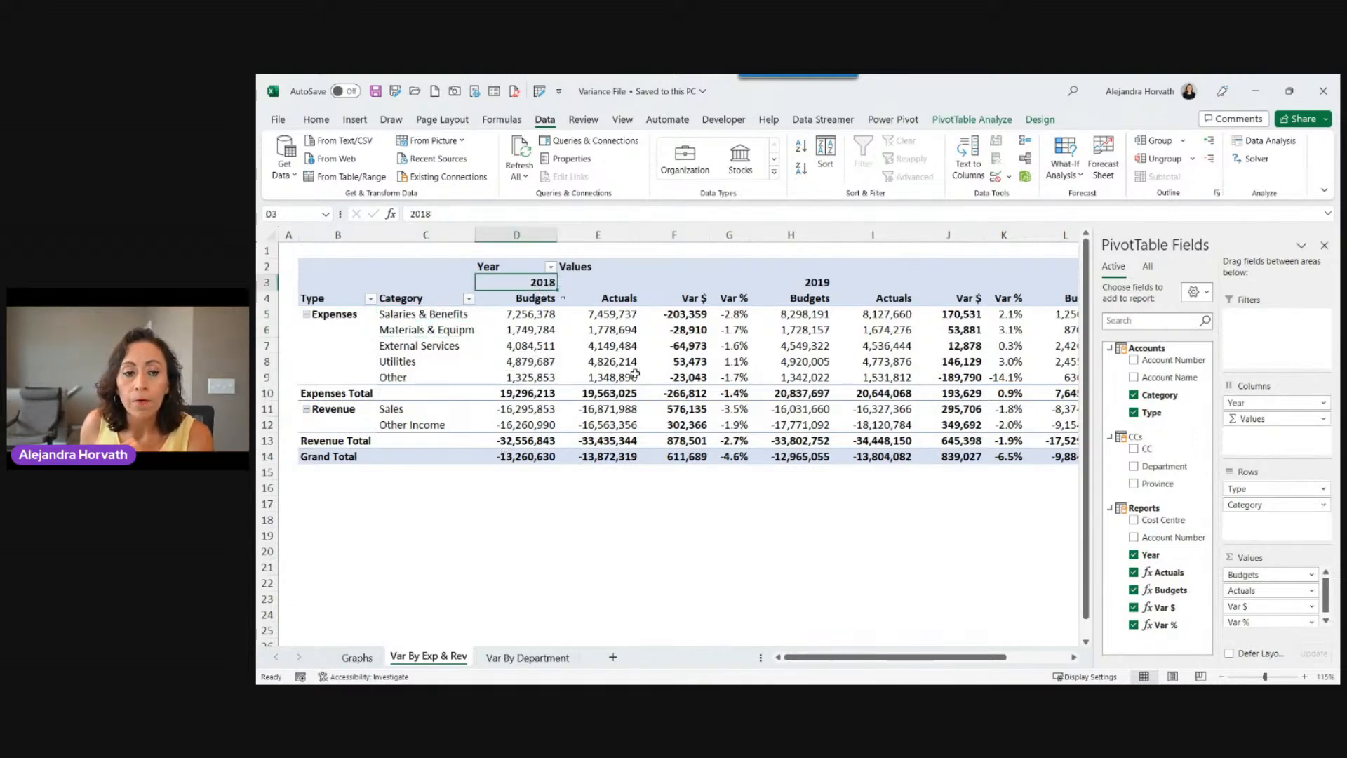
click(812, 283)
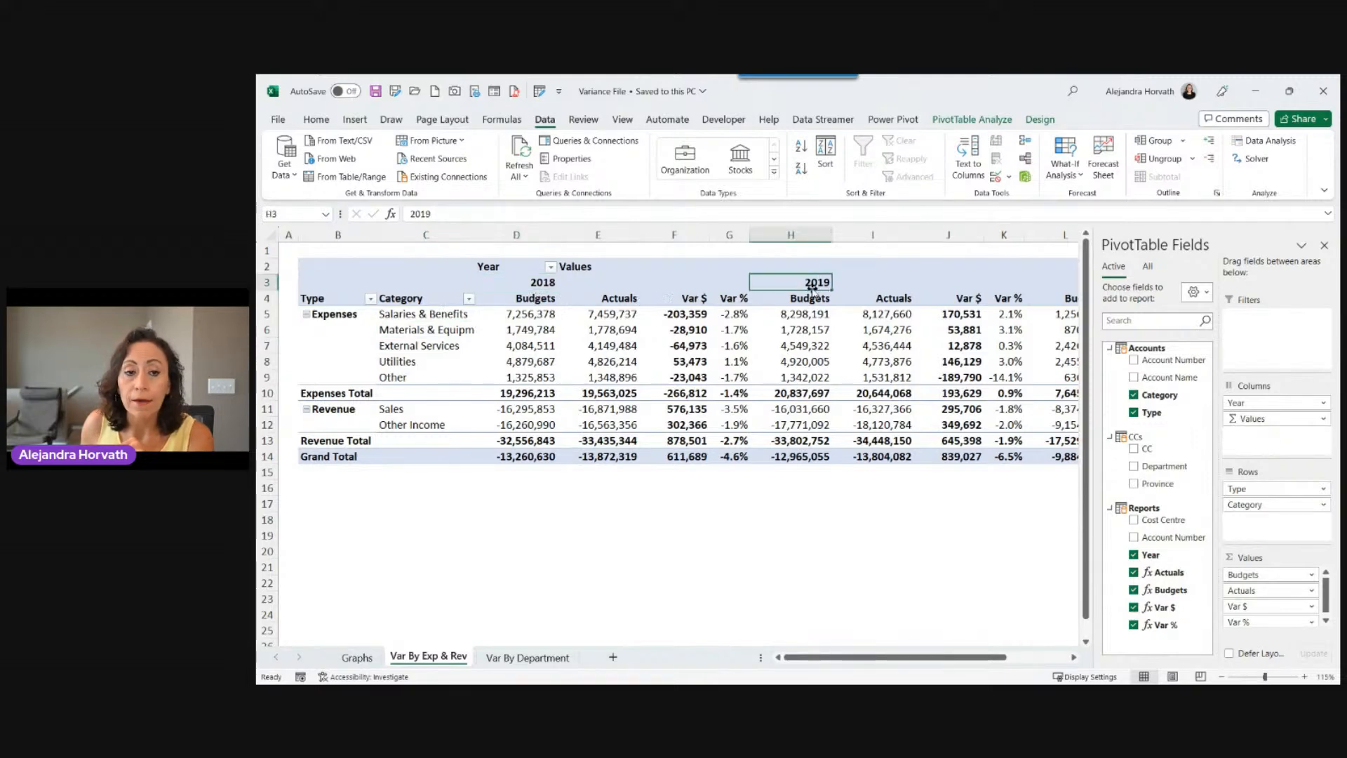
click(693, 298)
click(736, 300)
Compare the Salaries & Benefits budgets for 2020, 2019 and 2018 in the expense and revenue pivot table
drag(852, 657, 951, 660)
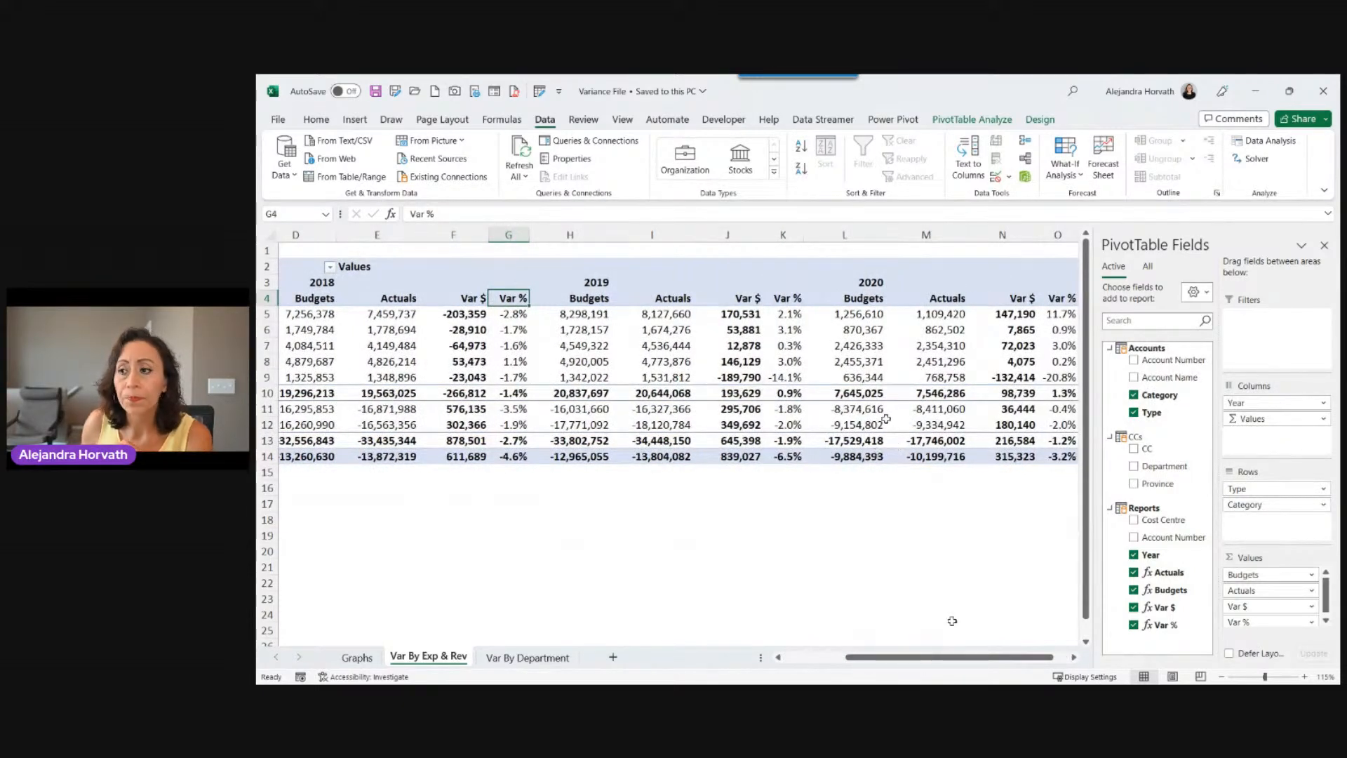
click(874, 283)
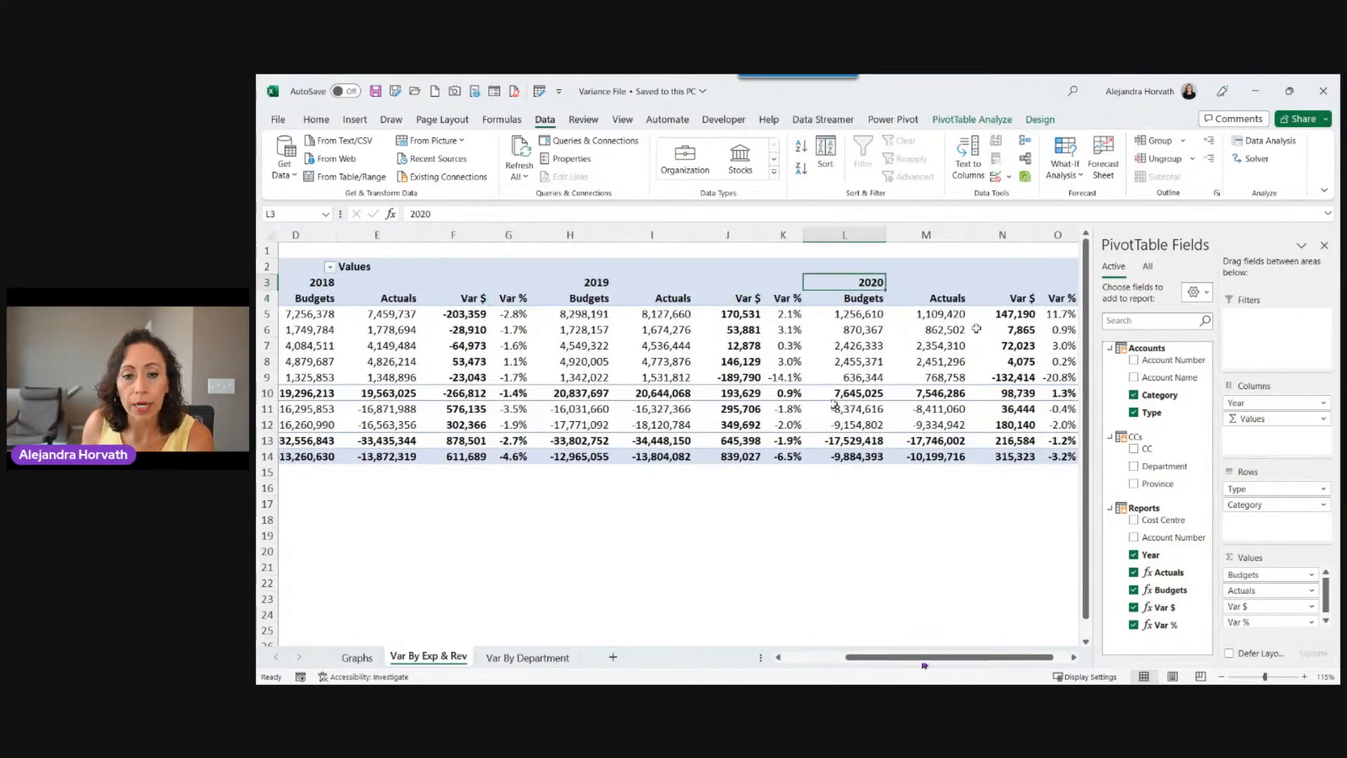
click(874, 300)
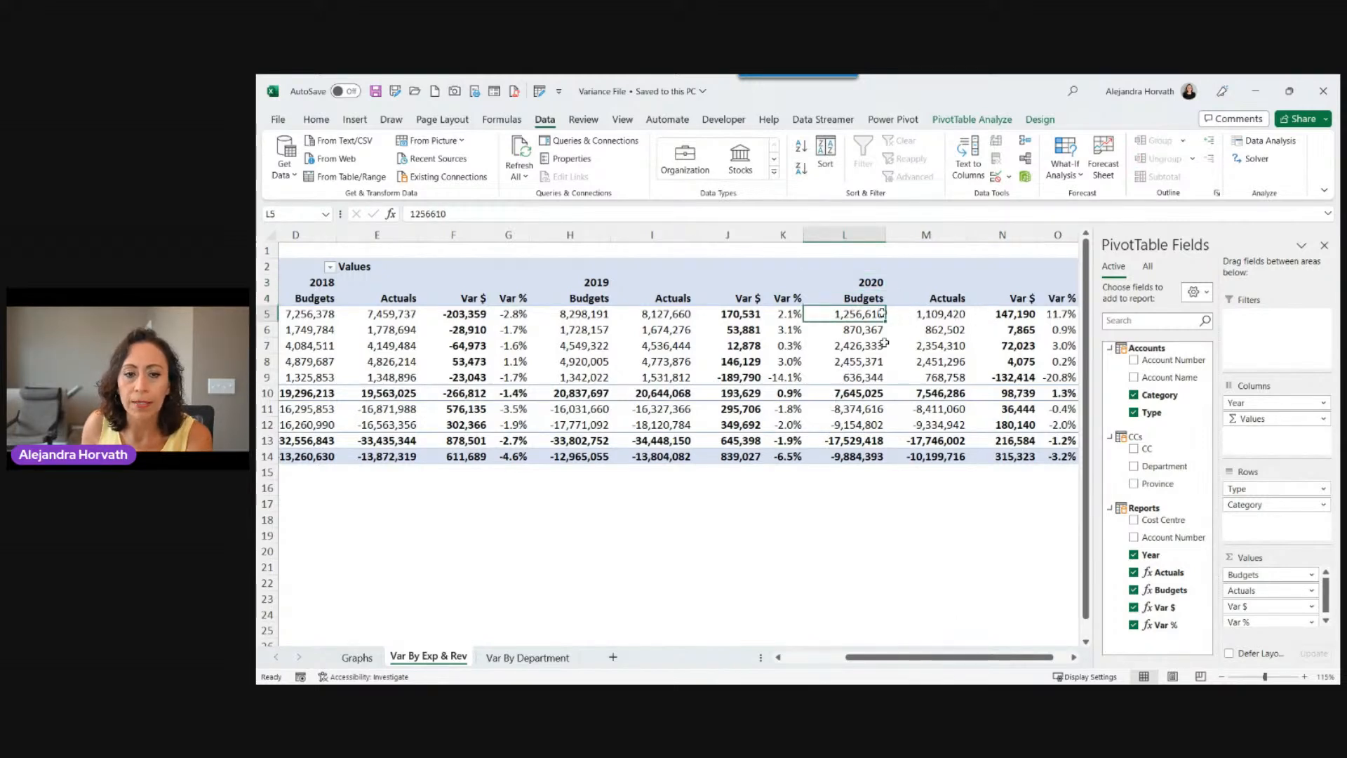
click(865, 316)
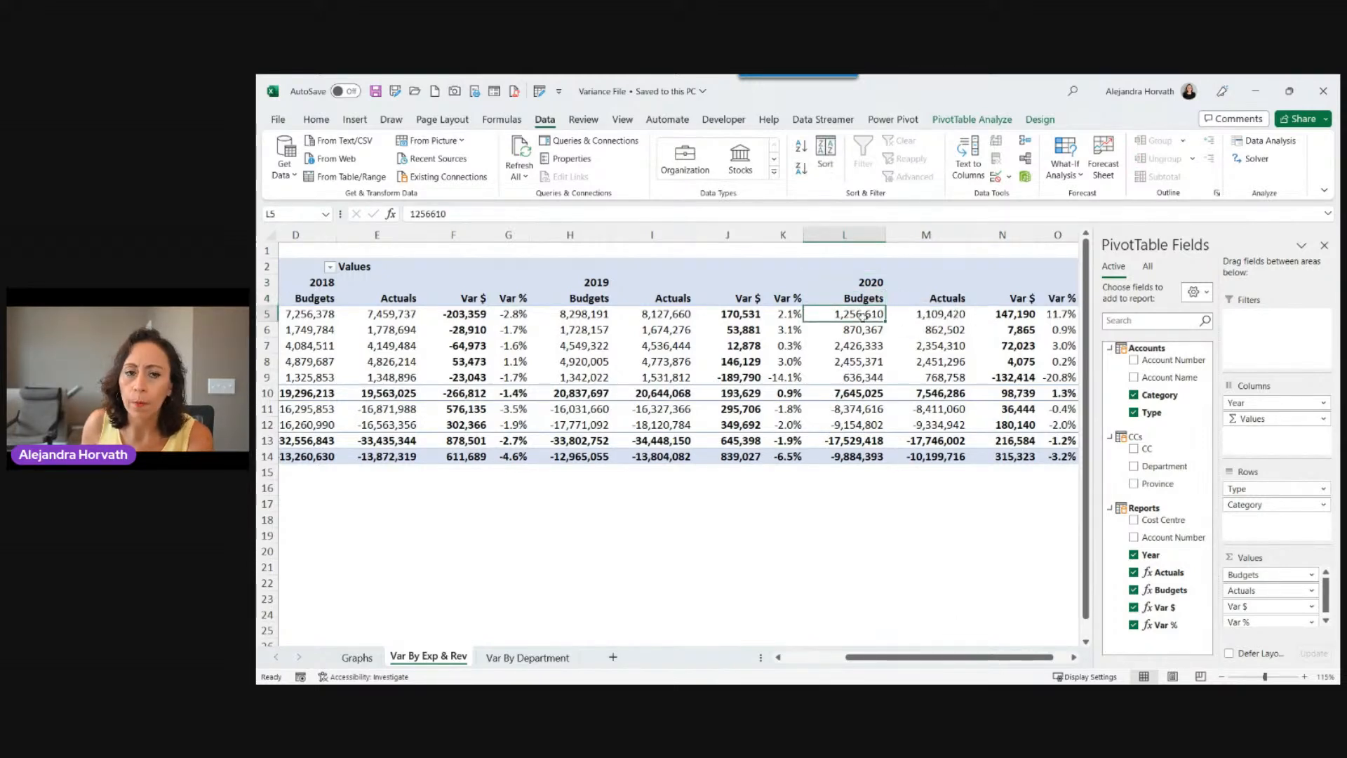
click(586, 316)
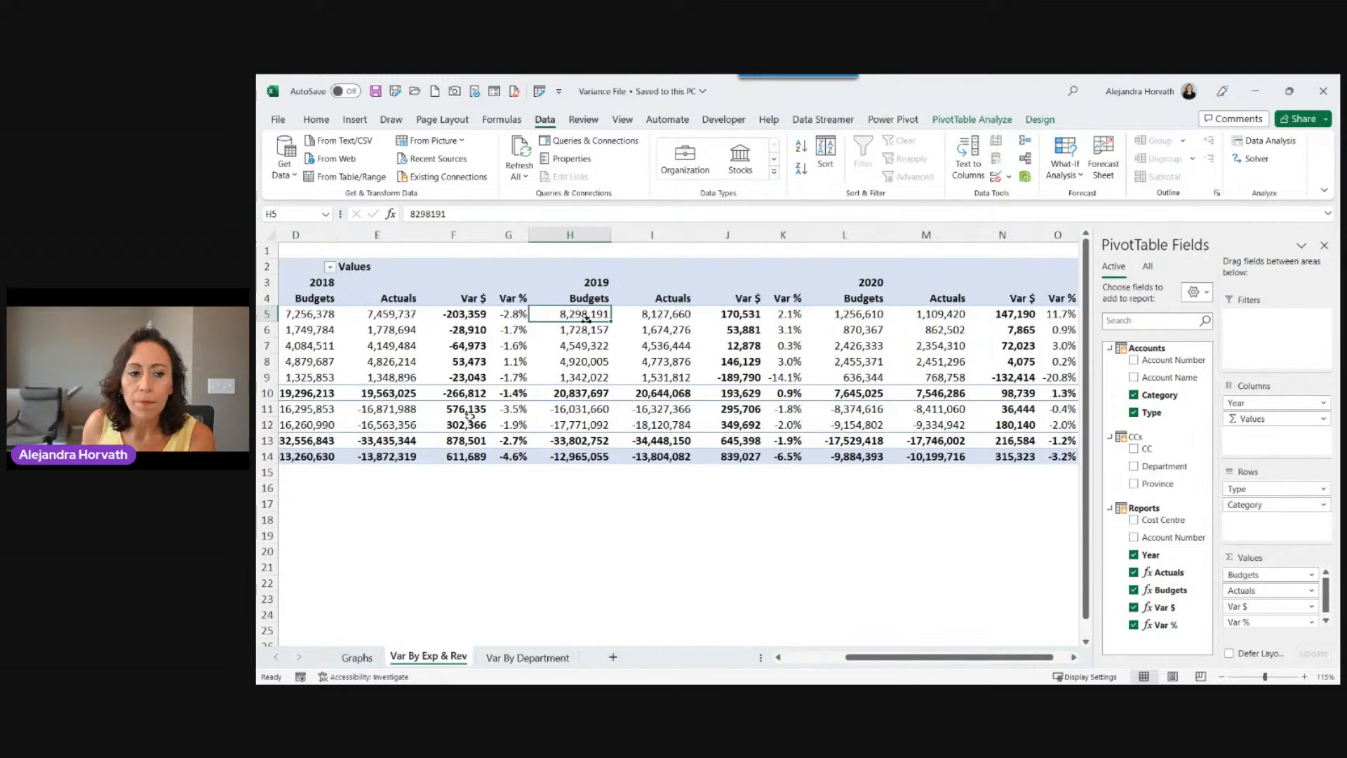
drag(850, 657, 883, 653)
click(424, 312)
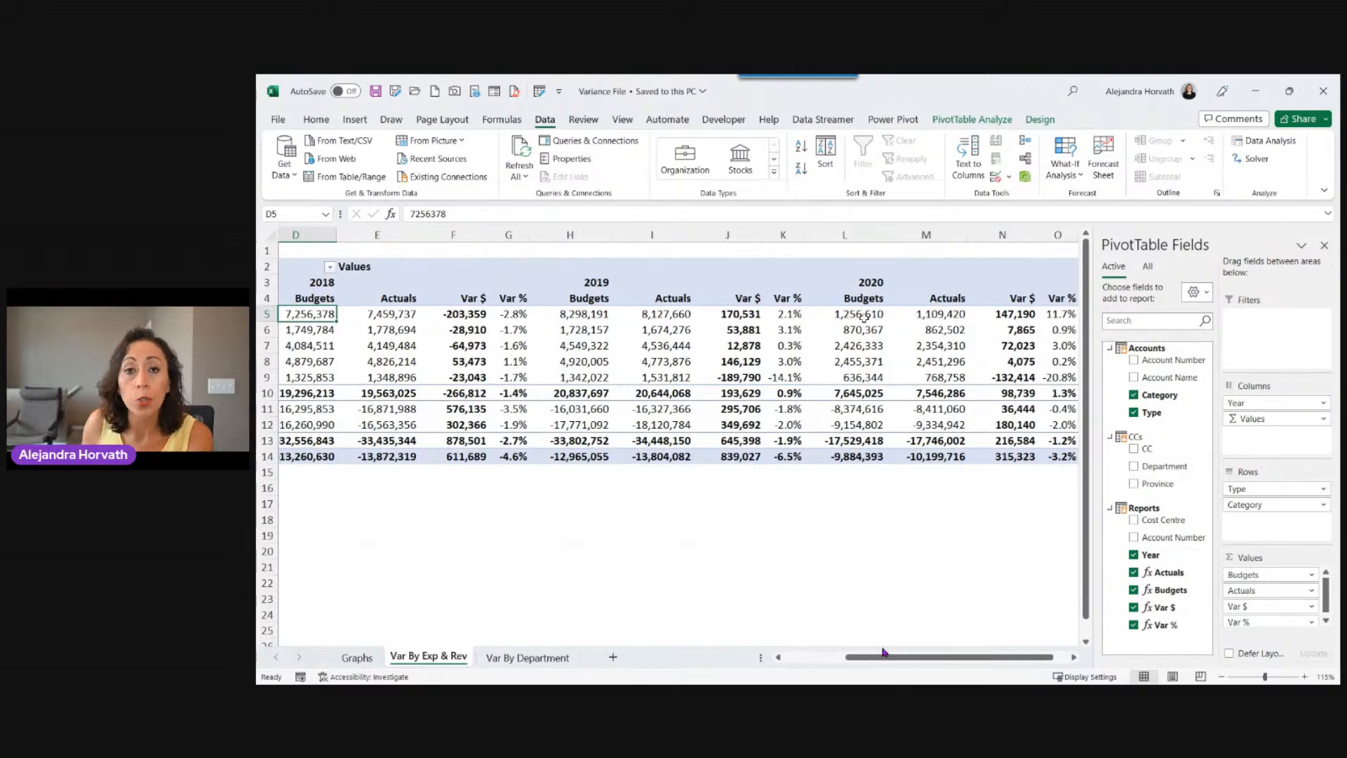
Inspect the 2020 Salaries & Benefits dollar variance and the 2020 Actuals, Var $ and Var % headings
click(993, 313)
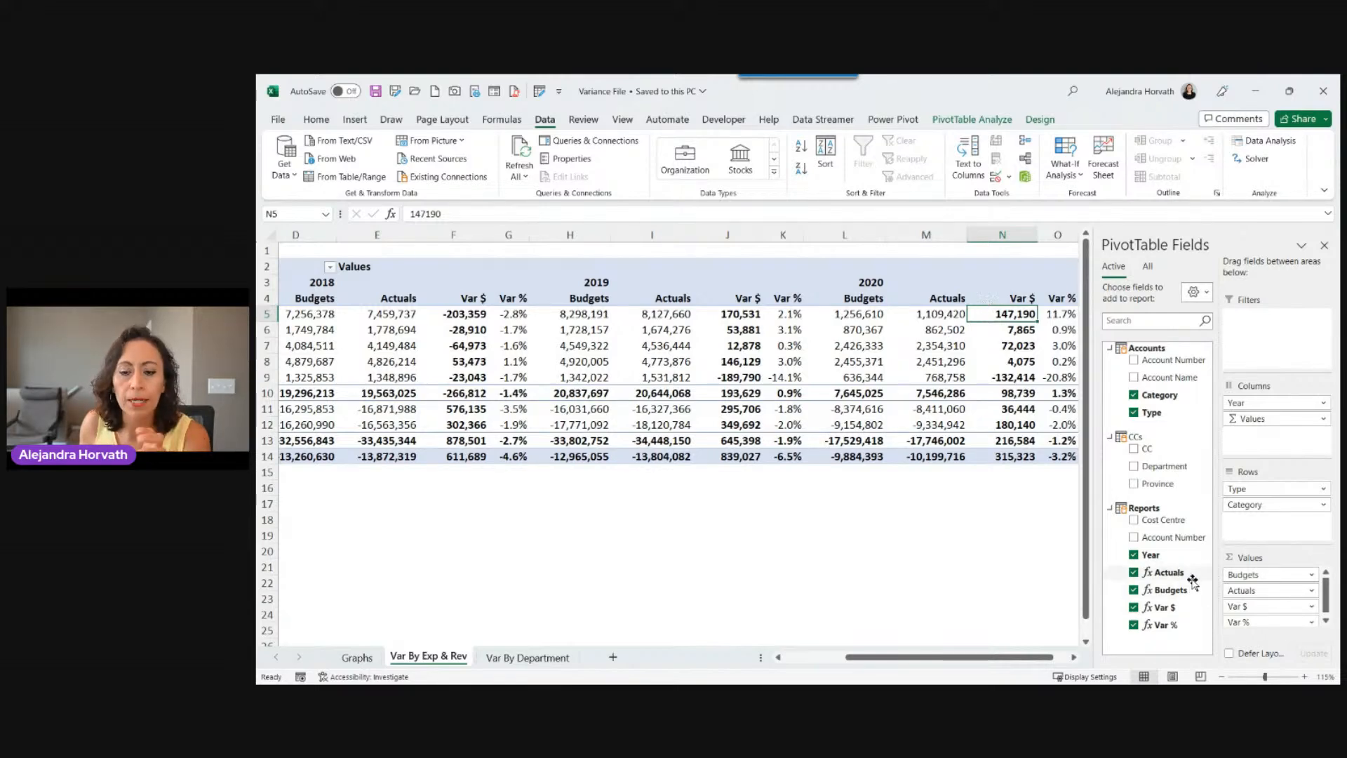
click(943, 300)
click(973, 304)
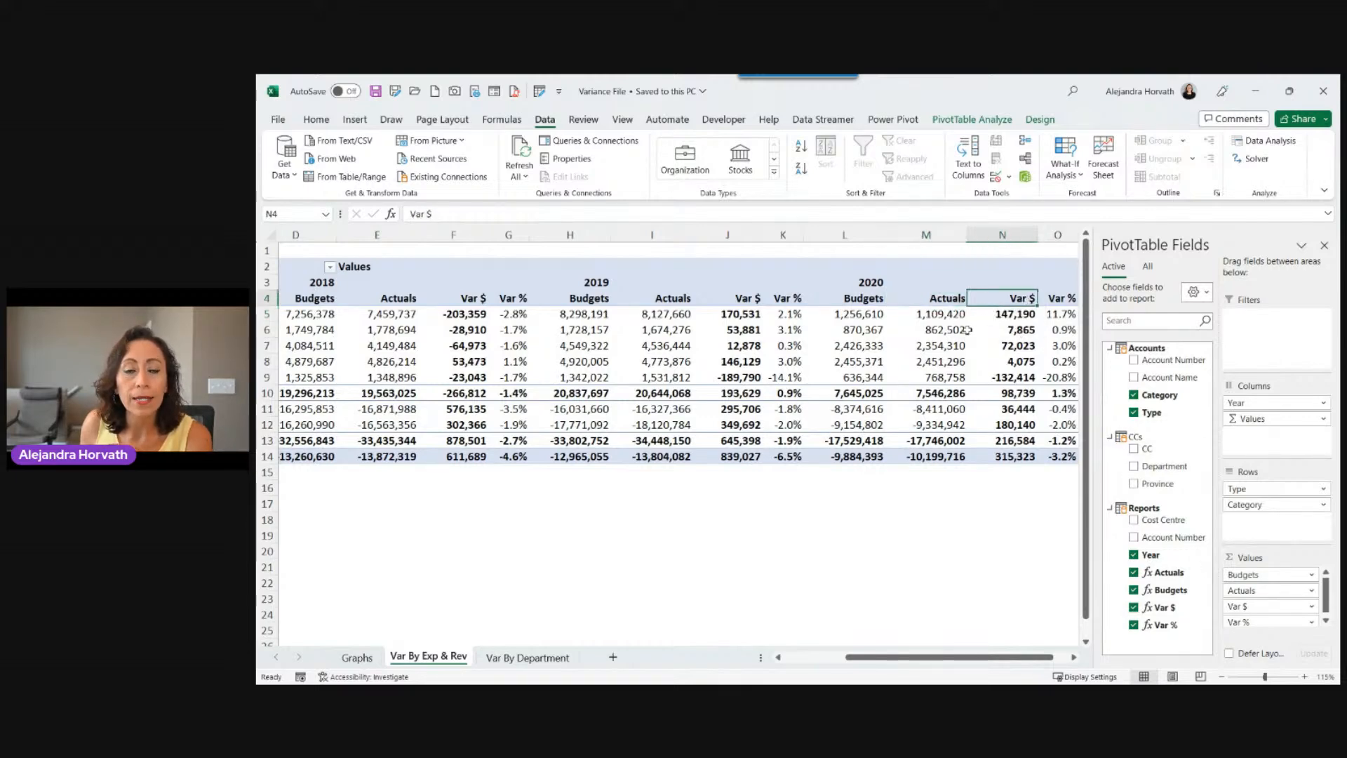
click(1066, 301)
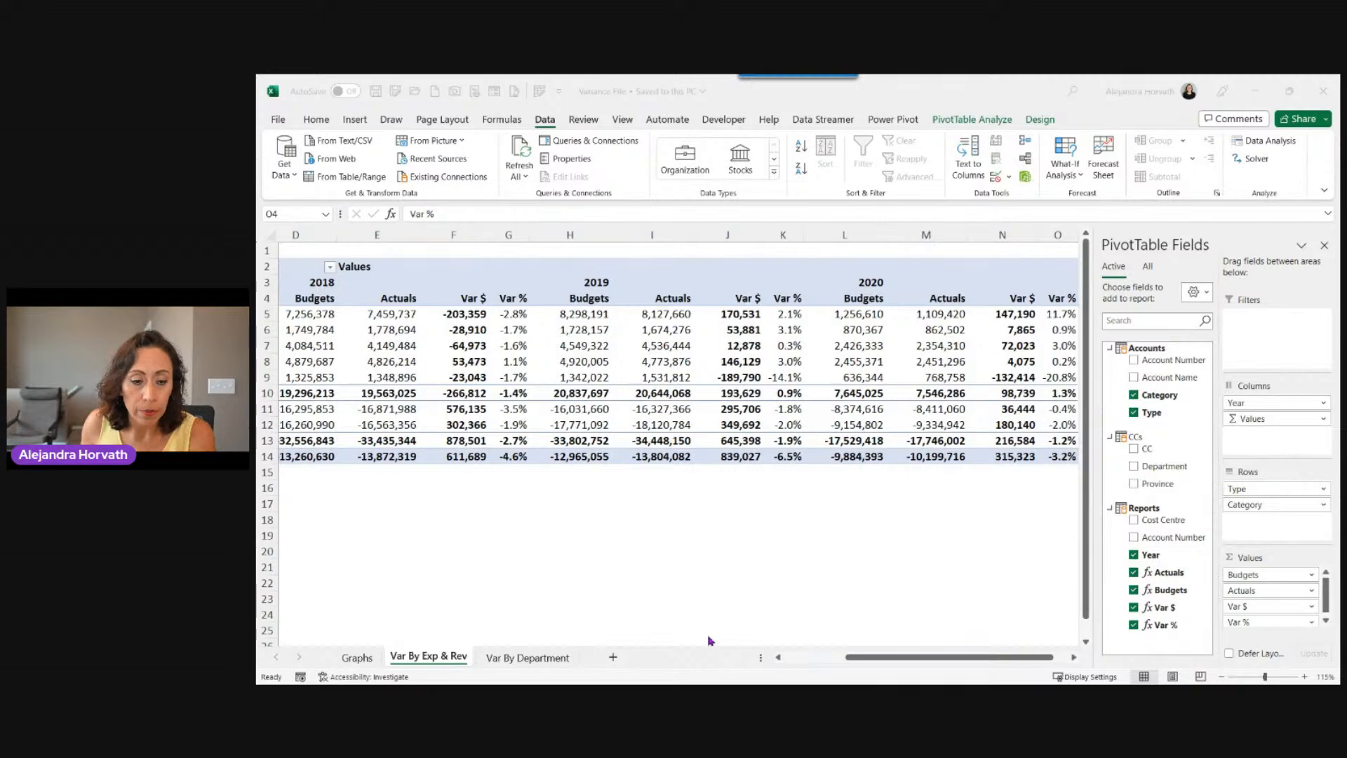
Open the Var By Department sheet and review the Finance, HR, Purchasing, Marketing and Sales department rows
click(549, 658)
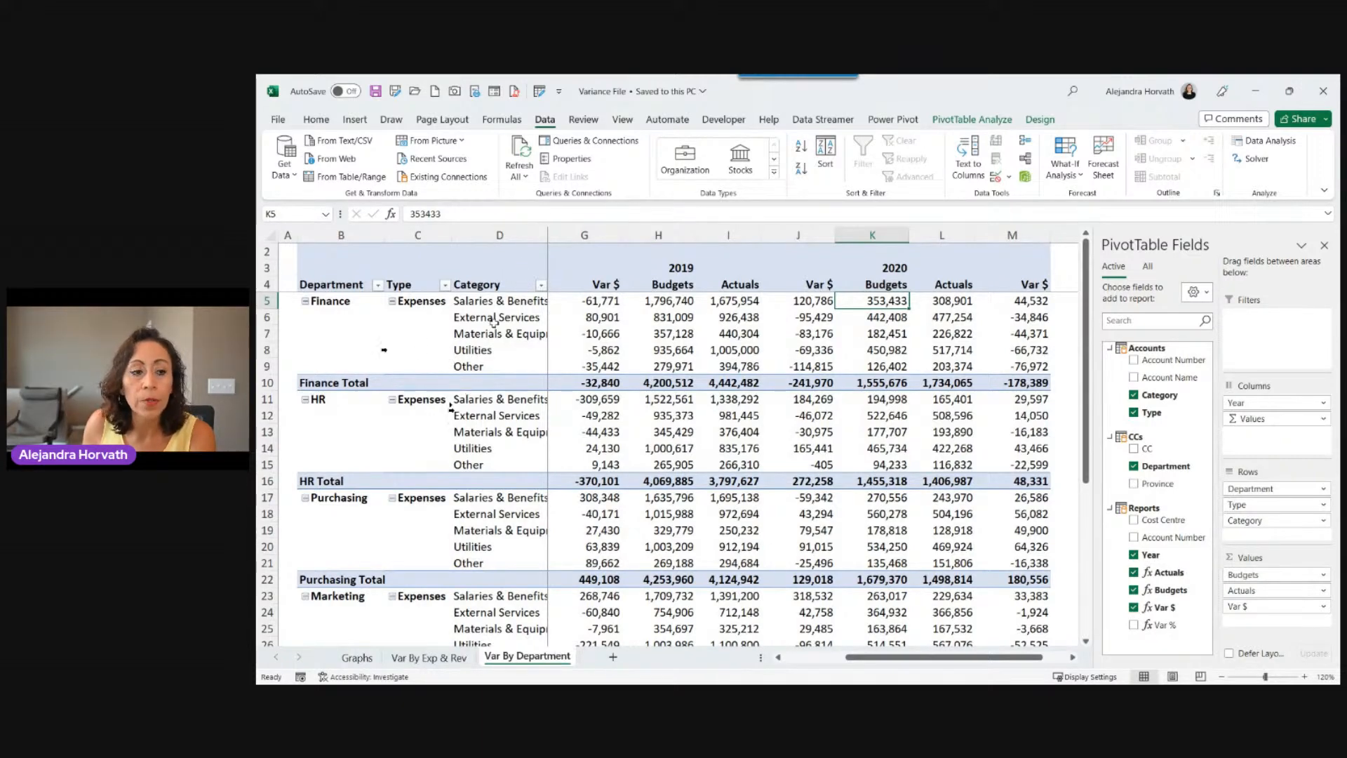
scroll(662, 439, down, 8)
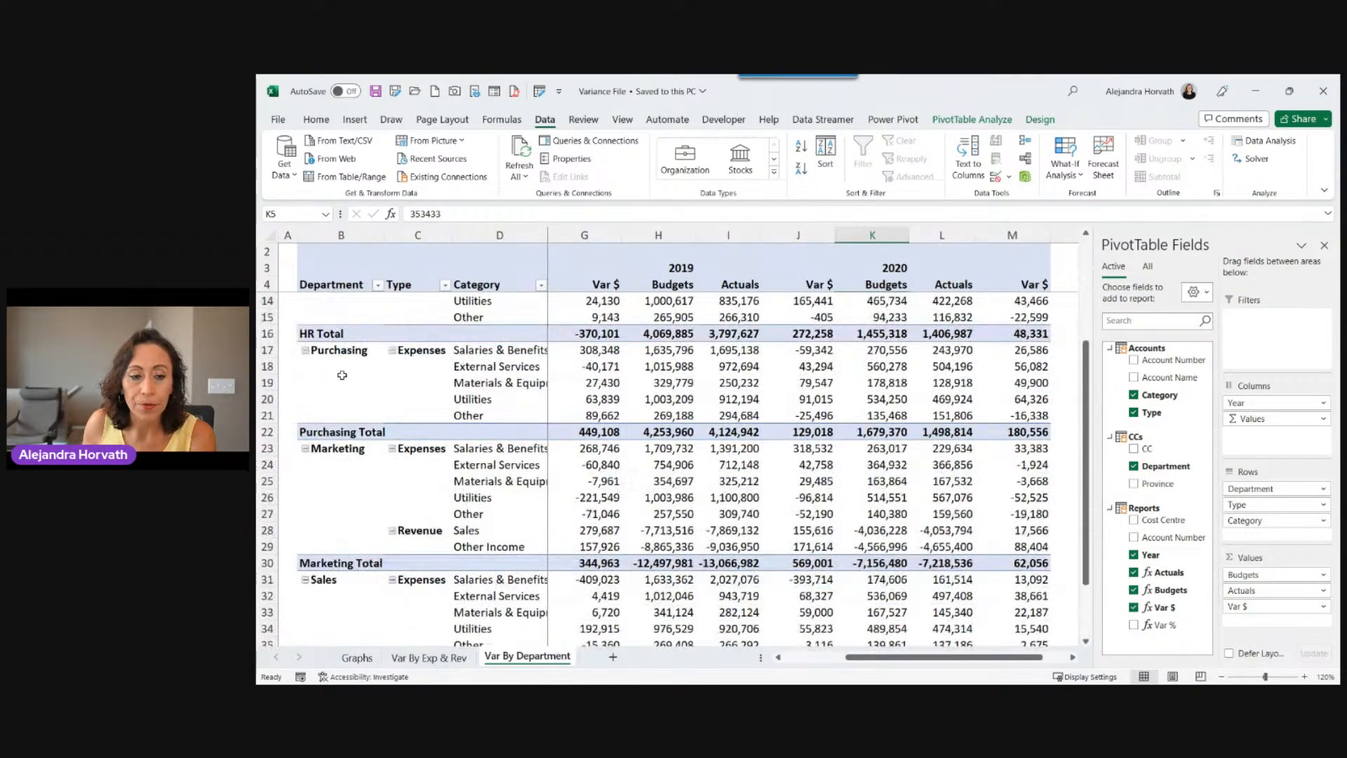
scroll(662, 438, up, 6)
scroll(663, 438, up, 1)
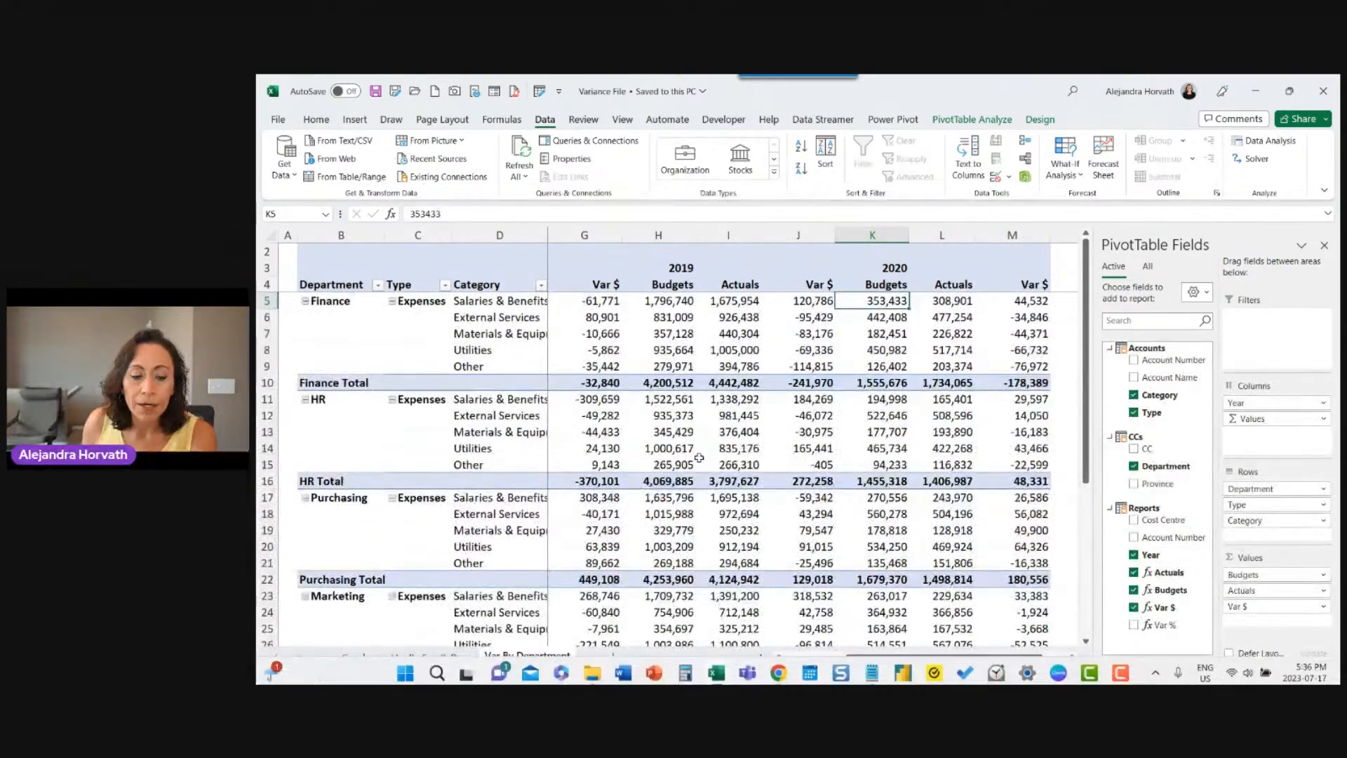
Switch to the Auditors workbook and review the AB, BC and ON provinces in the Sales and Tax Report
mouse_move(715, 667)
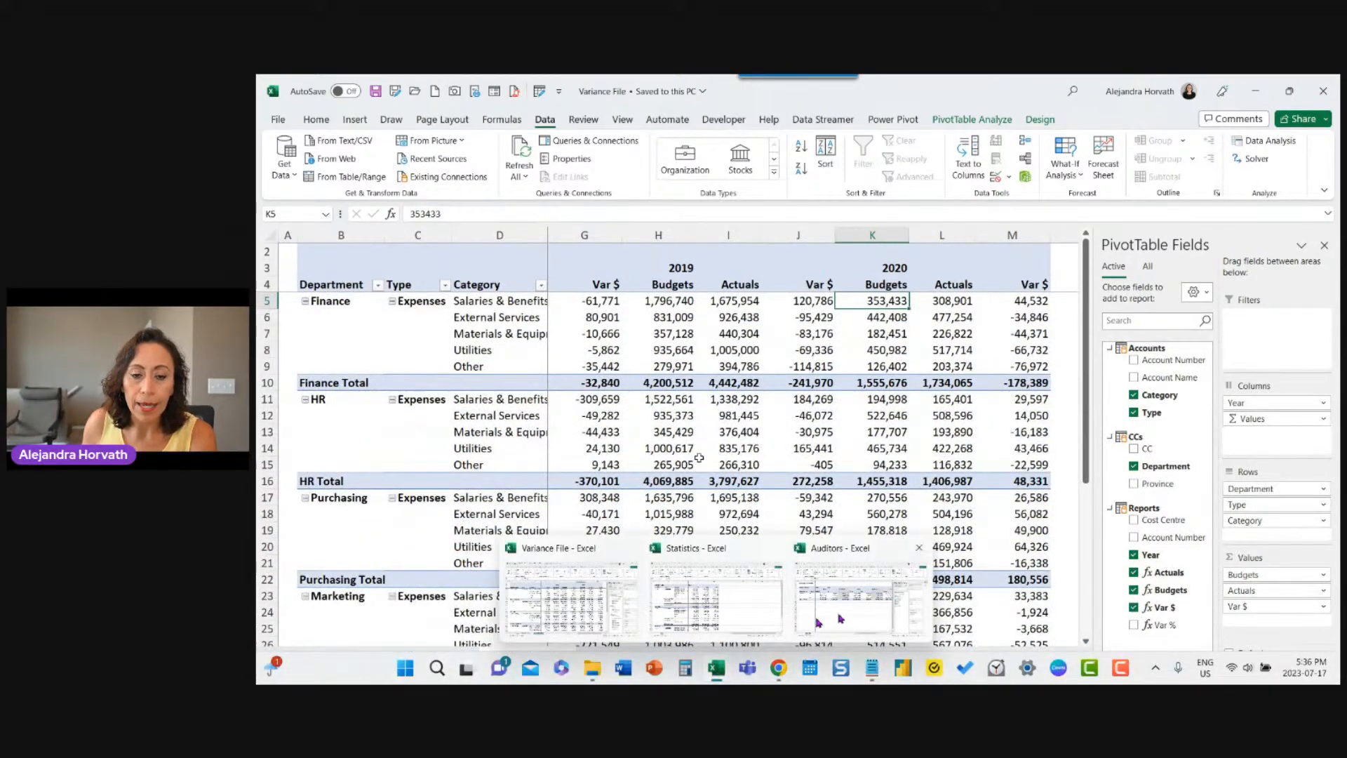
click(898, 611)
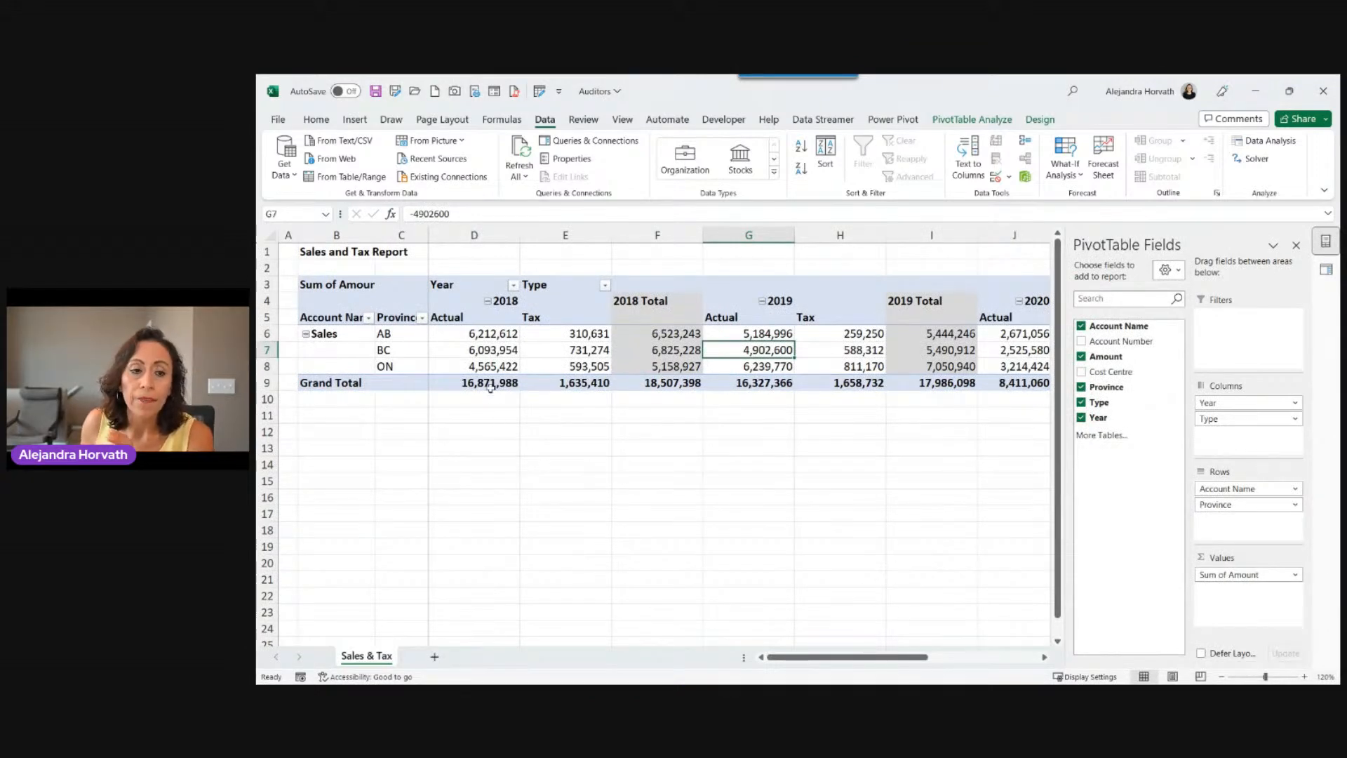
click(392, 335)
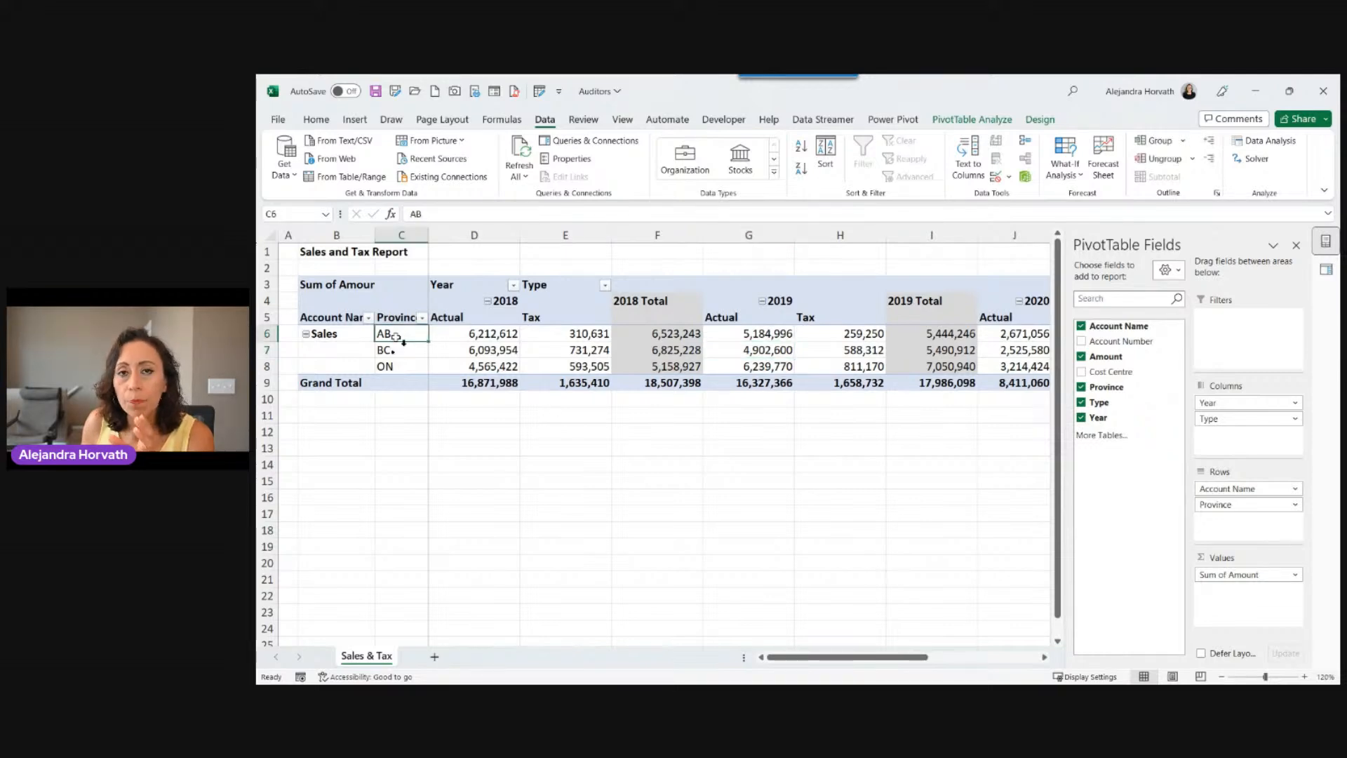
click(404, 342)
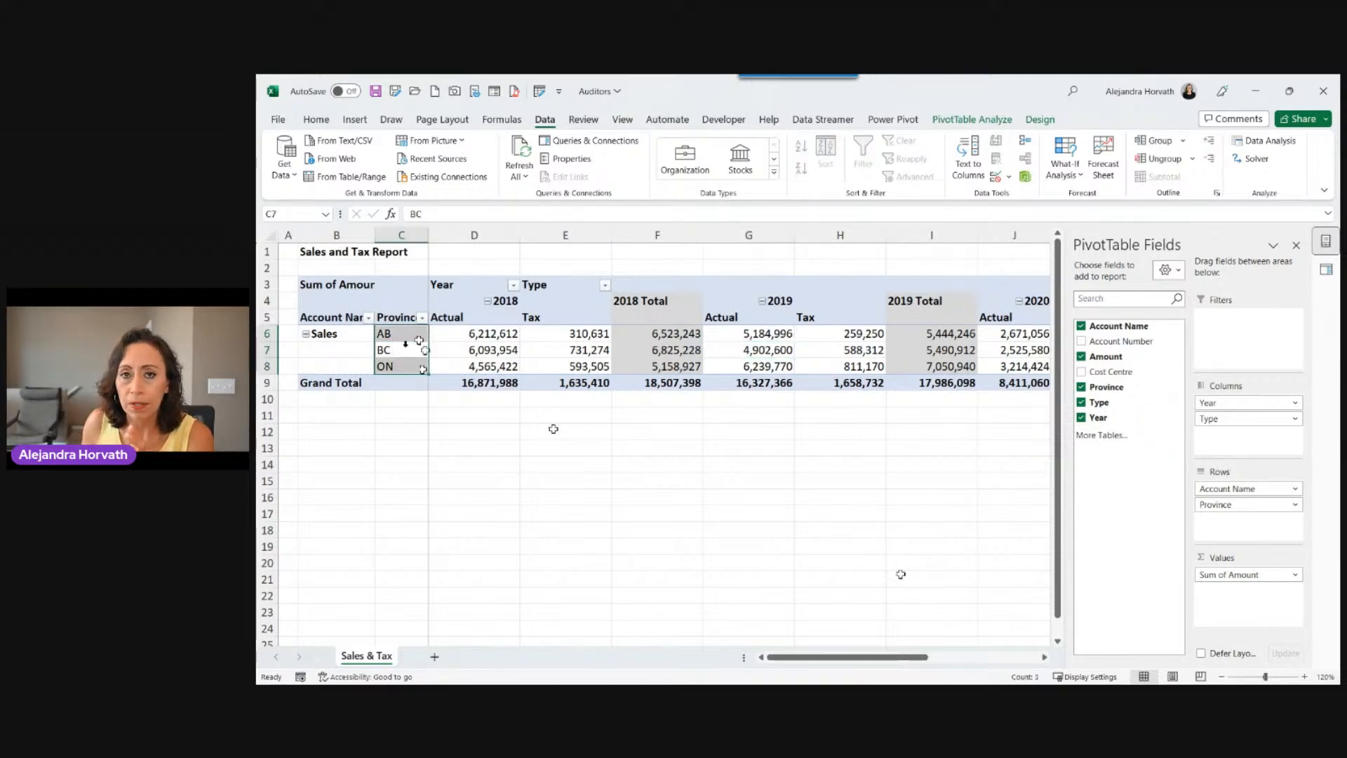
click(419, 336)
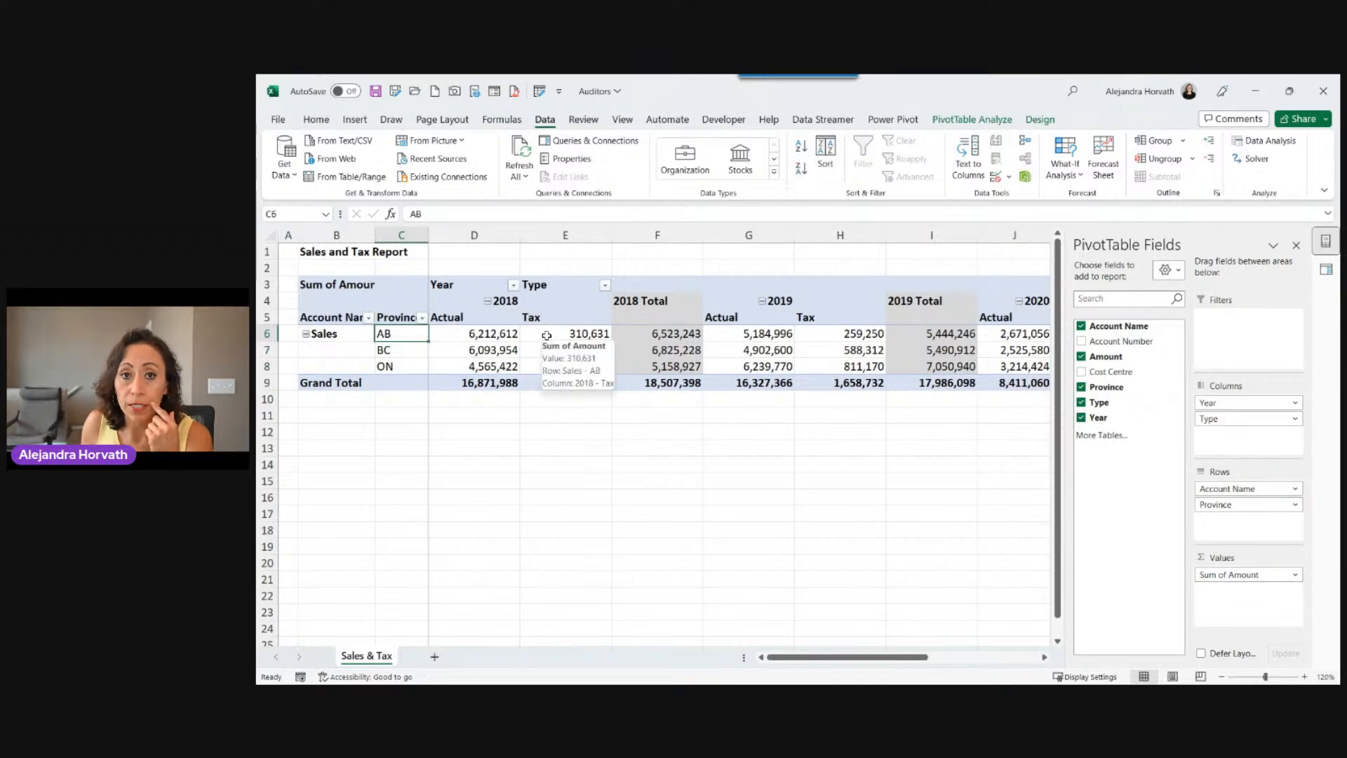
click(401, 350)
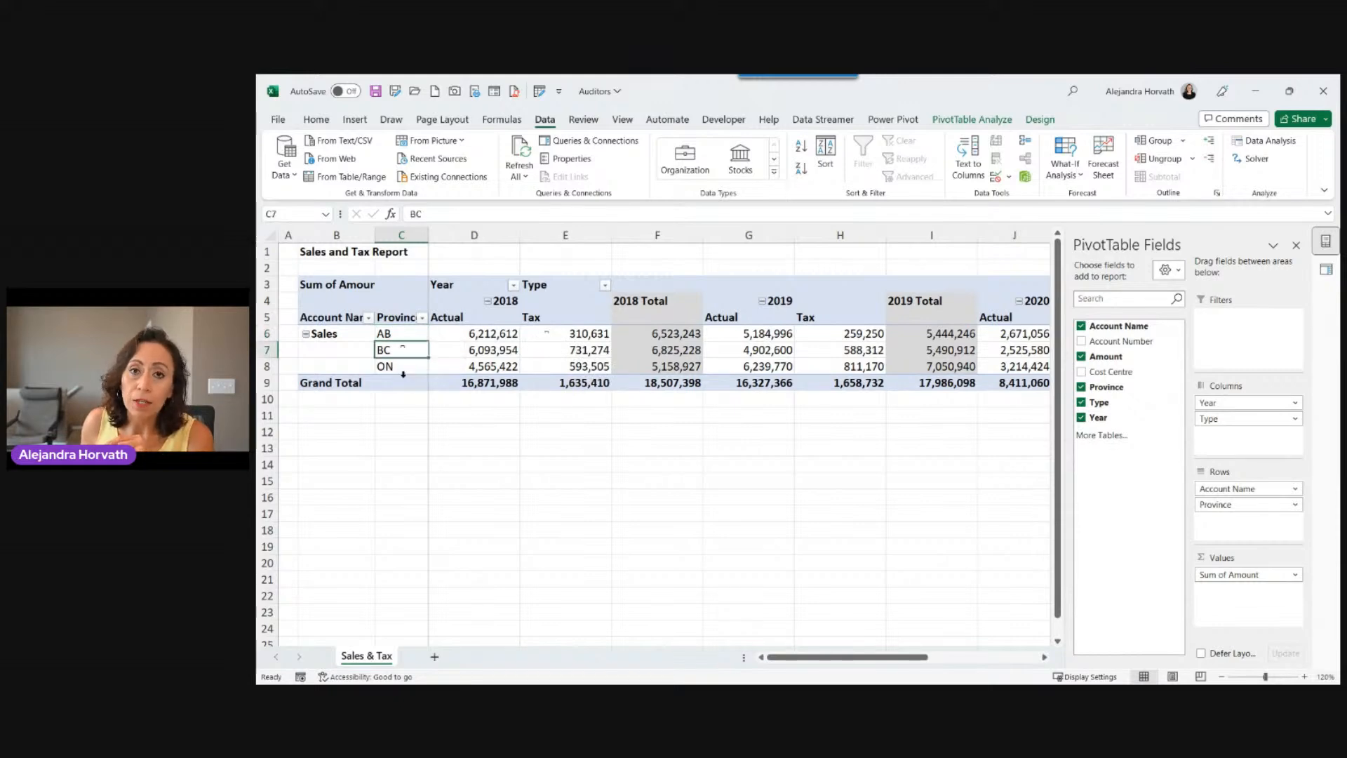
click(404, 366)
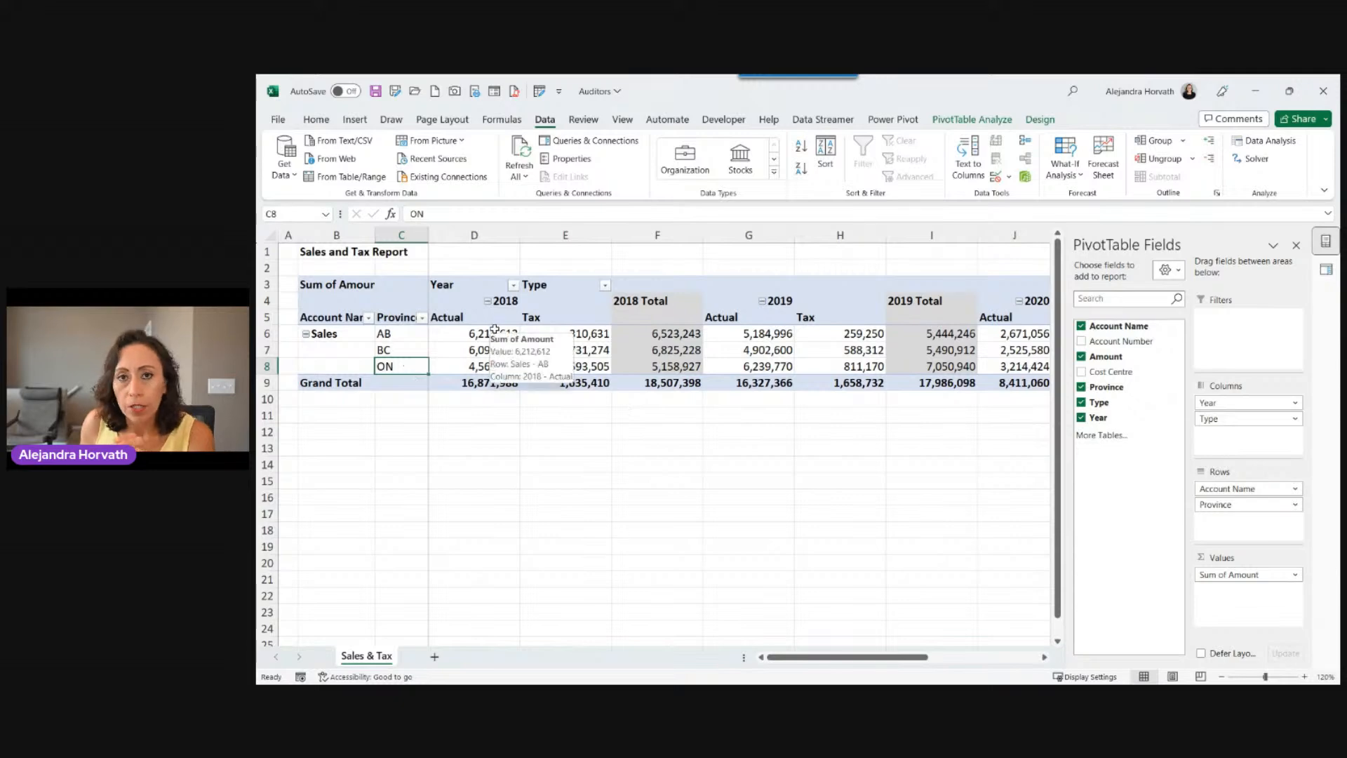
Inspect the Sales account's 2018 total for AB and the 2020 Actual, Tax and Total columns
click(349, 334)
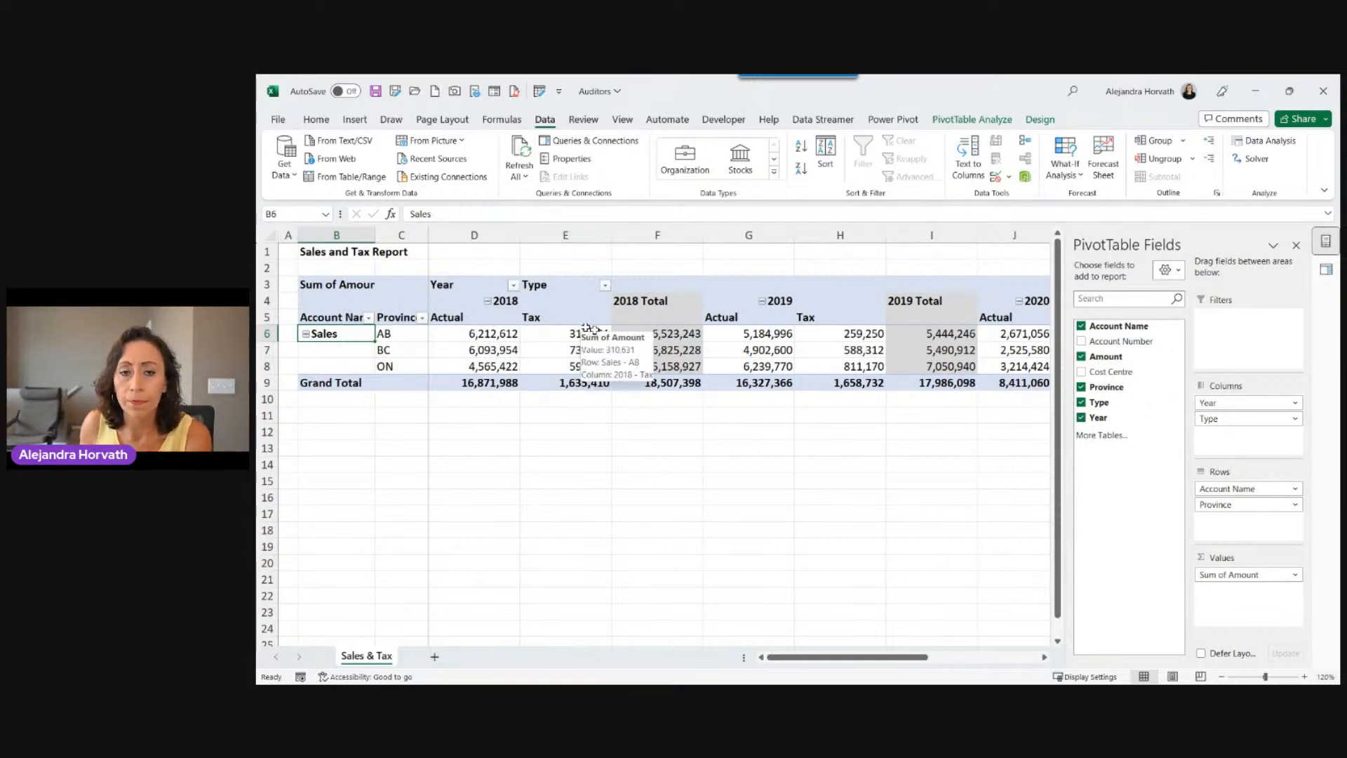
click(621, 330)
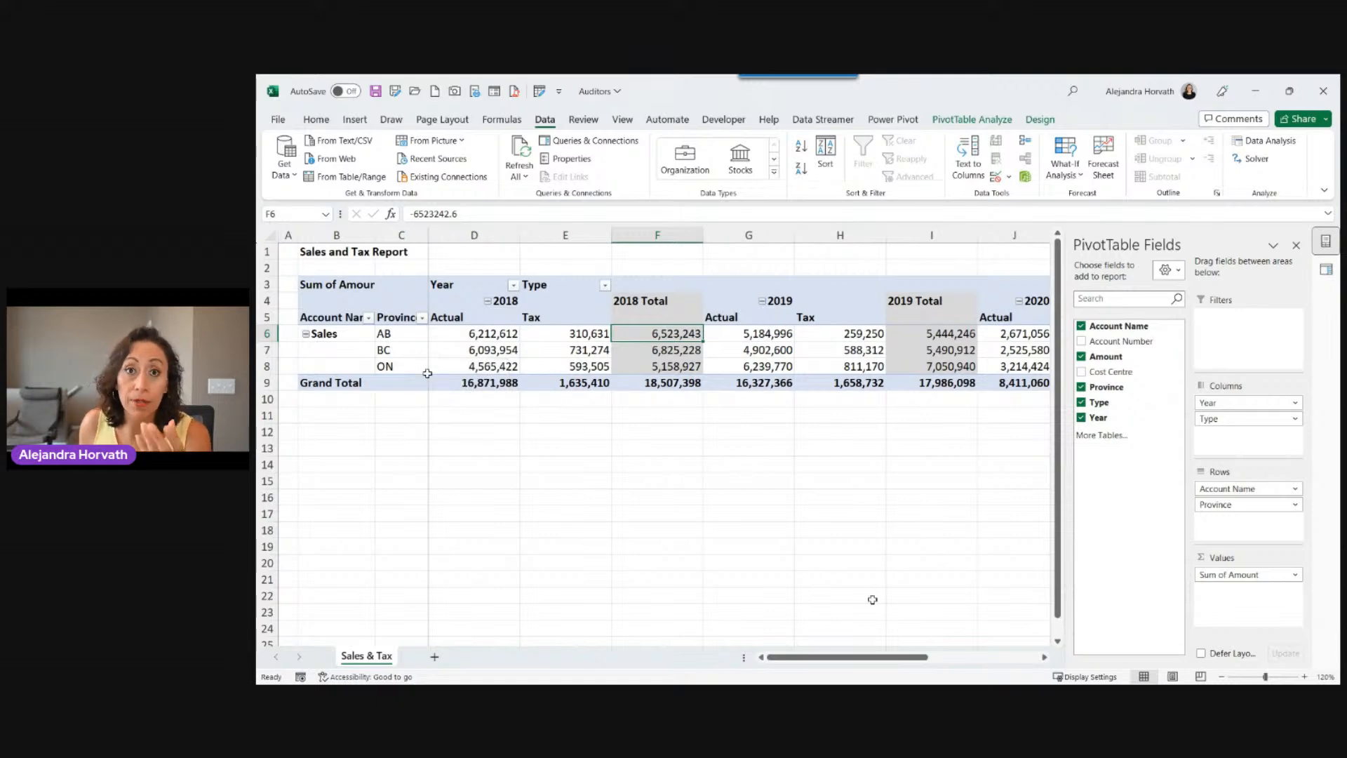
drag(889, 667, 949, 665)
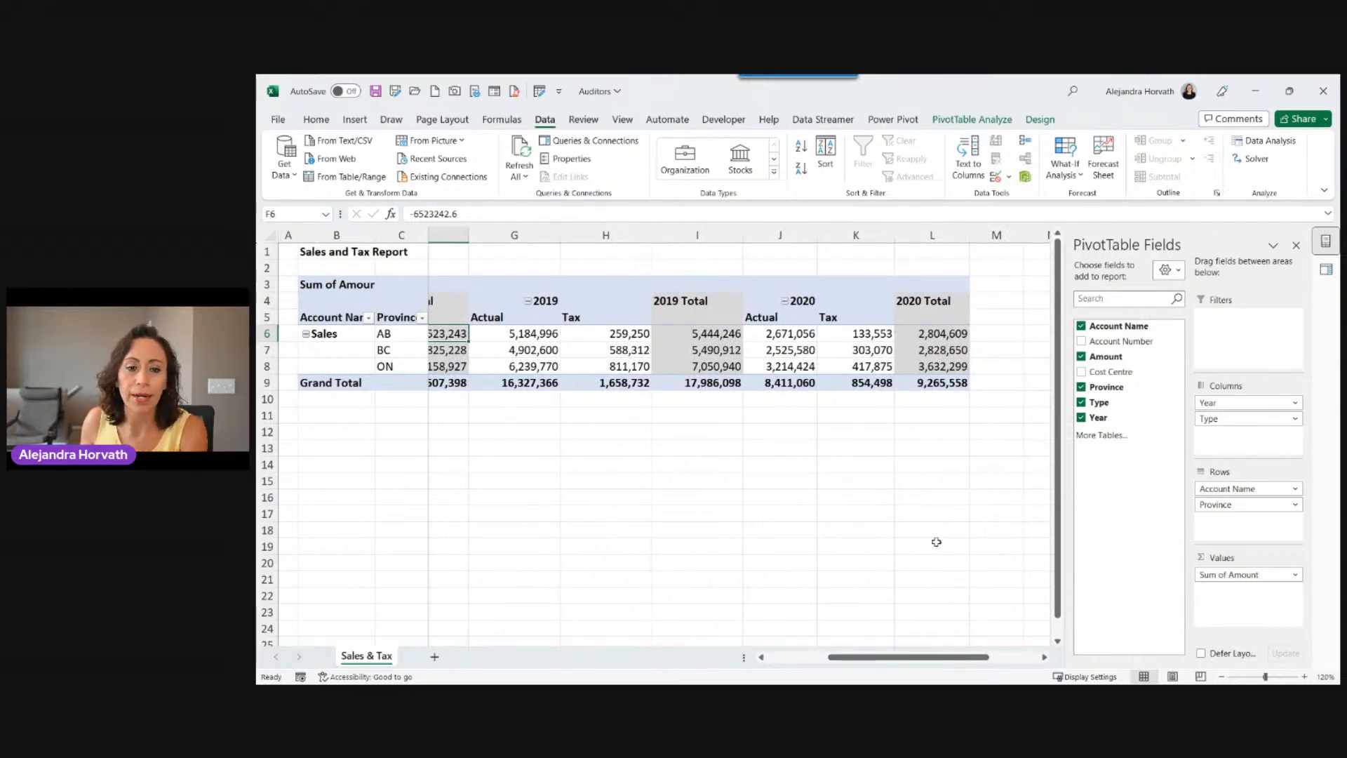
mouse_move(871, 667)
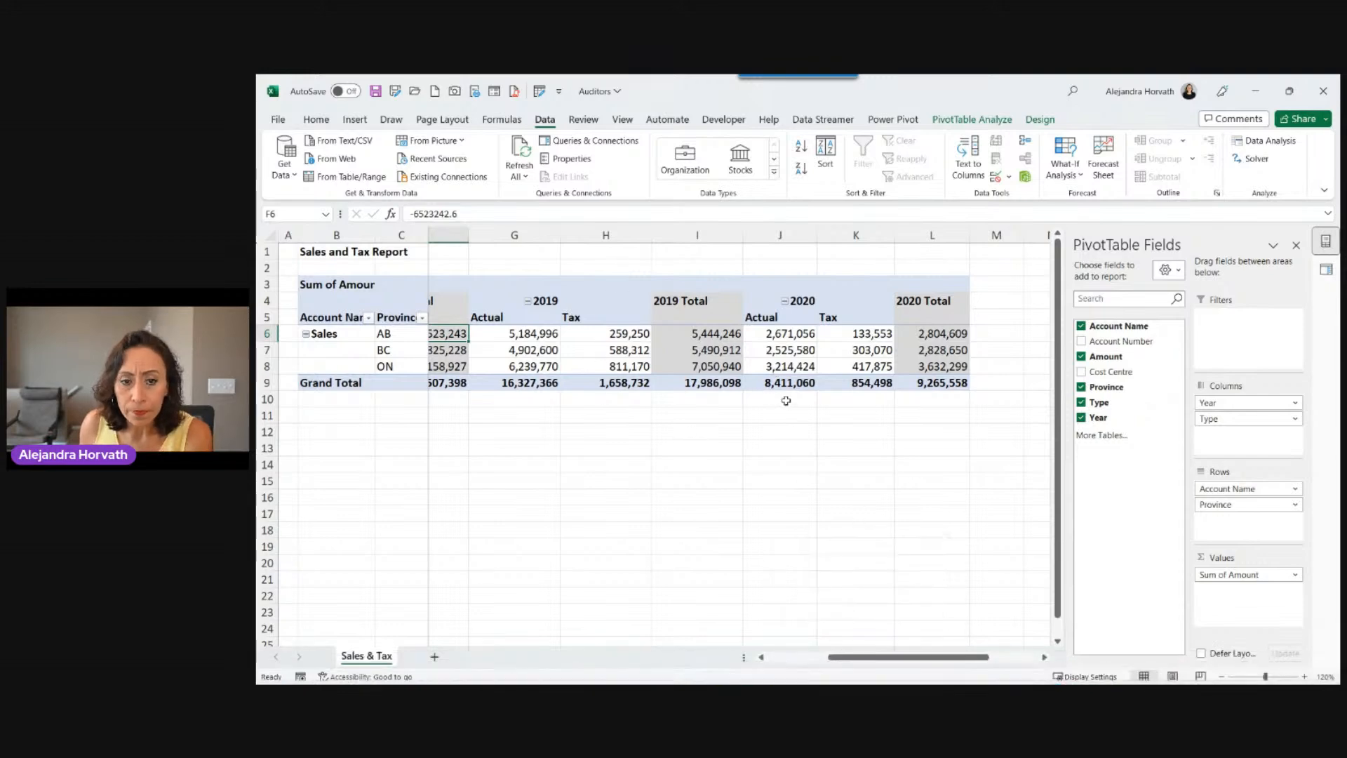
click(798, 335)
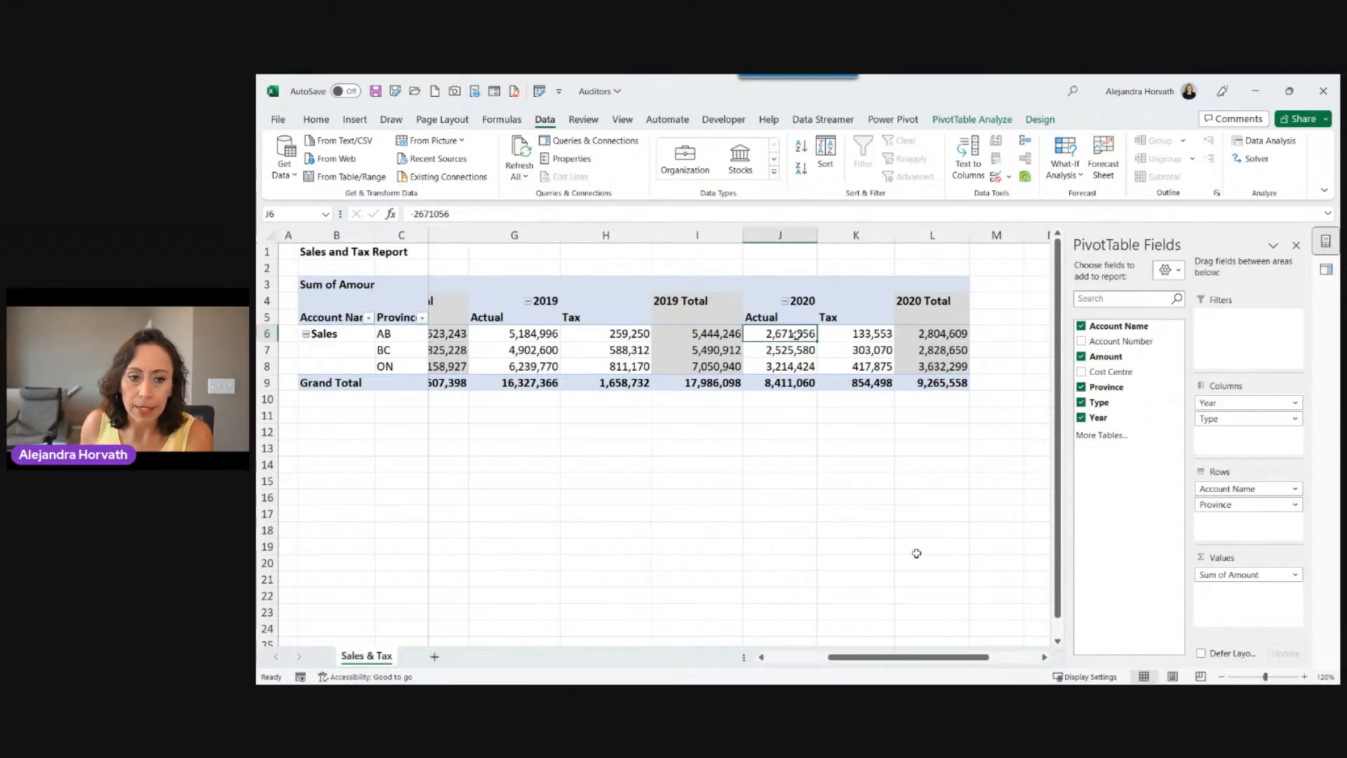
mouse_move(914, 657)
mouse_down()
mouse_move(851, 669)
mouse_move(893, 649)
mouse_up()
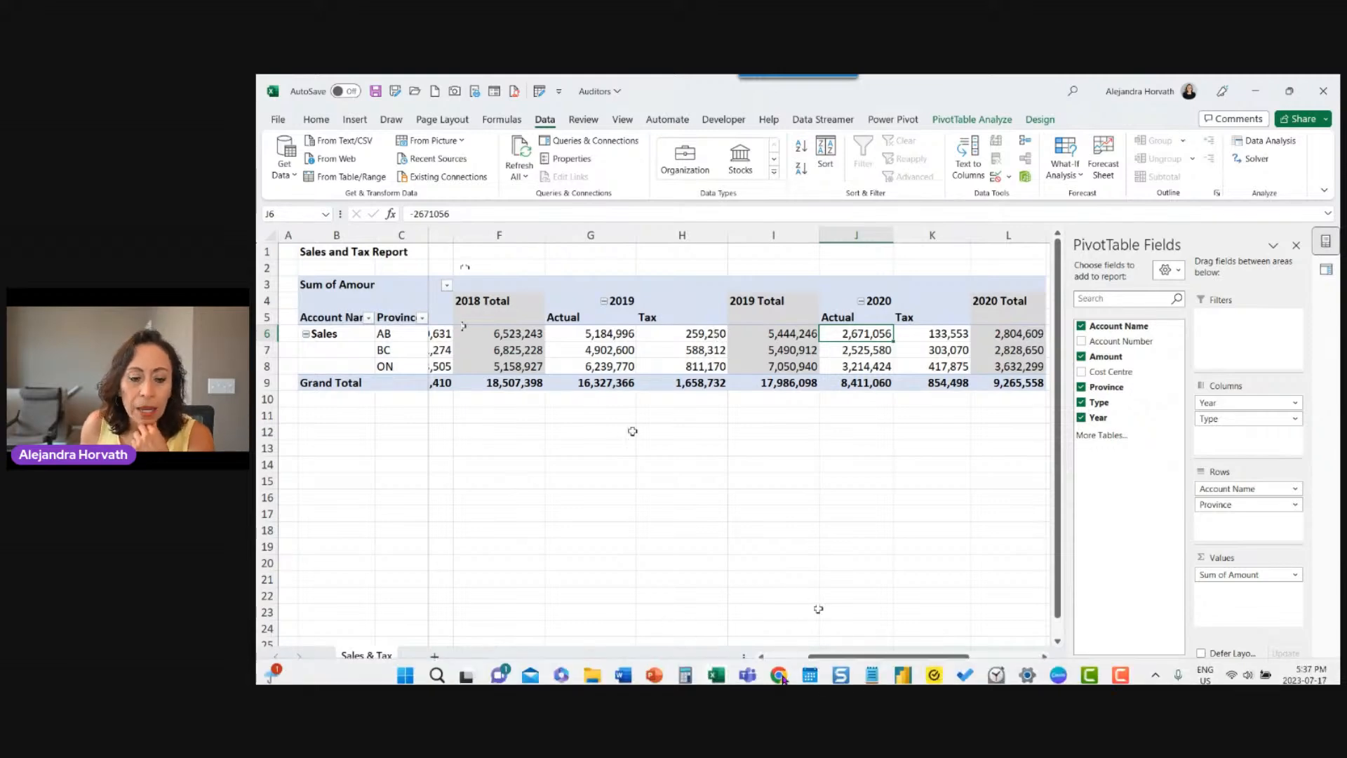
Open the DimTables and Reports 2018-2021 workbooks together from the Connecting Reports folder, leaving the folder window minimized
mouse_move(778, 667)
mouse_move(716, 672)
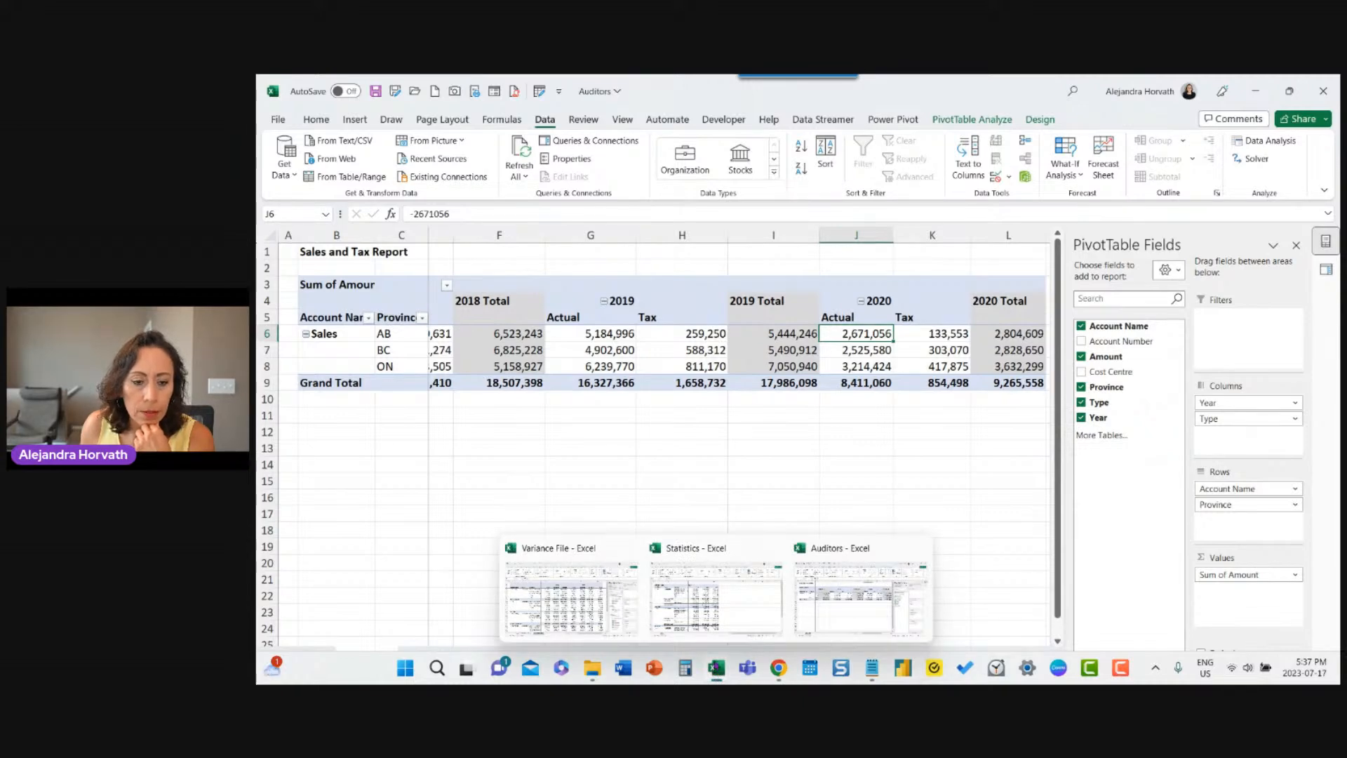
click(694, 451)
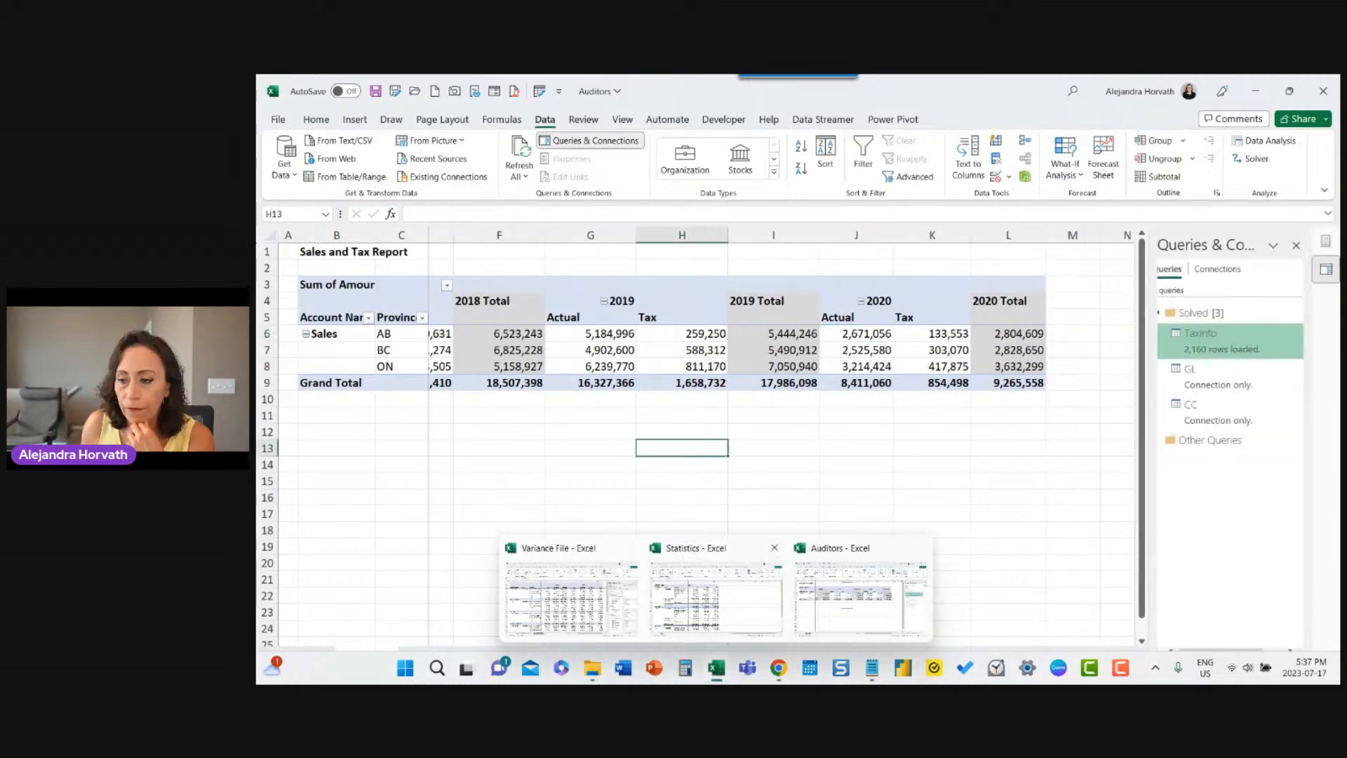
click(593, 670)
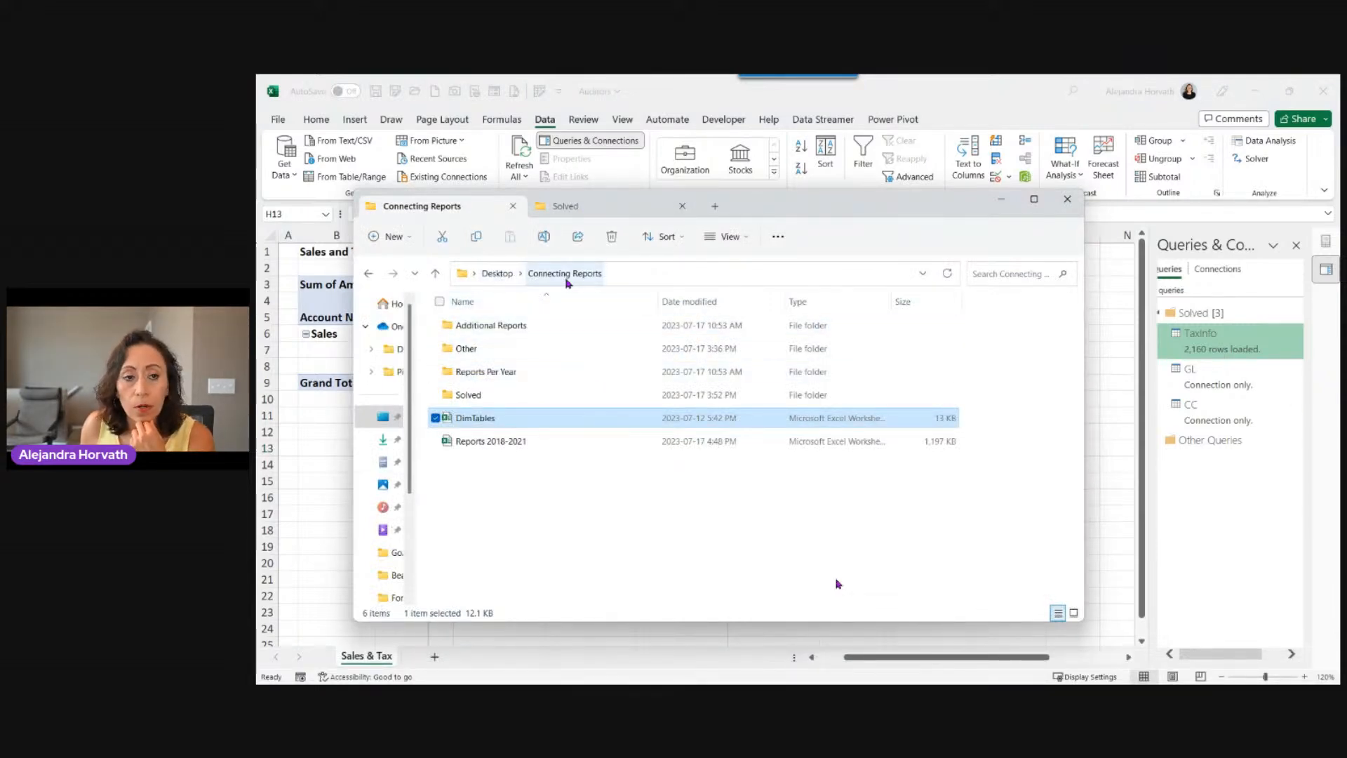
click(510, 418)
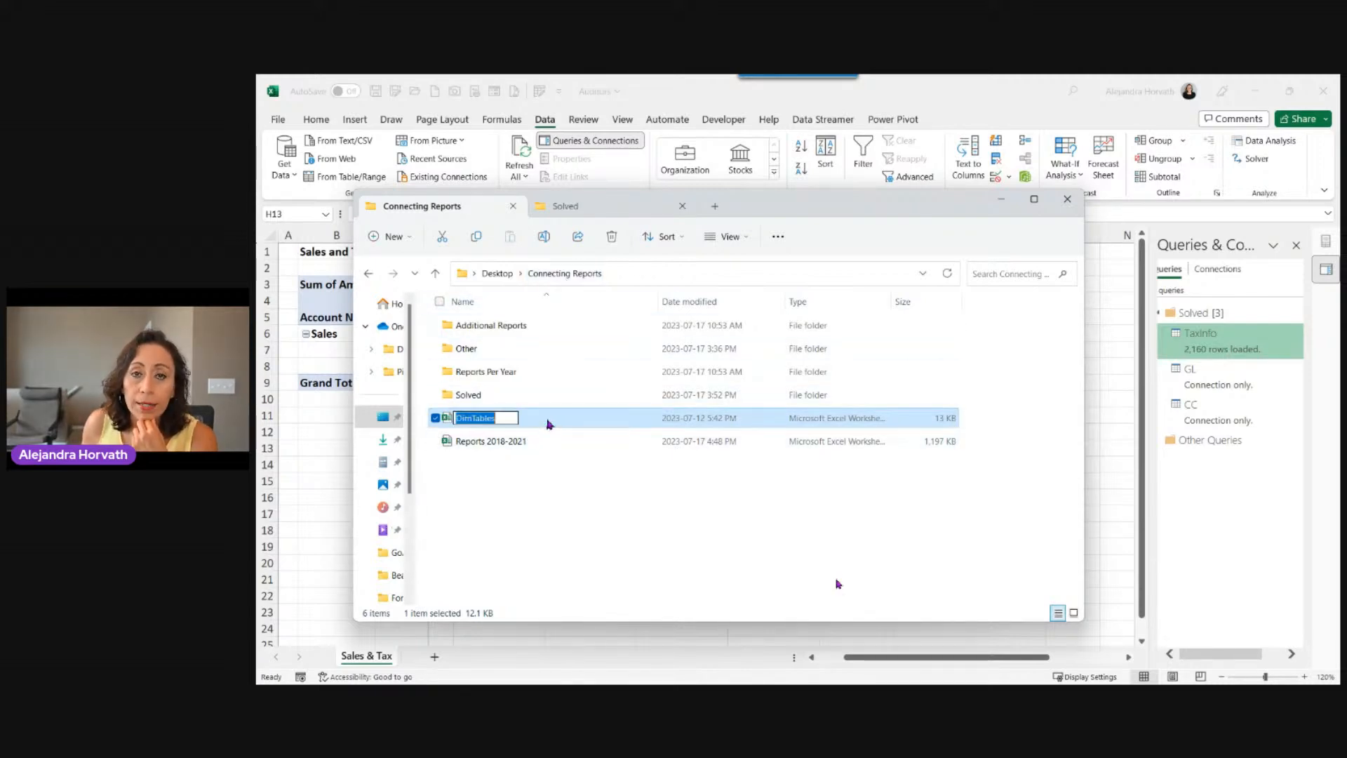
click(547, 440)
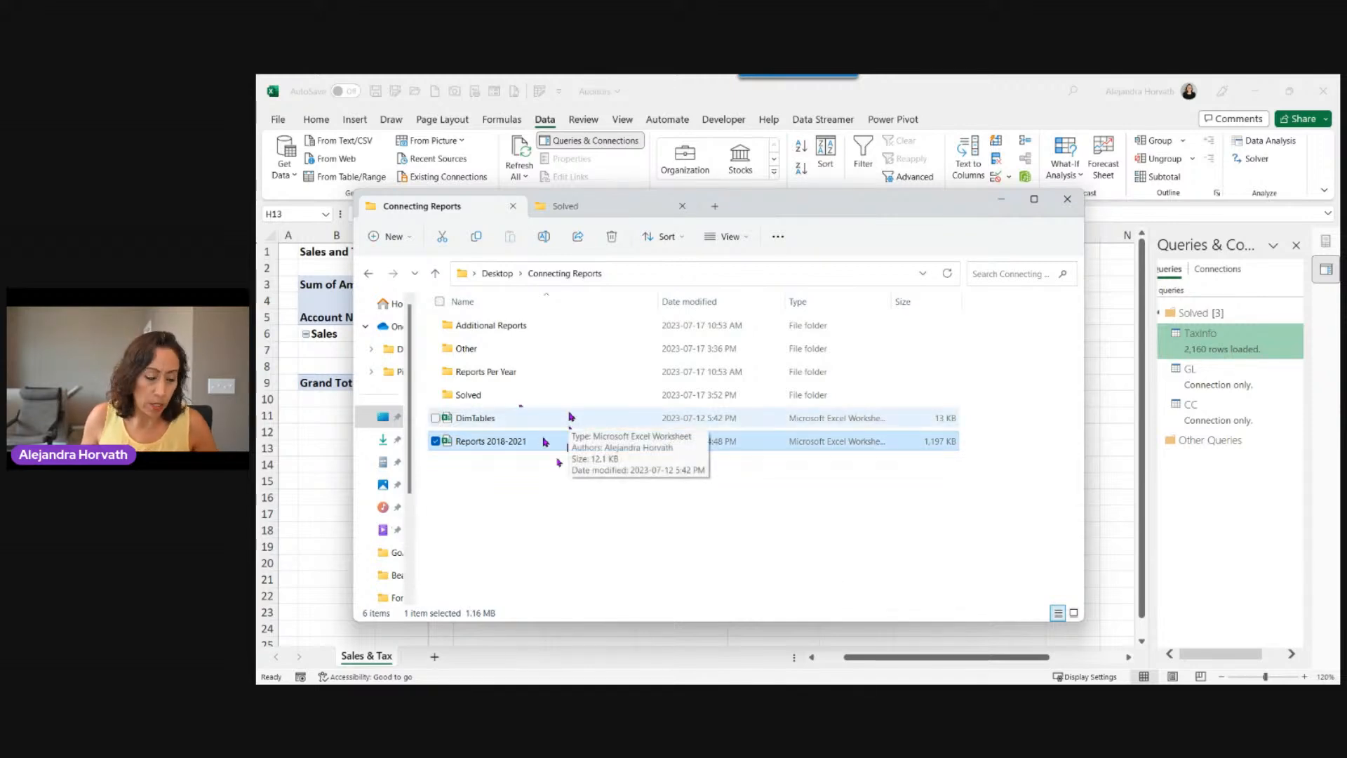
ctrl+click(570, 417)
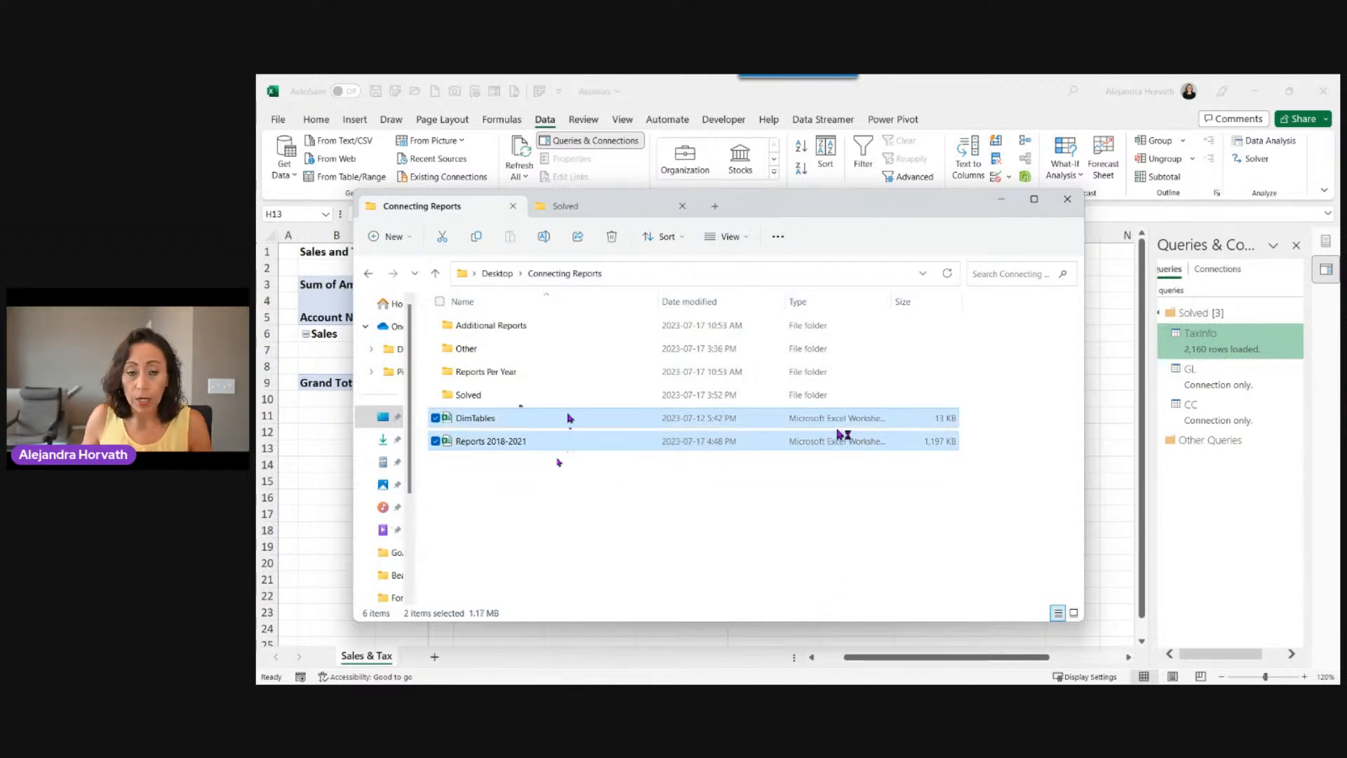
click(1001, 200)
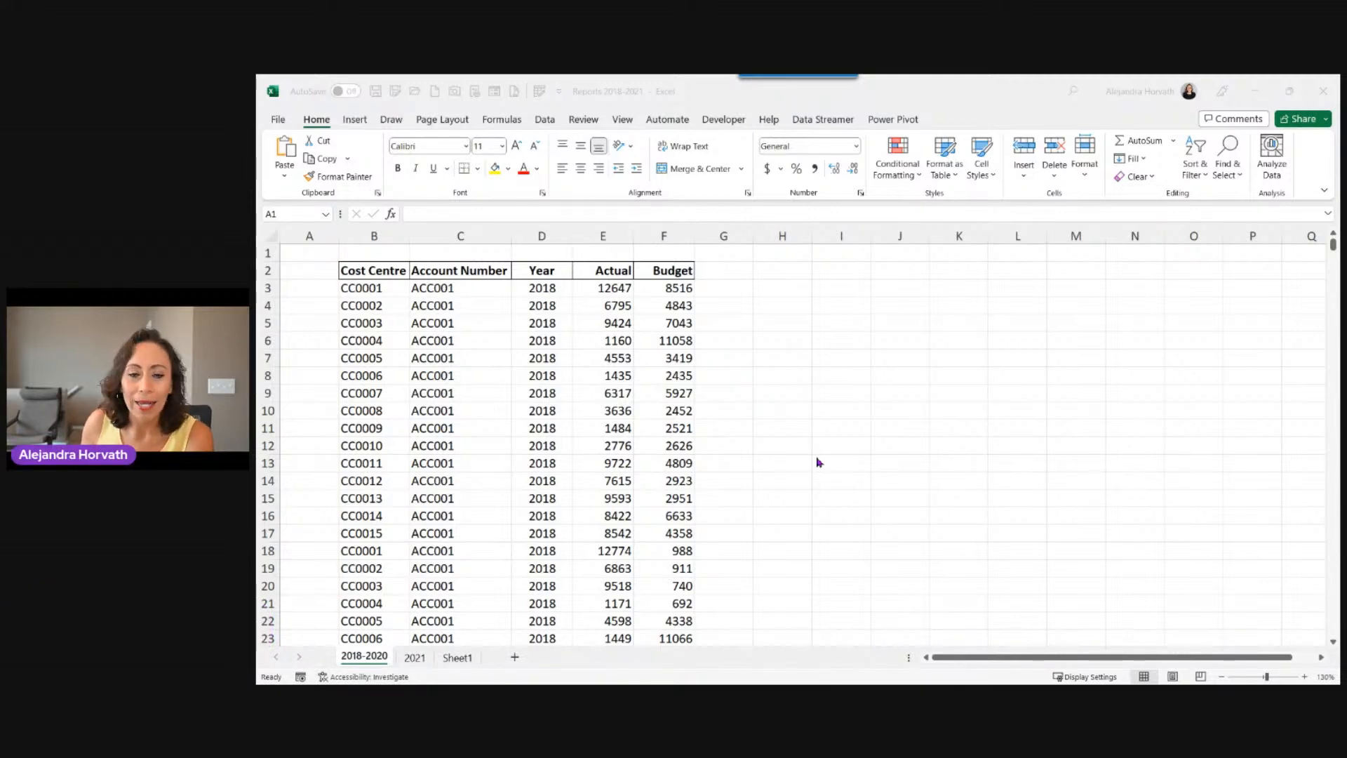
Review the 2018-2020 sheet's Cost Centre and Year columns down to the last row, plus the 2021 sheet's data
click(886, 81)
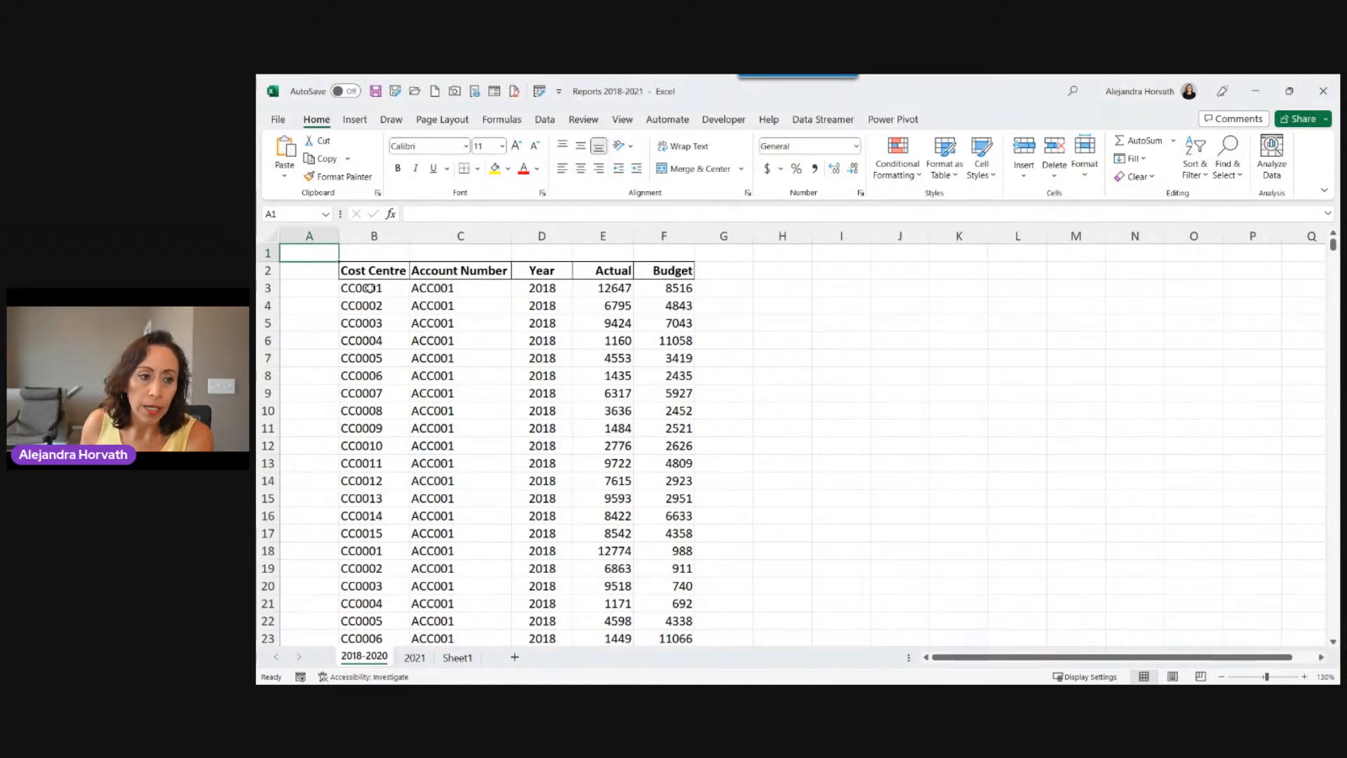
click(377, 287)
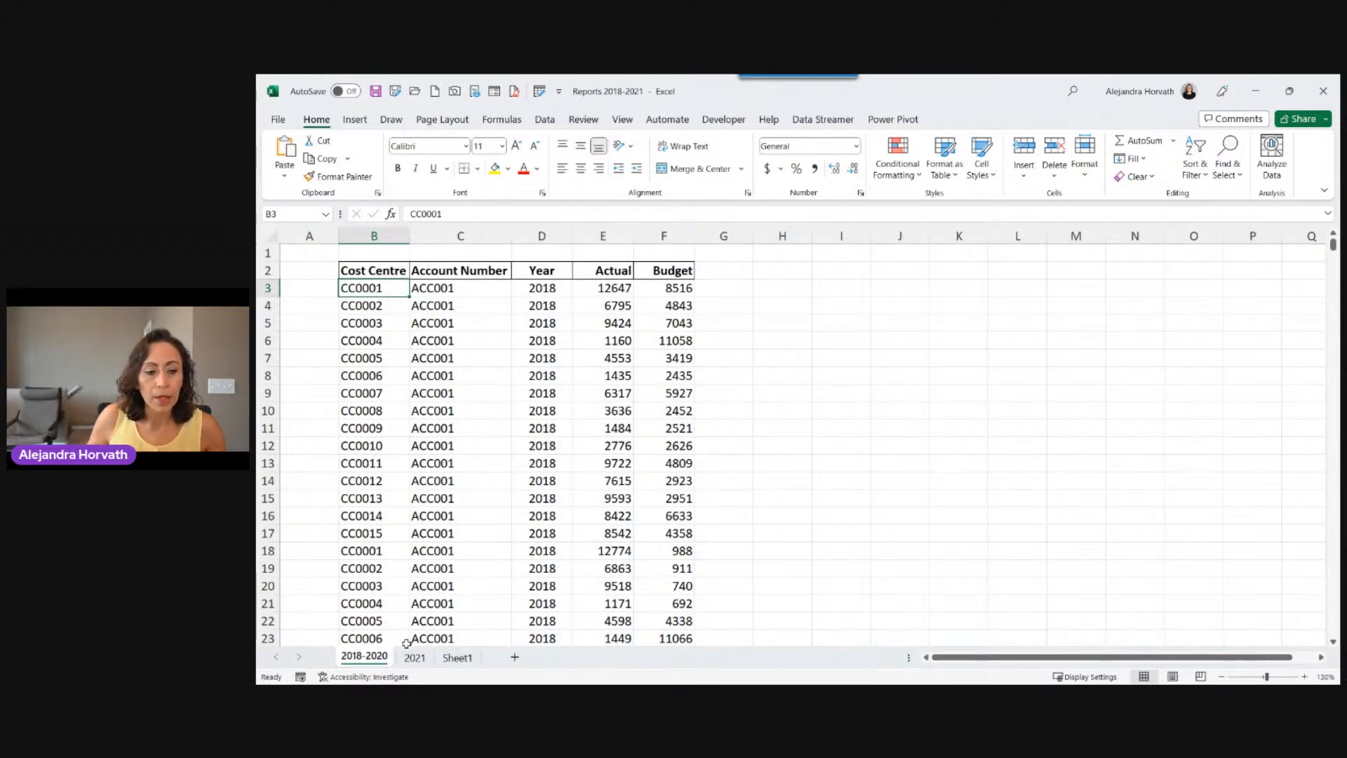
click(519, 286)
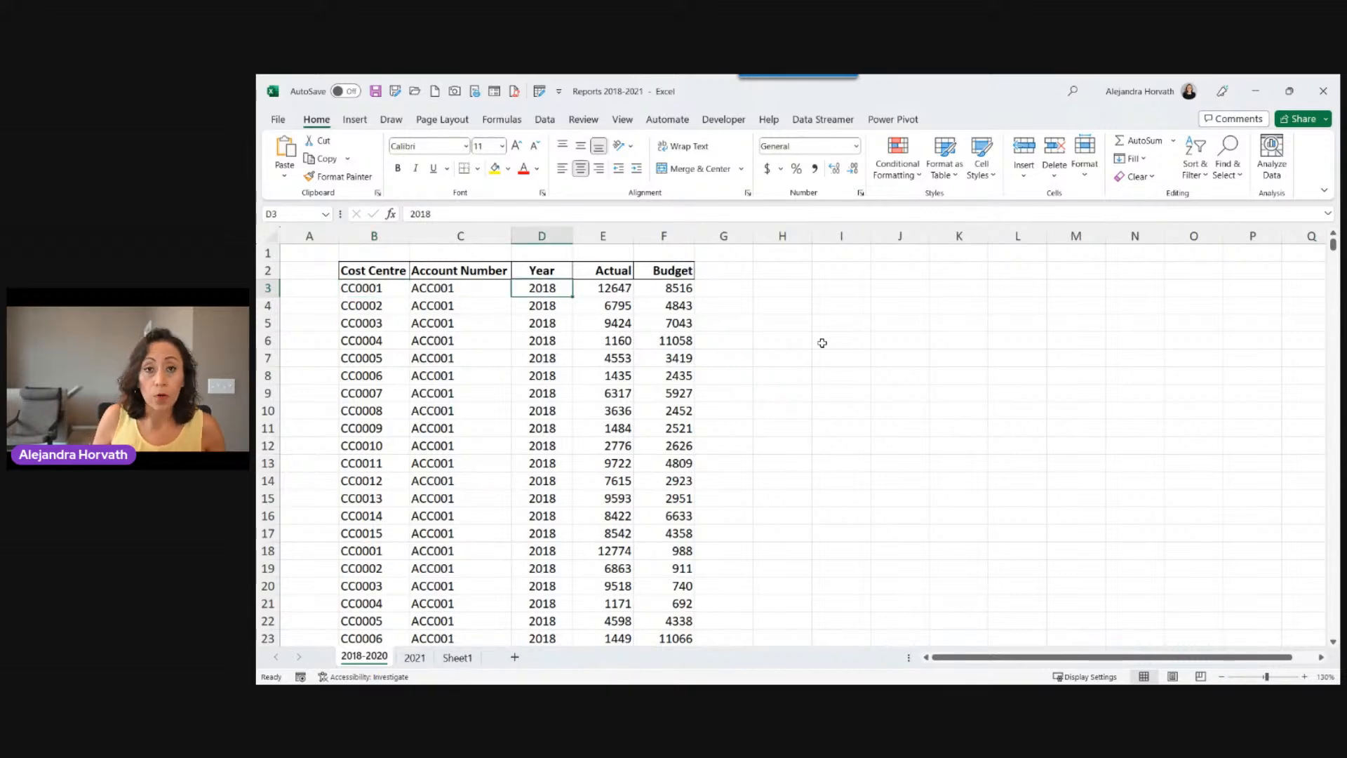
key(ctrl+Down)
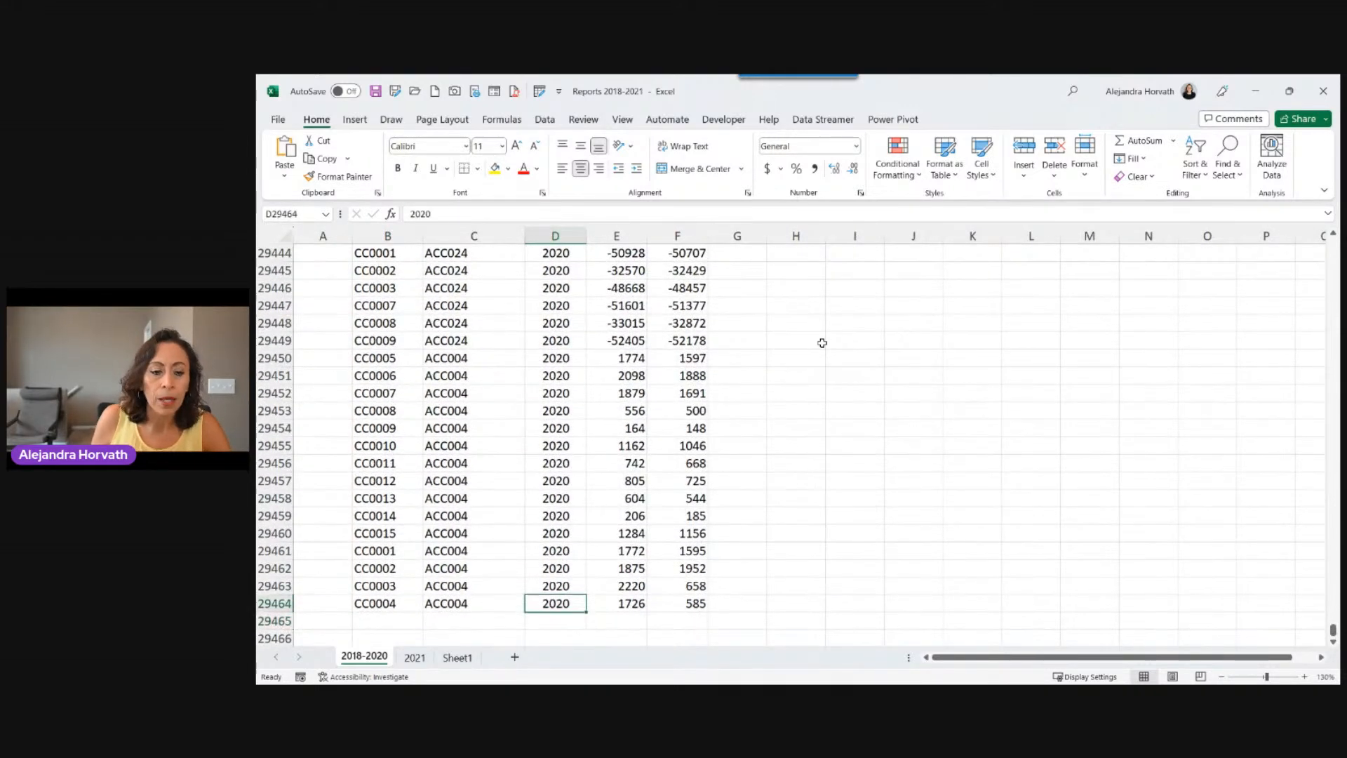
key(ctrl+Page_Down)
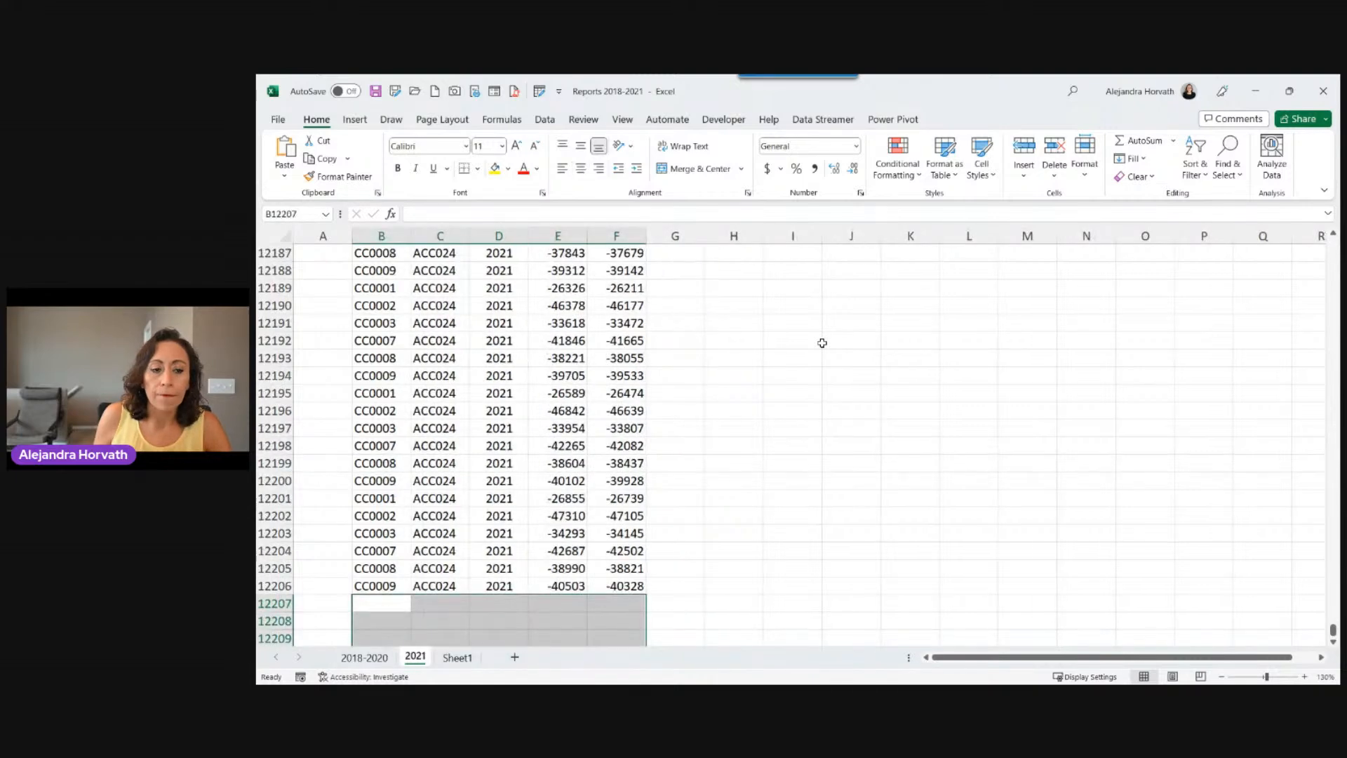
key(ctrl+Home)
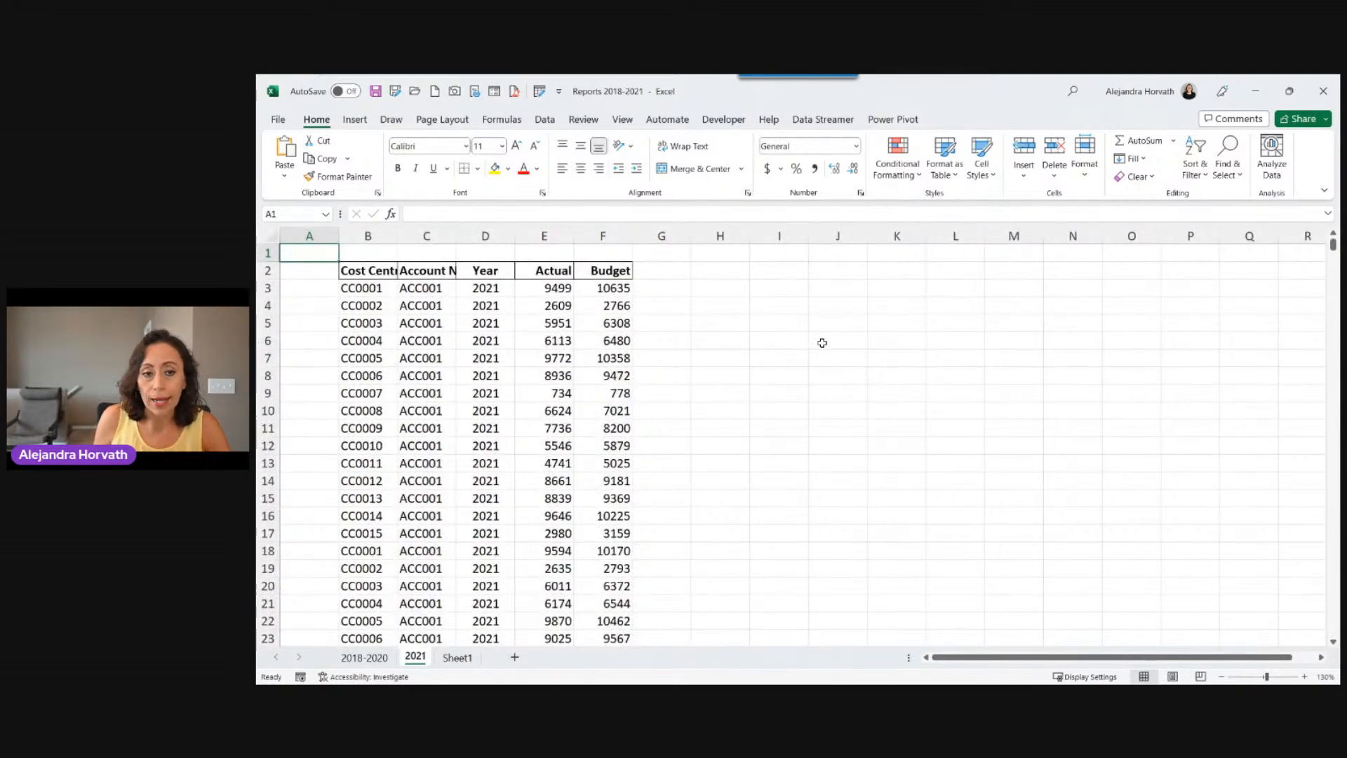
Copy all the 2020 records on Sheet1, range B2:F995
key(ctrl+Page_Down)
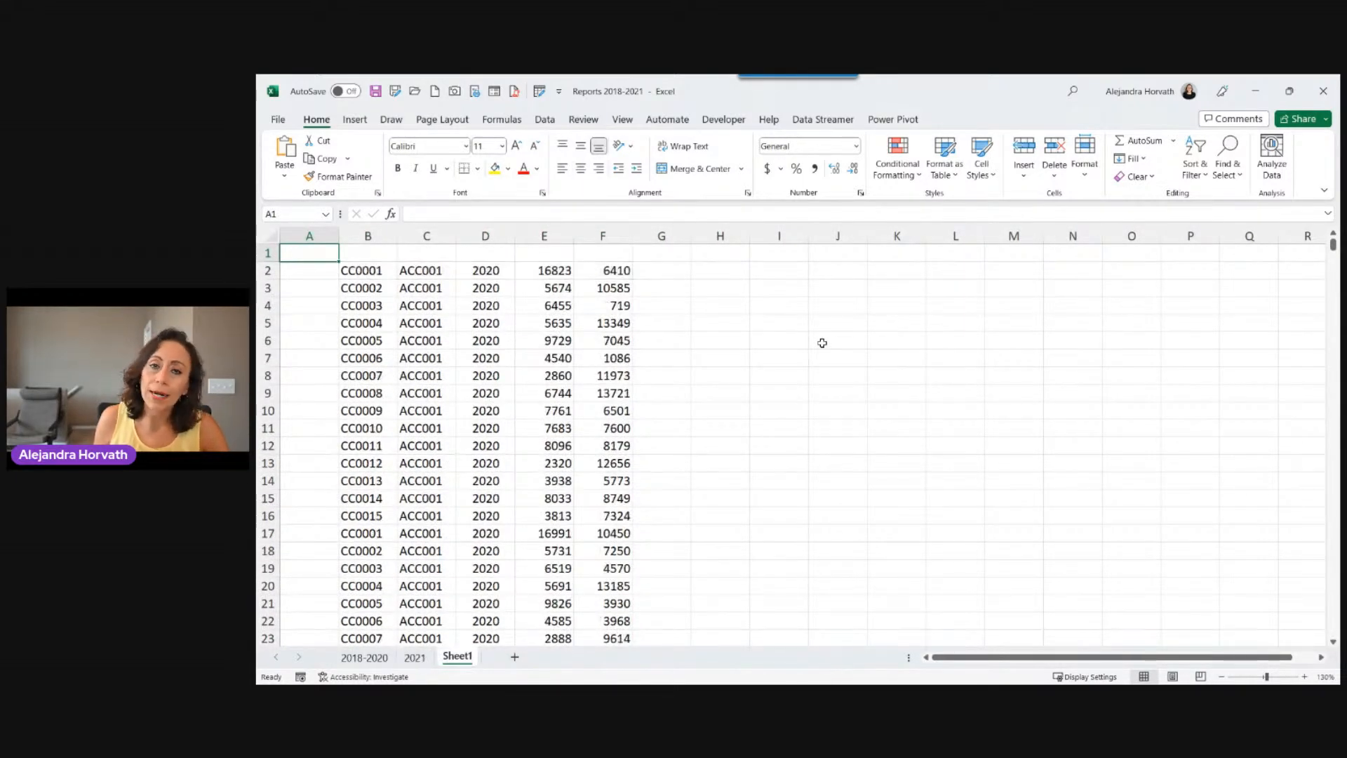
key(Down)
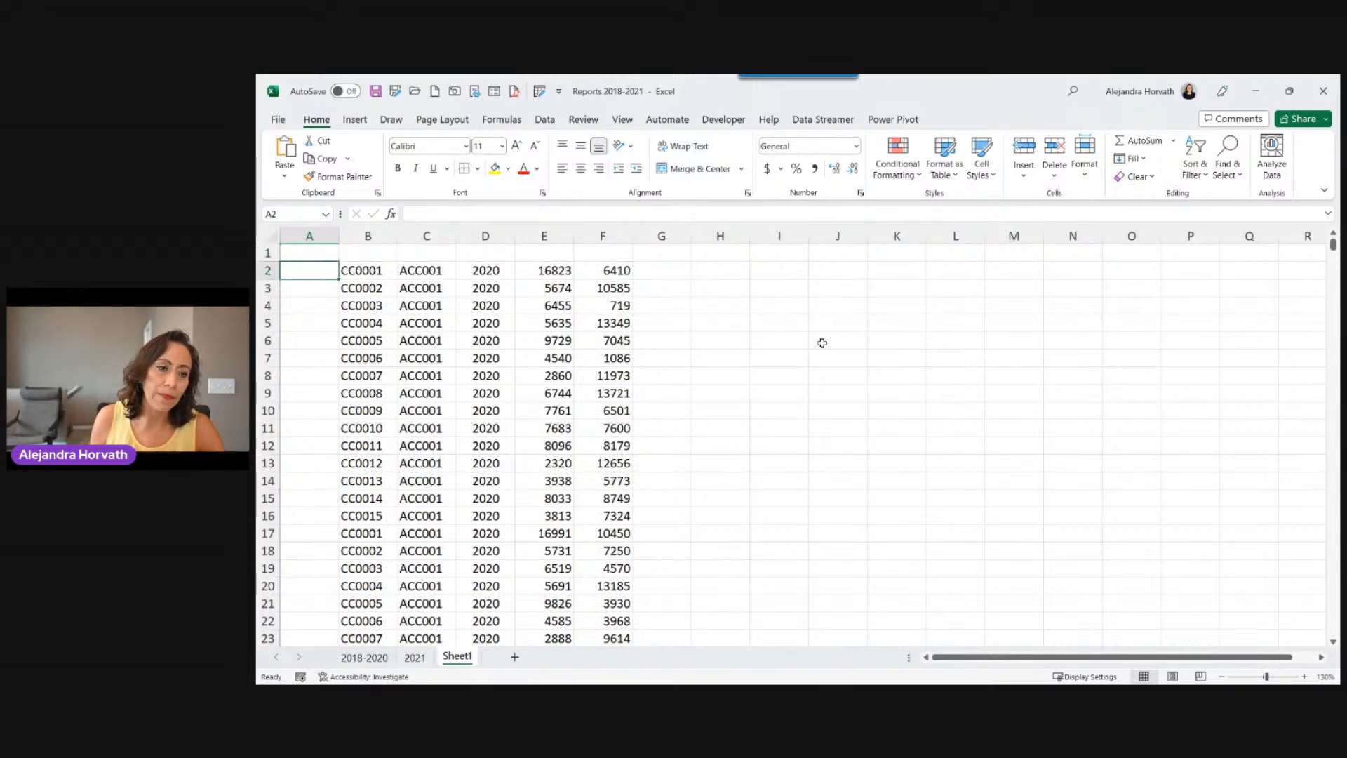
key(Right)
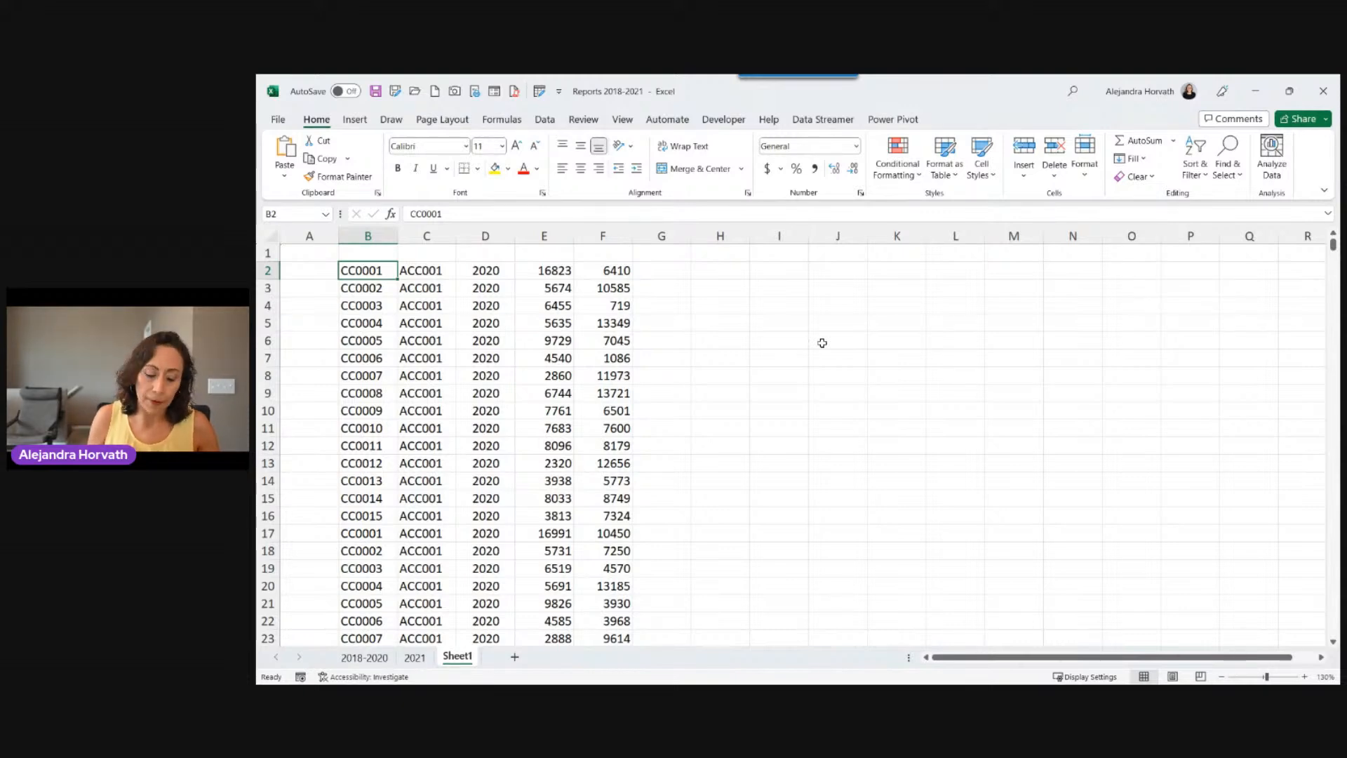
key(ctrl+shift+Down)
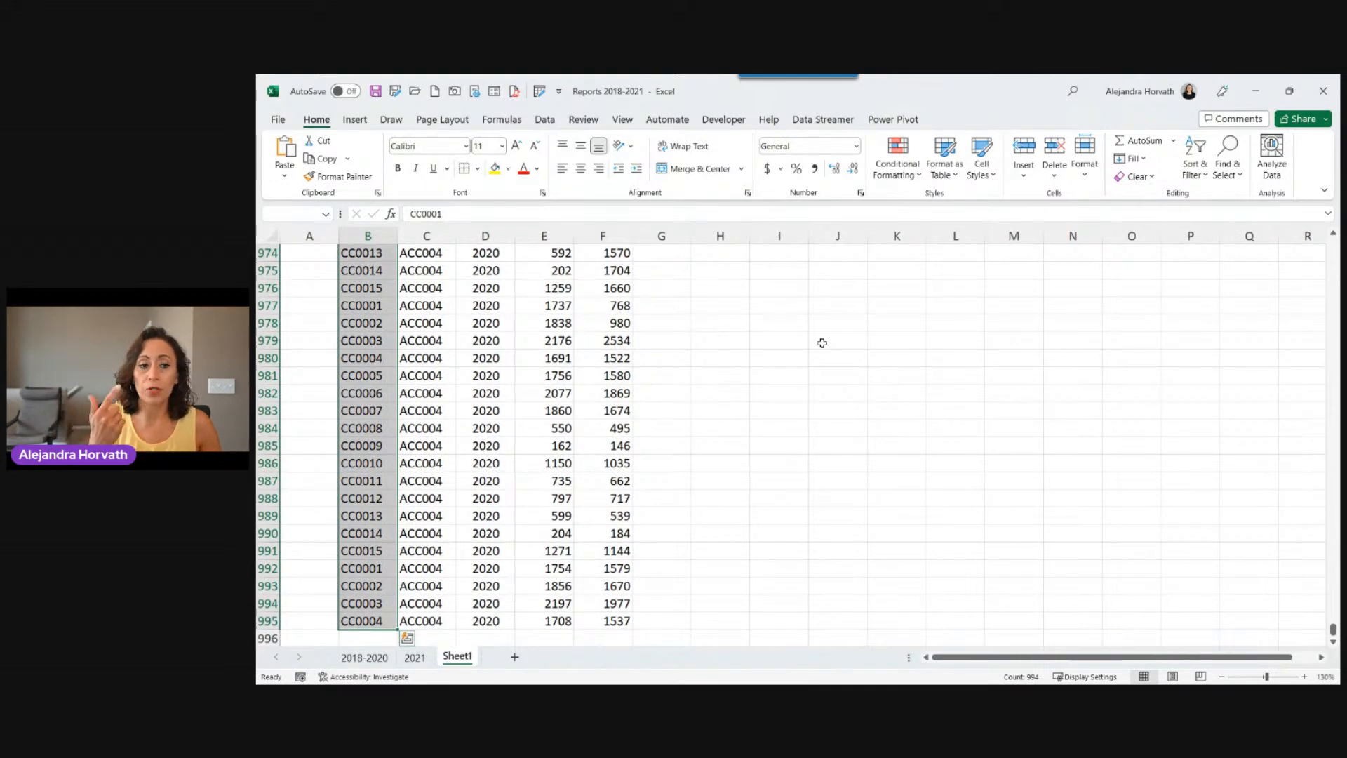
key(shift+Right)
key(shift+Right)
key(shift+Right)
key(shift+Right)
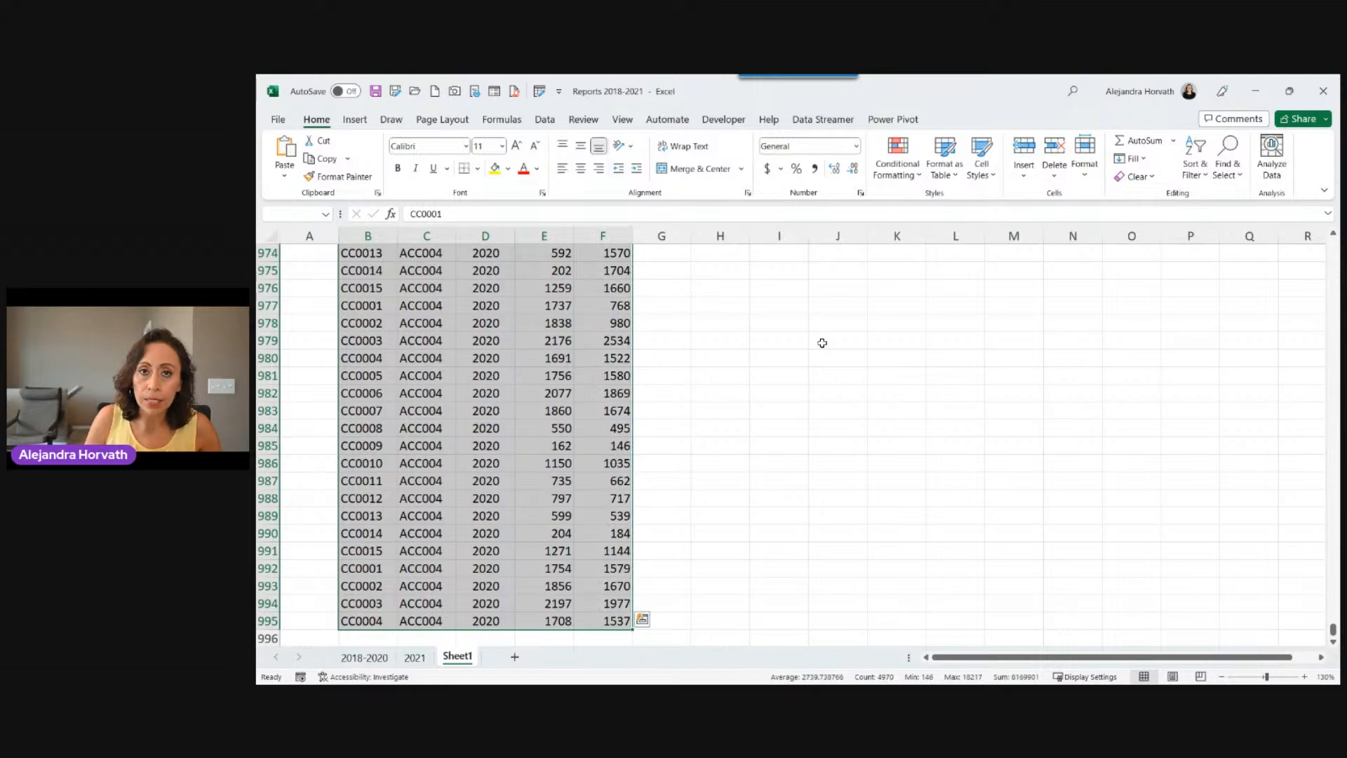
key(ctrl+c)
key(ctrl+BackSpace)
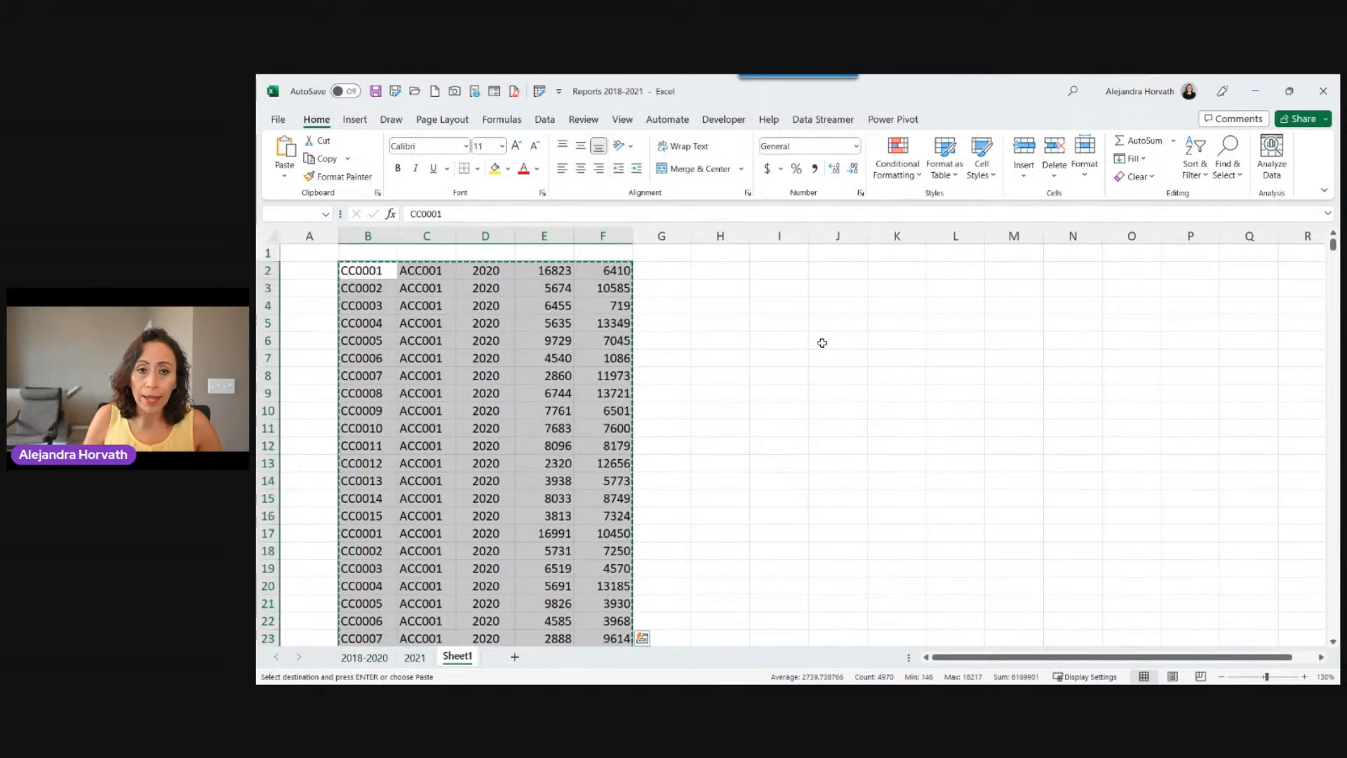
Append the copied 2020 records to the 2018-2020 sheet, starting in the first empty row at B29465
key(ctrl+Page_Up)
key(ctrl+Page_Up)
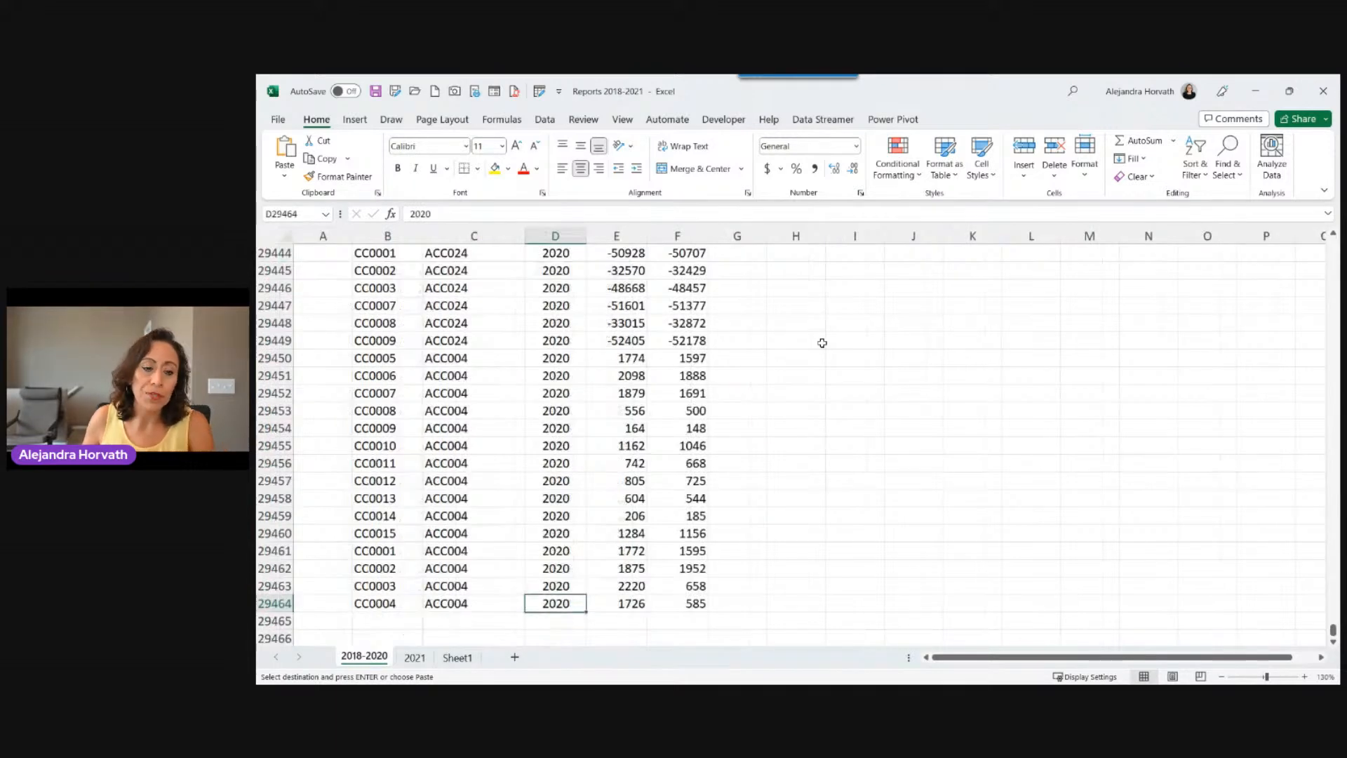
click(395, 620)
scroll(704, 458, down, 2)
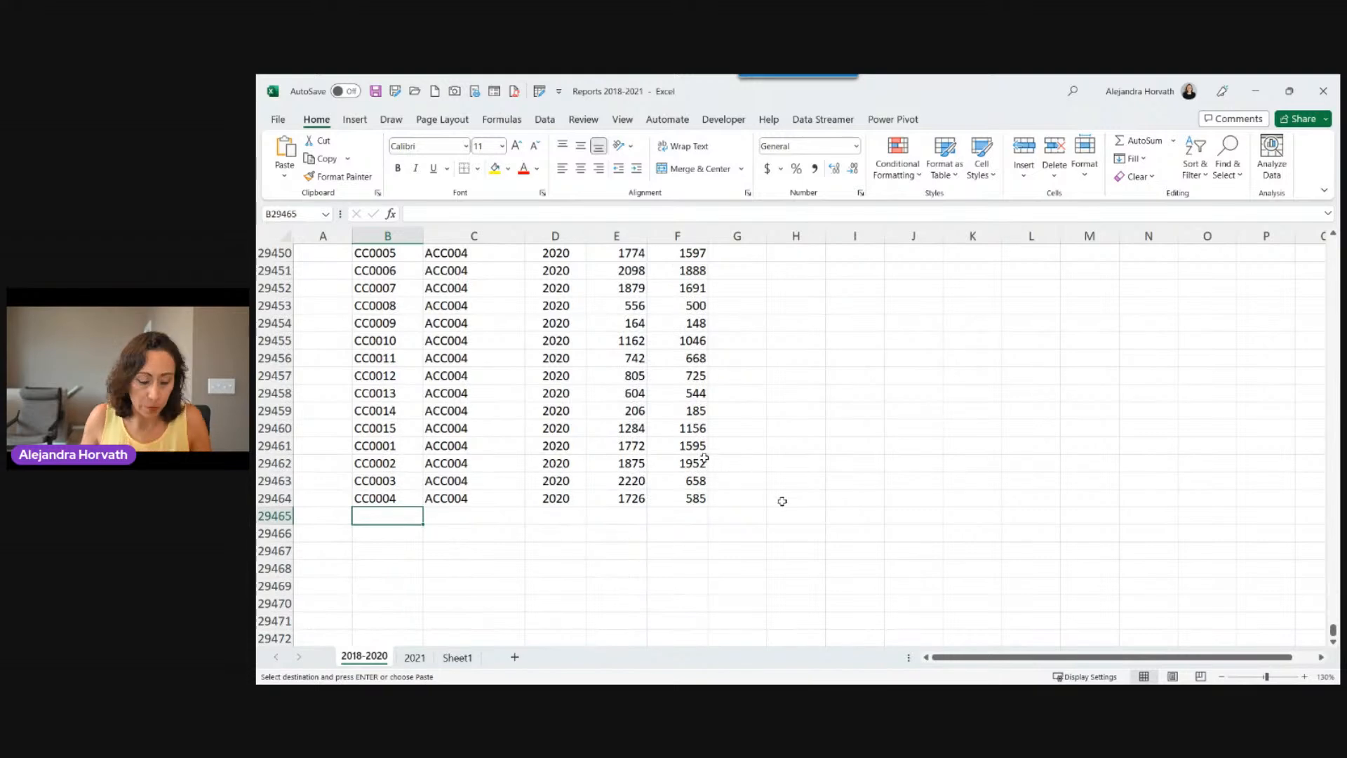
key(Return)
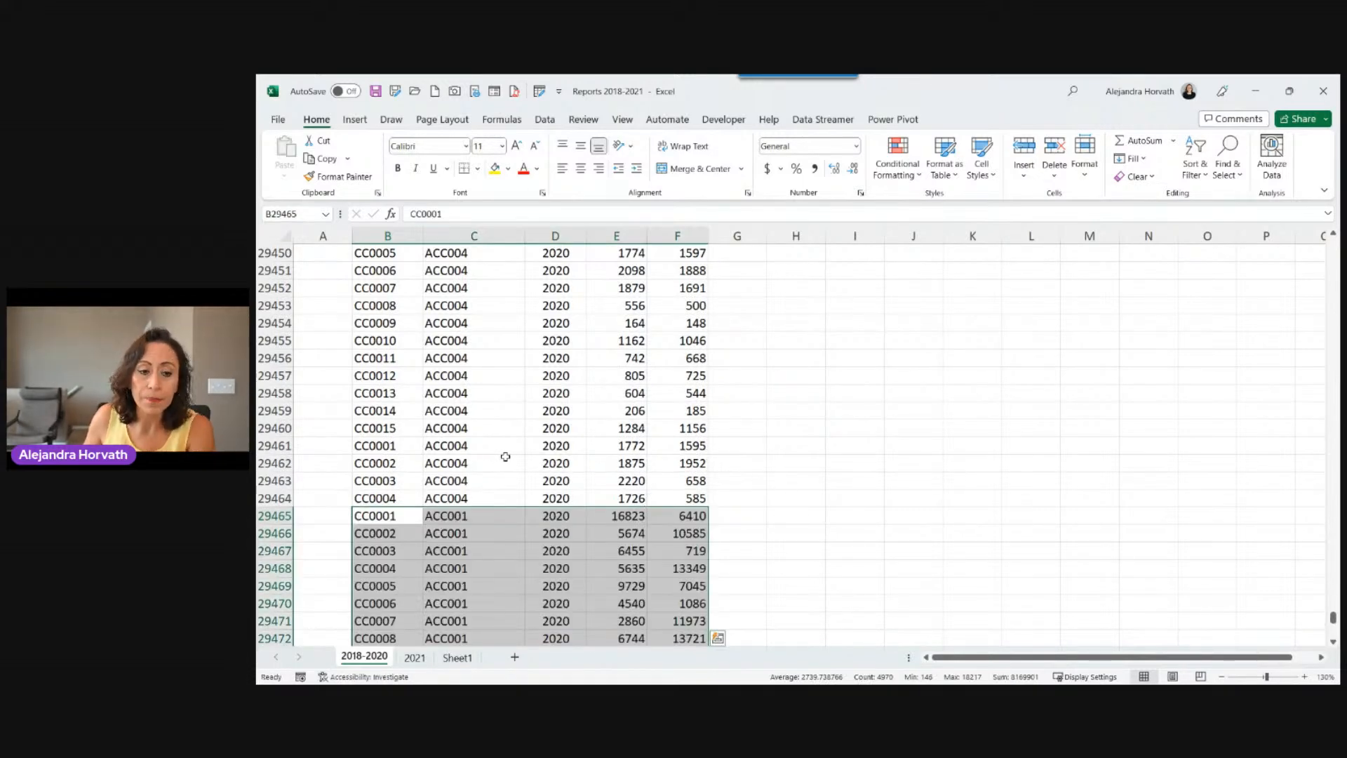
Select the appended Cost Centre entries down to row 30458 to check them, and save the Reports 2018-2021 workbook
key(ctrl+shift+Down)
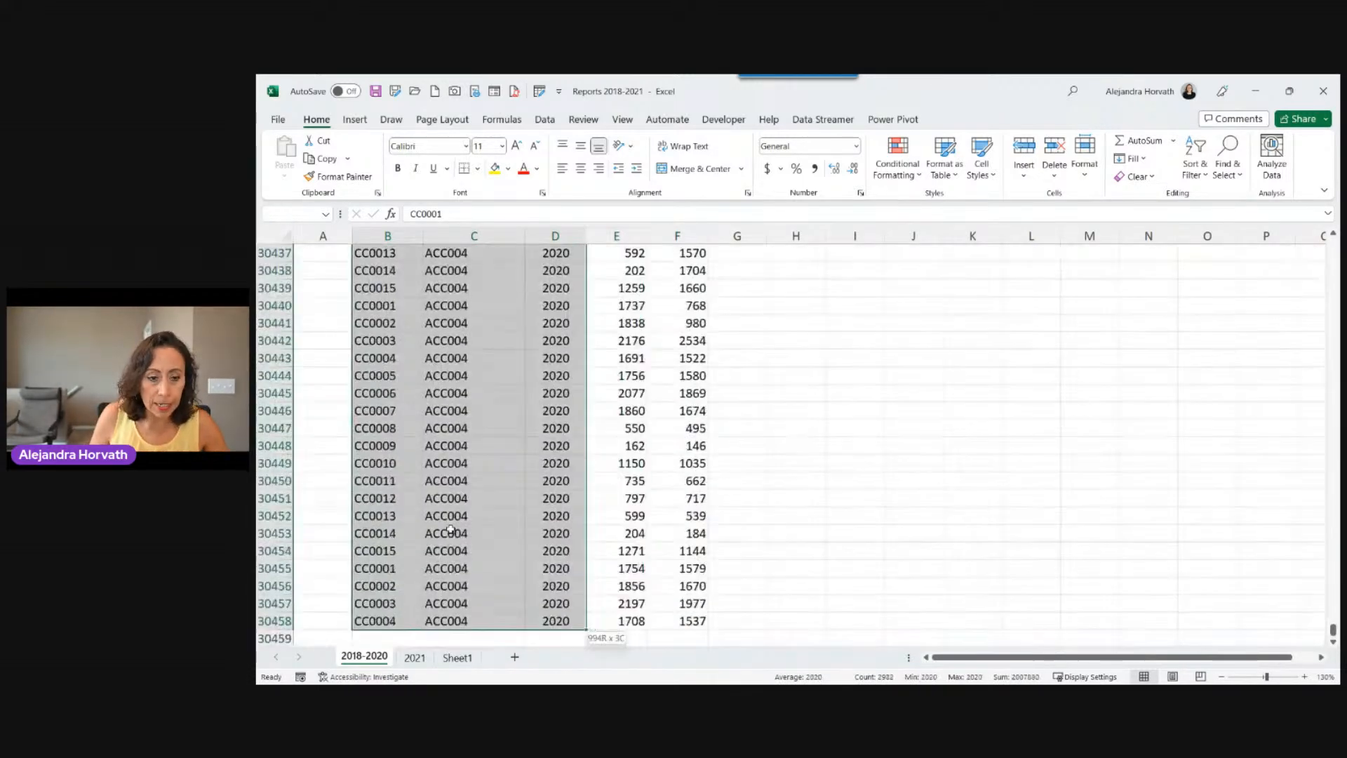
key(shift+Left)
key(shift+Left)
key(shift+Left)
key(shift+Left)
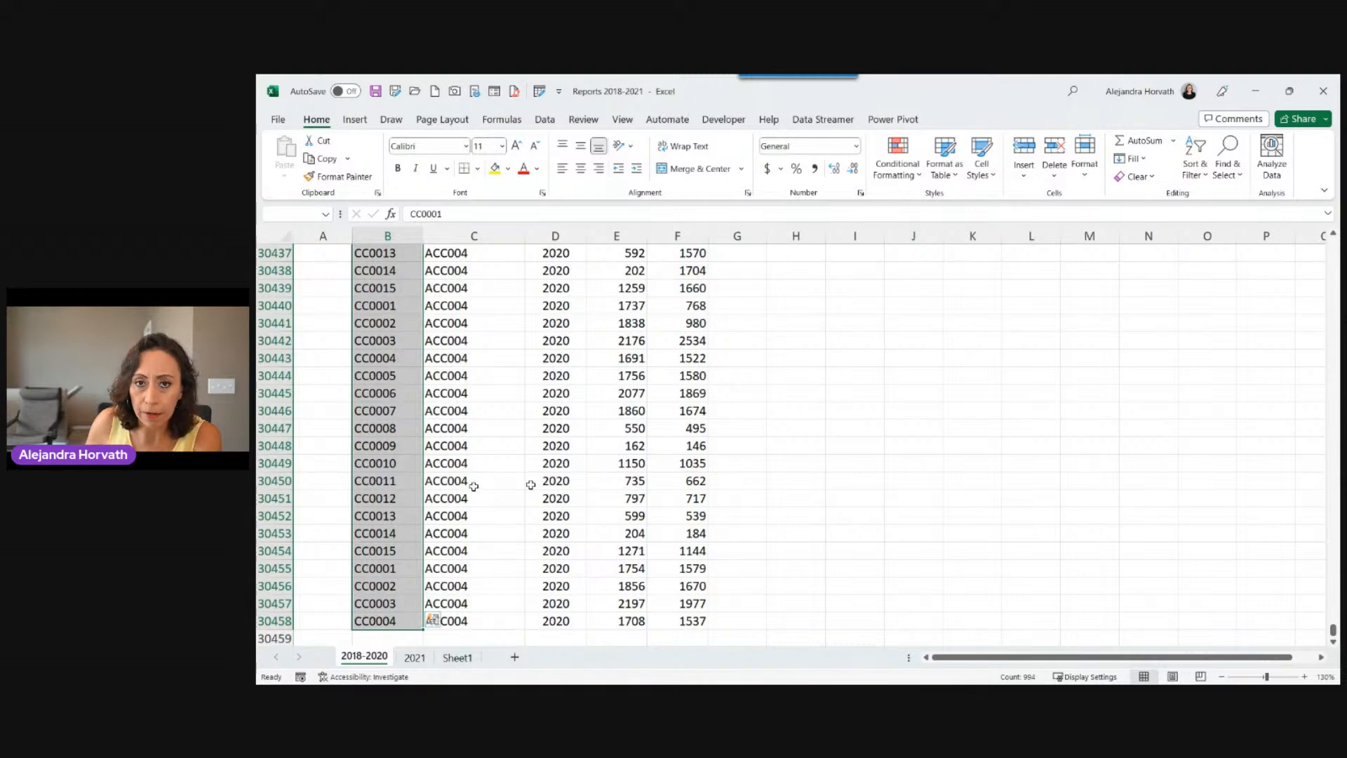
click(375, 91)
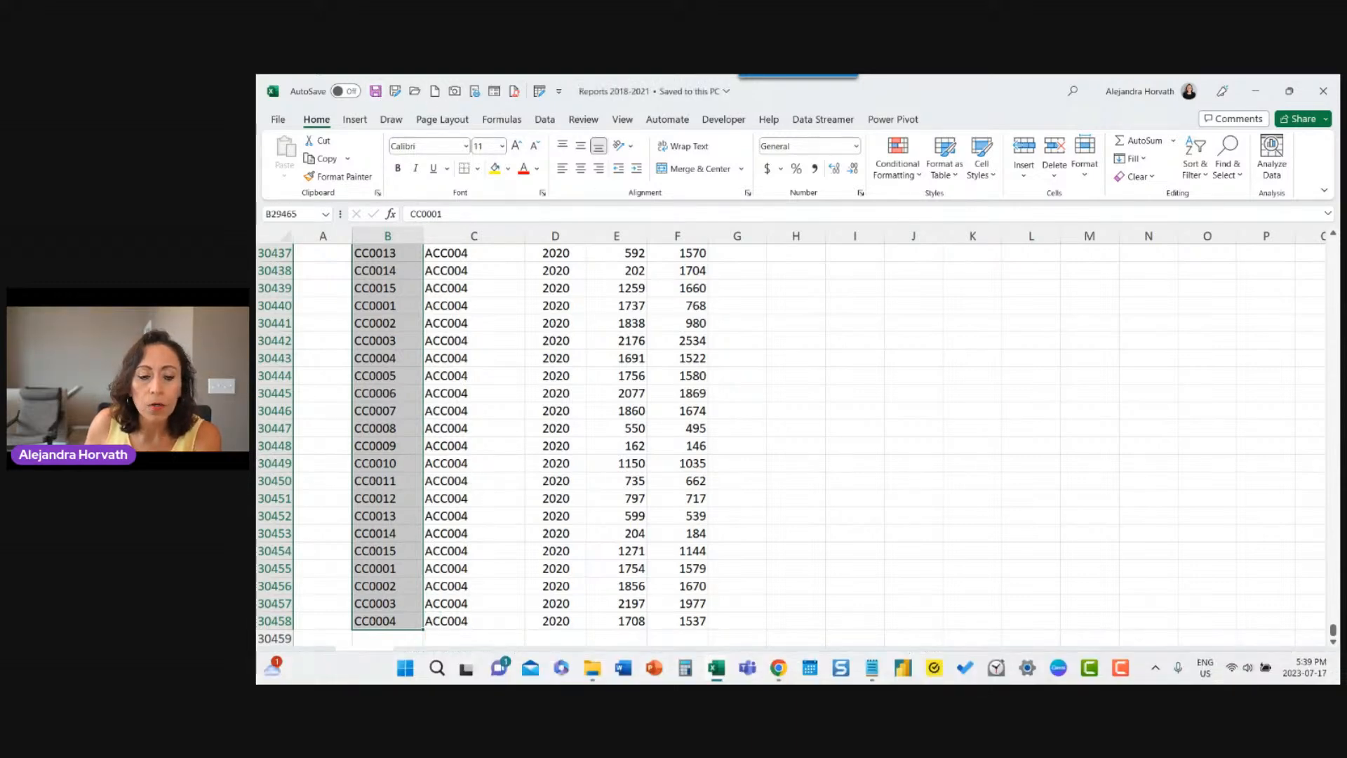
Switch to the Variance File workbook and open the Salaries & Benefits chart on its Graphs sheet
mouse_move(716, 667)
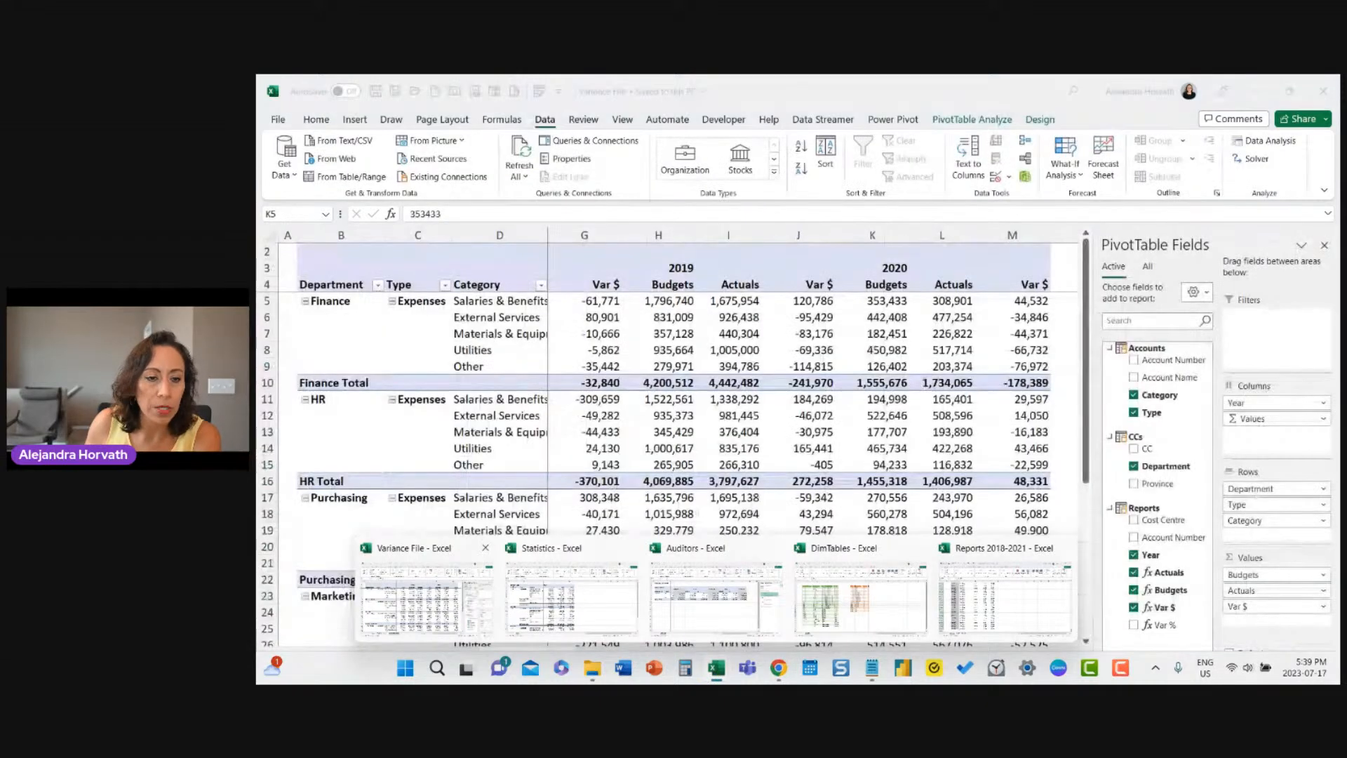
click(475, 601)
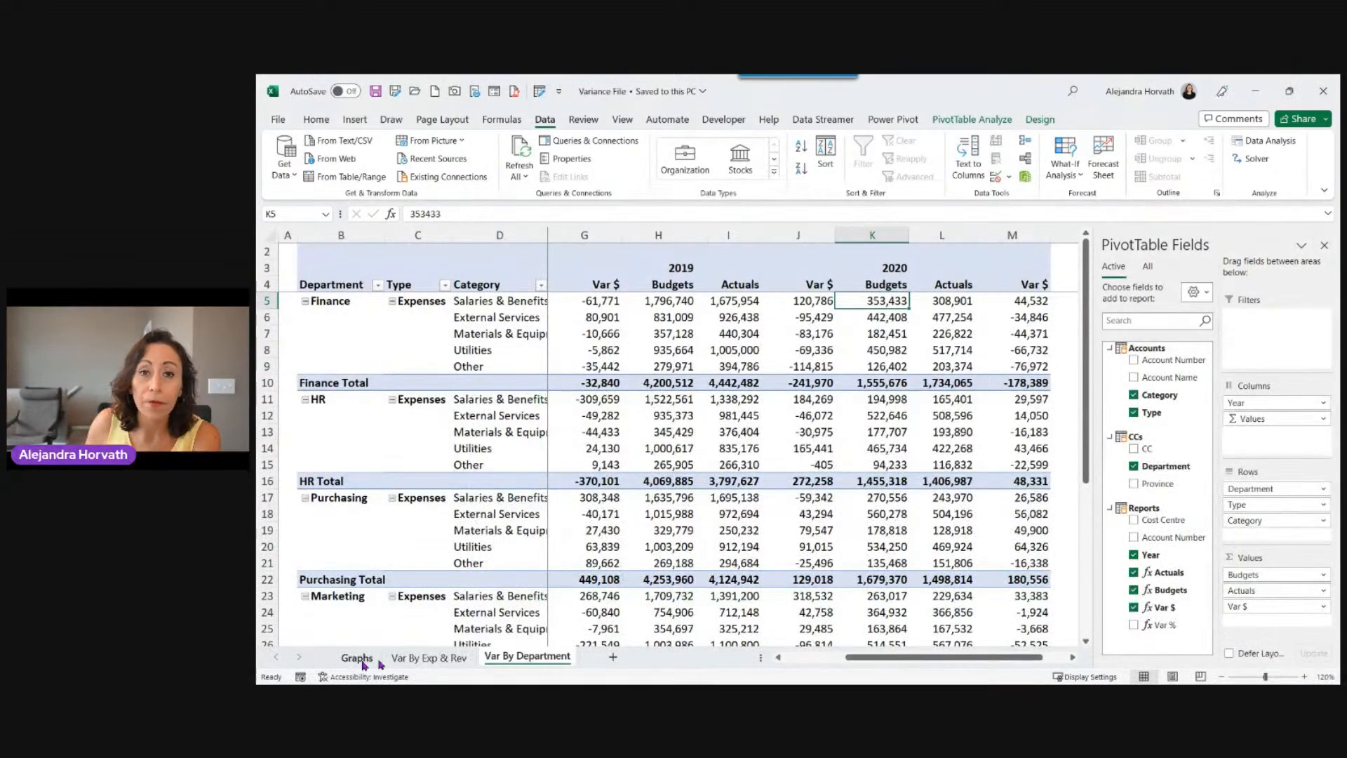
click(356, 656)
scroll(480, 525, up, 1)
scroll(484, 526, up, 3)
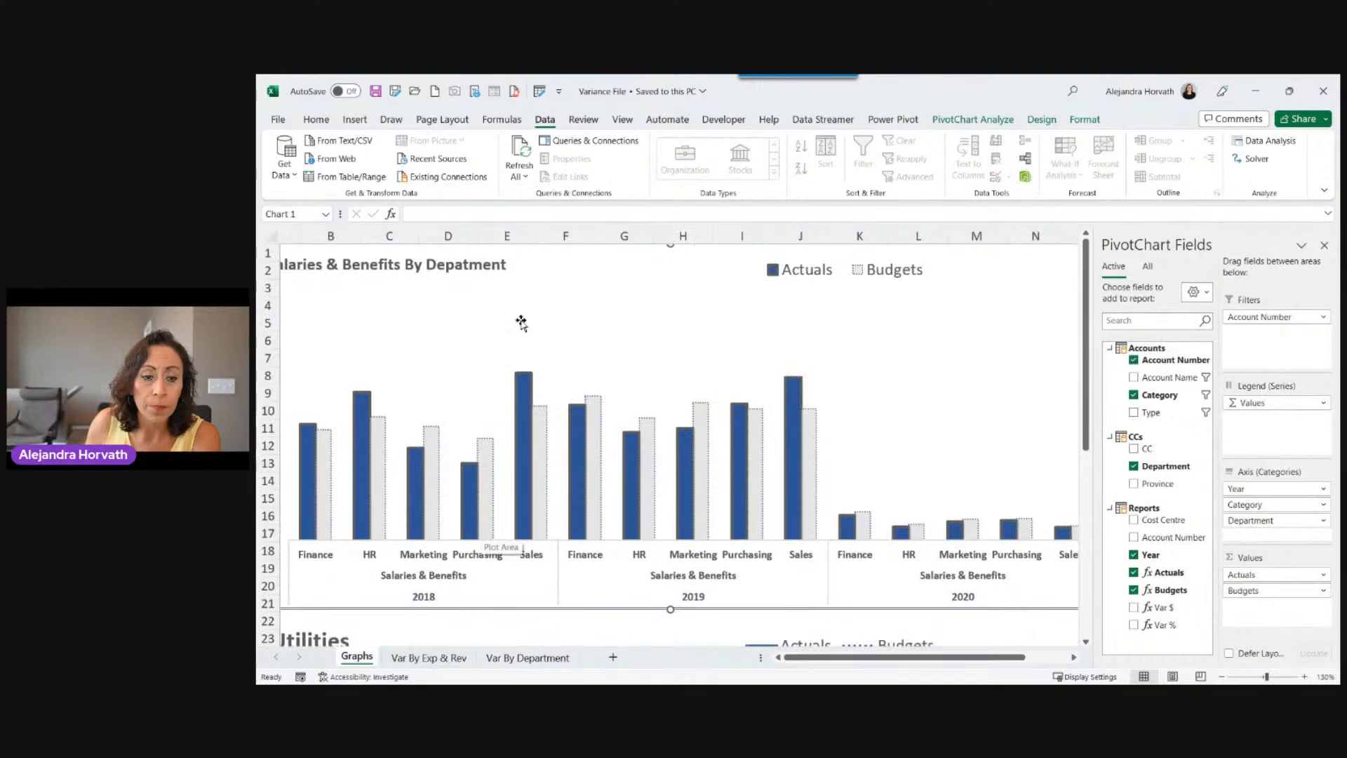
Refresh all data in the Variance File with the 2020 bars of the Salaries & Benefits chart in view
click(969, 351)
click(390, 281)
drag(838, 658, 922, 665)
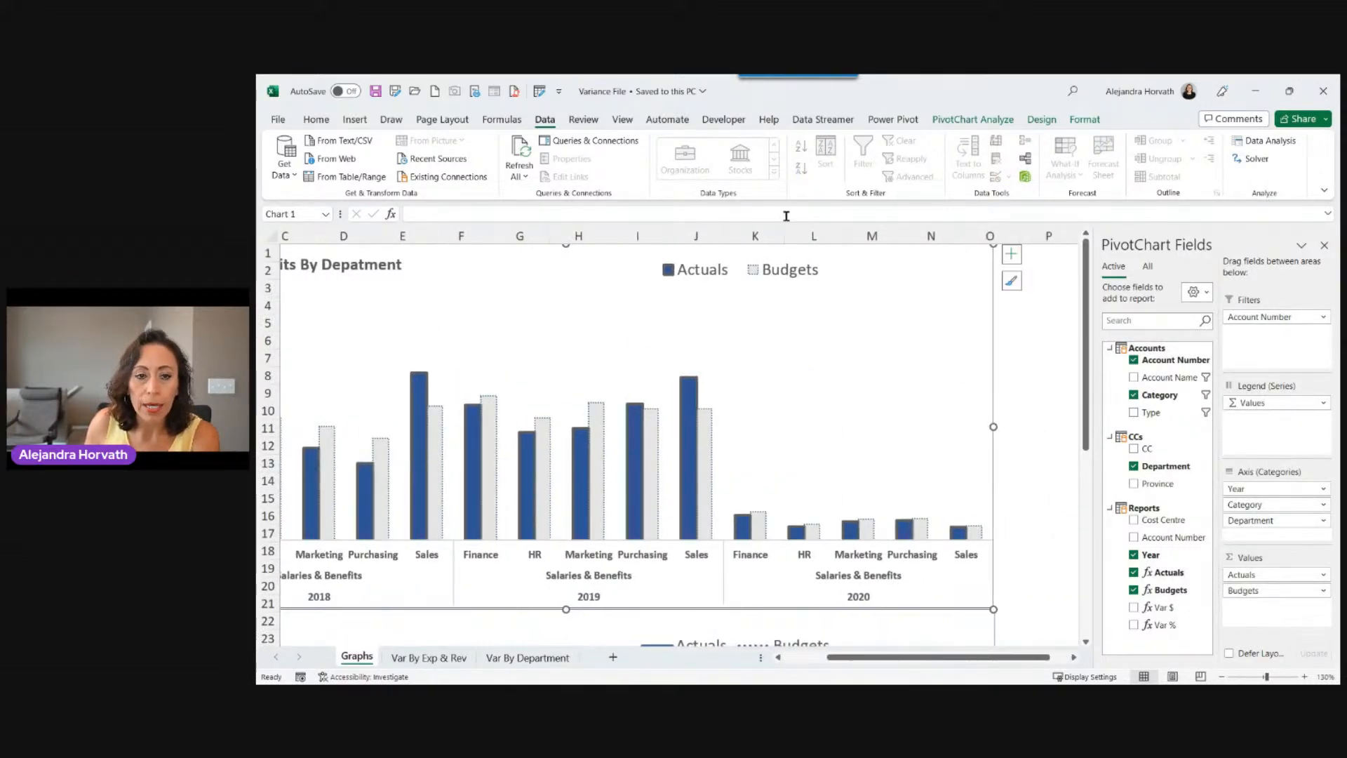
click(520, 177)
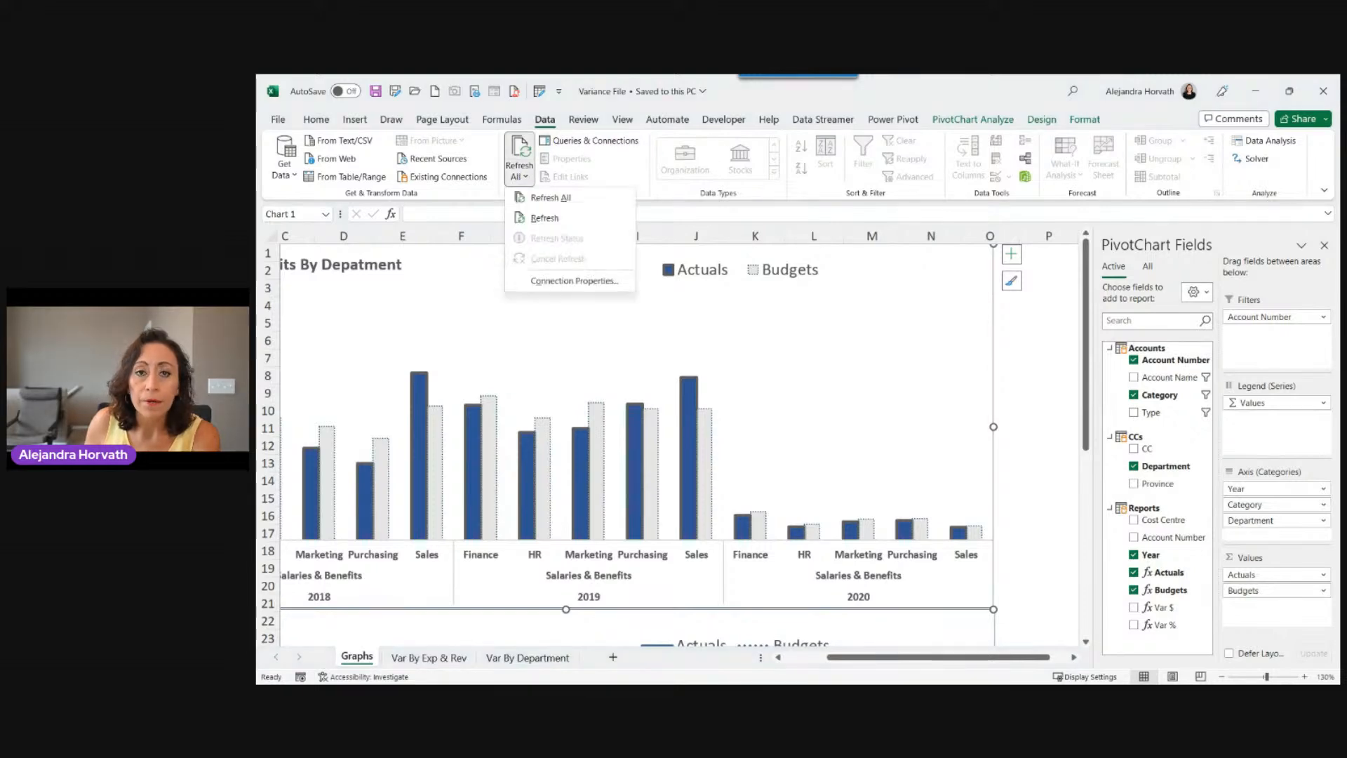
click(536, 198)
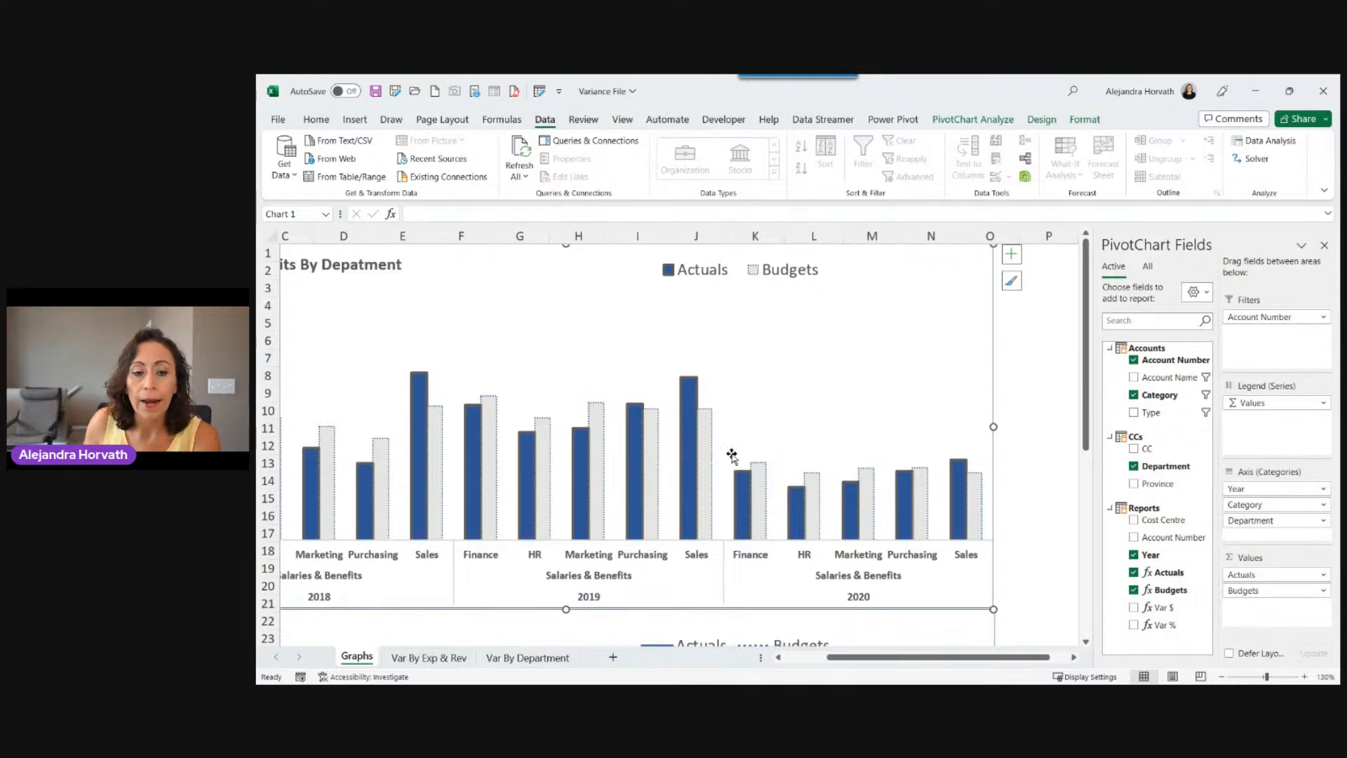
mouse_move(968, 517)
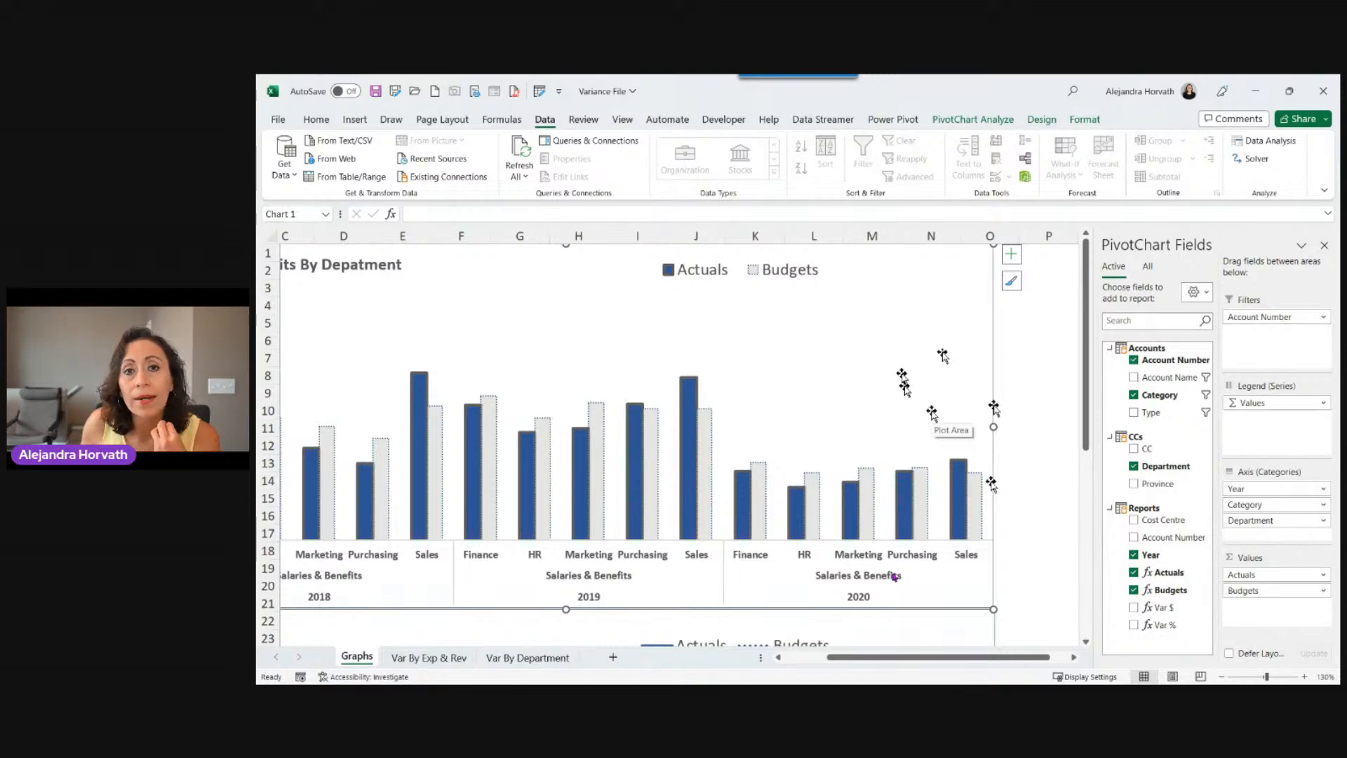
Compare the 2019 and 2020 Budgets values in the Var By Exp & Rev pivot table
click(429, 657)
drag(860, 660, 876, 659)
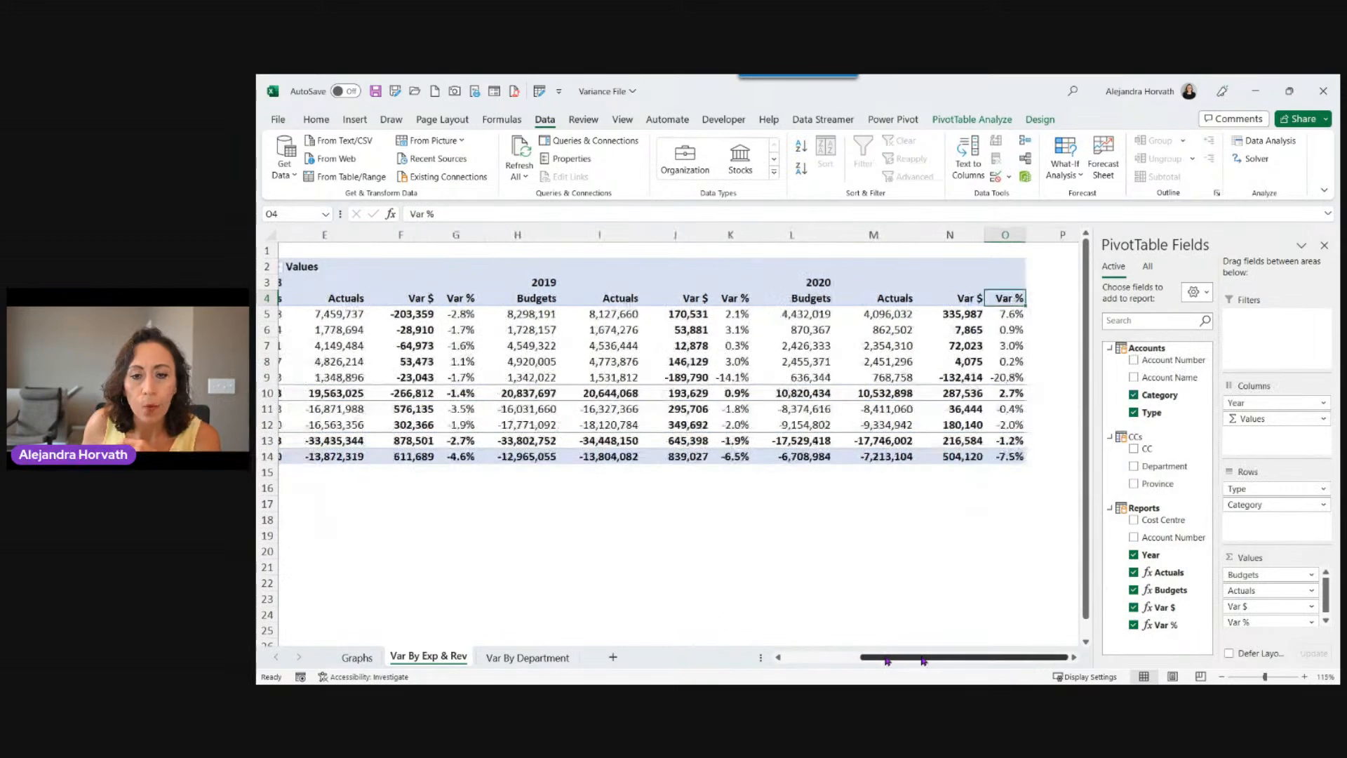
click(798, 317)
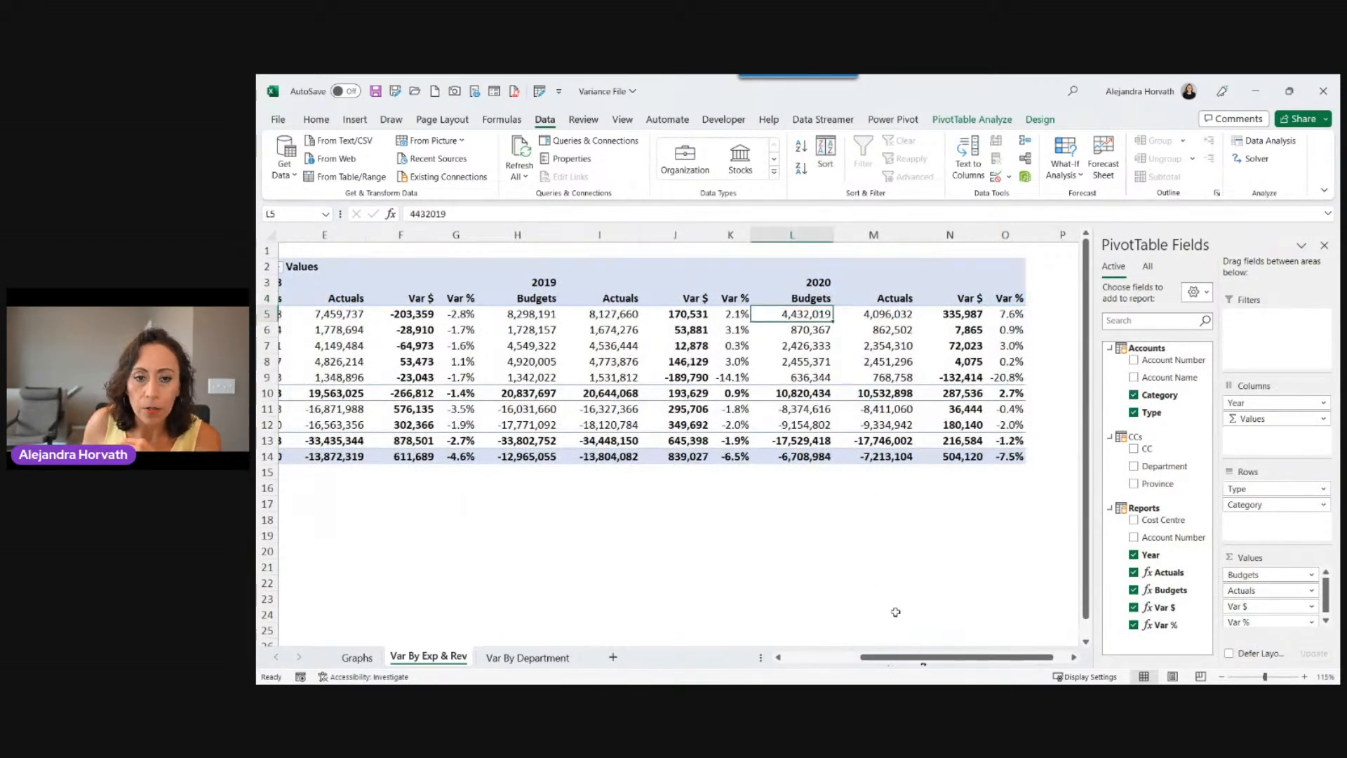
drag(902, 658, 931, 658)
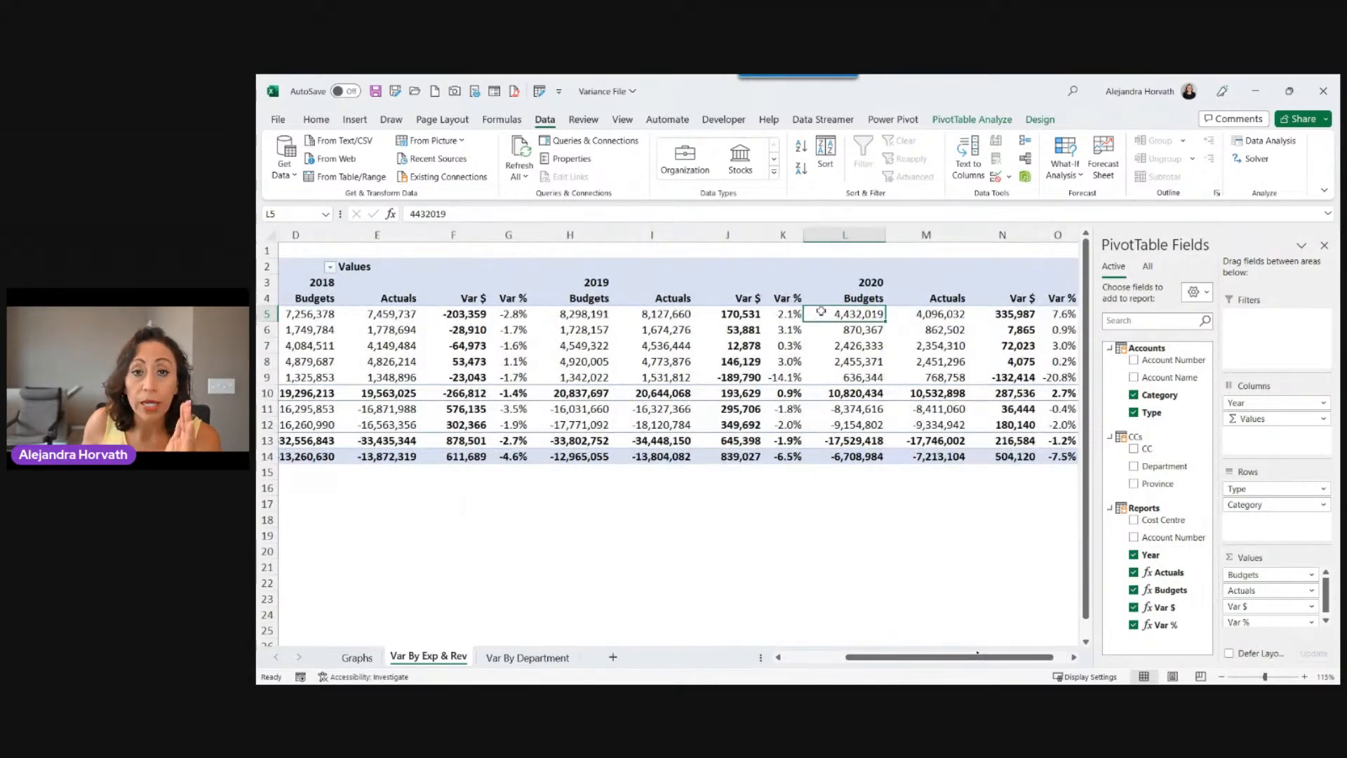
mouse_move(820, 311)
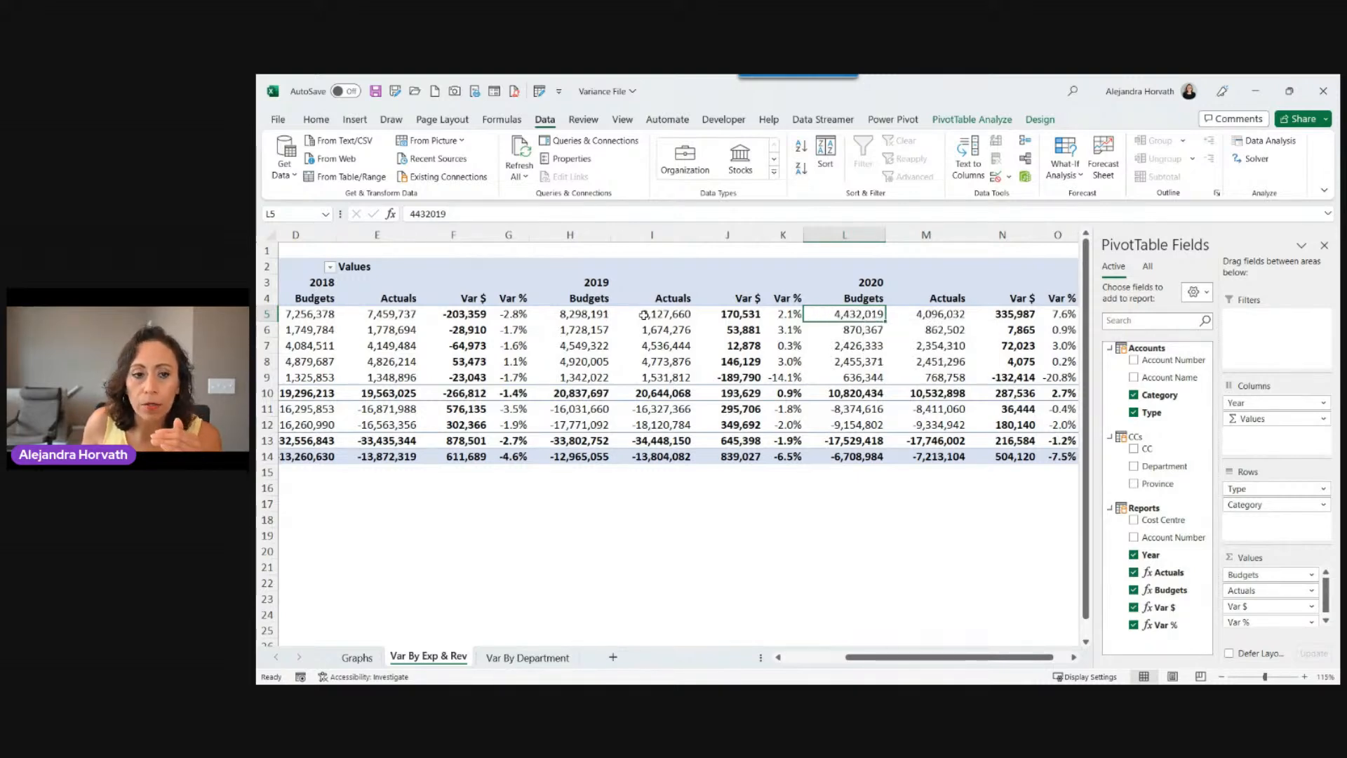
click(565, 315)
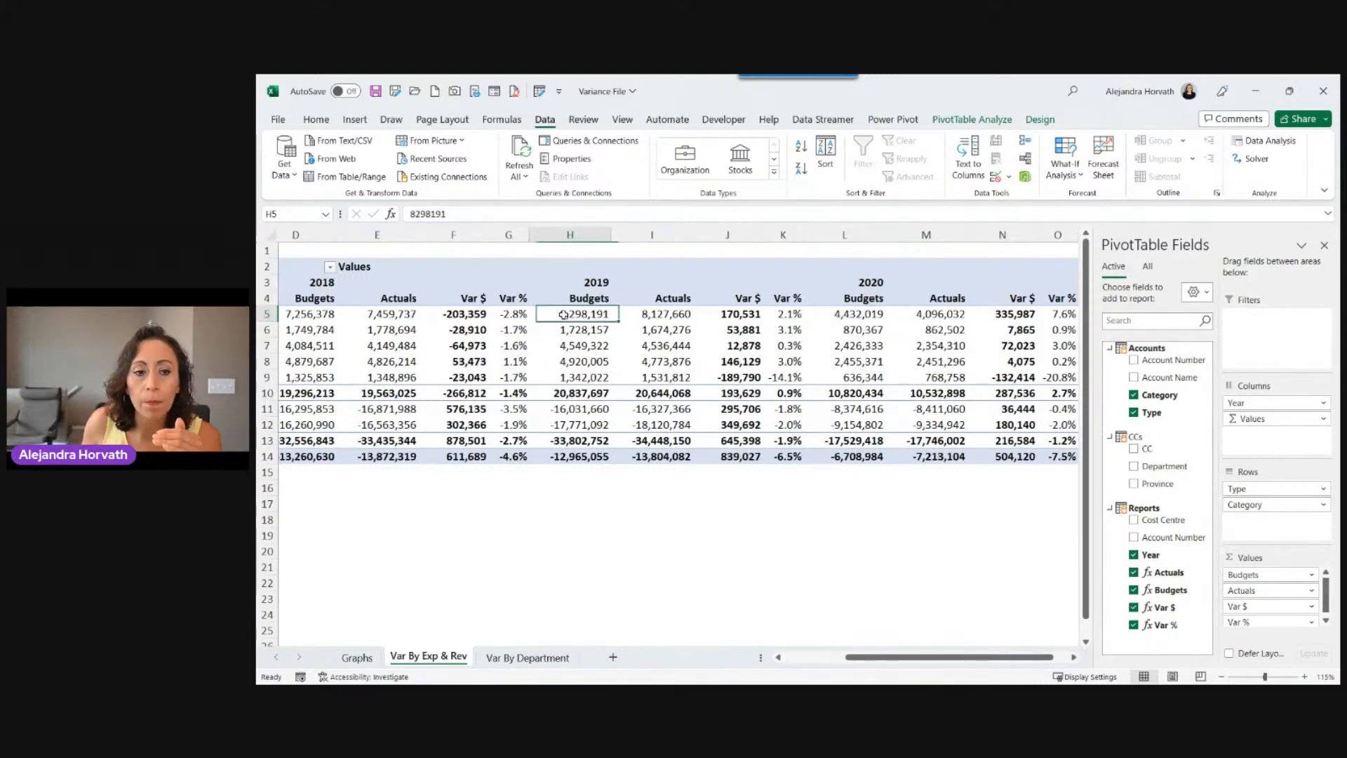
click(844, 316)
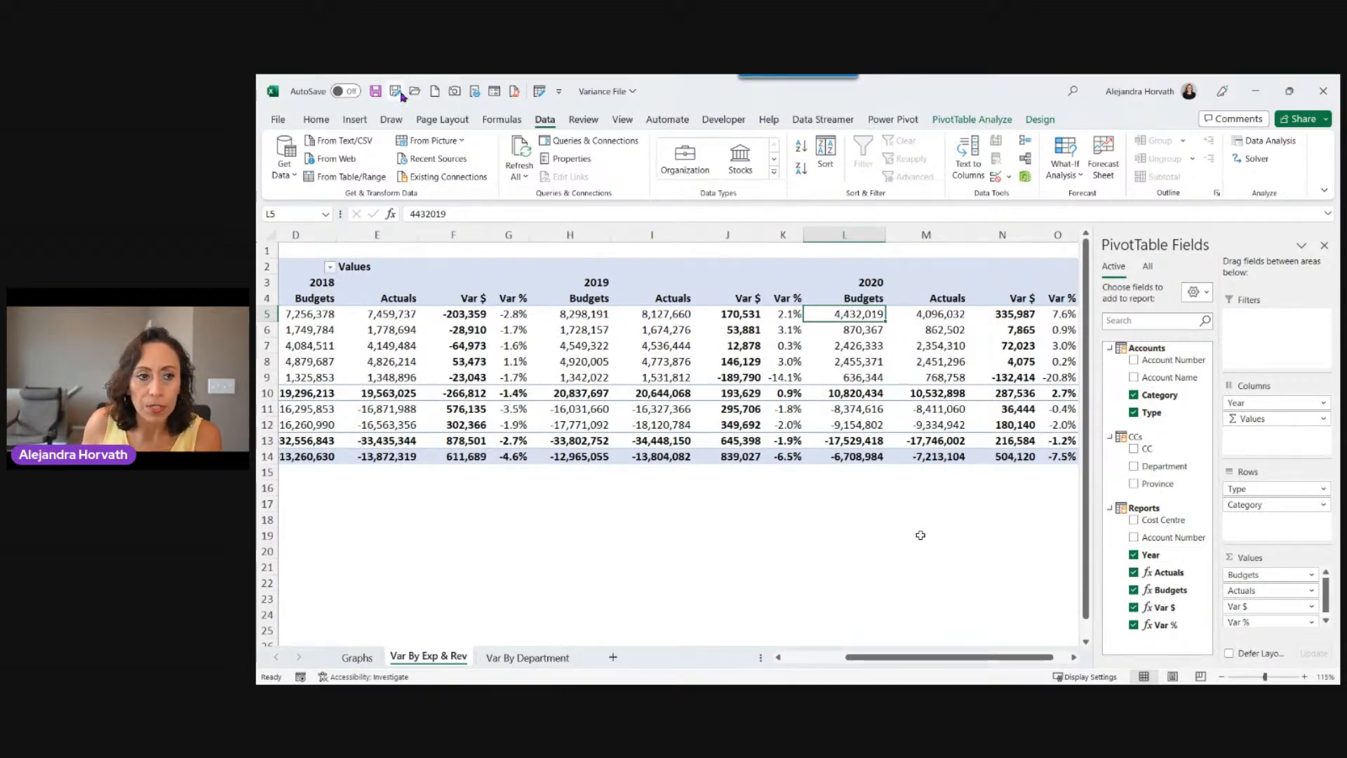
Save and close the Variance File, and close the Reports 2018-2021 workbook
click(376, 92)
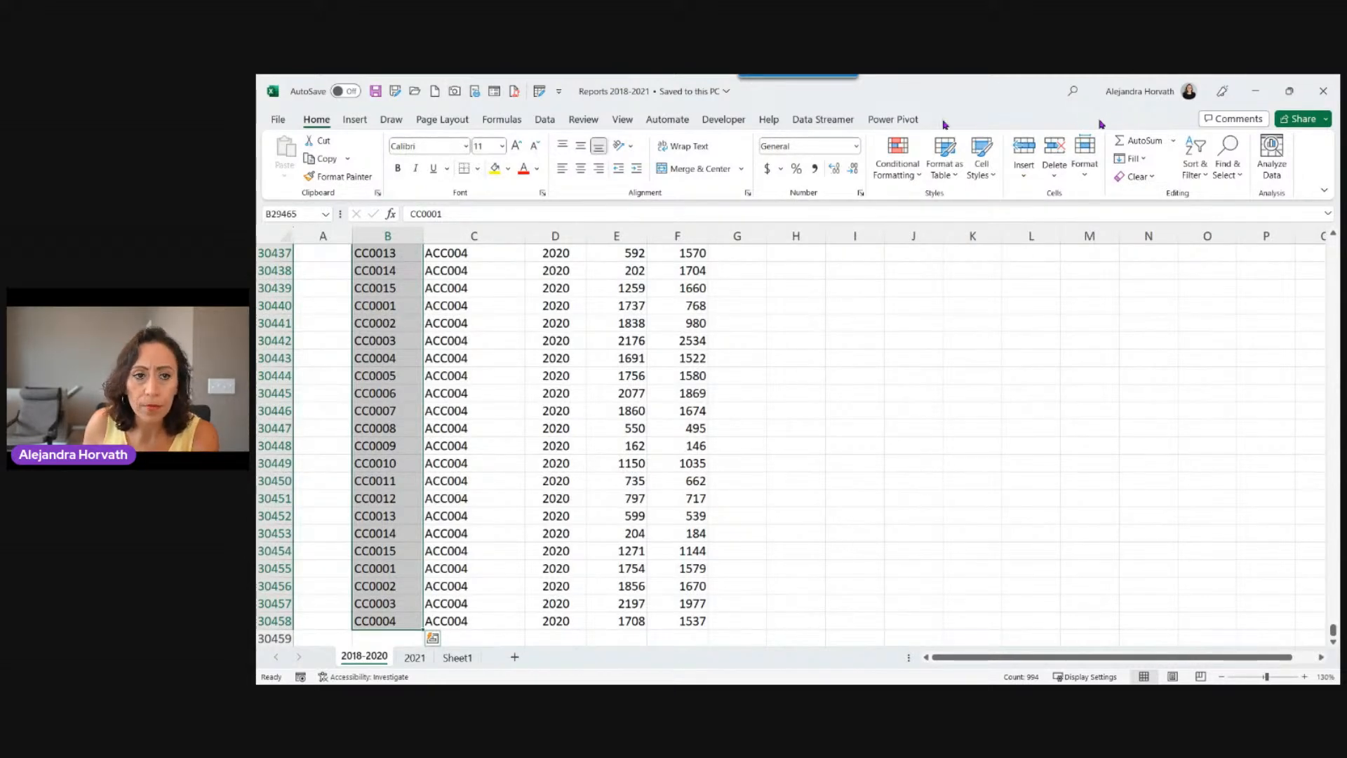
click(1321, 84)
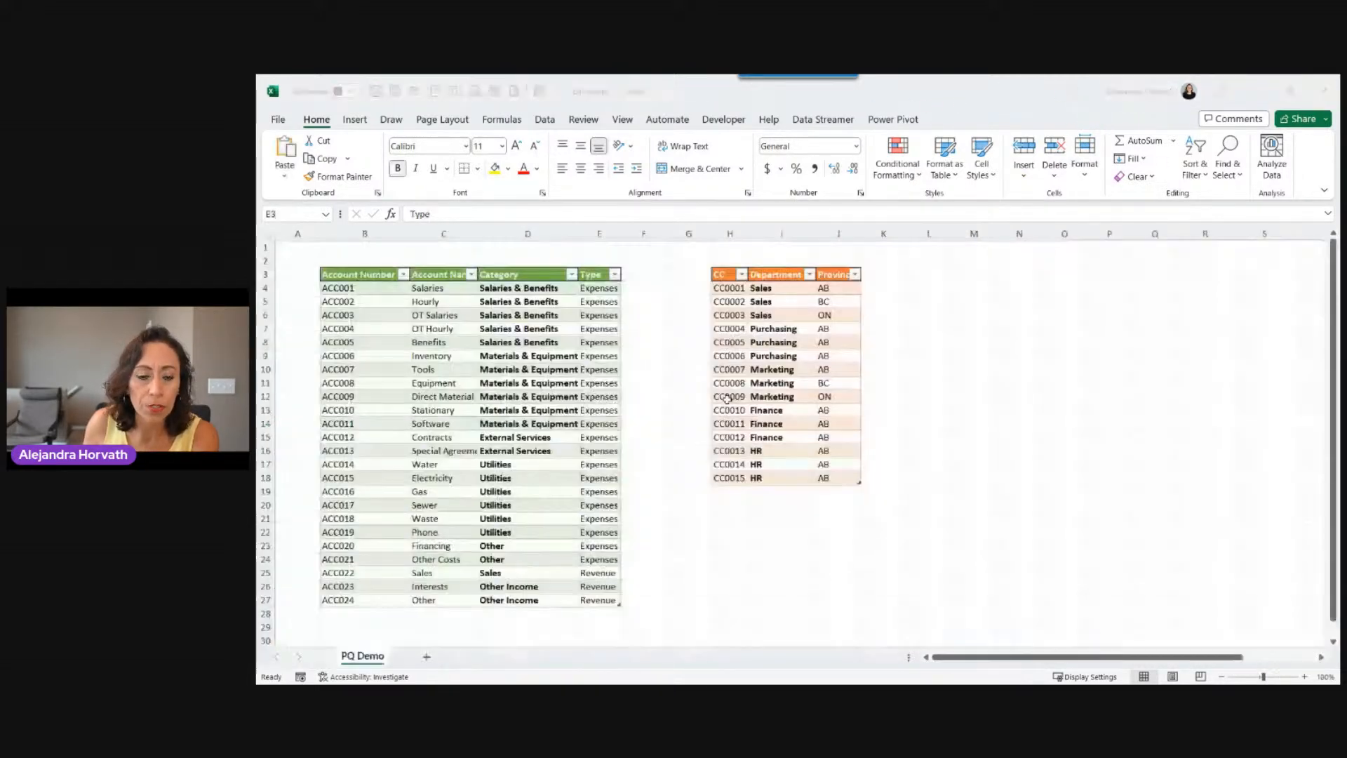
In the Statistics workbook, refresh all data with the 2020 Grand Total selected, and close the workbook
mouse_move(728, 662)
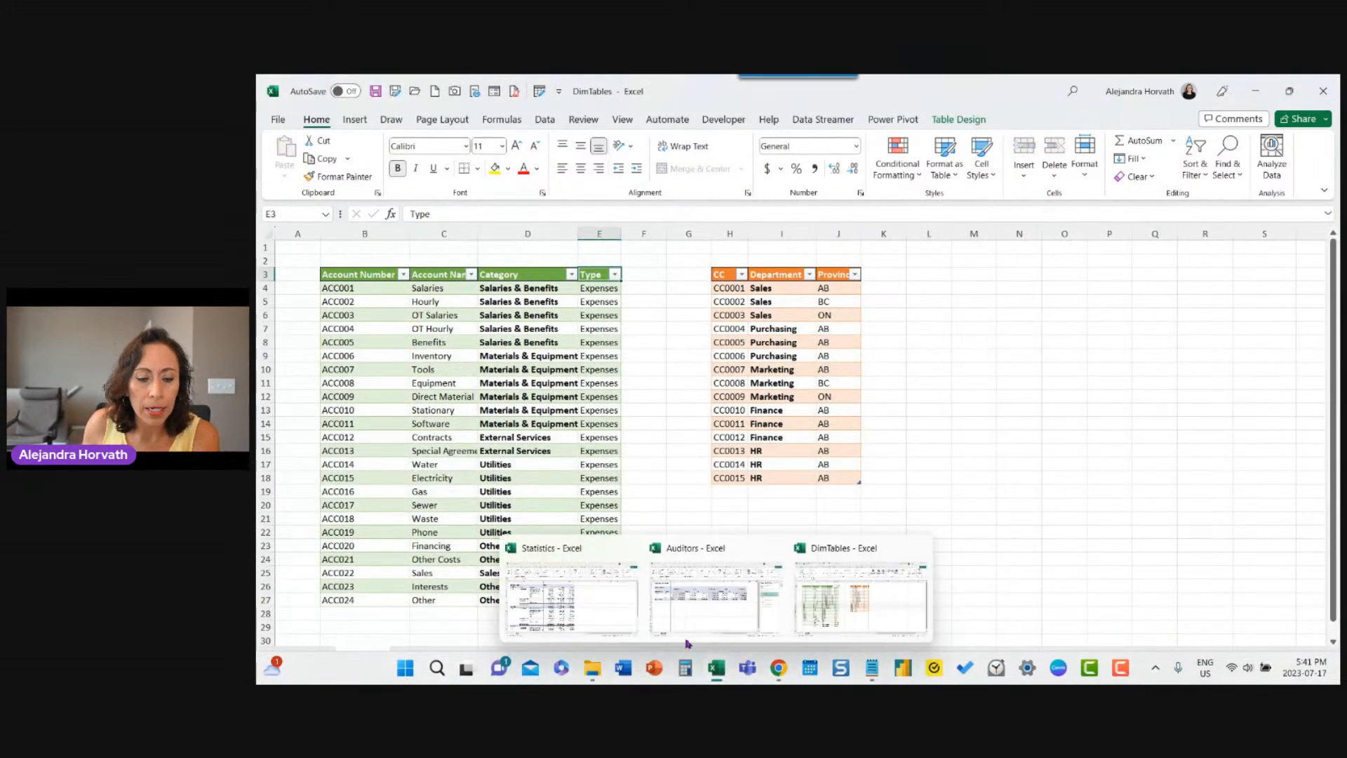
click(580, 594)
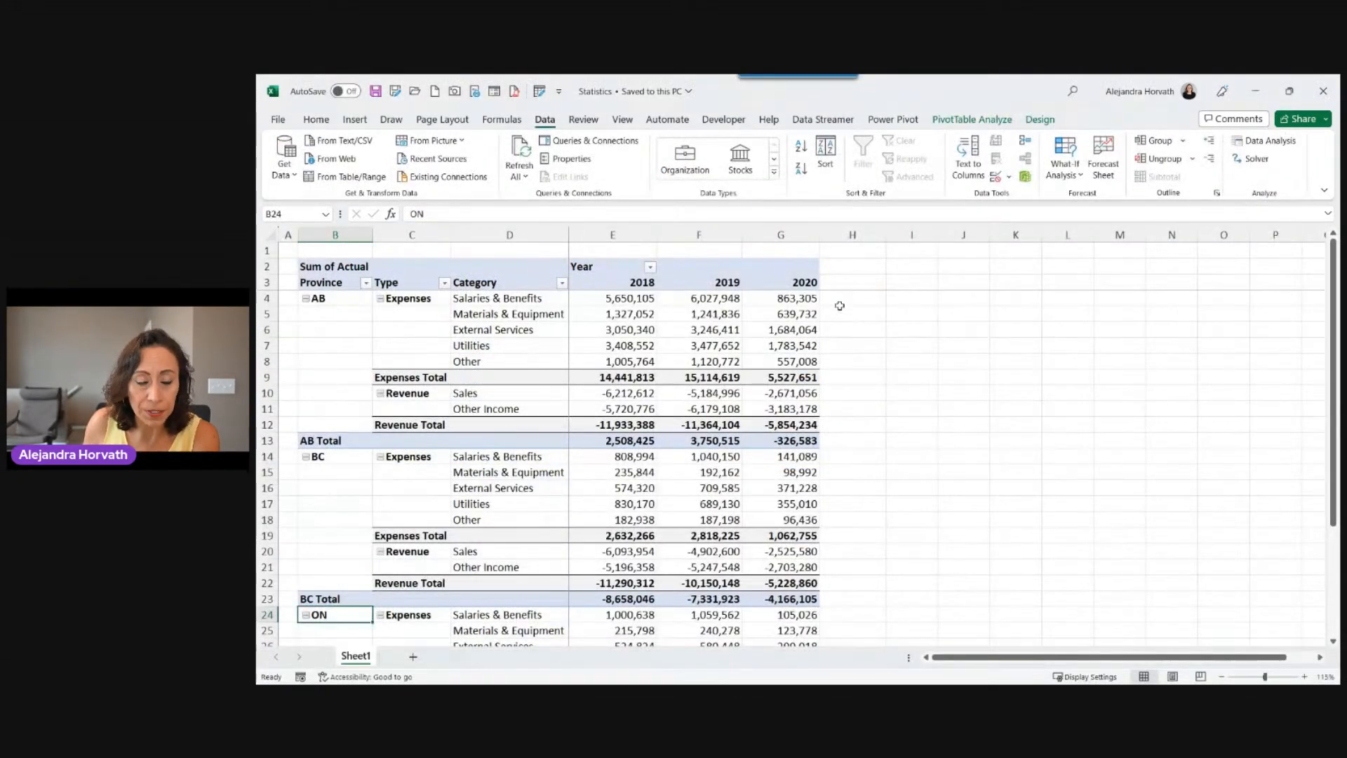
scroll(831, 302, down, 5)
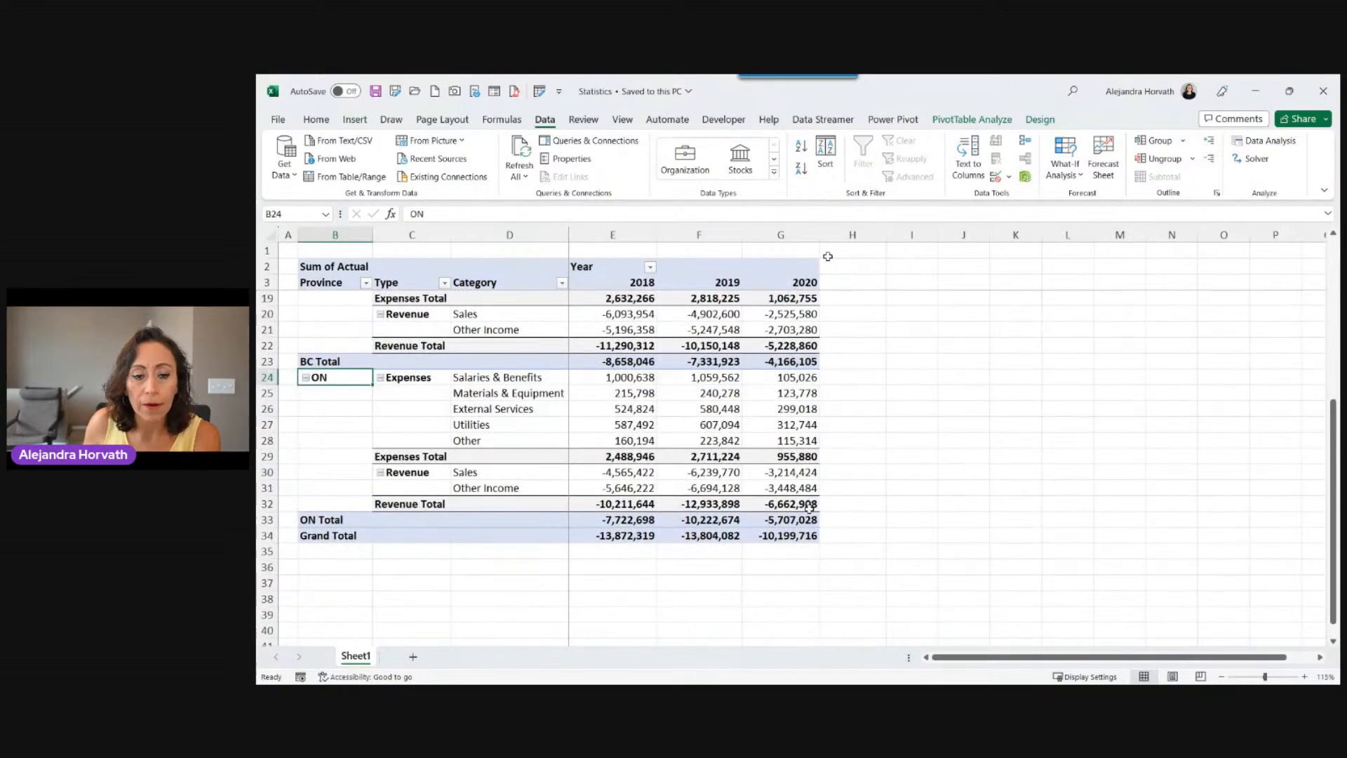
click(792, 531)
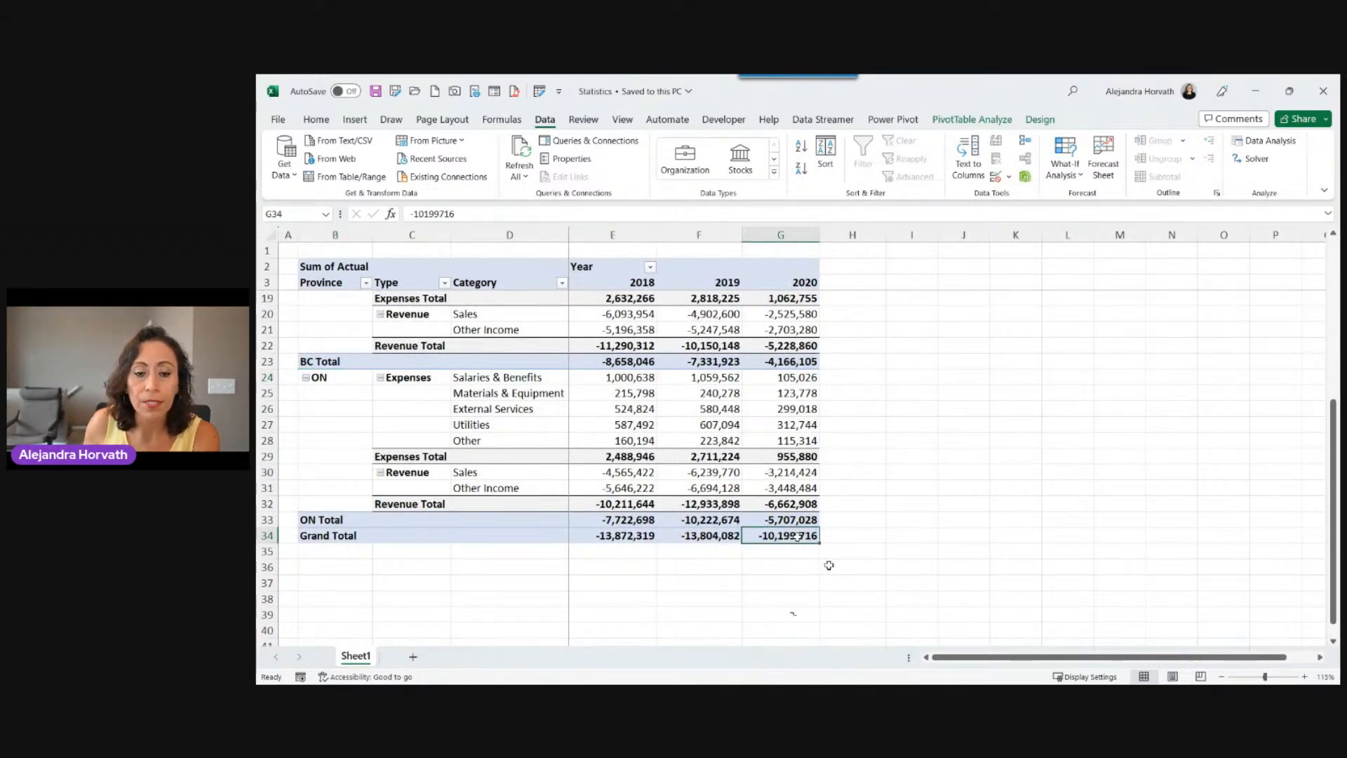
mouse_move(797, 537)
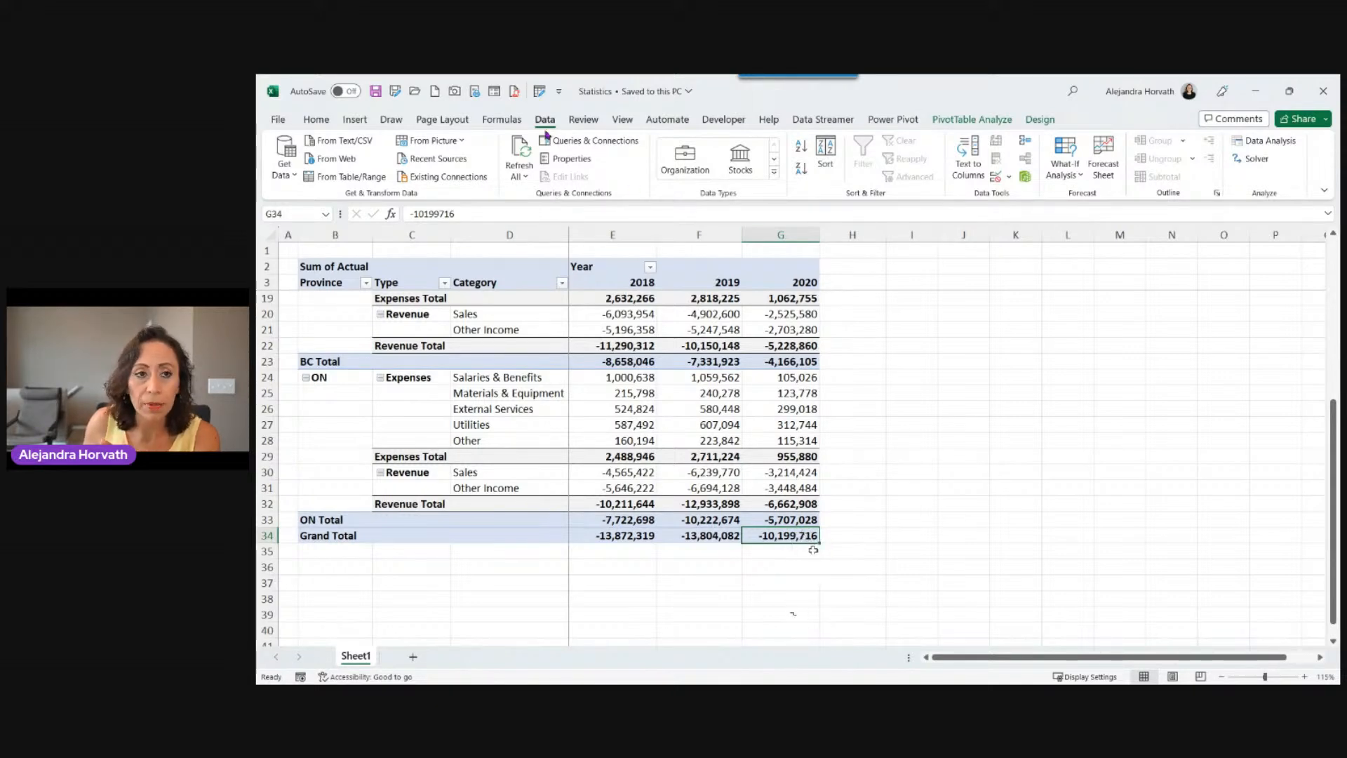
click(519, 166)
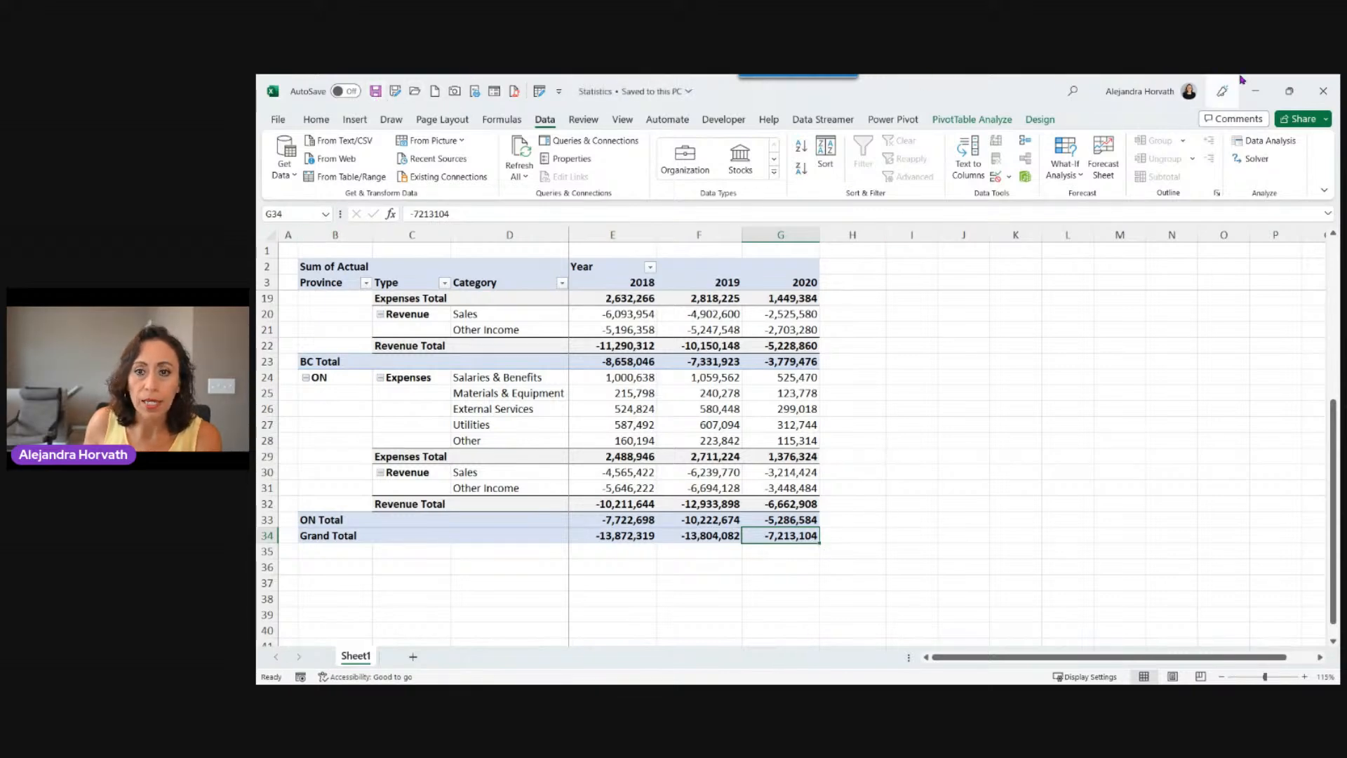
click(1319, 92)
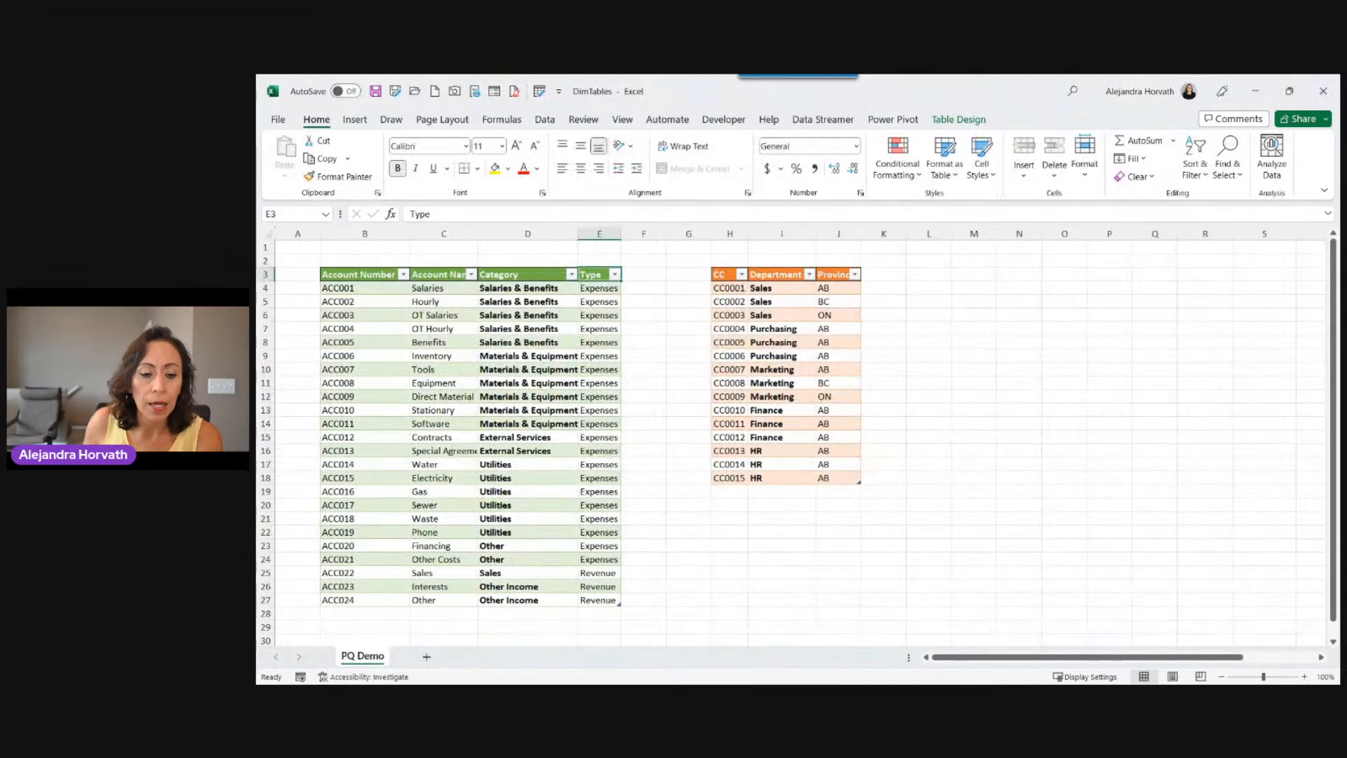
Switch to the Auditors workbook and refresh all data behind the Sales and Tax Report
mouse_move(721, 679)
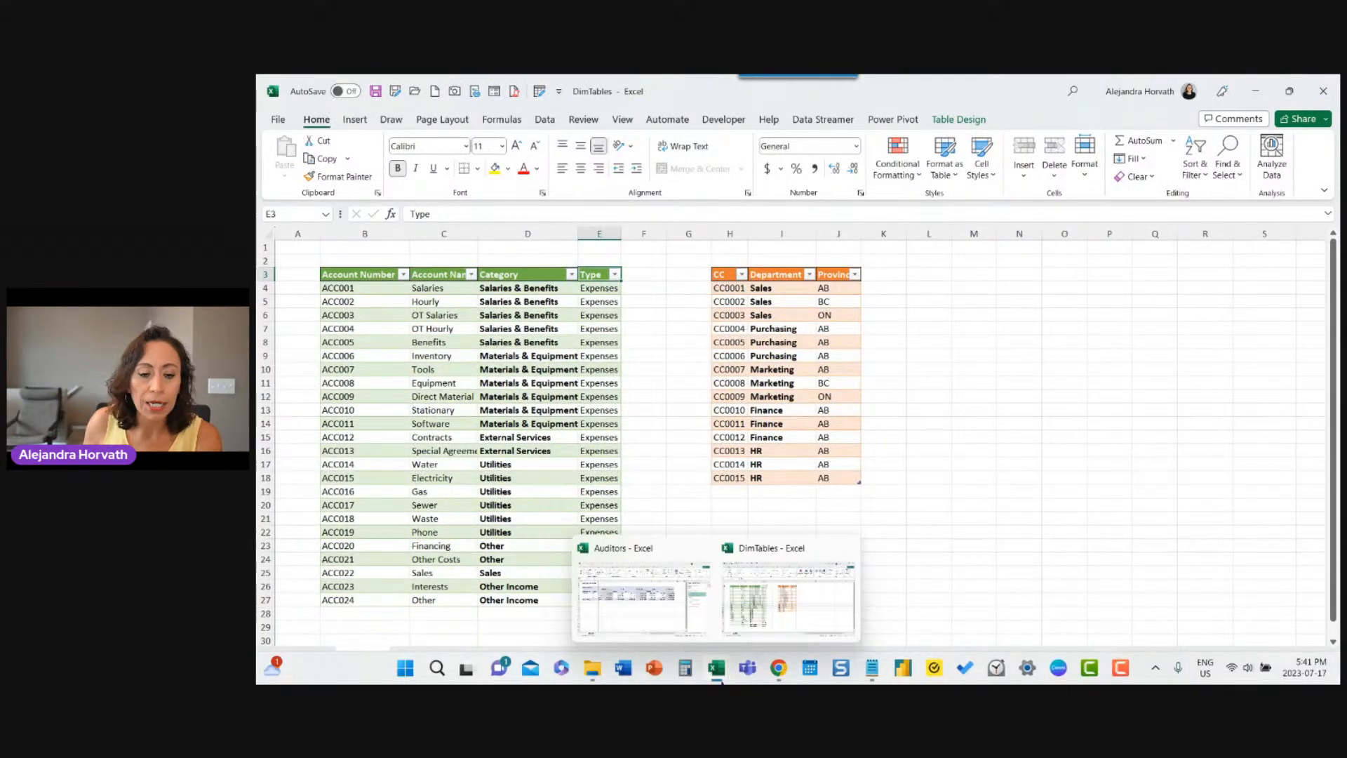
click(652, 595)
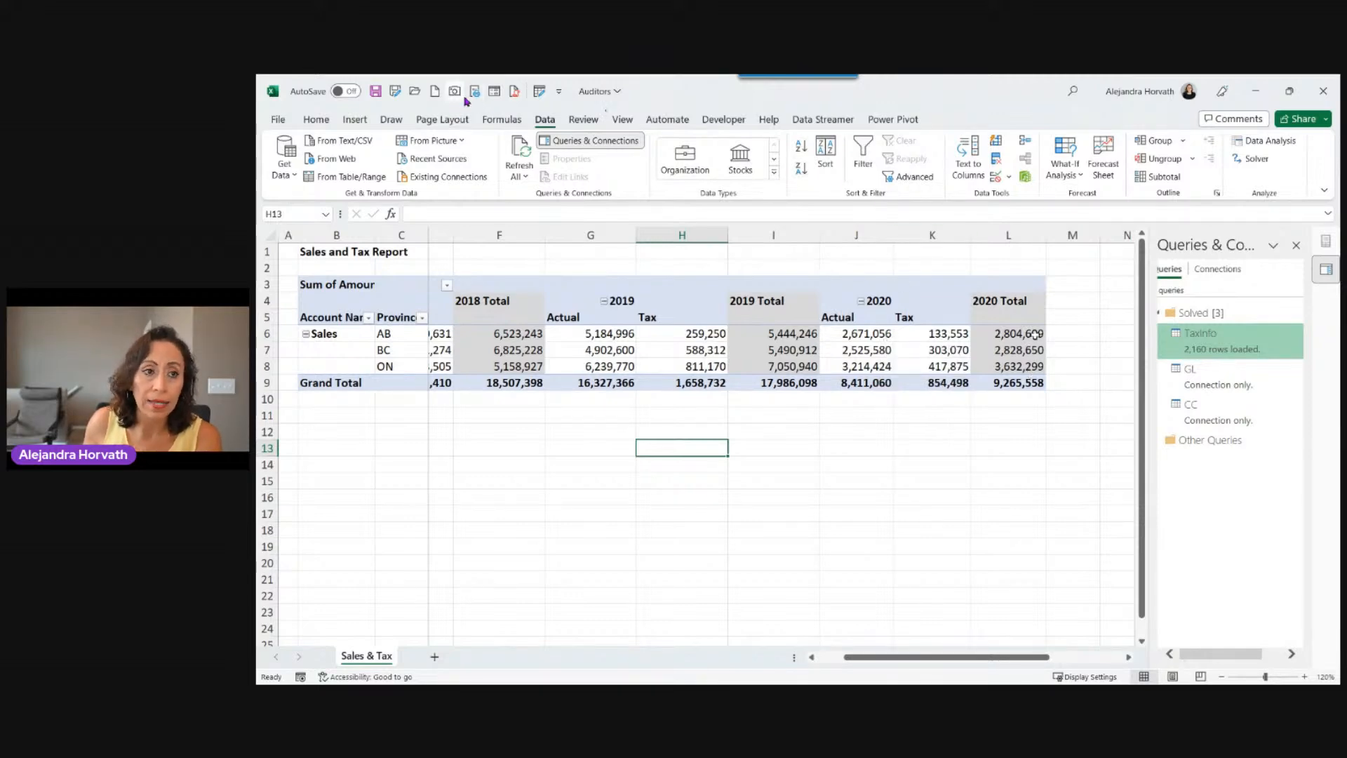
click(525, 153)
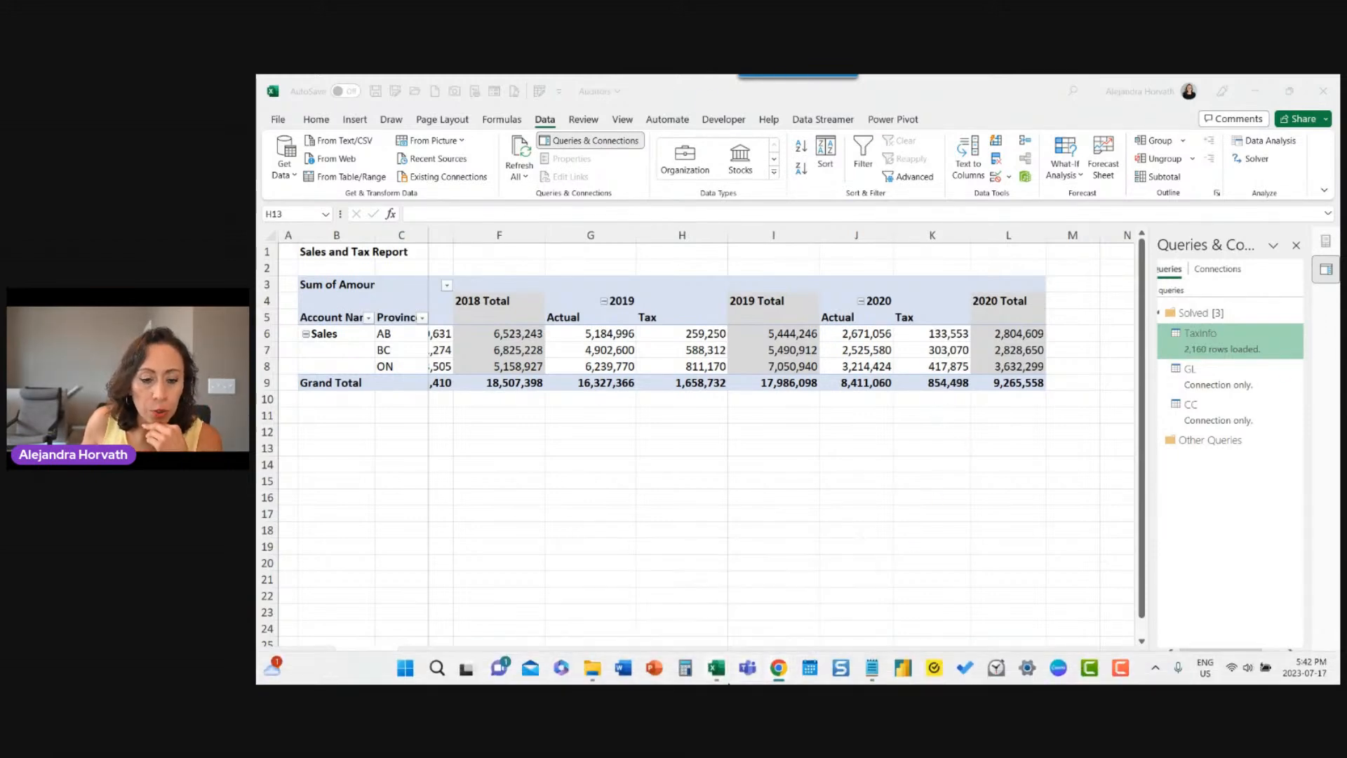
Switch to the DimTables workbook and review the accounts and cost centre tables on the PQ Demo sheet at 130% zoom
mouse_move(722, 679)
click(788, 596)
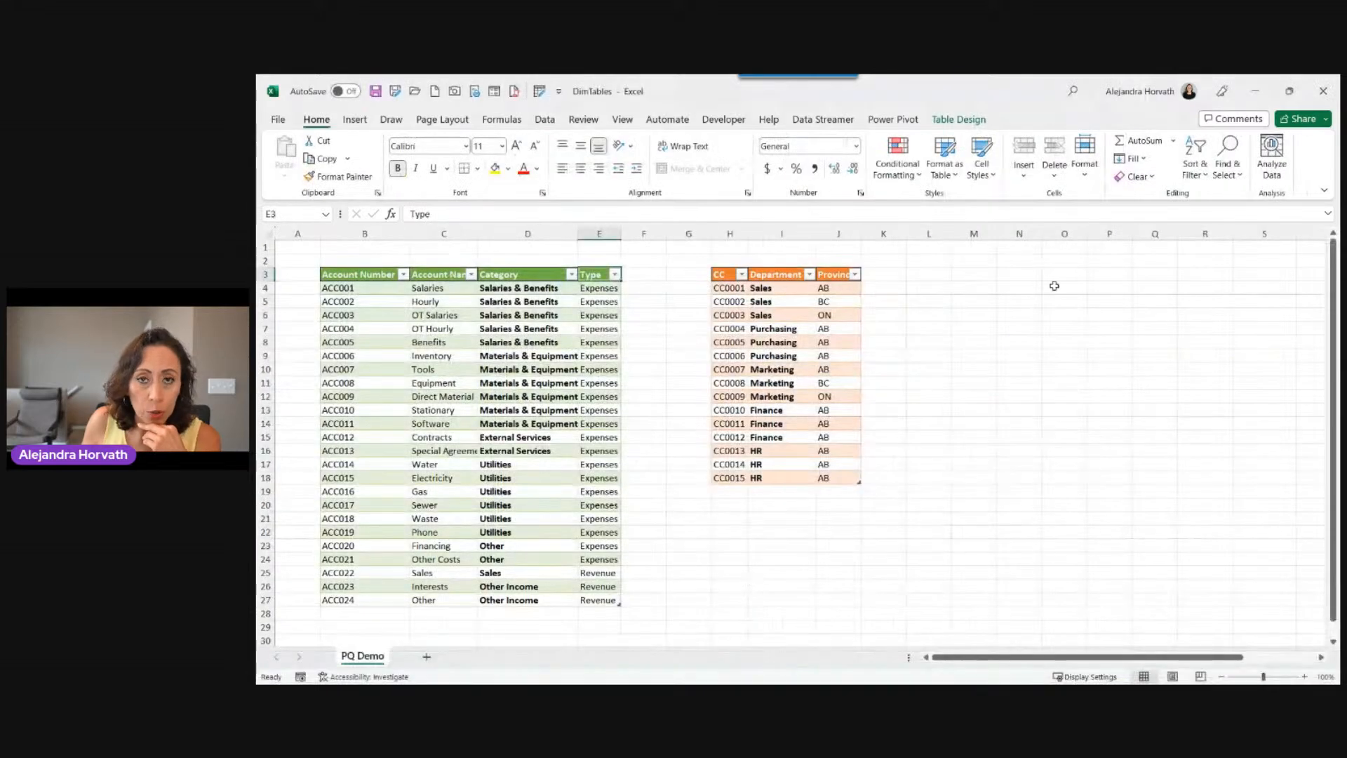
ctrl+scroll(622, 521, up, 2)
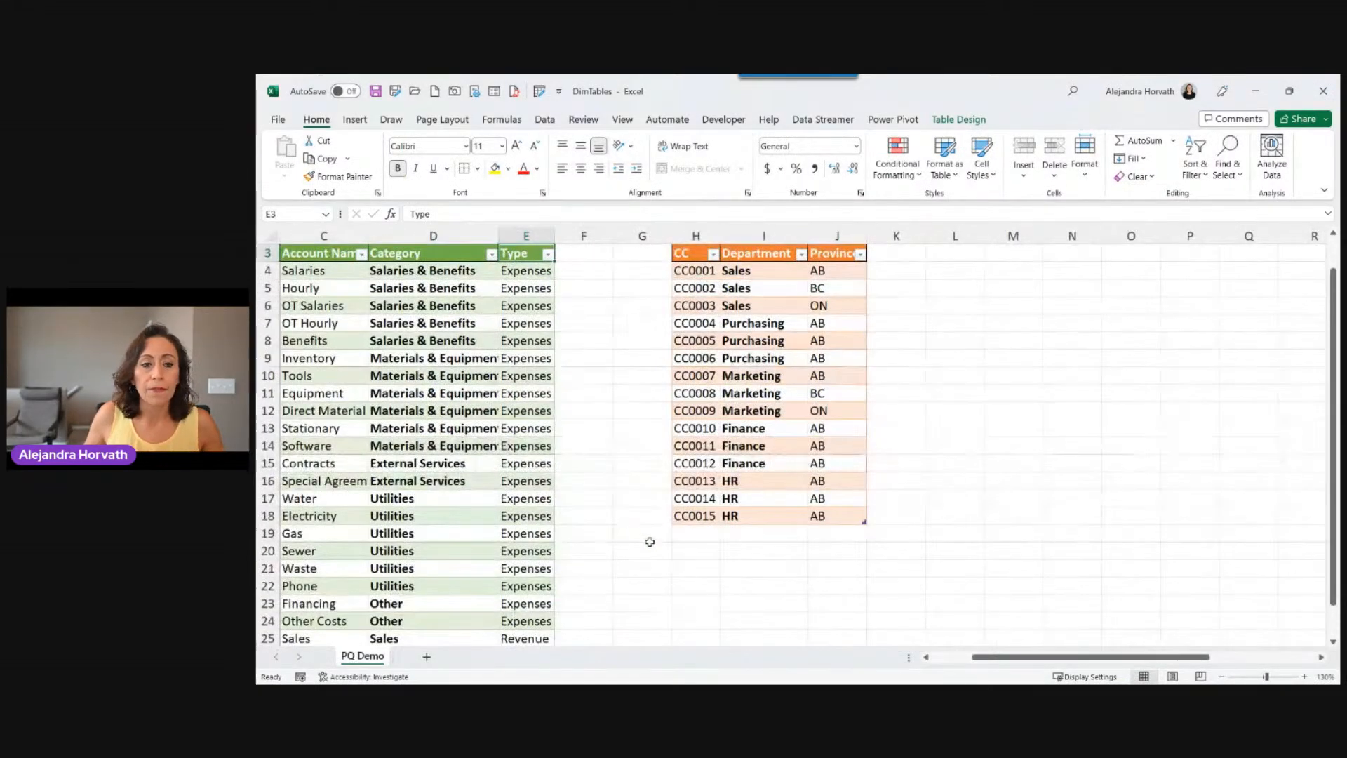
drag(1038, 662, 974, 666)
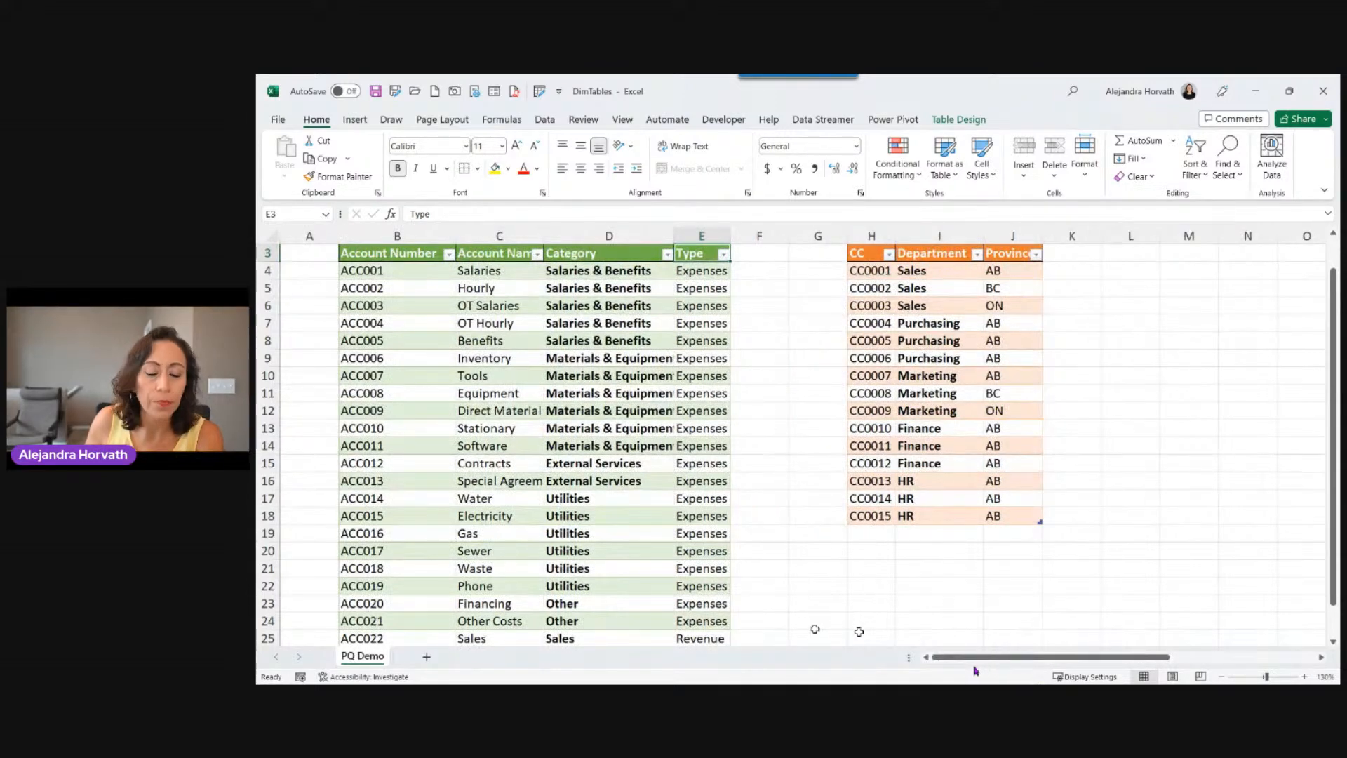
scroll(975, 670, up, 1)
scroll(565, 434, down, 1)
scroll(512, 426, up, 1)
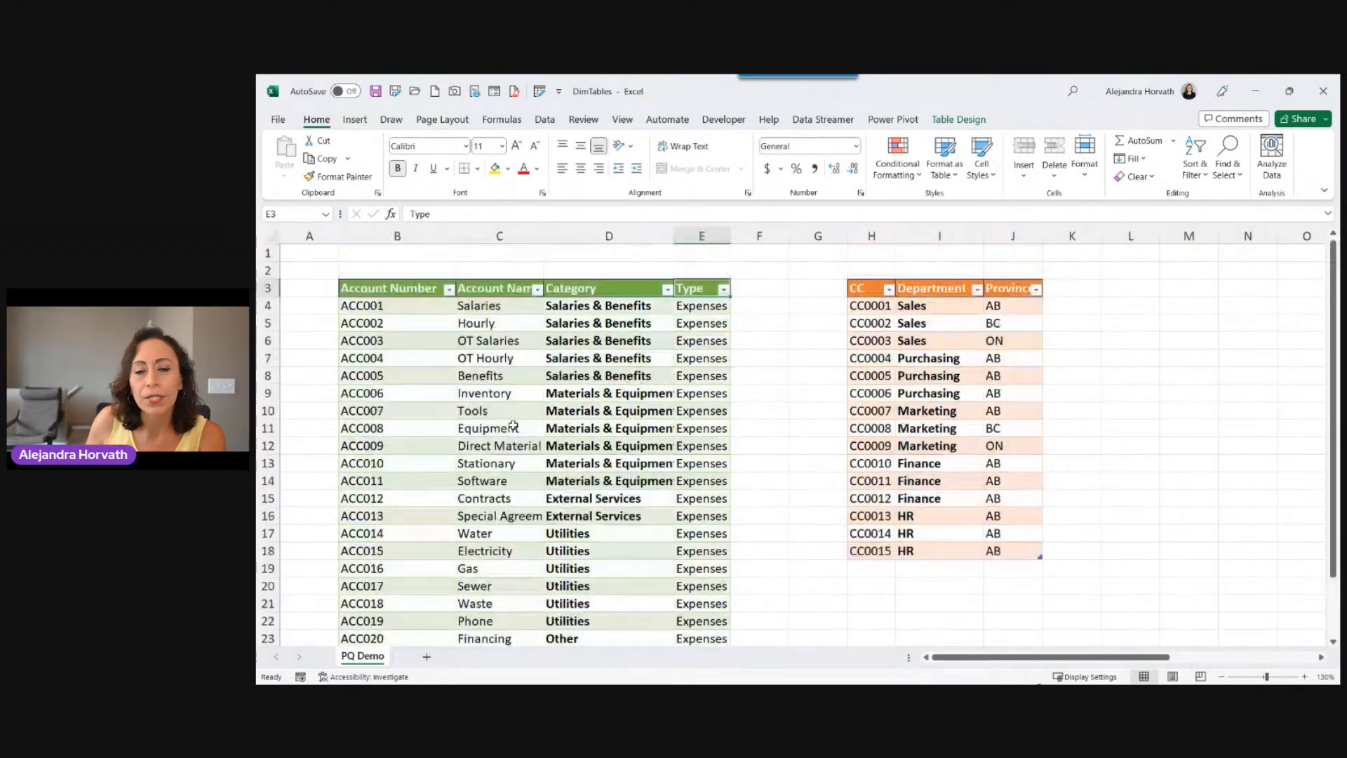
Review the column headers of the accounts table and the cost centre table on the PQ Demo sheet
click(421, 292)
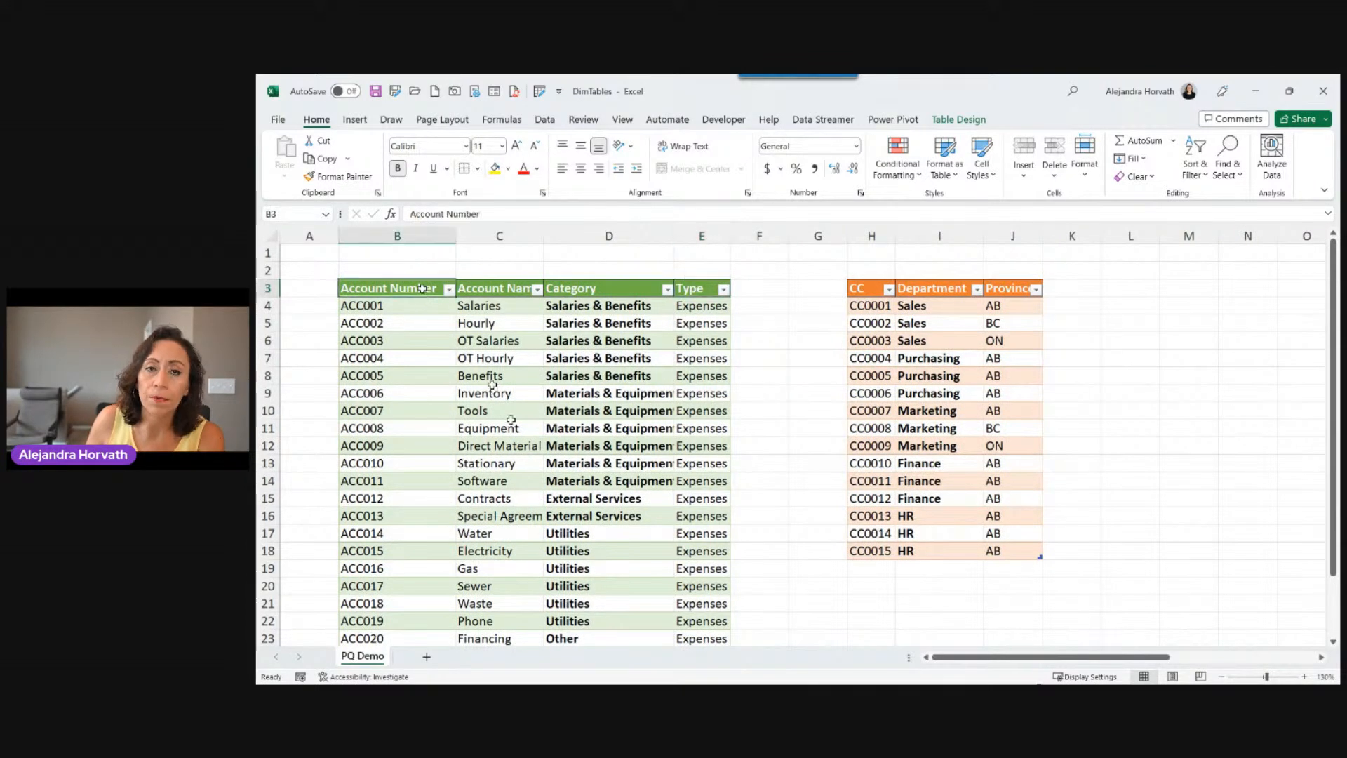
click(519, 290)
click(585, 293)
click(704, 294)
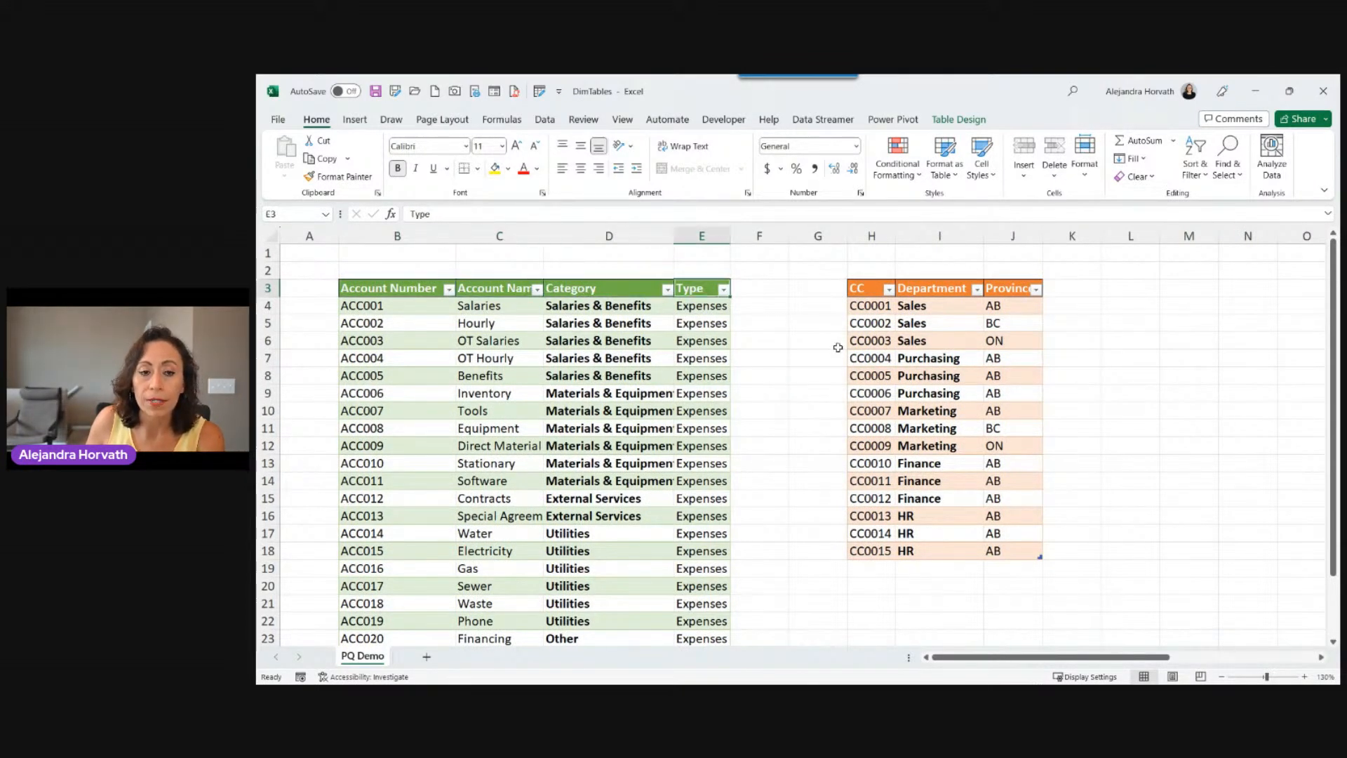
click(965, 313)
click(881, 289)
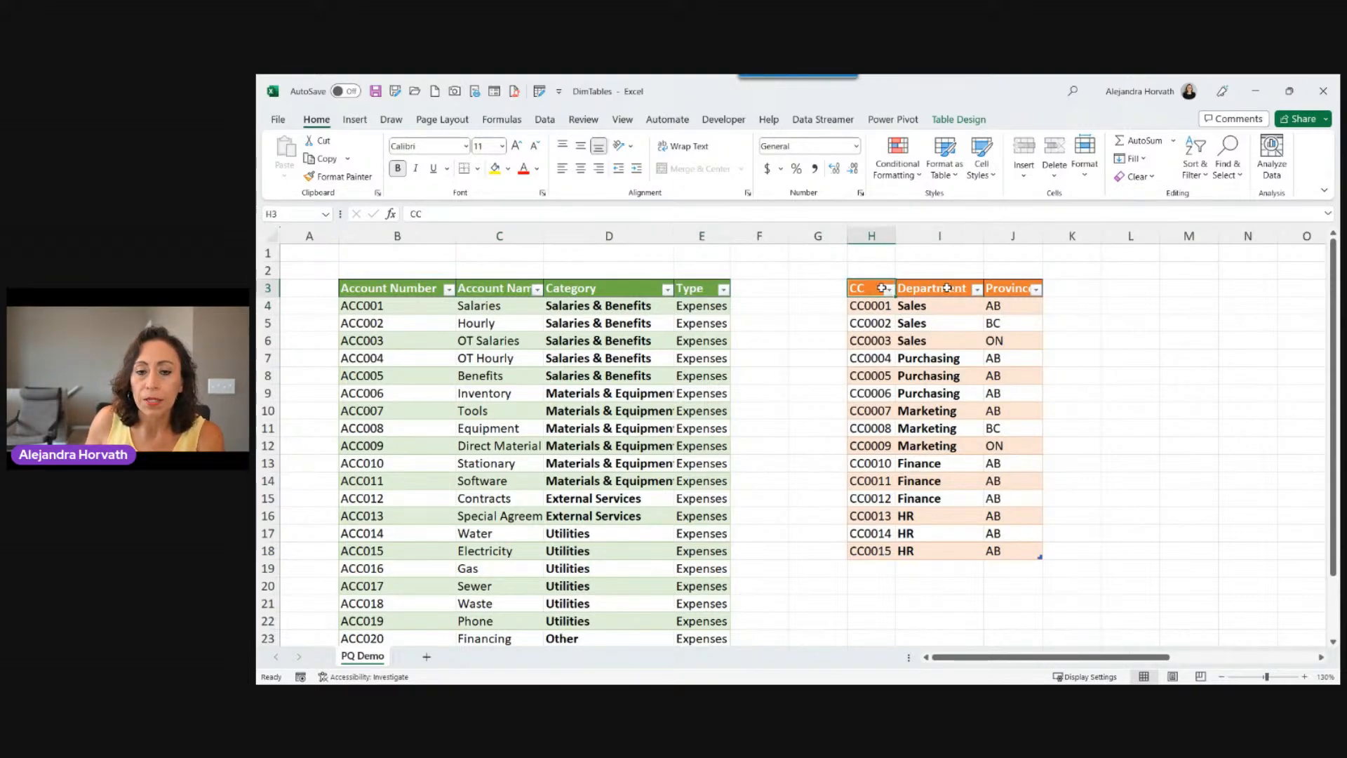
click(1010, 292)
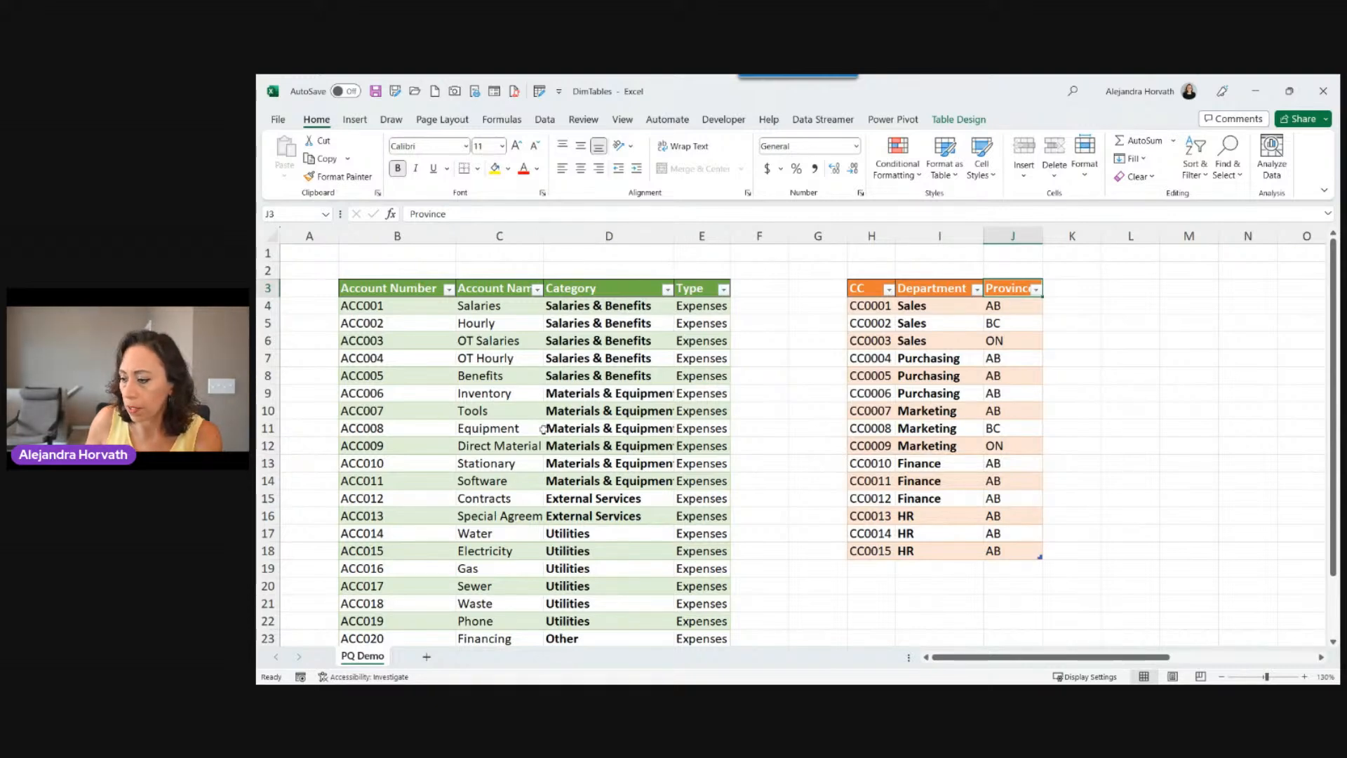
Open the Reports 2018-2021 workbook, examine the Cost Centre and Account Number columns on the 2018-2020 sheet, and minimize the workbook
key(alt+Tab)
click(696, 446)
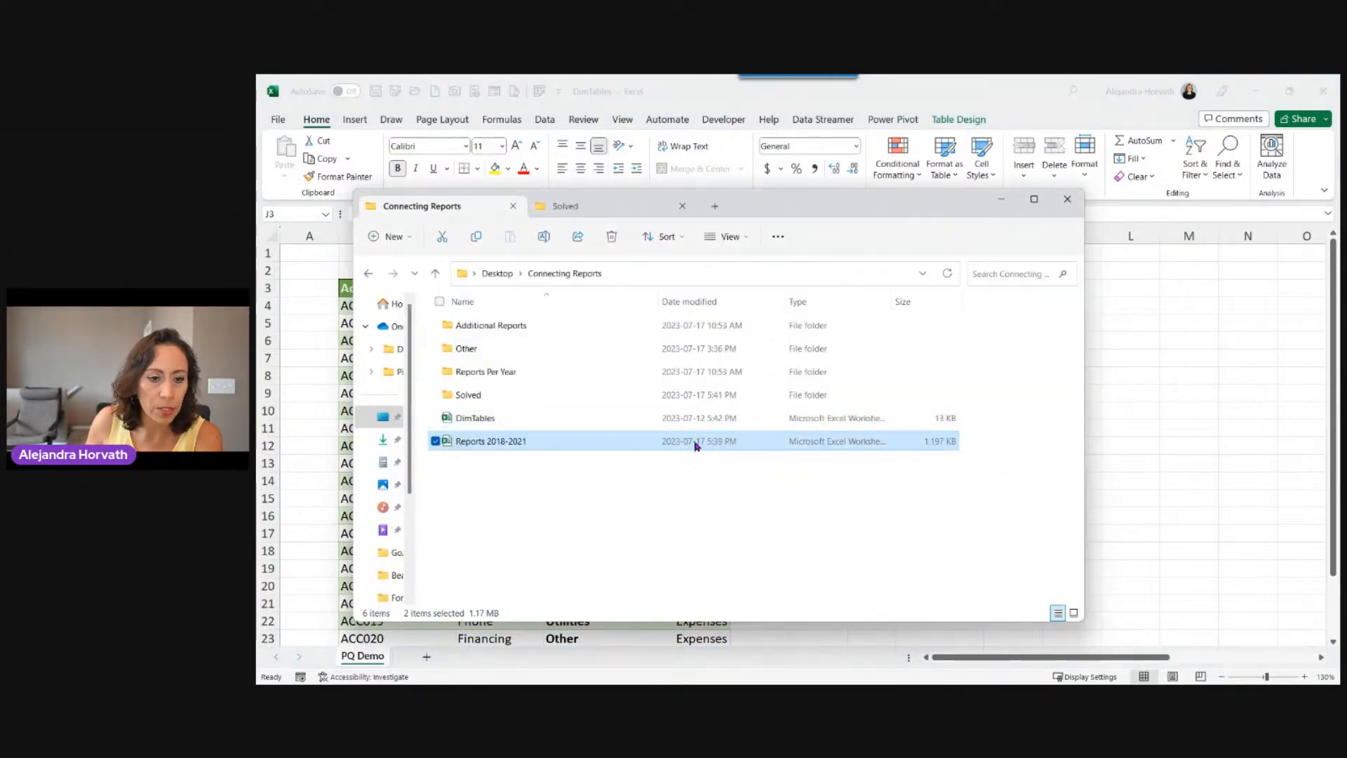
key(alt+Tab)
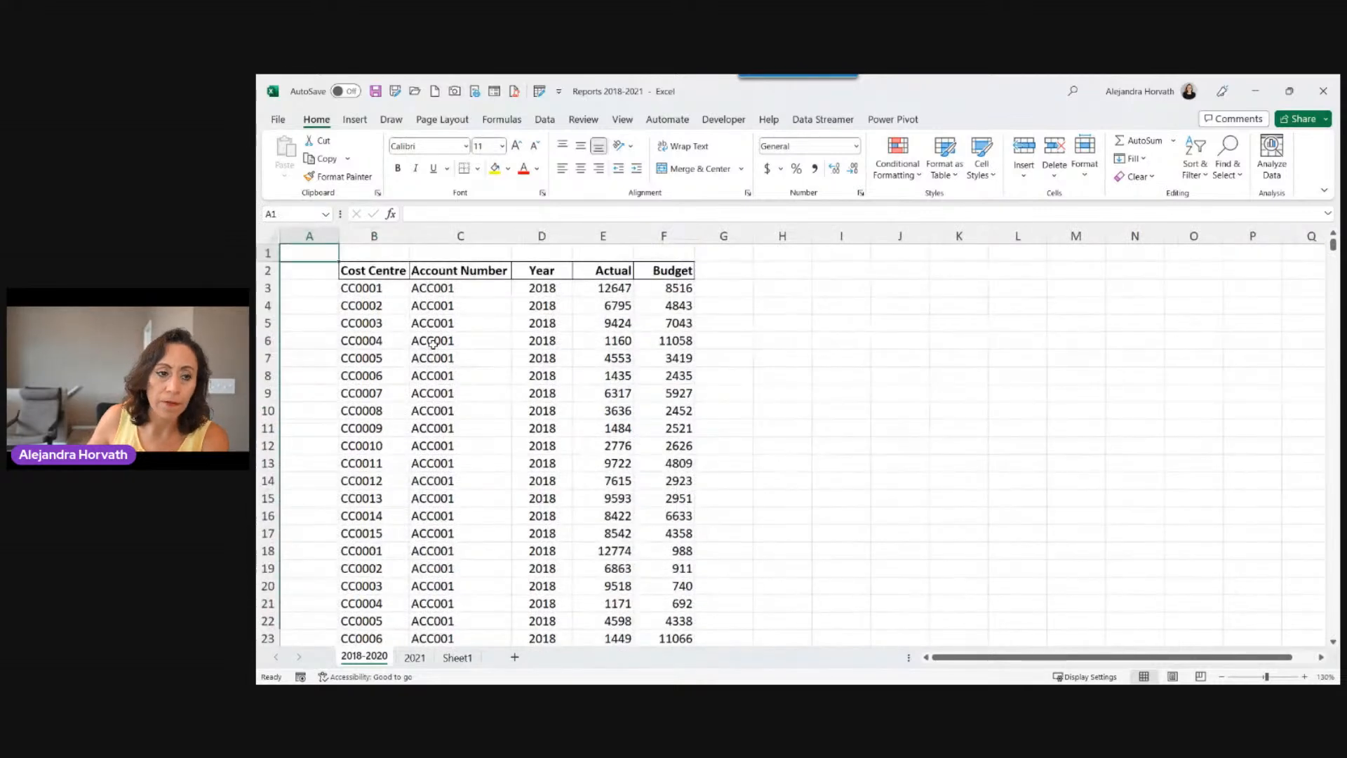
click(386, 271)
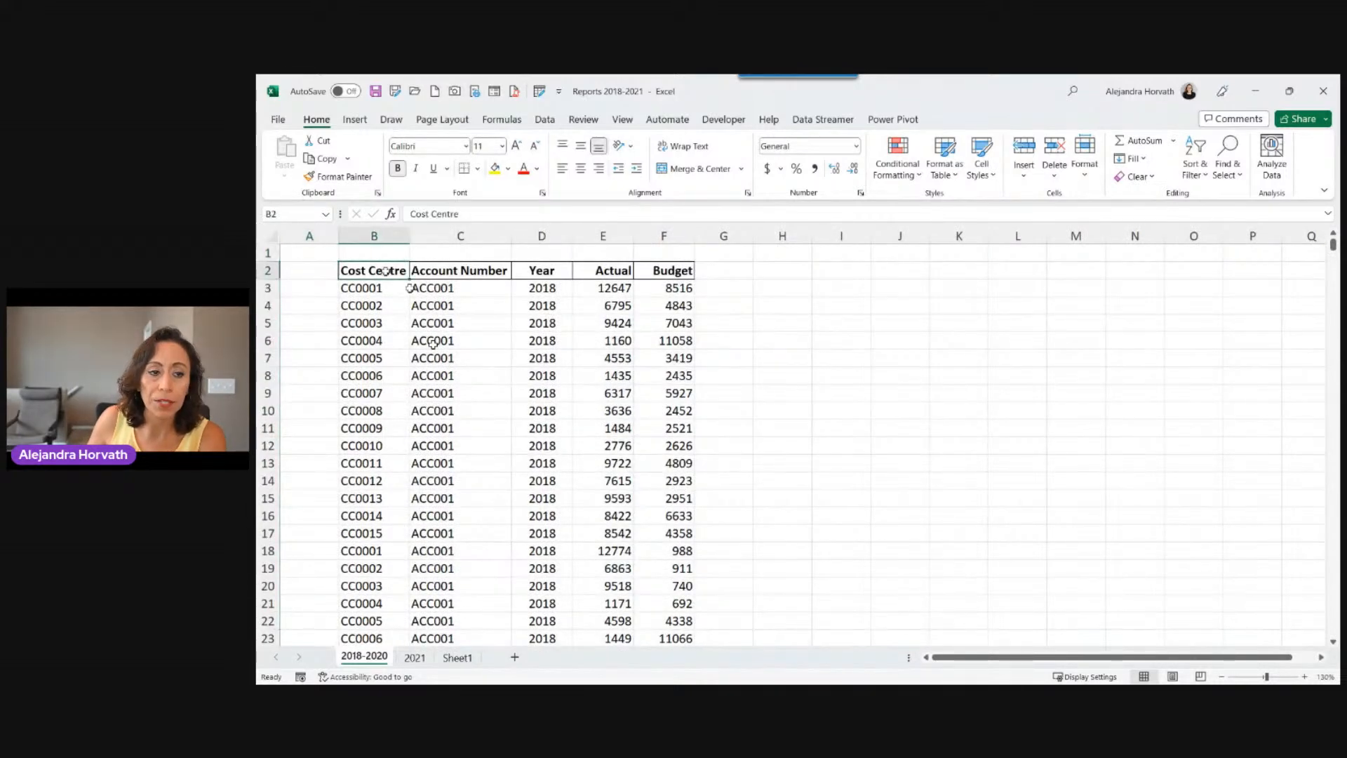
click(499, 270)
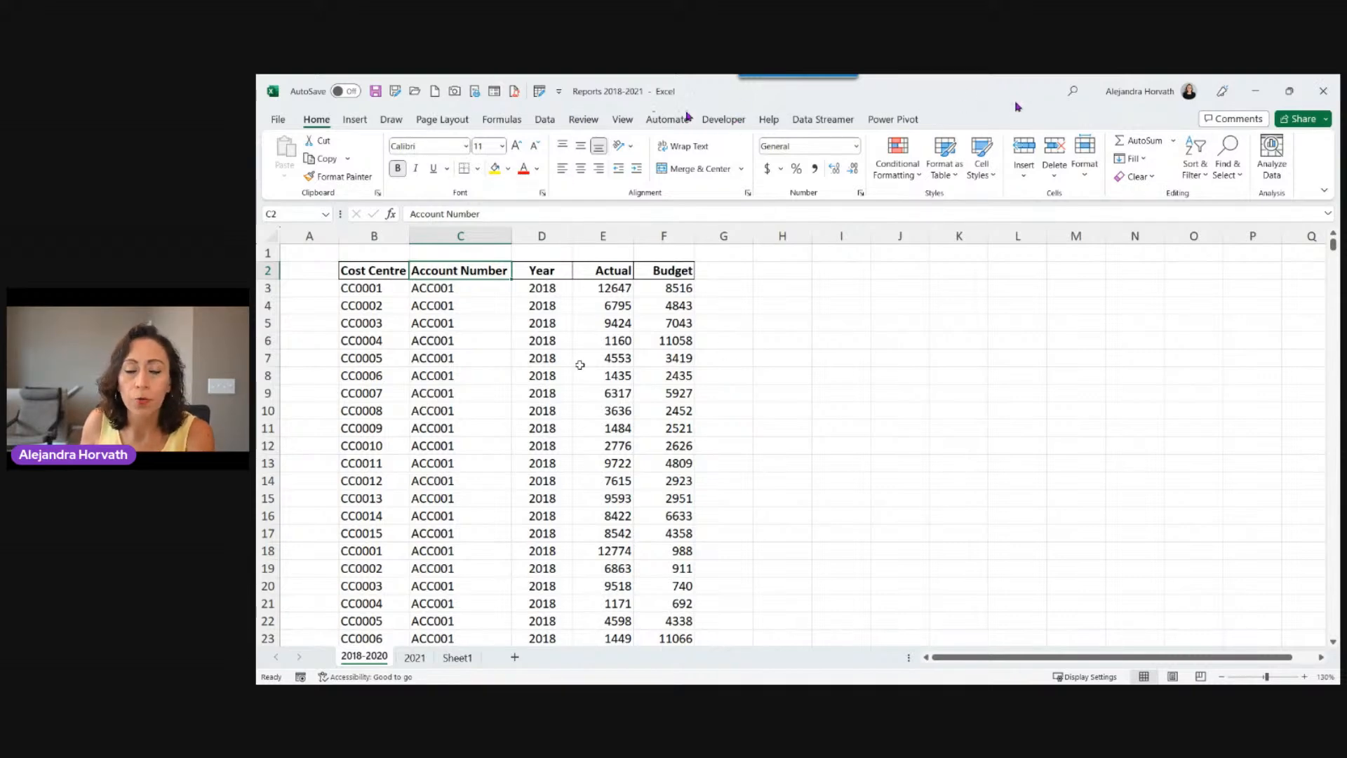
click(1259, 92)
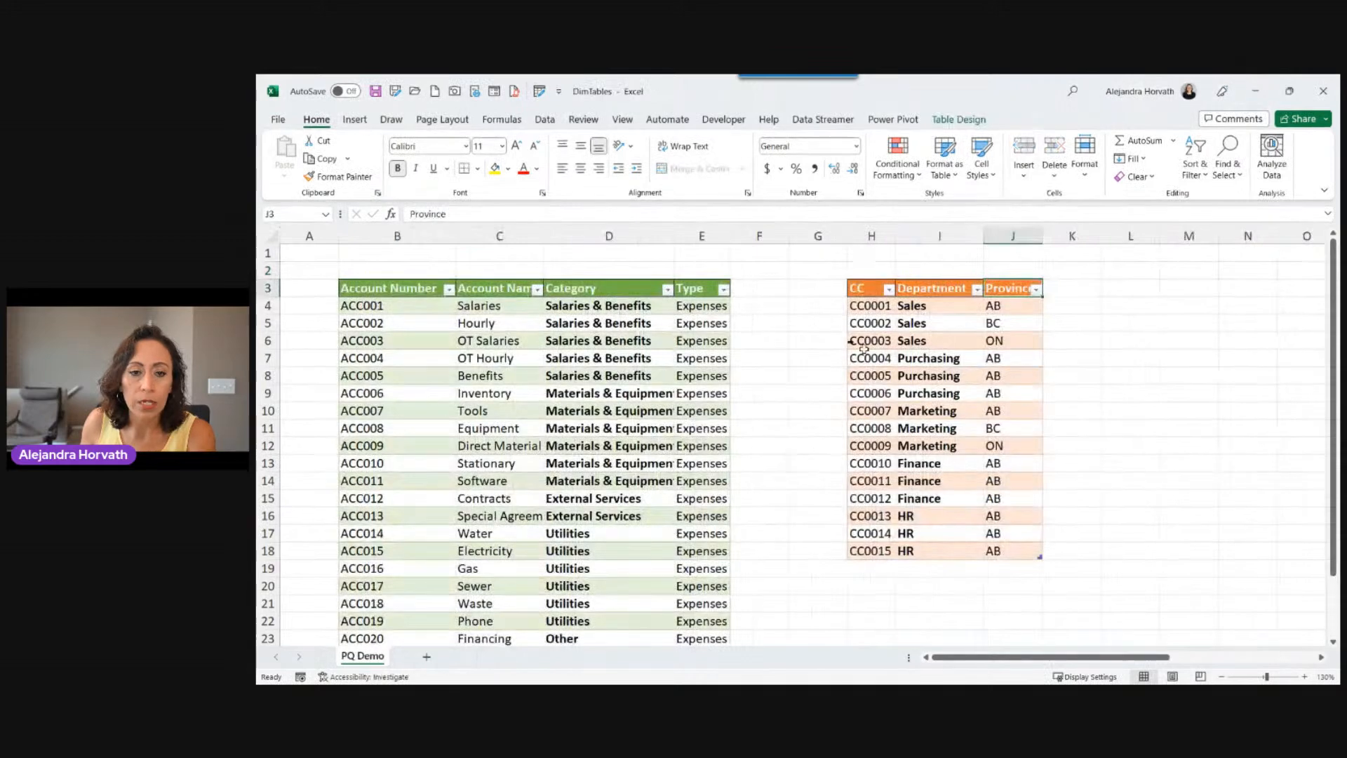
Review entries in the DimTables accounts and cost centre tables, and close the workbook
click(652, 306)
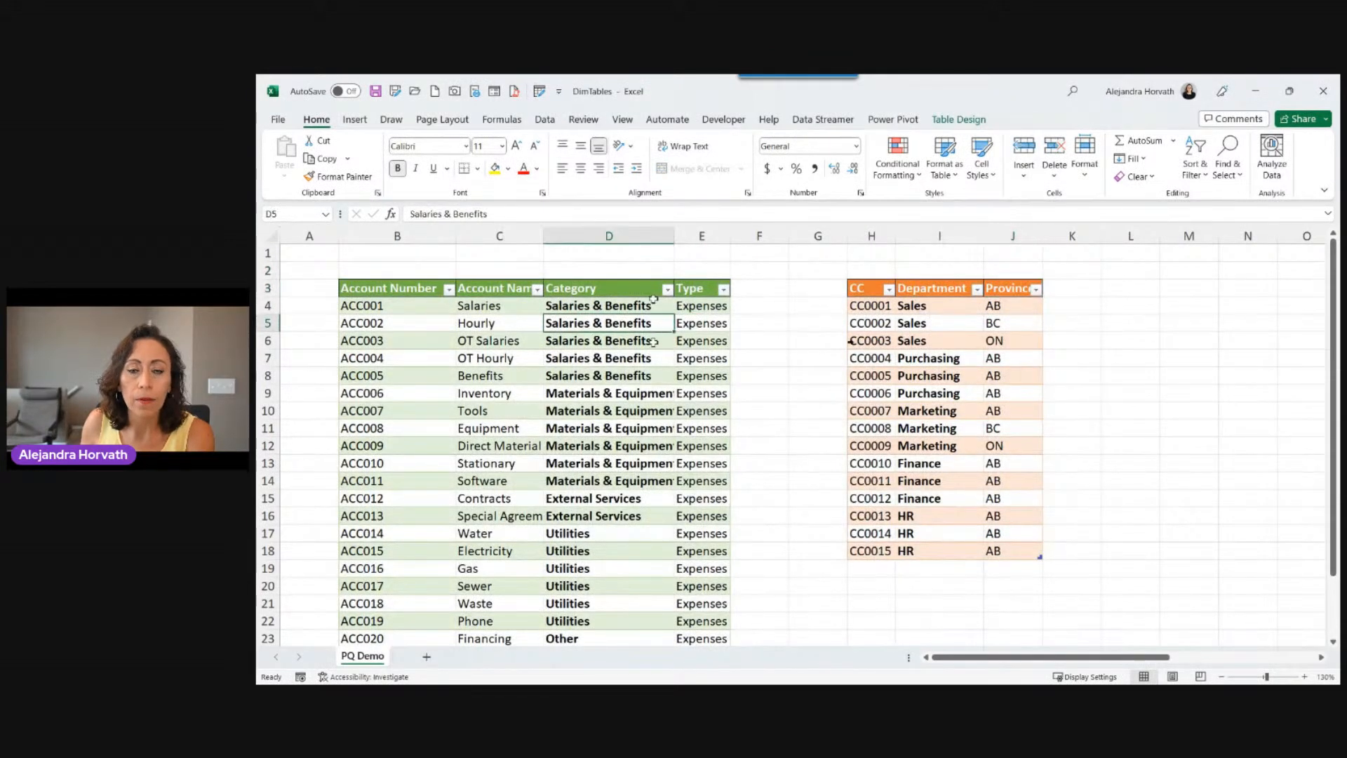
click(898, 373)
click(540, 375)
click(870, 345)
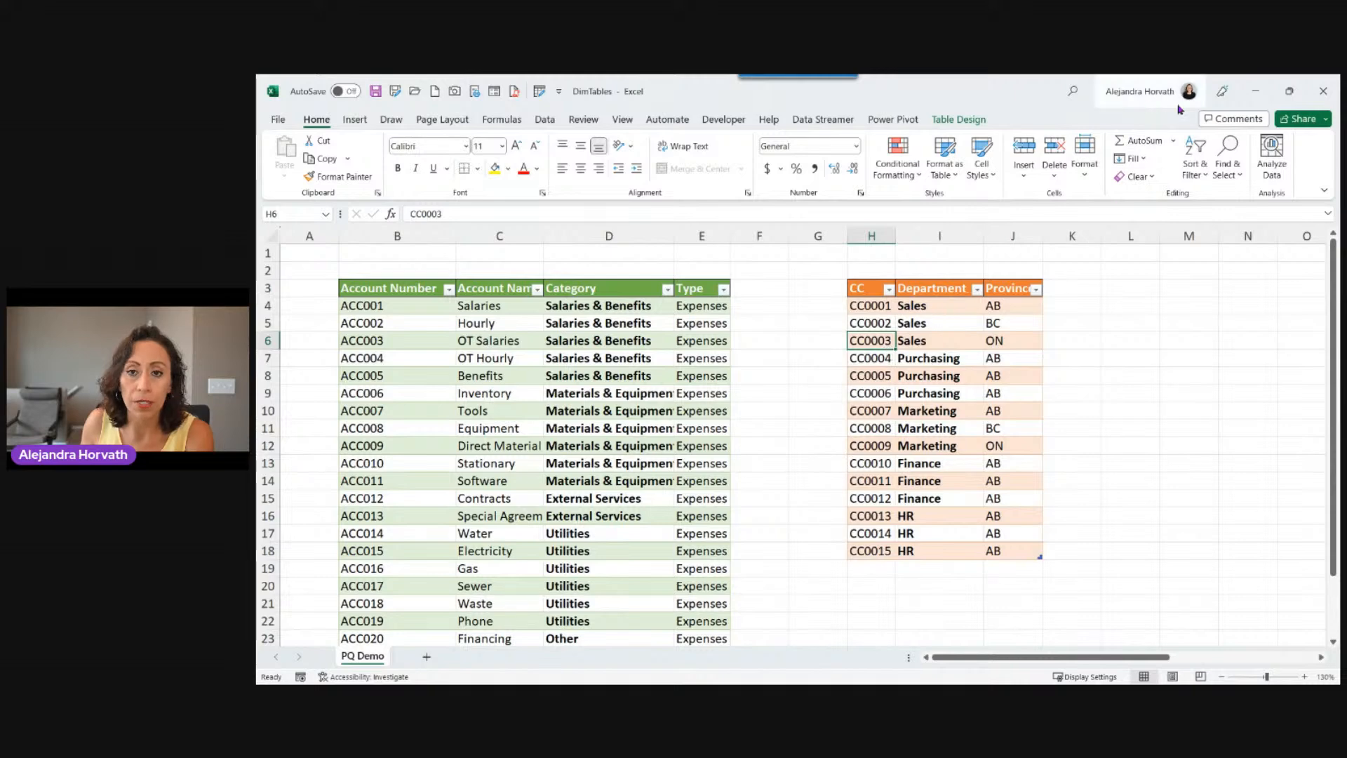
click(1322, 92)
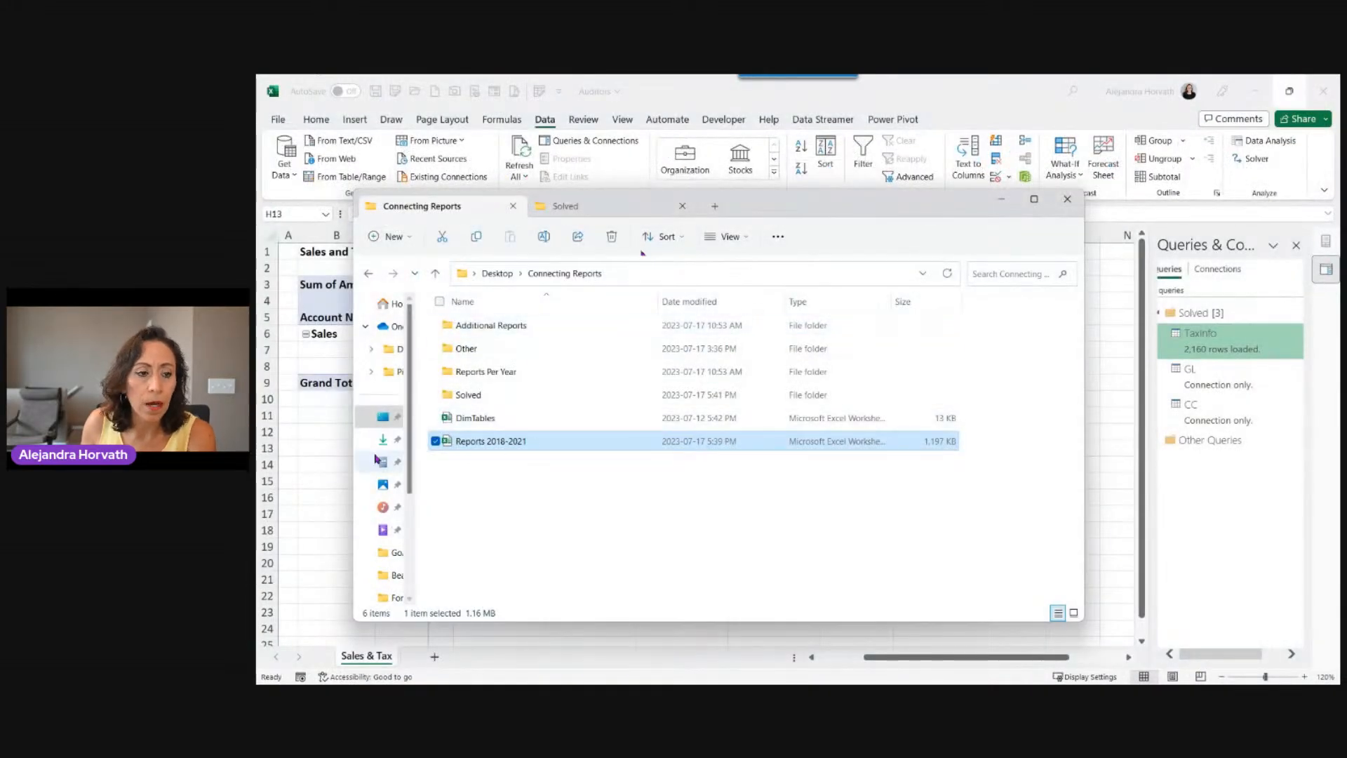
In the Auditors workbook, import the 2018-2020 sheet from Reports 2018-2021 in the Connecting Reports folder and open it in the Power Query Editor
click(310, 439)
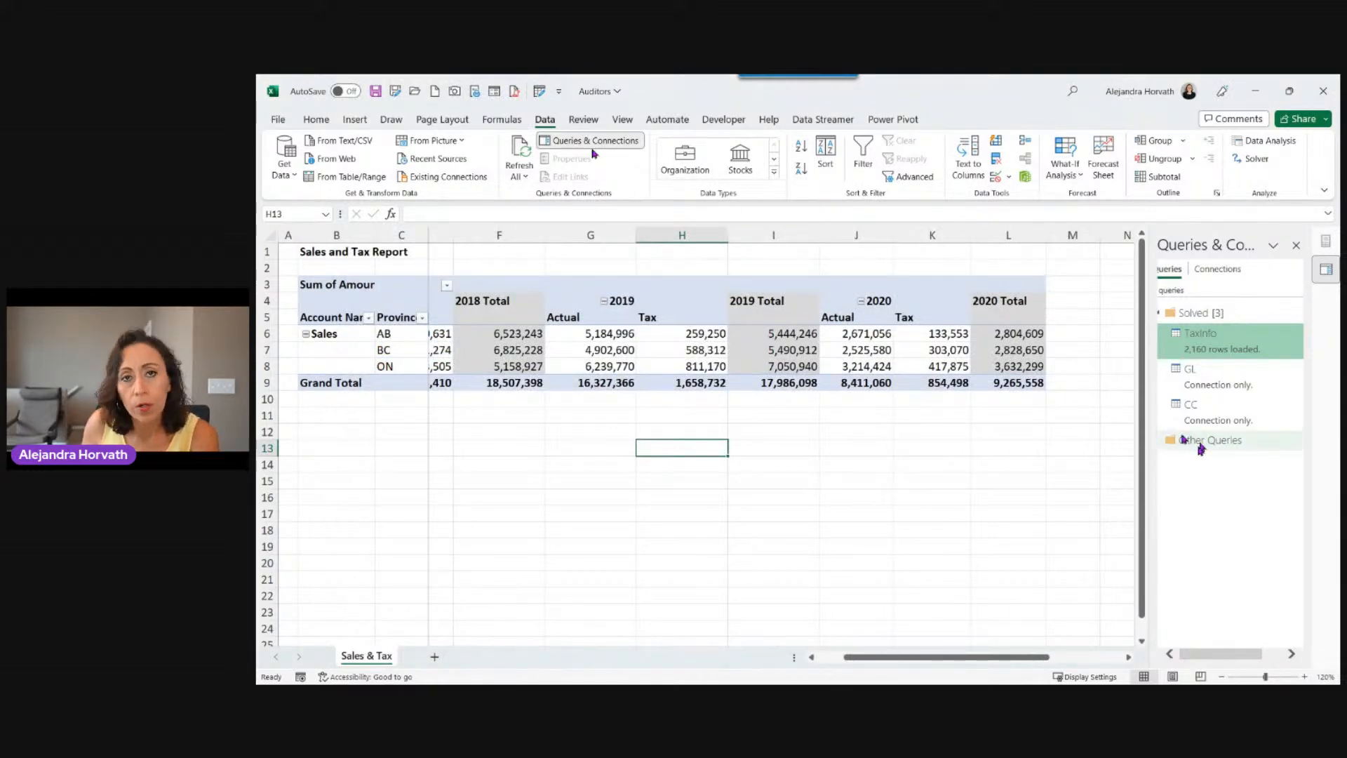
click(328, 491)
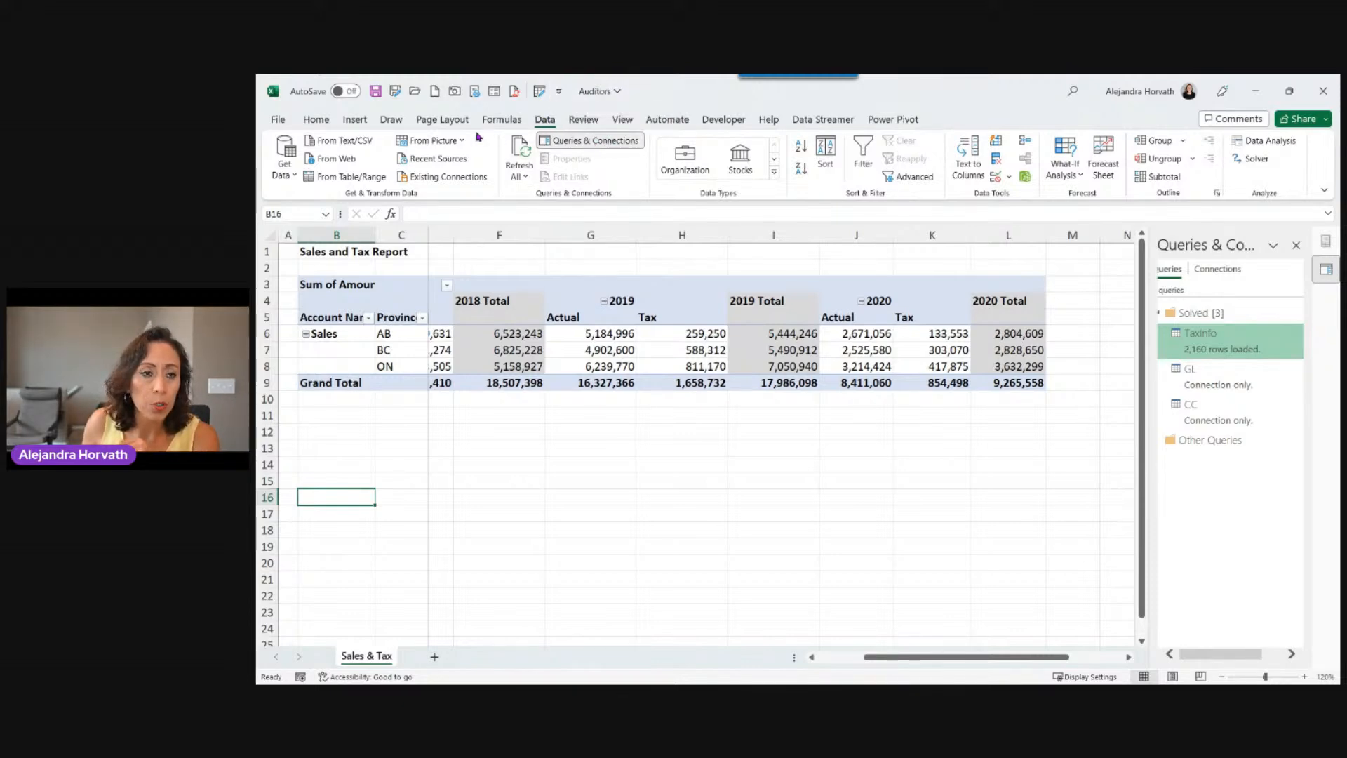
click(288, 177)
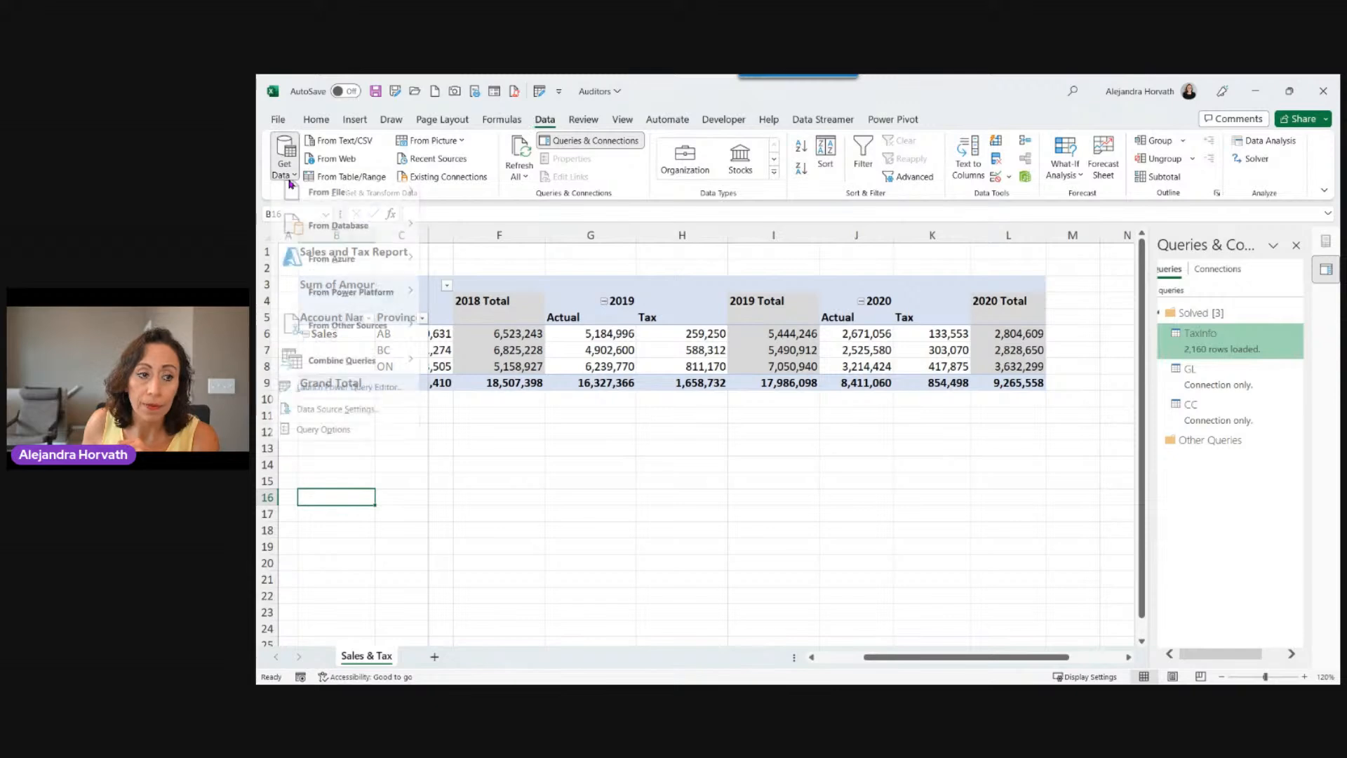
mouse_move(312, 200)
click(473, 203)
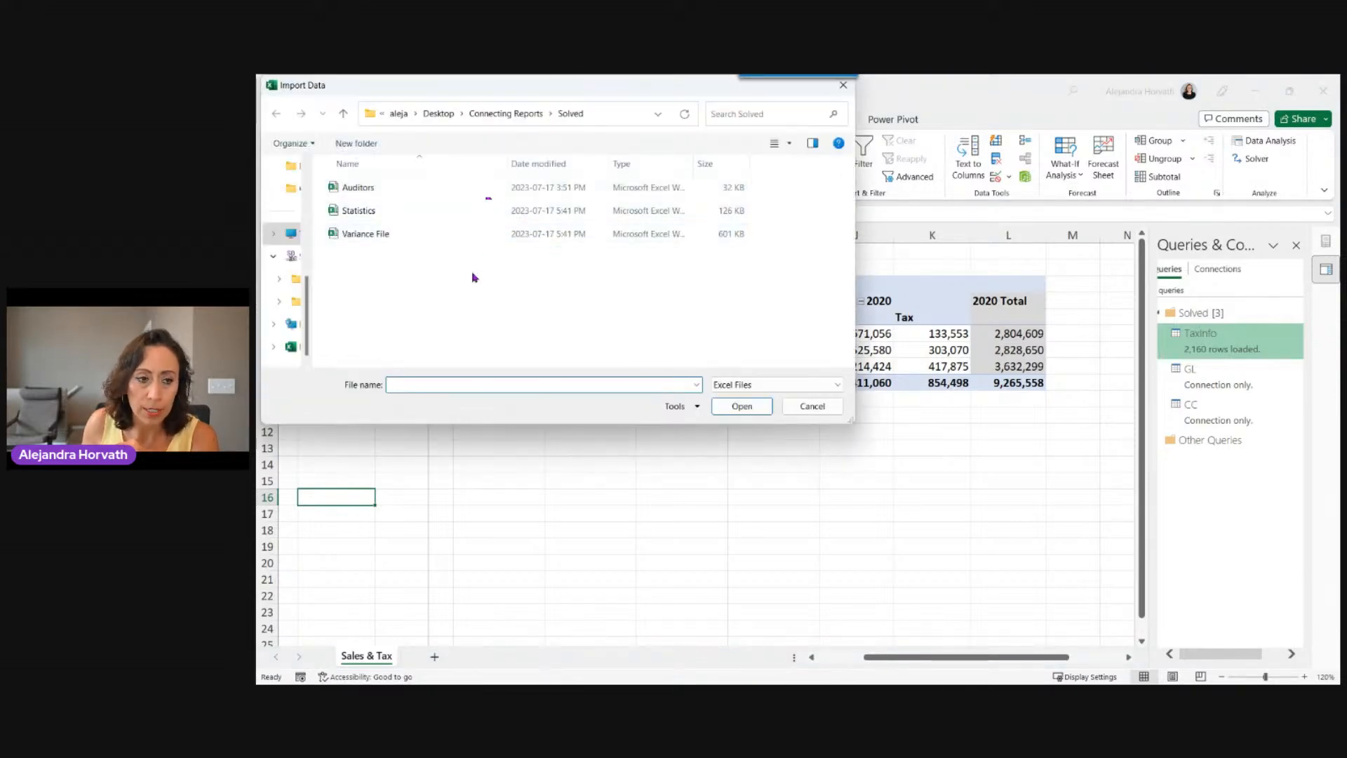
click(502, 114)
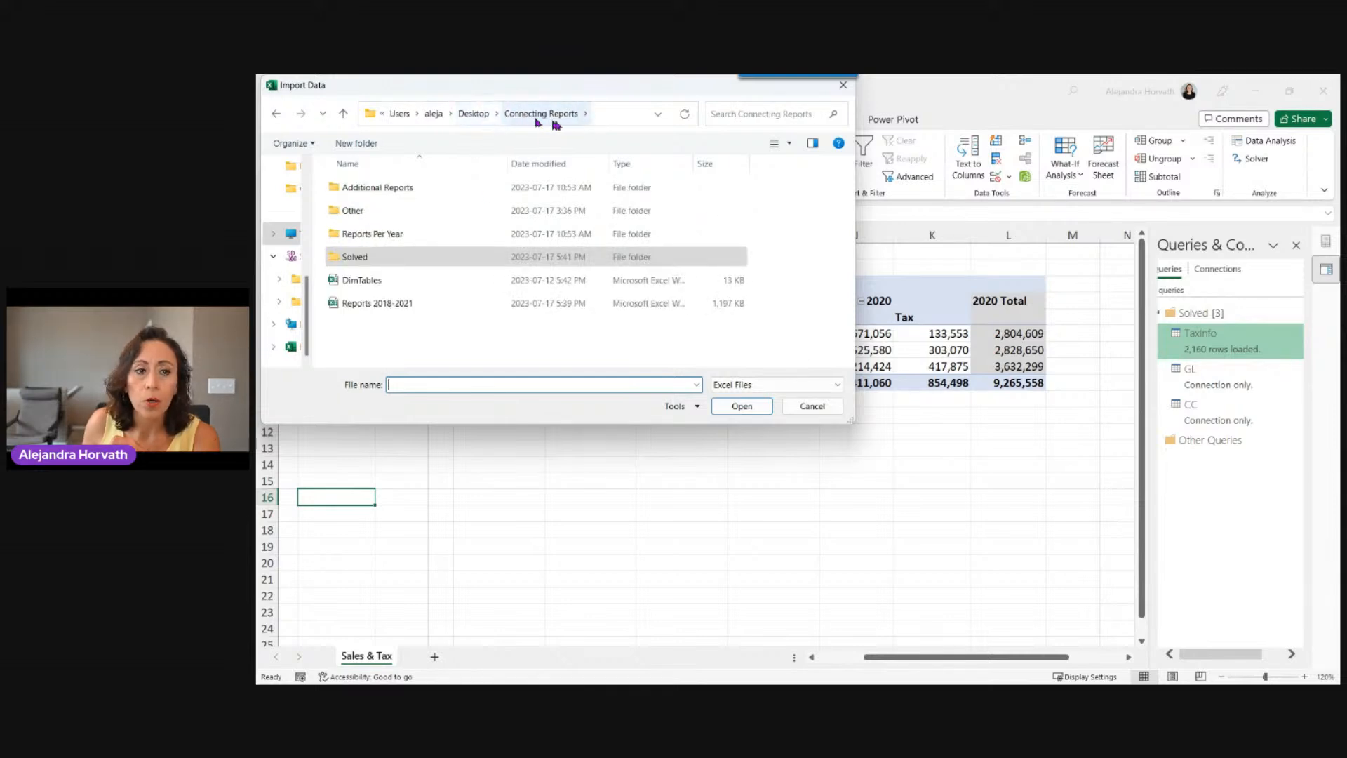
double_click(435, 301)
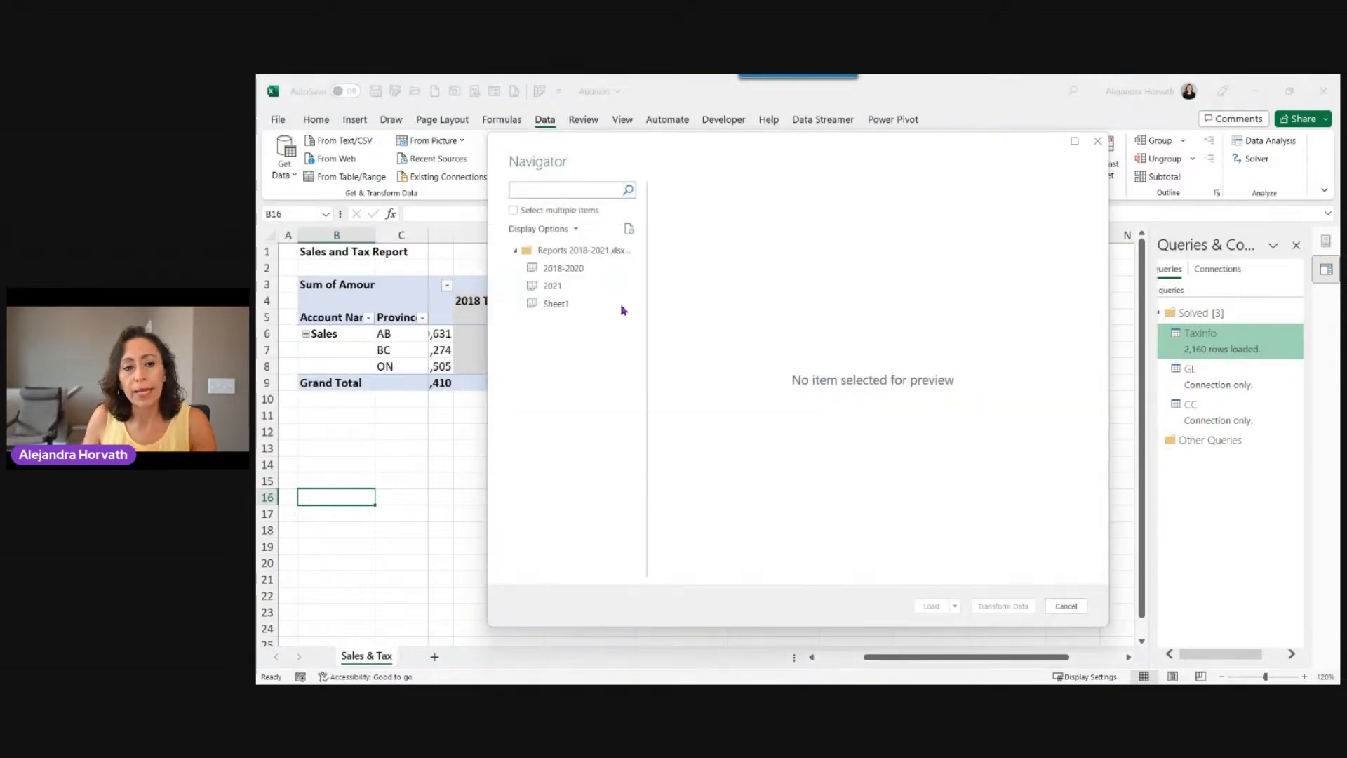
click(579, 267)
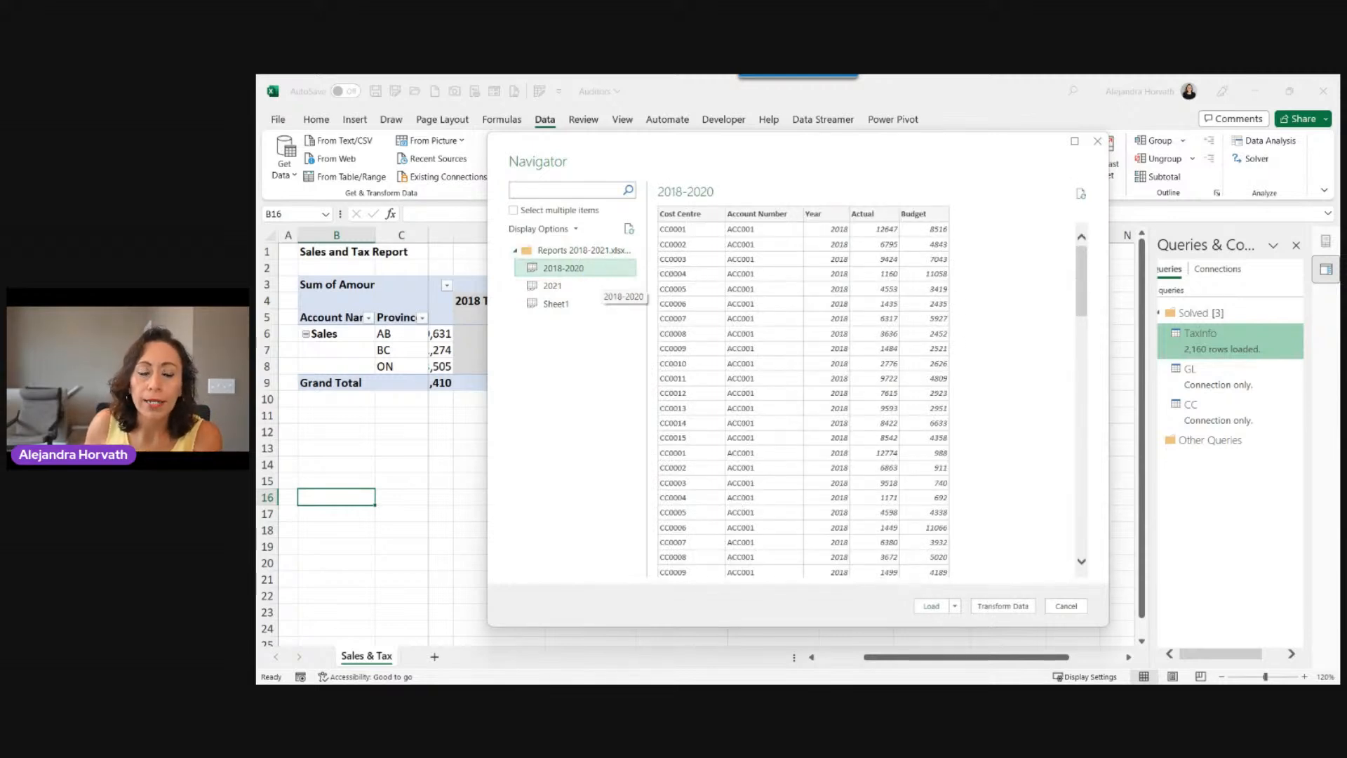
key(Escape)
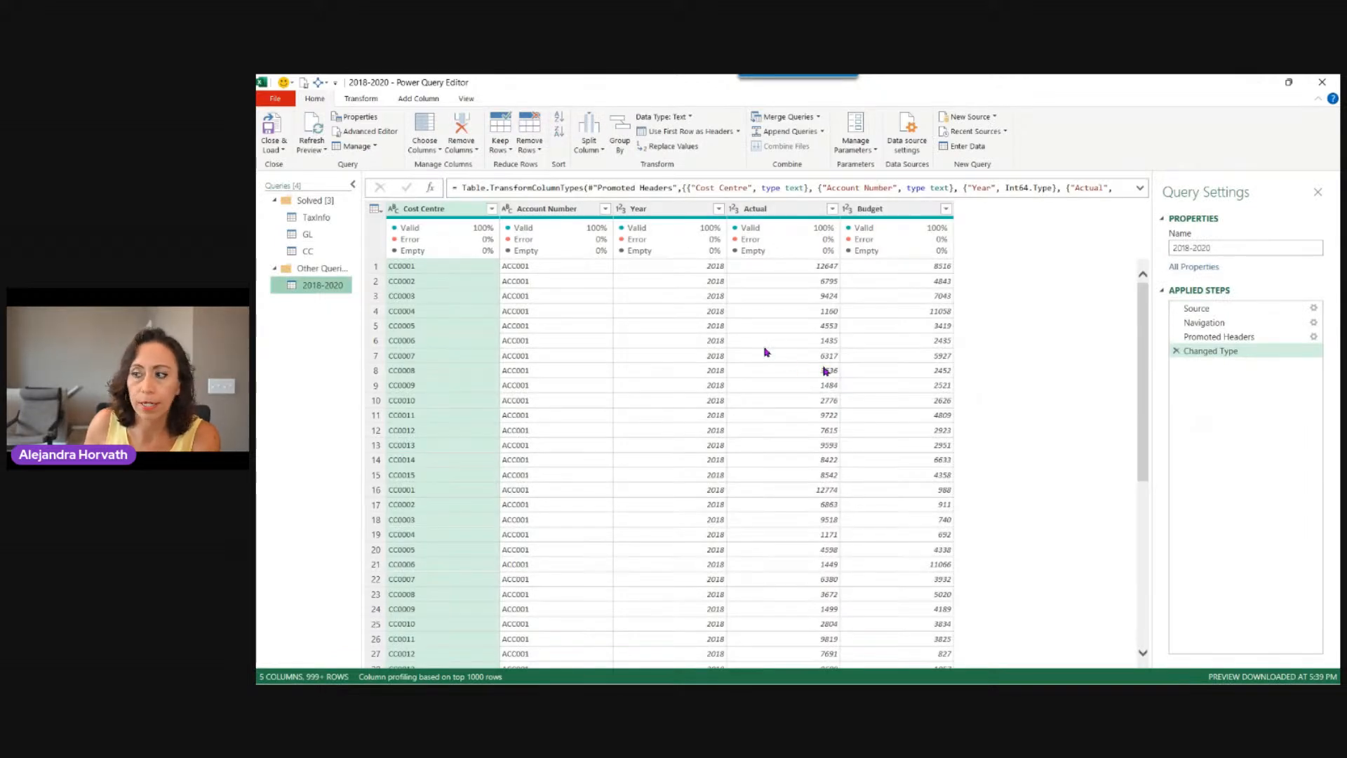
Enlarge the Power Query Editor display and rename the imported 2018-2020 query as SolvedLive
click(1018, 372)
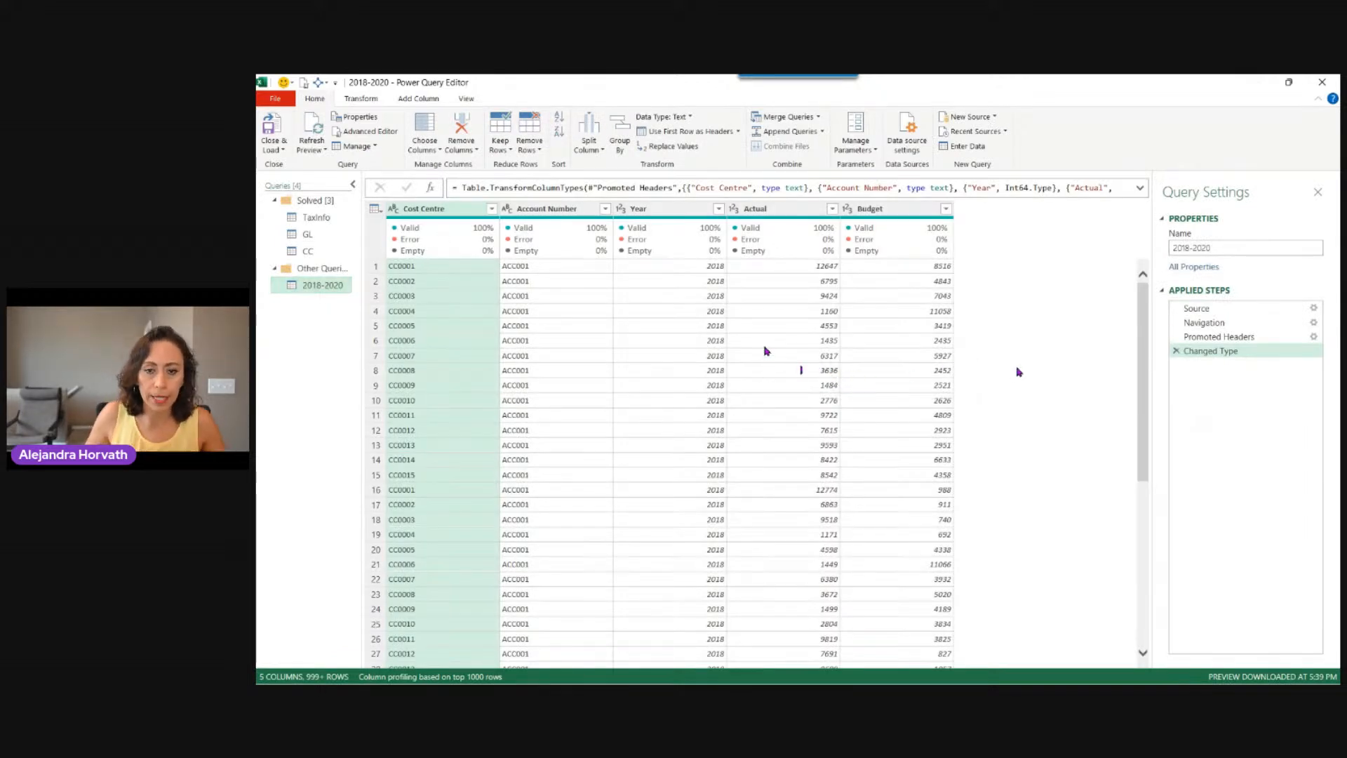
key(ctrl+shift+plus)
key(ctrl+shift+plus)
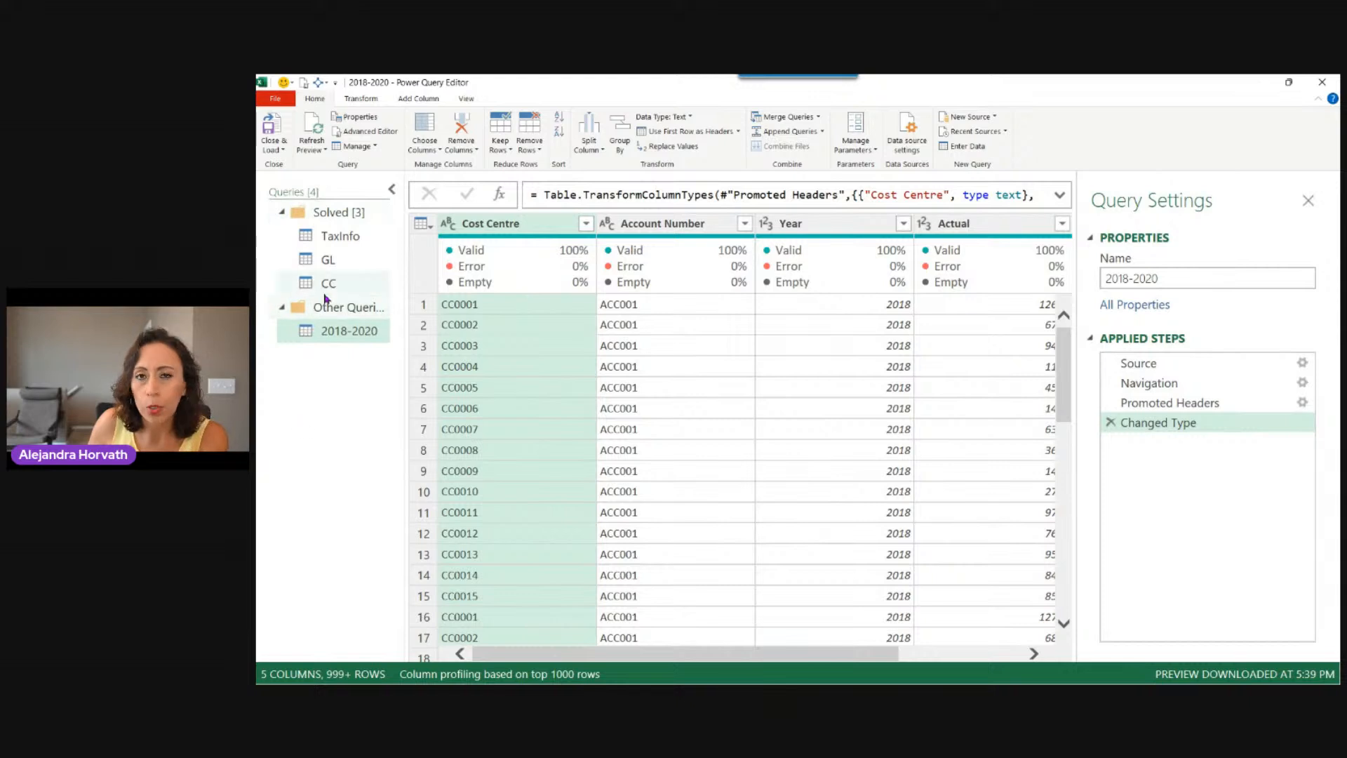
click(338, 334)
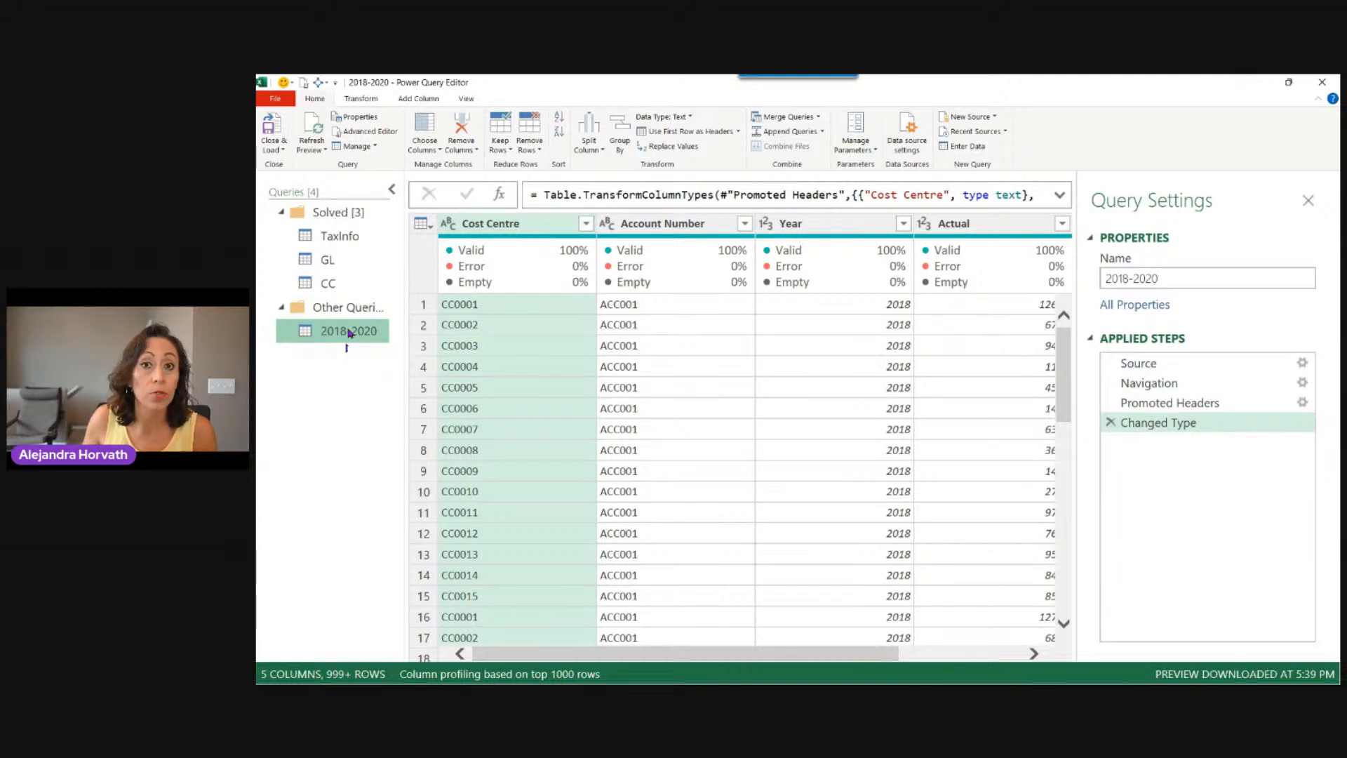
double_click(348, 331)
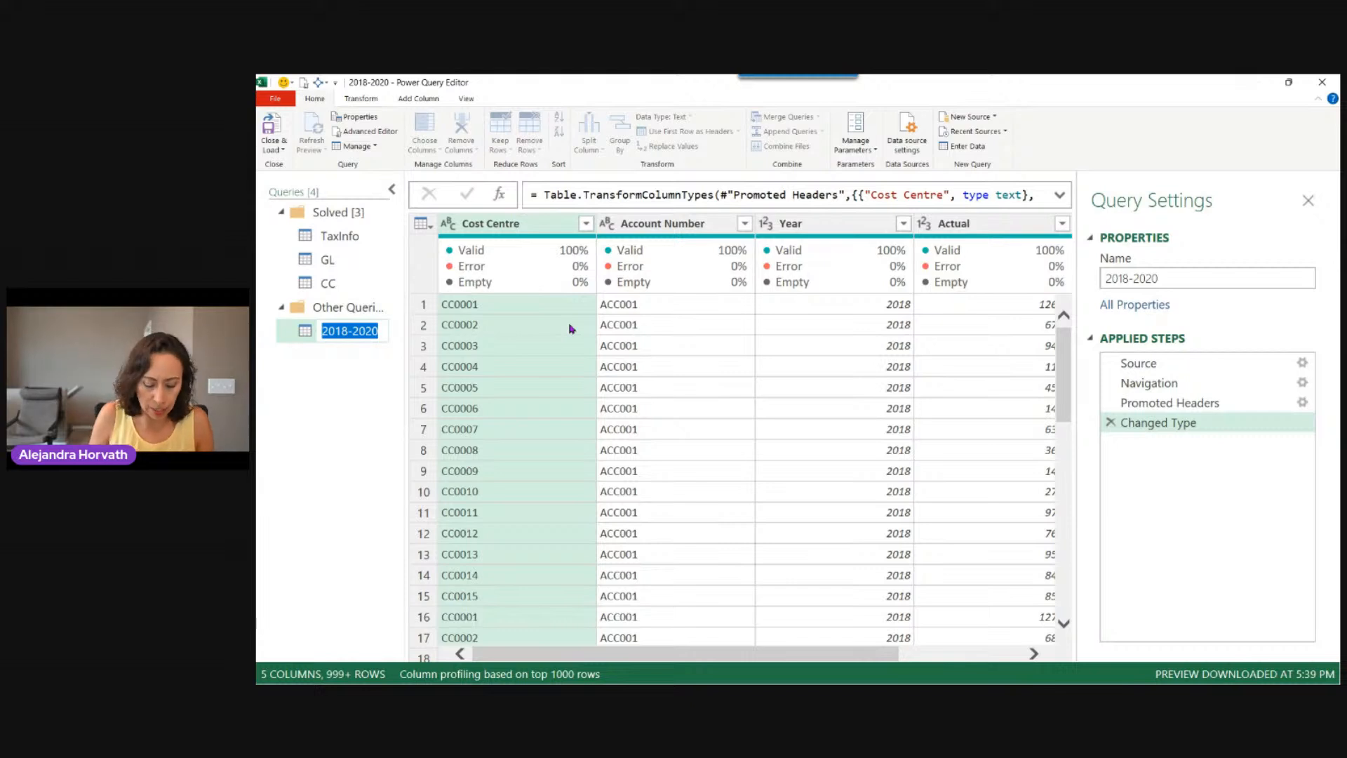
text(L)
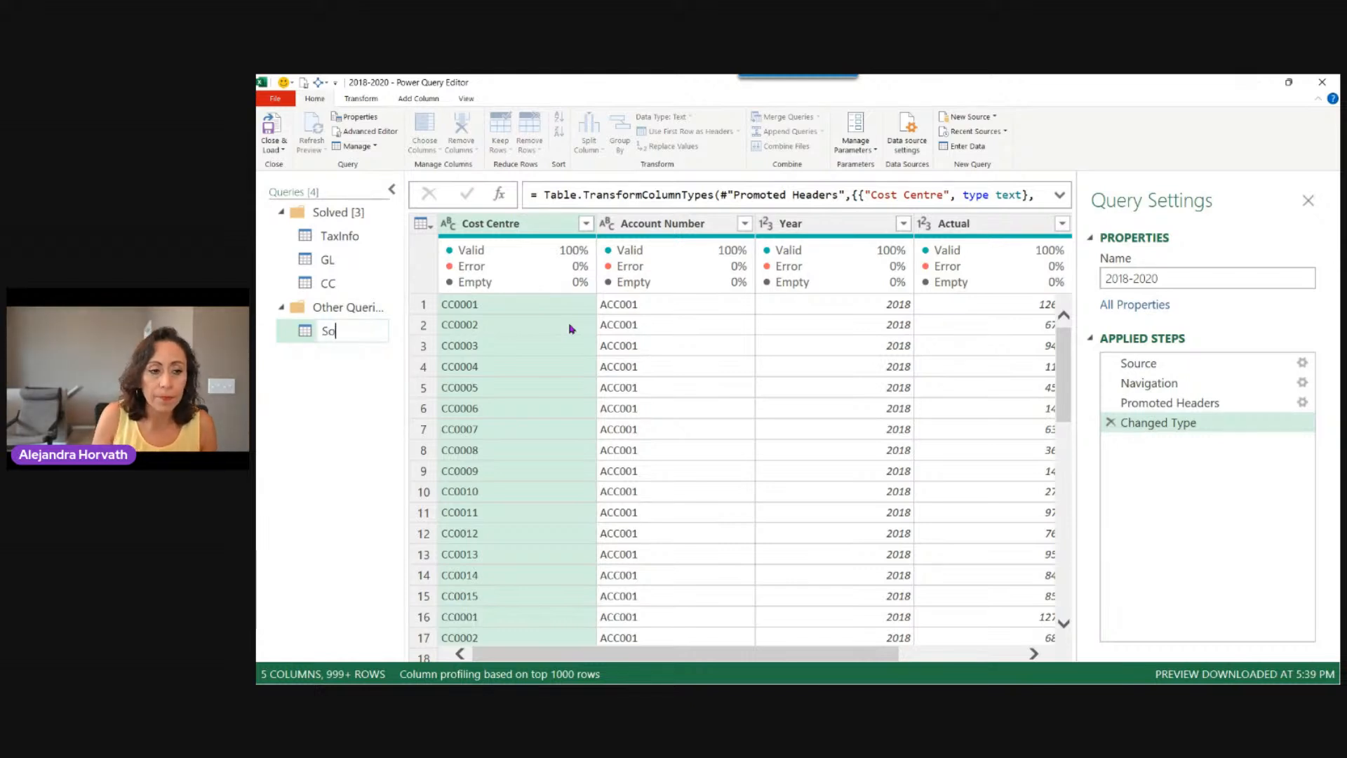
key(Return)
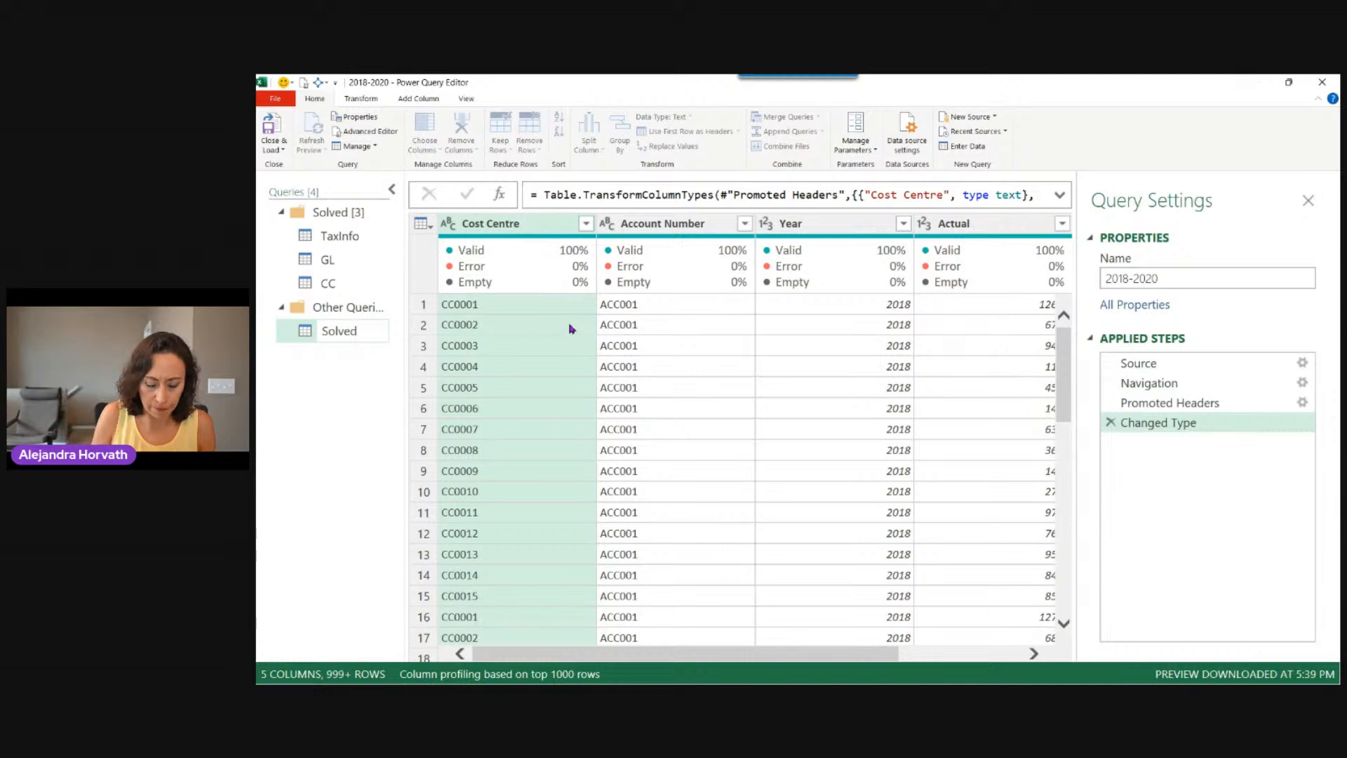
key(Return)
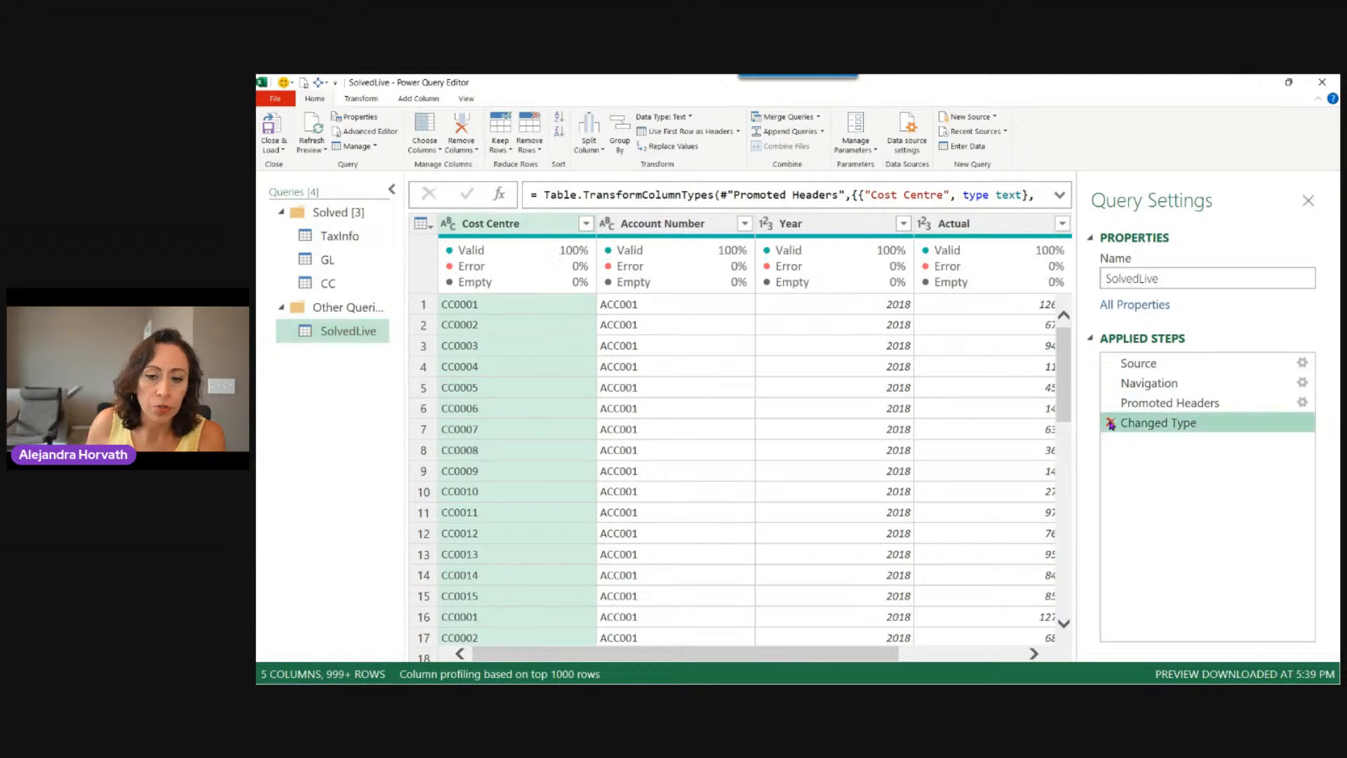
Delete the Changed Type step from the SolvedLive query and collapse the query list to inspect the columns through Budget
click(1111, 424)
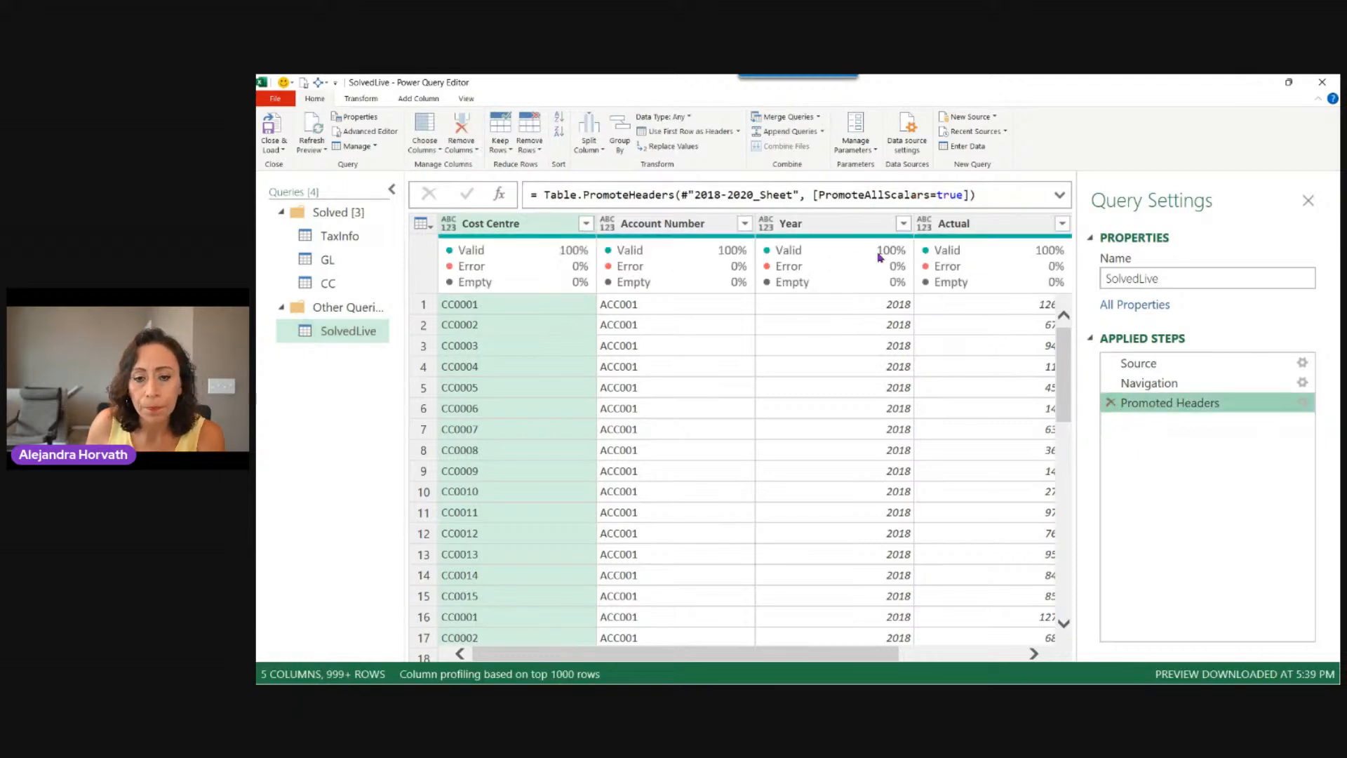
click(391, 189)
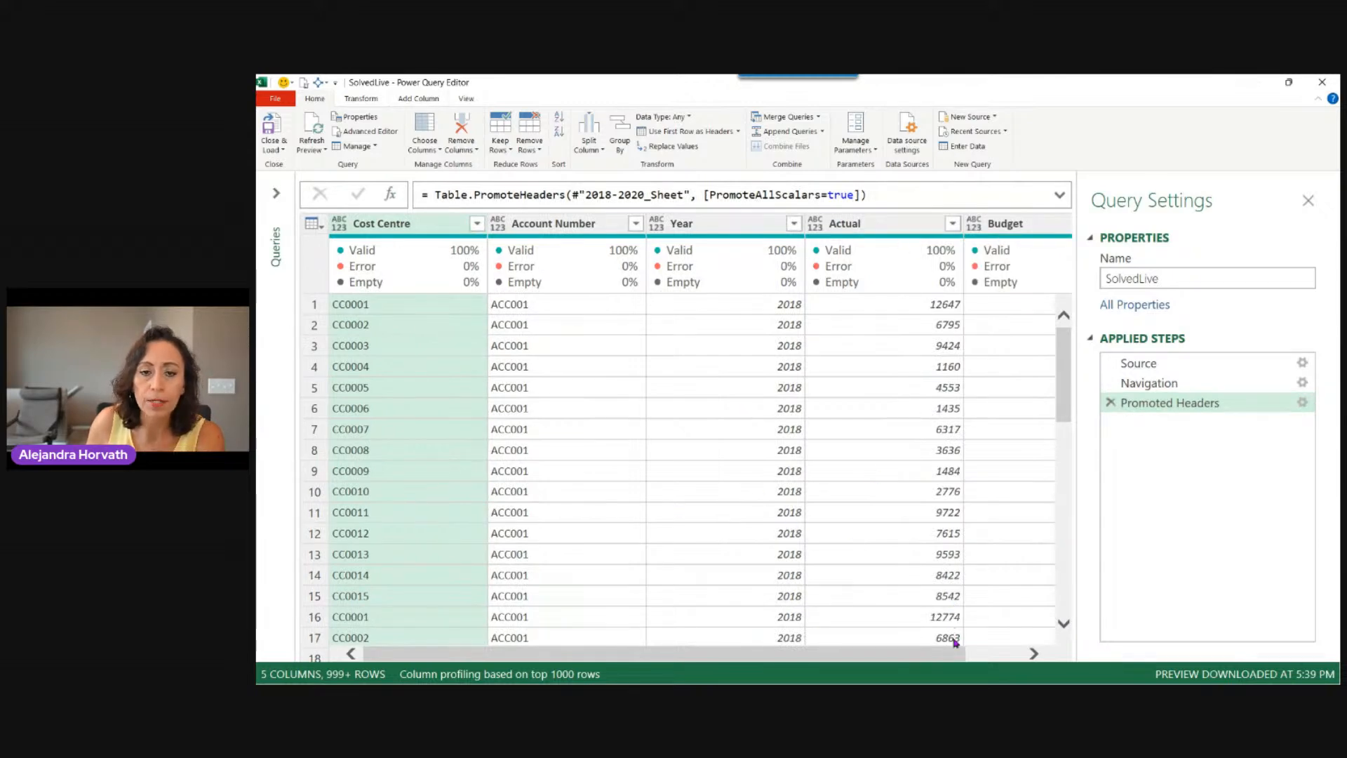
drag(954, 658, 1010, 658)
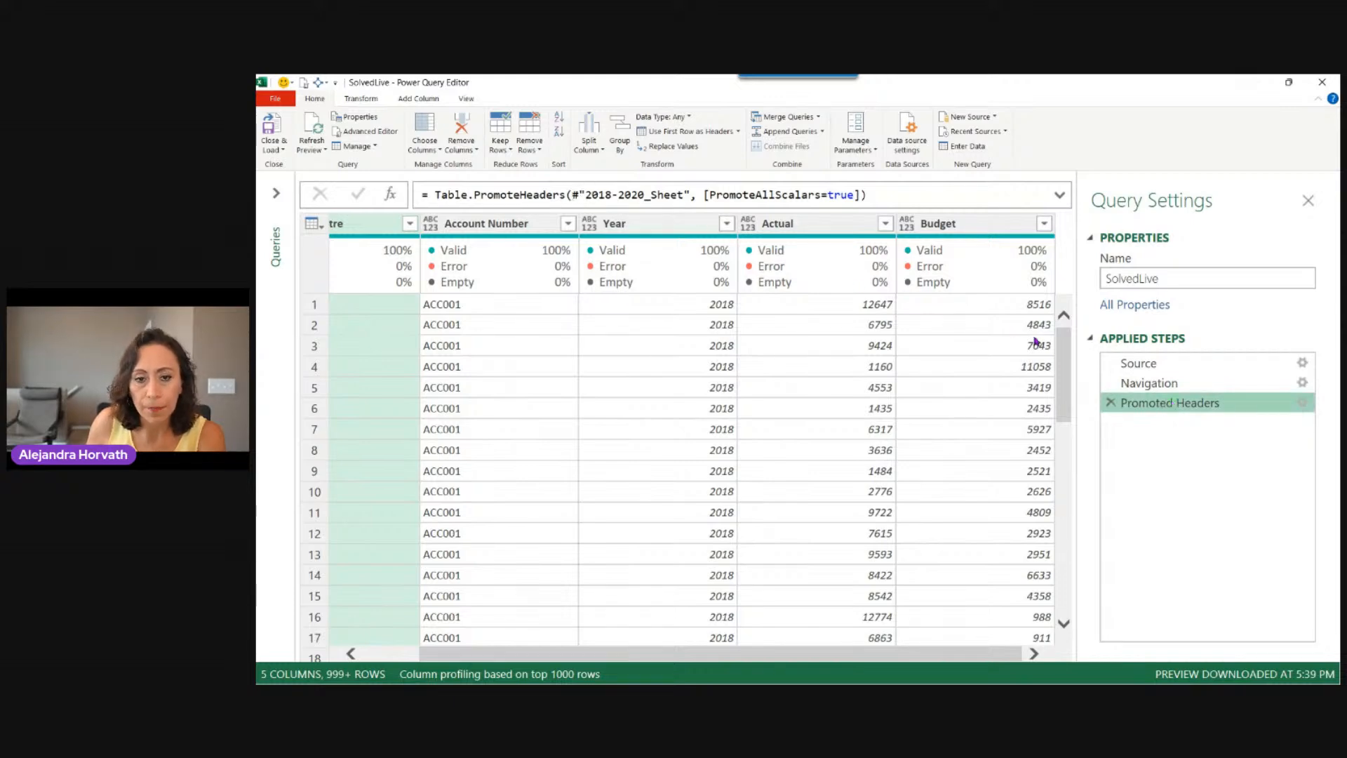
In the Source step's Excel.Workbook formula, replace the null argument with true to use the first rows as headers
click(1156, 366)
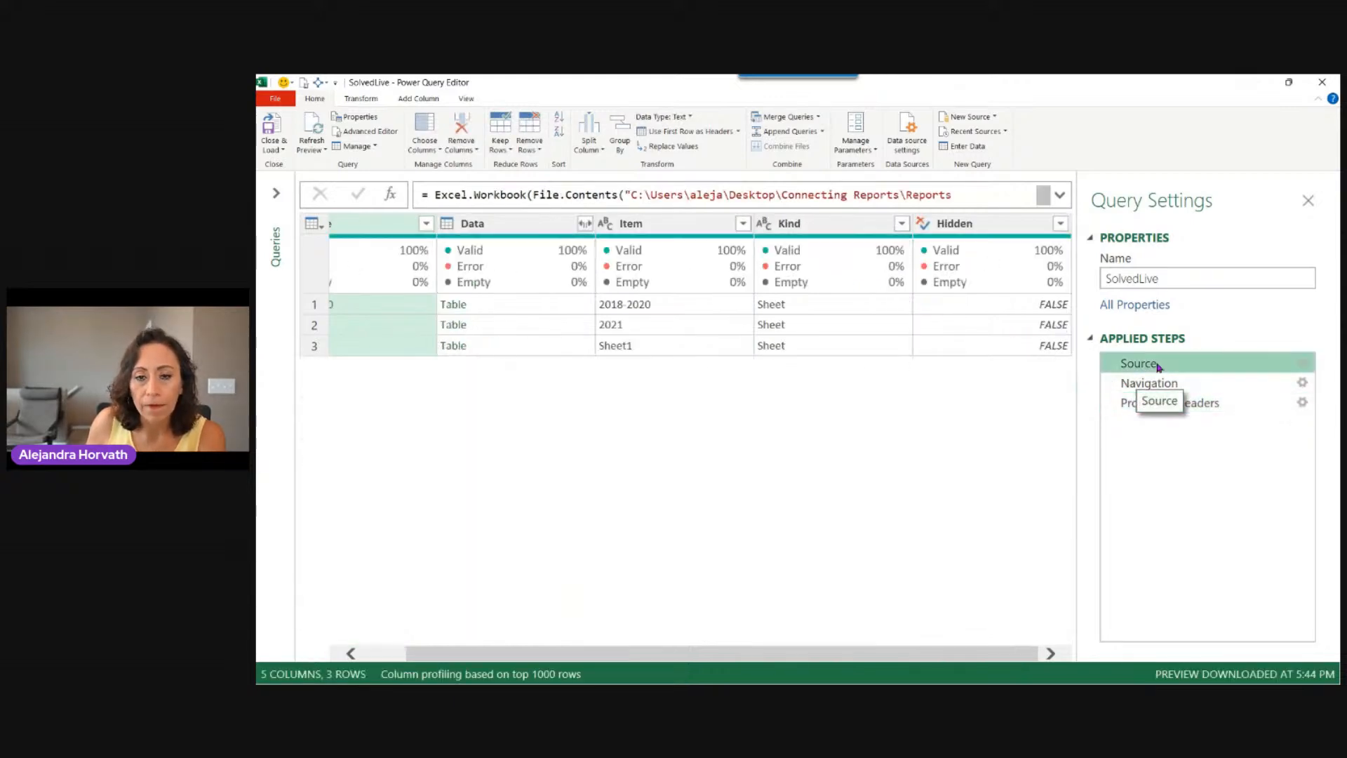
click(1058, 195)
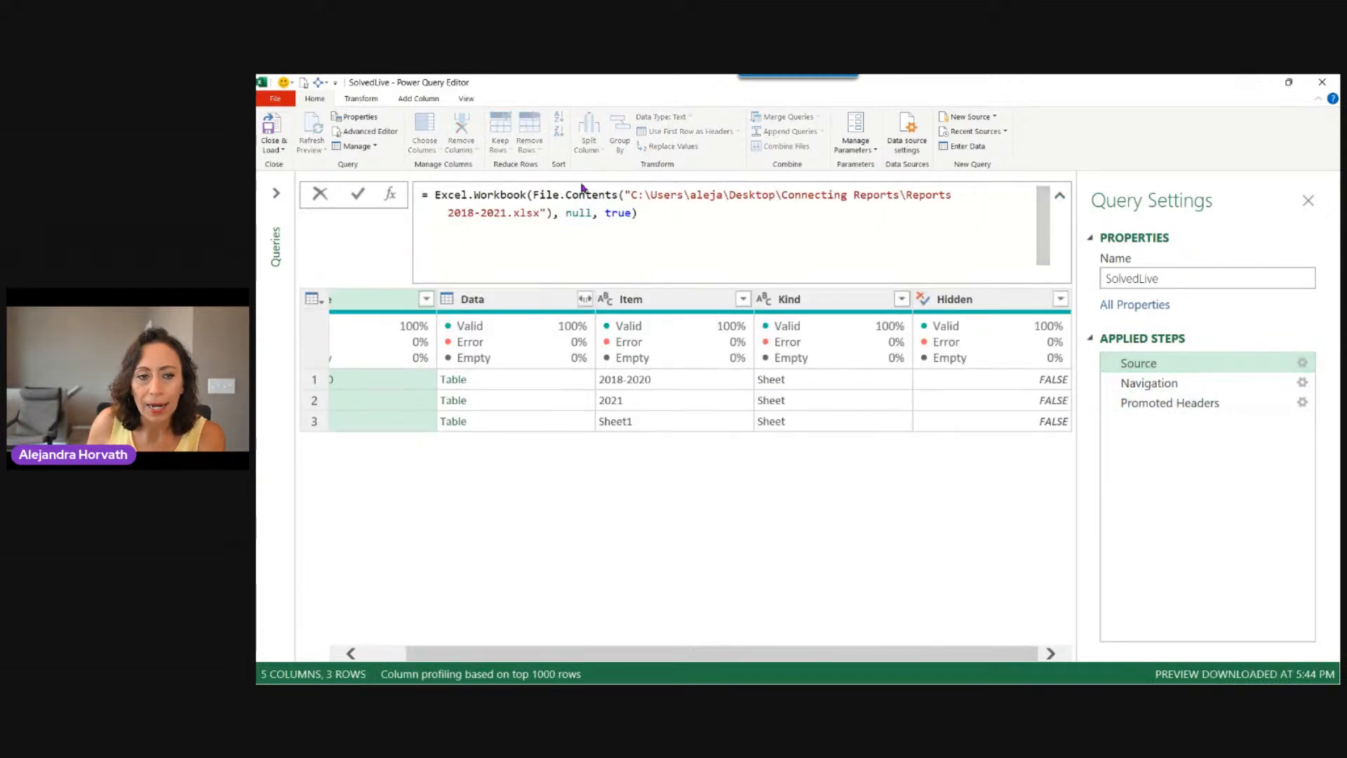
click(432, 193)
drag(434, 194, 532, 194)
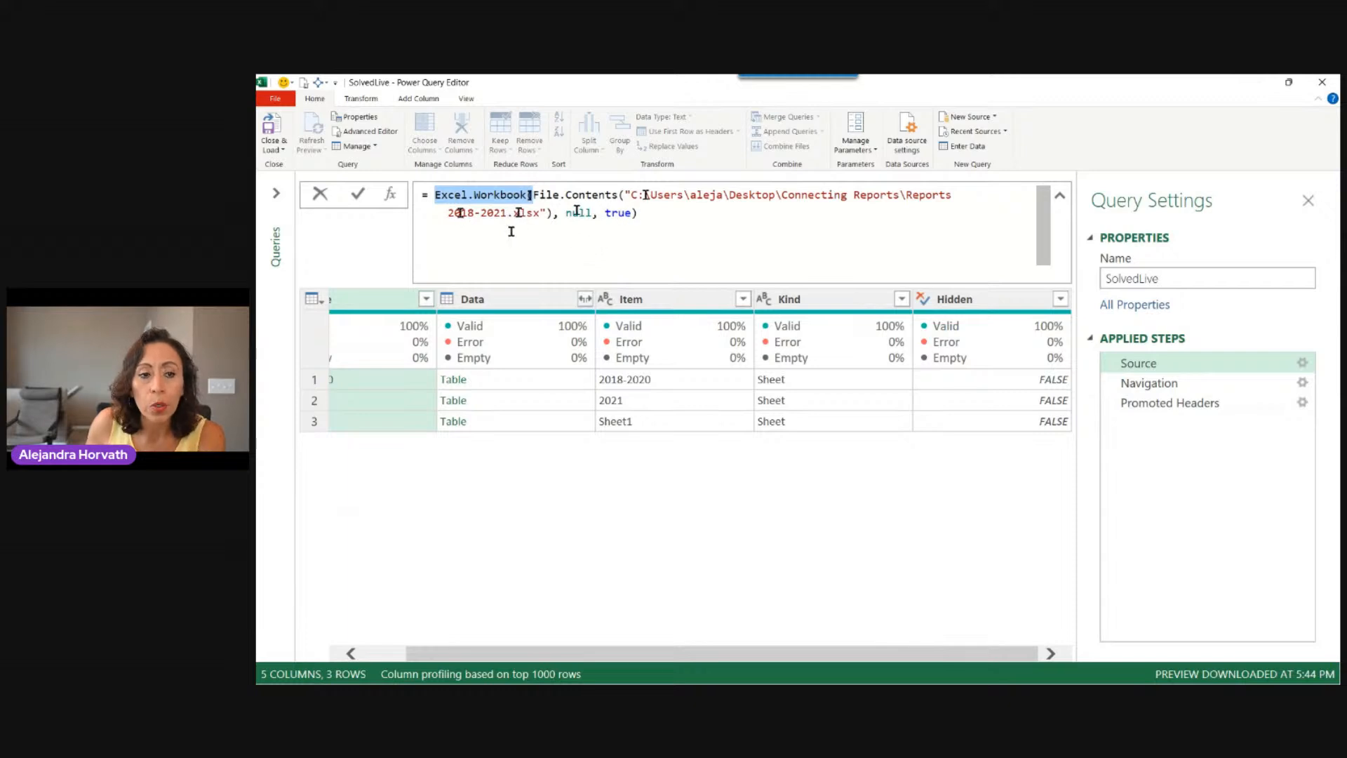
drag(565, 213, 594, 212)
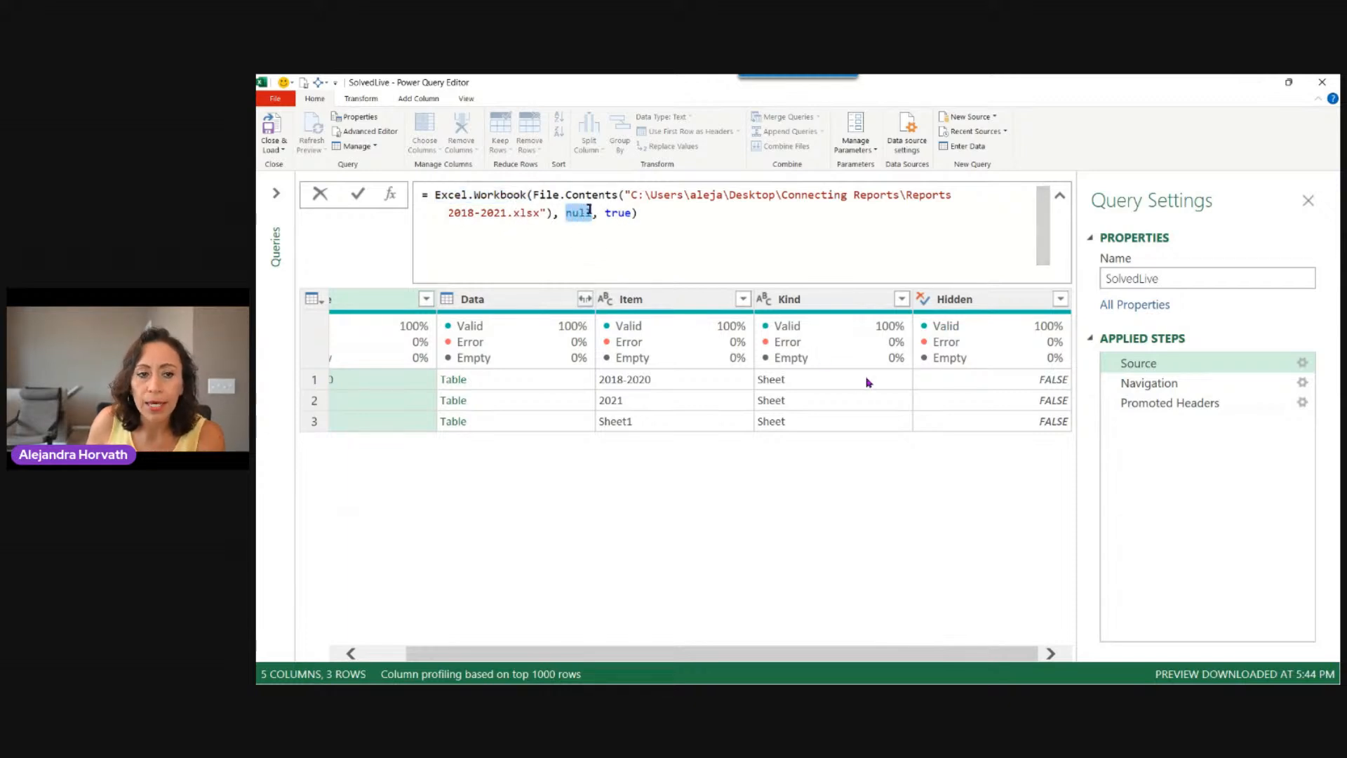
text(true)
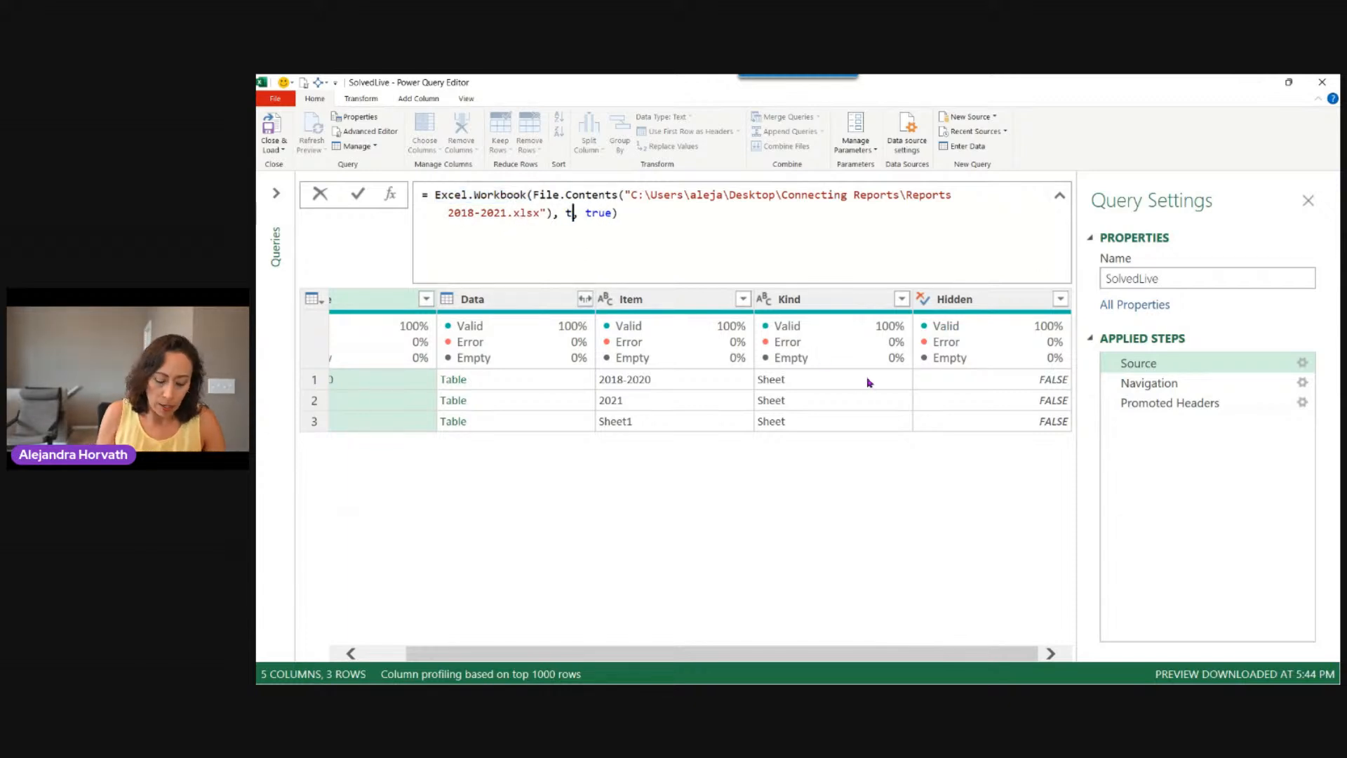
key(Escape)
key(Right)
key(Right)
key(Right)
key(Right)
key(Right)
key(Right)
key(Right)
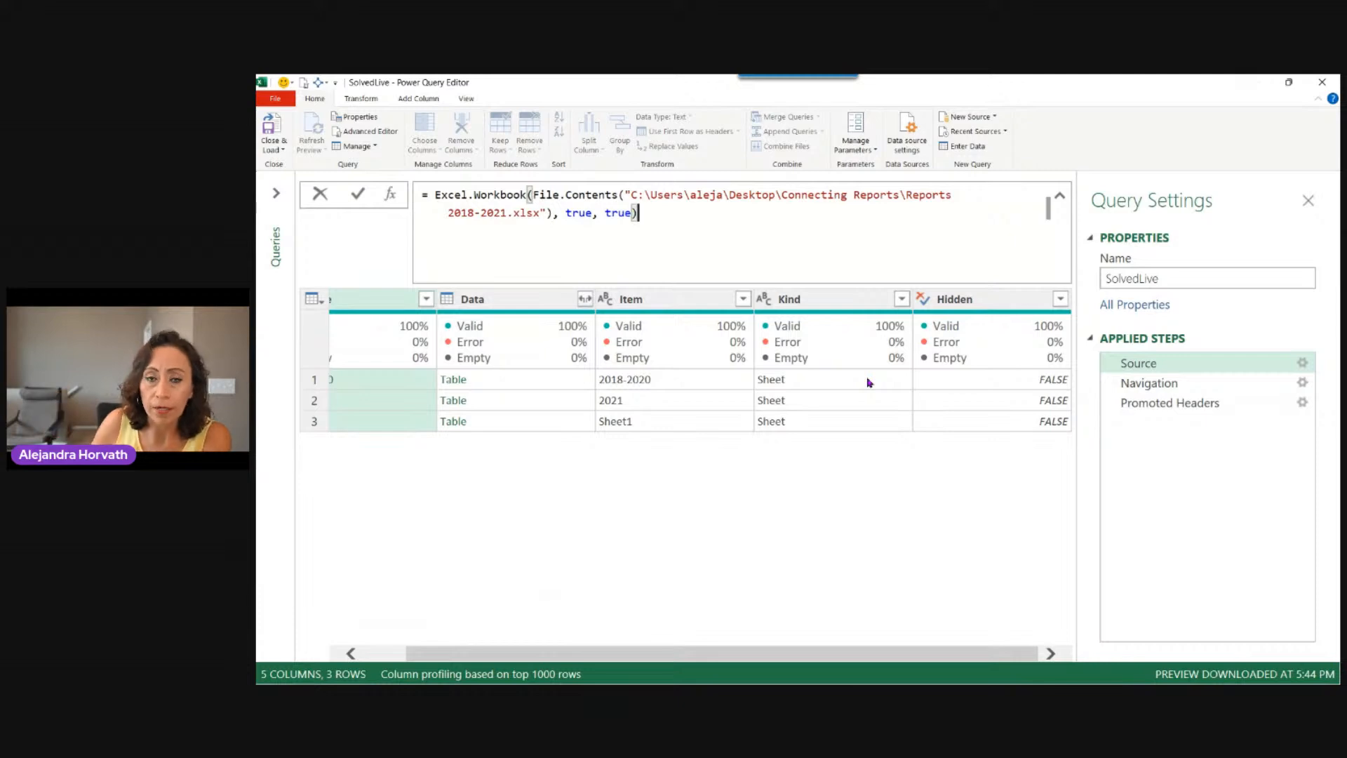
key(Return)
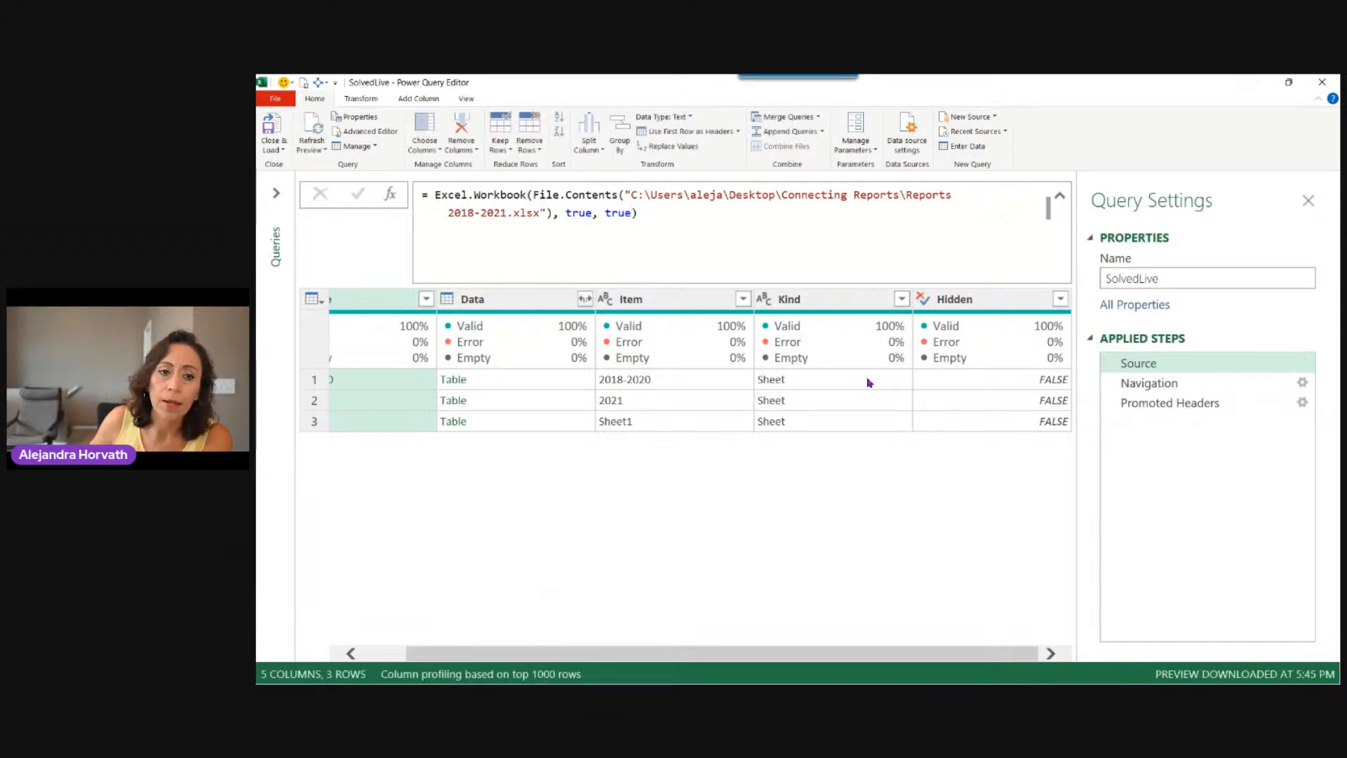
Delete the Promoted Headers step and examine the Item, Kind and Data references in the Navigation step's formula
click(1110, 402)
click(1156, 390)
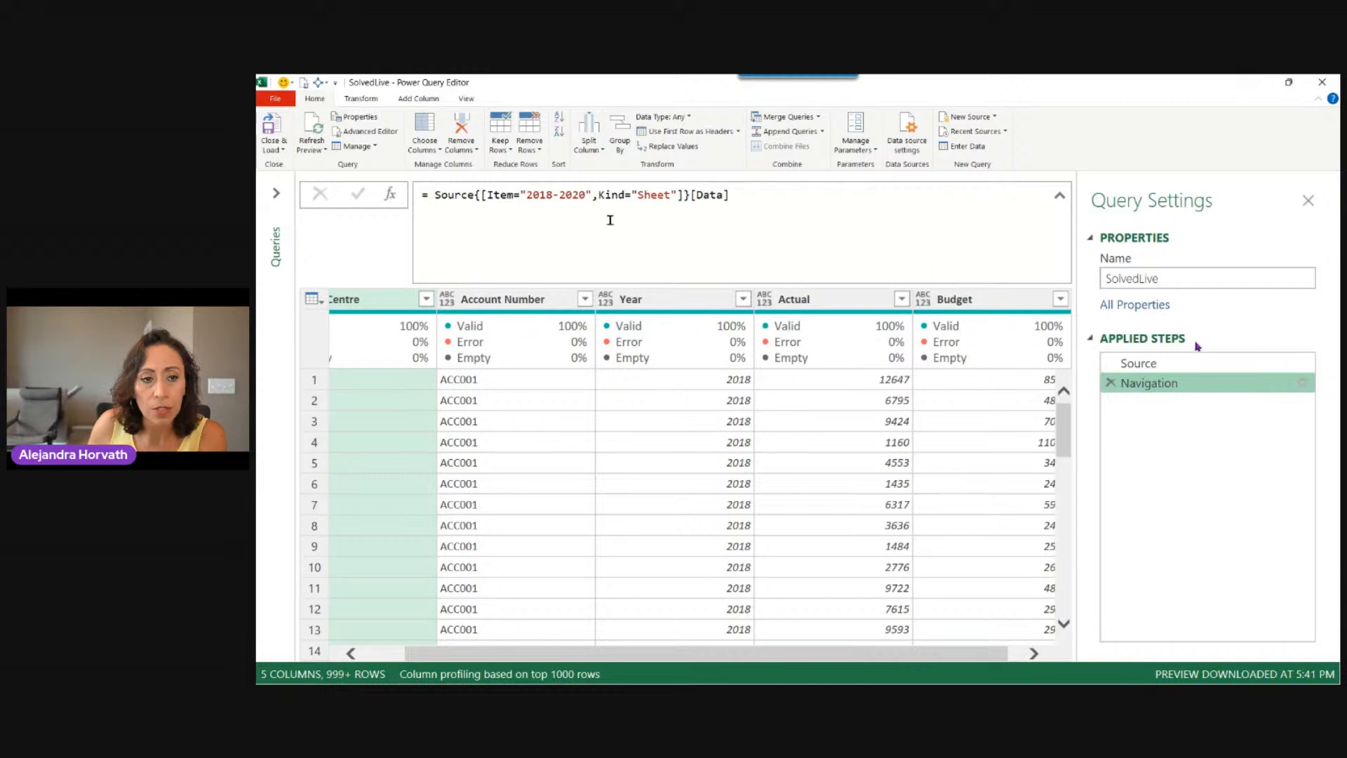
drag(484, 197, 672, 195)
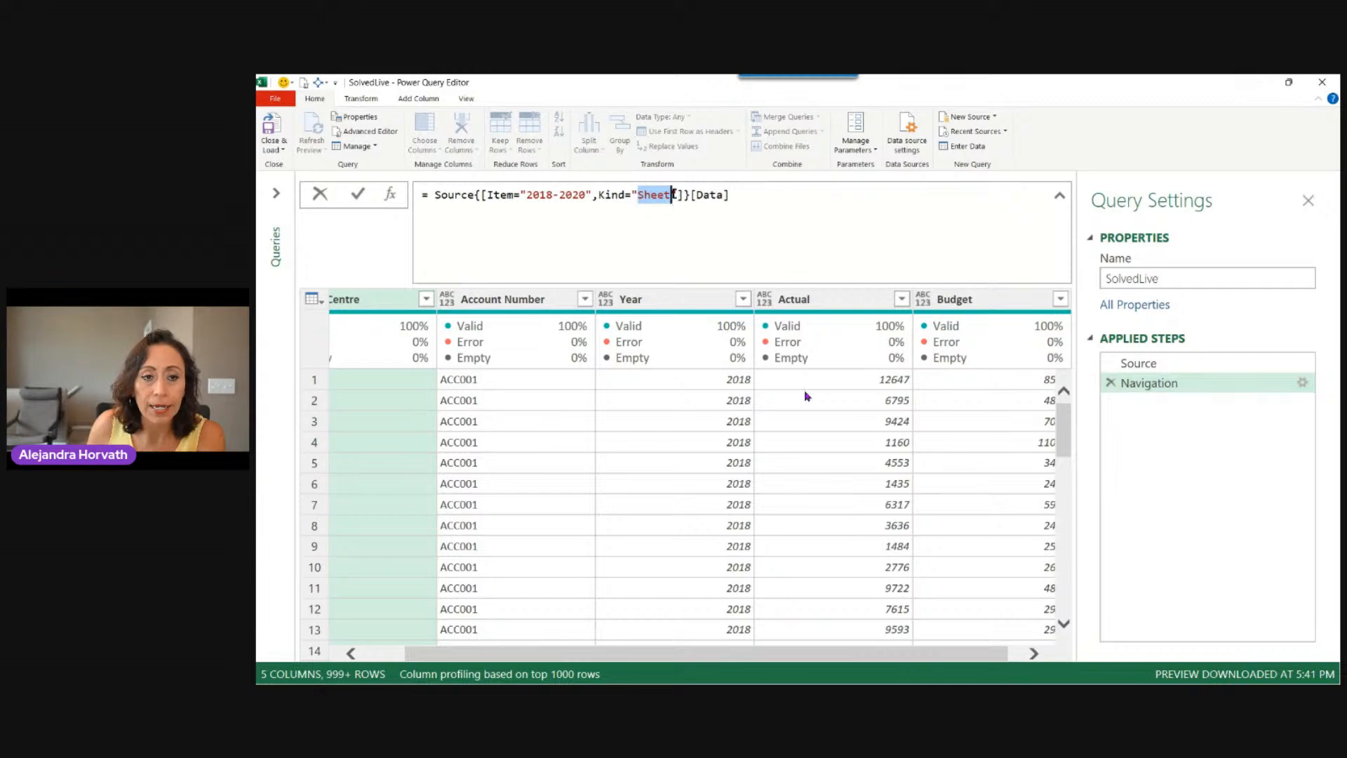
drag(690, 195, 730, 195)
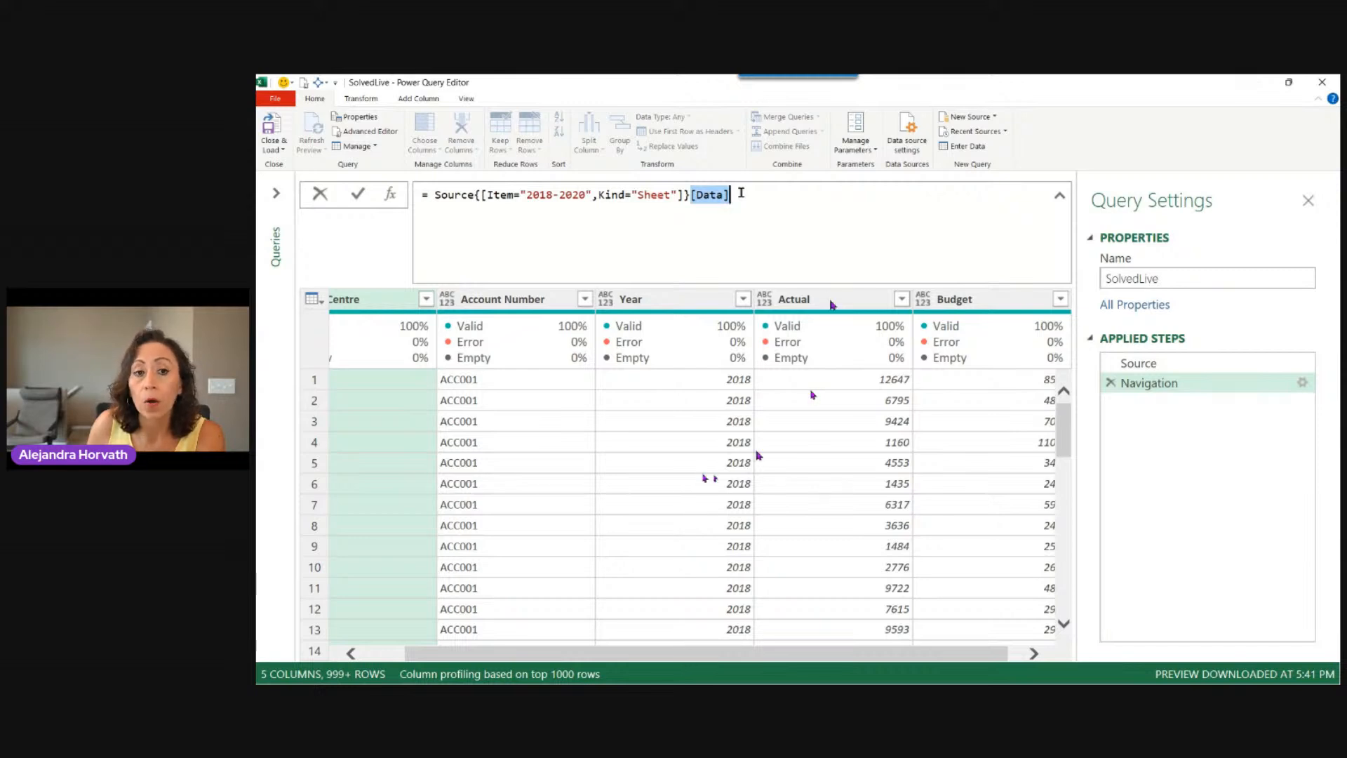
Examine the Source step's Kind, Item and Data columns, and preview the nested table of the 2018-2020 sheet
click(1200, 370)
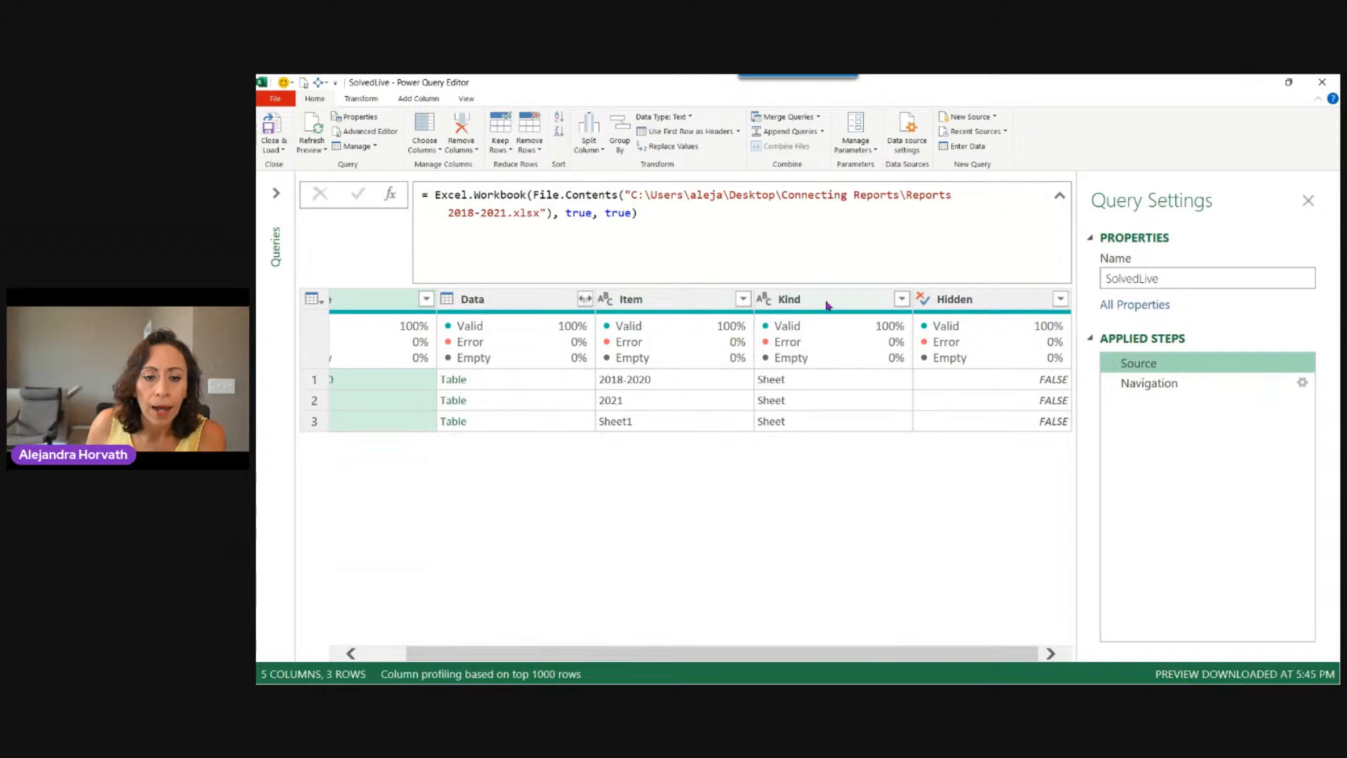
click(826, 305)
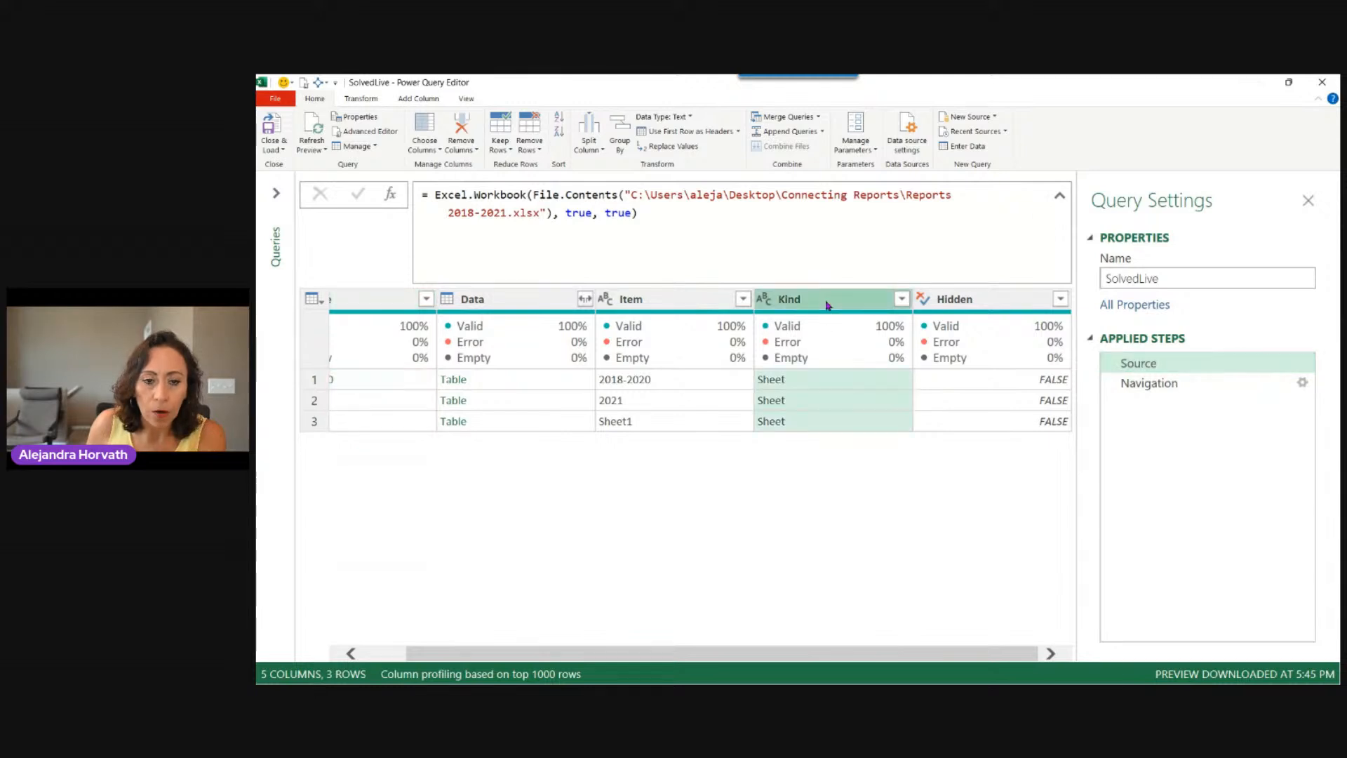
click(852, 382)
click(670, 305)
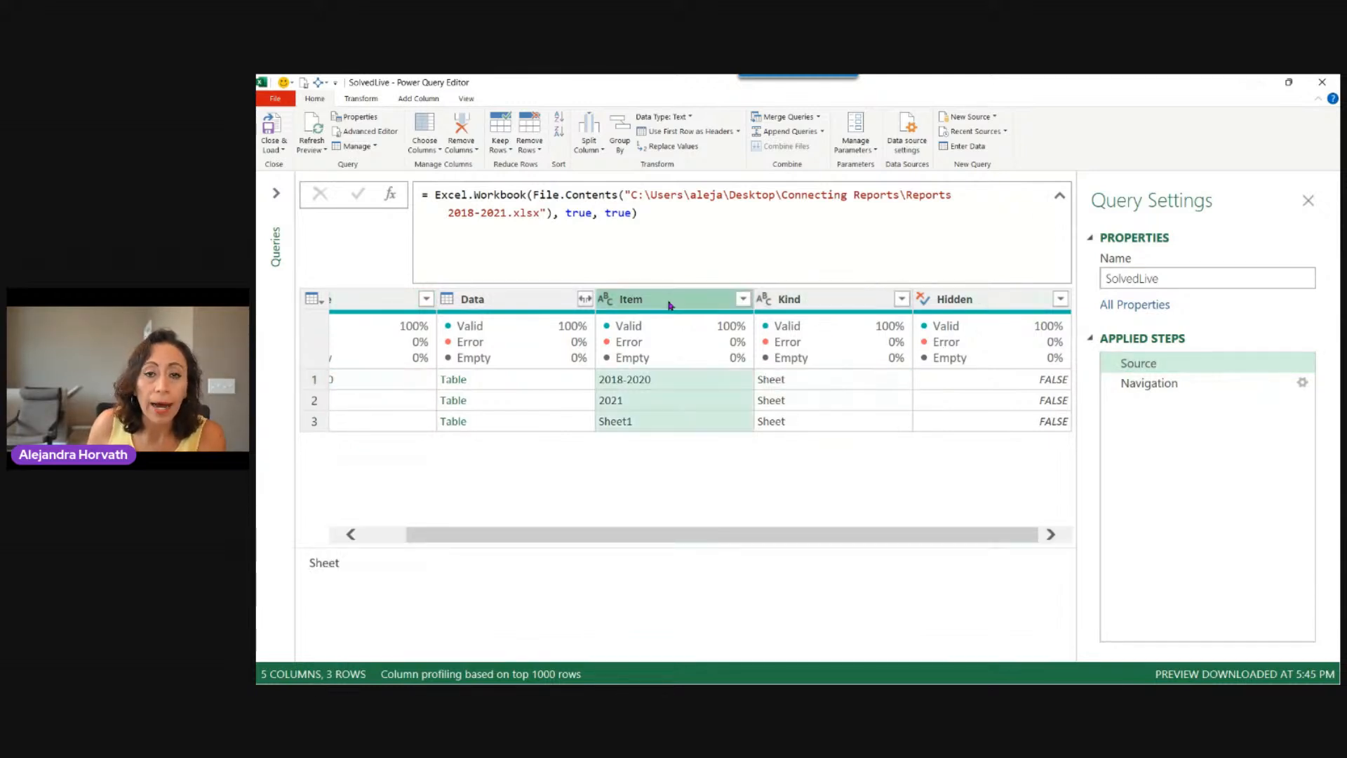
click(687, 384)
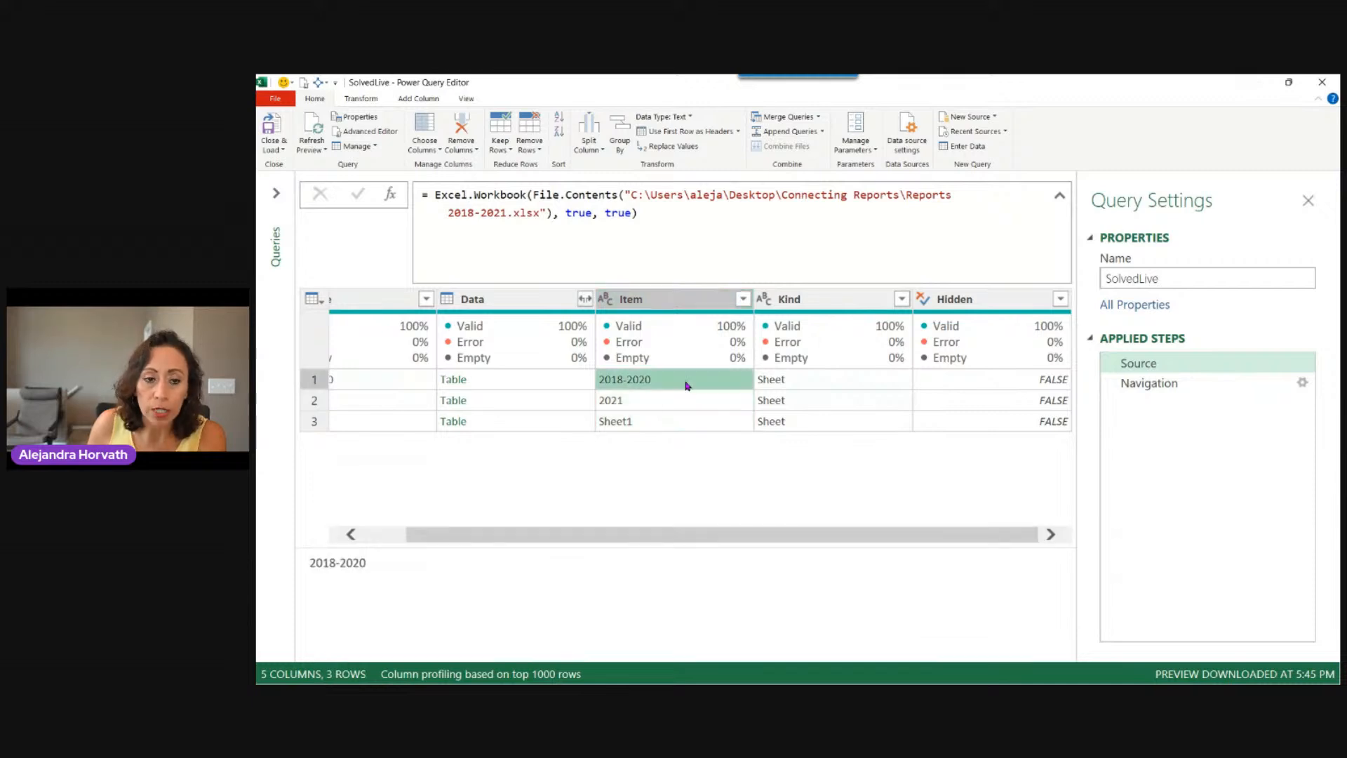
click(542, 301)
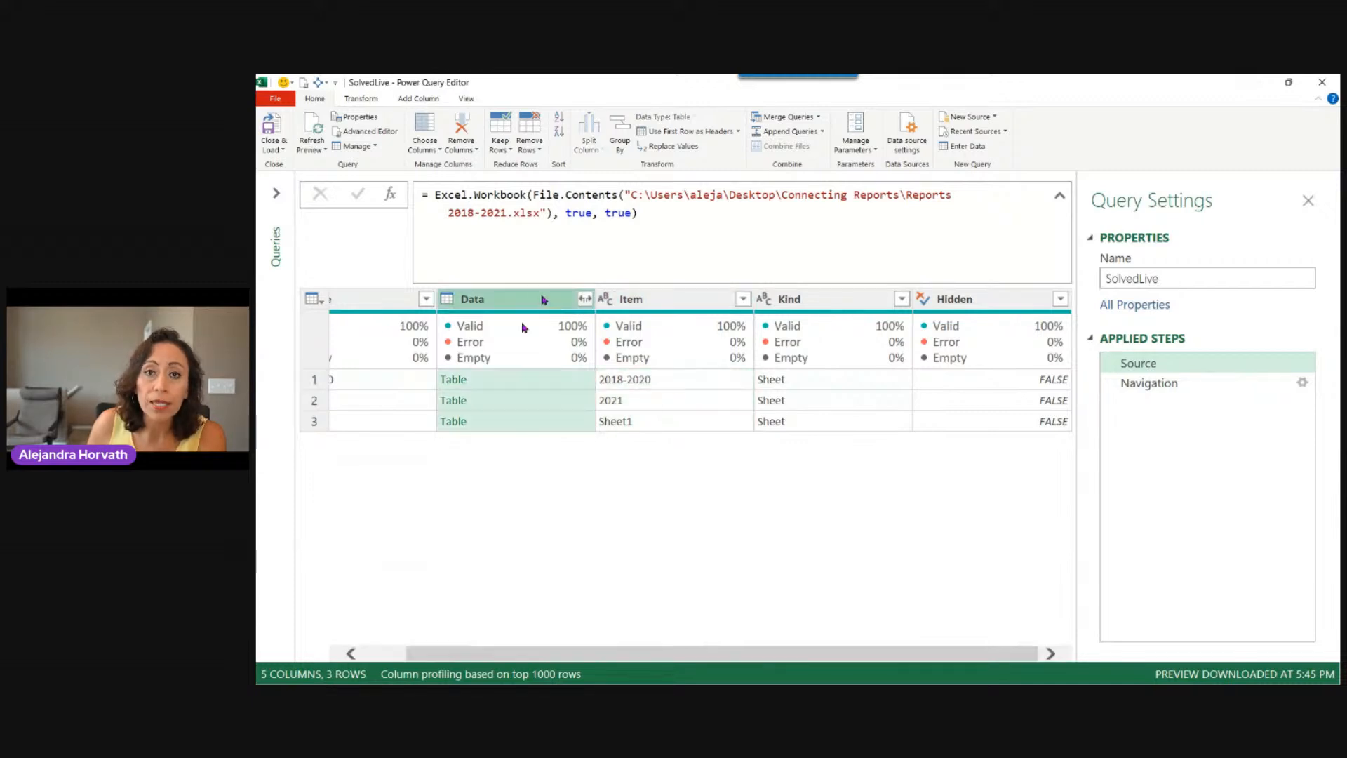
click(507, 380)
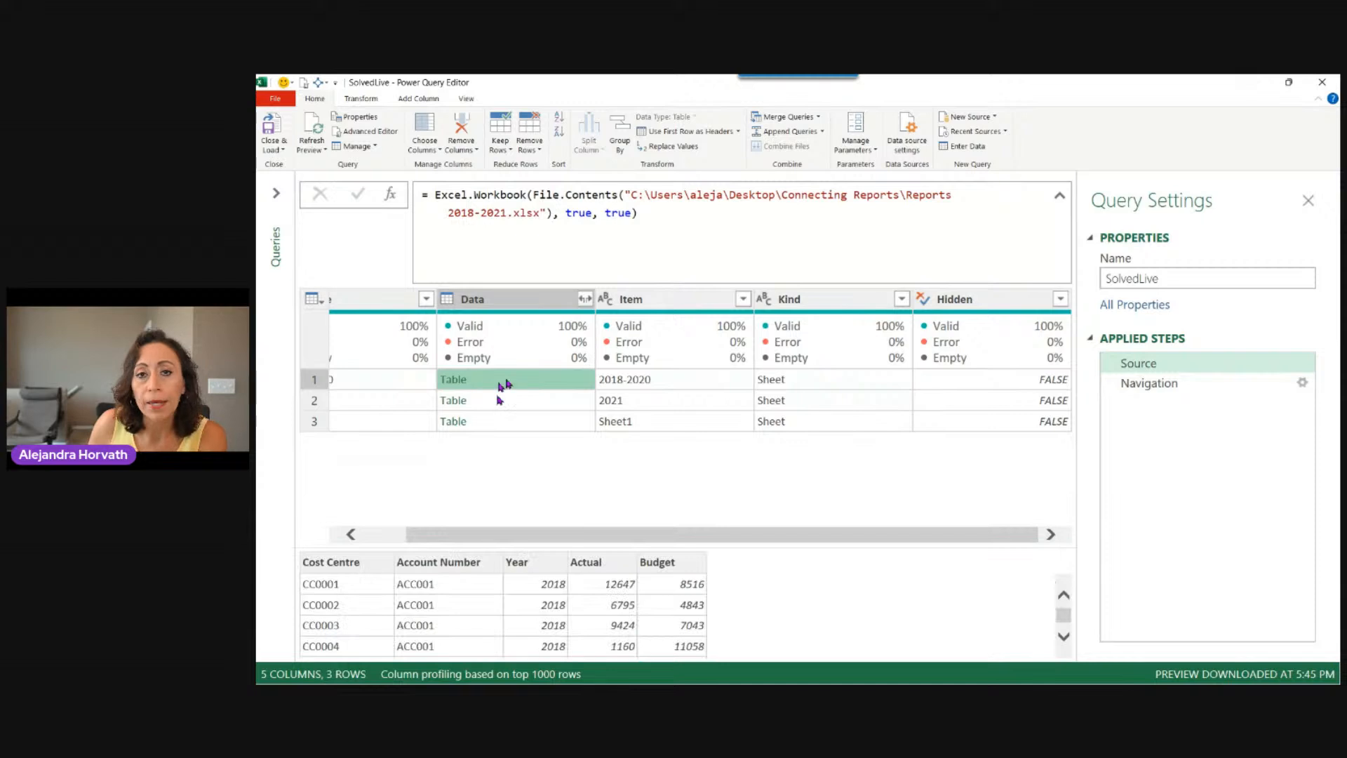
drag(701, 545, 701, 468)
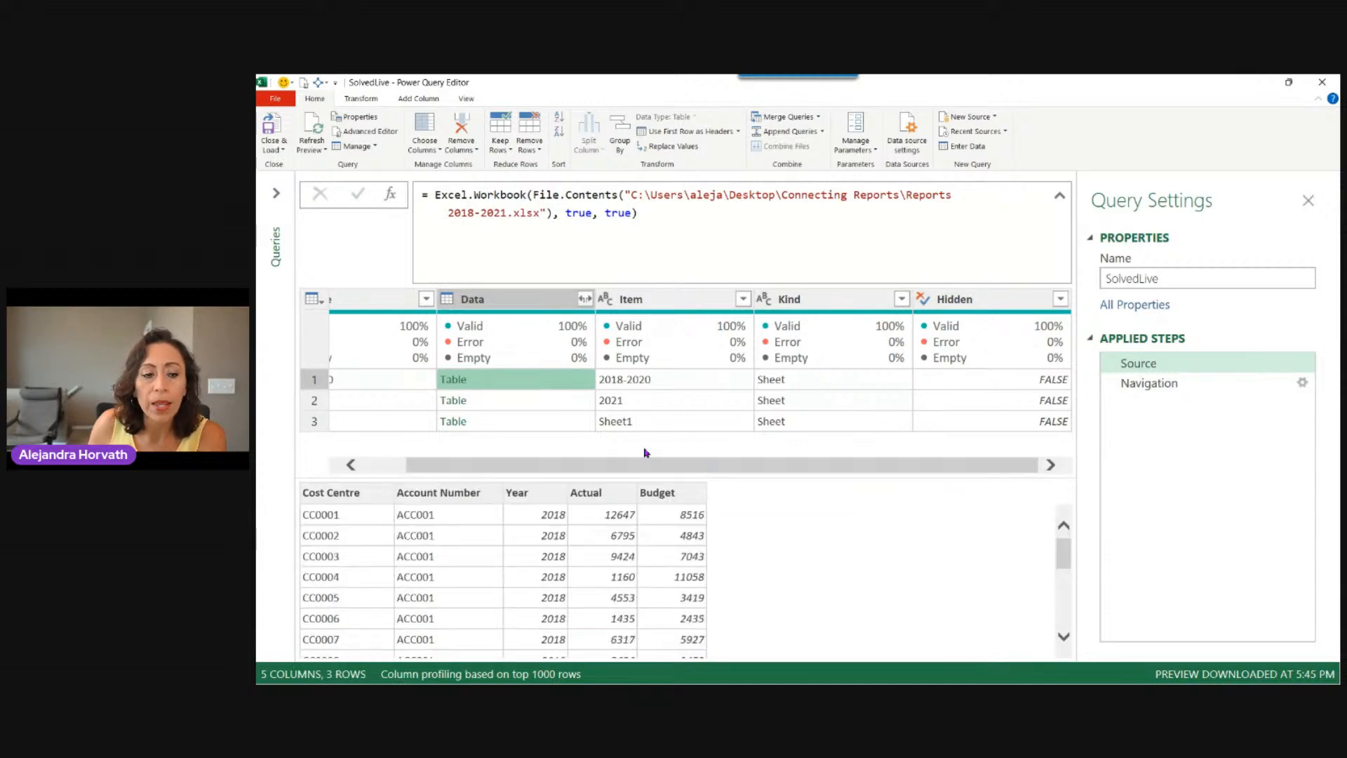
click(1059, 196)
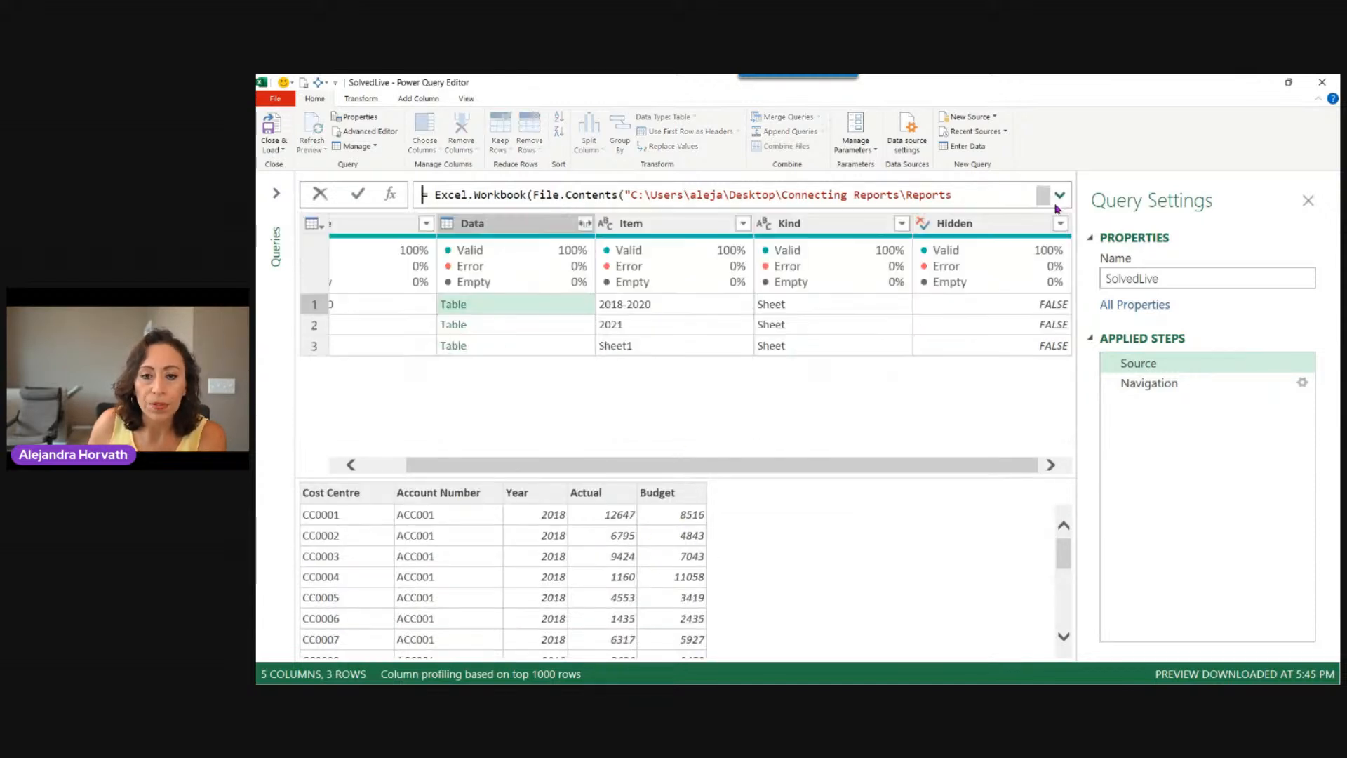
click(764, 474)
drag(764, 476, 763, 375)
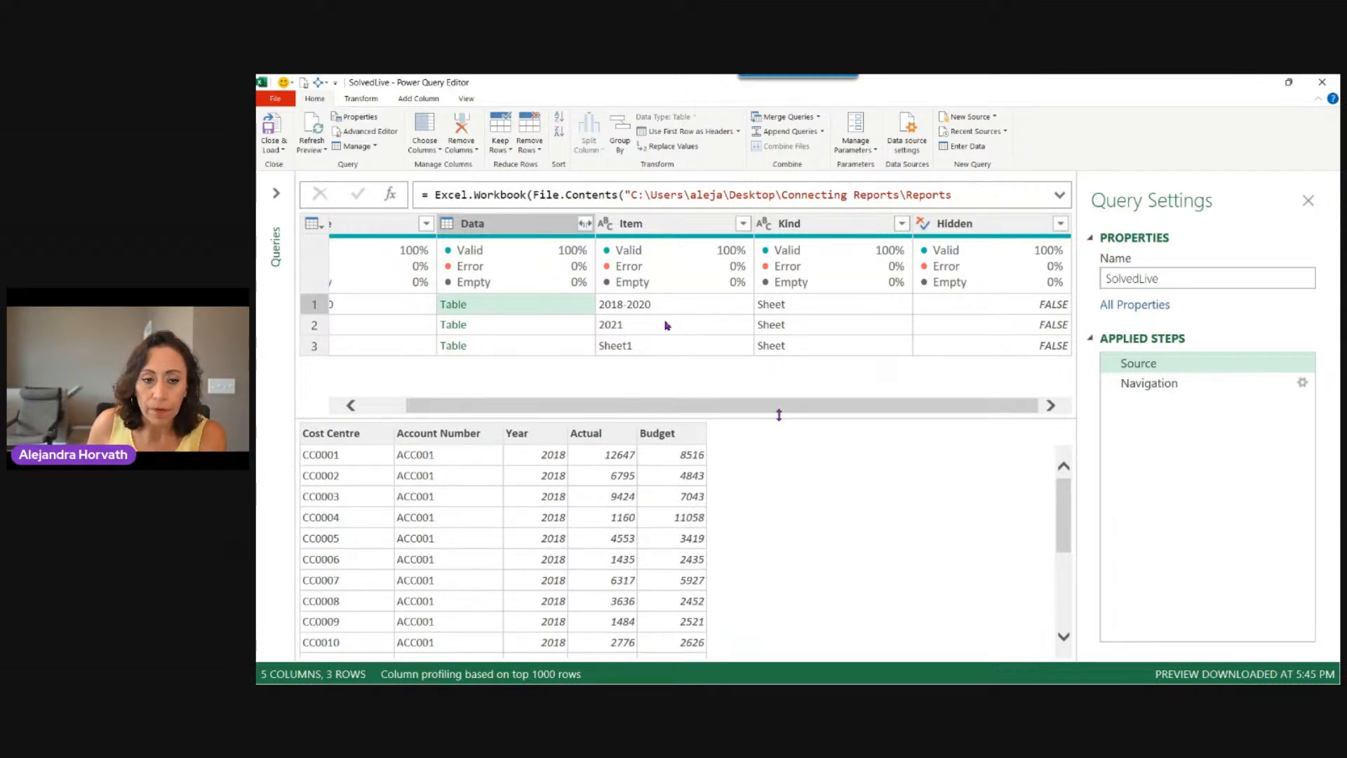
Remove the Budget column from the SolvedLive query after its Navigation step
click(1156, 384)
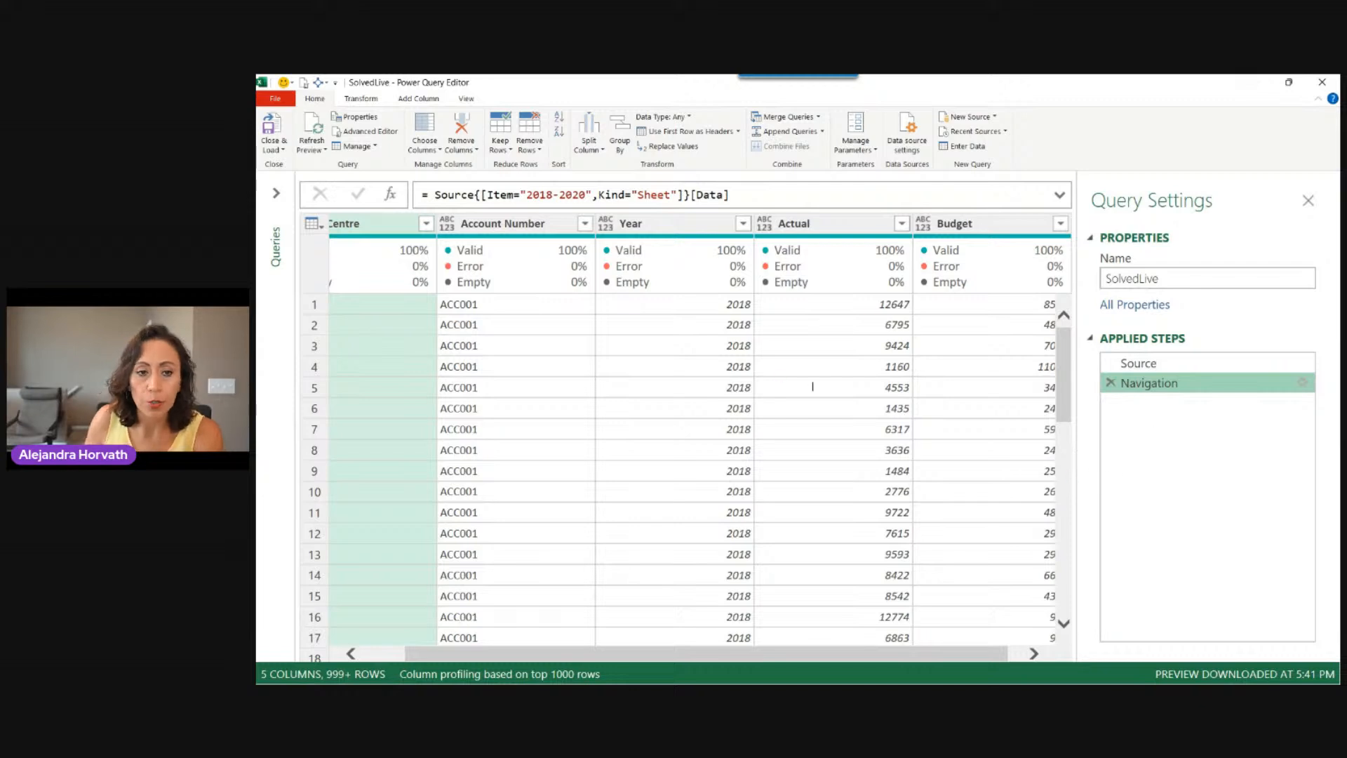
click(1059, 196)
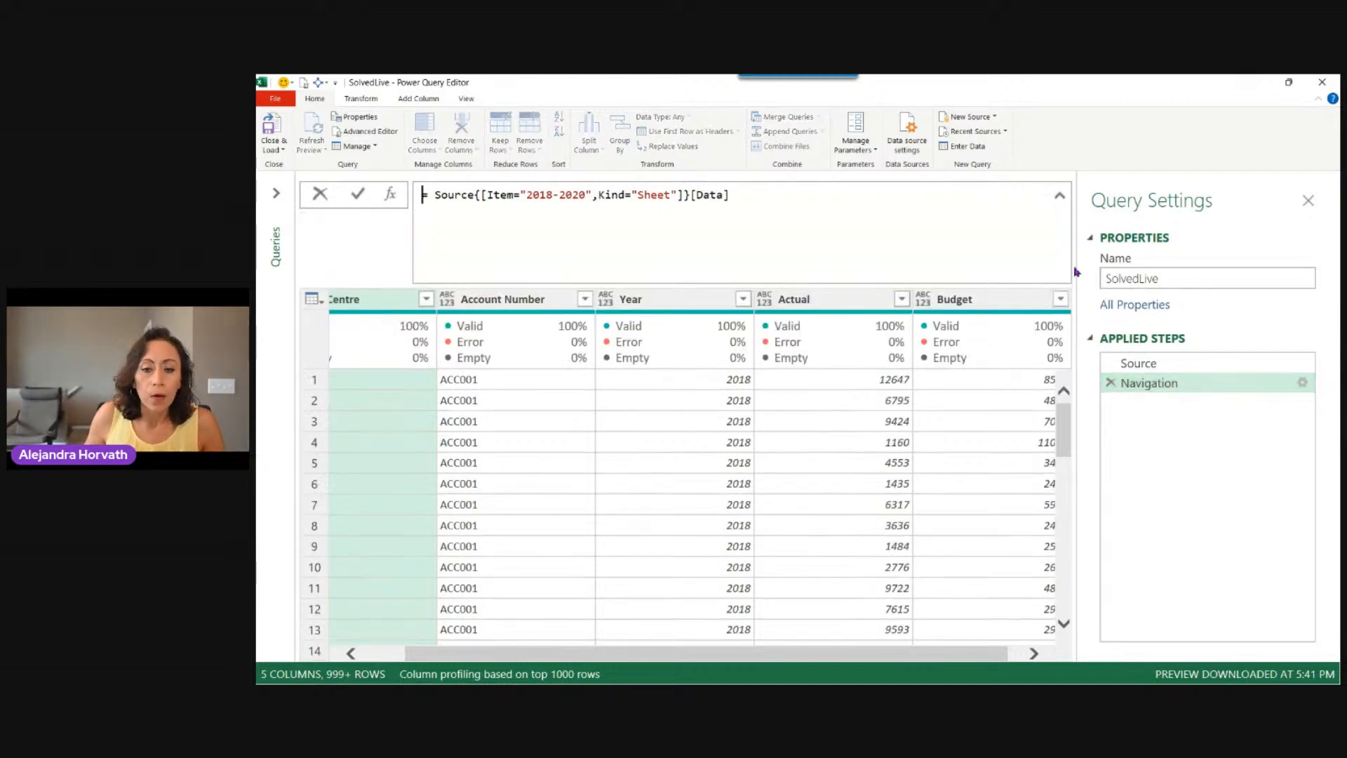
click(958, 302)
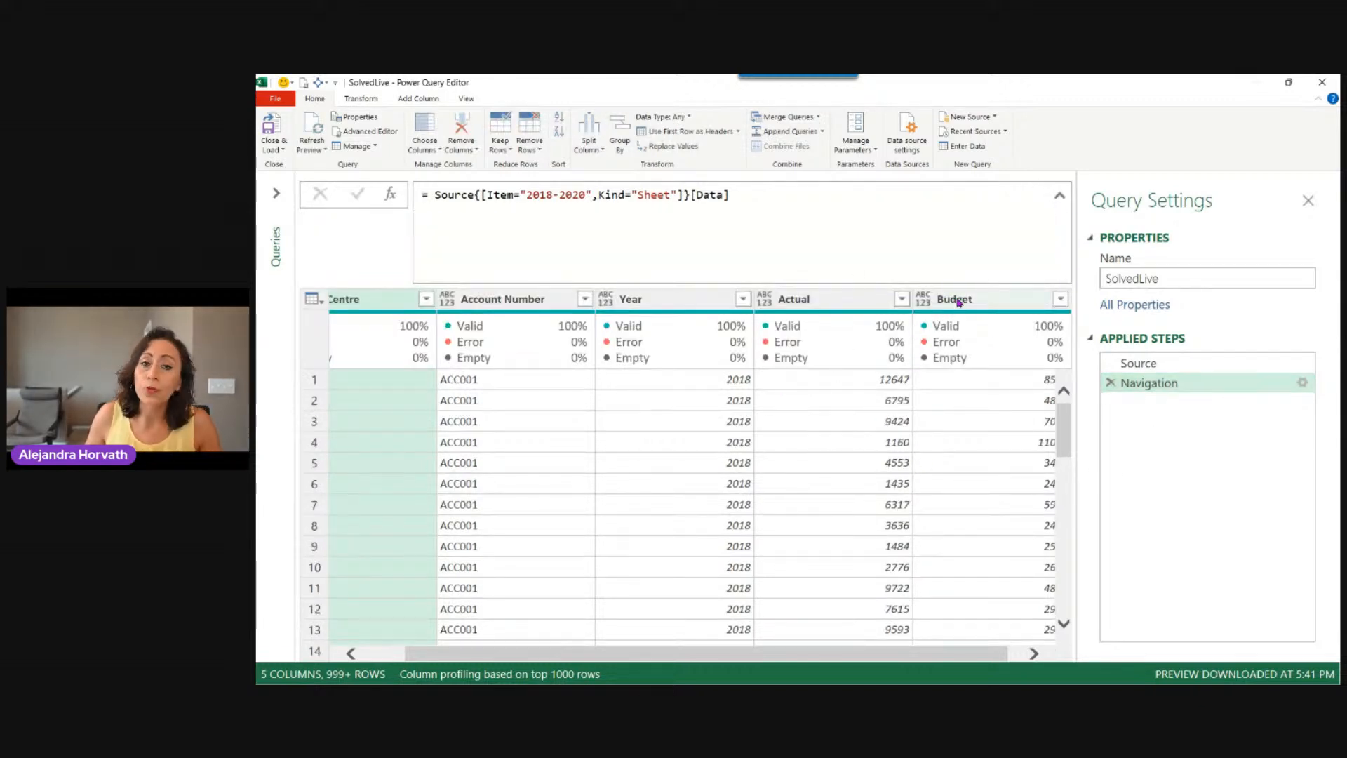
click(972, 301)
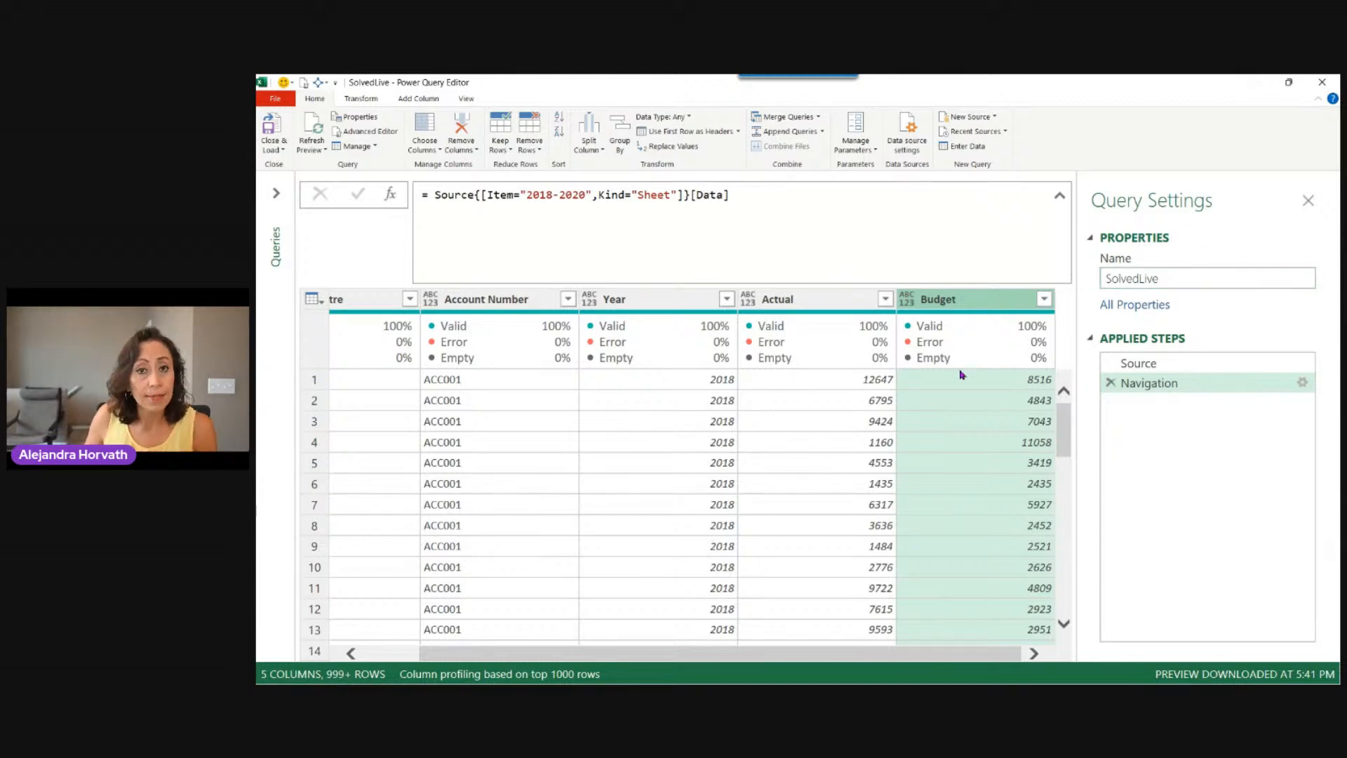
key(Delete)
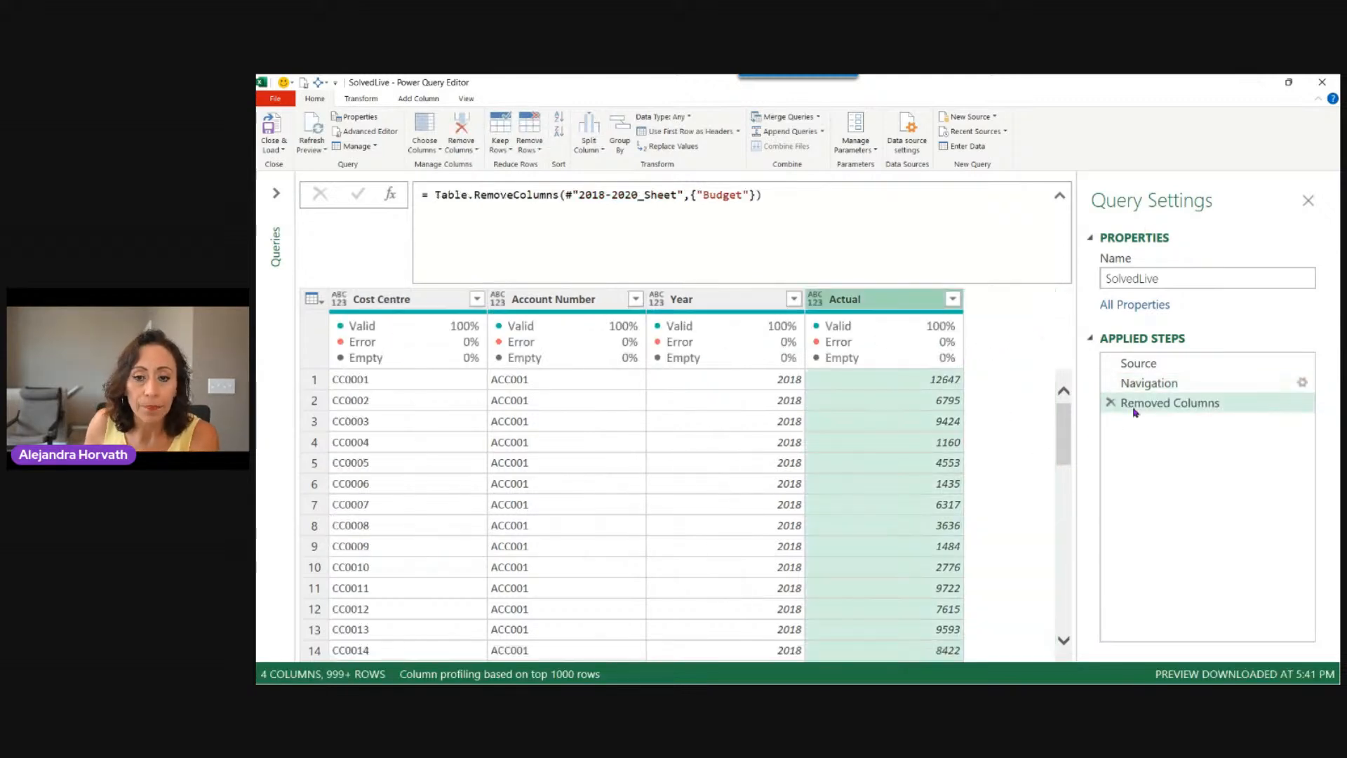
Rename the column removal step as RemovedBudget
click(1181, 402)
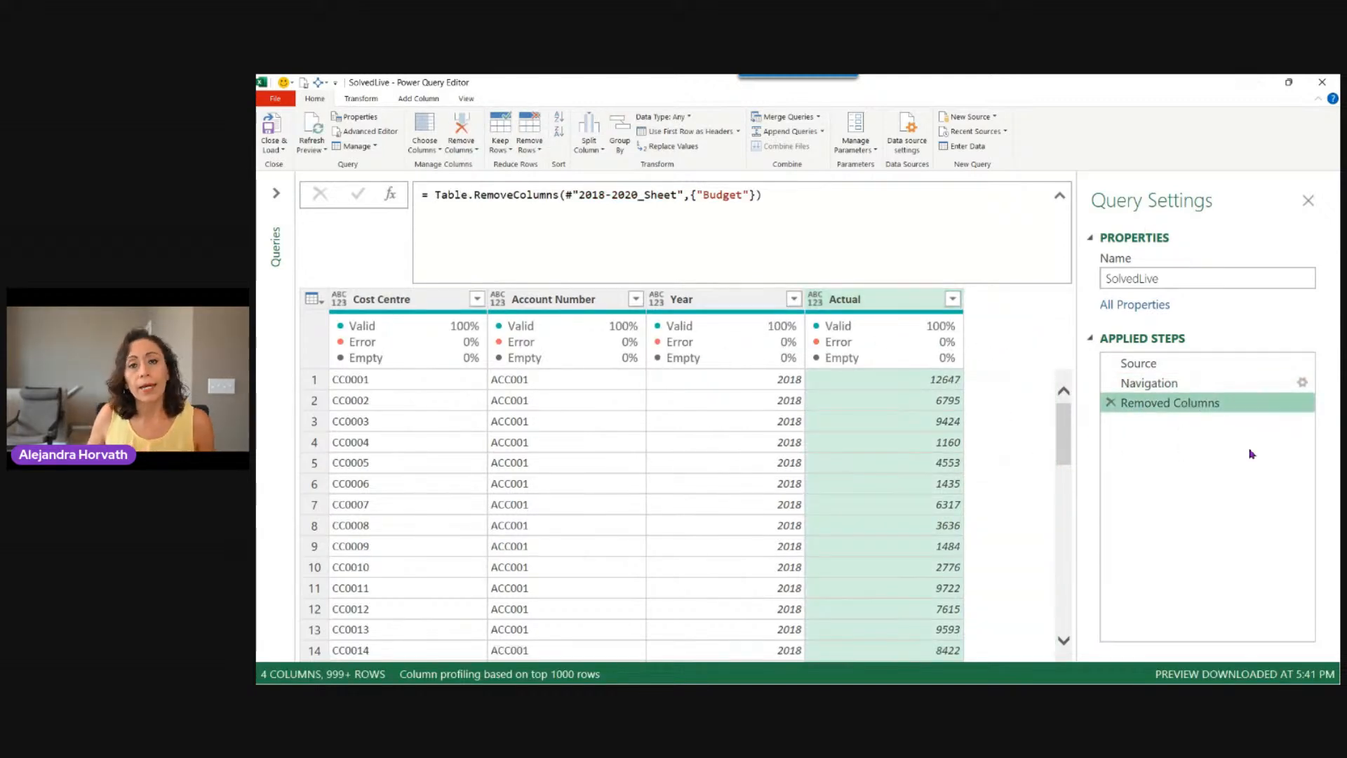
key(F2)
key(End)
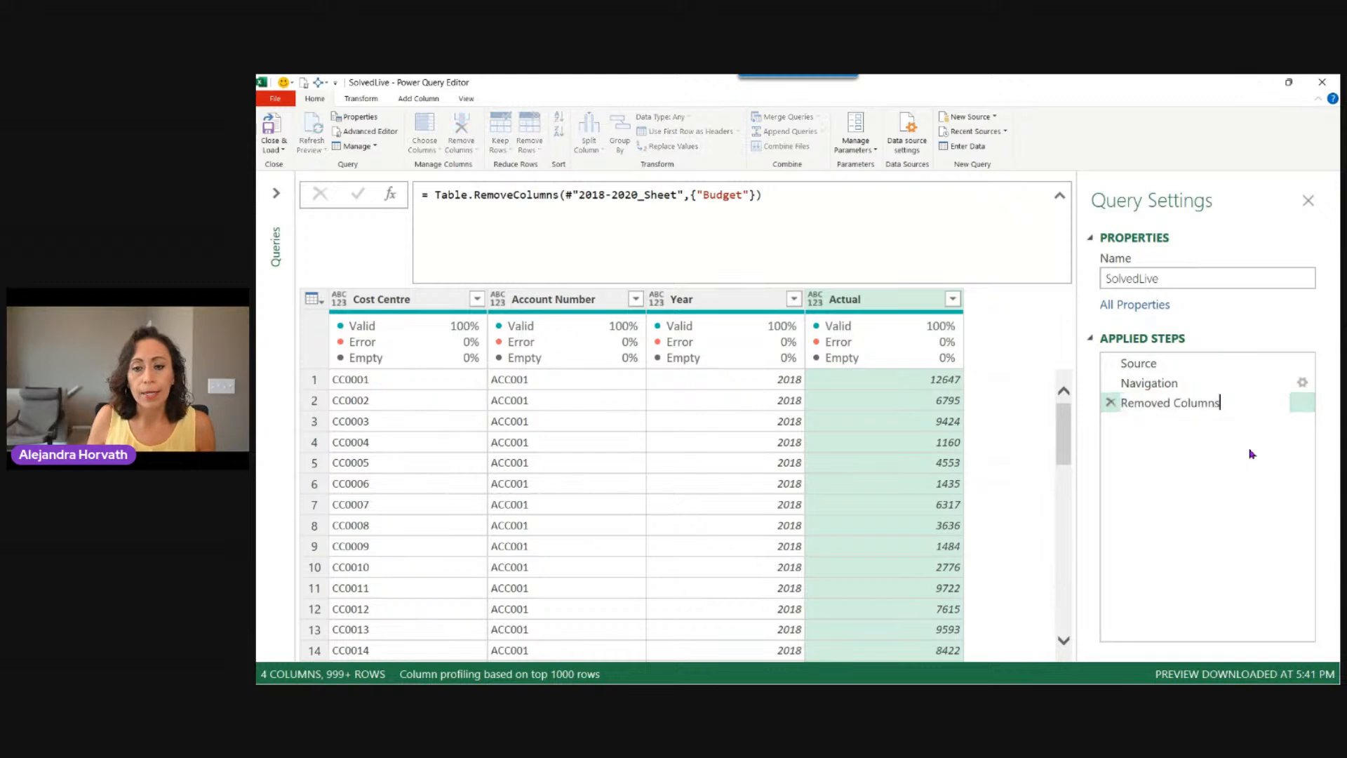
key(BackSpace)
key(BackSpace)
key(BackSpace)
text(Budget)
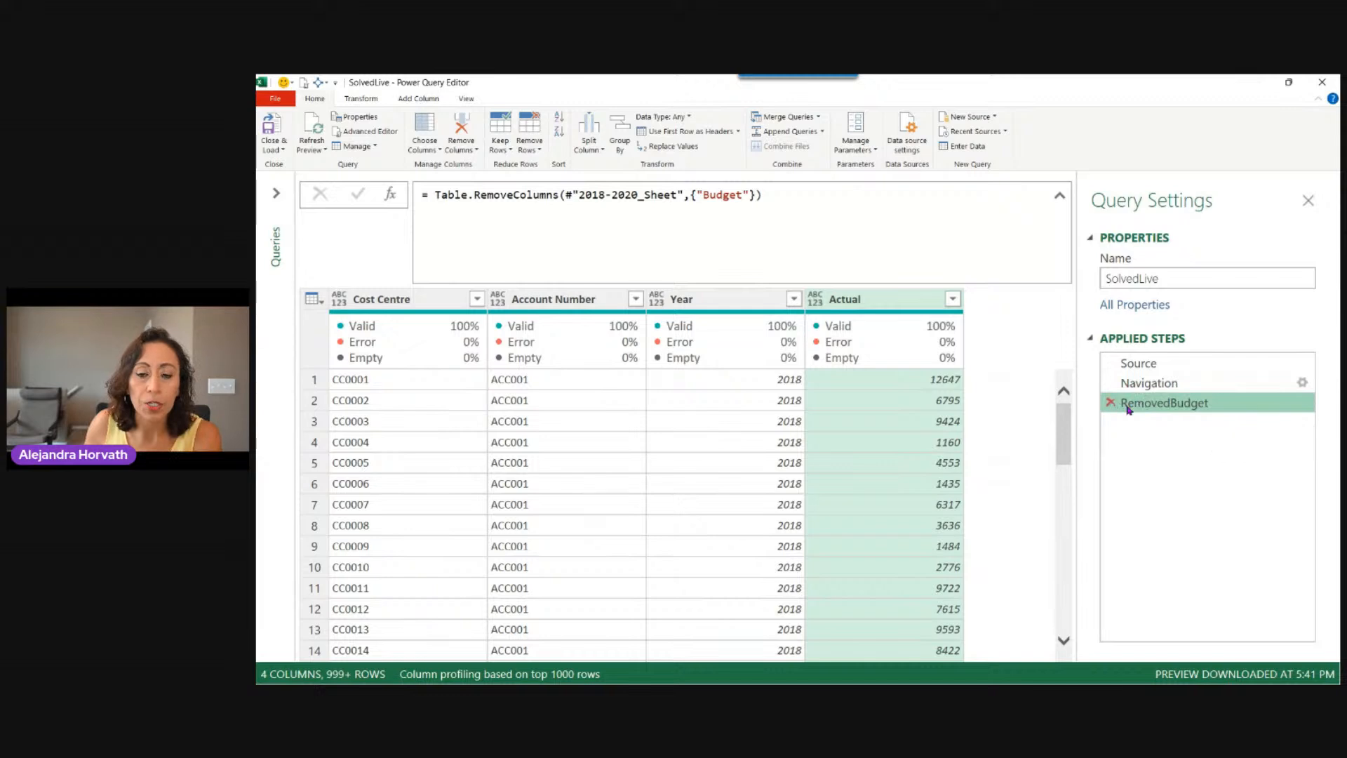
Start a new Excel workbook query on the DimTables file in the Connecting Reports folder
click(419, 301)
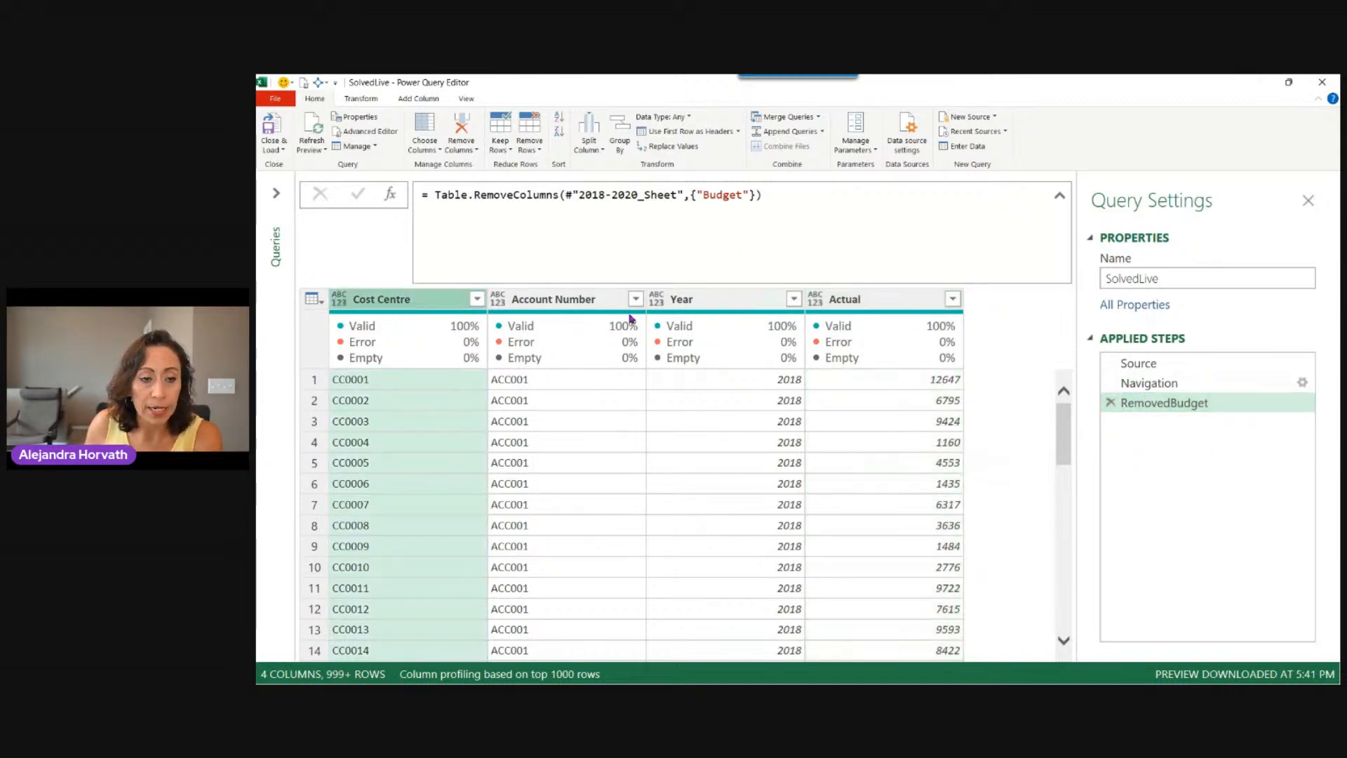
click(276, 193)
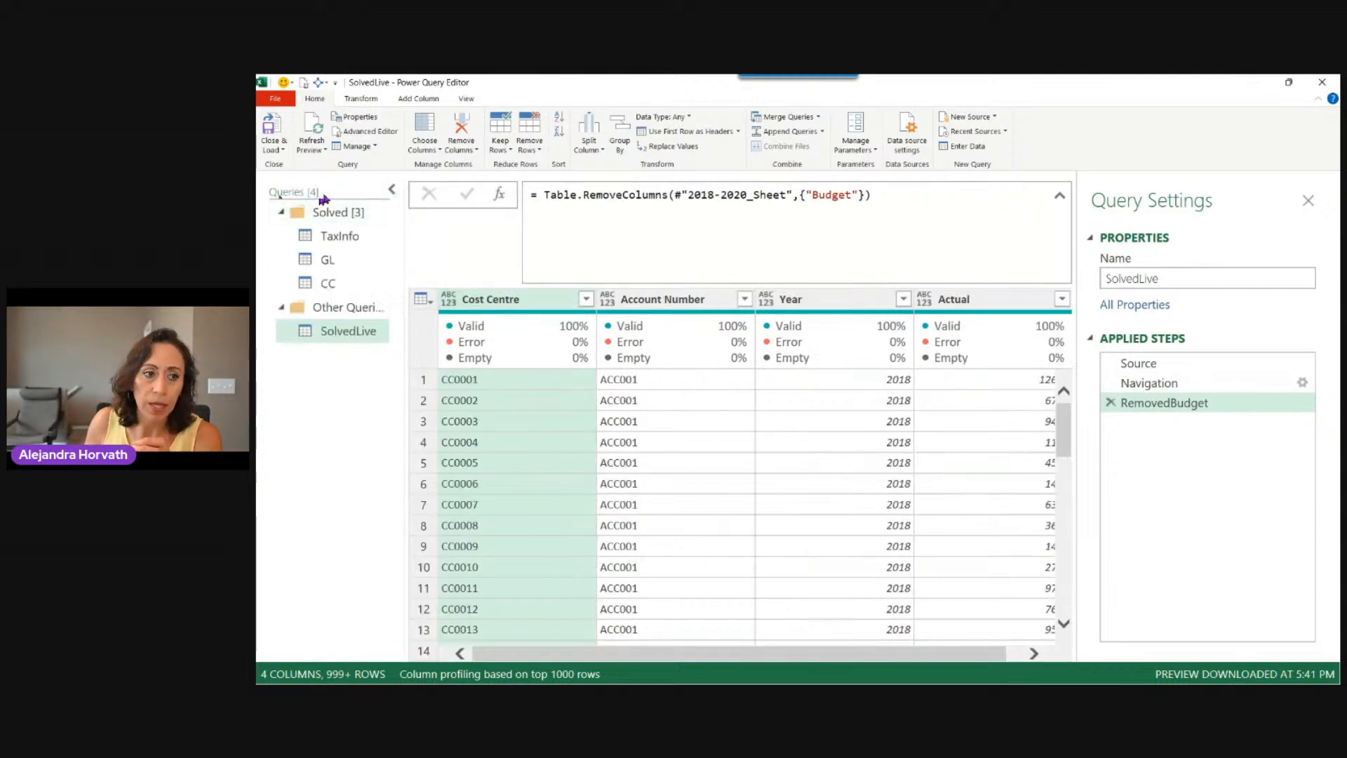
right_click(337, 385)
mouse_move(357, 347)
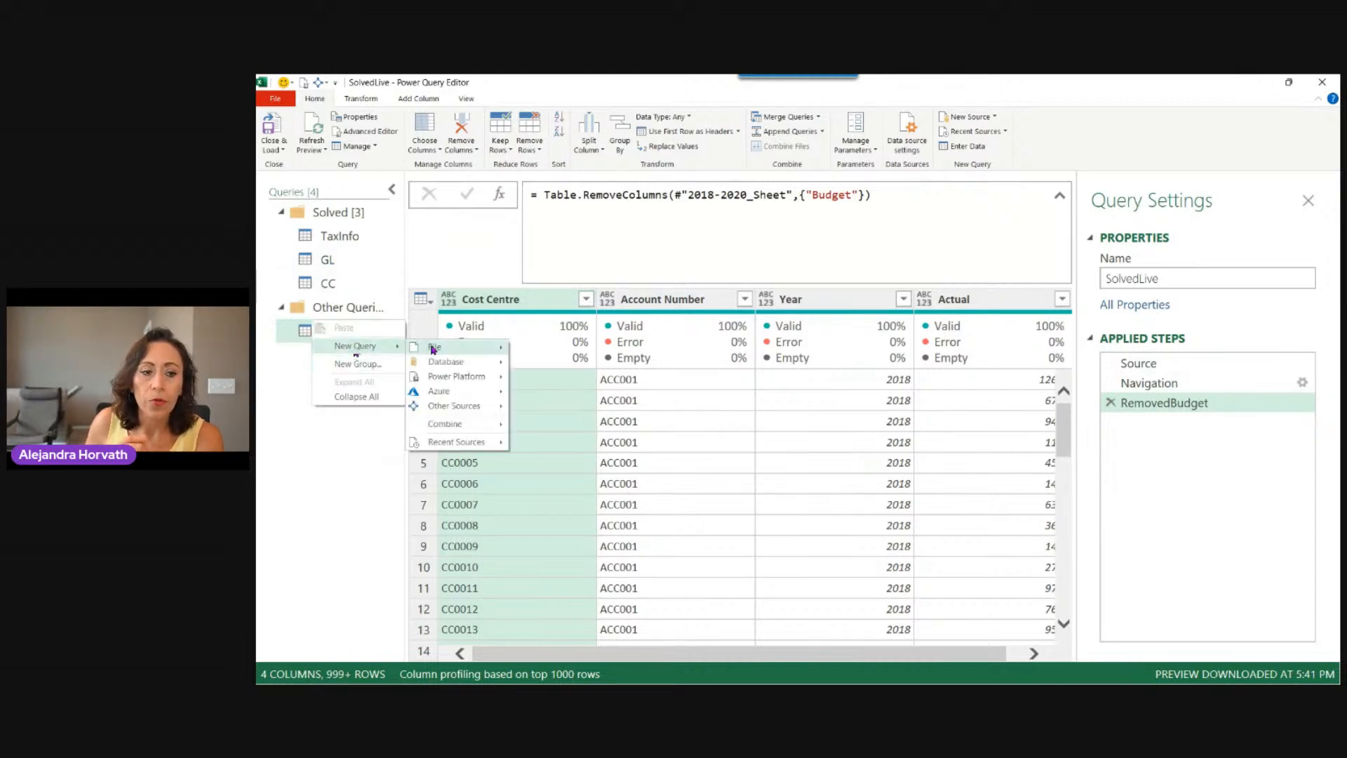
mouse_move(453, 348)
click(535, 350)
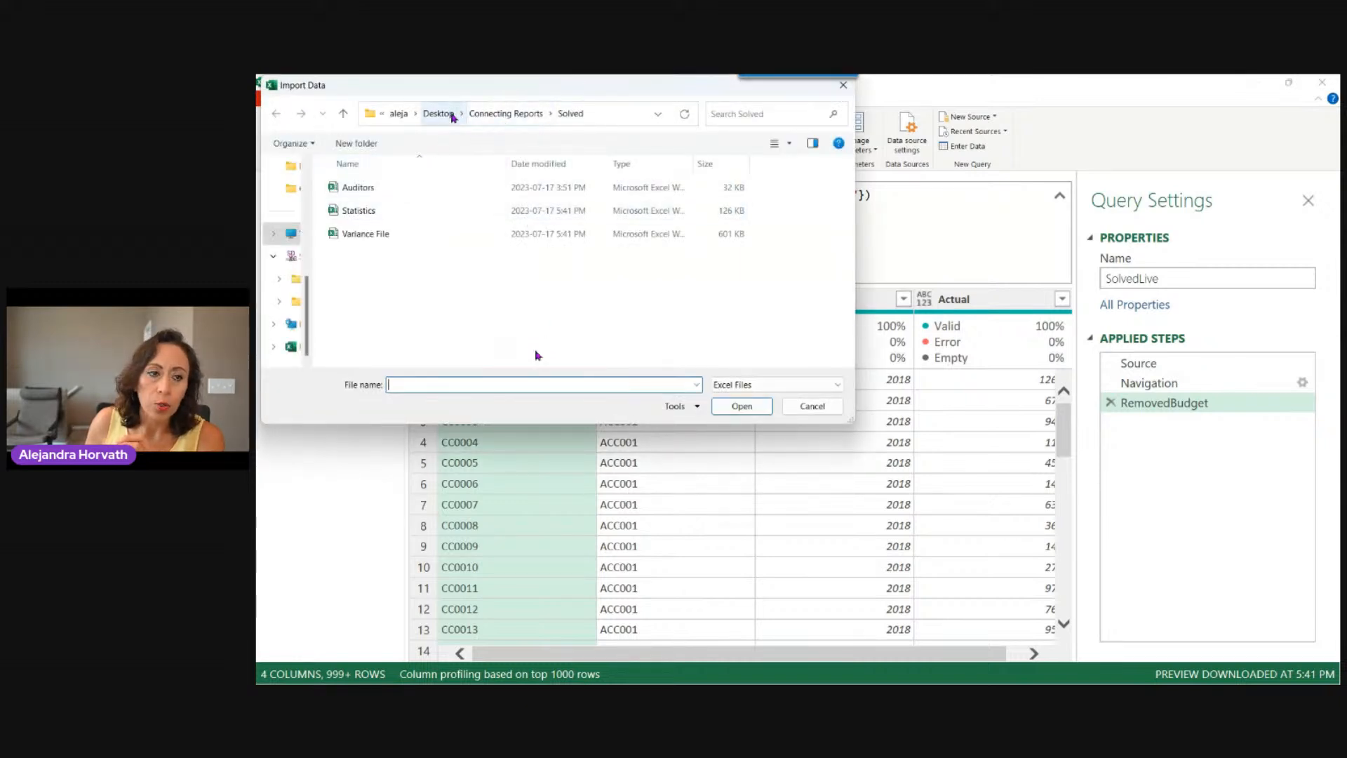
click(493, 116)
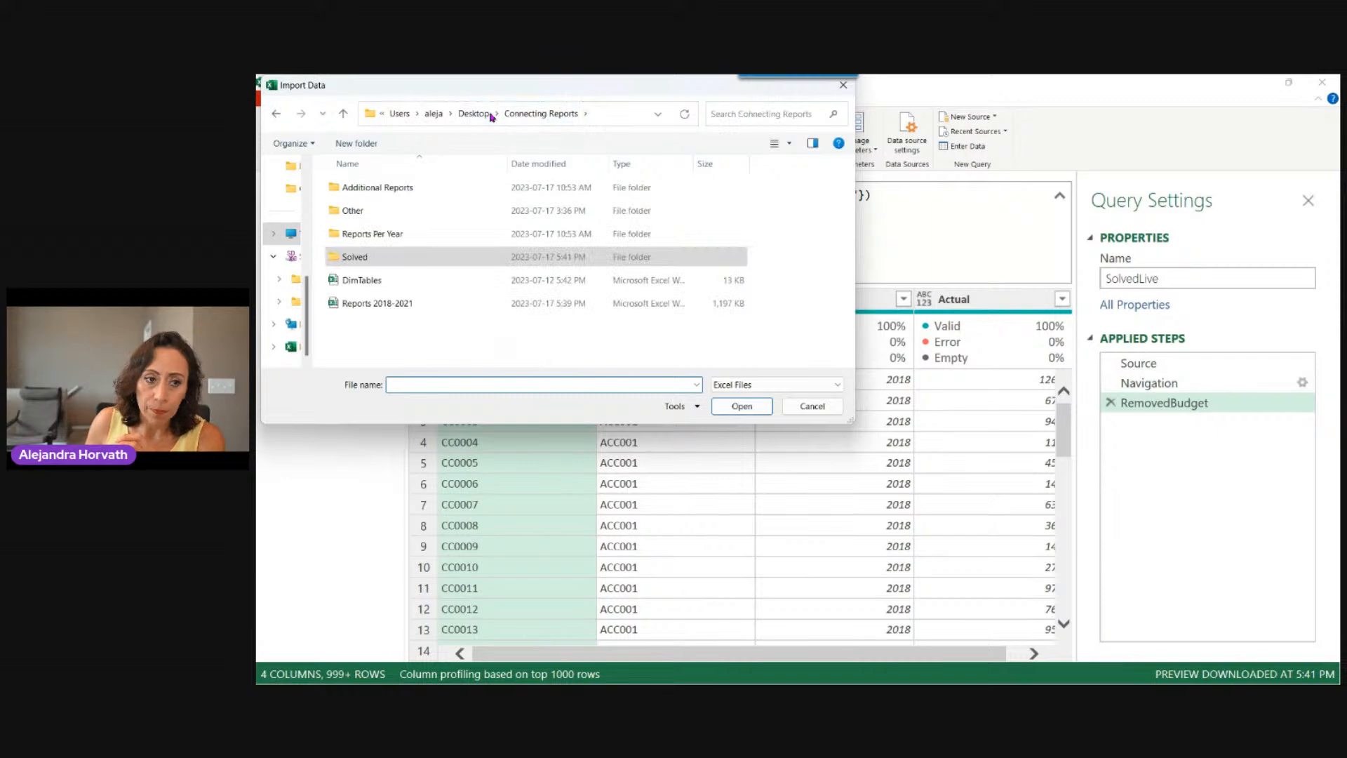
click(435, 281)
double_click(436, 281)
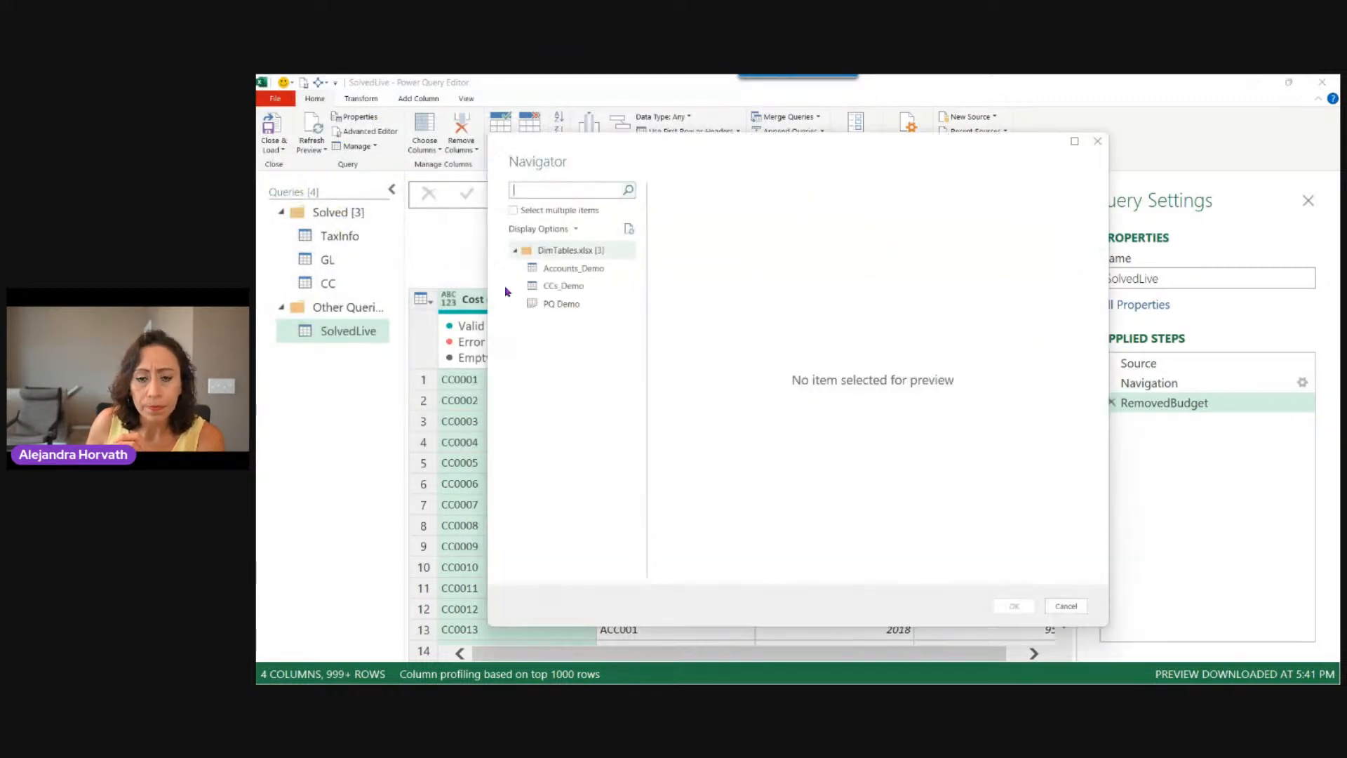
Import both the Accounts_Demo and CCs_Demo tables from DimTables.xlsx as separate queries
click(560, 272)
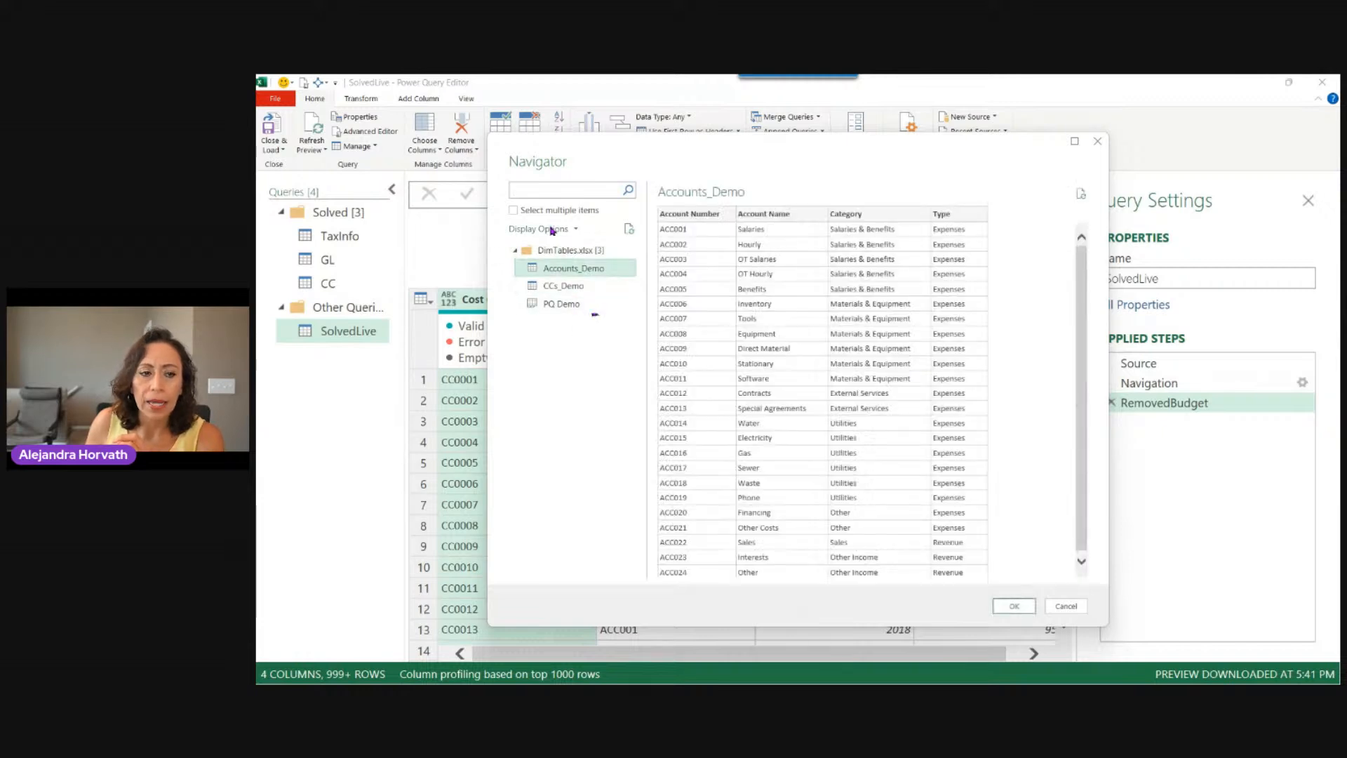
click(513, 211)
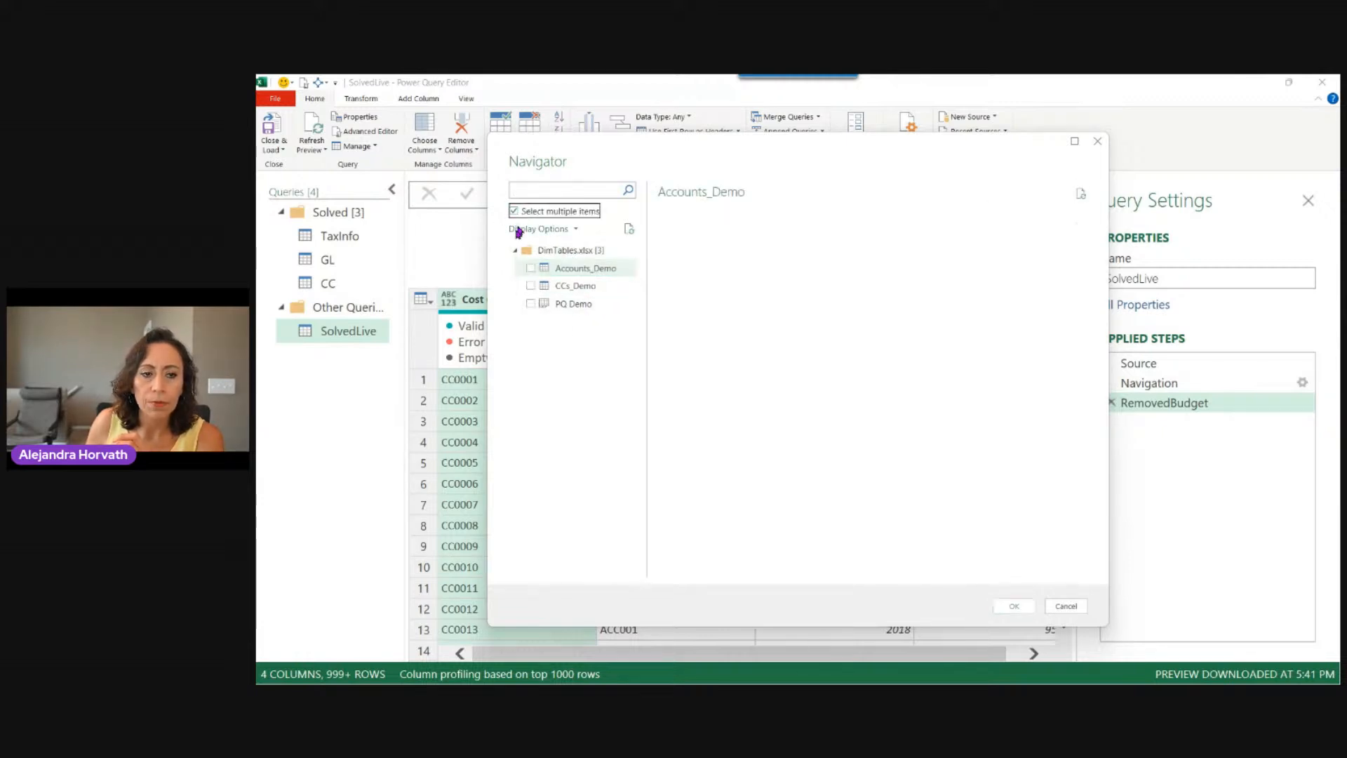
click(535, 270)
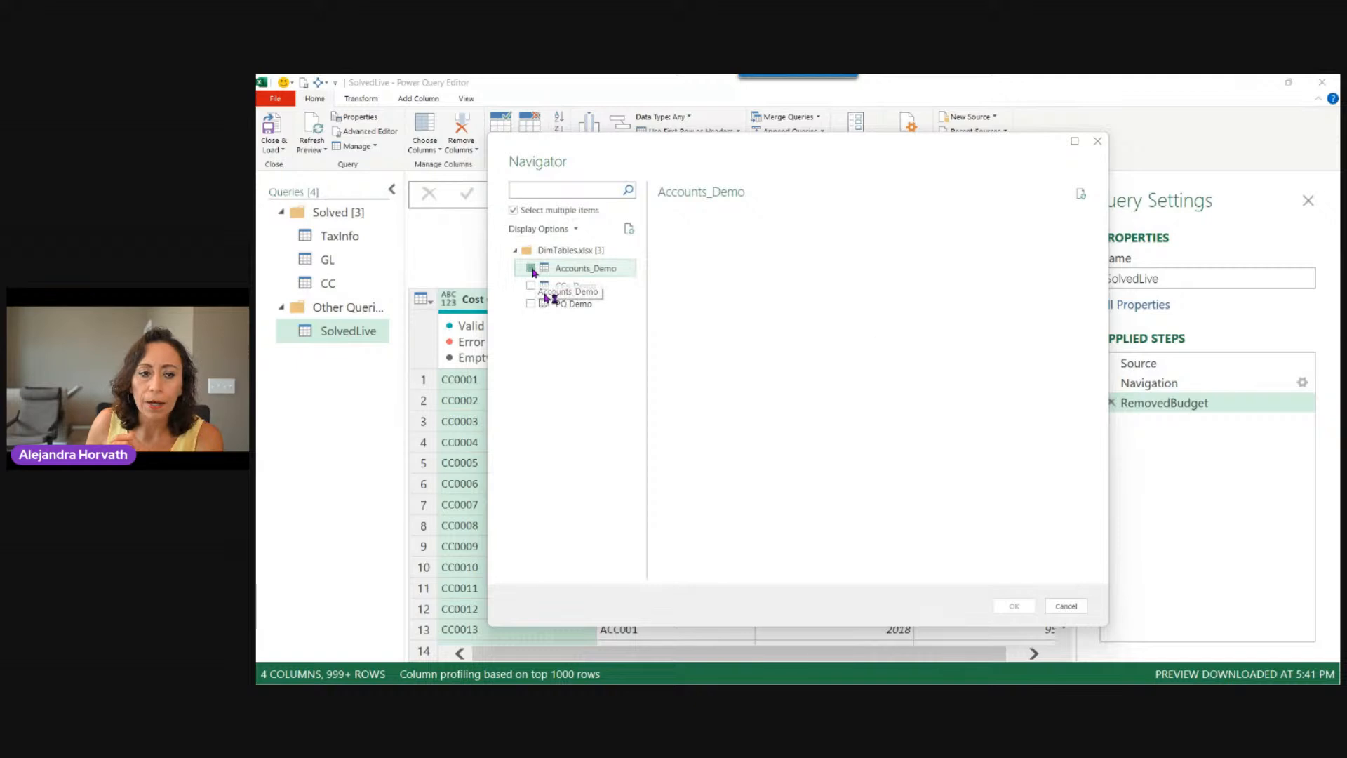
click(532, 287)
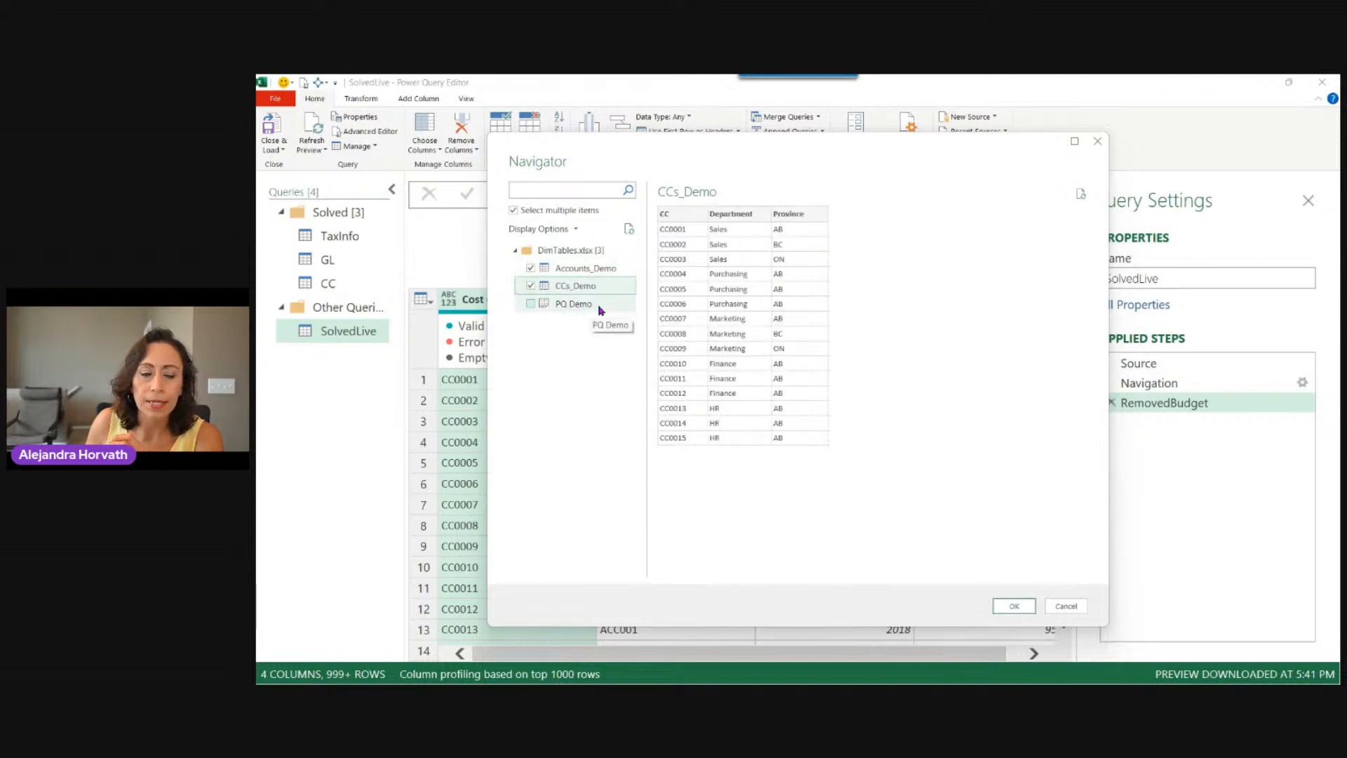
click(1015, 606)
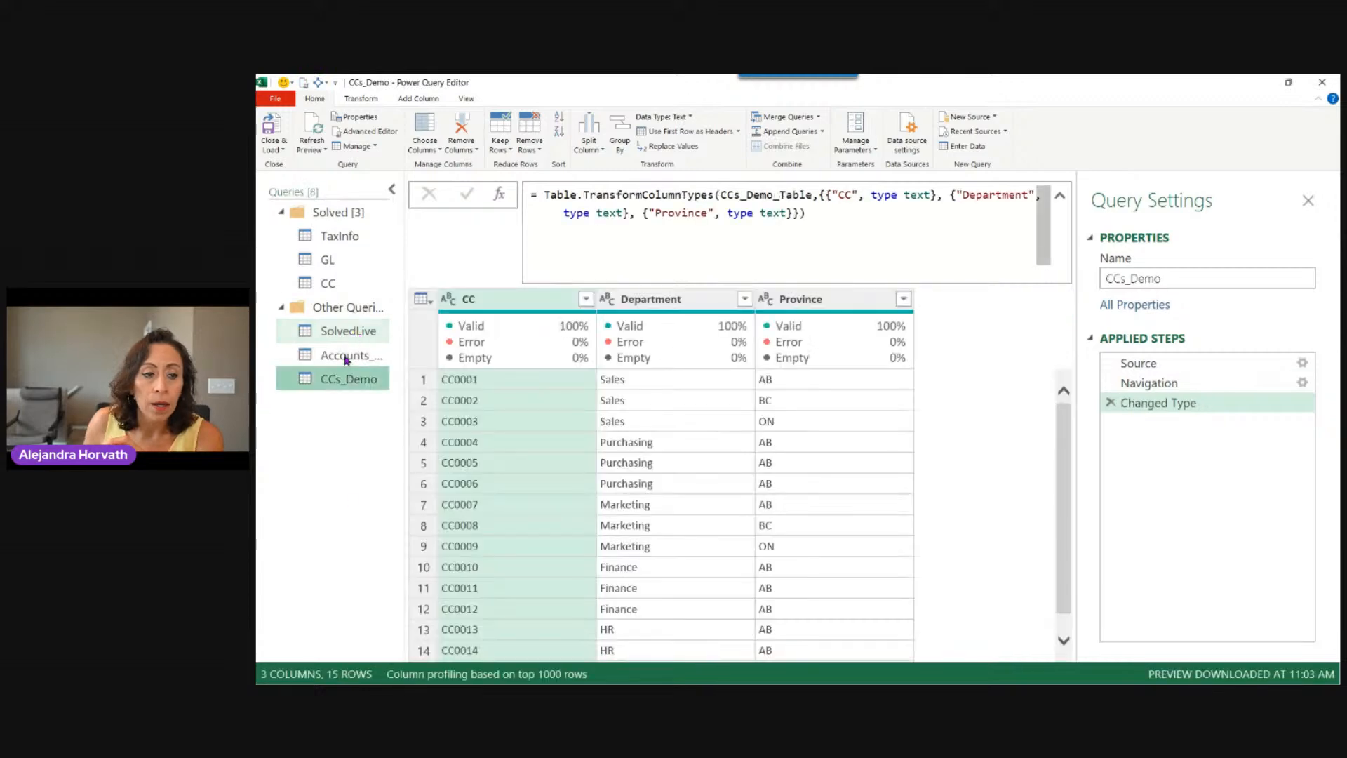
Review the columns and rows of the imported Accounts_Demo and CCs_Demo queries
click(344, 363)
click(352, 380)
click(359, 358)
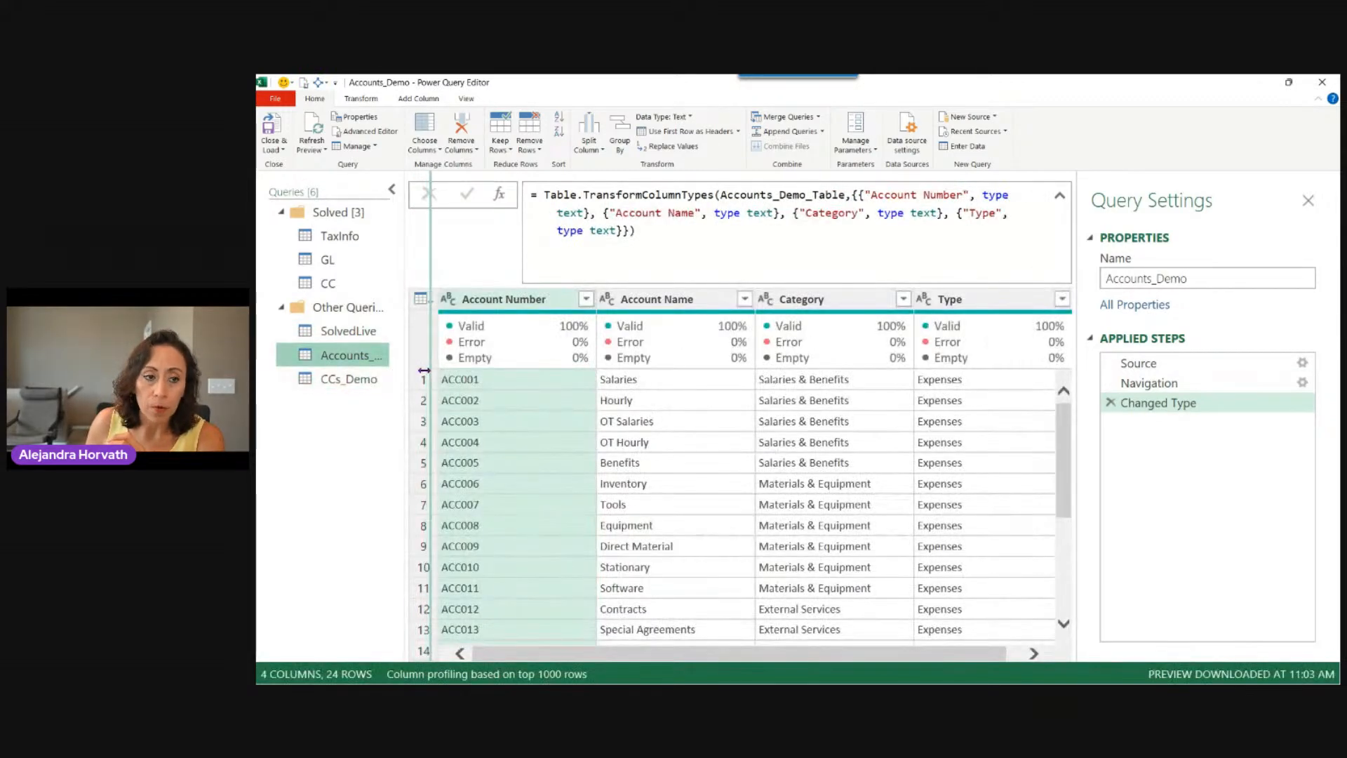
click(360, 381)
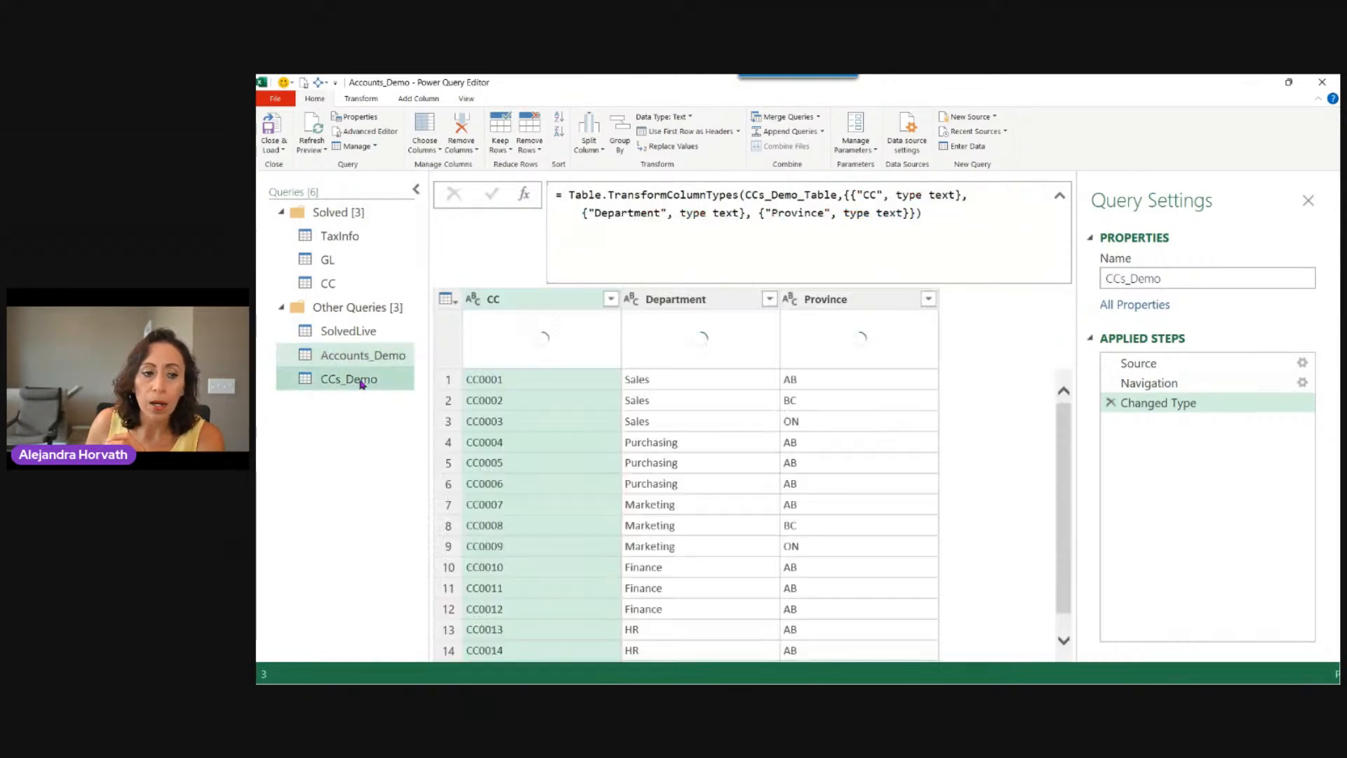
click(362, 355)
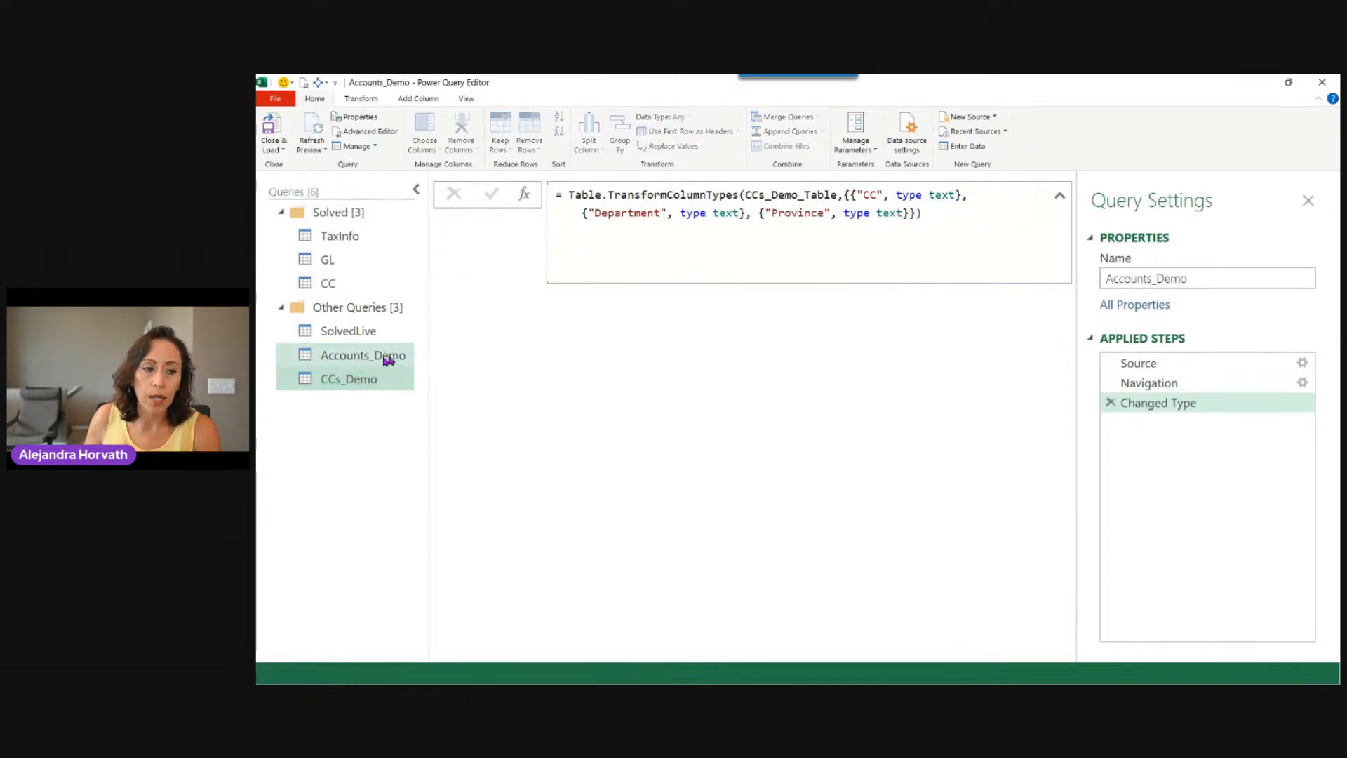
mouse_move(549, 348)
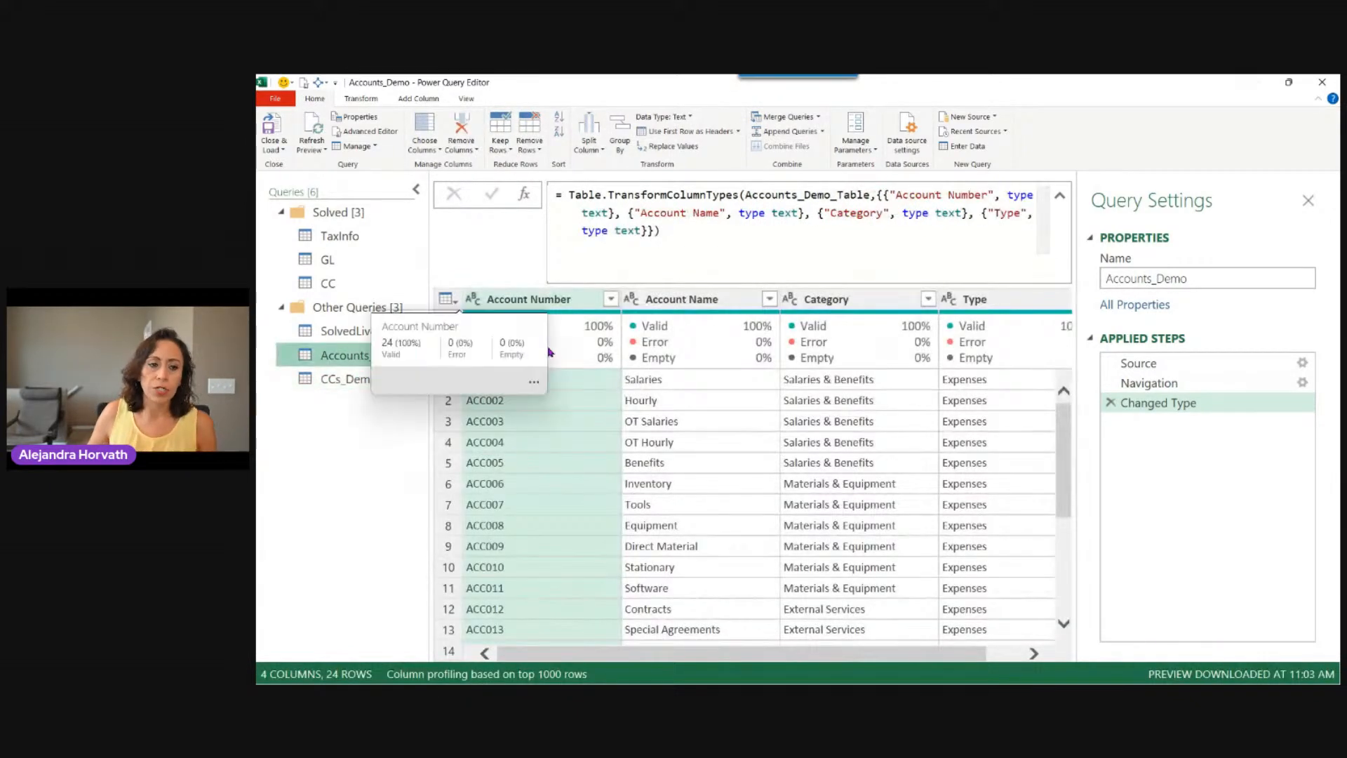
Rename the Accounts_Demo query as GLAccounts
double_click(337, 356)
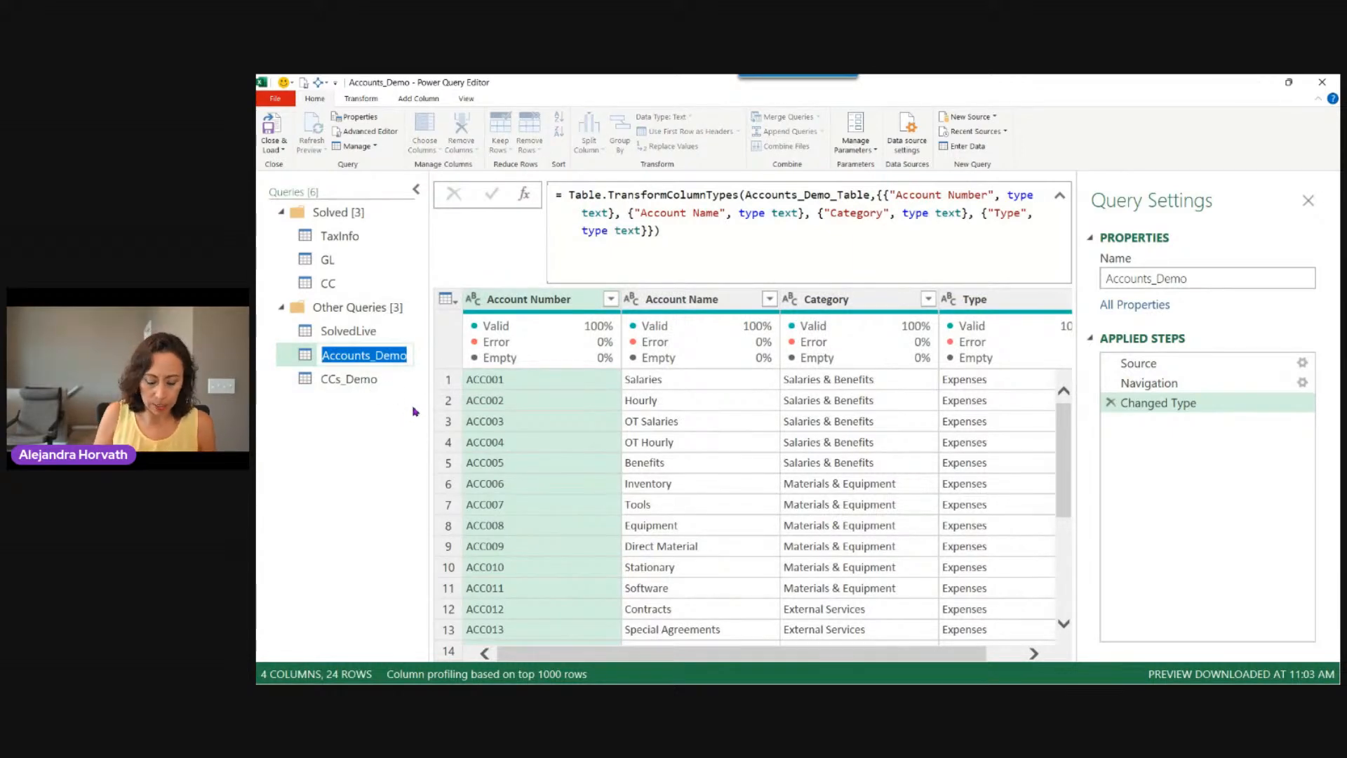
text(H)
key(BackSpace)
key(BackSpace)
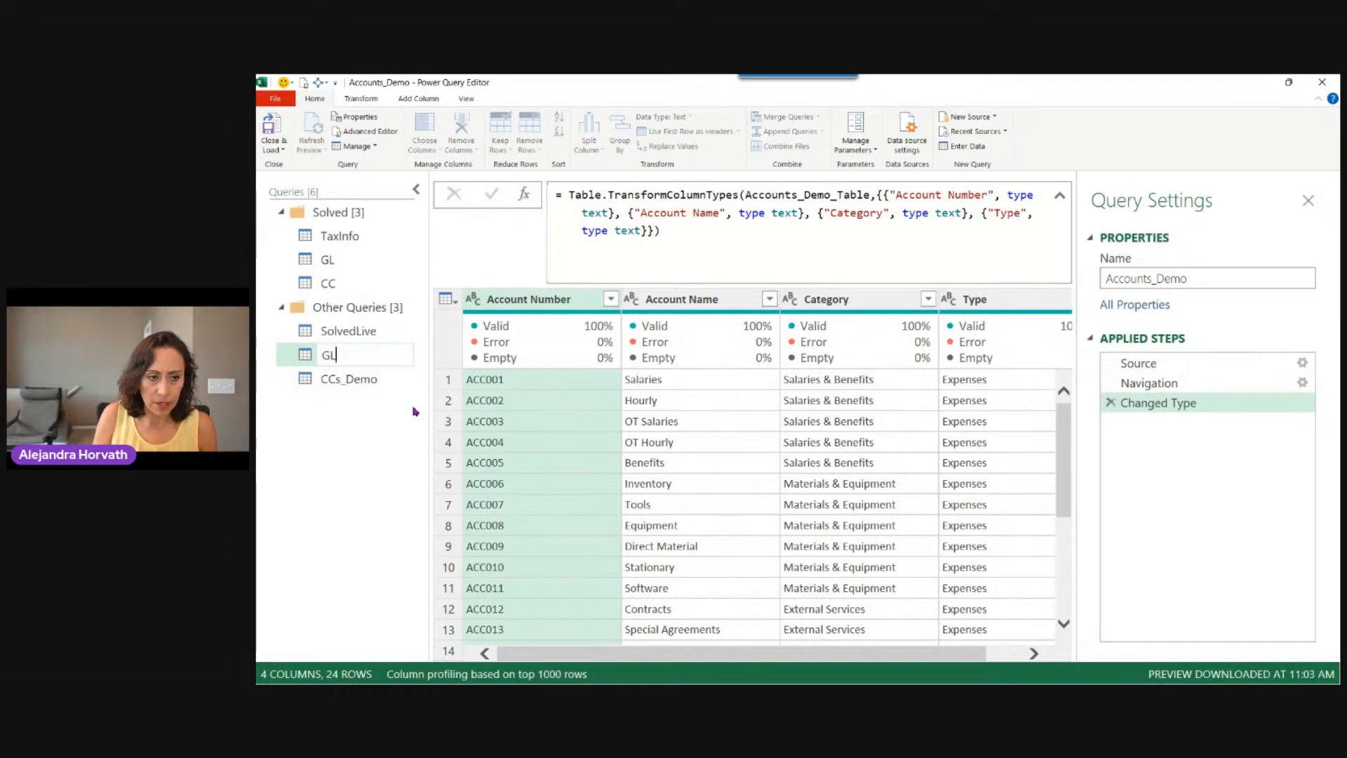
text(GLAccounts)
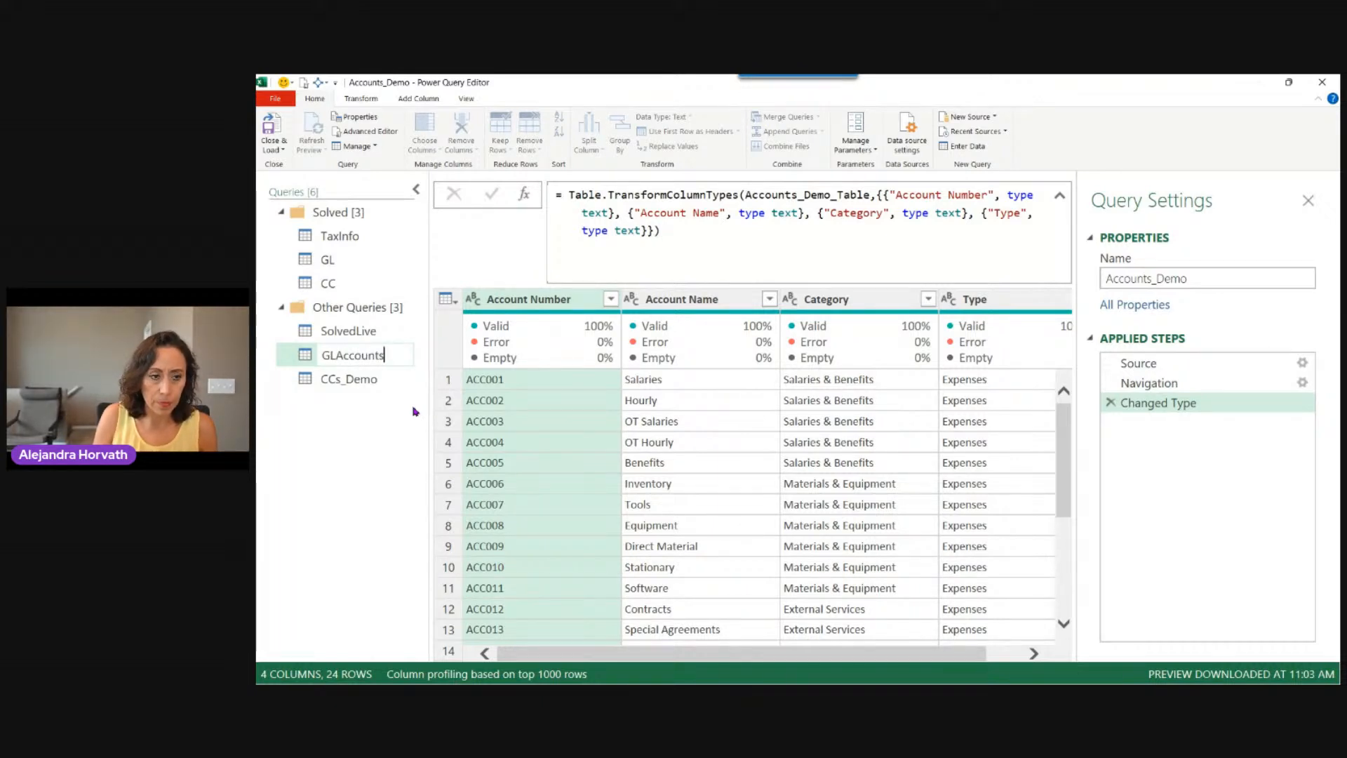
key(Return)
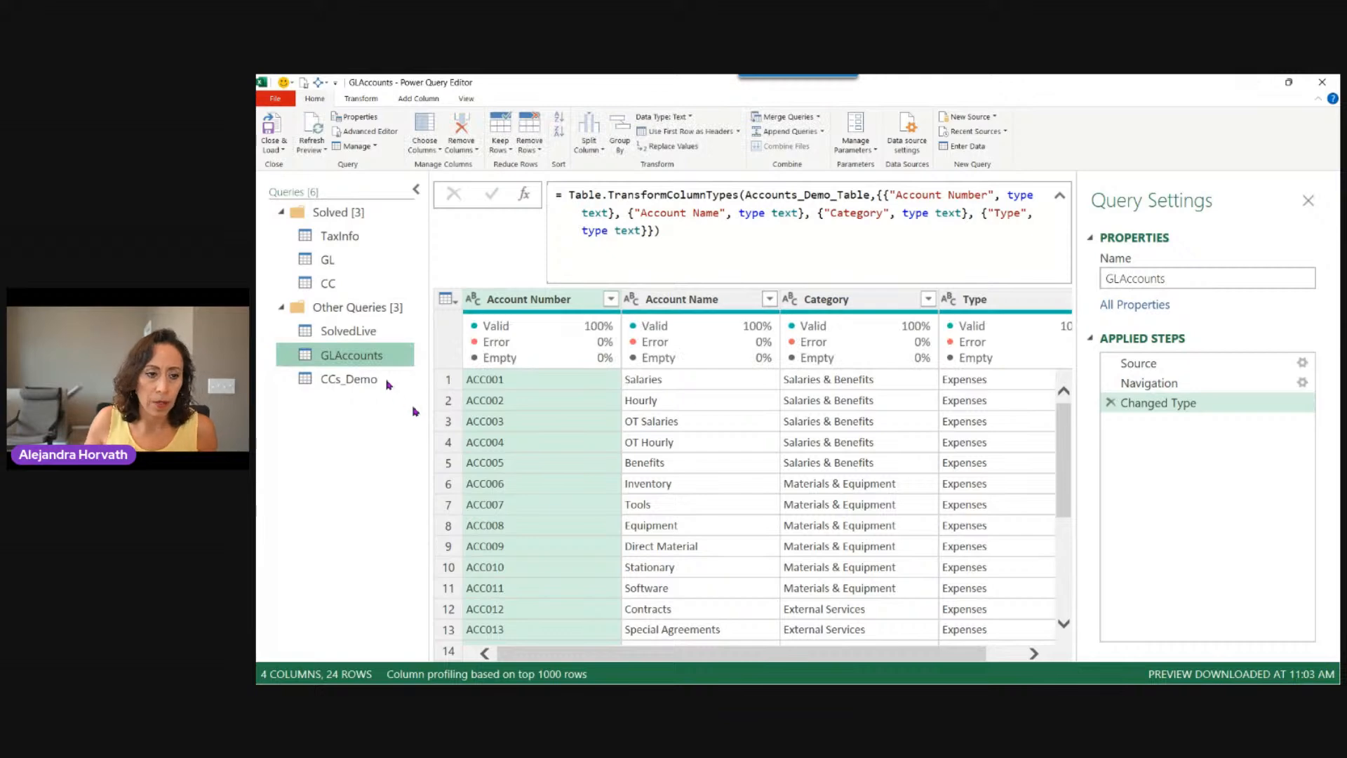
Rename the CCs_Demo query as CostCtrs
double_click(385, 379)
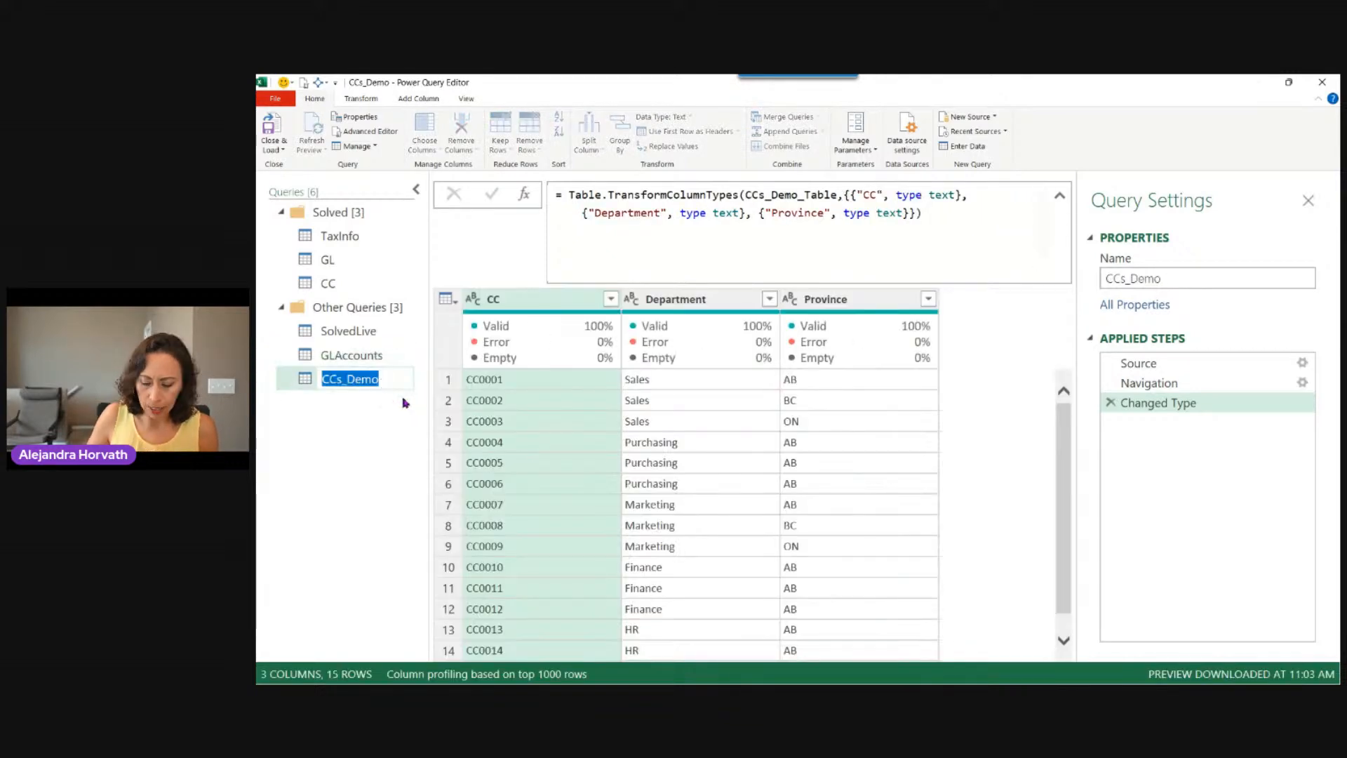
text(Co)
text(stCen)
key(BackSpace)
key(BackSpace)
text(t)
key(Return)
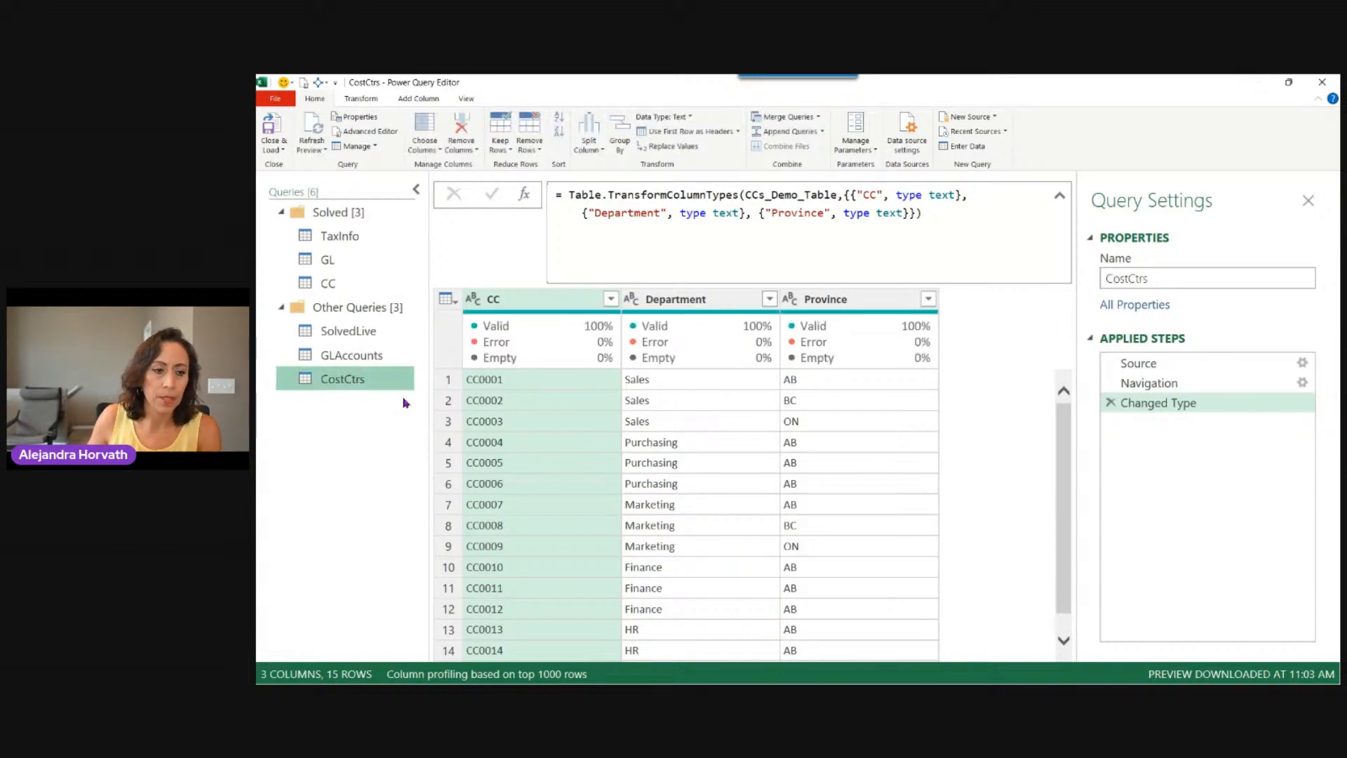
Examine the SolvedLive data and inspect individual row details in the GLAccounts and CostCtrs lookup tables
click(370, 339)
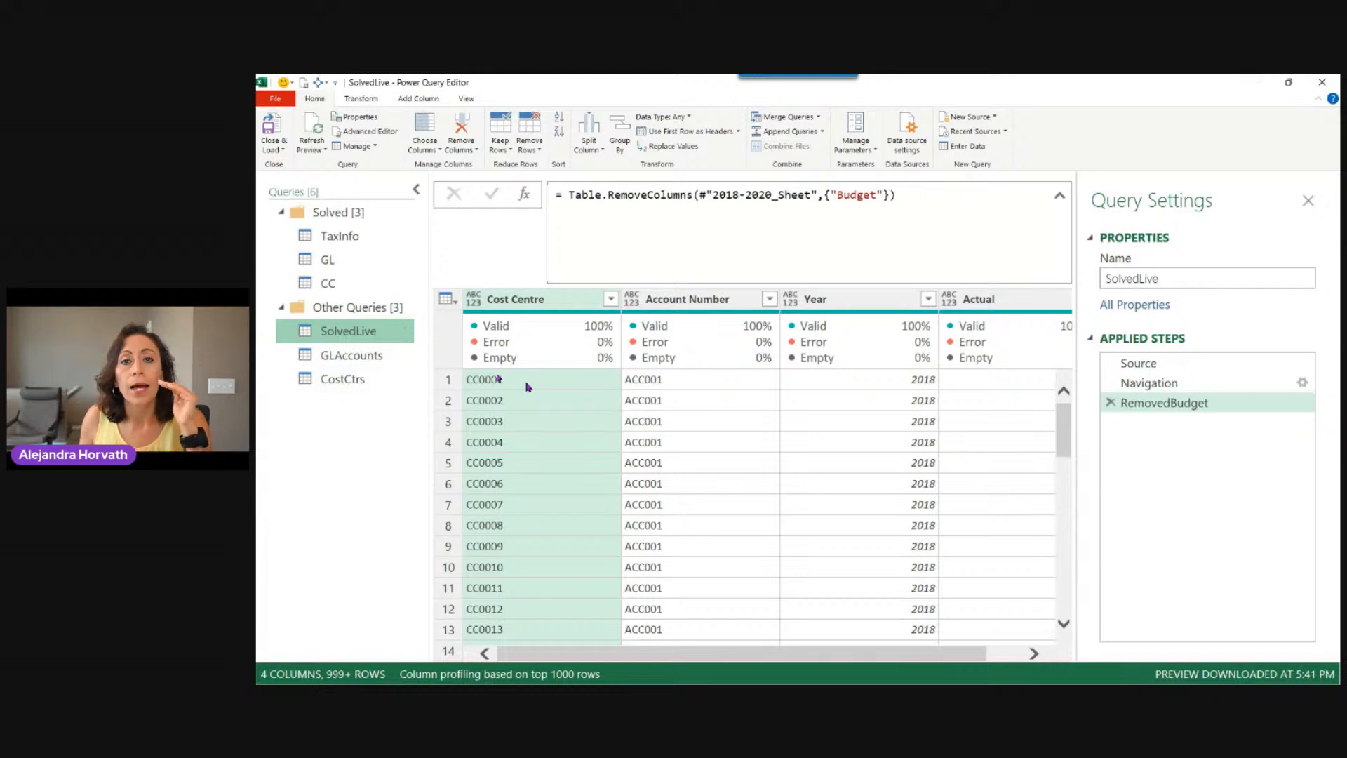
click(410, 360)
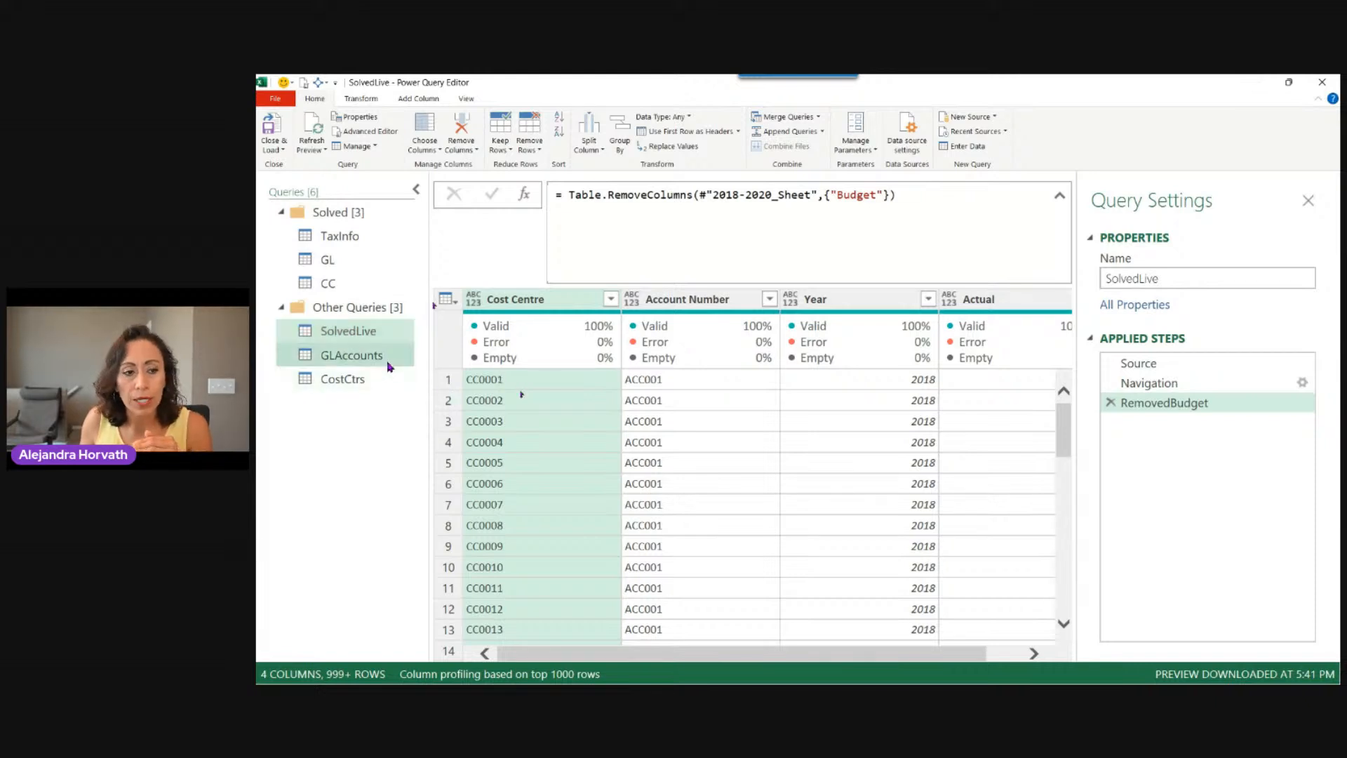
click(539, 383)
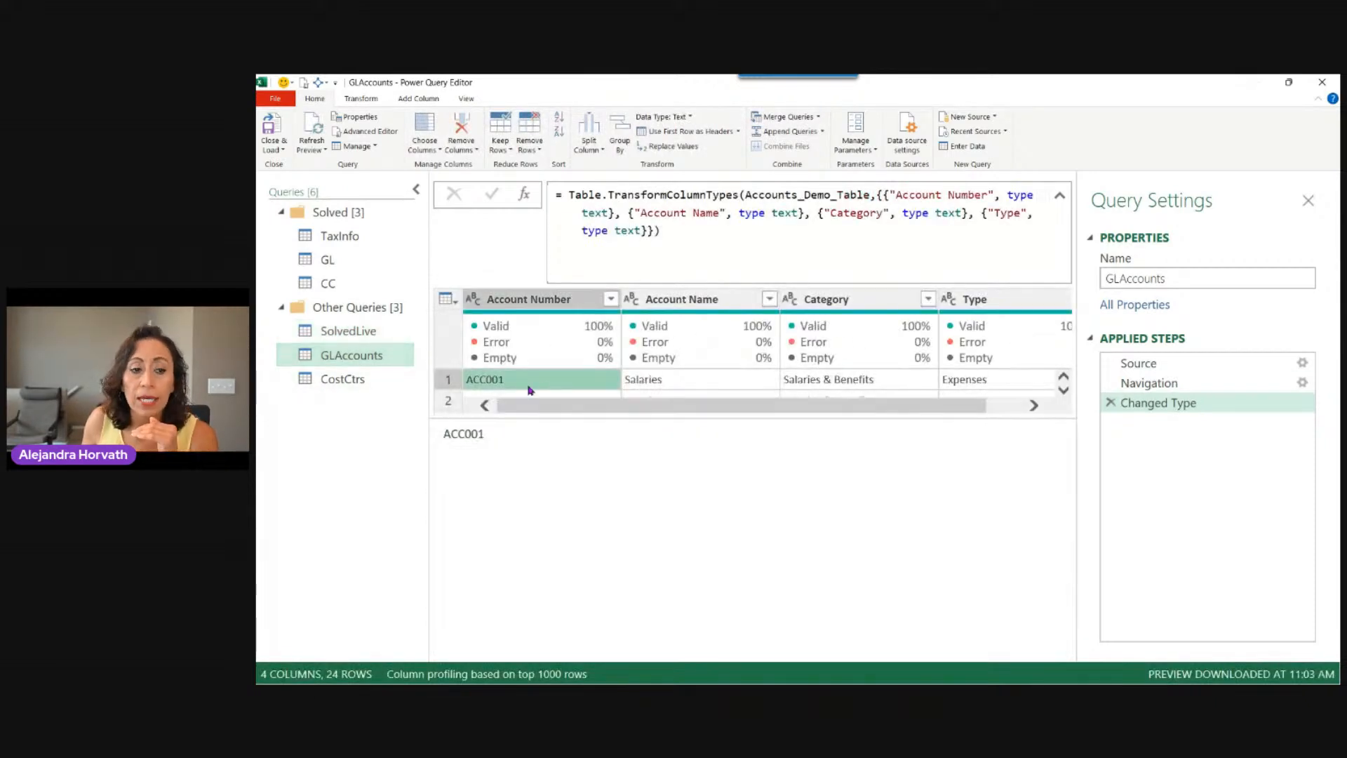
click(441, 384)
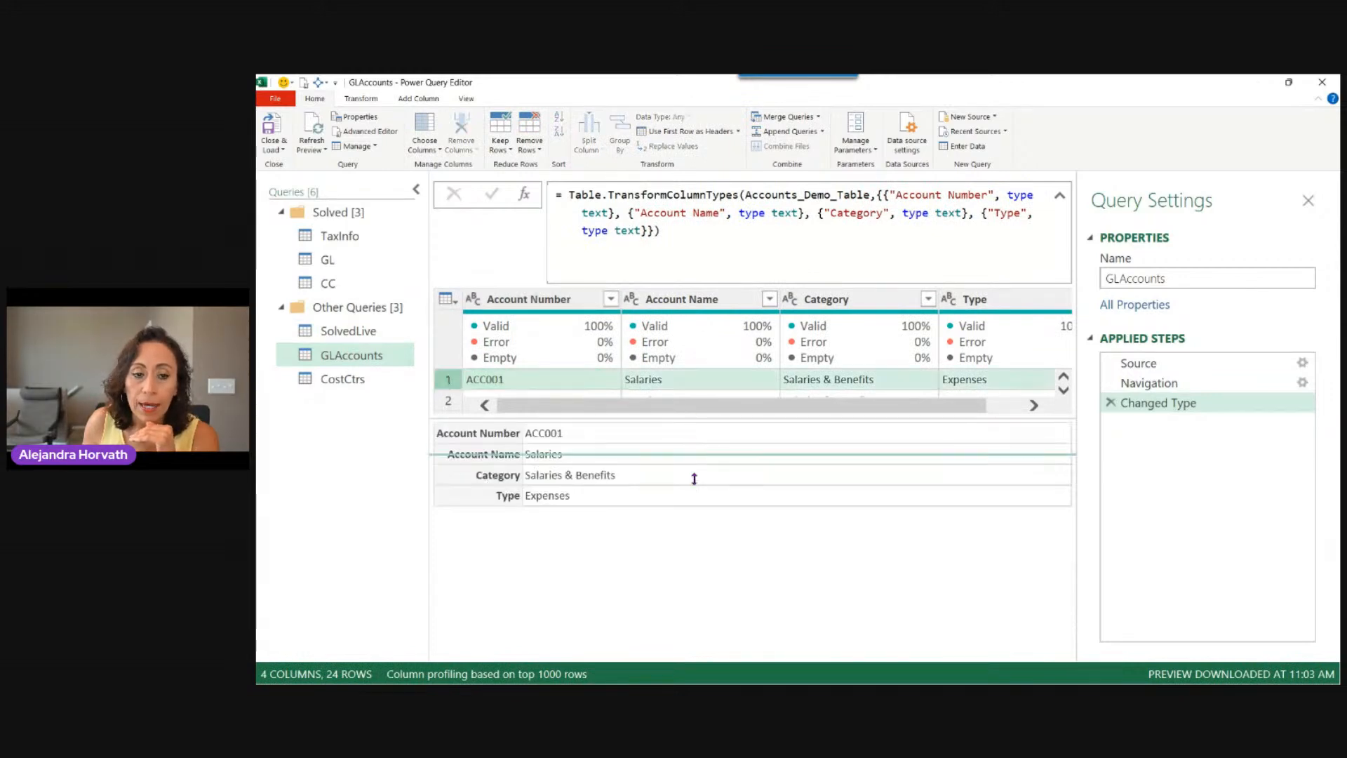
drag(699, 541, 700, 537)
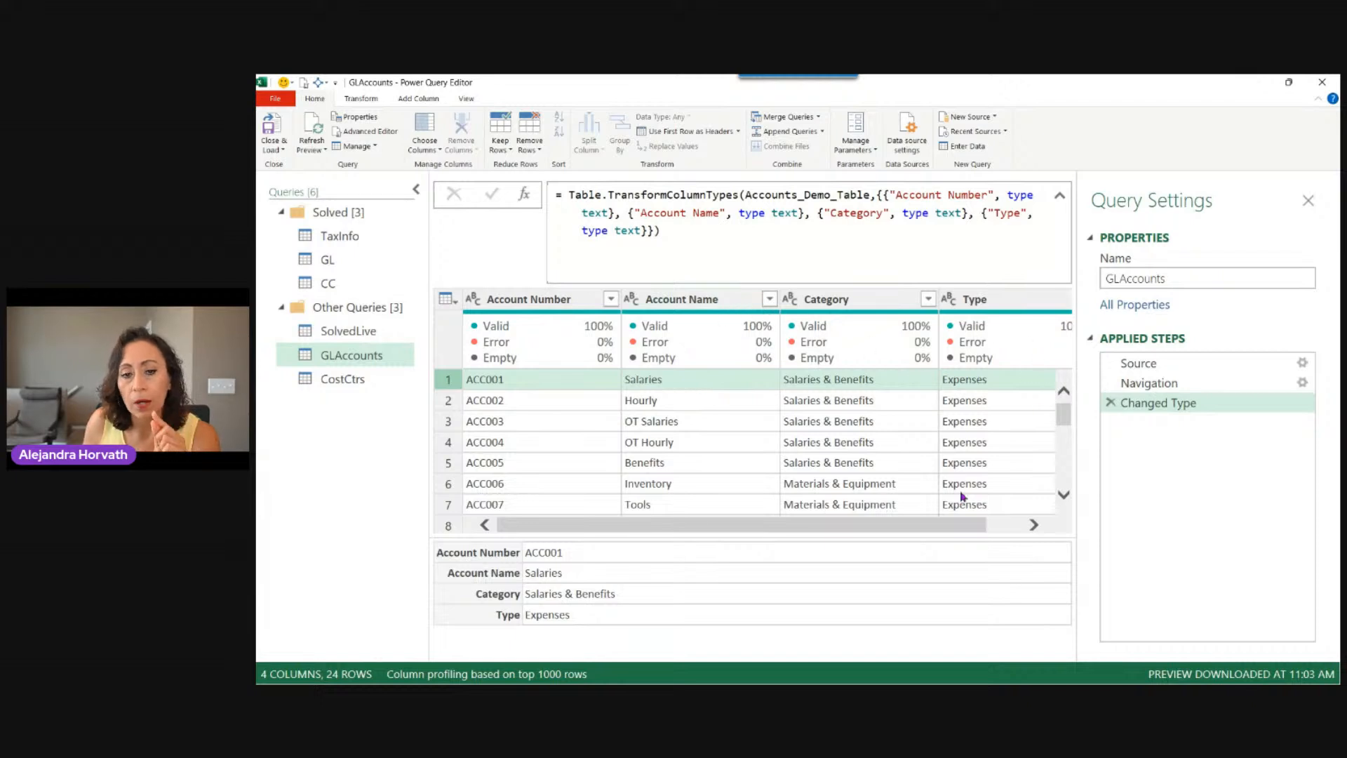
drag(941, 528, 1049, 528)
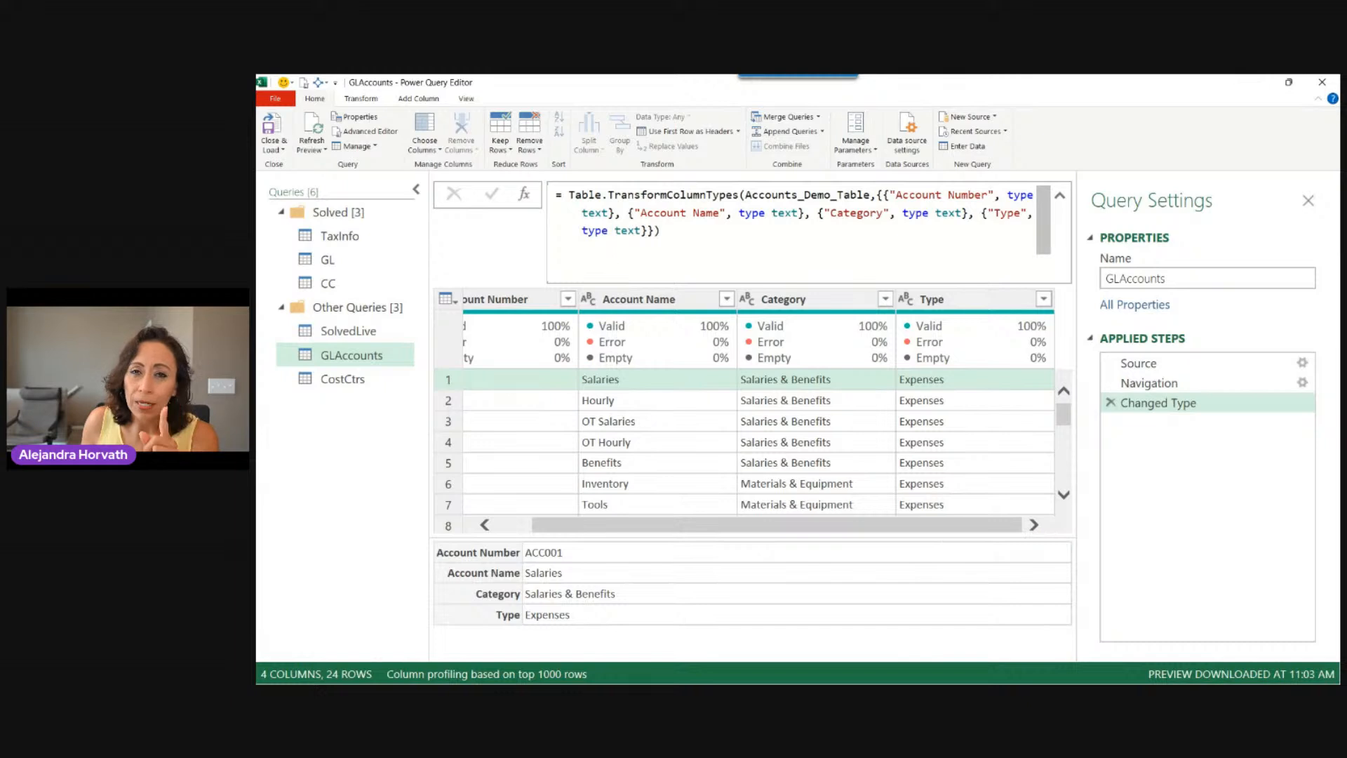
mouse_move(648, 319)
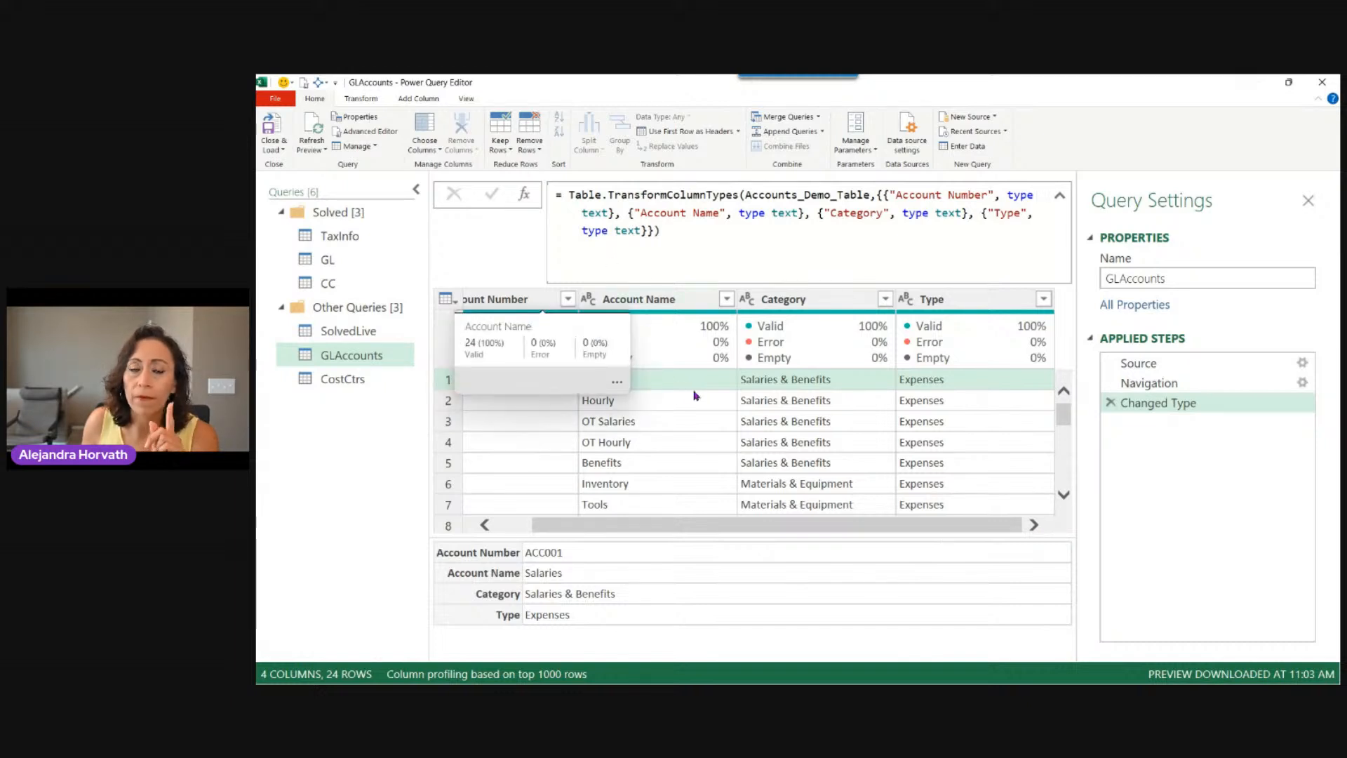
drag(717, 527, 587, 537)
click(452, 405)
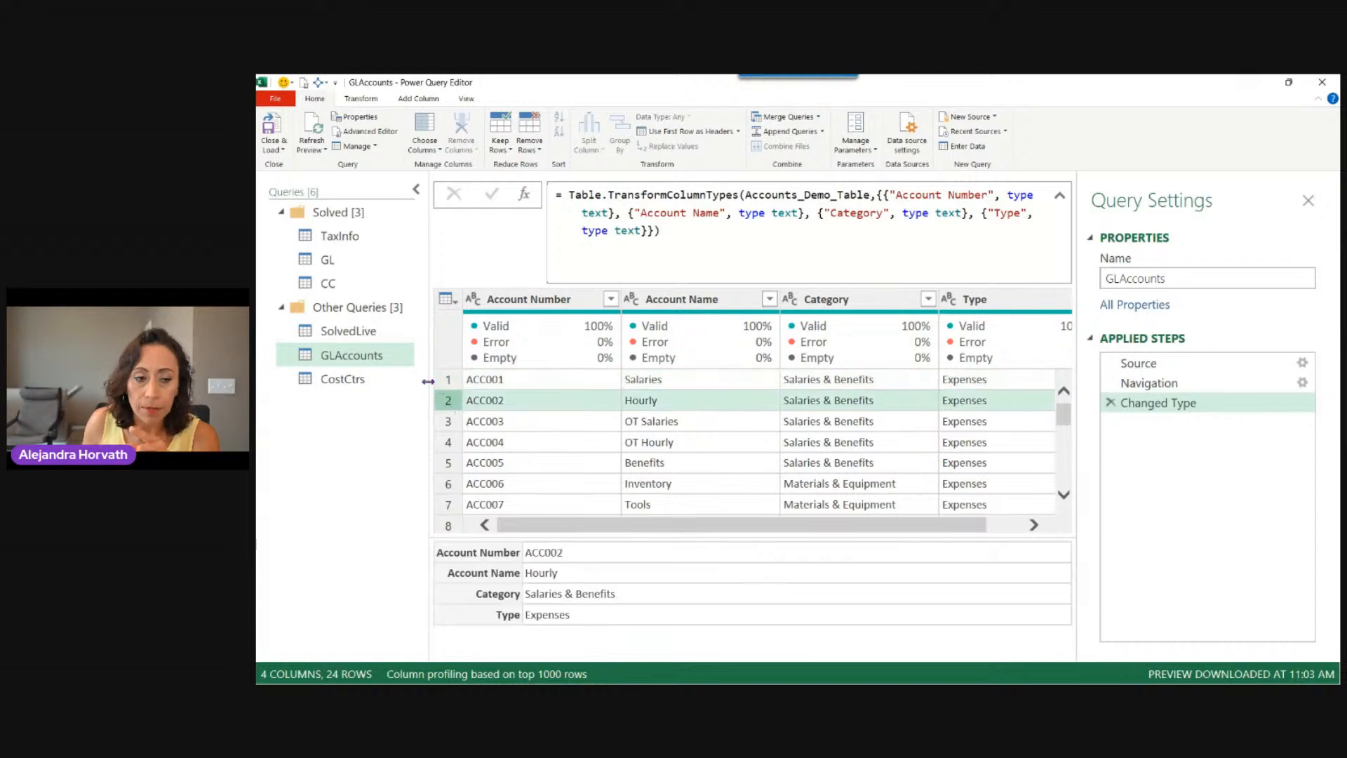
click(363, 379)
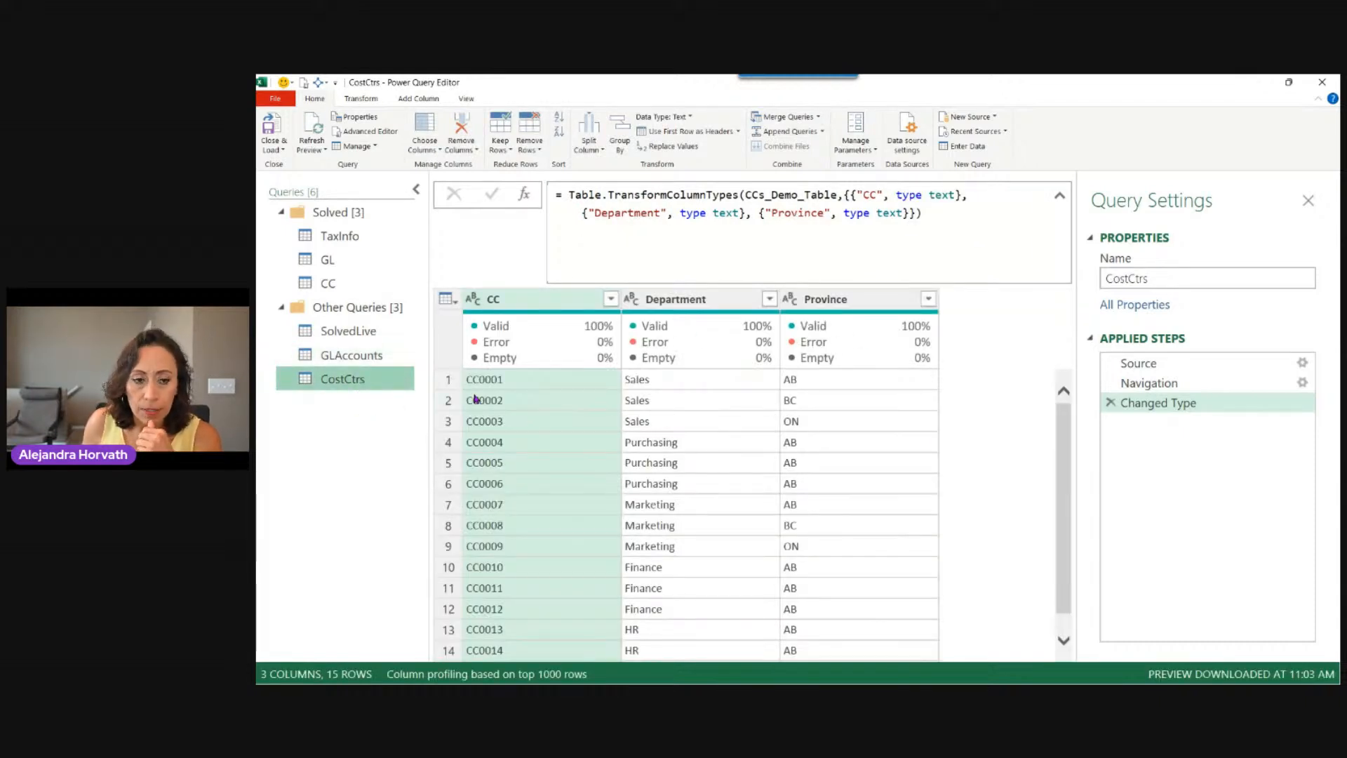
click(449, 382)
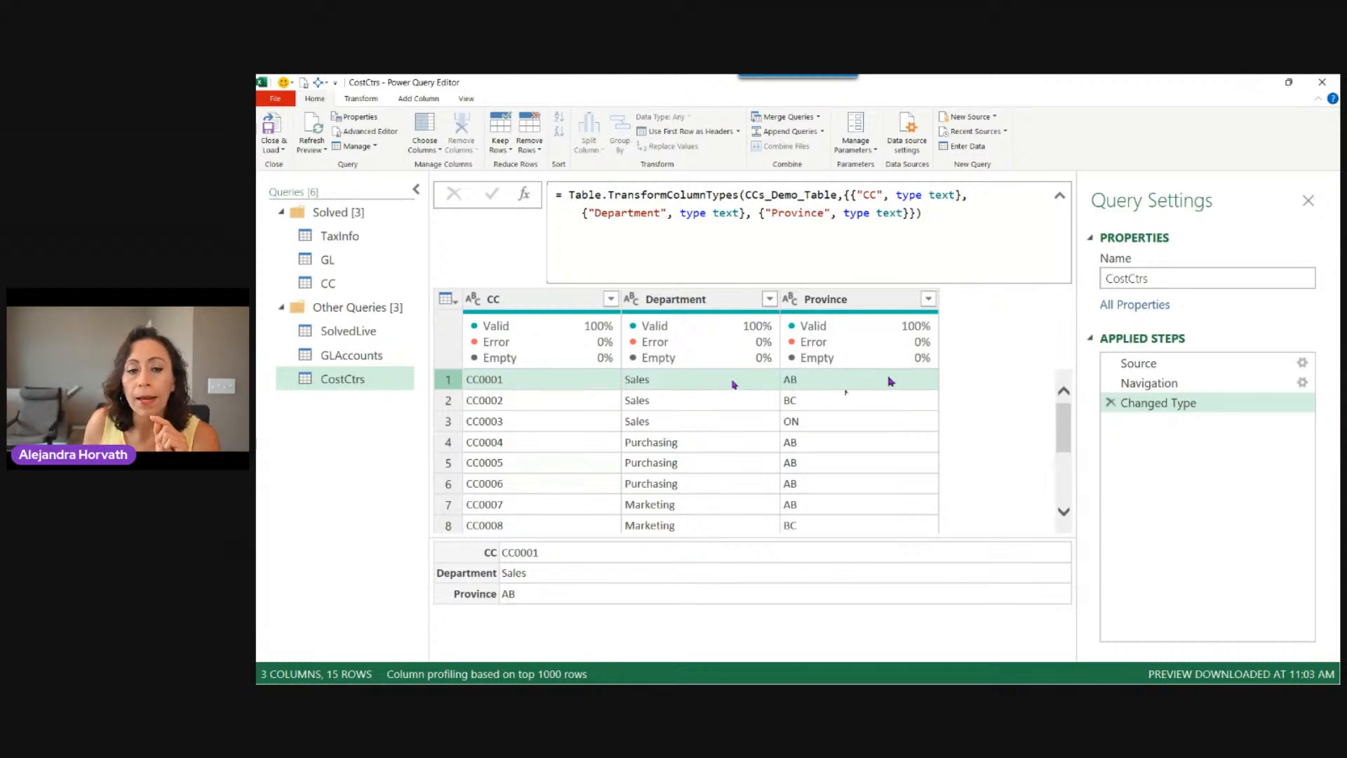
Merge the SolvedLive query with GLAccounts, matching on Account Number with a Left Outer join
click(351, 331)
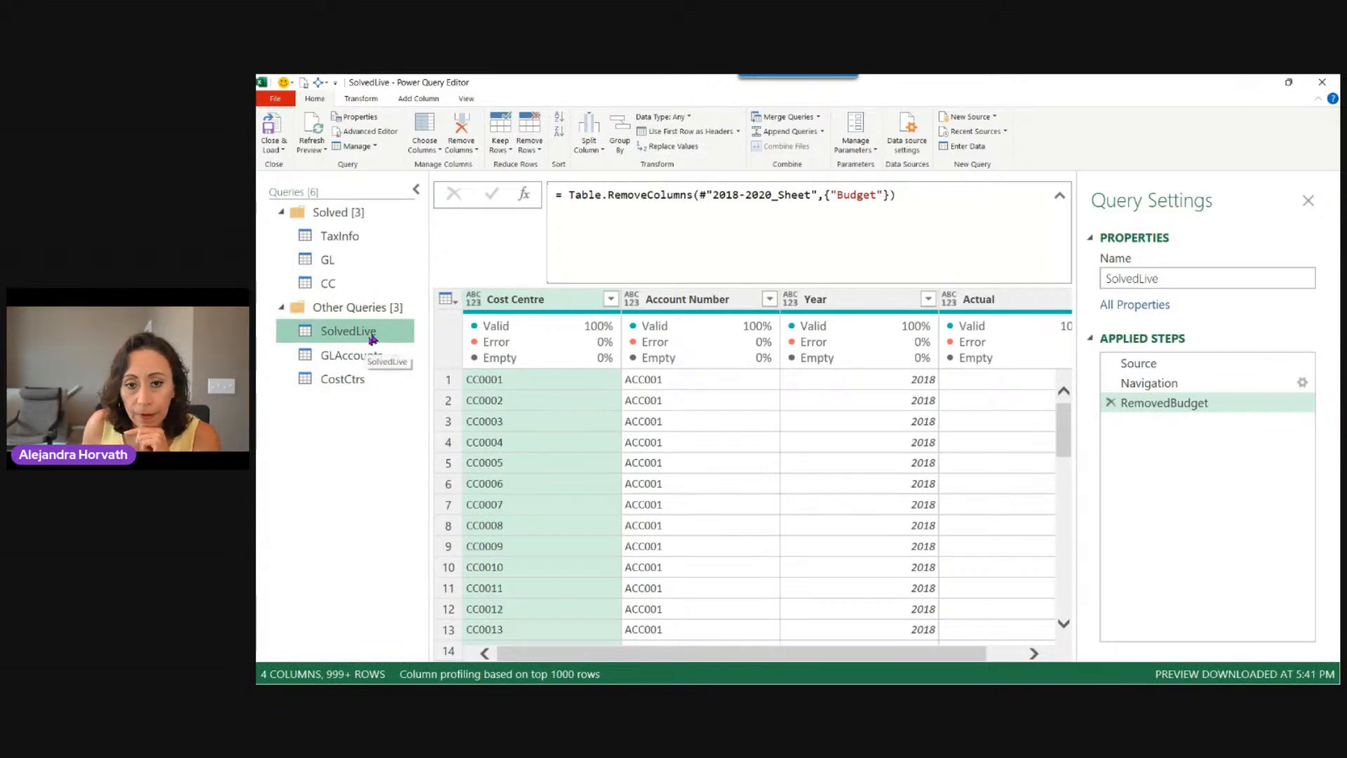
click(416, 190)
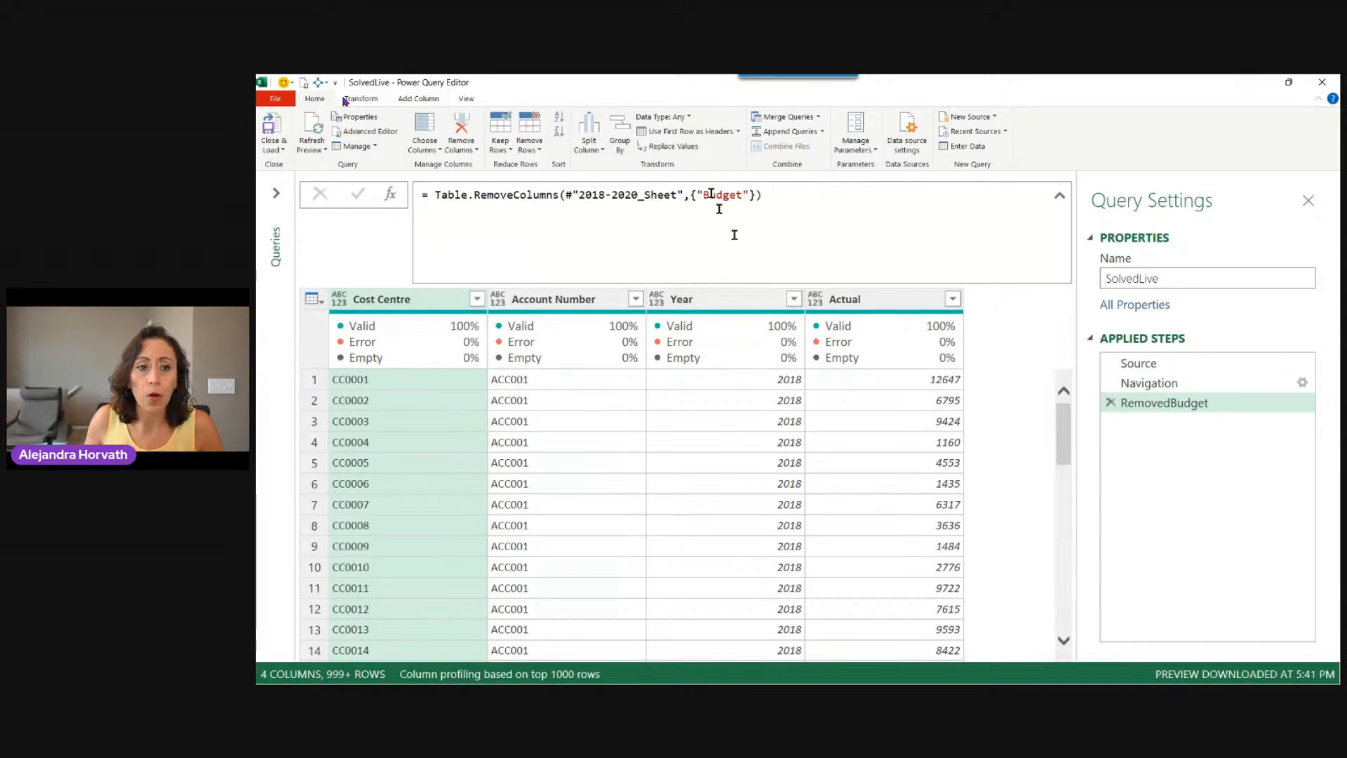
click(819, 118)
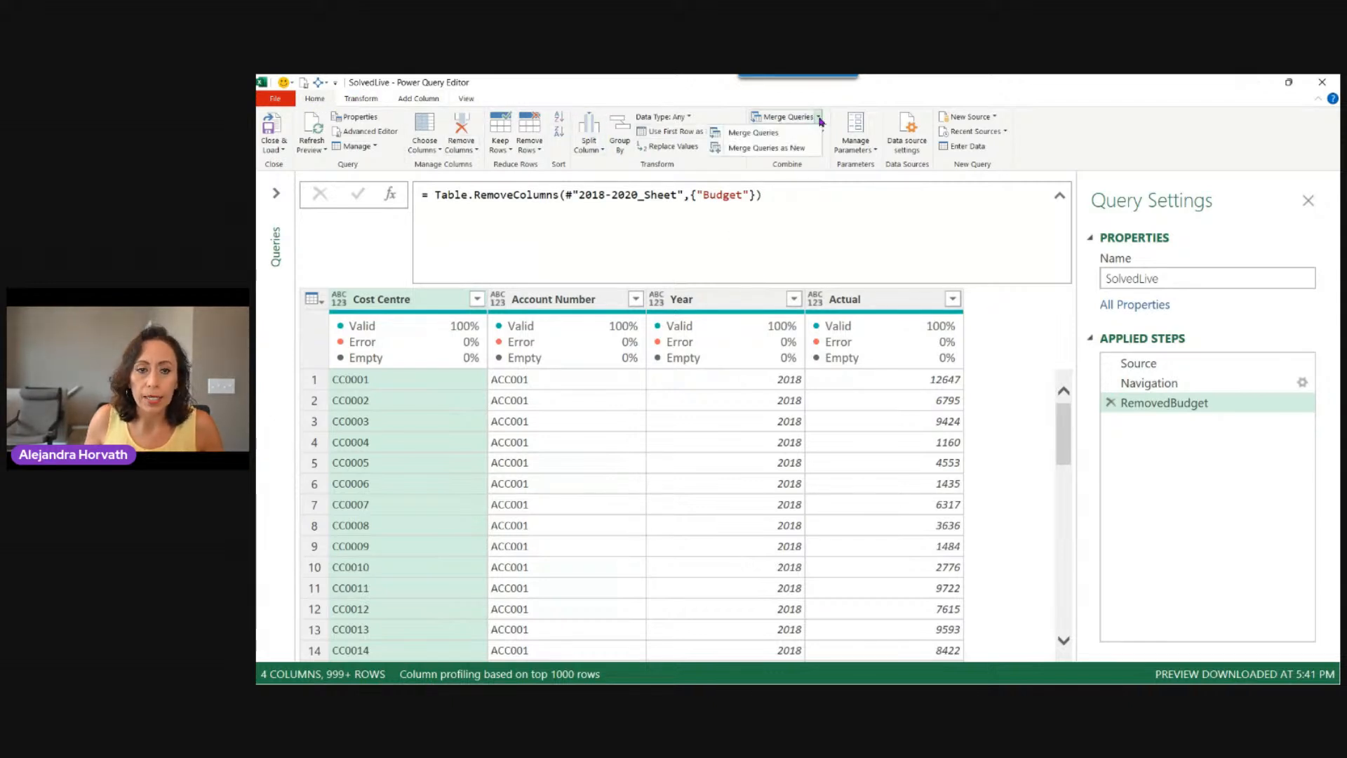
click(789, 136)
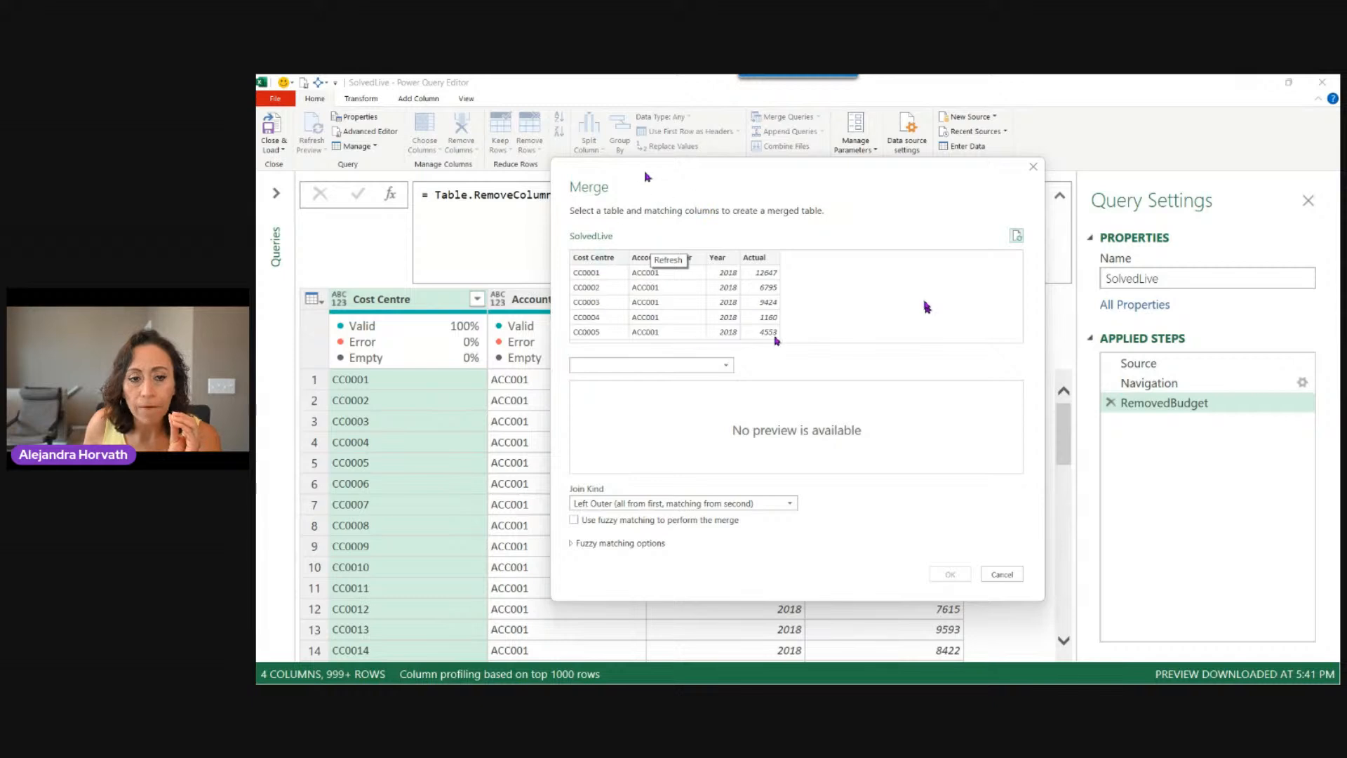
click(725, 365)
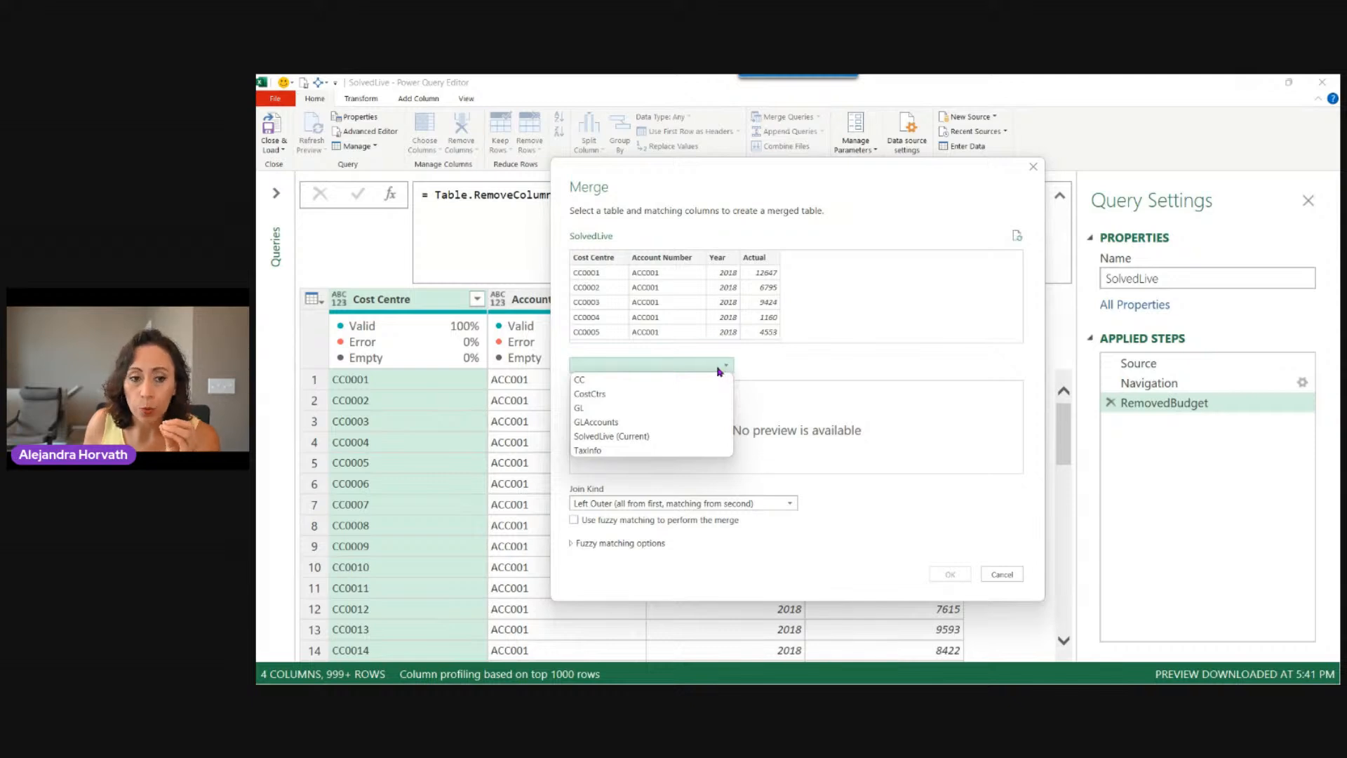
click(643, 422)
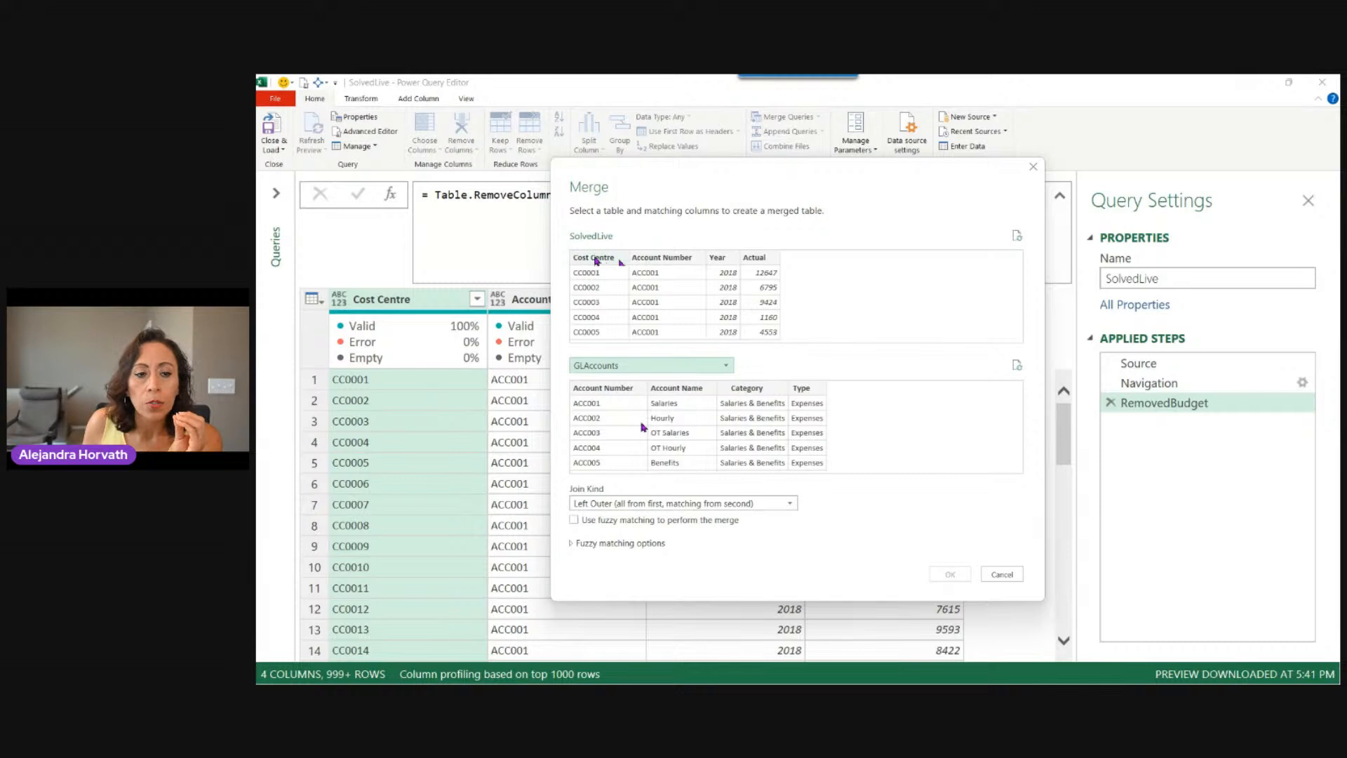
click(657, 261)
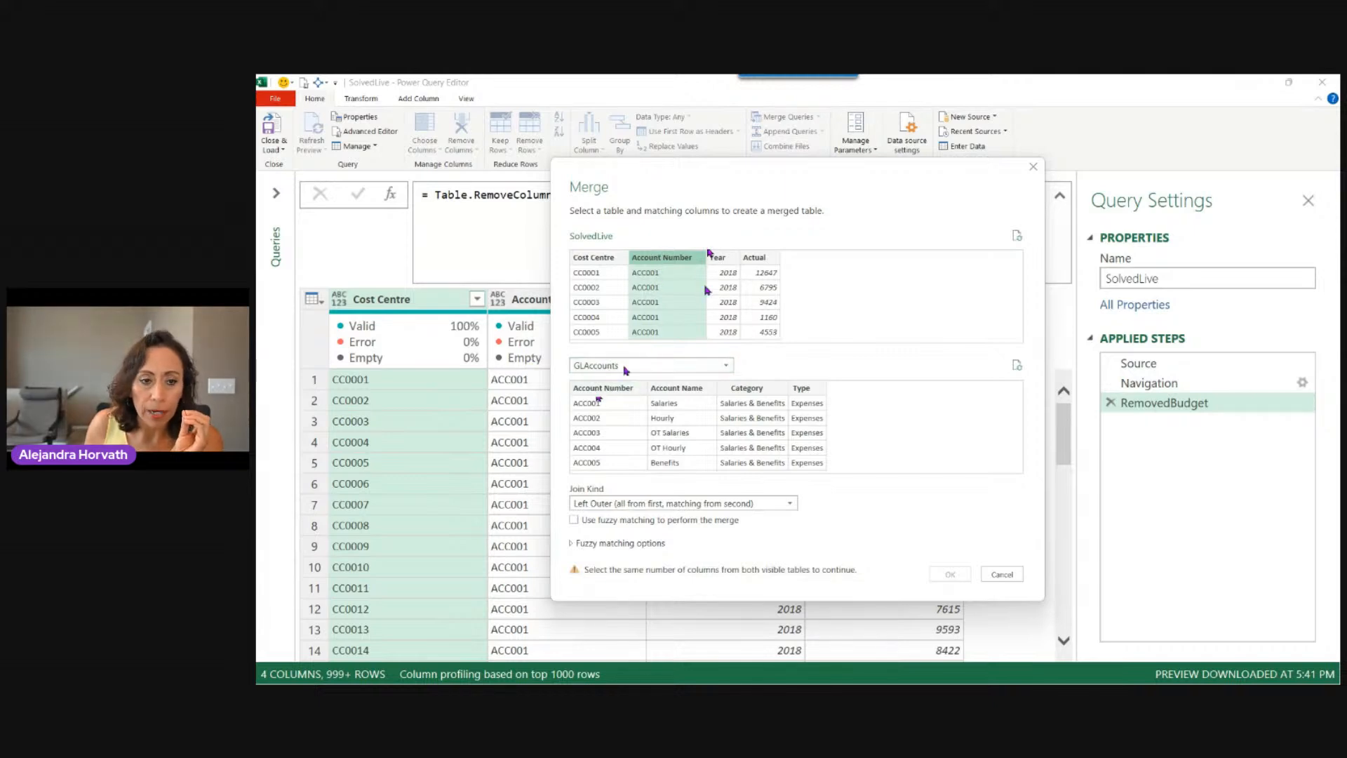
click(616, 390)
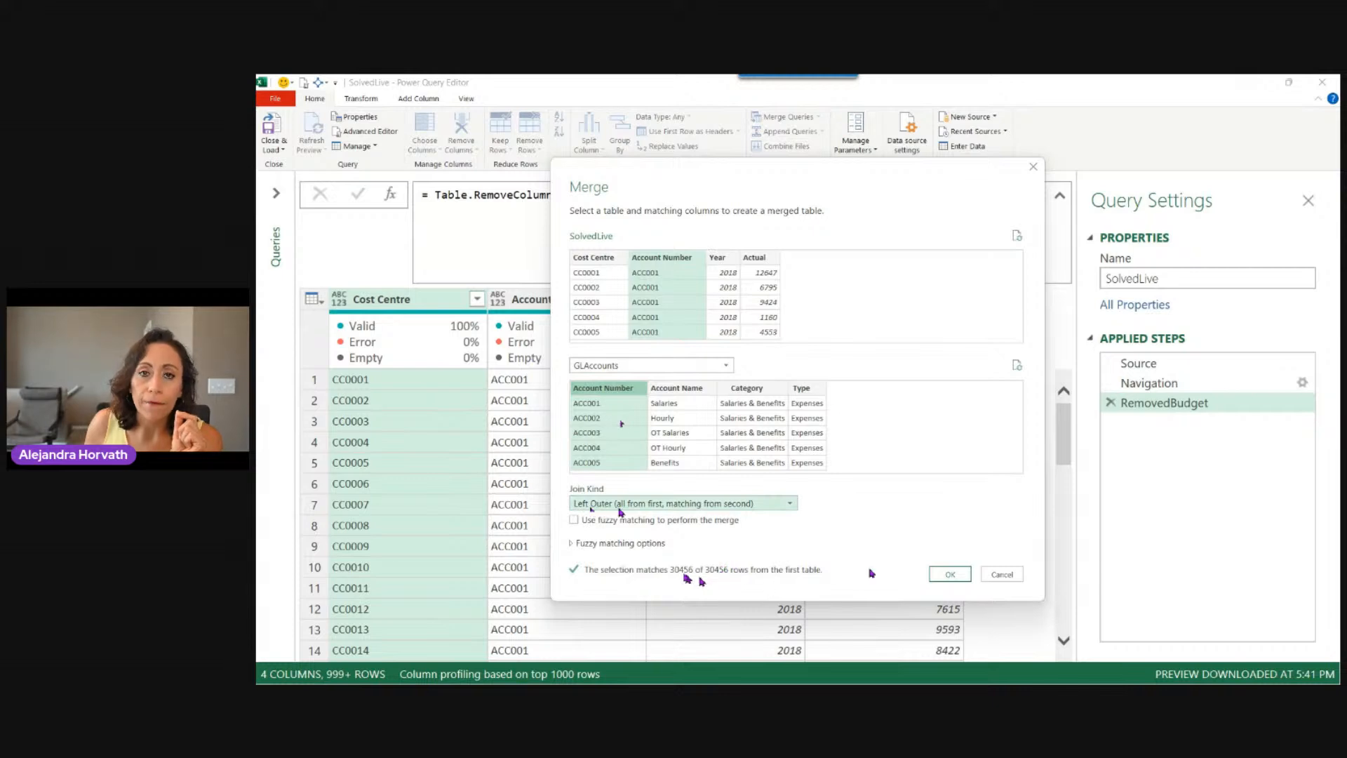
click(949, 574)
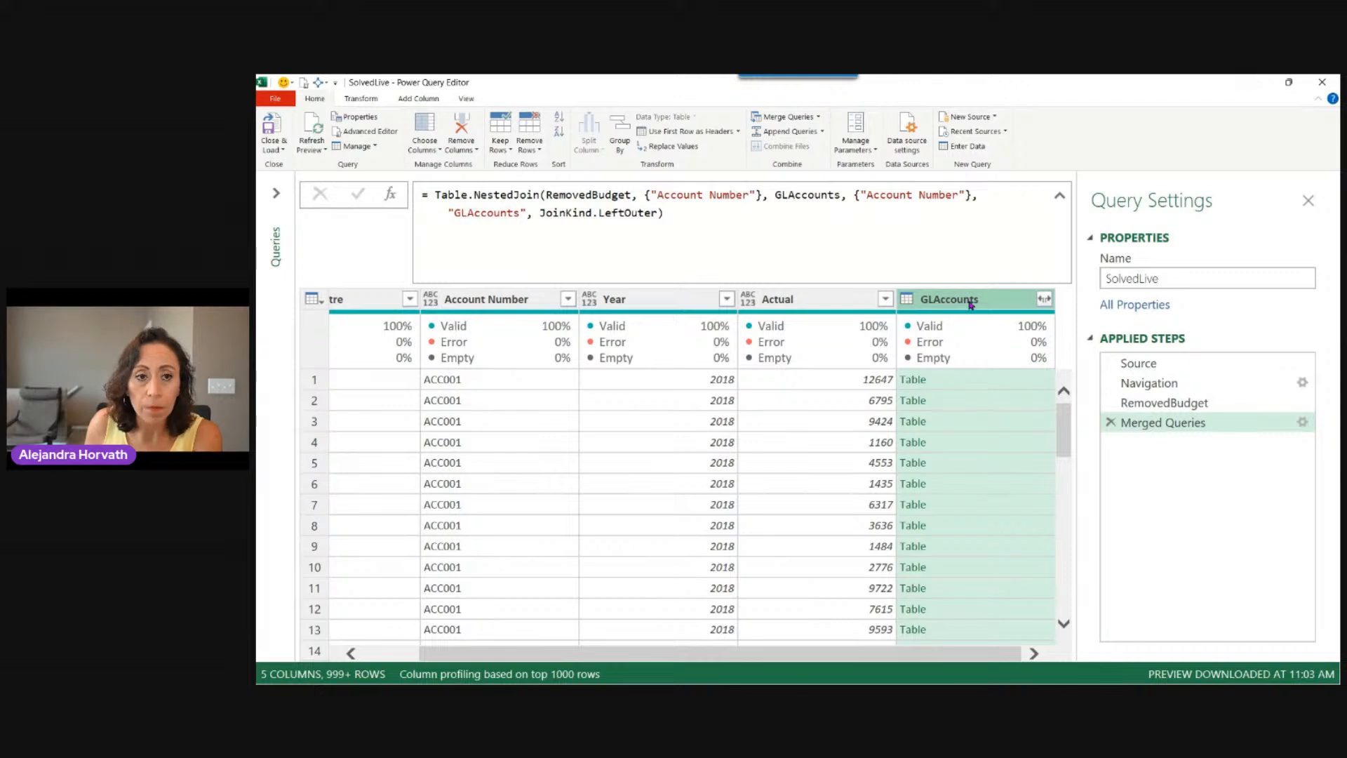
Expand only Account Name from the merged GLAccounts column, without the original column name as prefix
click(276, 193)
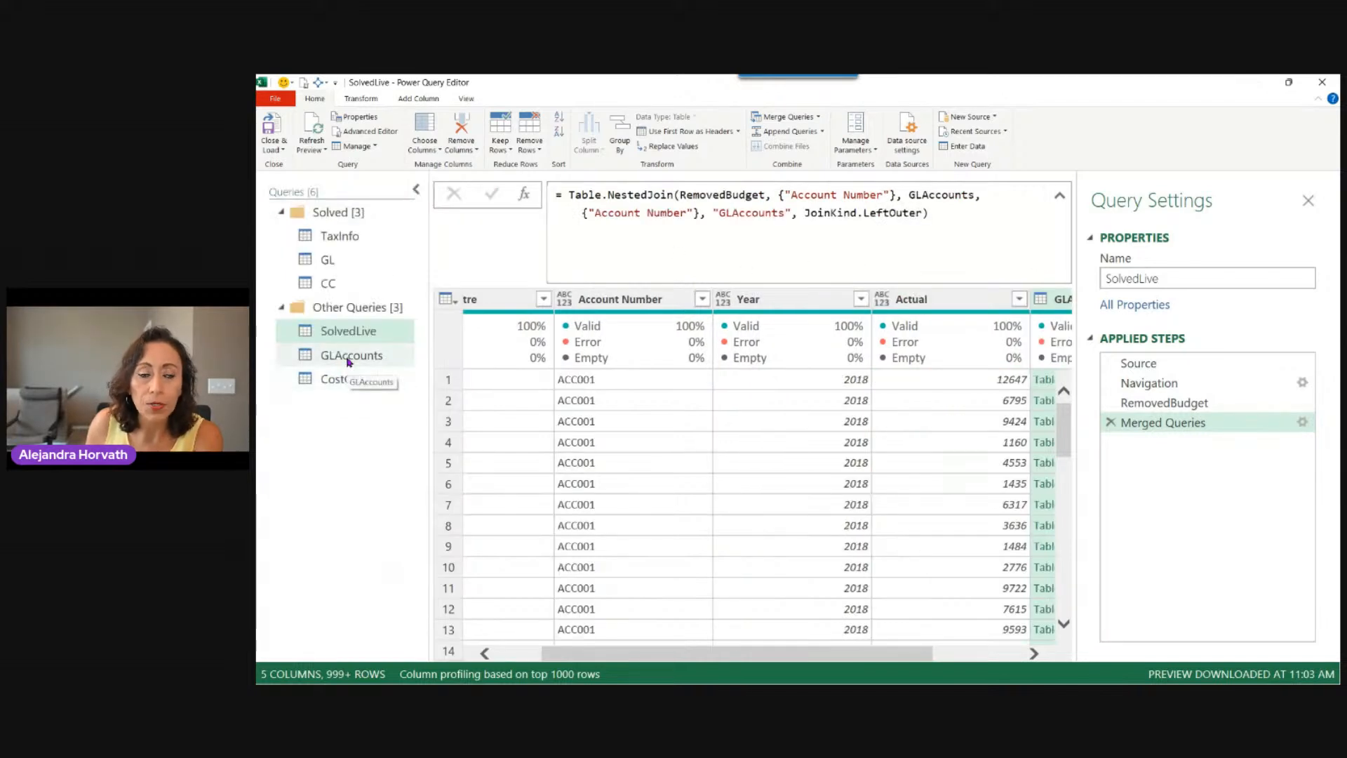
click(415, 189)
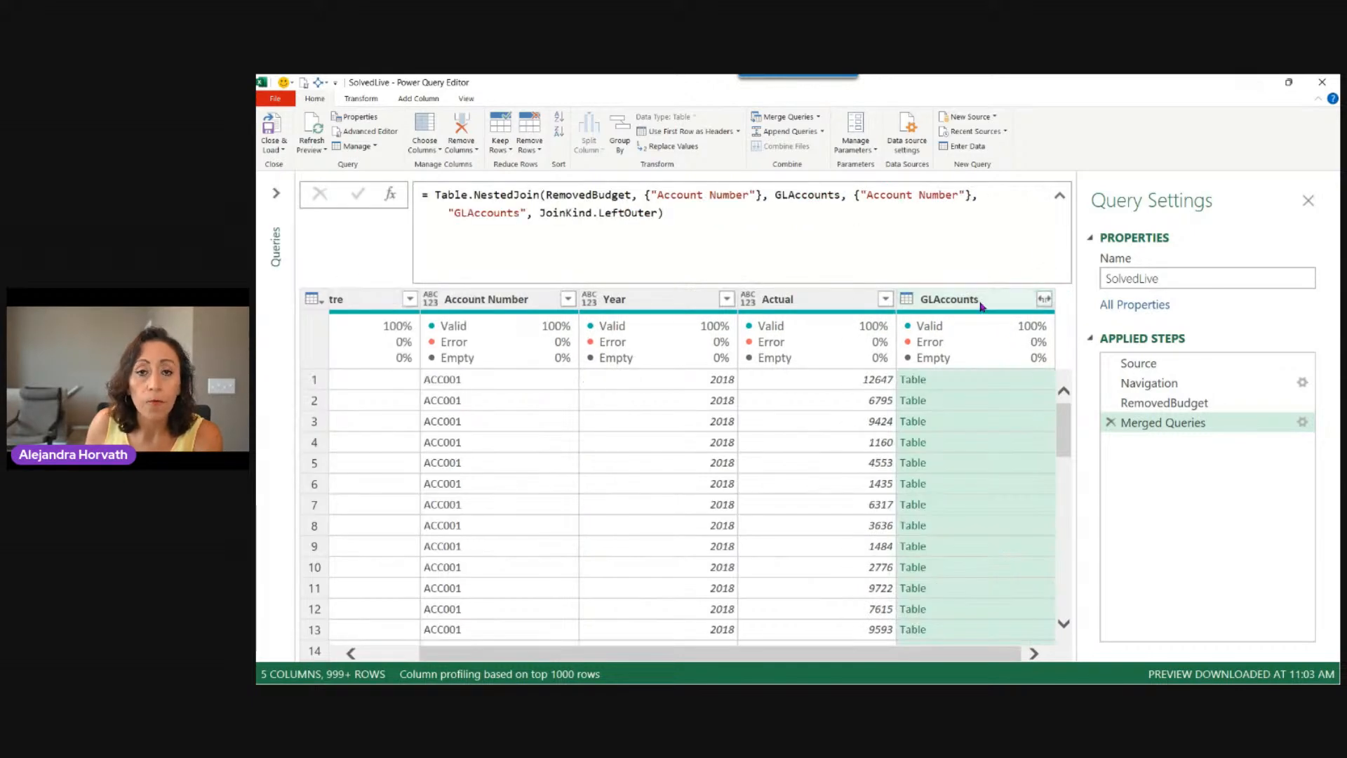
click(1043, 300)
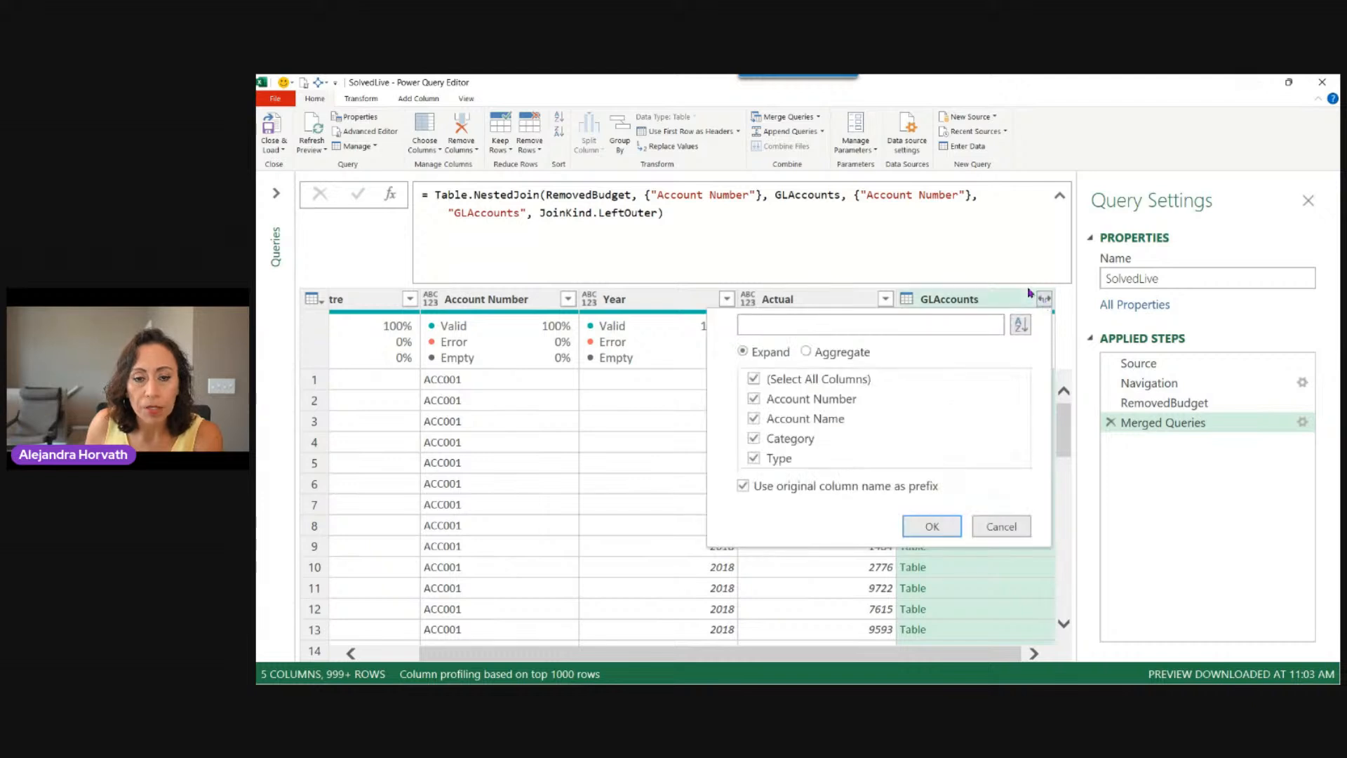
click(742, 488)
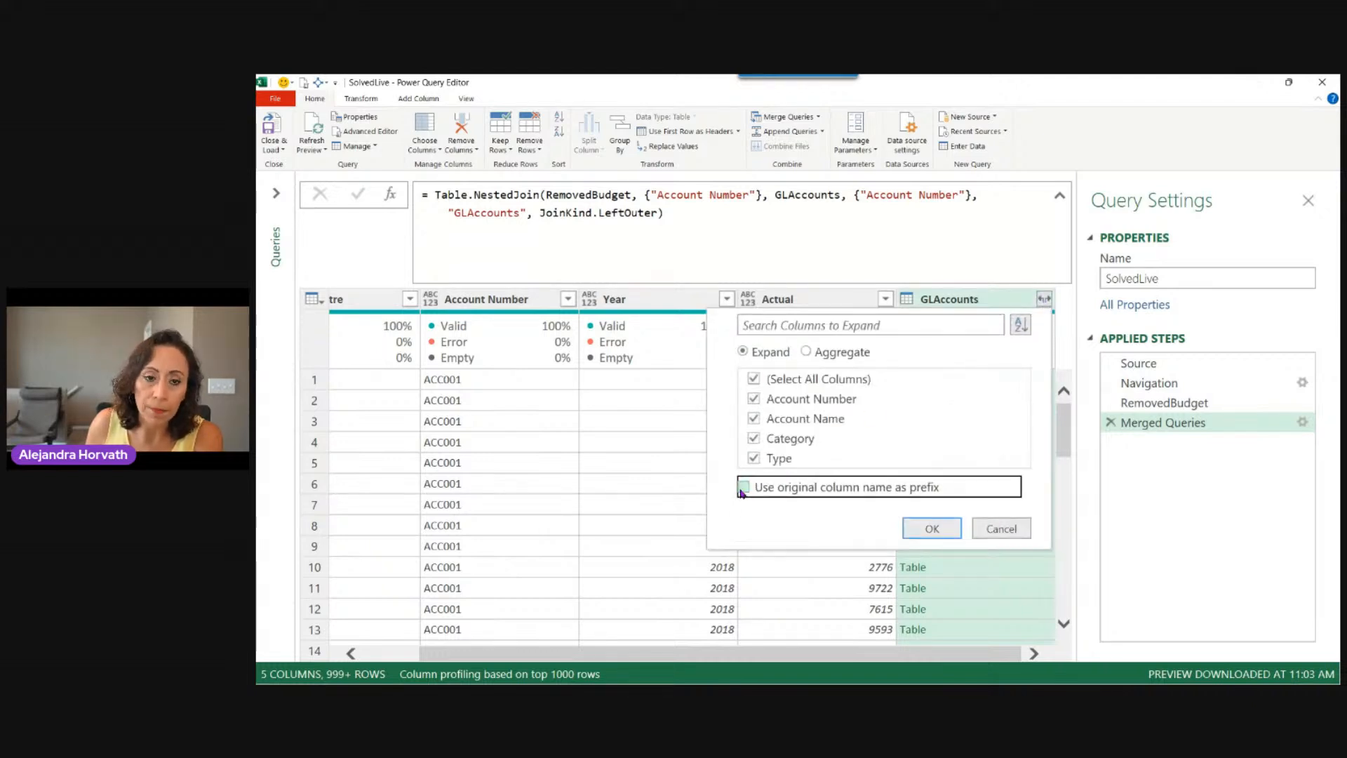
click(752, 380)
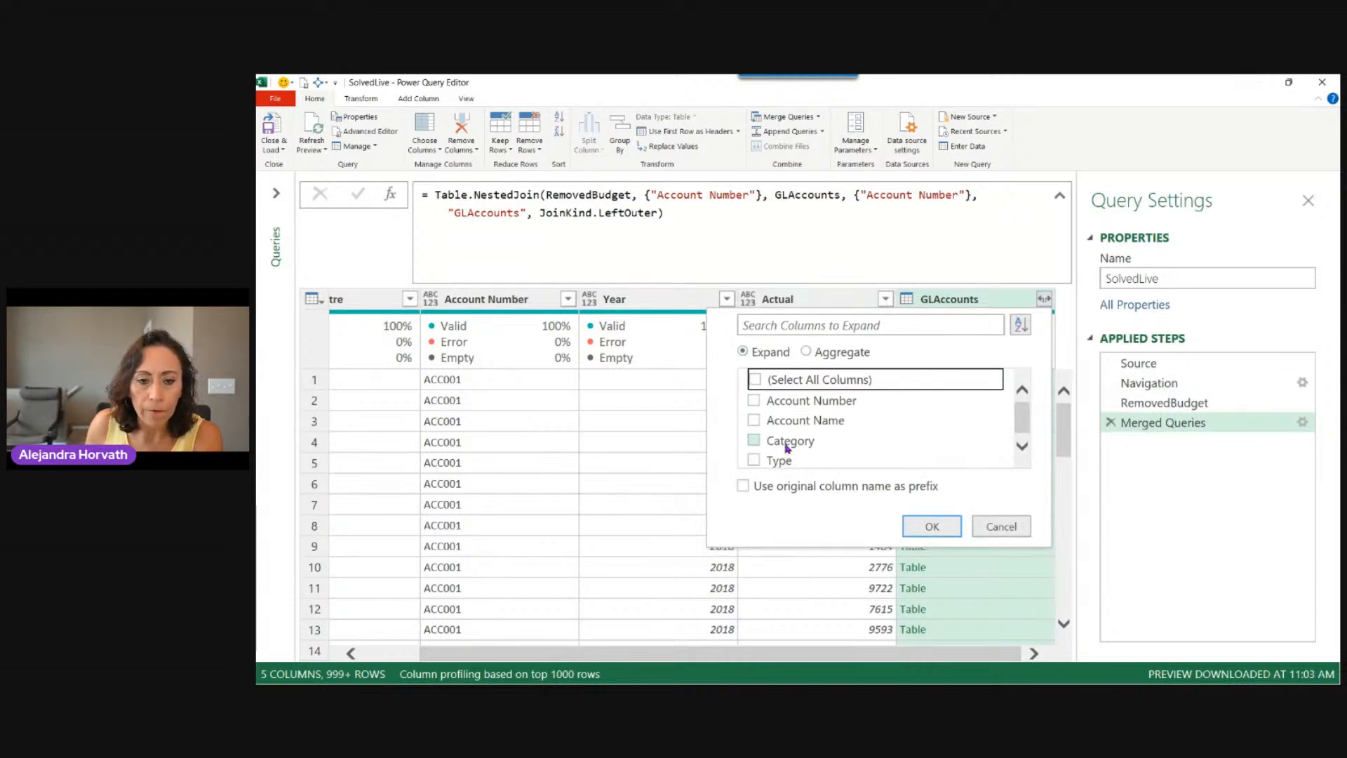
click(755, 420)
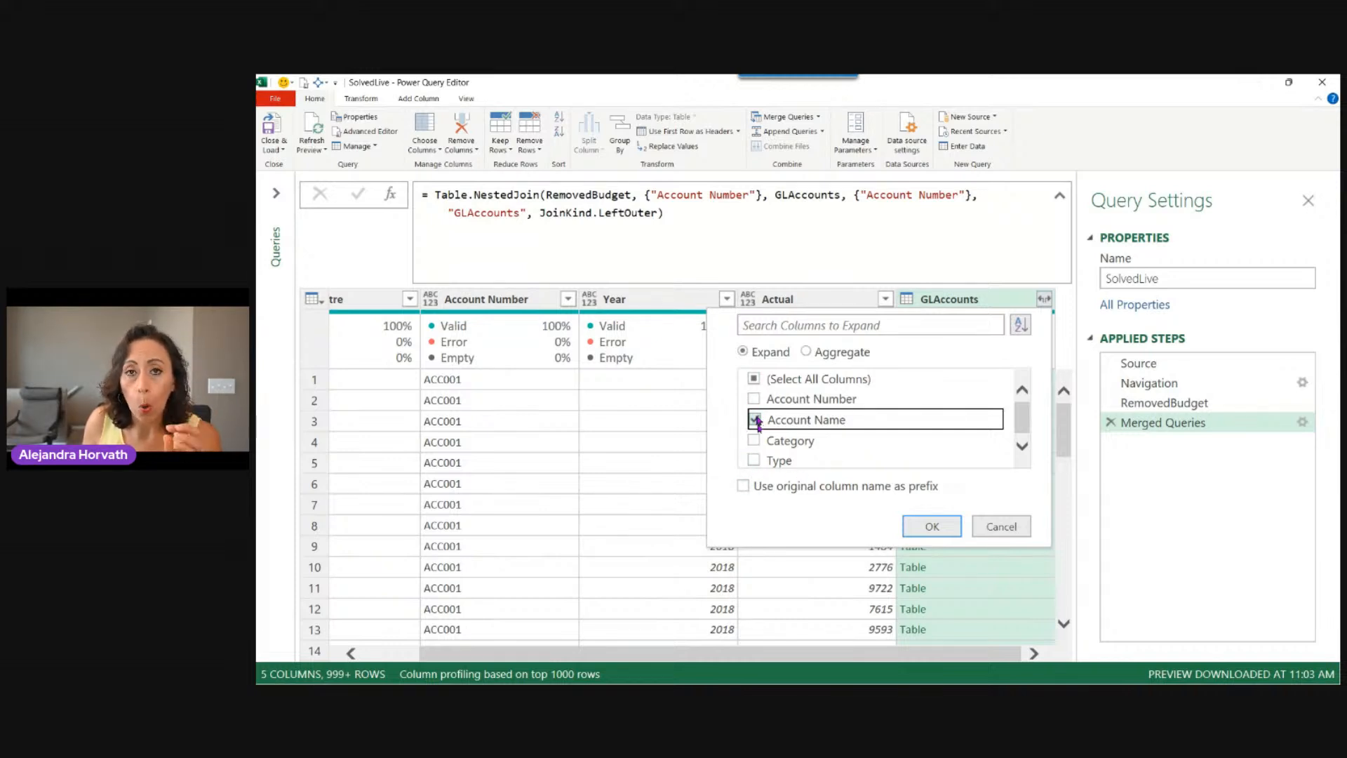
click(932, 526)
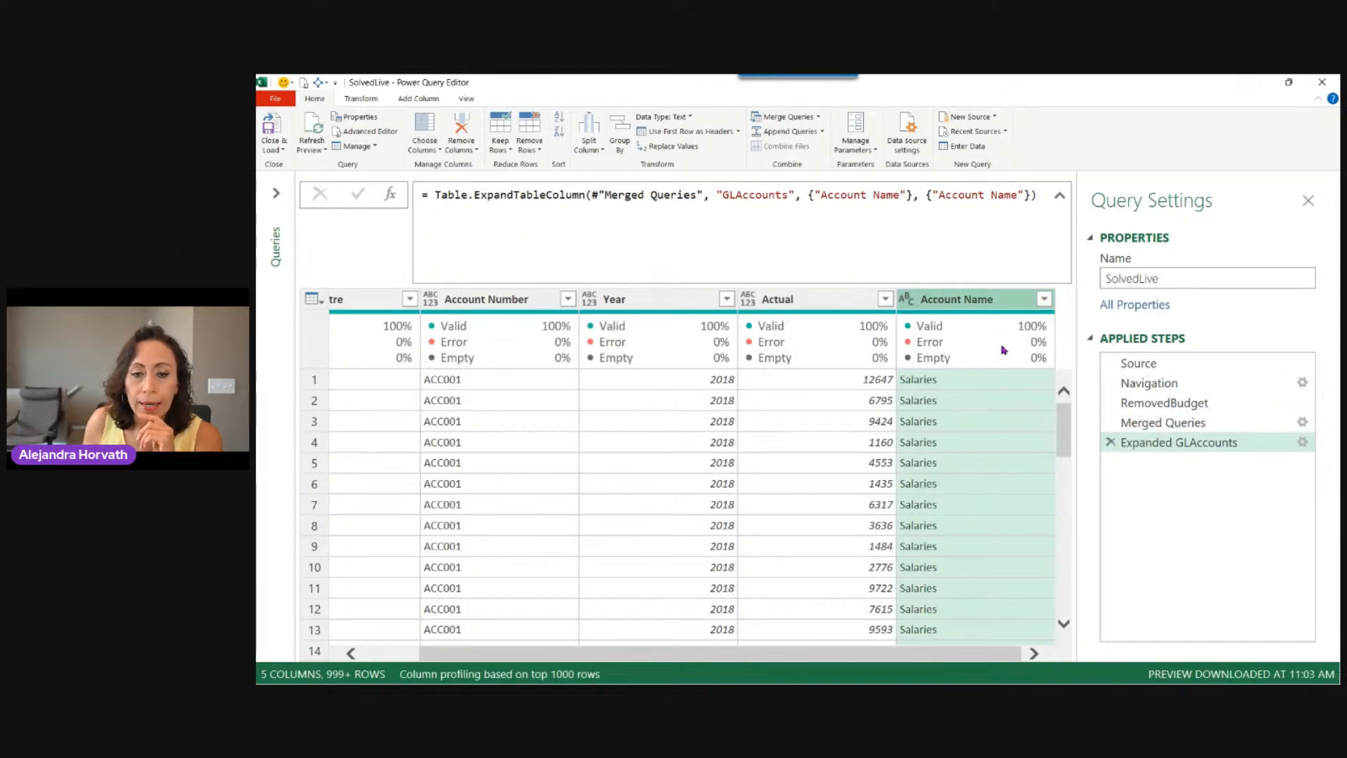
drag(1062, 439, 1070, 610)
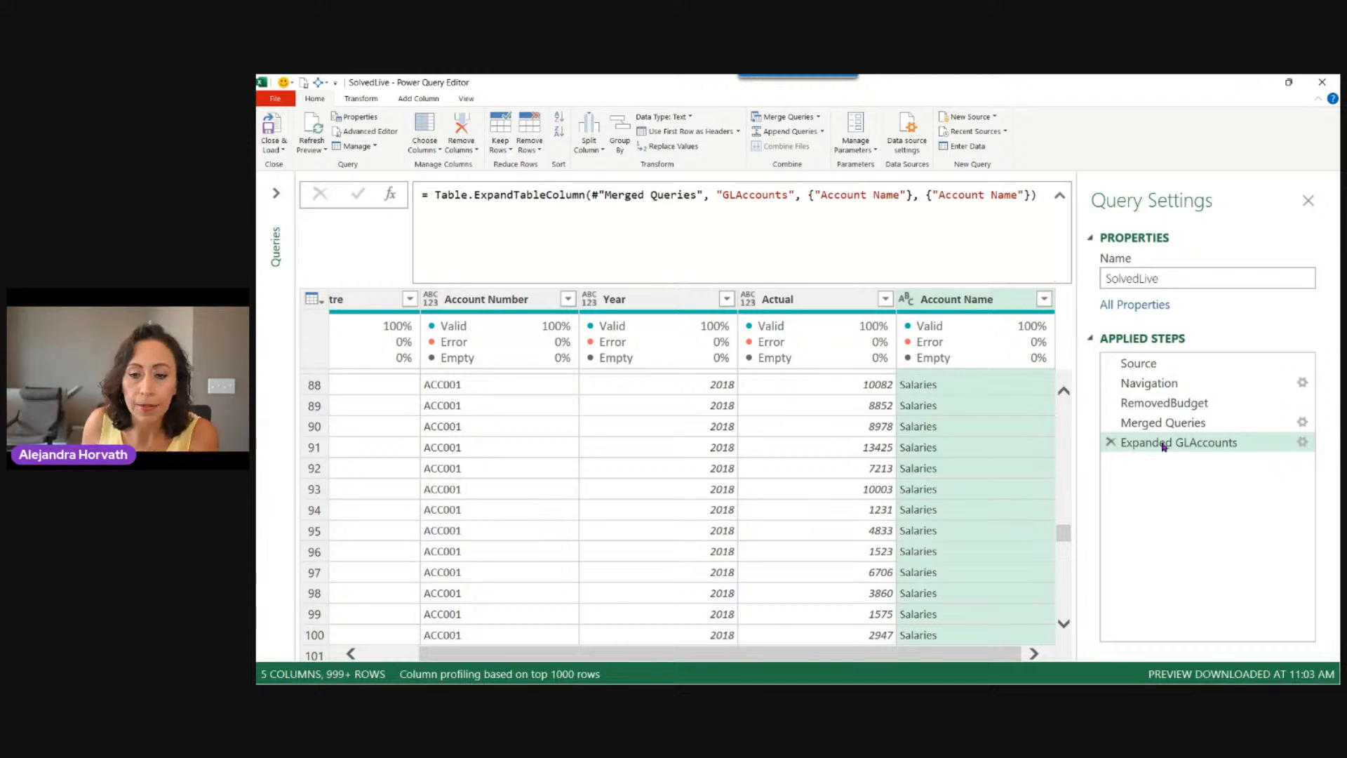
Rename the Merged Queries applied step of SolvedLive, cutting its name down to Merged
click(1173, 423)
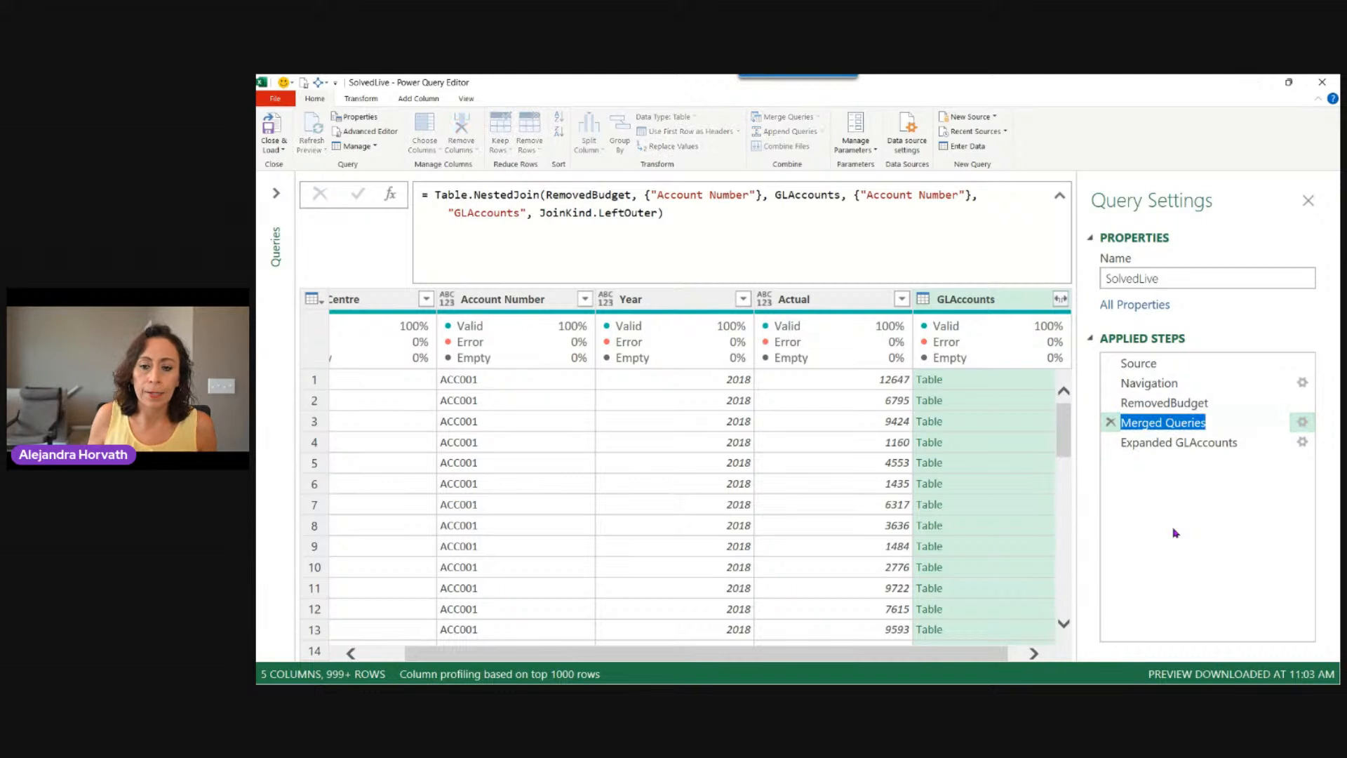
key(End)
key(BackSpace)
key(BackSpace)
key(BackSpace)
key(BackSpace)
key(BackSpace)
key(BackSpace)
key(BackSpace)
key(BackSpace)
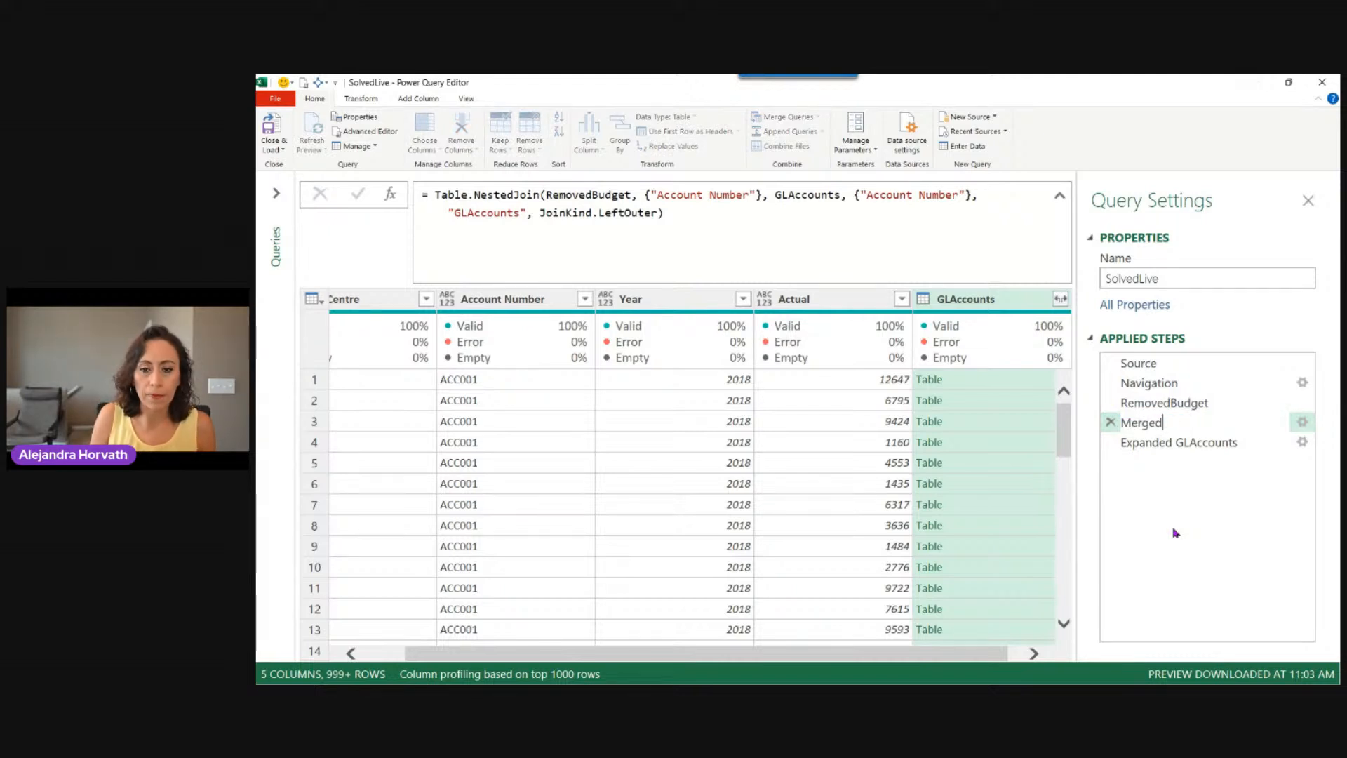
Confirm MergedGL as the merge step's name and rename the Expanded GLAccounts step as ExpandedAccName
key(Return)
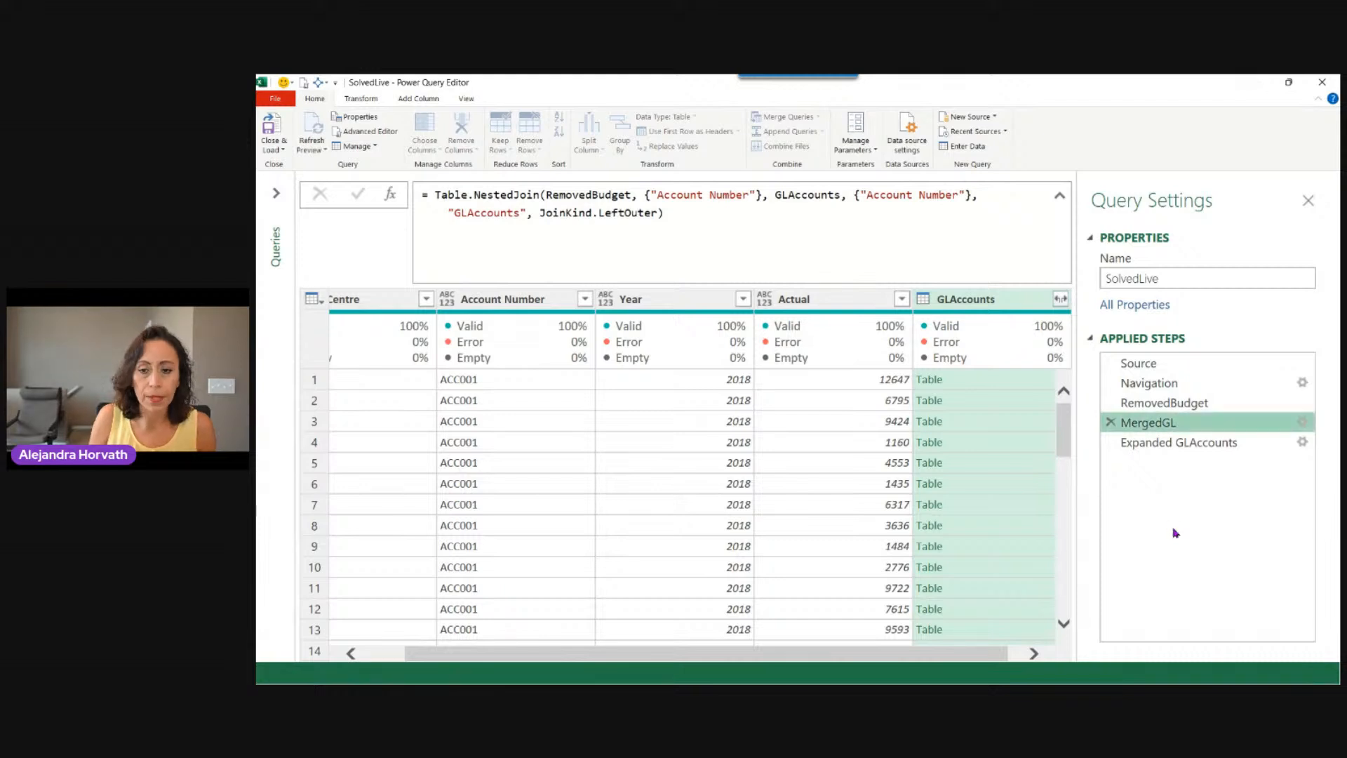
key(Down)
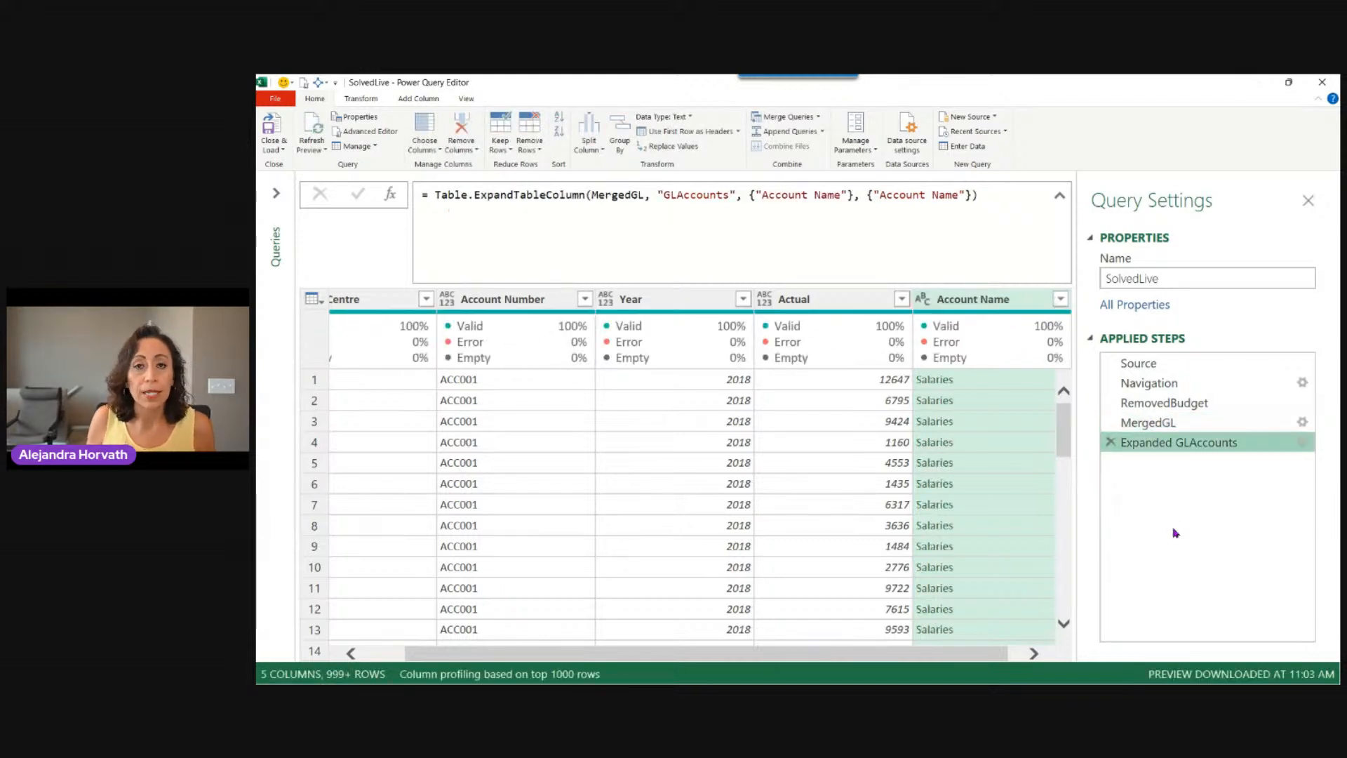
key(F2)
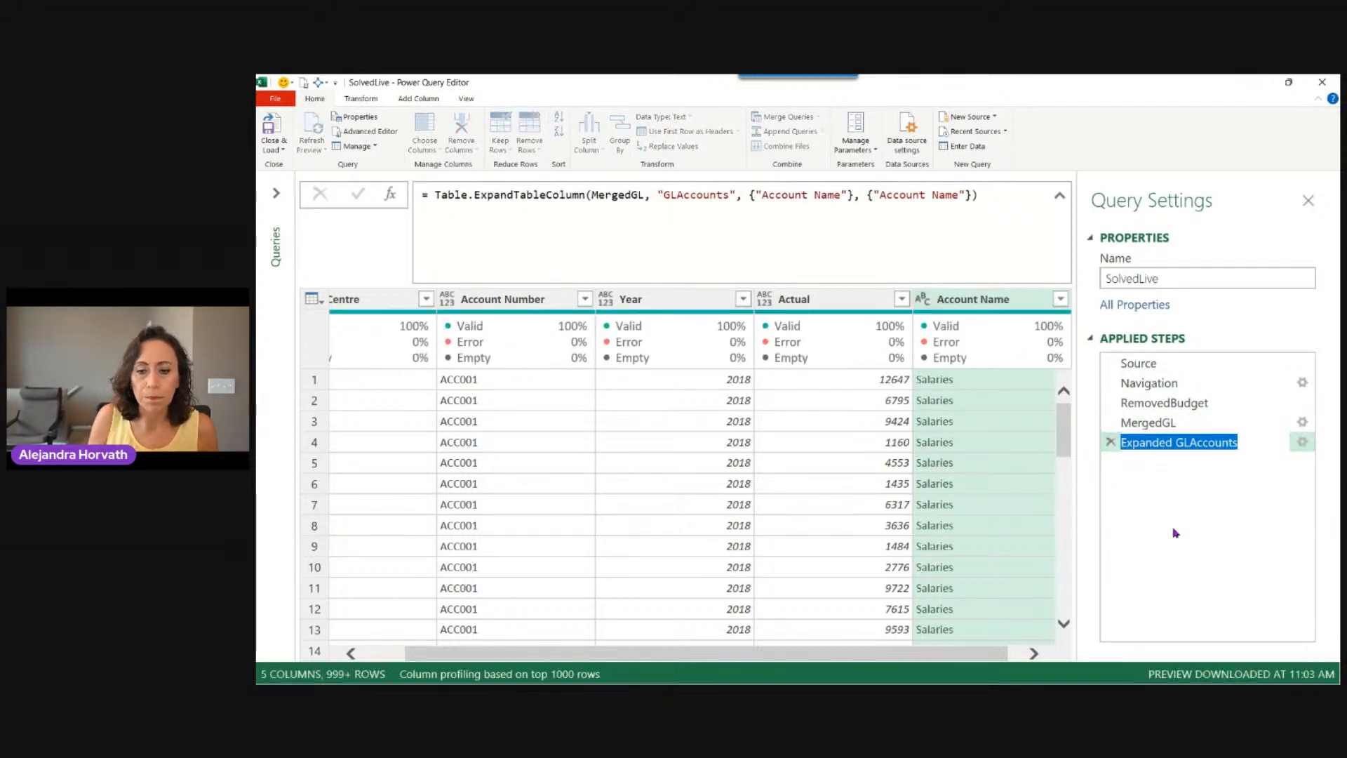
key(End)
key(BackSpace)
key(BackSpace)
key(BackSpace)
key(BackSpace)
key(BackSpace)
key(BackSpace)
key(BackSpace)
key(BackSpace)
key(BackSpace)
key(BackSpace)
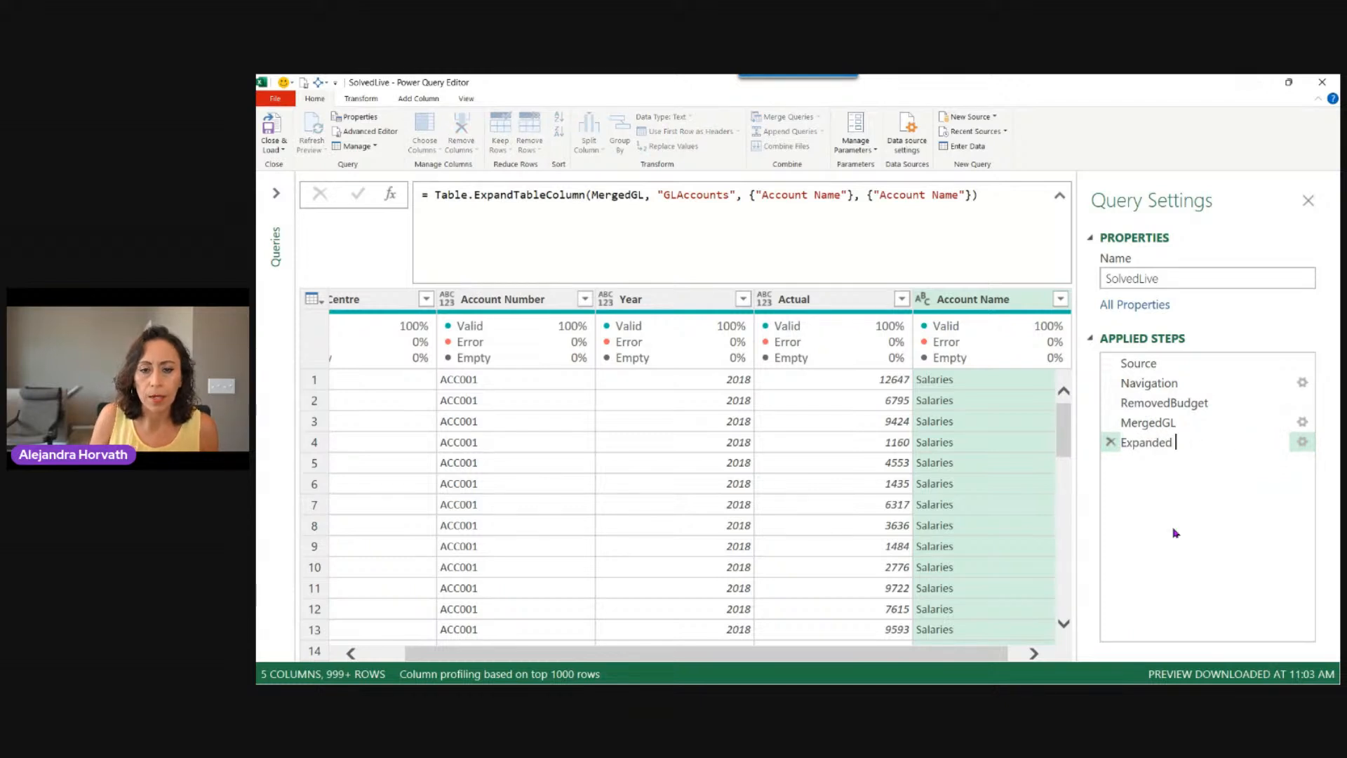
text(AccName)
key(Return)
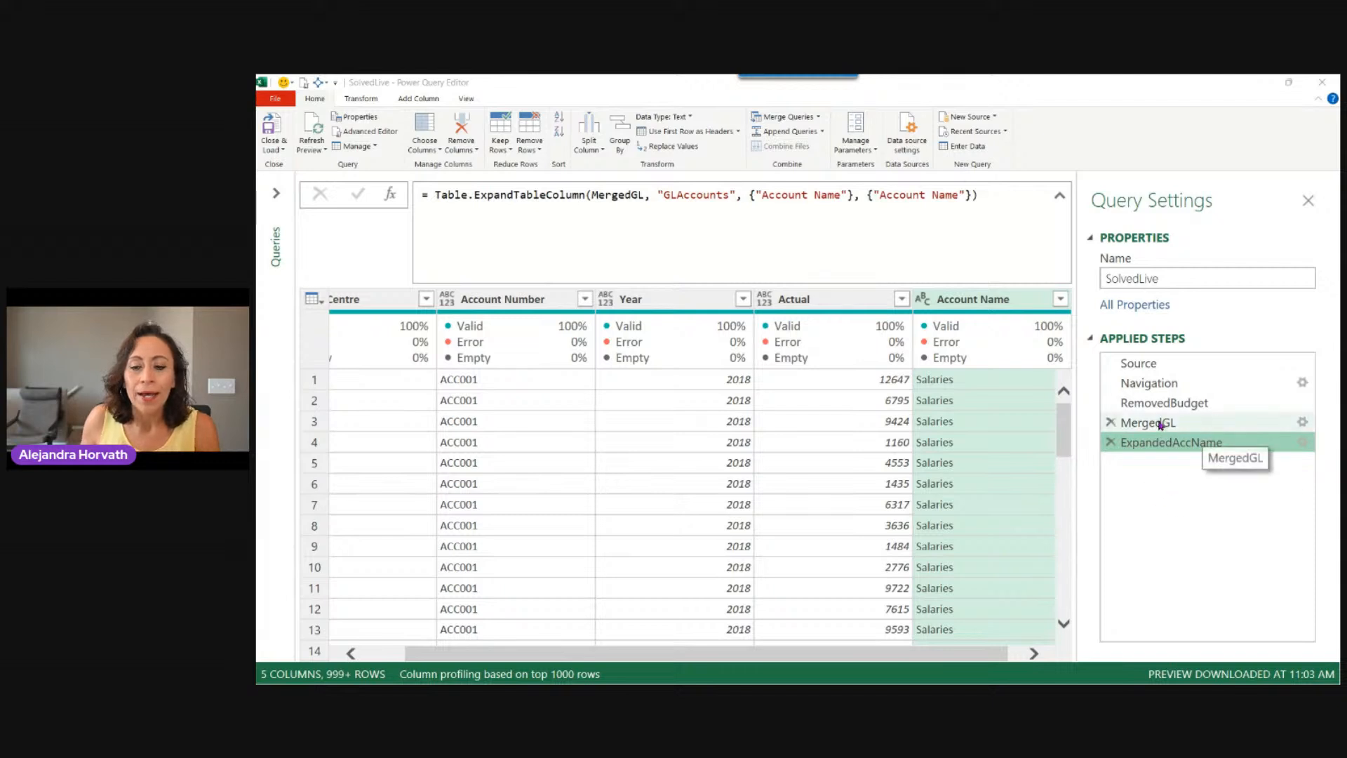
Merge the current query with CostCtrs as a left outer join, matching Cost Centre to CC
click(1033, 653)
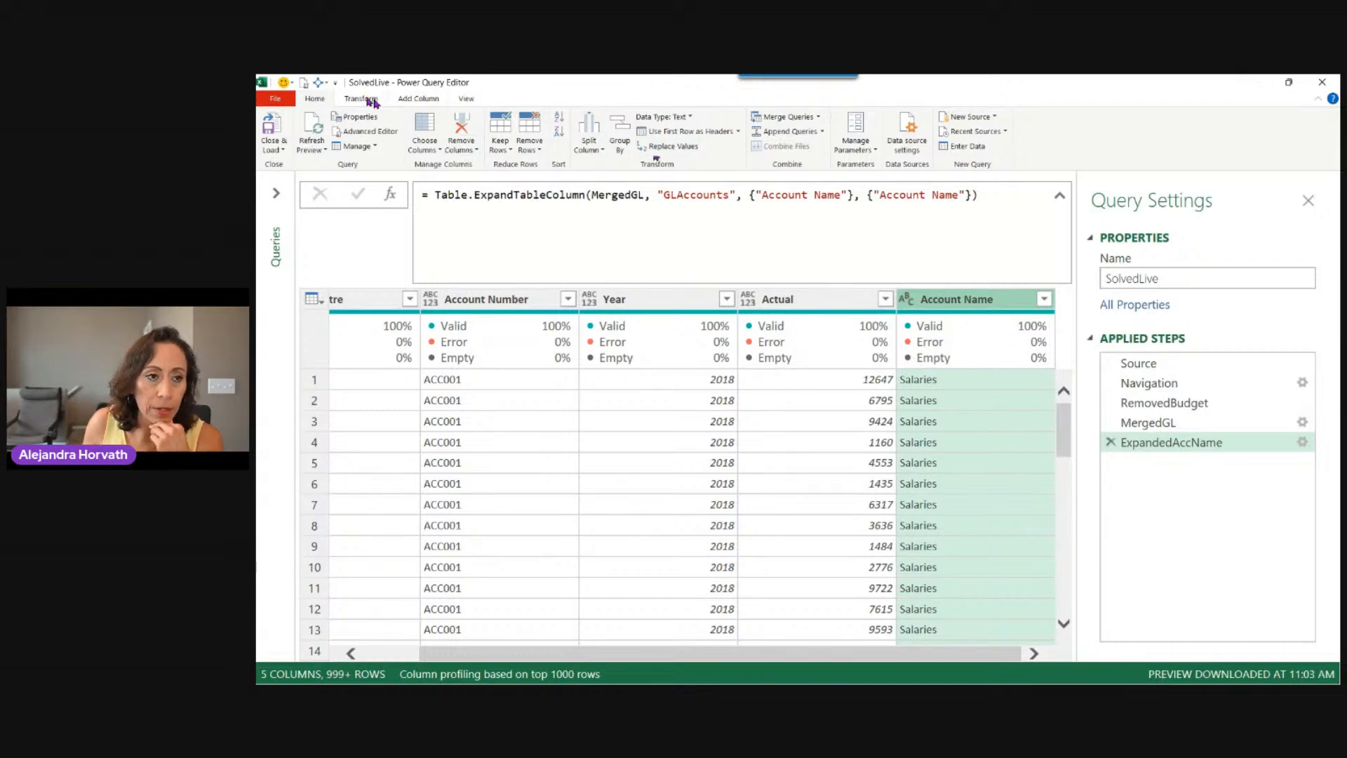
click(819, 118)
click(803, 132)
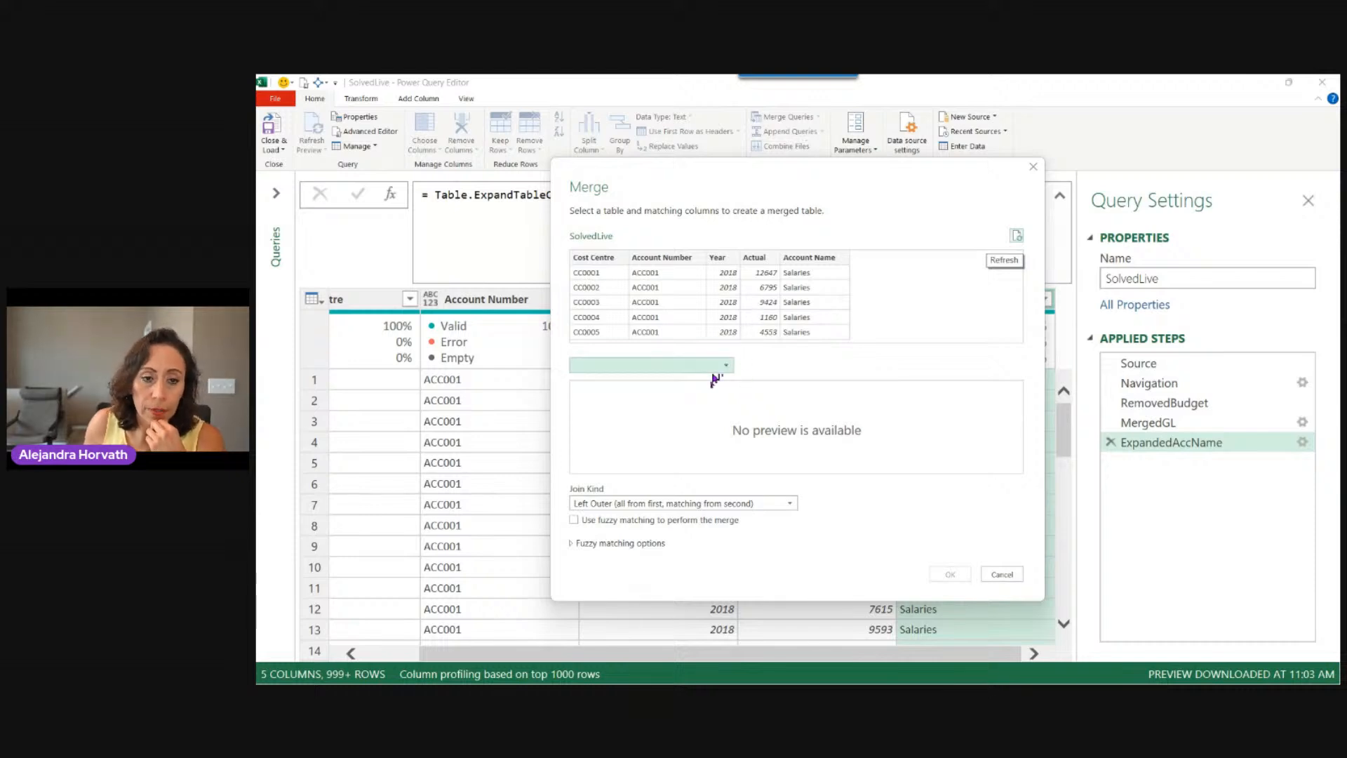
click(712, 370)
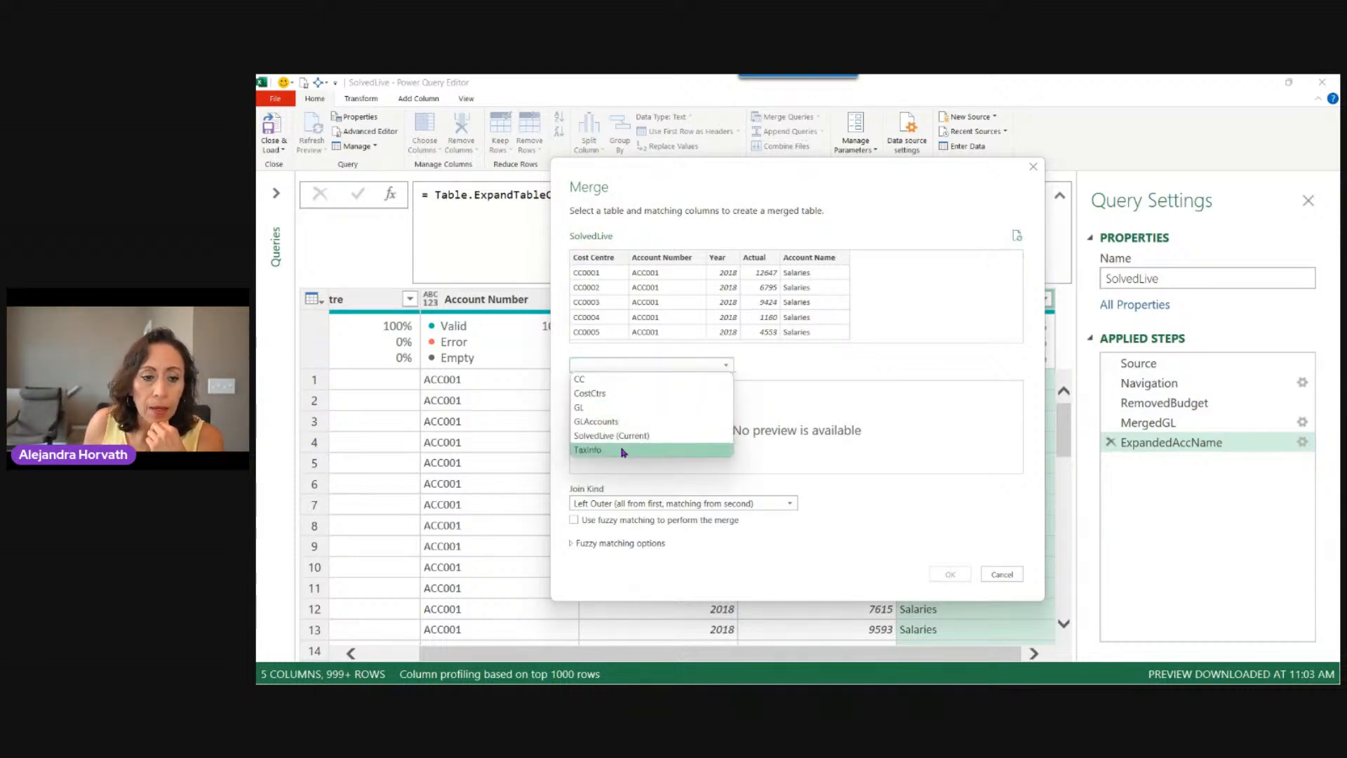
click(624, 395)
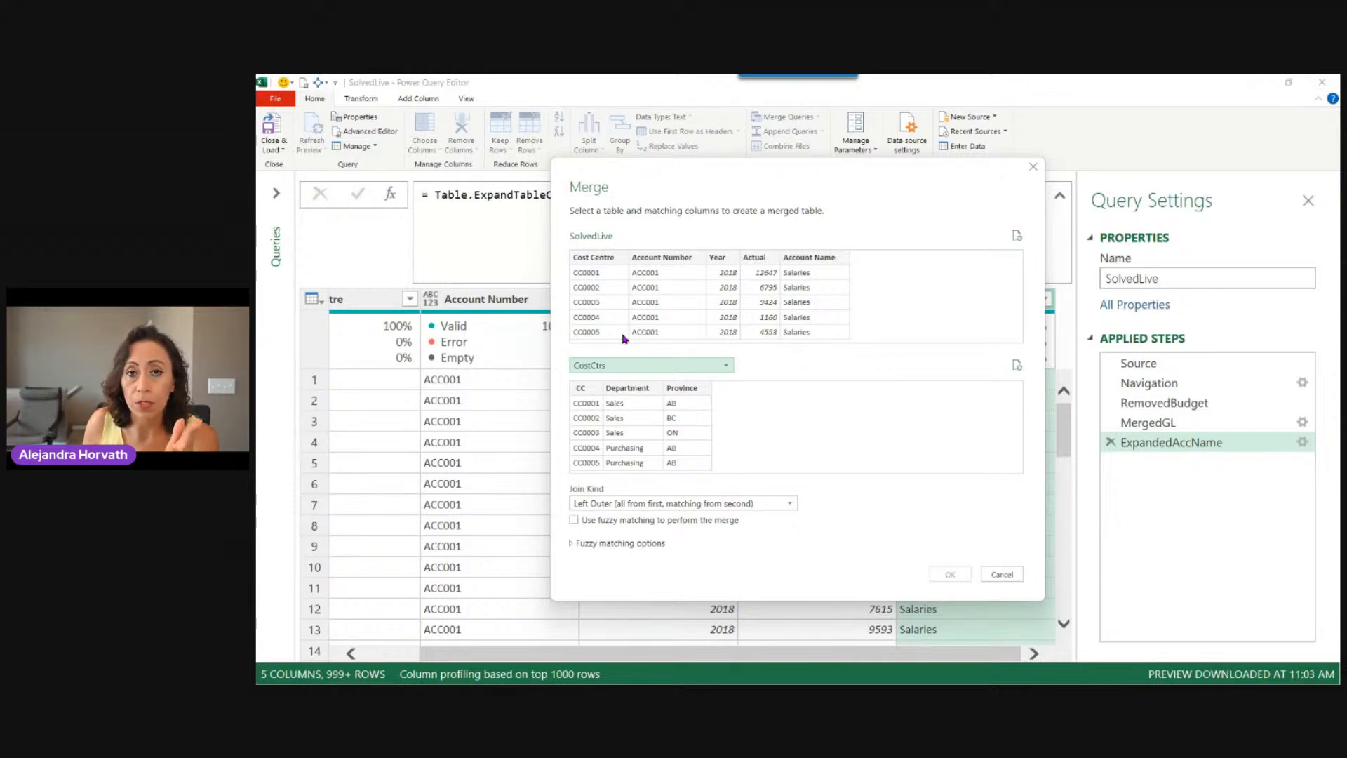
click(604, 260)
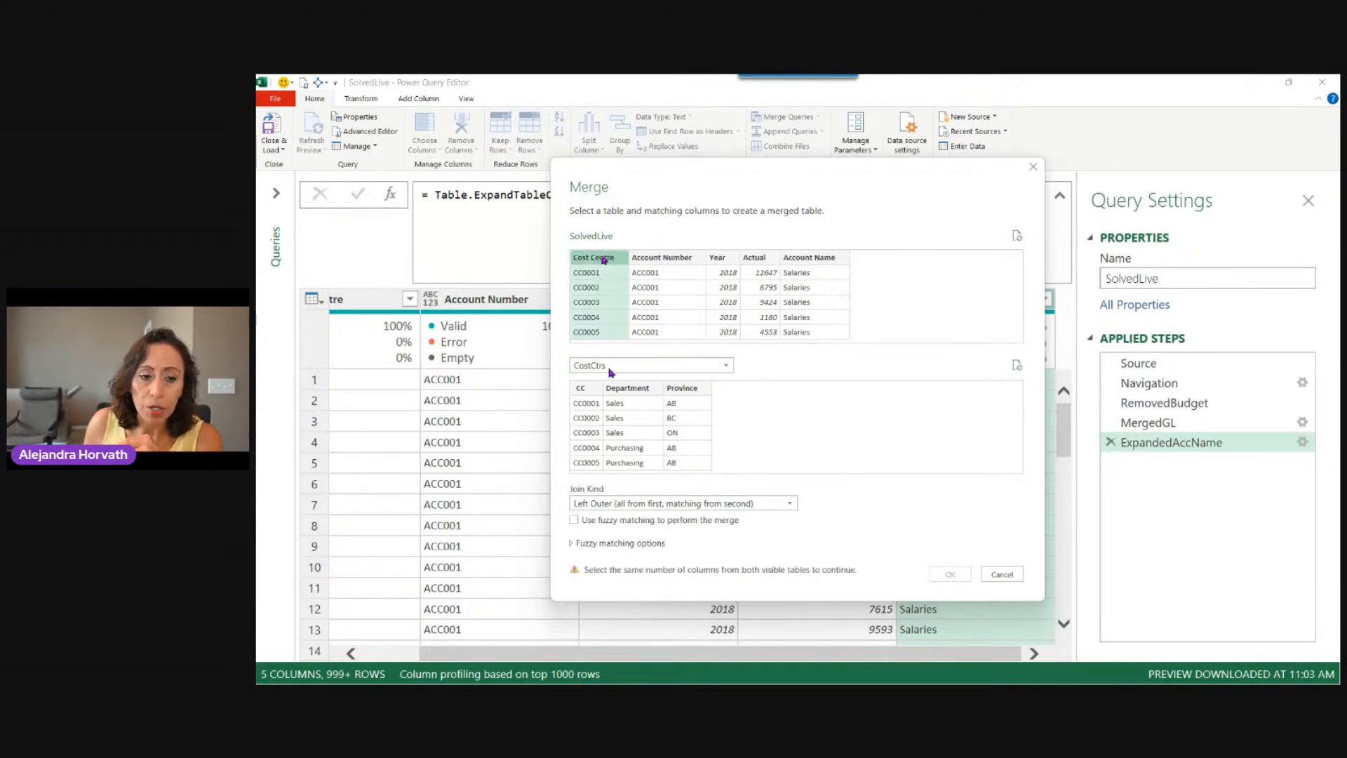
click(580, 389)
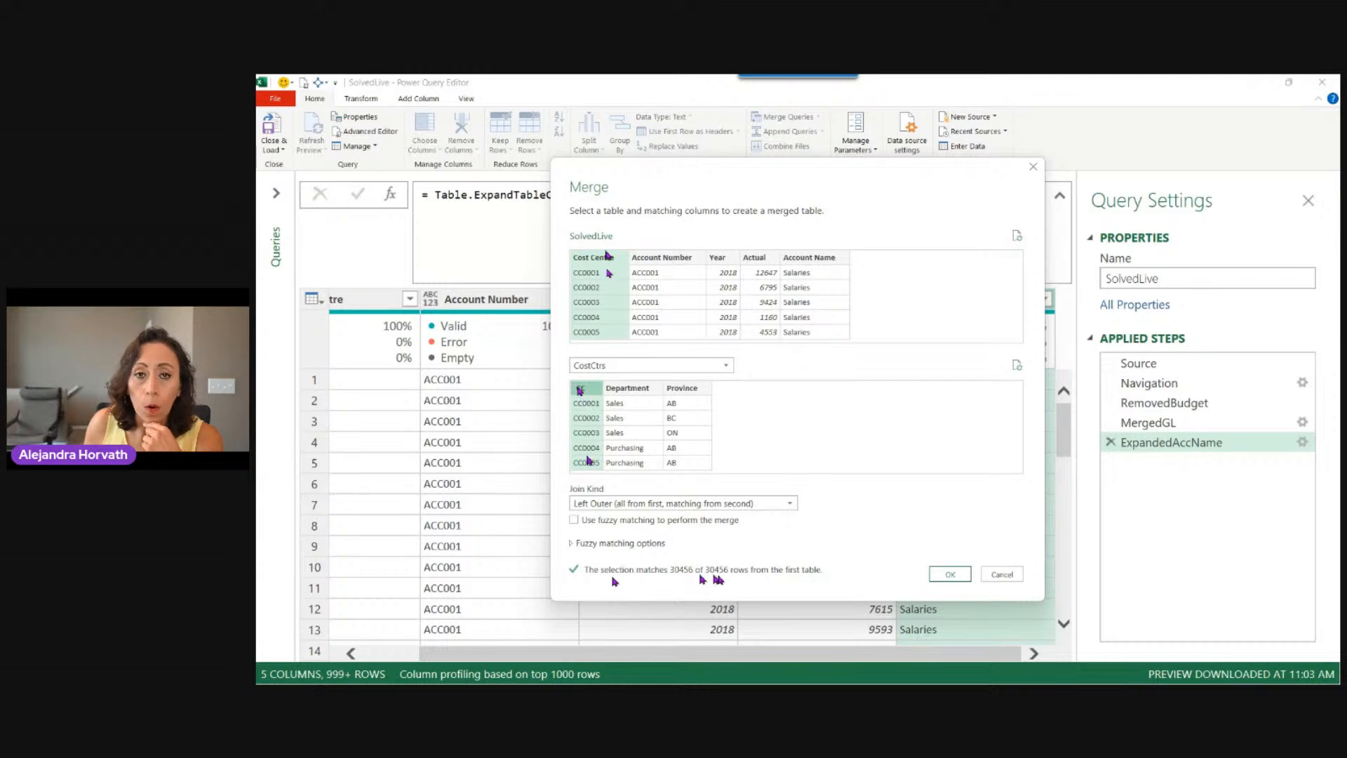
click(950, 573)
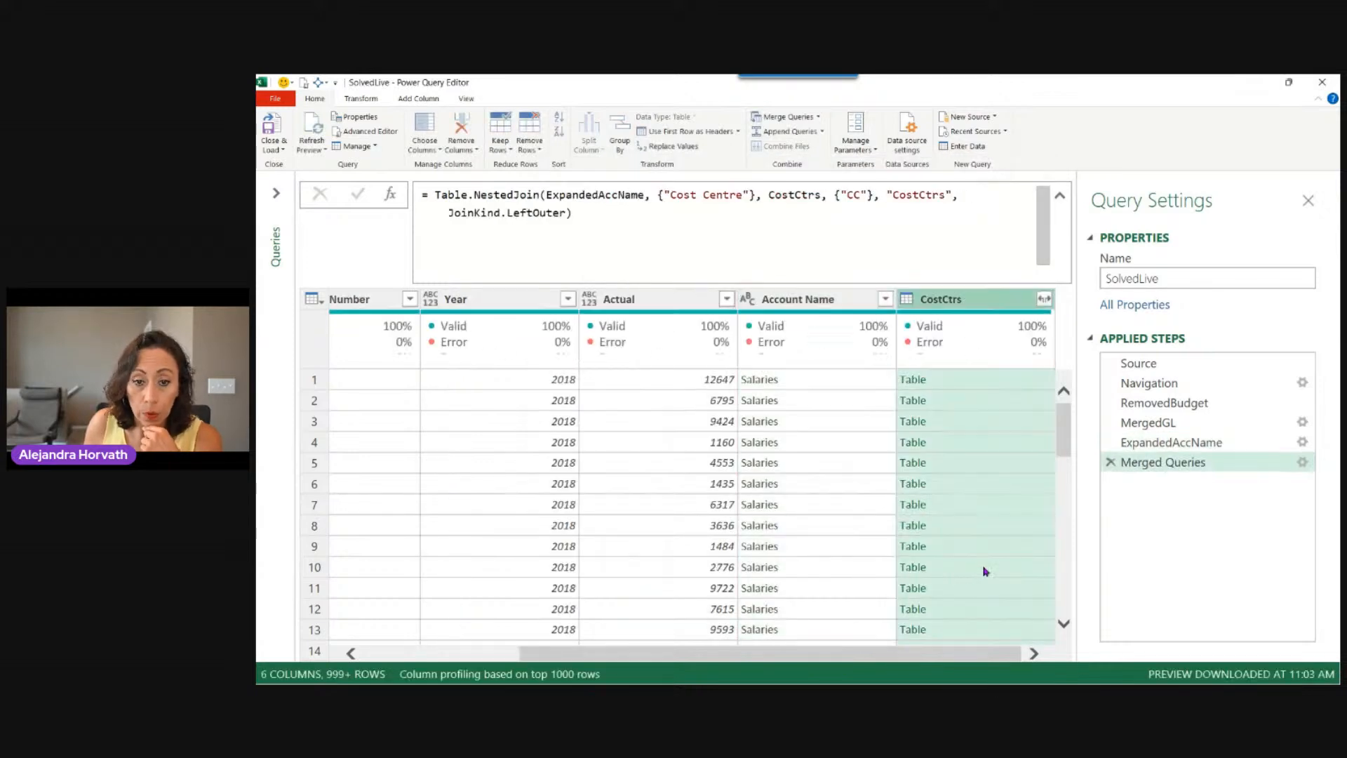
Check the first row's nested CostCtrs table, and expand the CostCtrs column with only Province included
click(1013, 383)
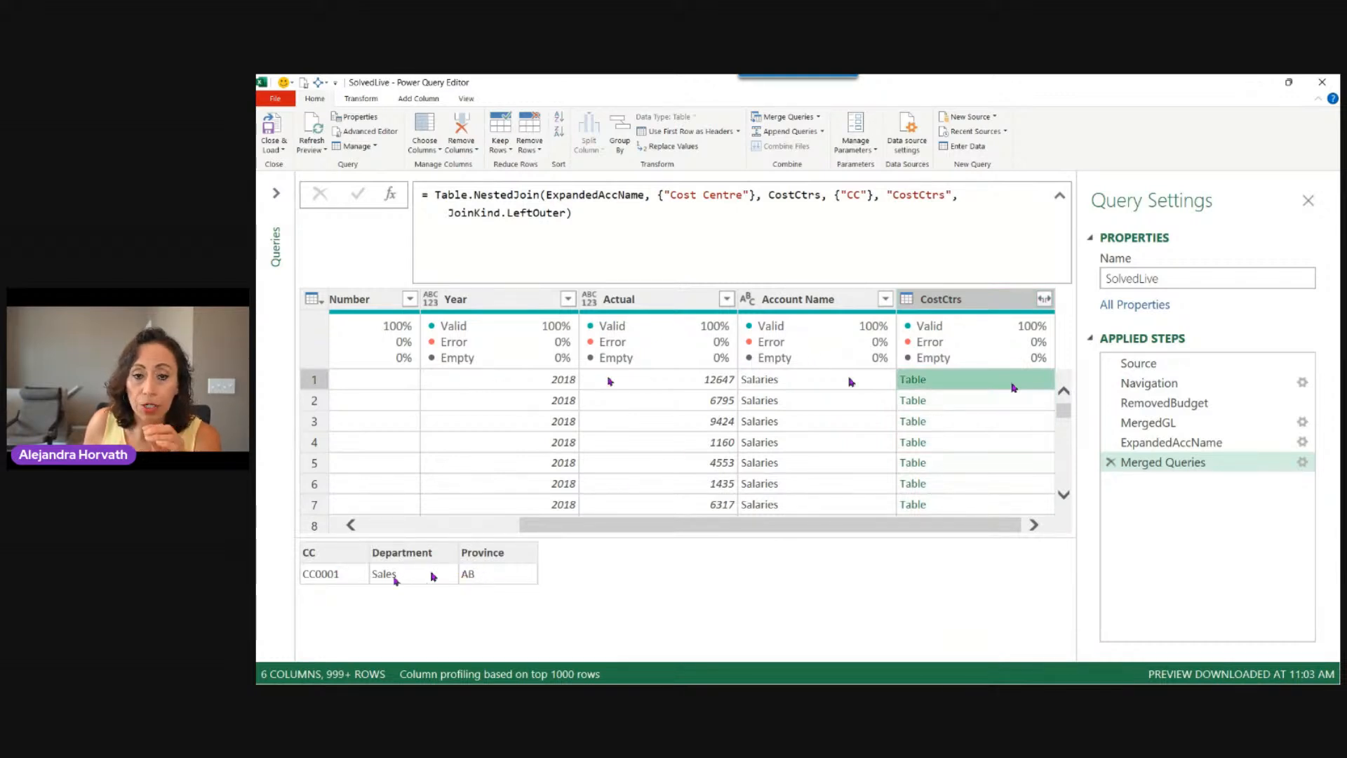
drag(936, 528, 670, 523)
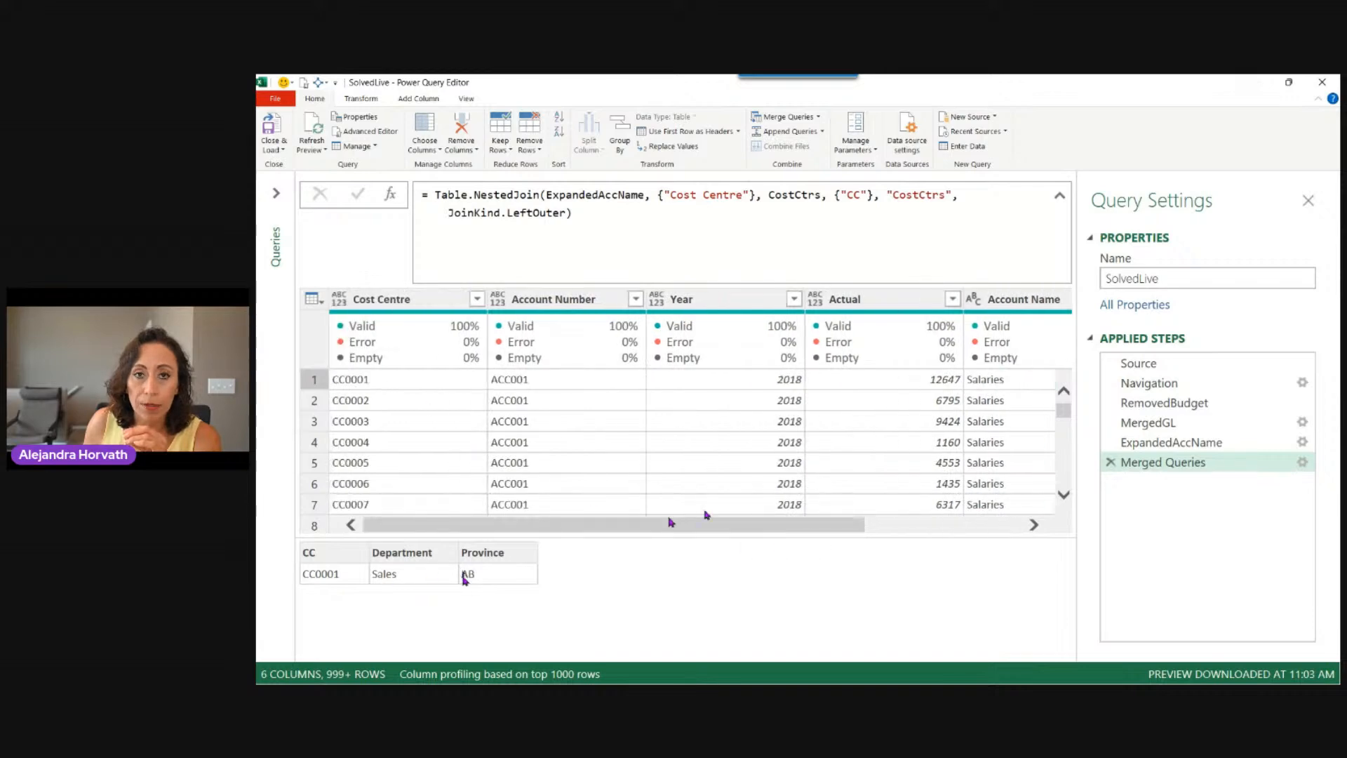
drag(841, 527, 1045, 526)
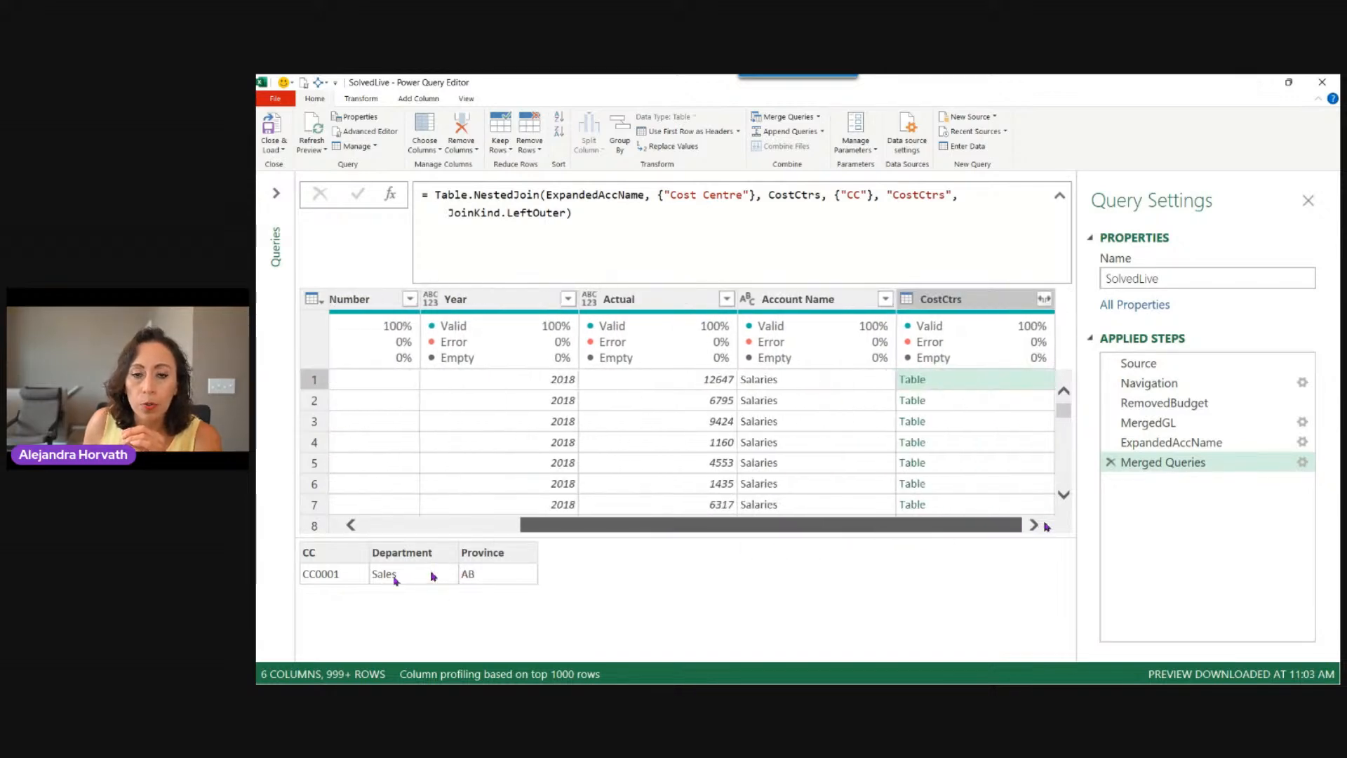
click(979, 302)
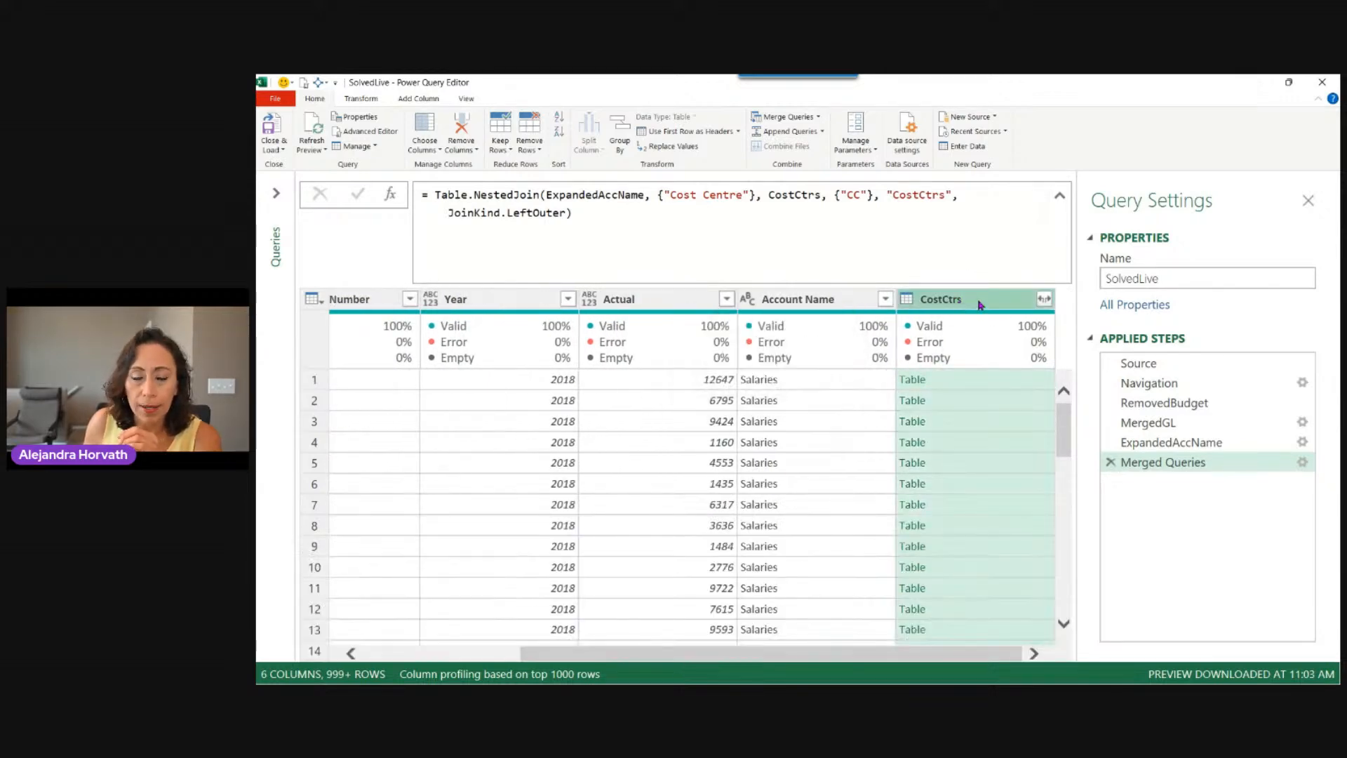
click(1044, 299)
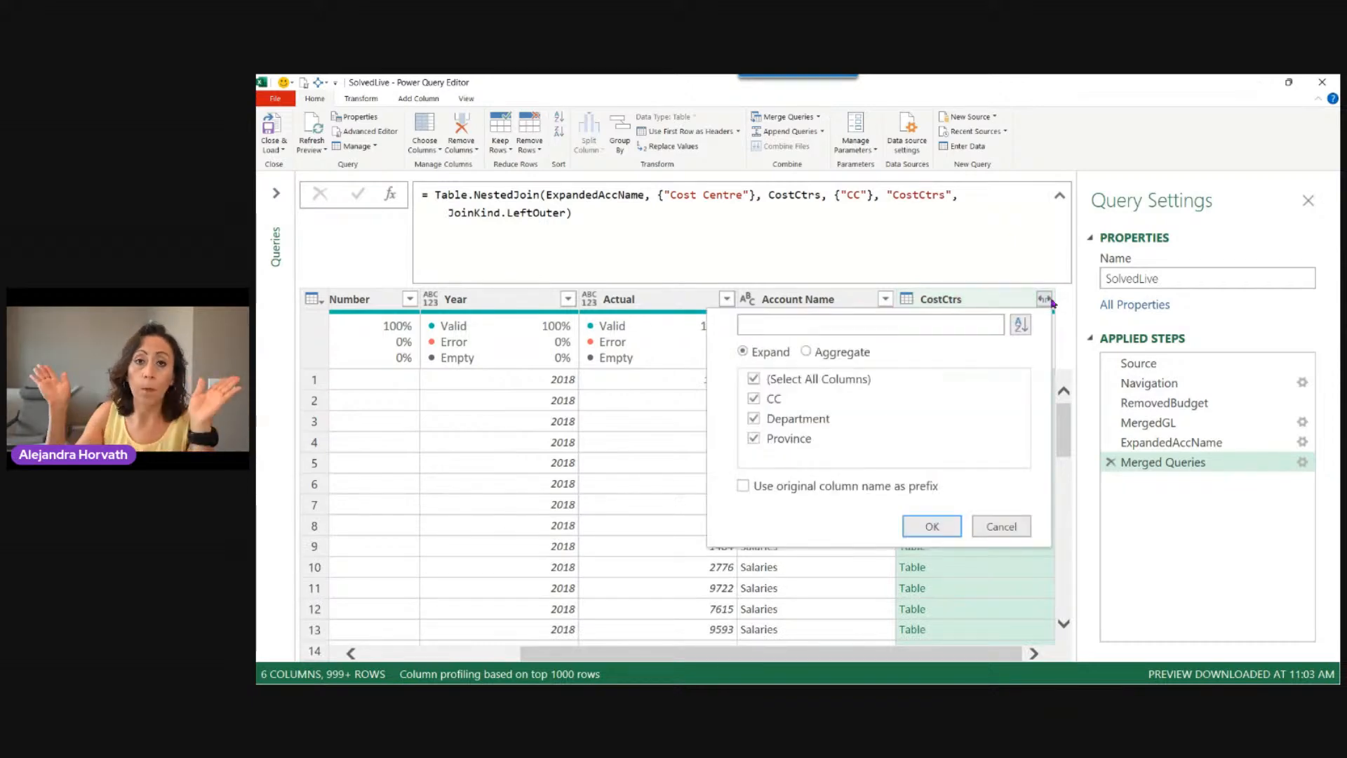
click(757, 379)
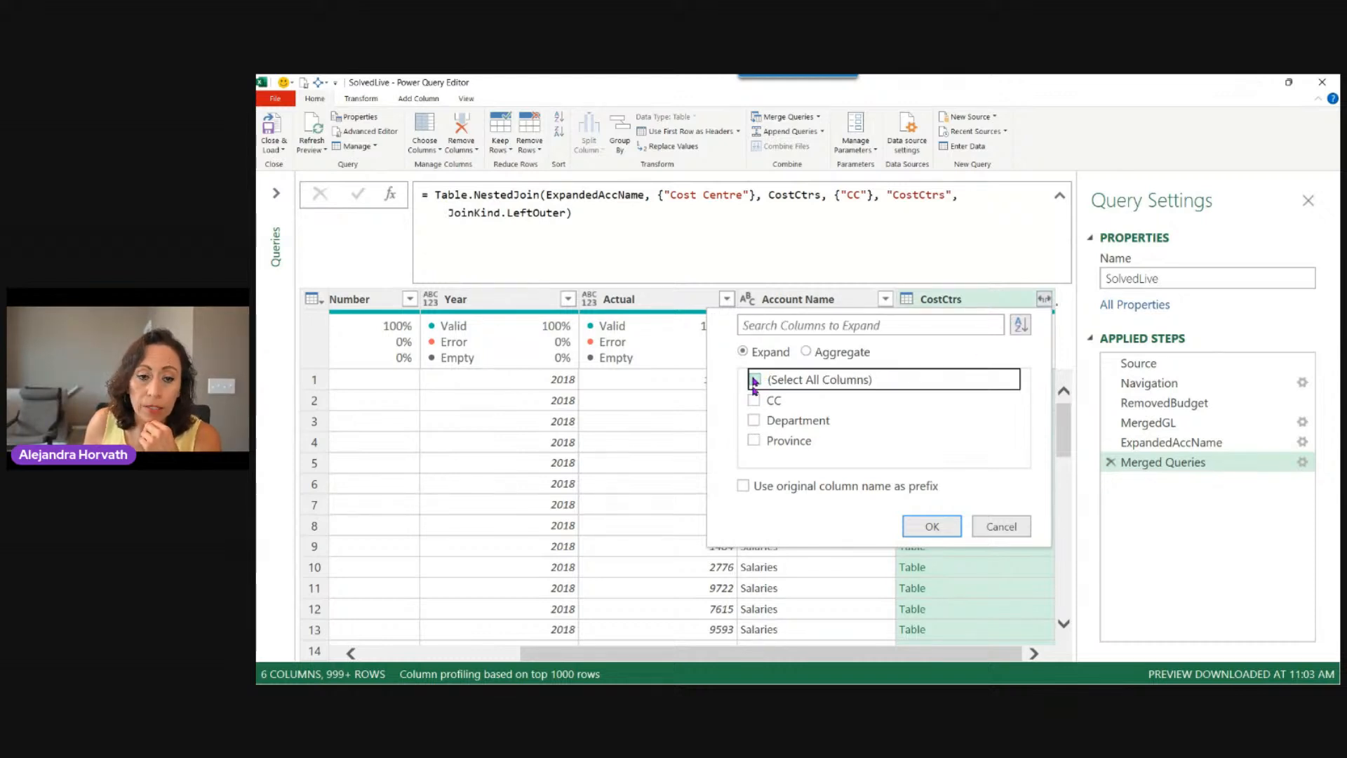
click(755, 441)
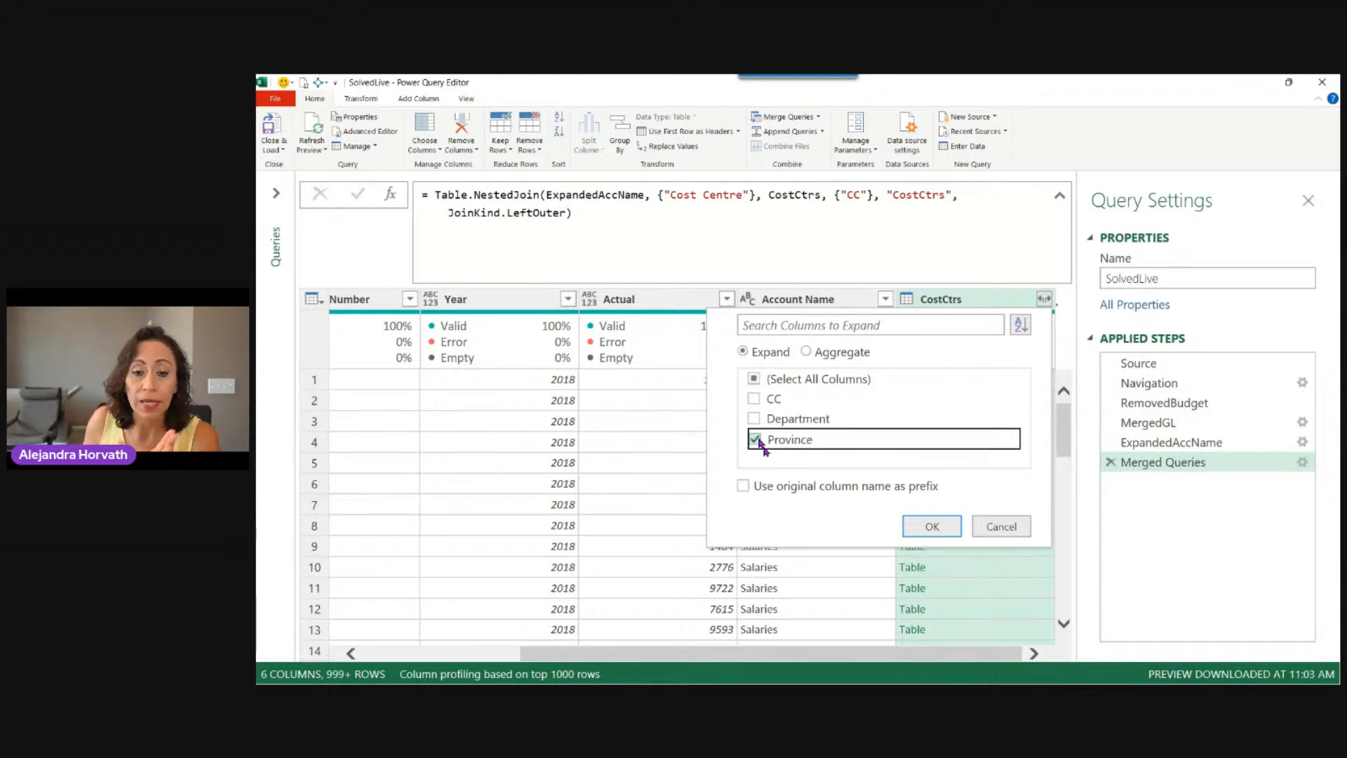
click(920, 524)
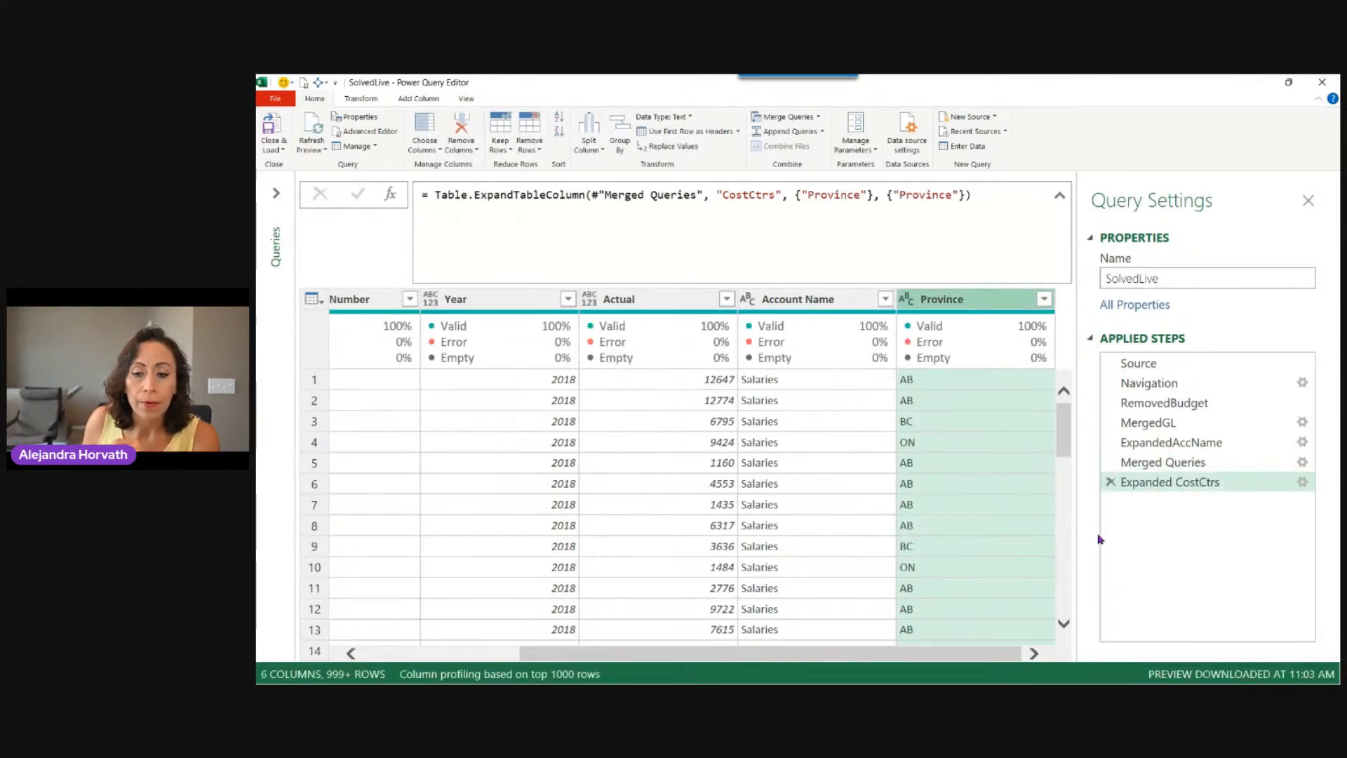
Rename the Merged Queries applied step as MergedCC
click(1193, 463)
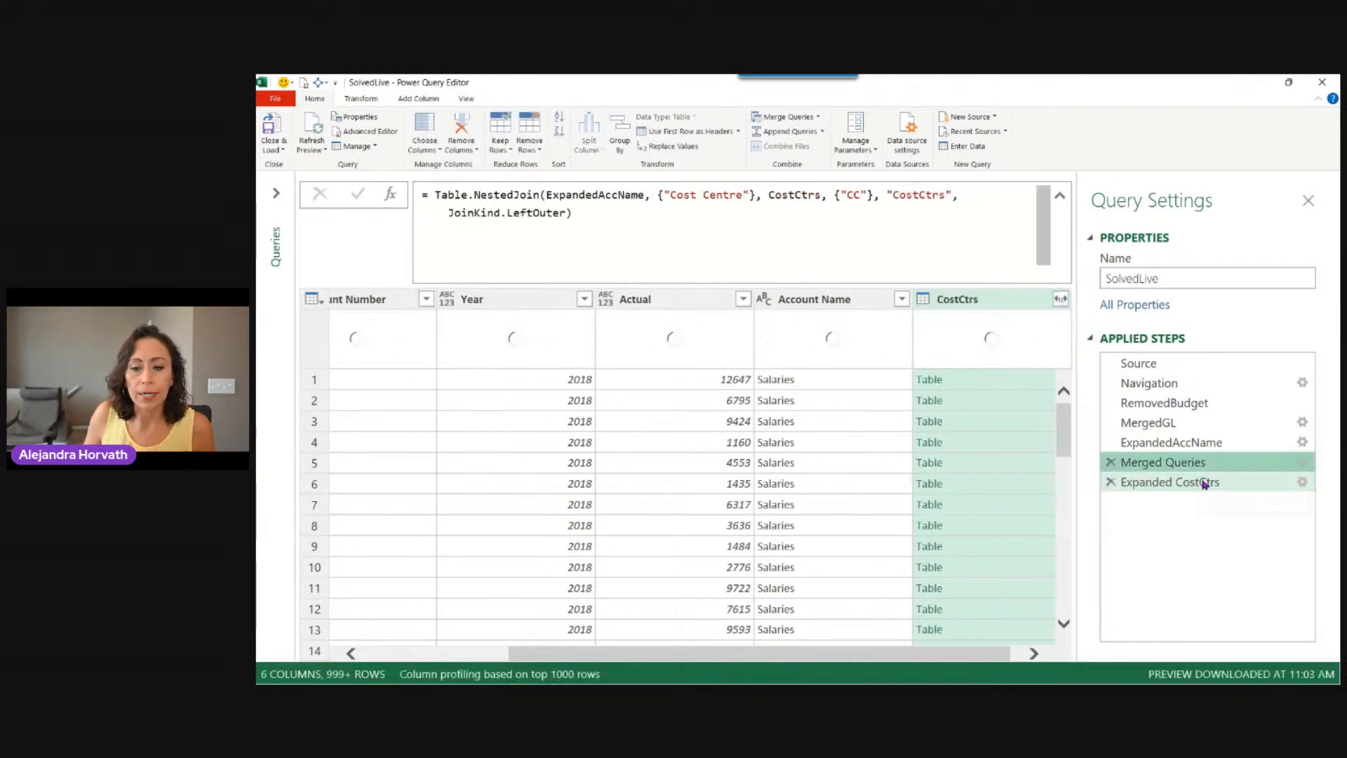
key(End)
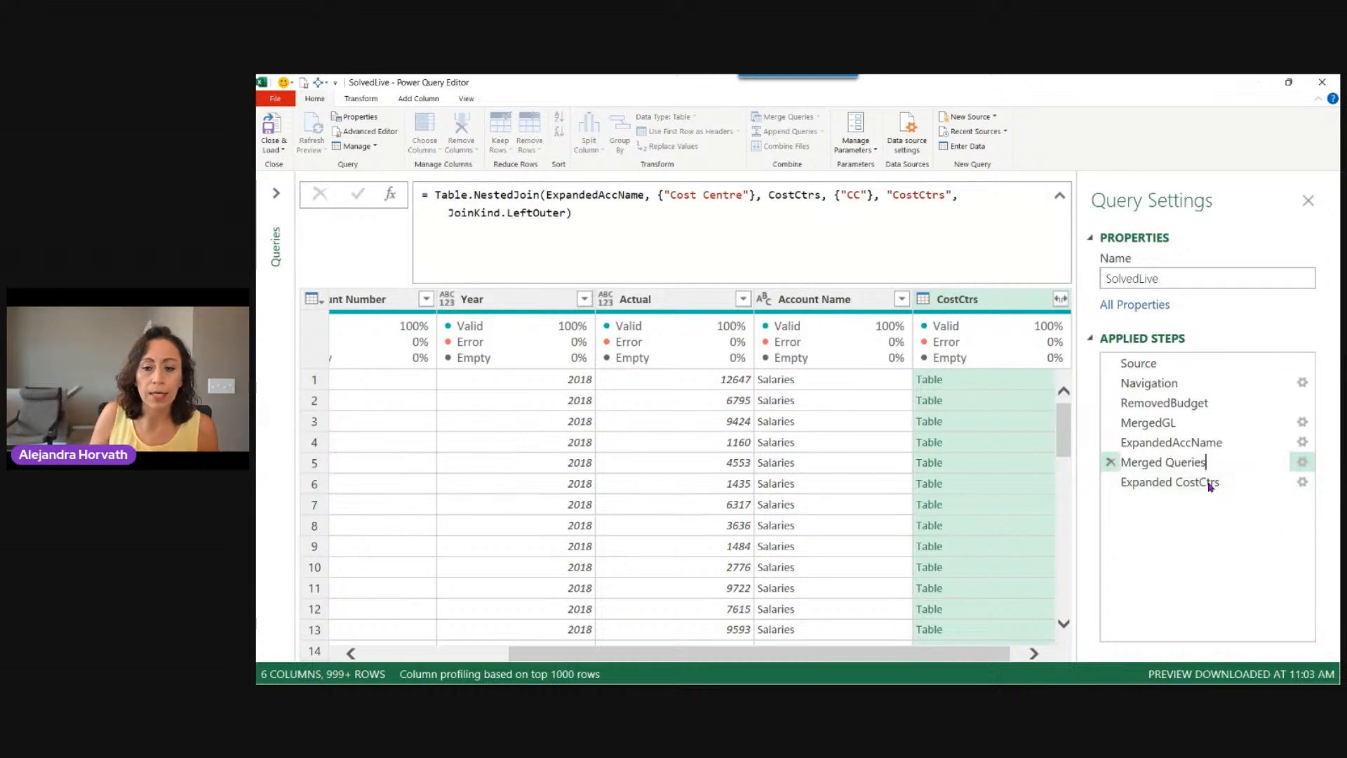
key(BackSpace)
key(BackSpace)
key(BackSpace)
key(BackSpace)
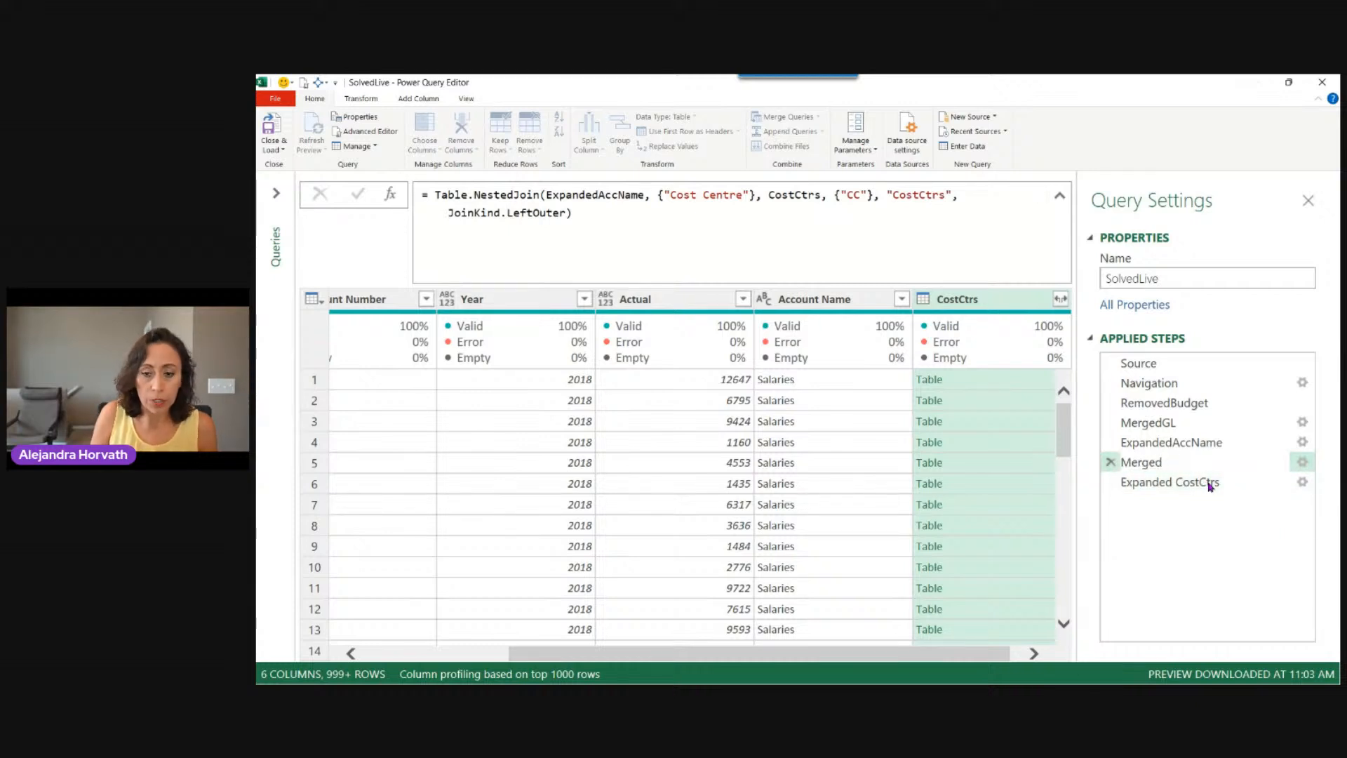
text(CC)
key(Return)
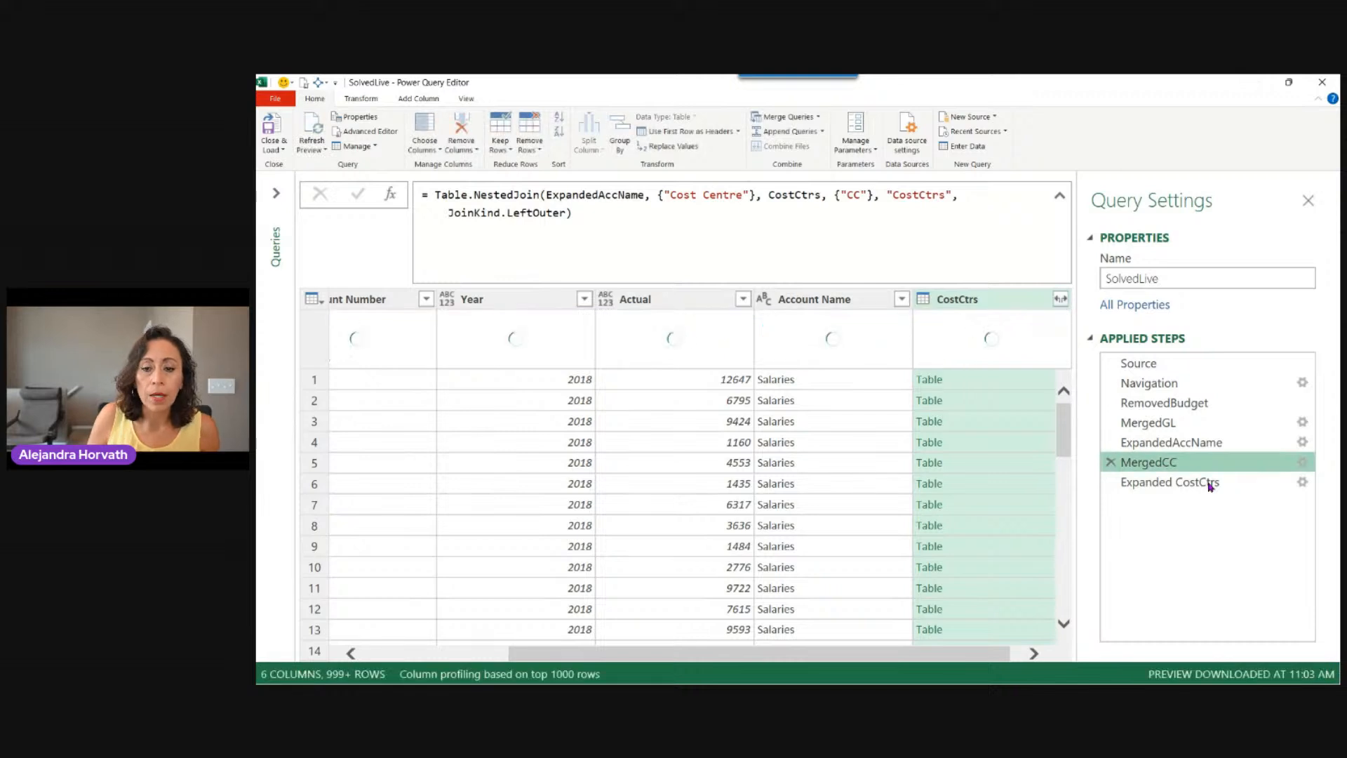
Rename the Expanded CostCtrs applied step as ExpandedProvince
click(1217, 481)
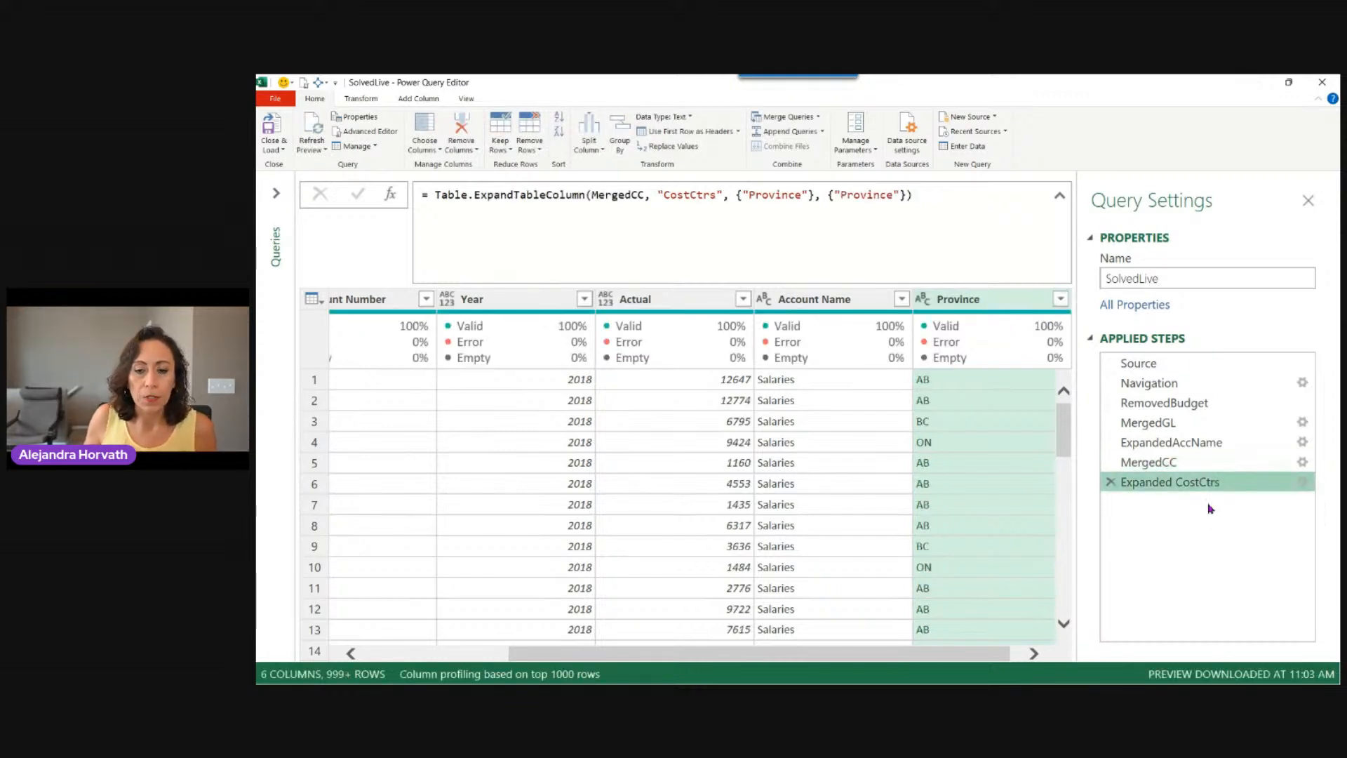
key(F2)
key(End)
key(BackSpace)
key(BackSpace)
key(BackSpace)
key(BackSpace)
key(BackSpace)
key(BackSpace)
text(Province)
key(Return)
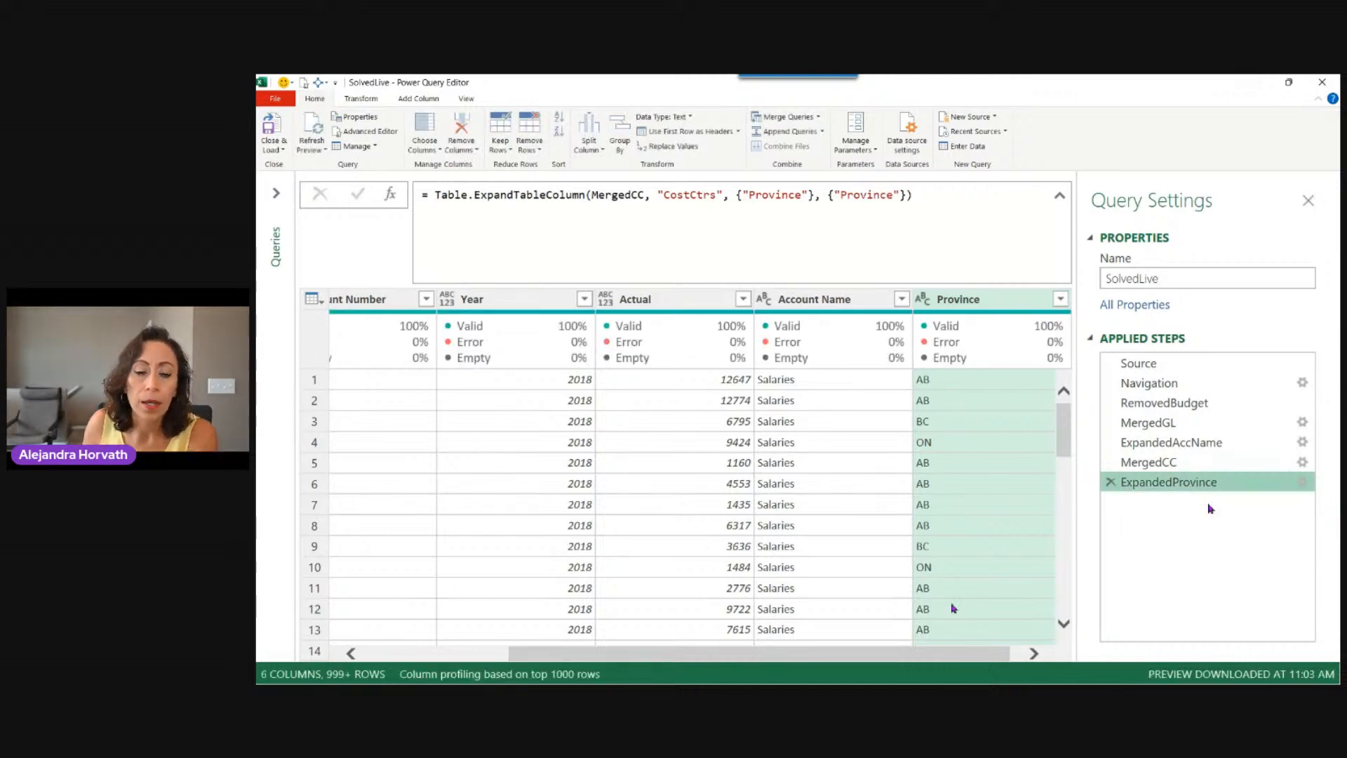
Collapse the formula bar to a single line and select the Province column
drag(948, 658, 961, 660)
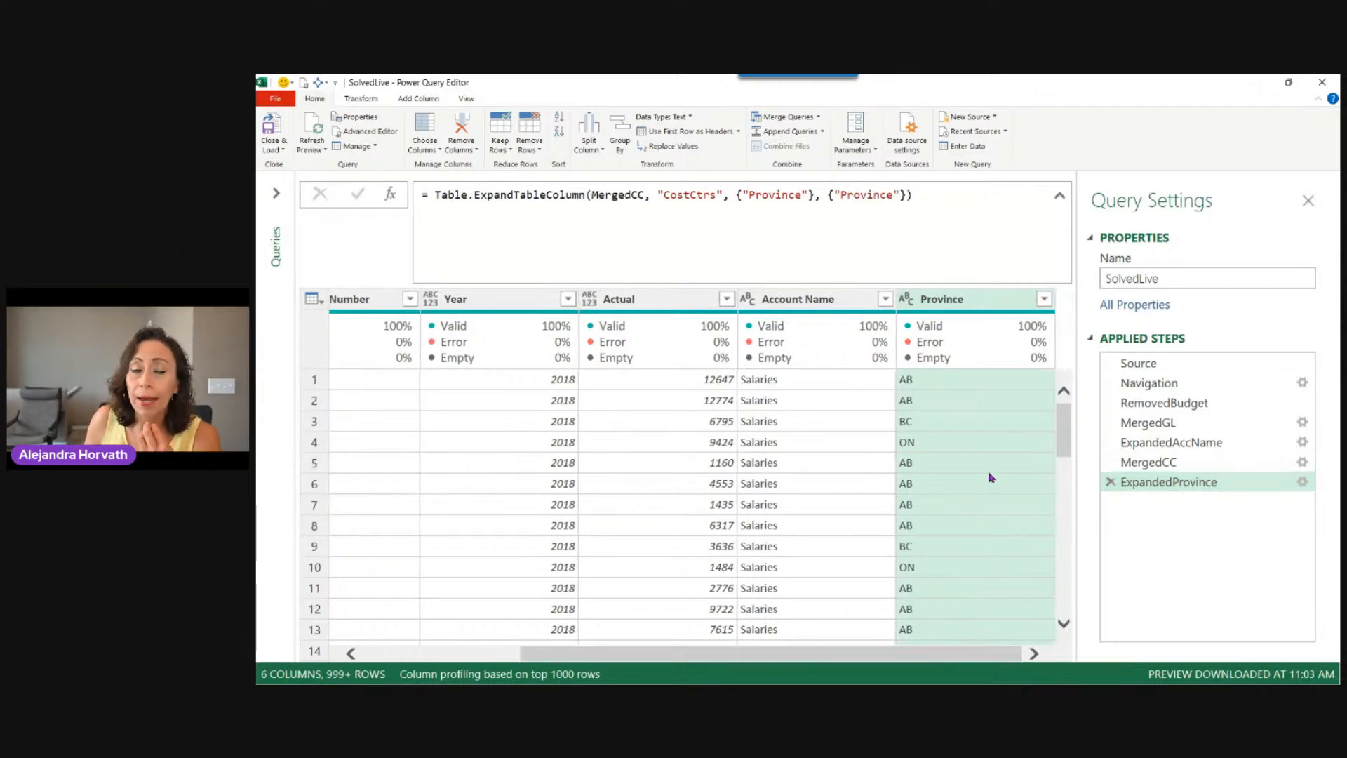
click(1059, 196)
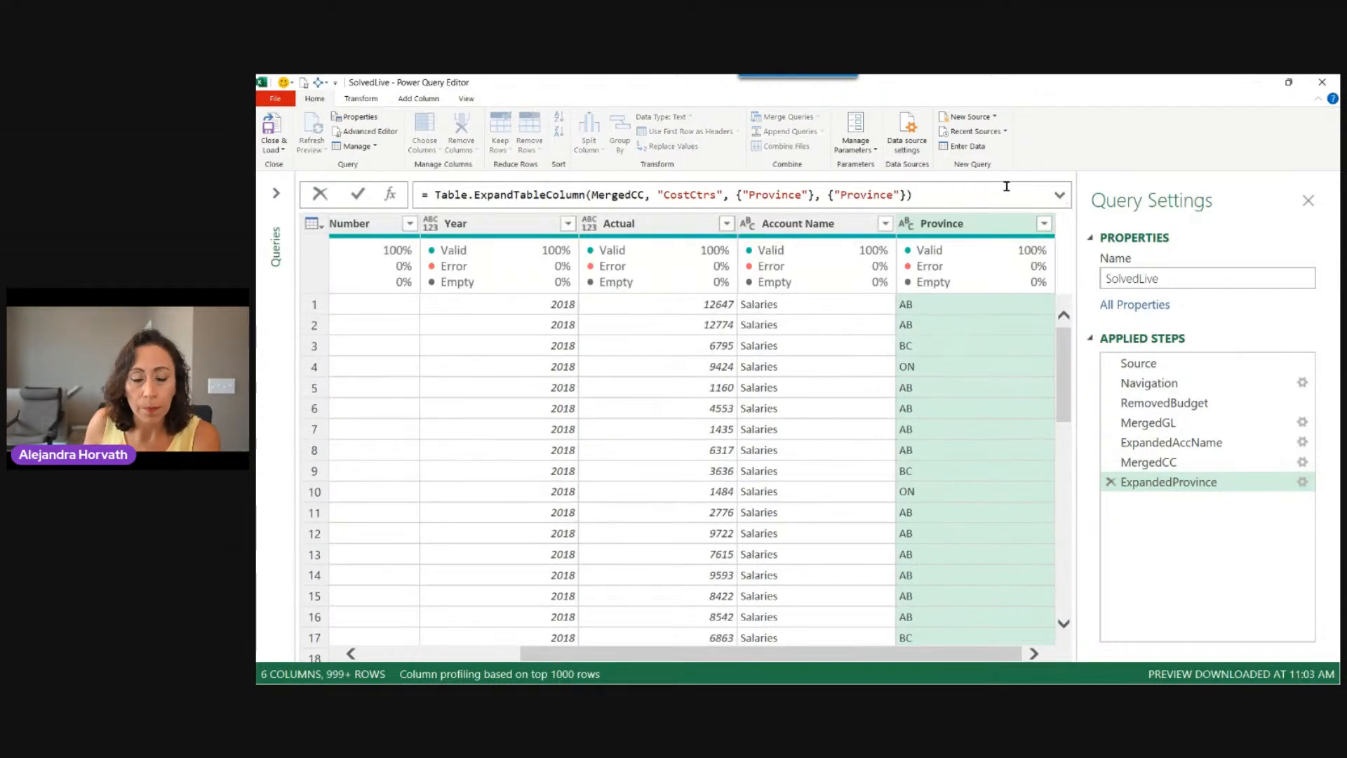
click(360, 99)
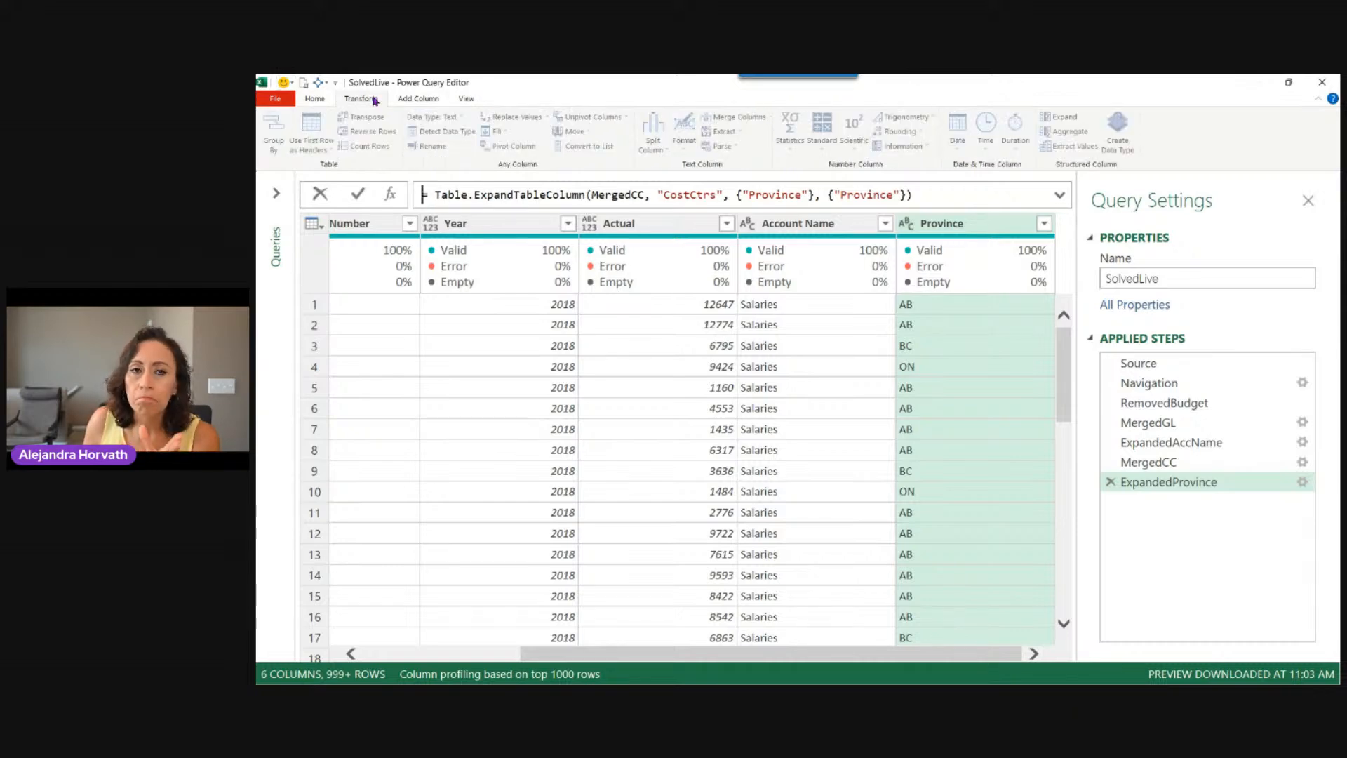
click(989, 232)
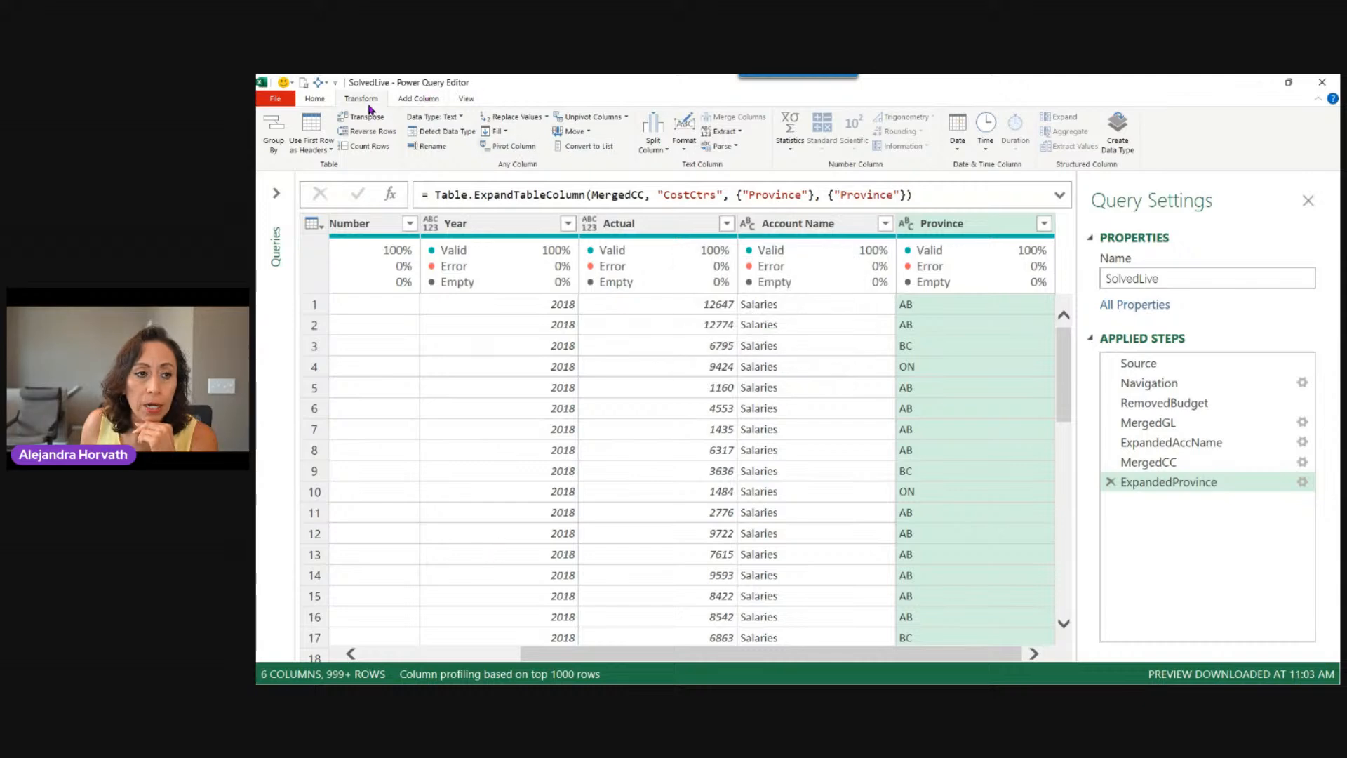
Start a conditional column named Tax with a first rule returning .13 when Province equals ON
click(419, 98)
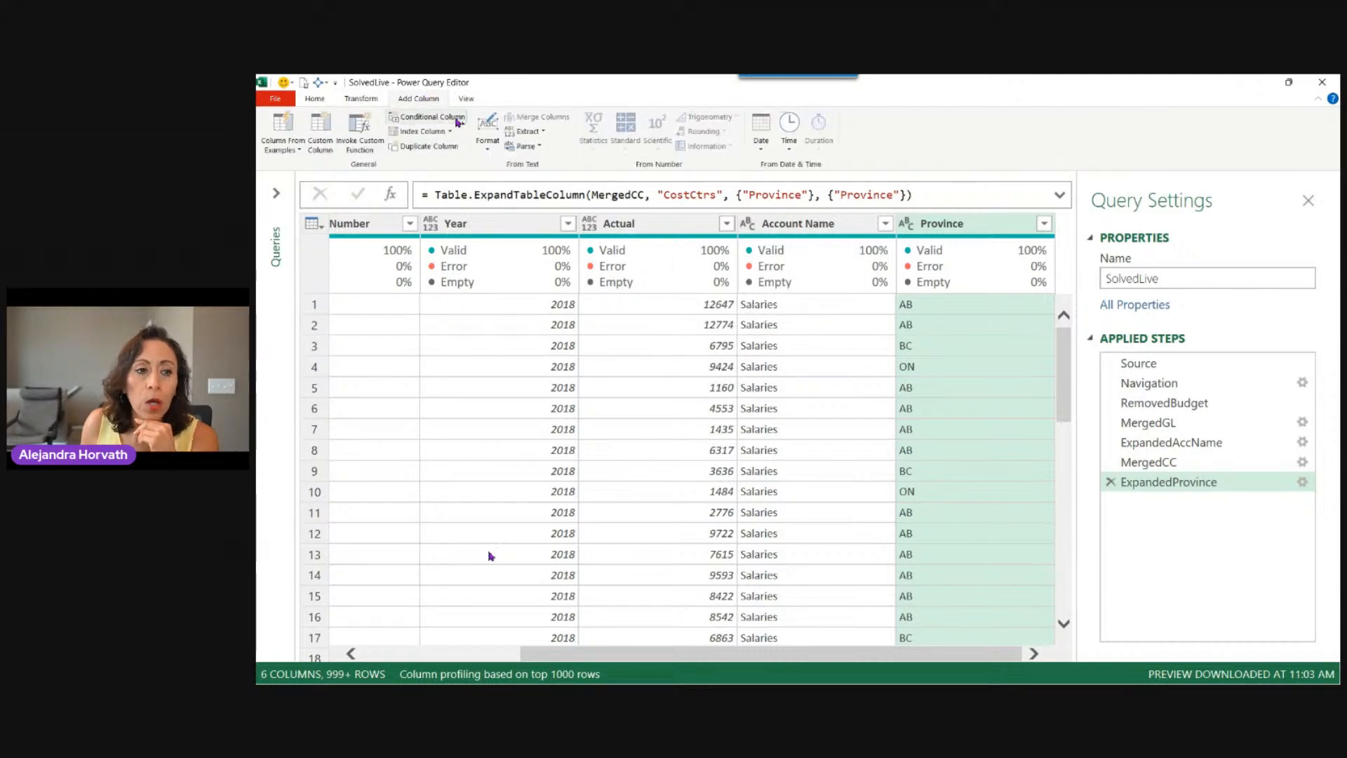
click(459, 123)
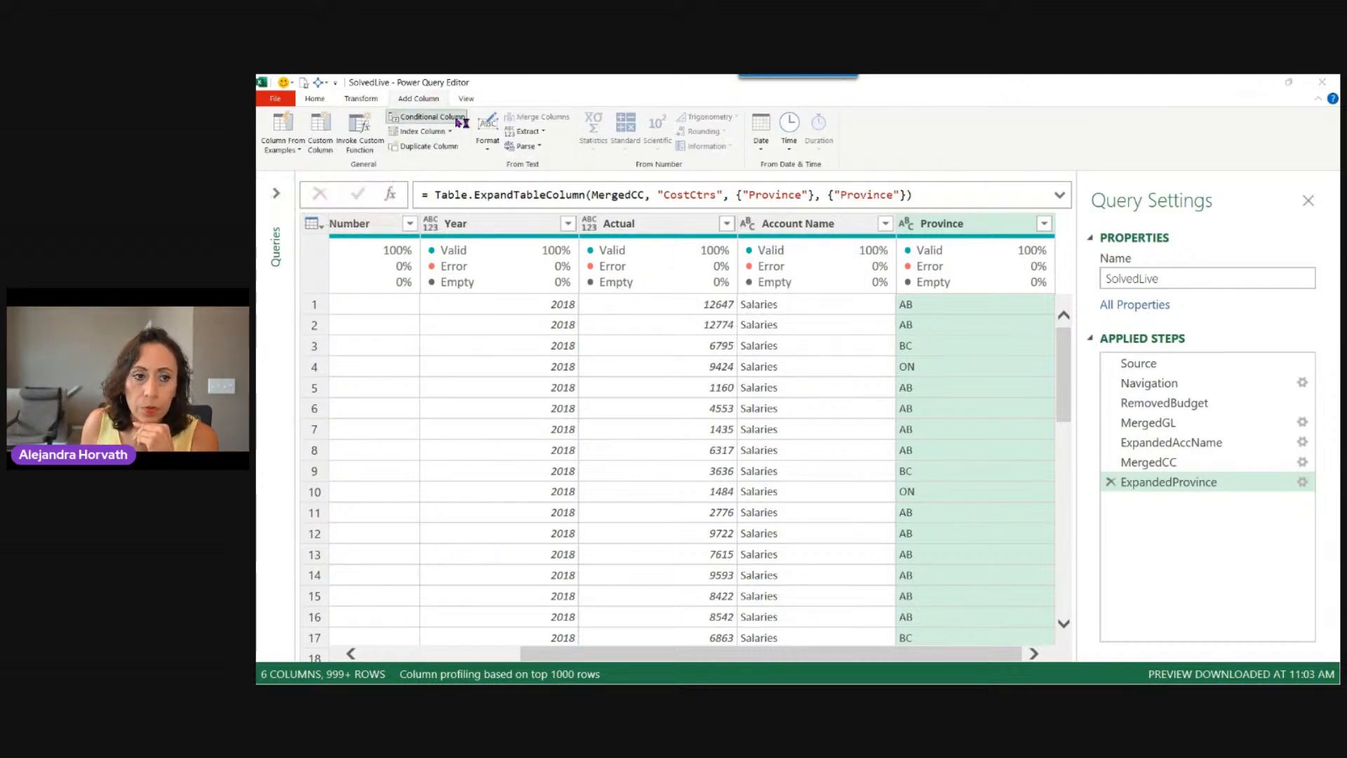
click(570, 328)
drag(569, 328, 488, 327)
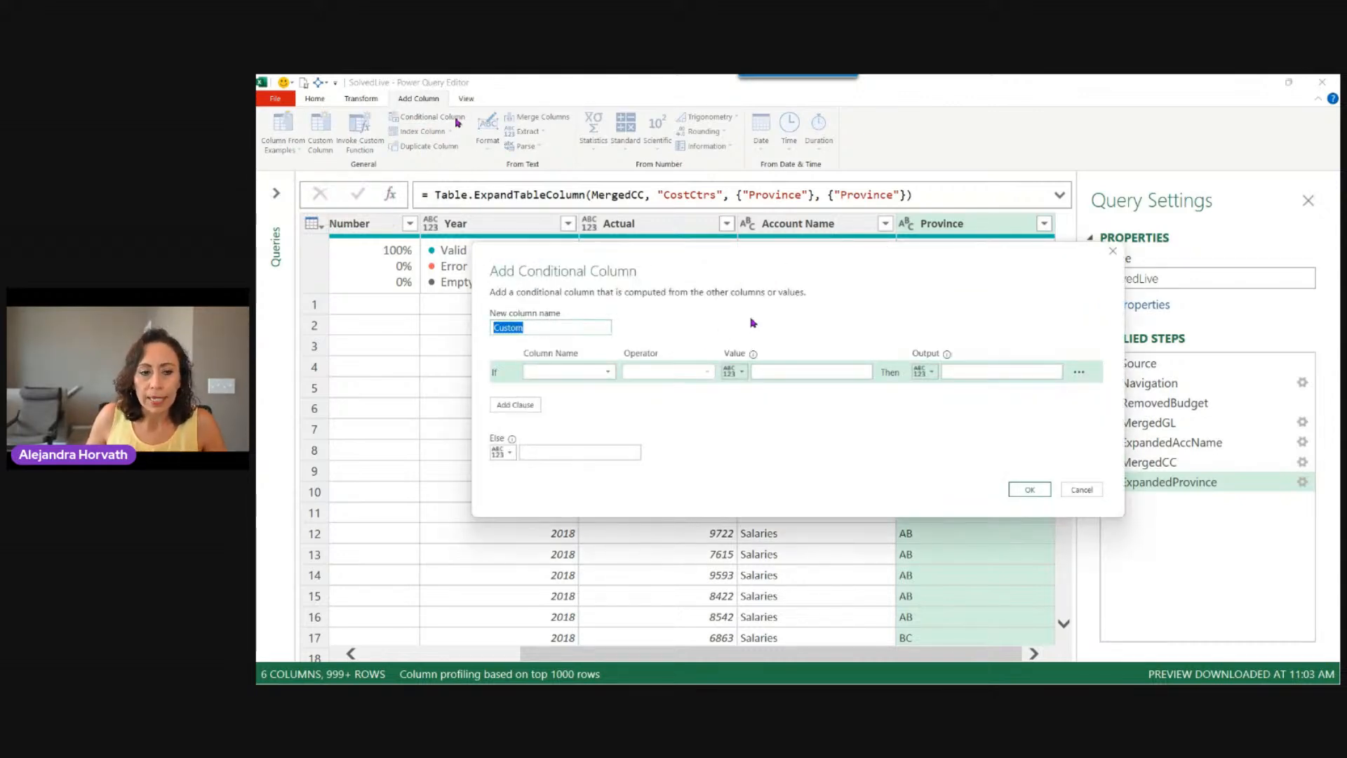
text(Tax)
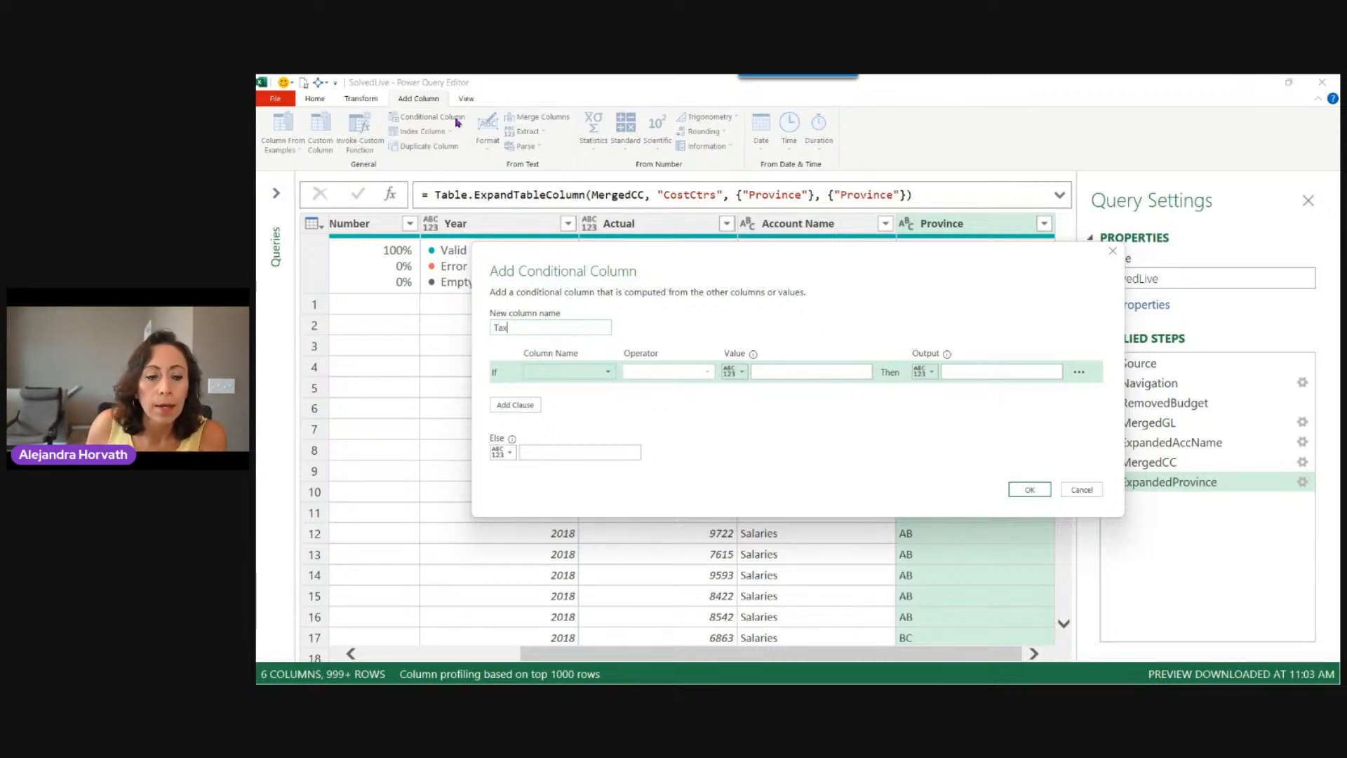
click(610, 373)
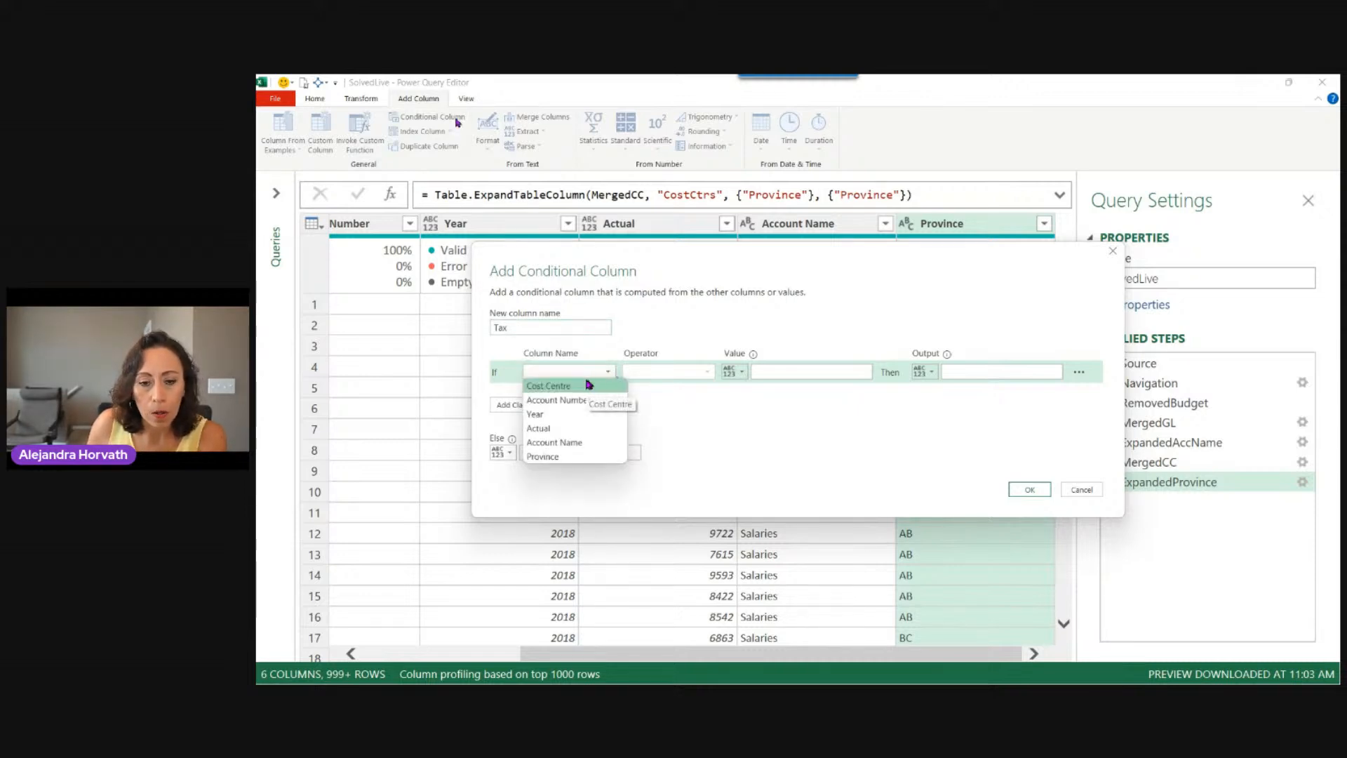
click(547, 456)
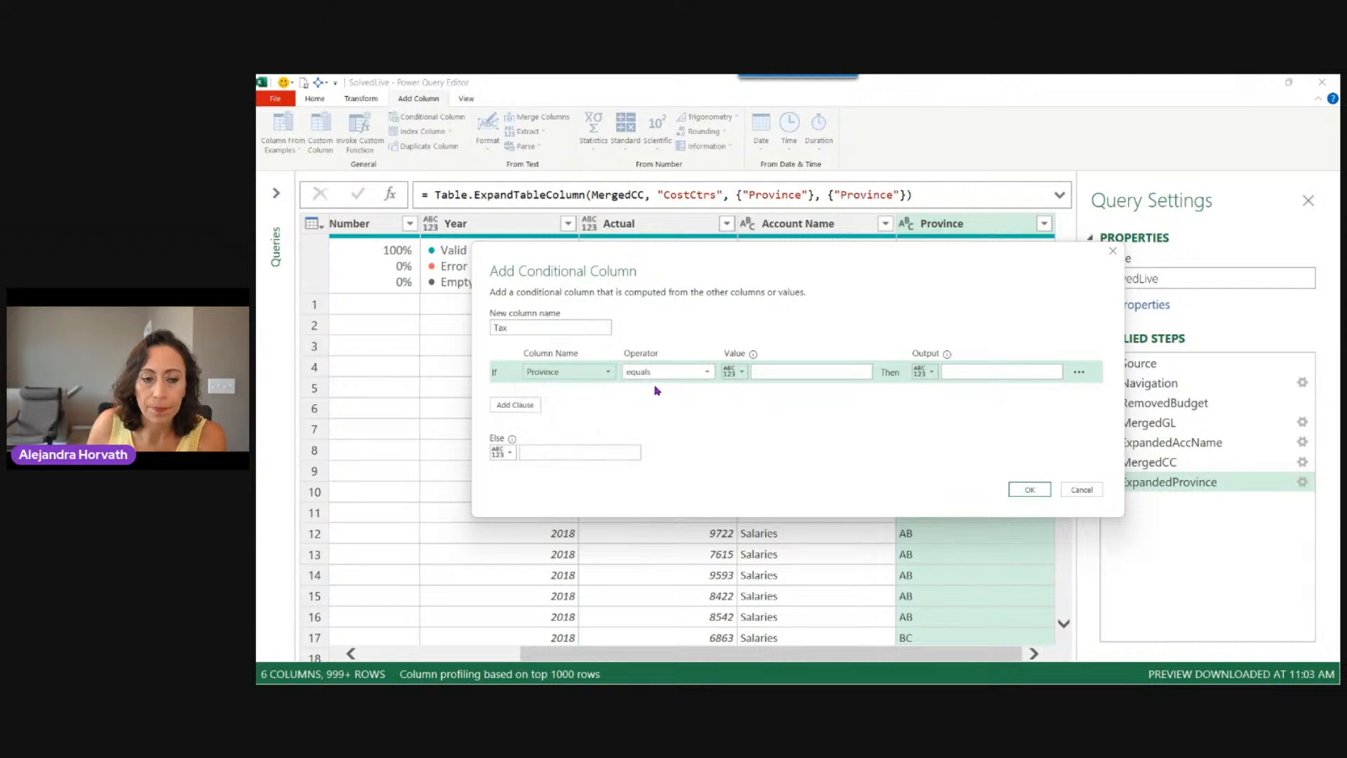
click(798, 370)
text(ON)
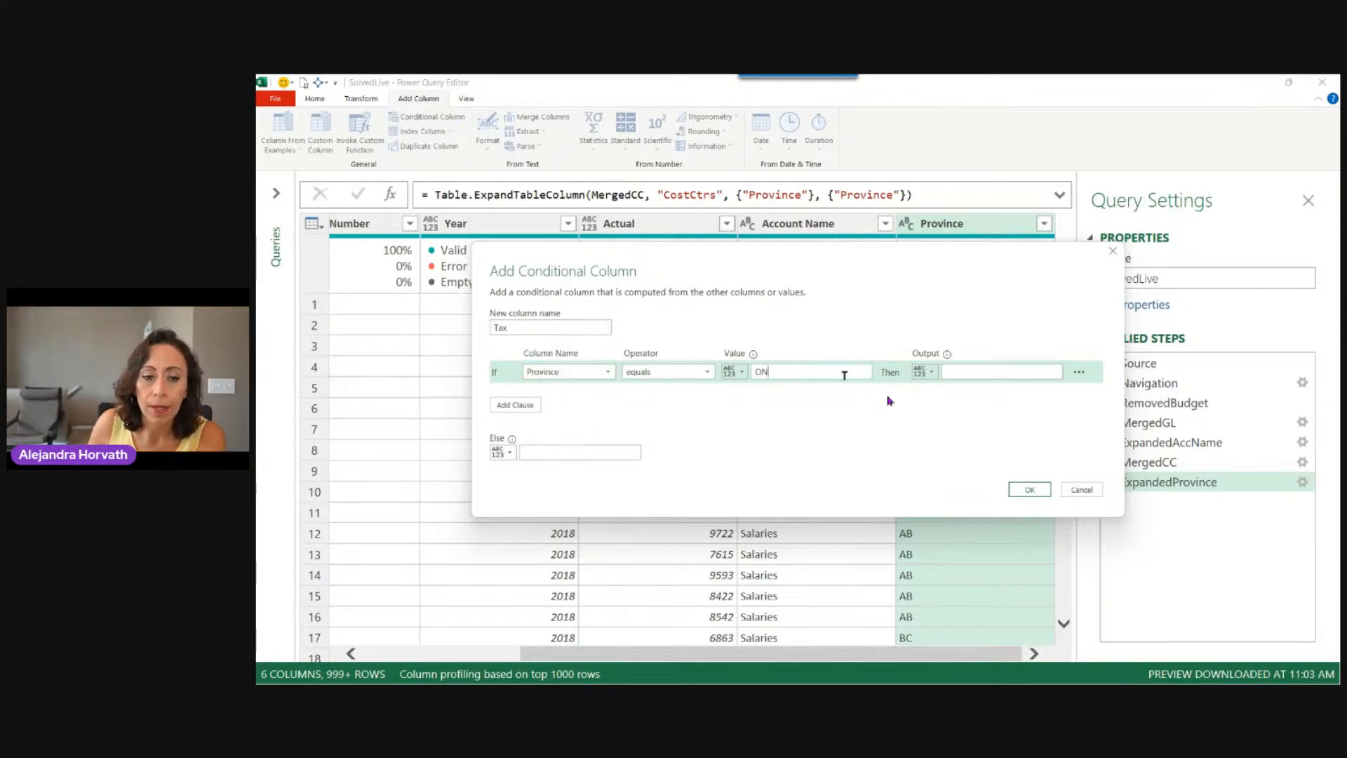
click(971, 374)
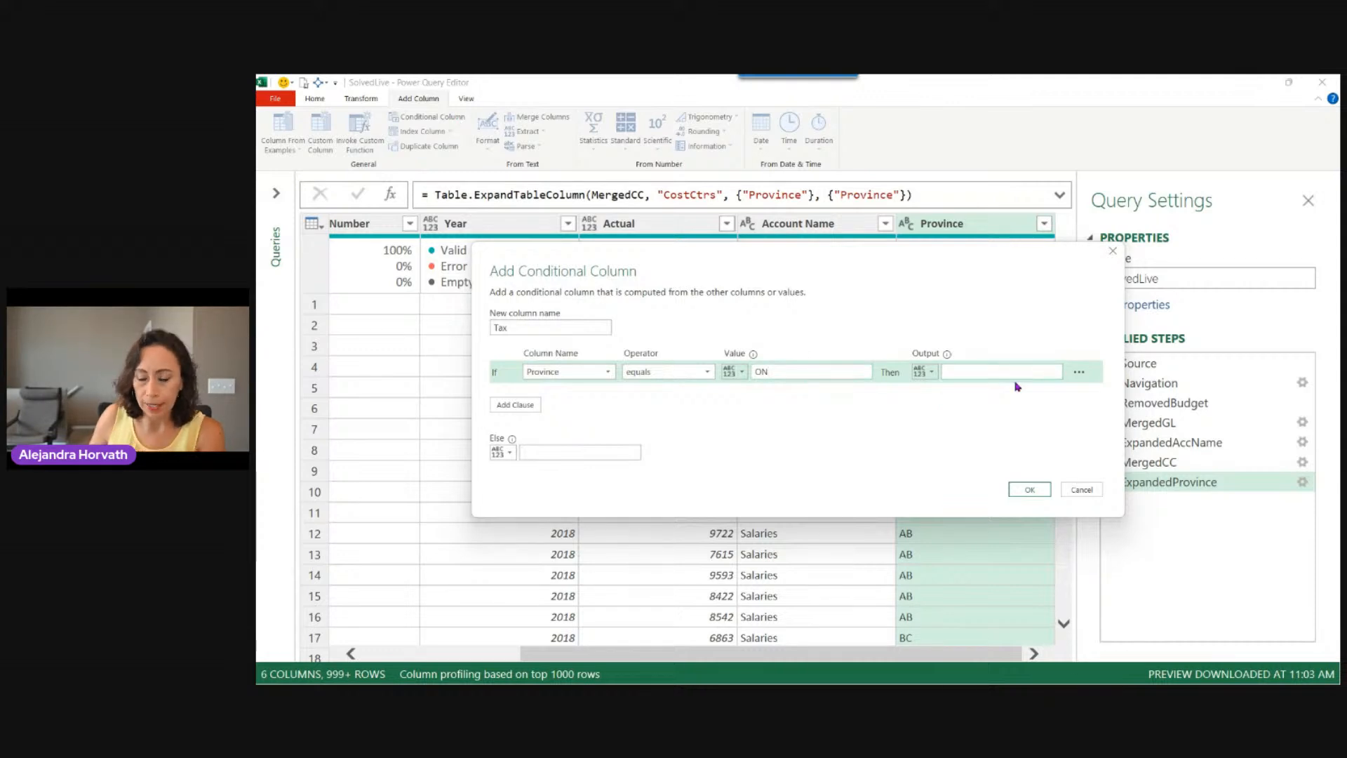
text(.13)
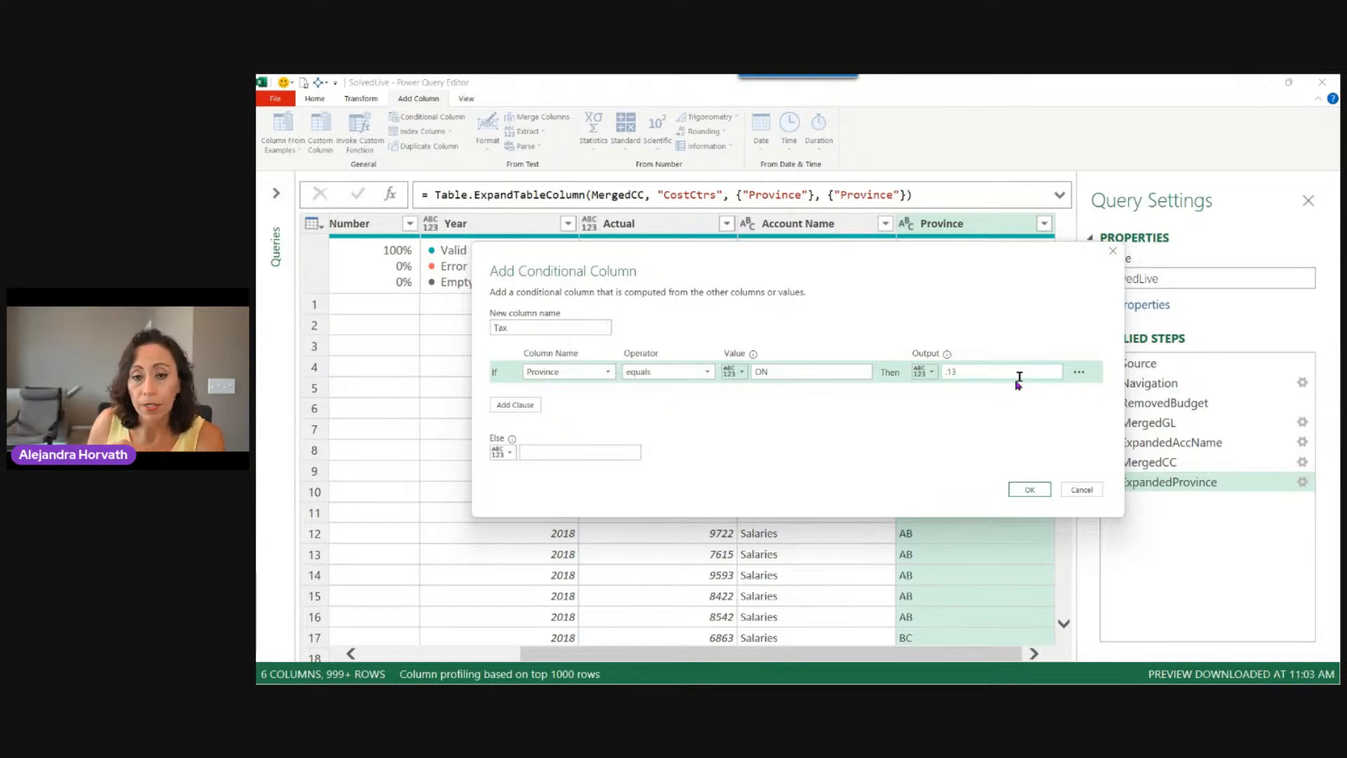
Add a second clause to the Tax column that returns .12 when Province equals BC
click(519, 407)
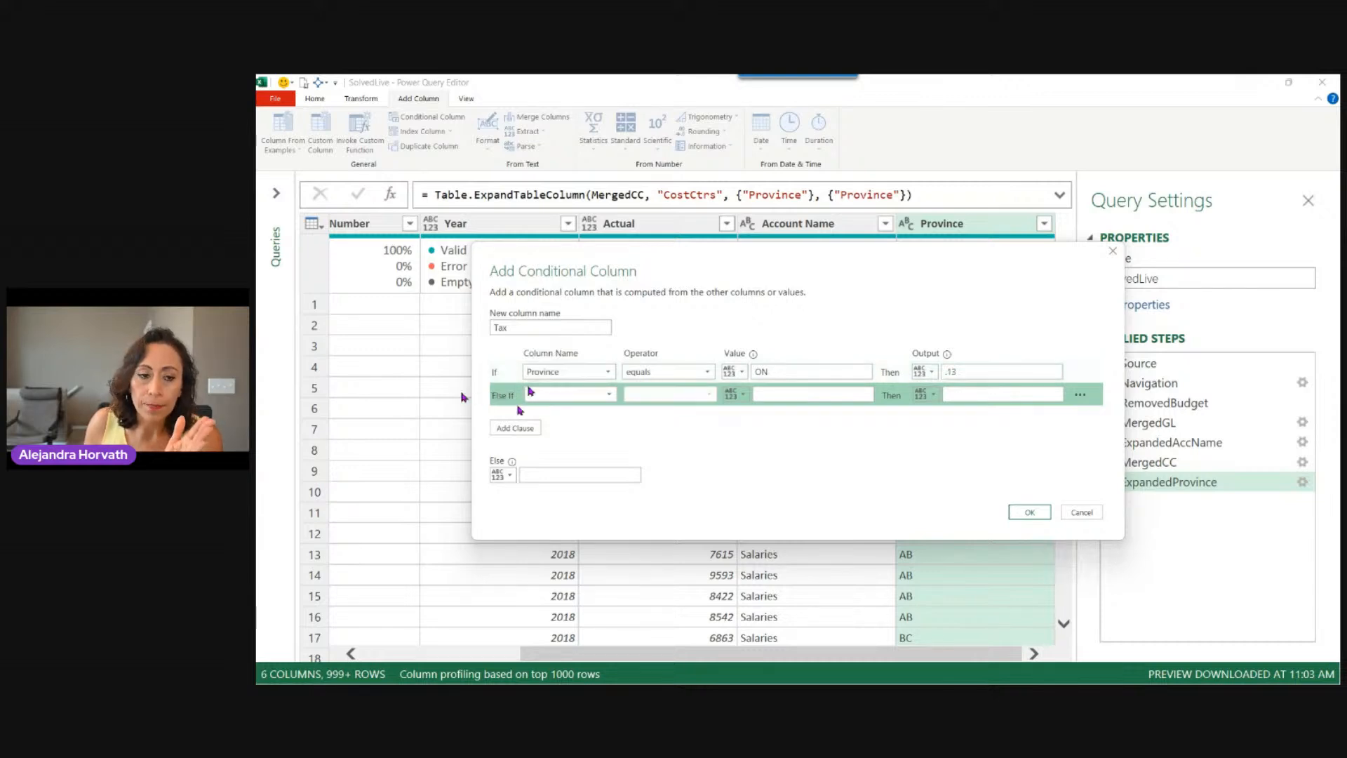
click(608, 395)
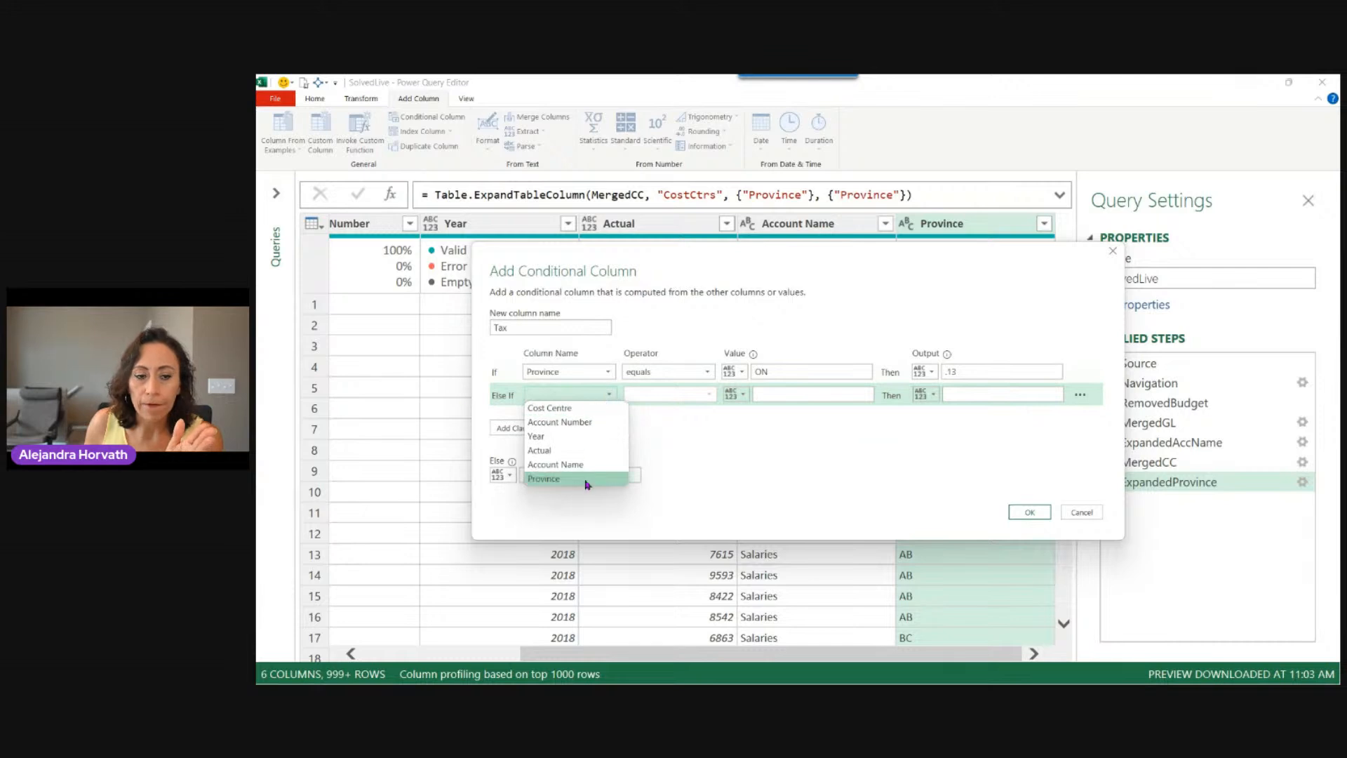
click(544, 479)
click(766, 395)
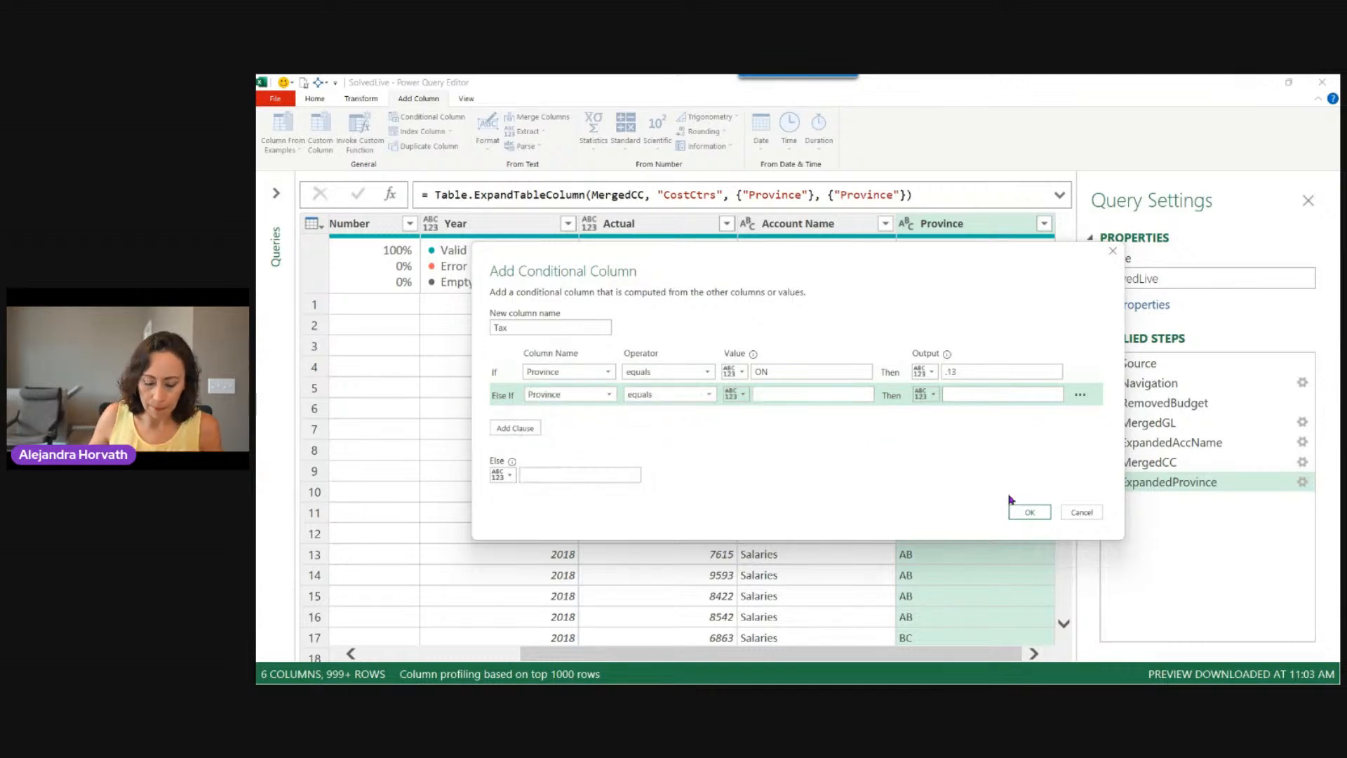
text(BC)
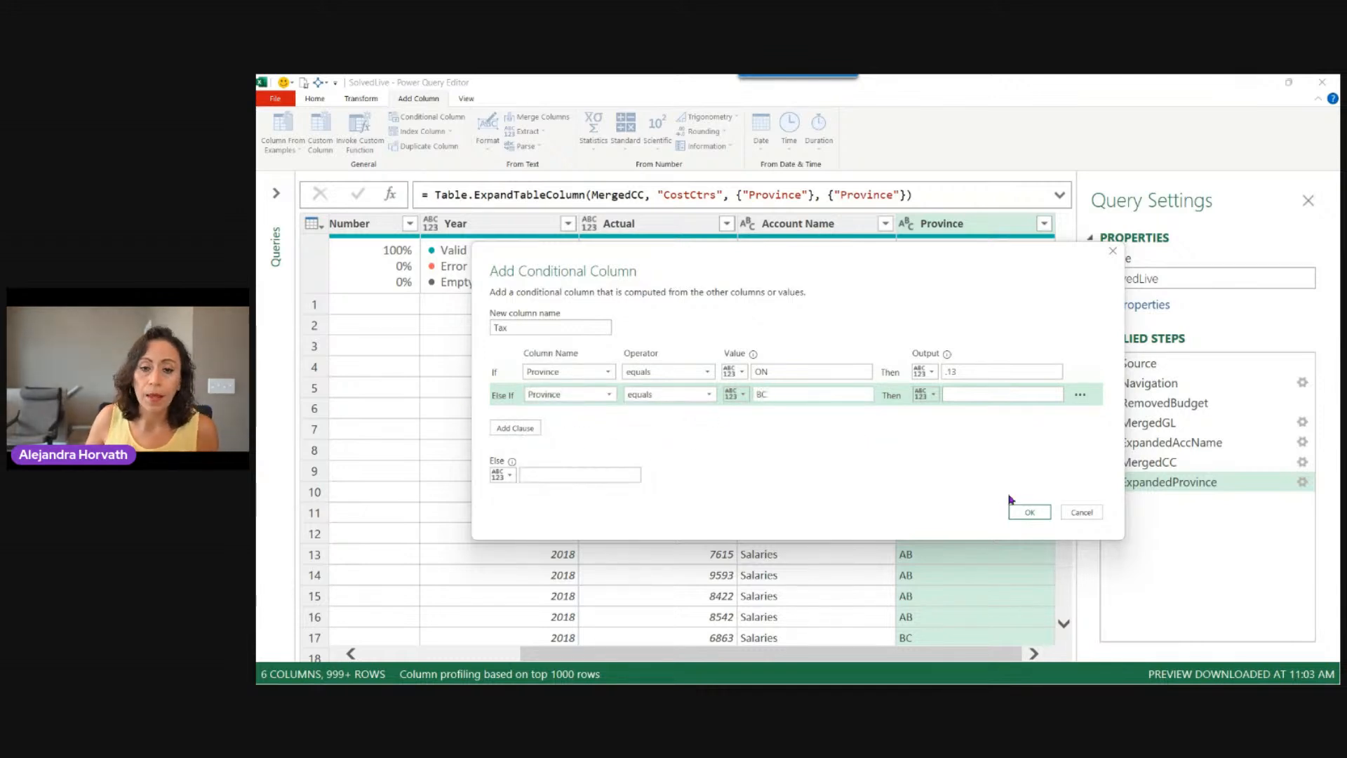
click(966, 393)
text(.12)
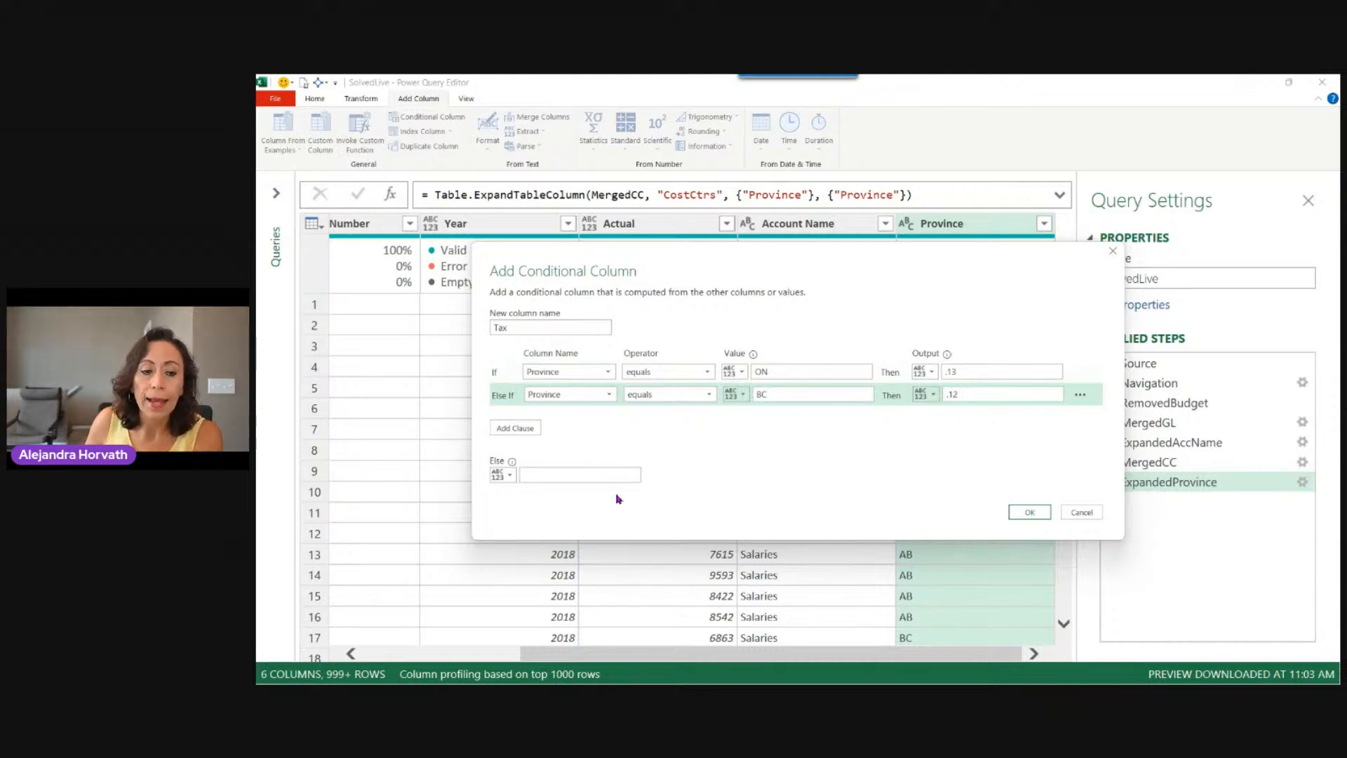
Set the Else value to .05 and create the Tax conditional column
click(613, 471)
text(.05)
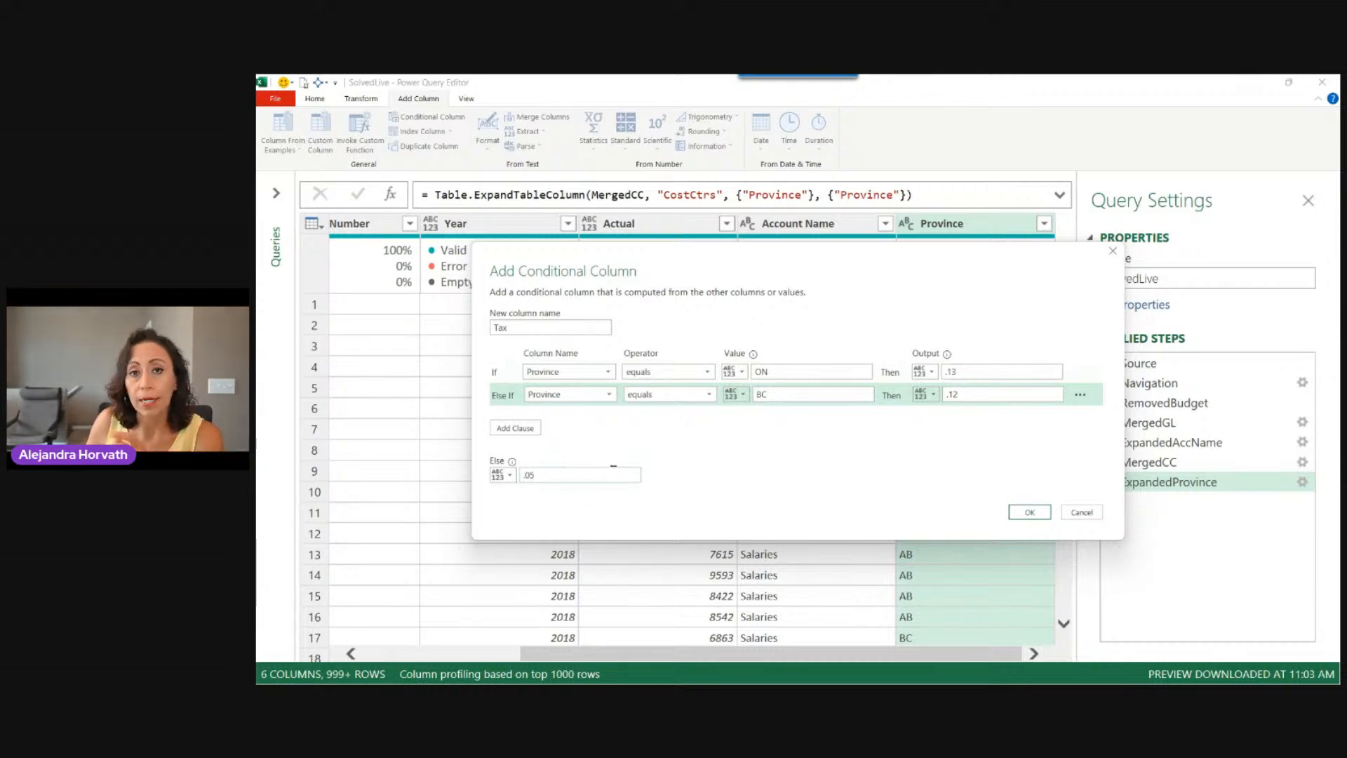
click(1017, 508)
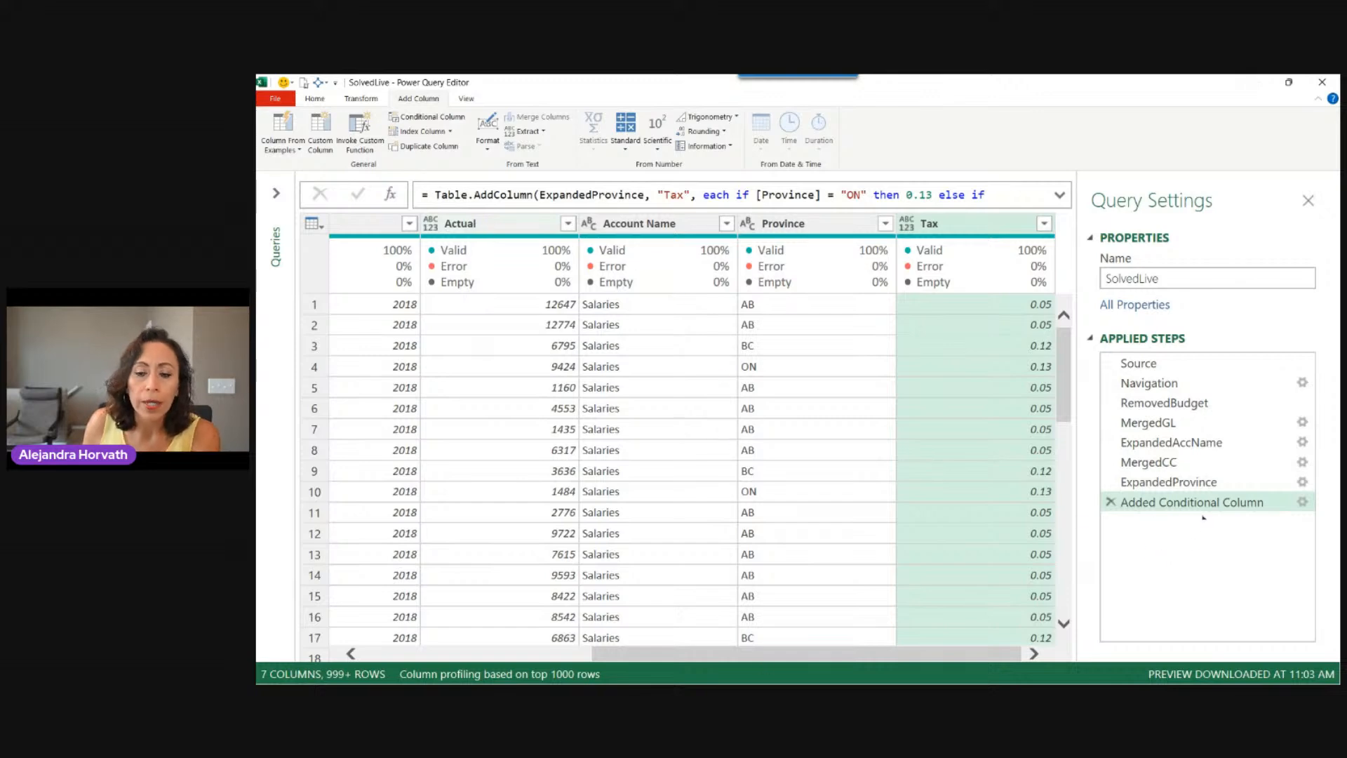
Rename the Added Conditional Column applied step as AddedTax
key(F2)
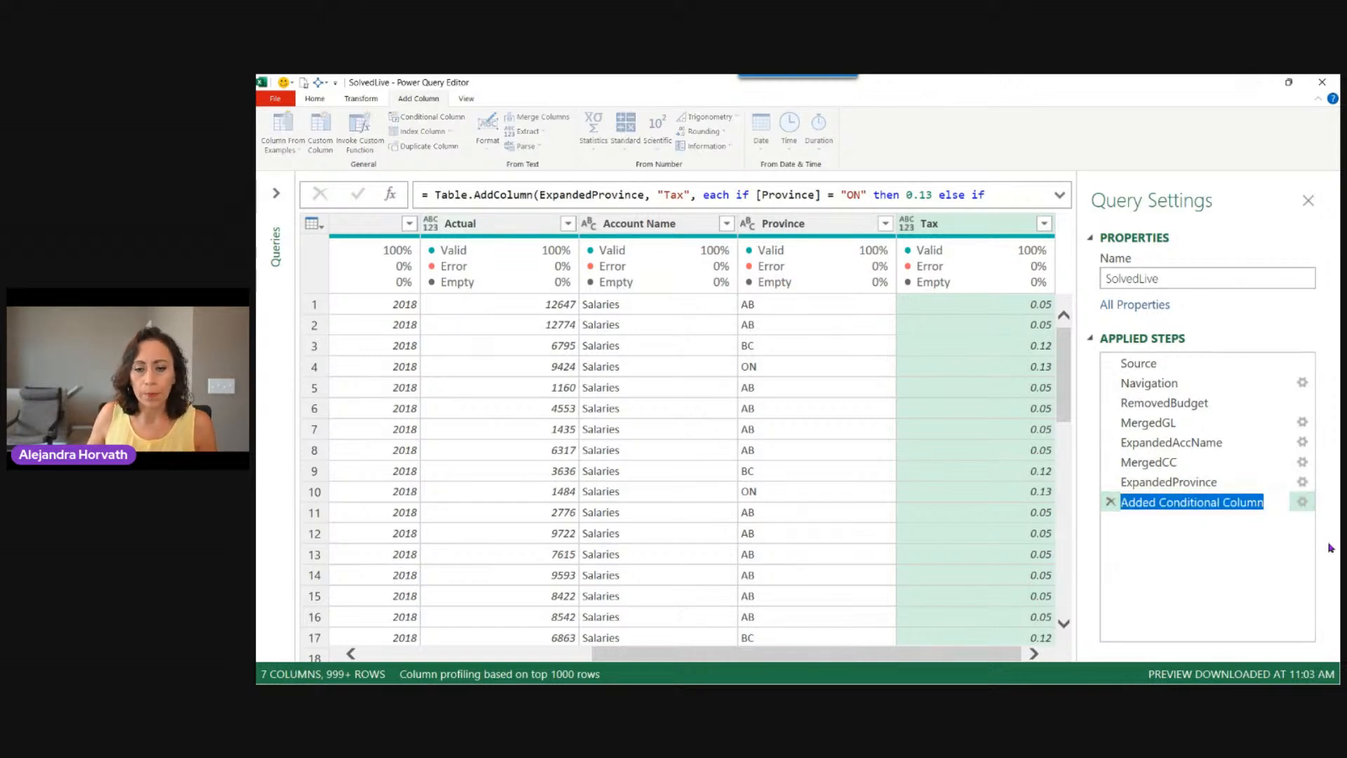
key(End)
key(BackSpace)
key(BackSpace)
key(BackSpace)
key(BackSpace)
key(BackSpace)
key(BackSpace)
key(BackSpace)
key(BackSpace)
key(BackSpace)
key(BackSpace)
key(BackSpace)
key(BackSpace)
key(BackSpace)
key(BackSpace)
key(BackSpace)
key(BackSpace)
key(BackSpace)
key(BackSpace)
key(BackSpace)
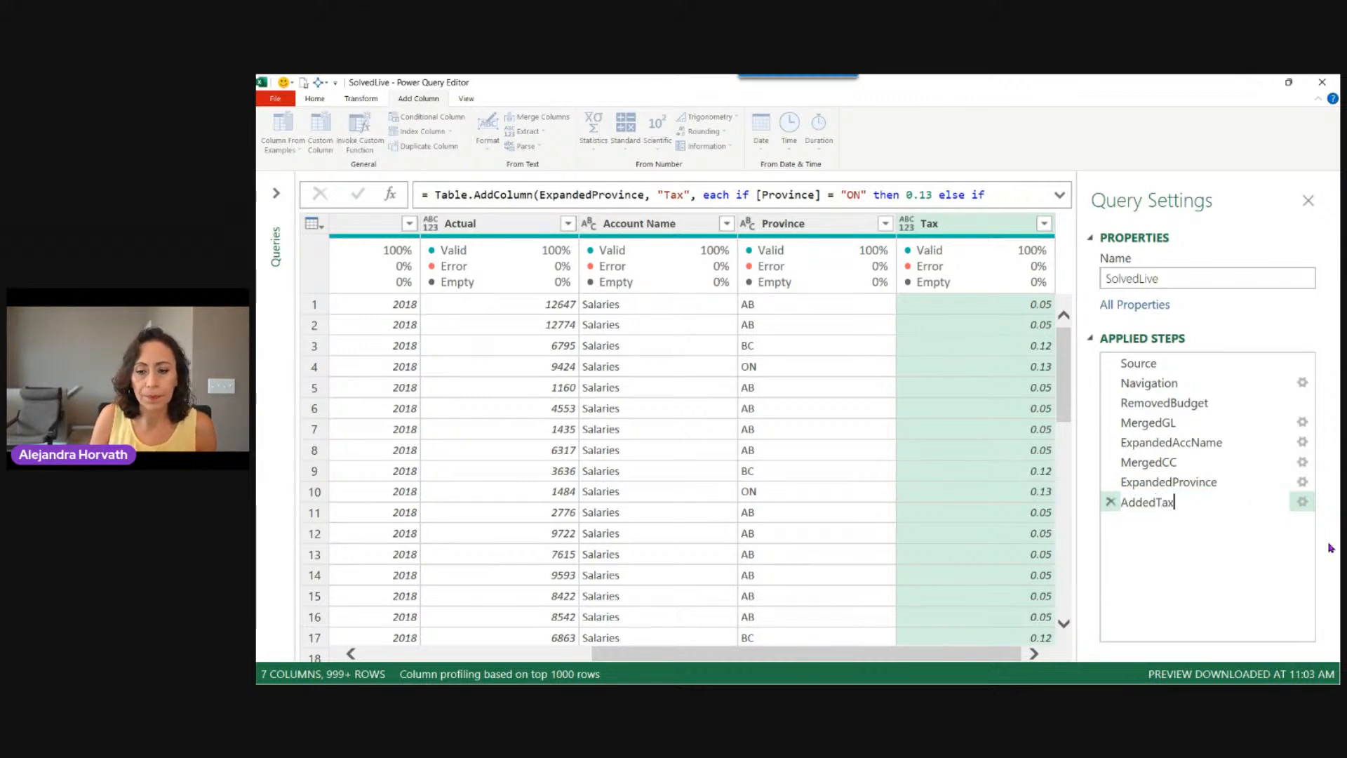
key(Return)
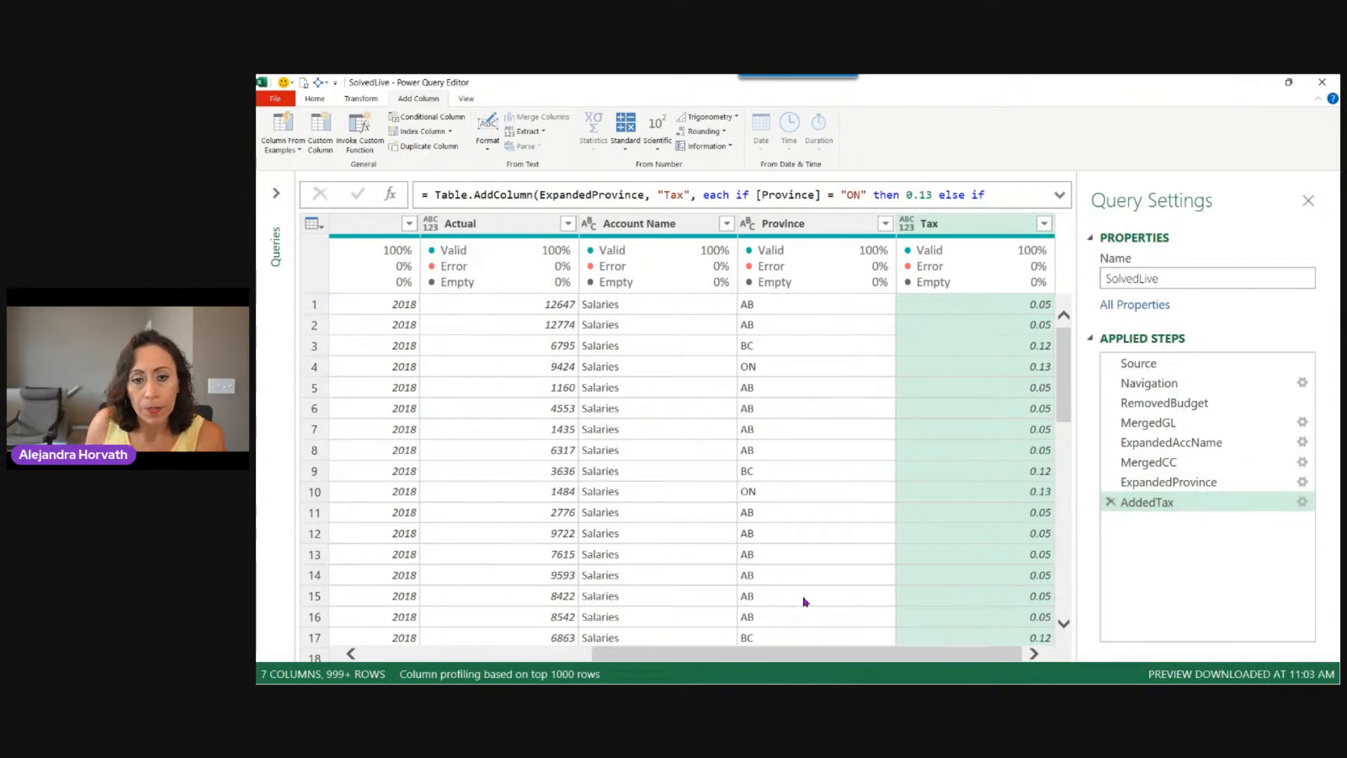
Insert a new column that multiplies the Tax column by the Actual column
click(953, 231)
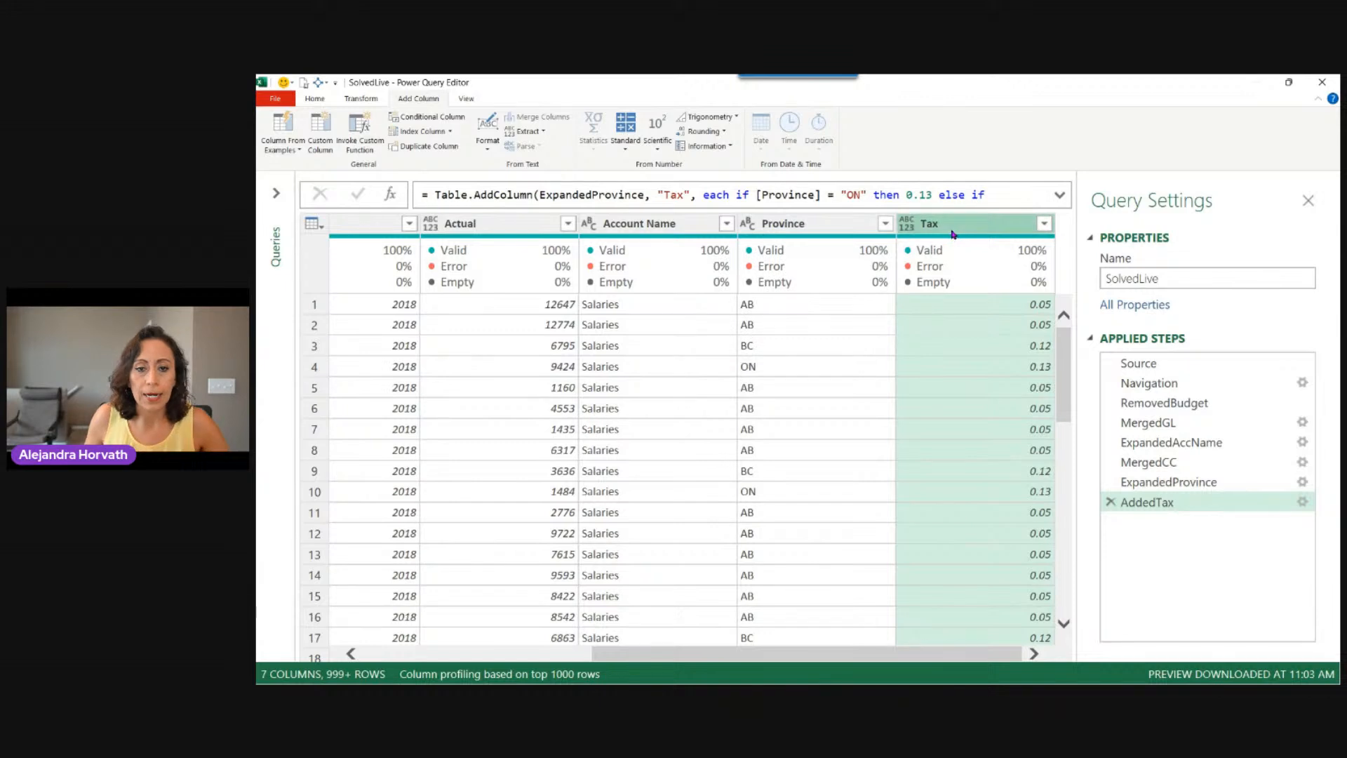
ctrl+click(475, 224)
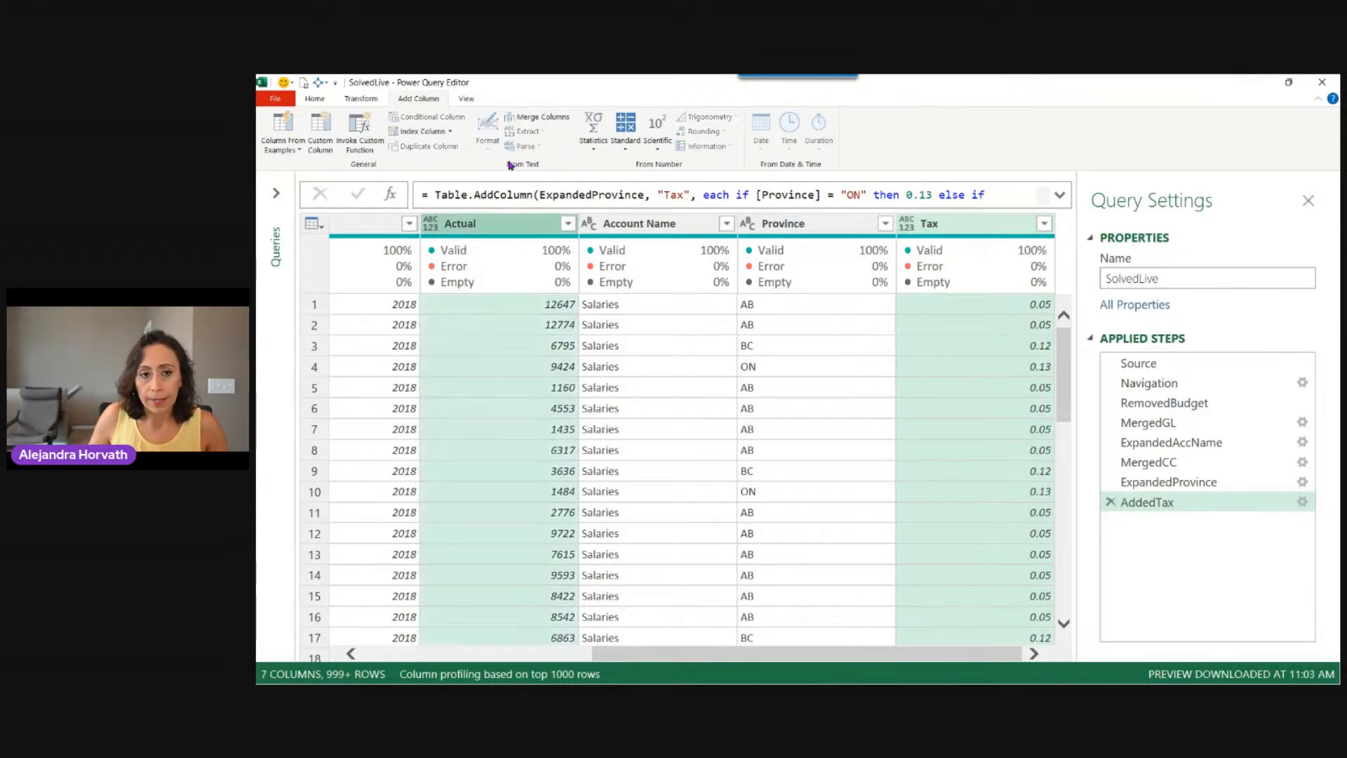
click(361, 99)
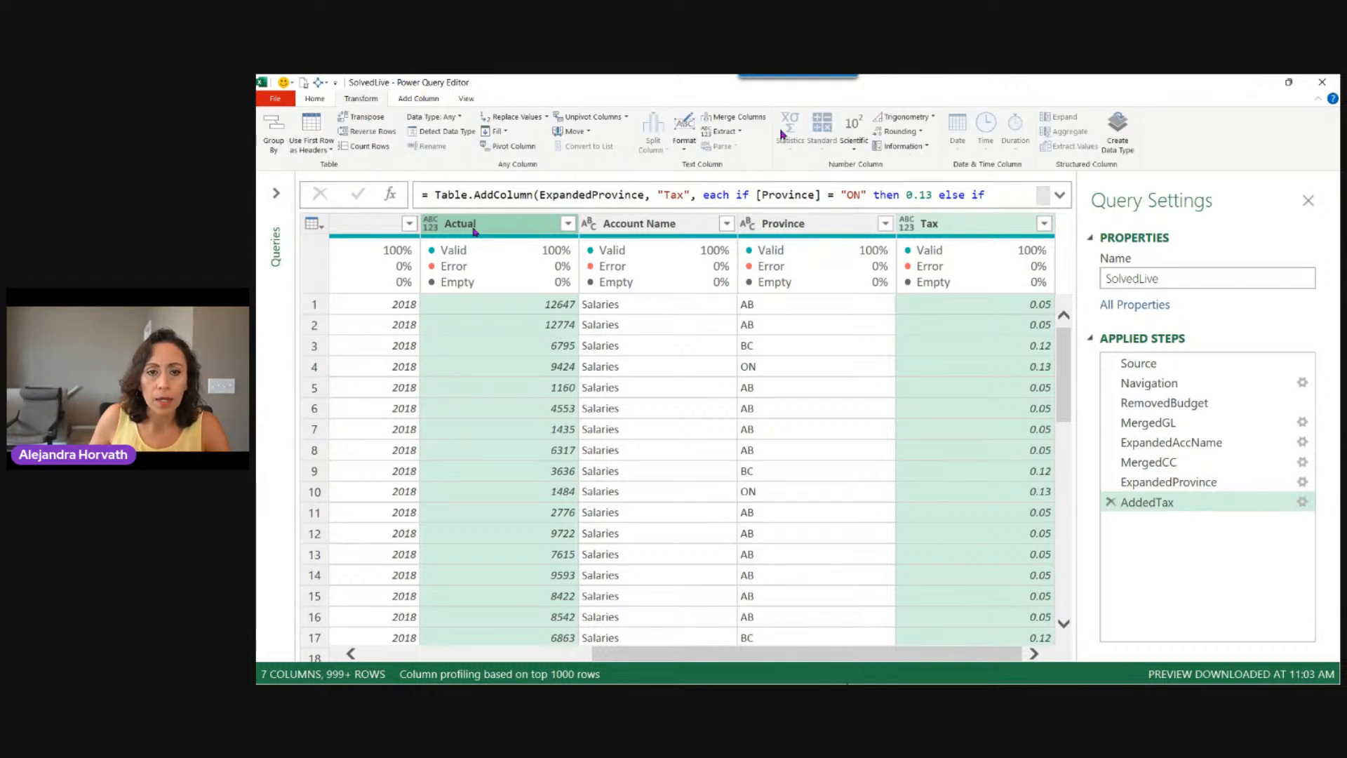
click(423, 100)
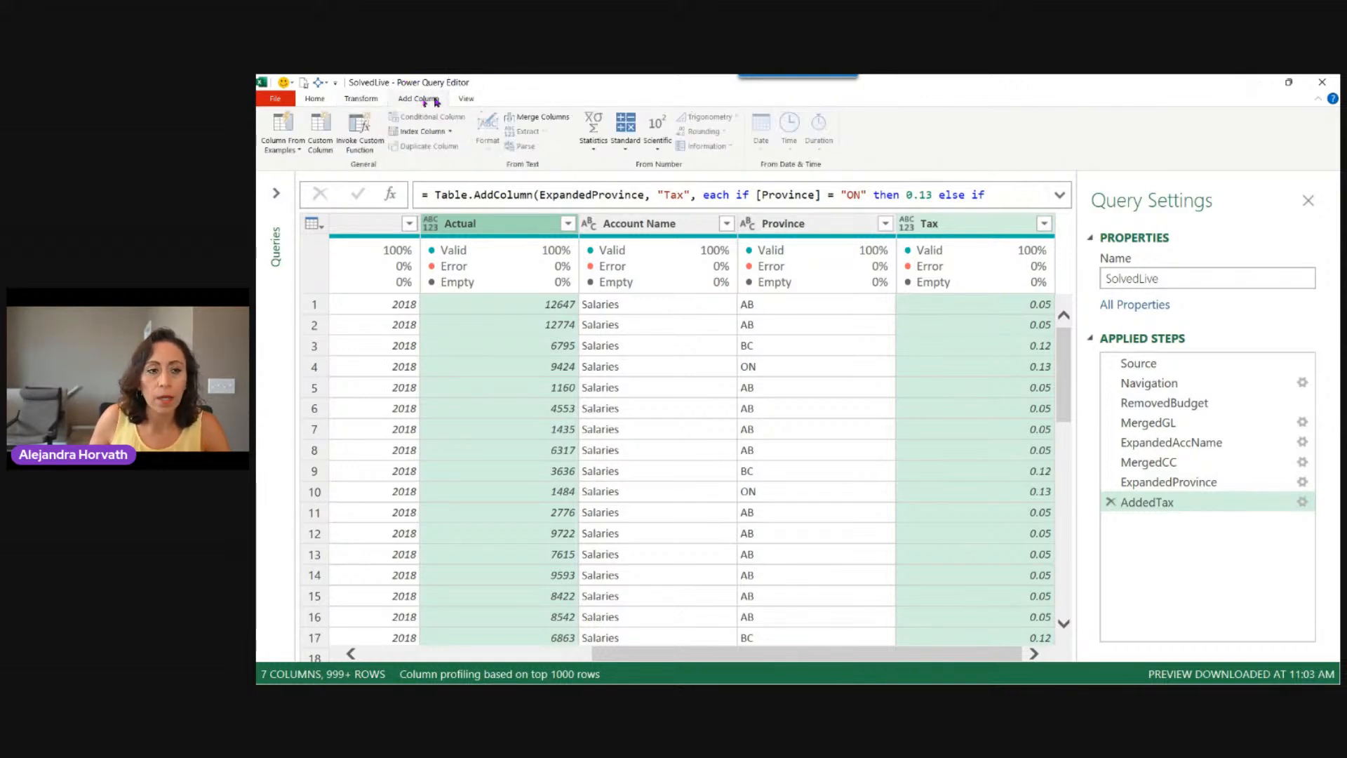
click(624, 144)
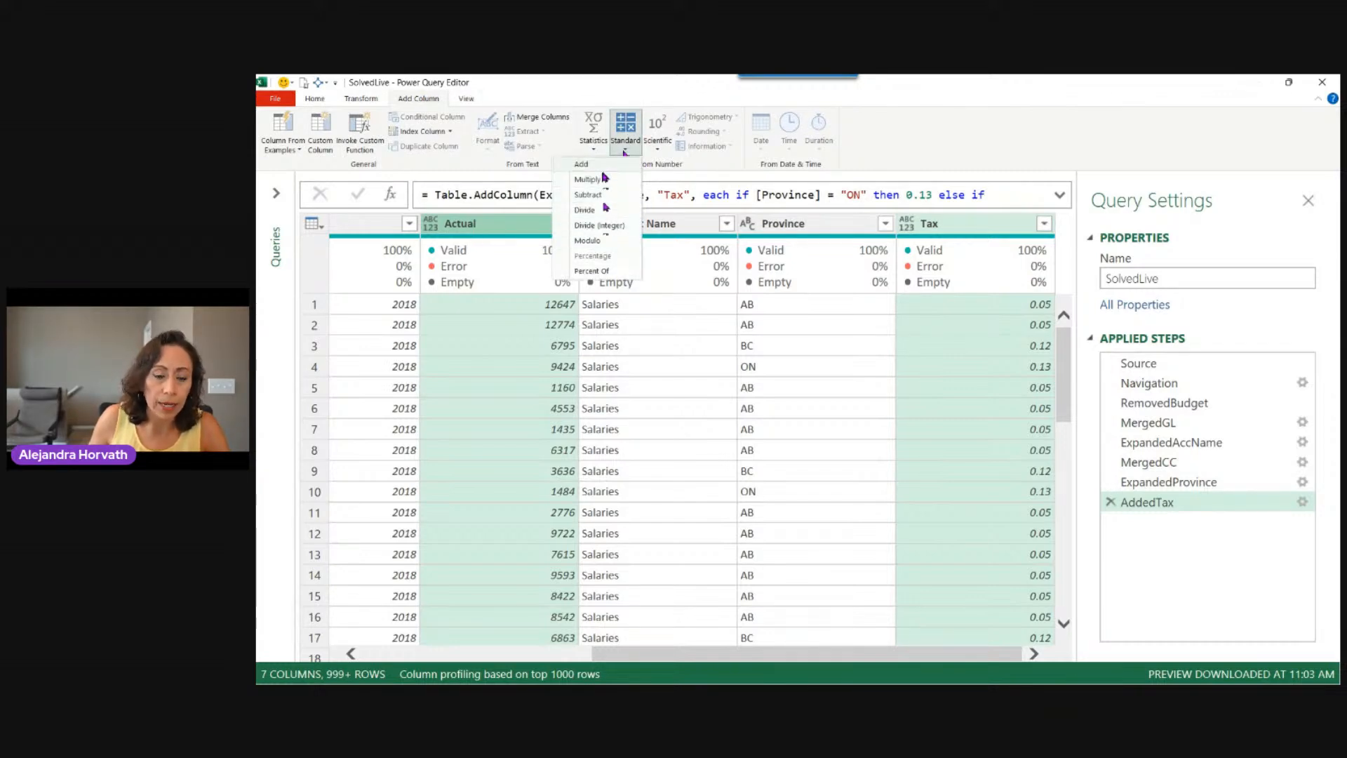
click(604, 179)
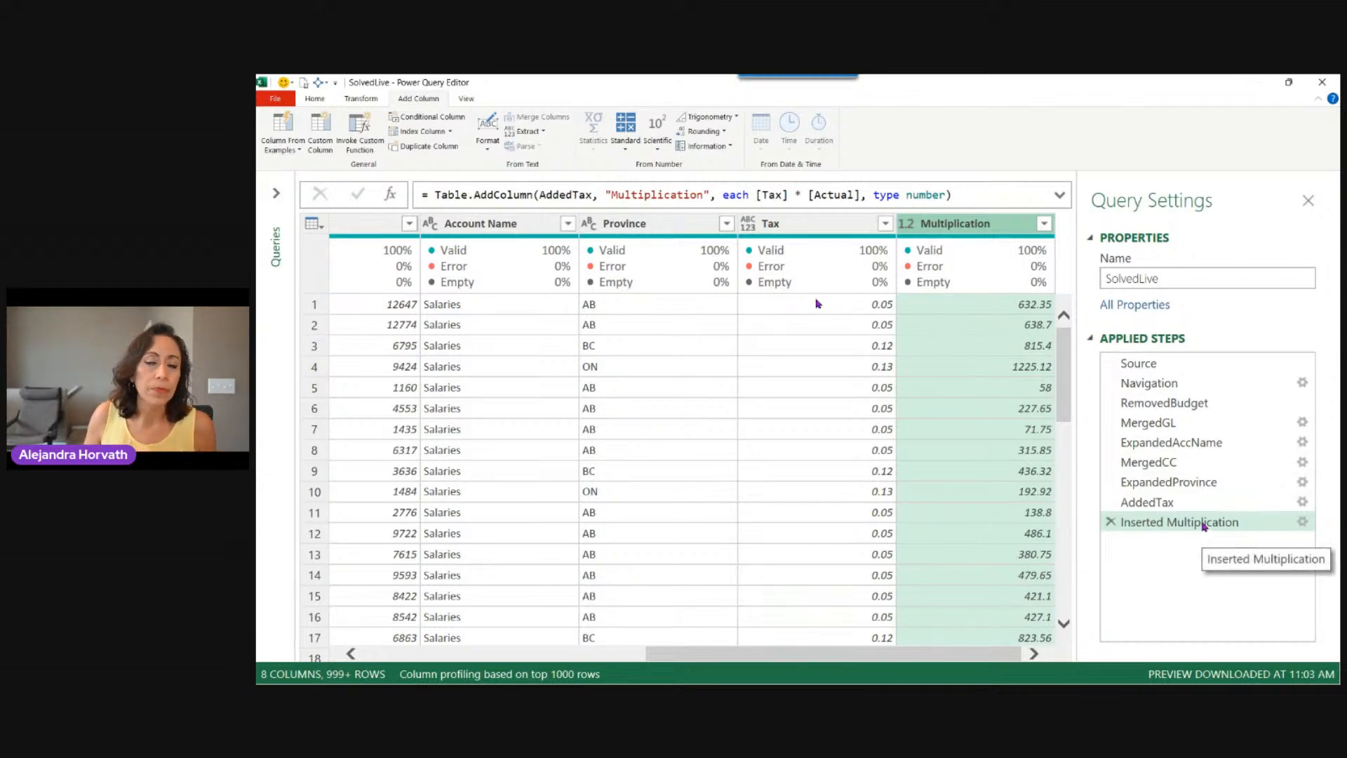
Start renaming the Multiplication column header, leave it, and delete the Inserted Multiplication applied step
double_click(986, 225)
click(985, 225)
drag(991, 223, 924, 223)
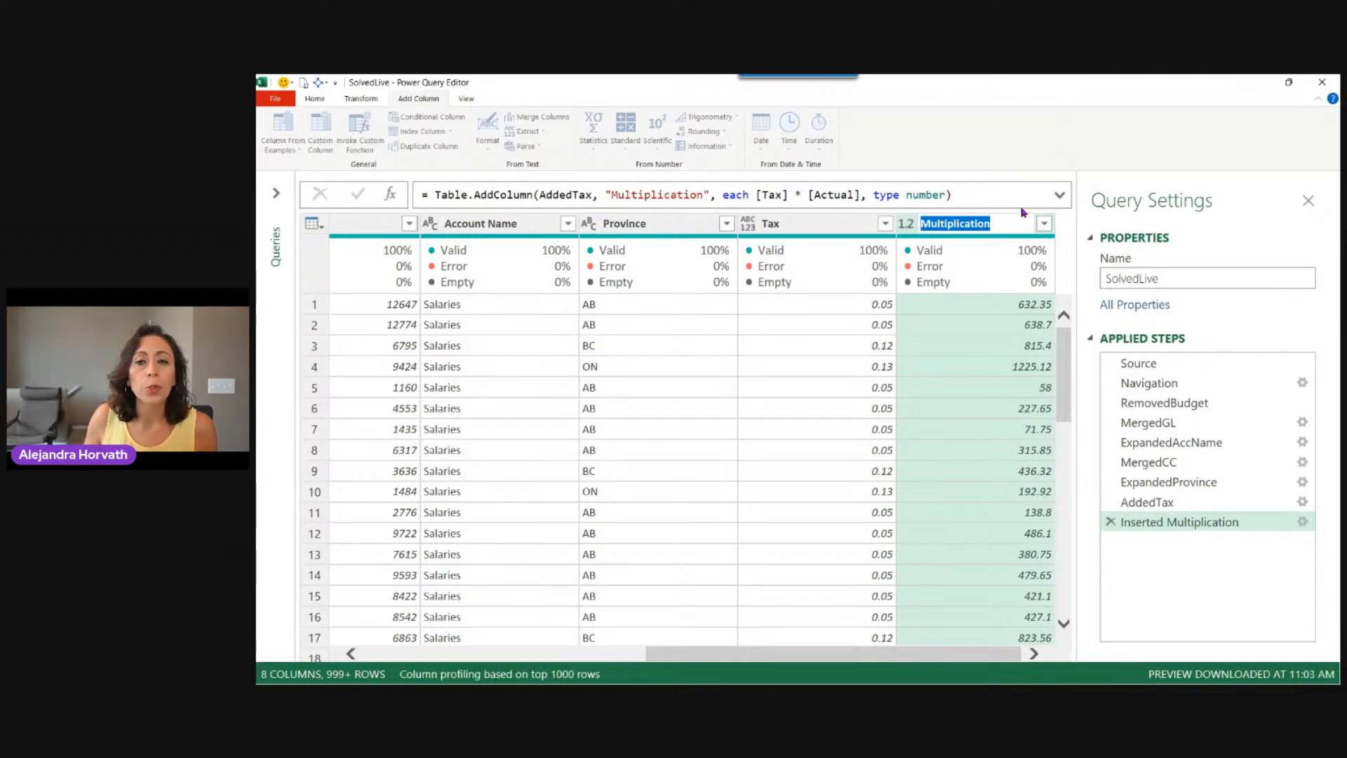
click(1101, 204)
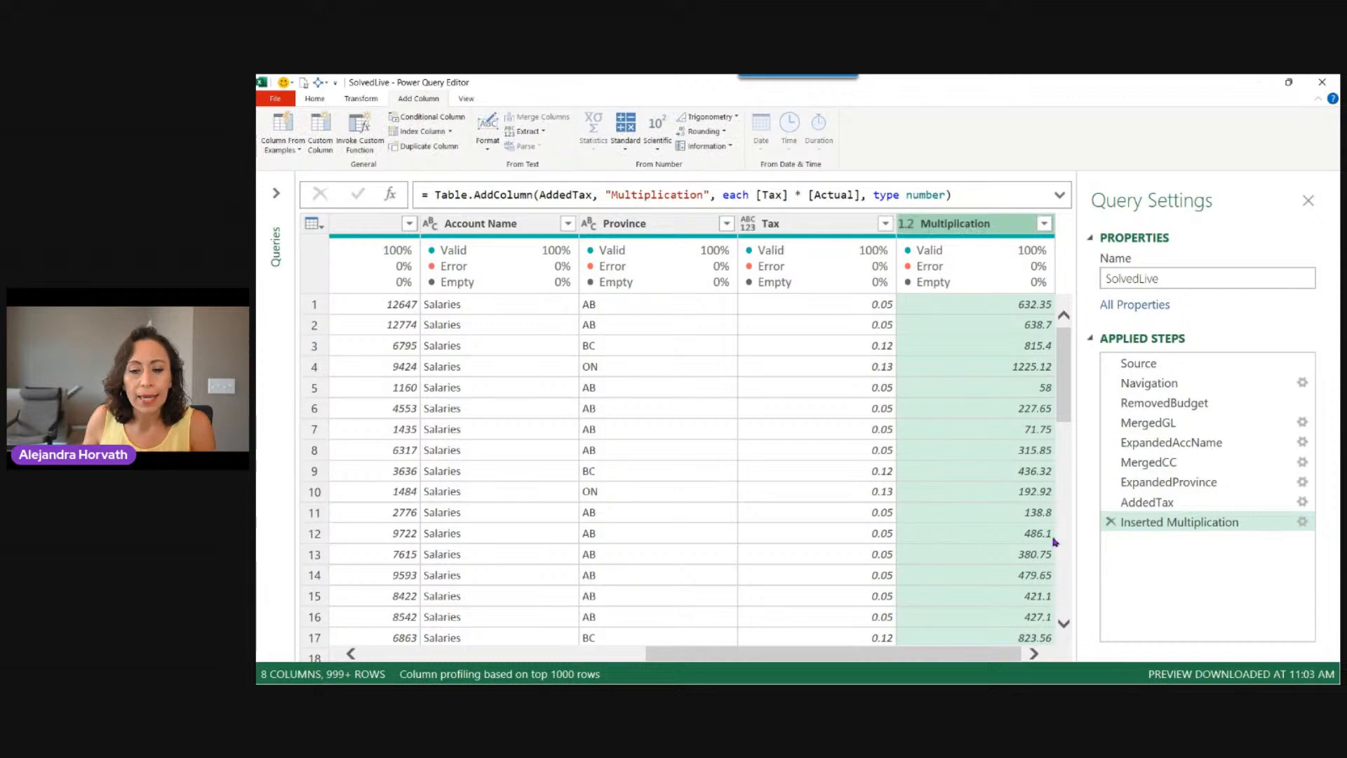
click(1110, 523)
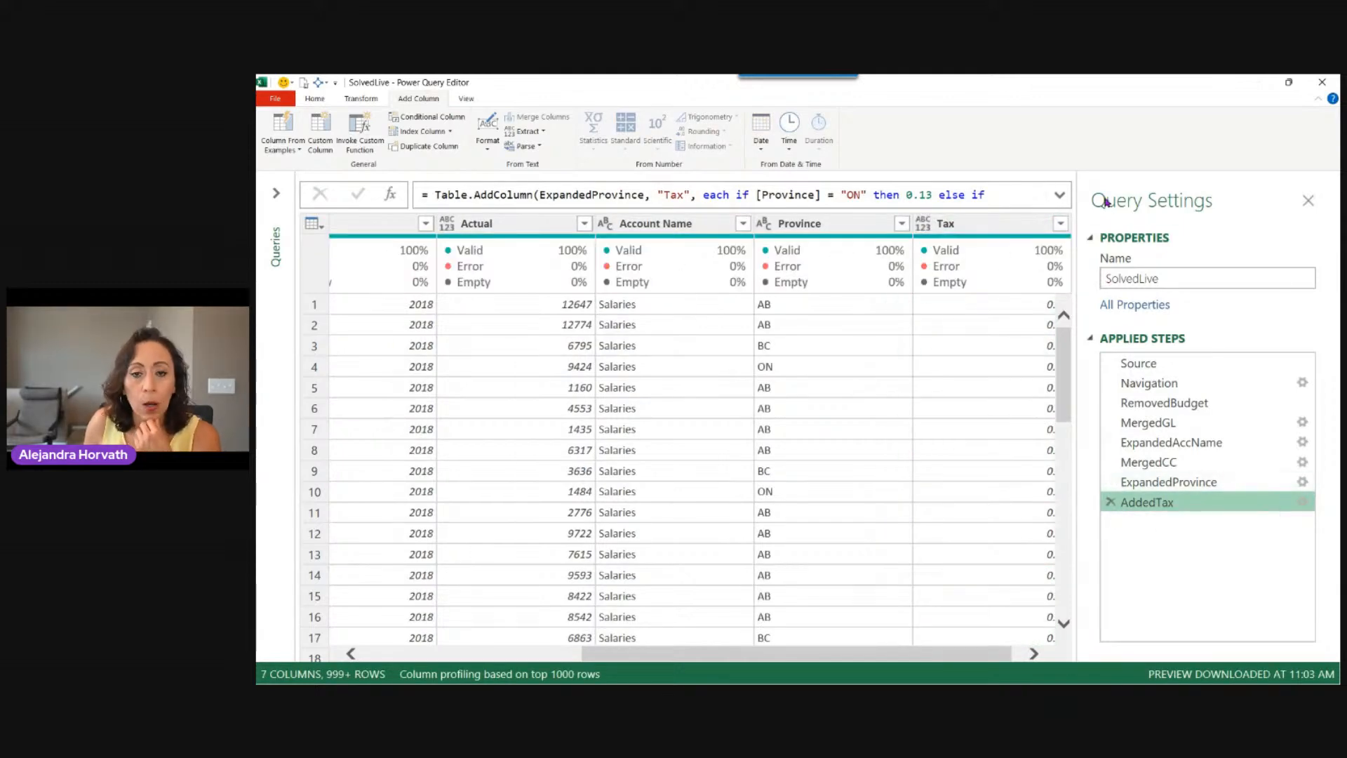
Expand the formula bar and examine the AddedTax formula's previous-step reference, column name, each keyword and if condition
click(1059, 196)
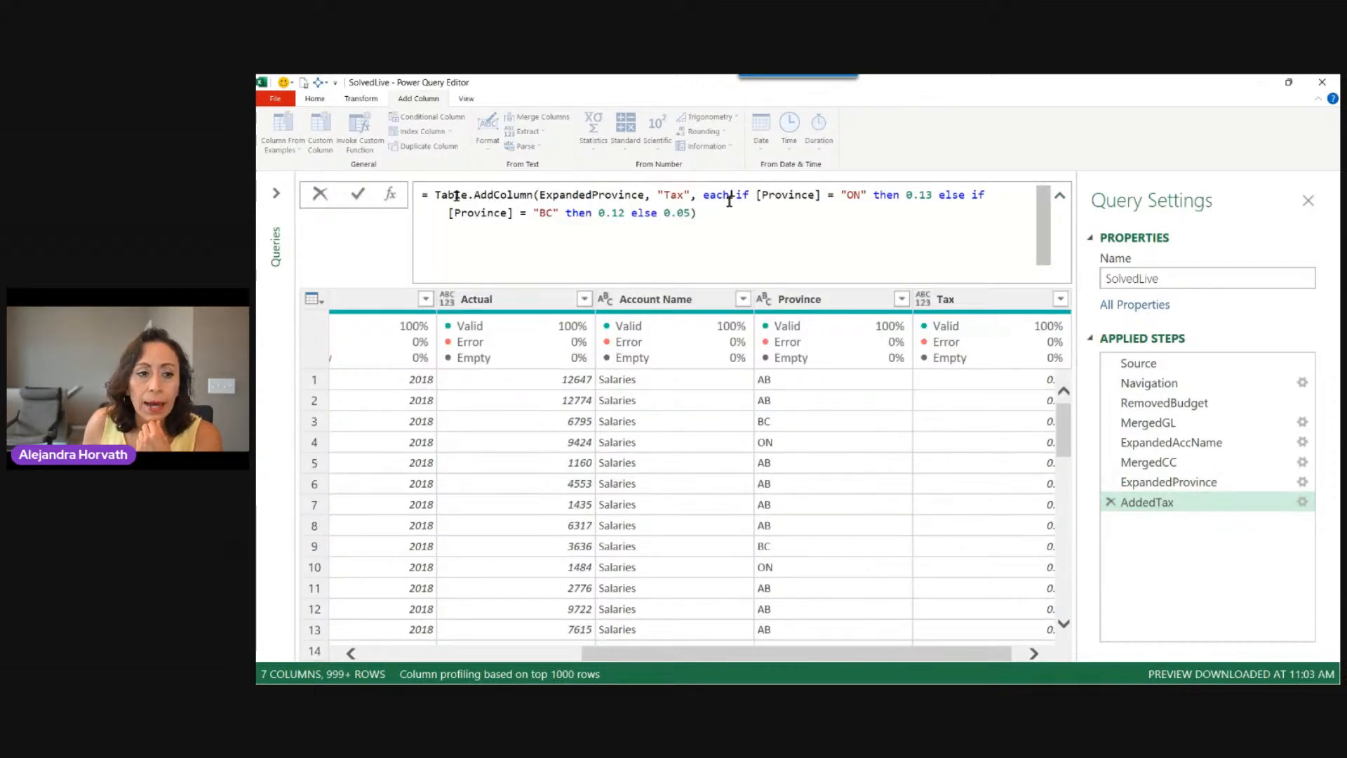
drag(436, 194, 640, 195)
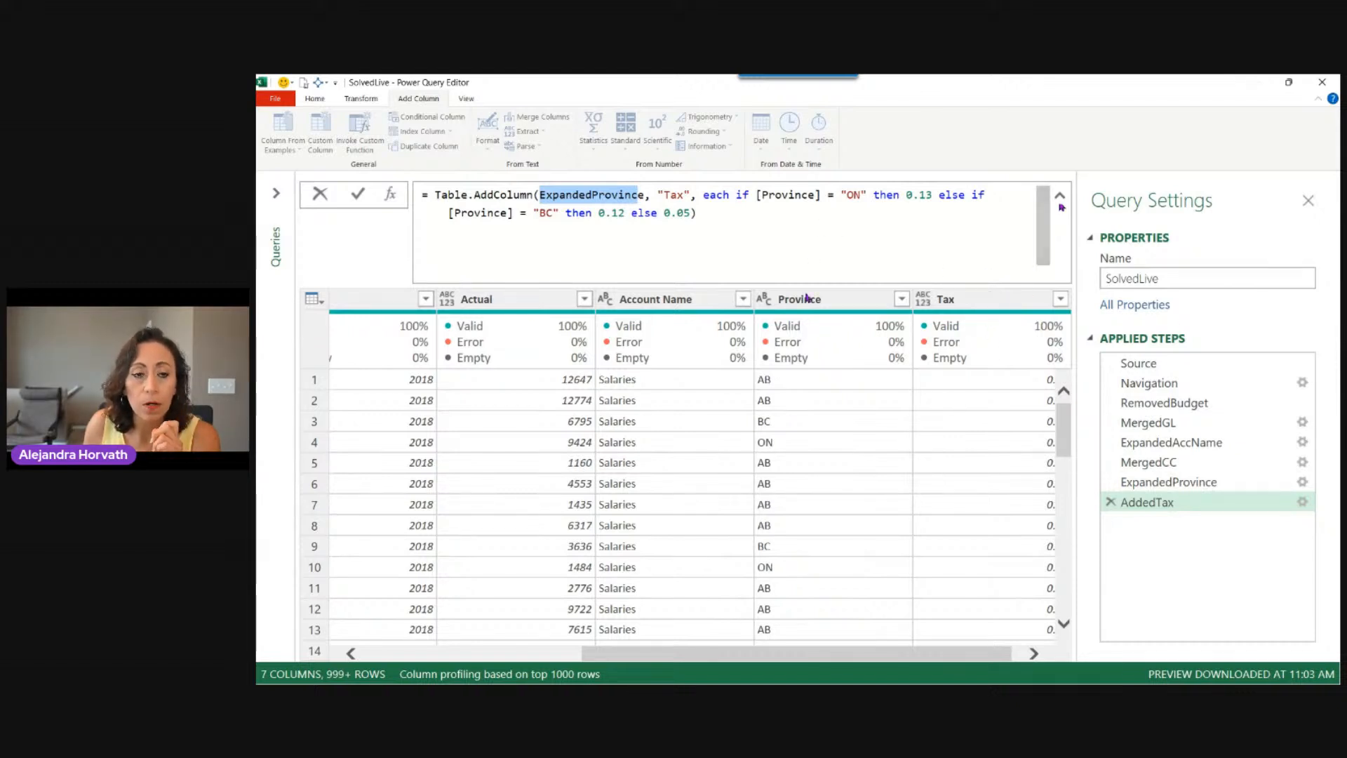
drag(657, 195, 688, 191)
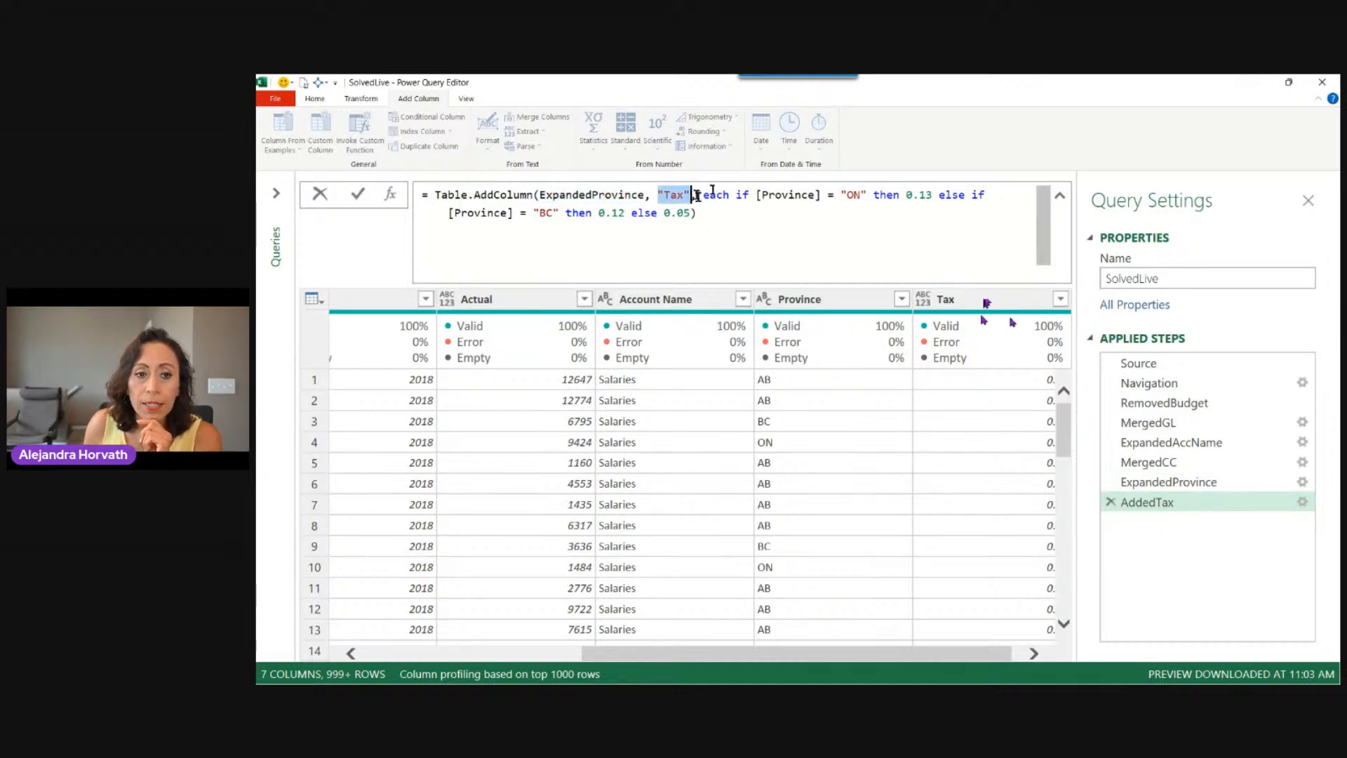
drag(702, 194, 730, 193)
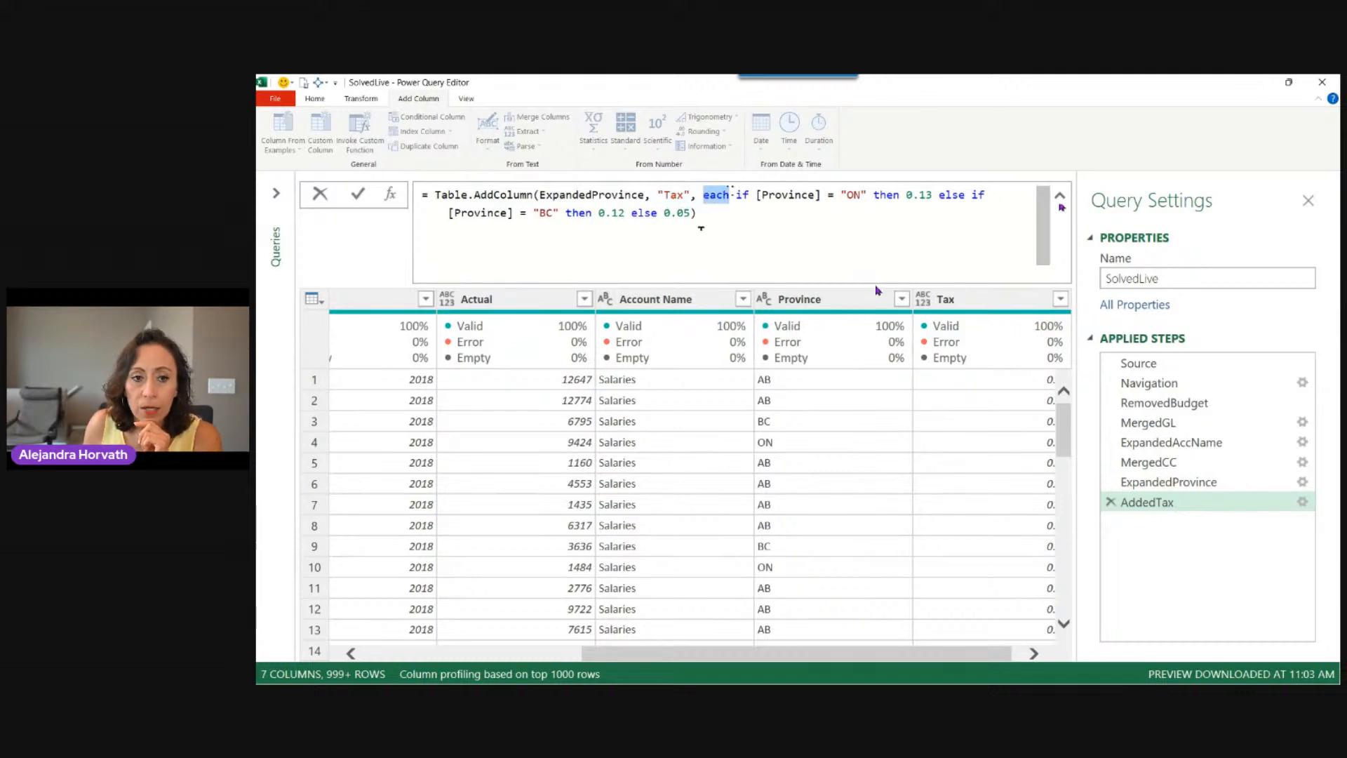
double_click(741, 194)
drag(742, 195, 814, 194)
click(854, 195)
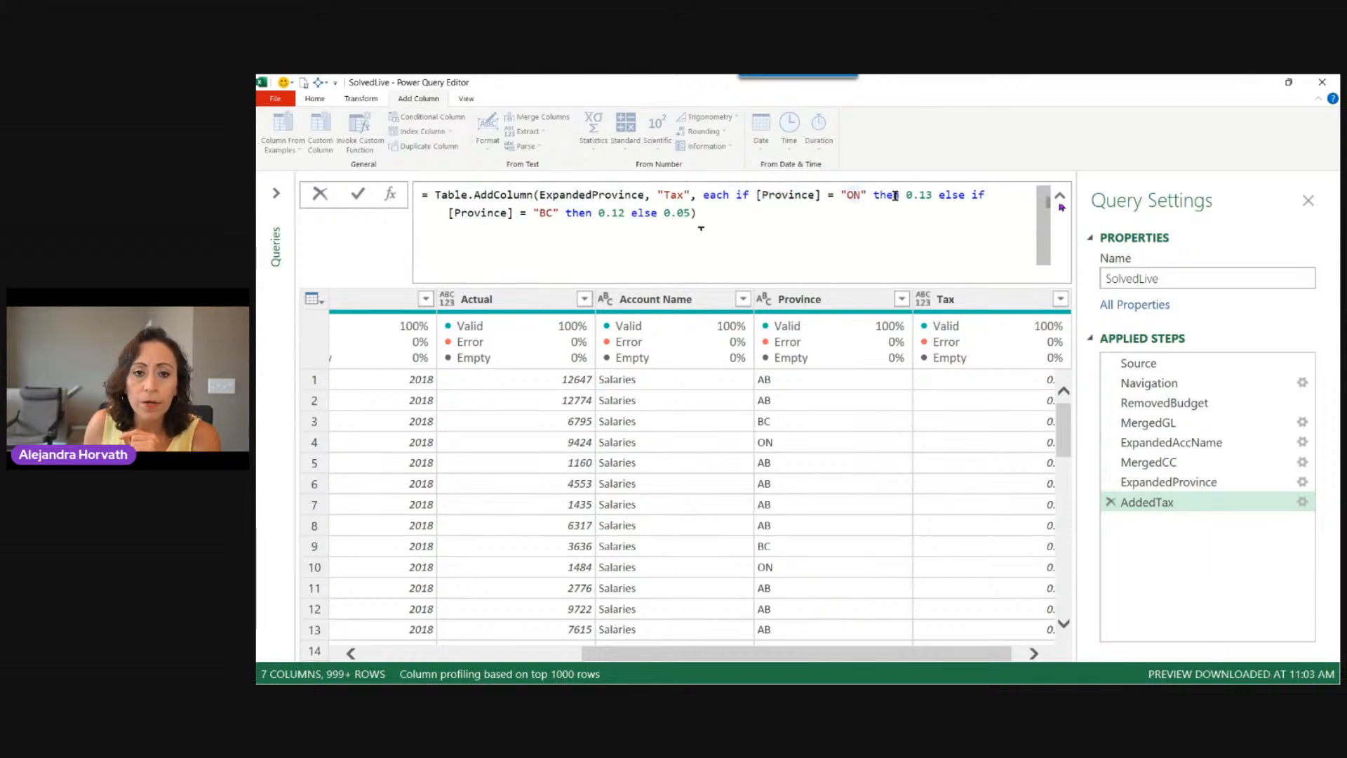
Edit the AddedTax formula so the Tax column multiplies [Actual] by the parenthesised provincial if expression
click(722, 195)
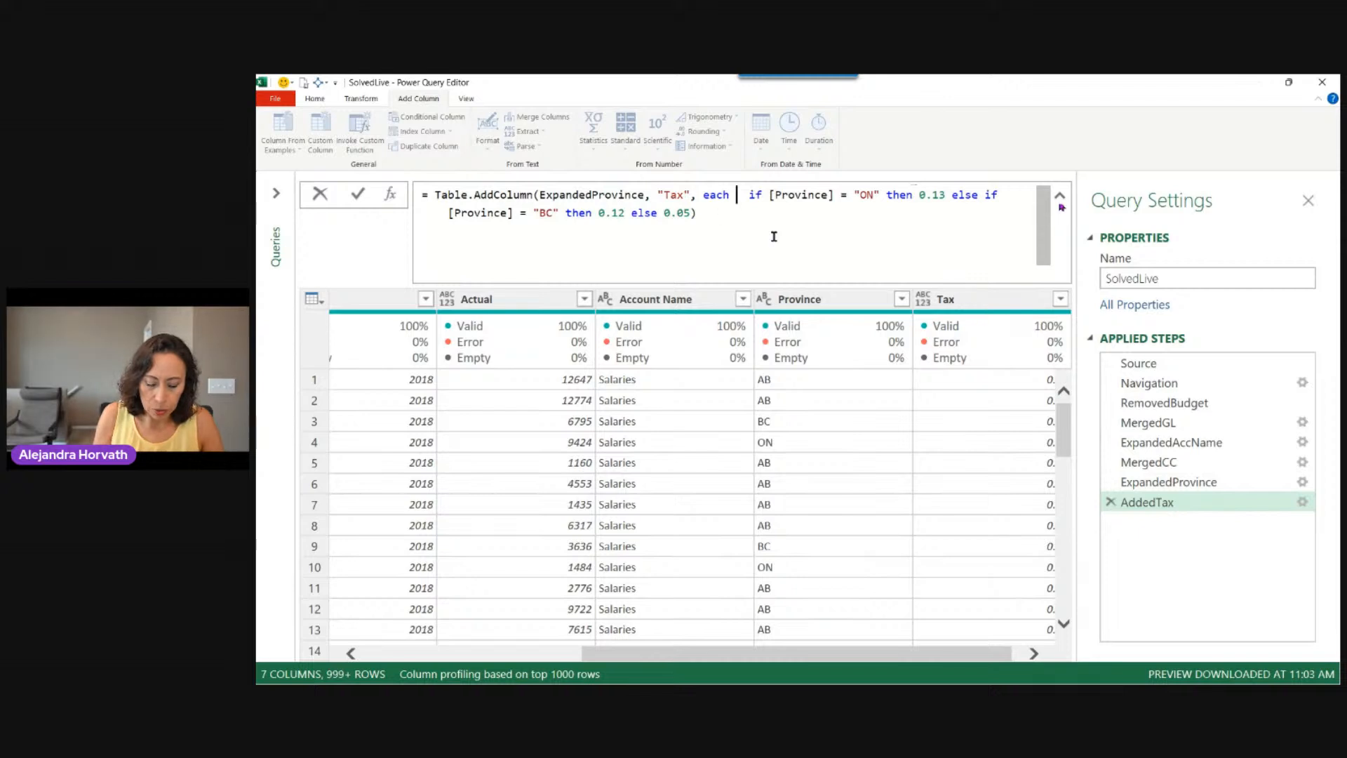
text([]Actual)
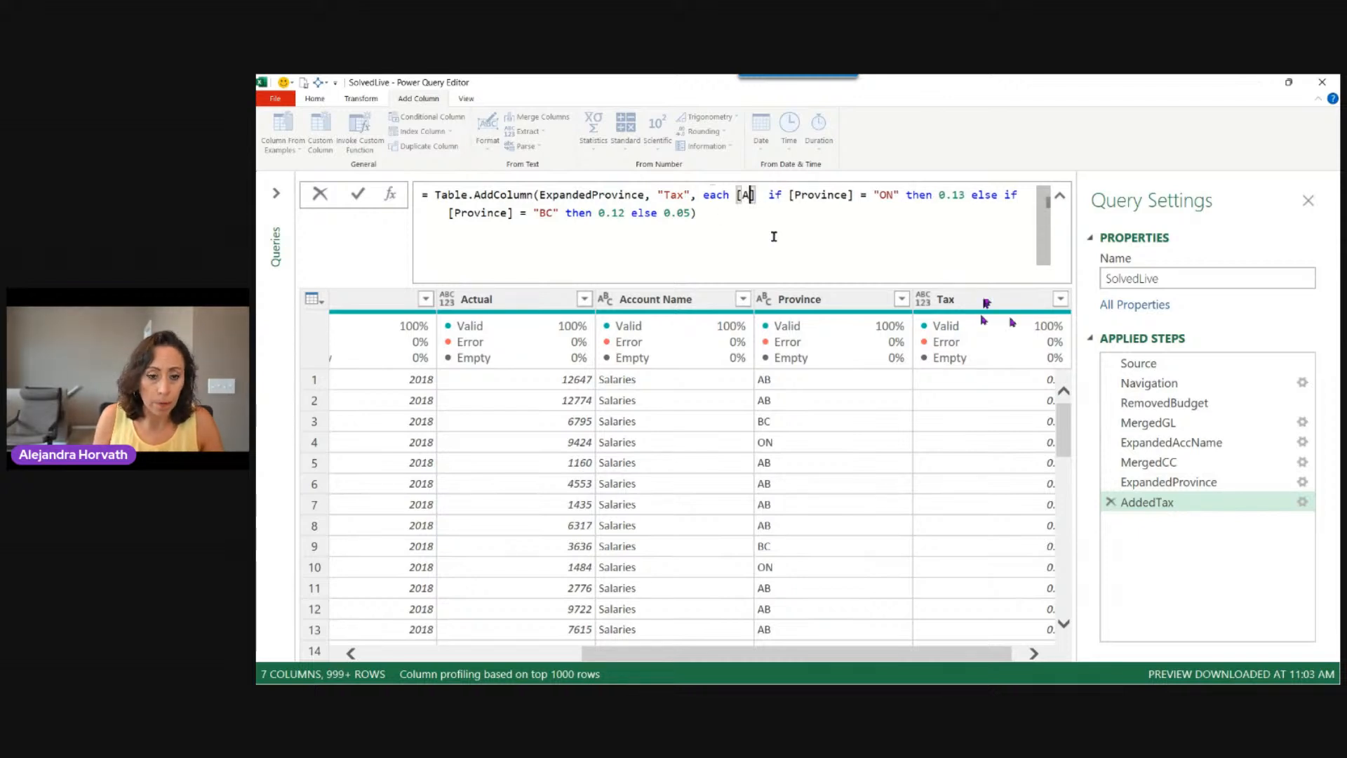
key(Right)
text(*)
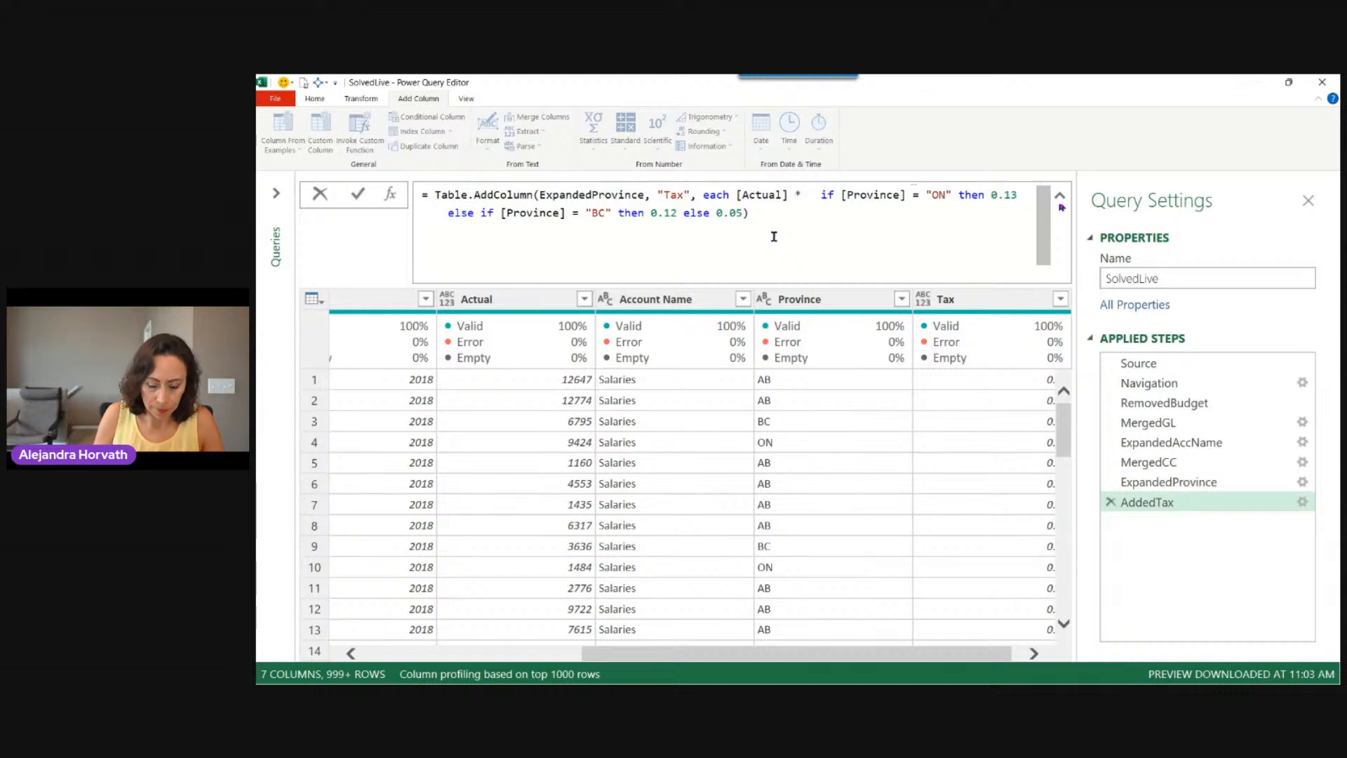
text( ()
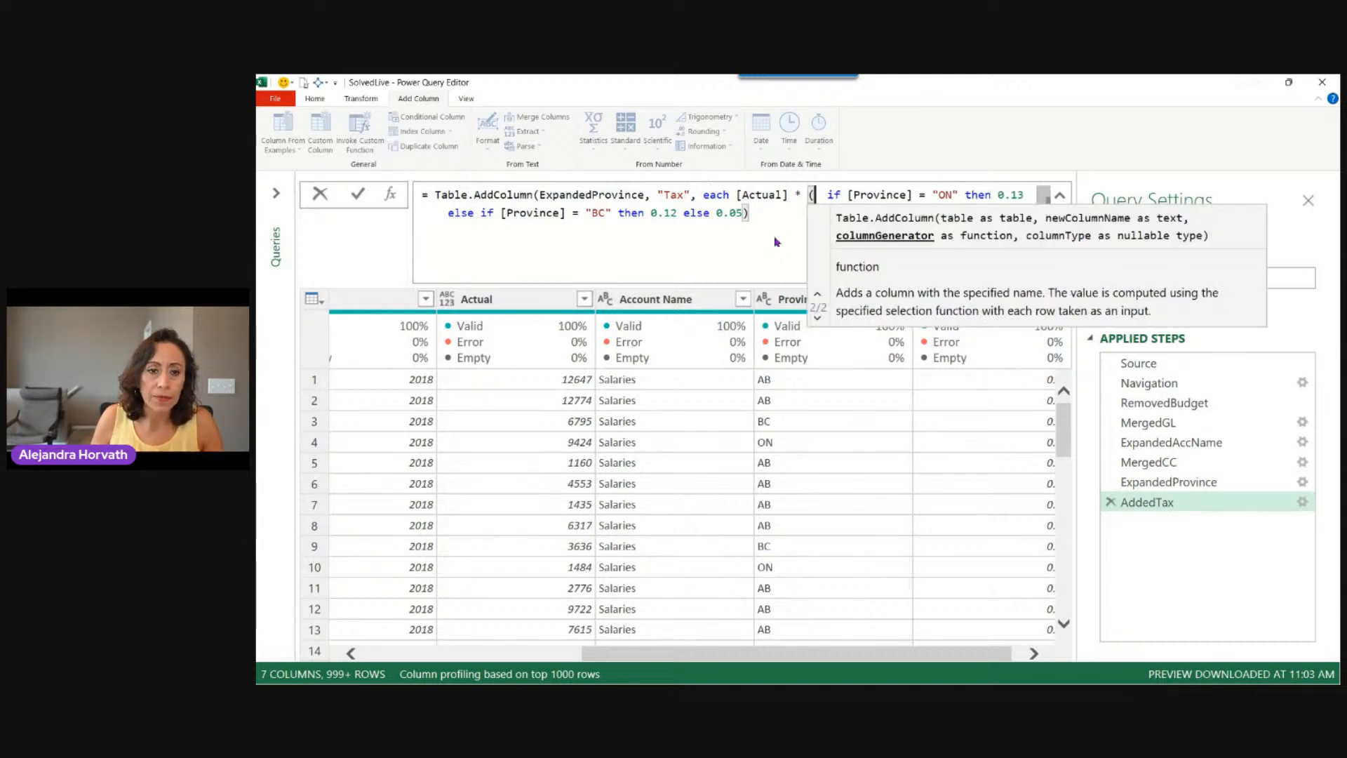
click(774, 236)
text())
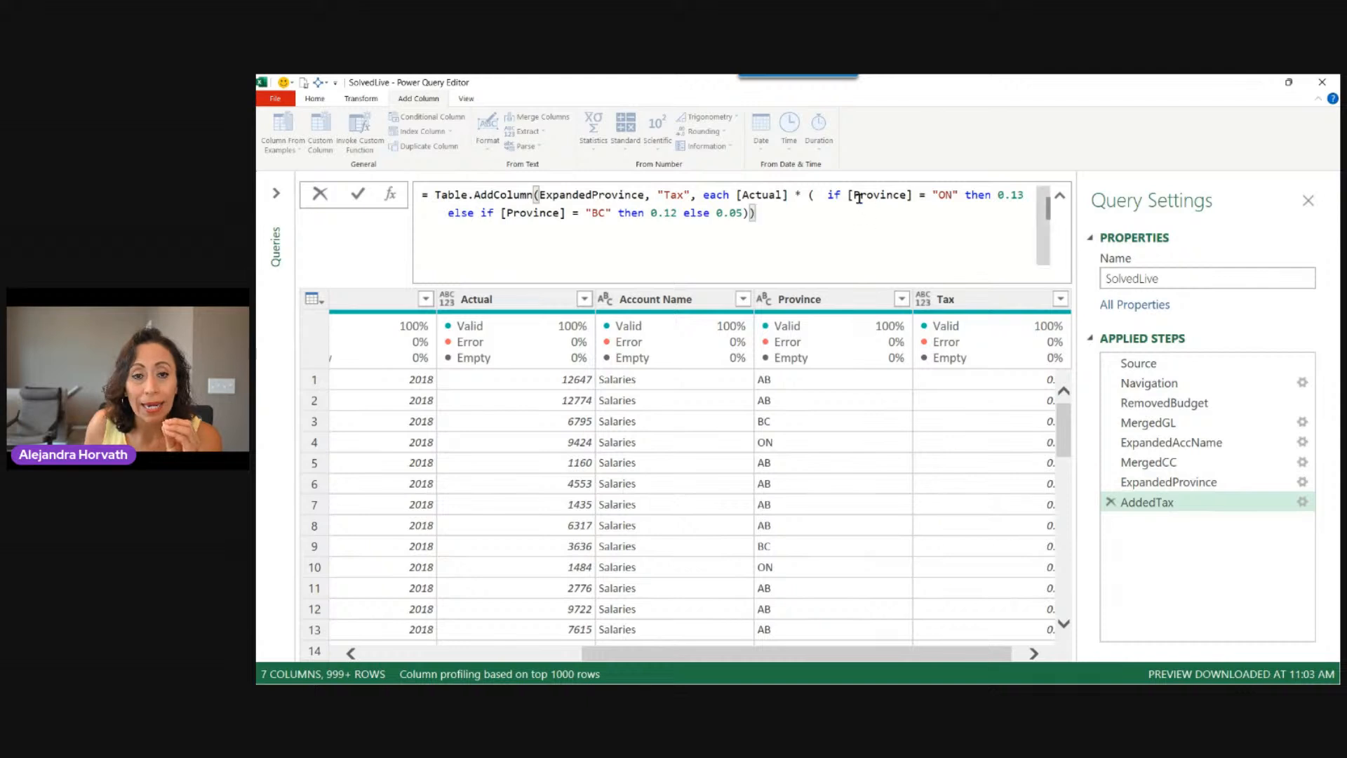
click(358, 193)
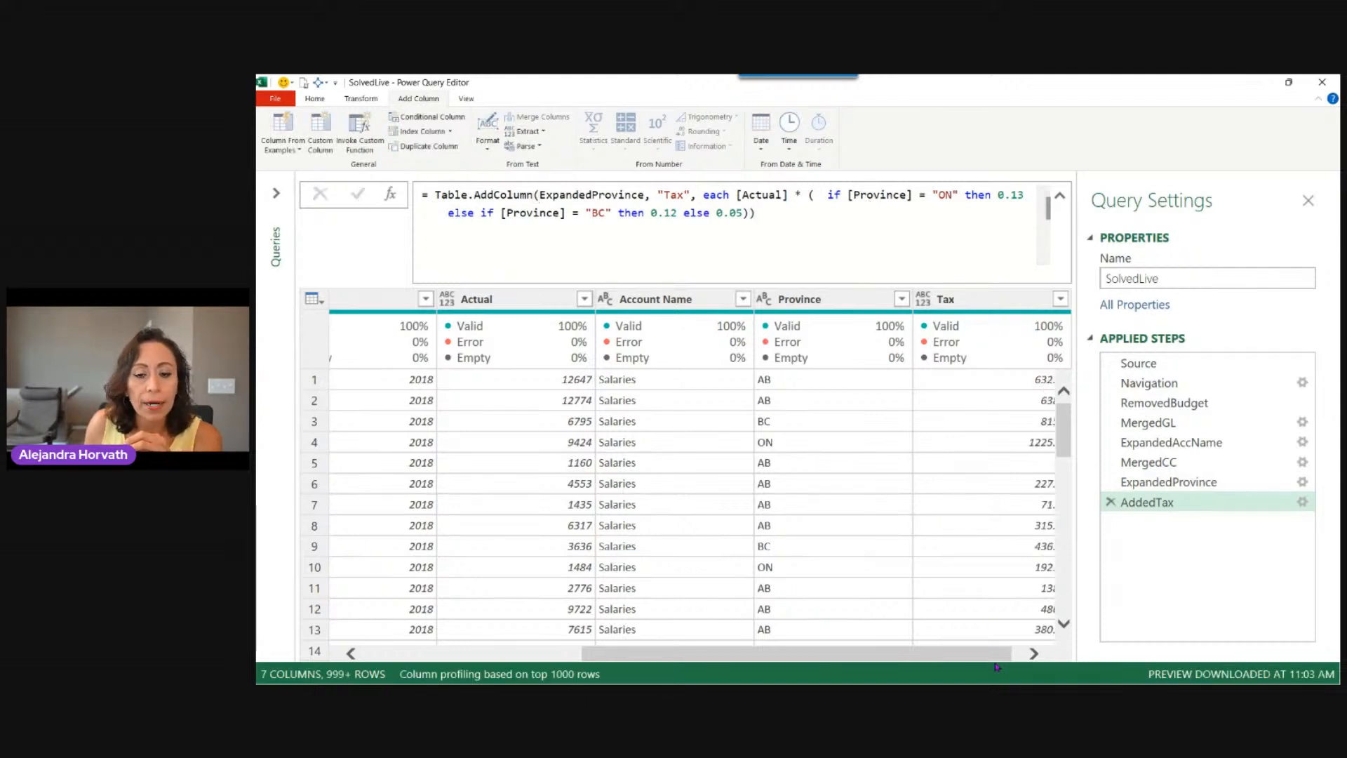
Unpivot the Actual and Tax columns together into attribute and value pairs
click(1033, 653)
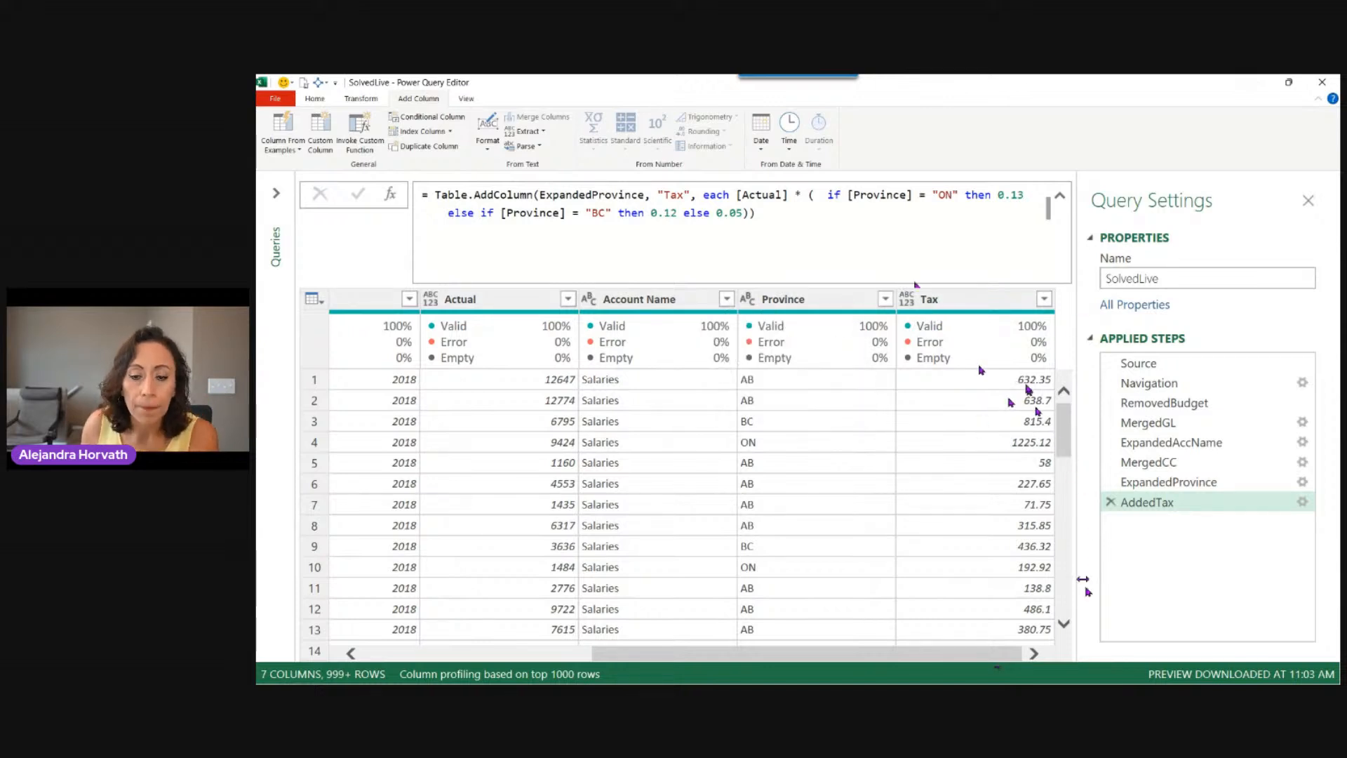
drag(1081, 571, 1110, 566)
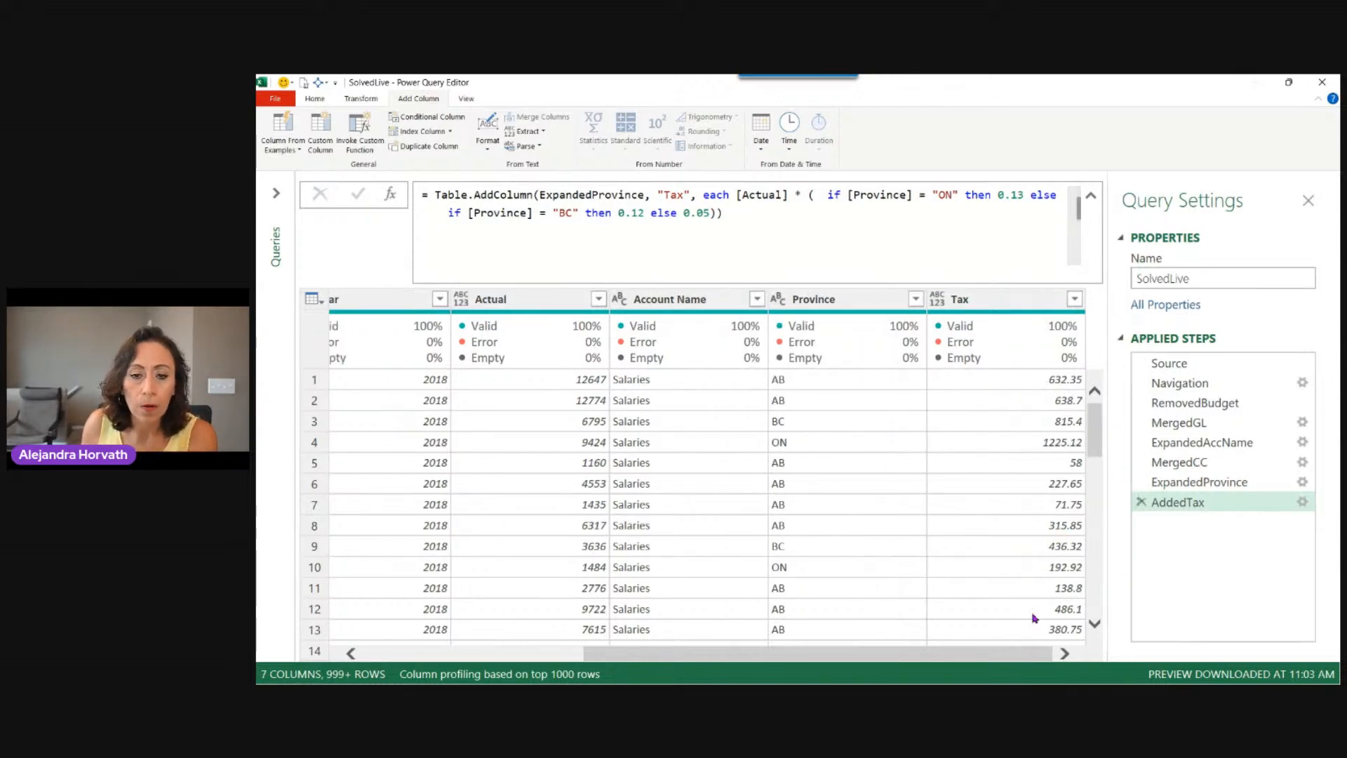
mouse_move(1019, 655)
mouse_down()
mouse_move(800, 654)
mouse_move(849, 681)
mouse_move(1020, 680)
mouse_up()
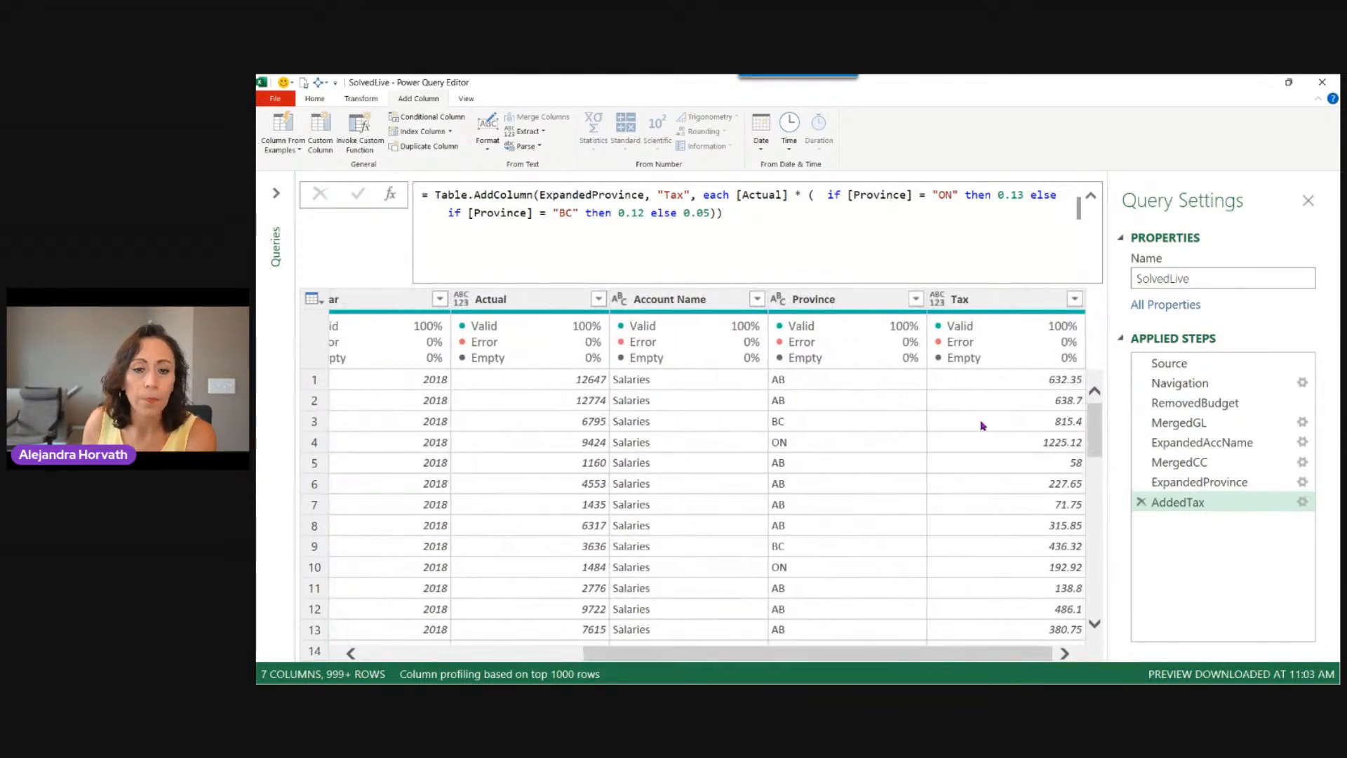
click(544, 299)
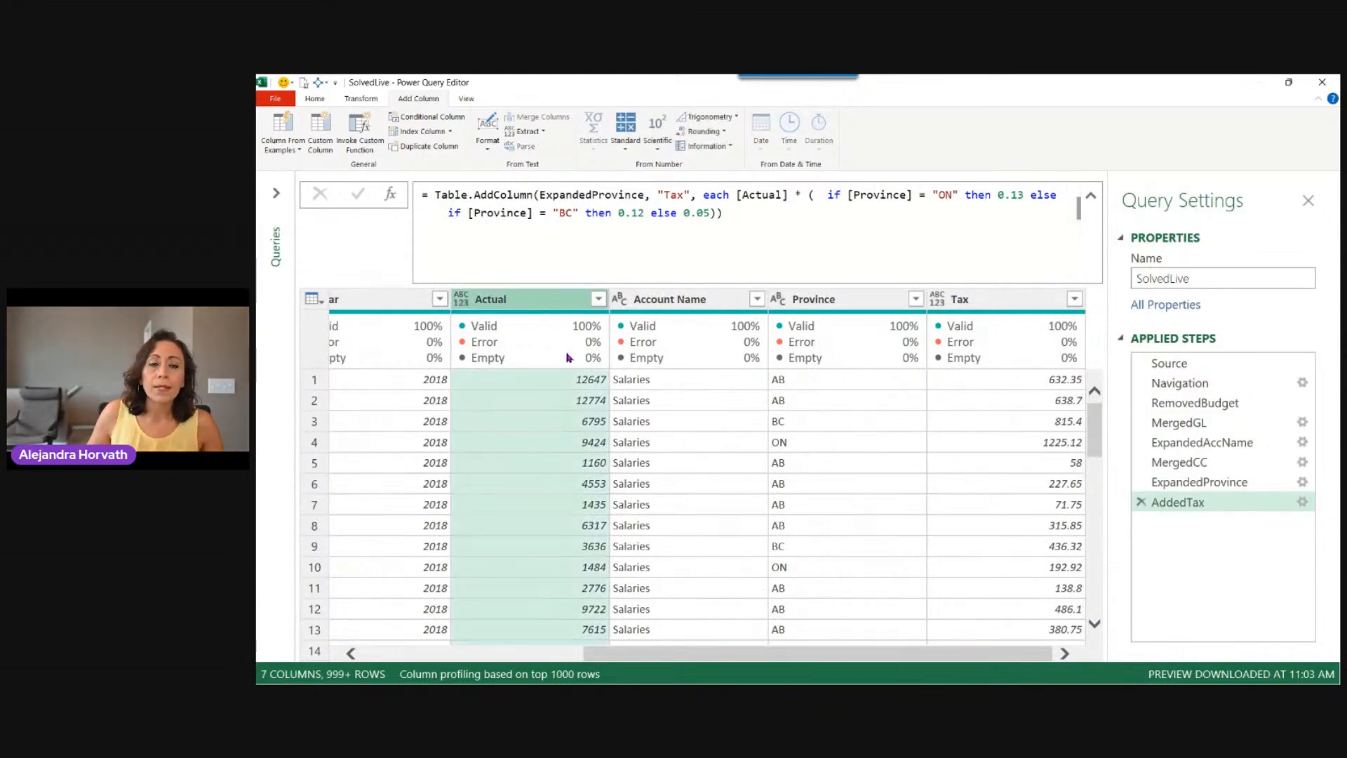
ctrl+click(1008, 307)
mouse_move(1076, 329)
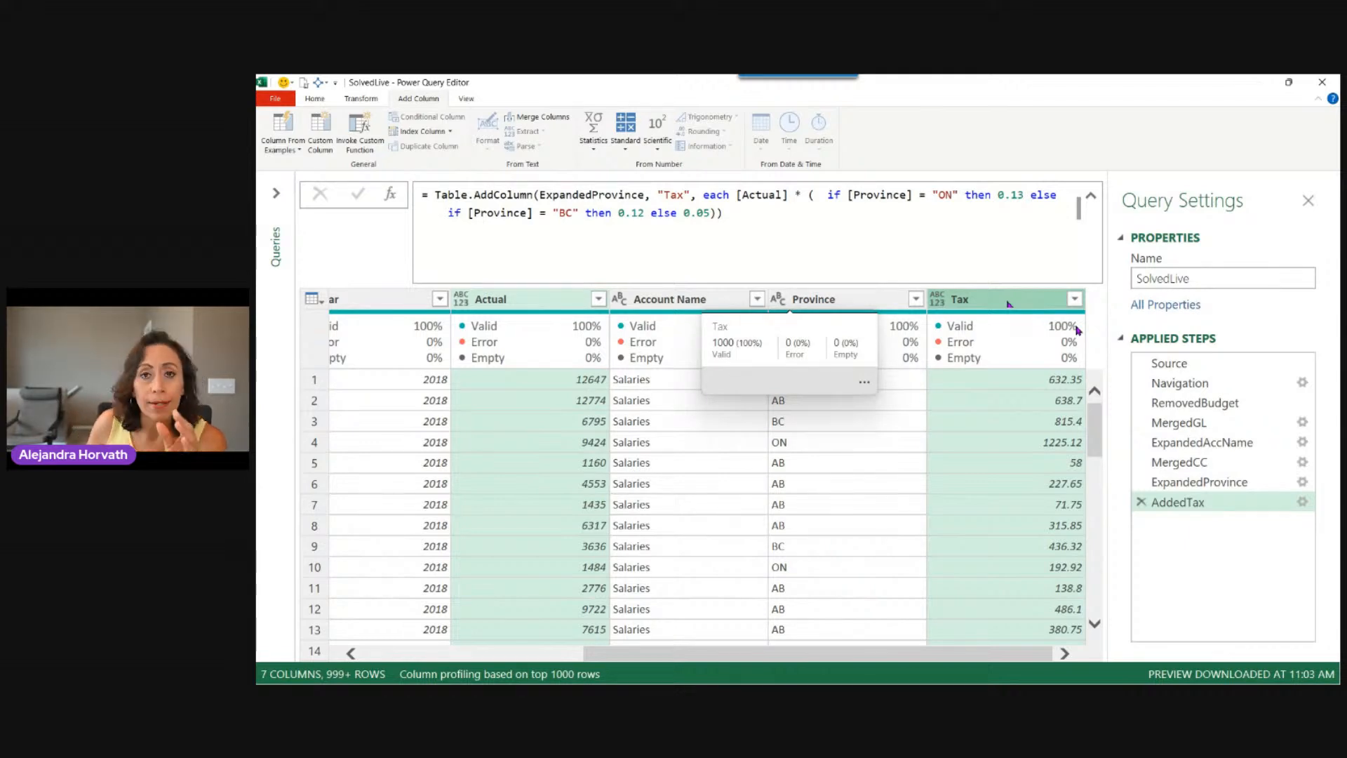
right_click(1015, 305)
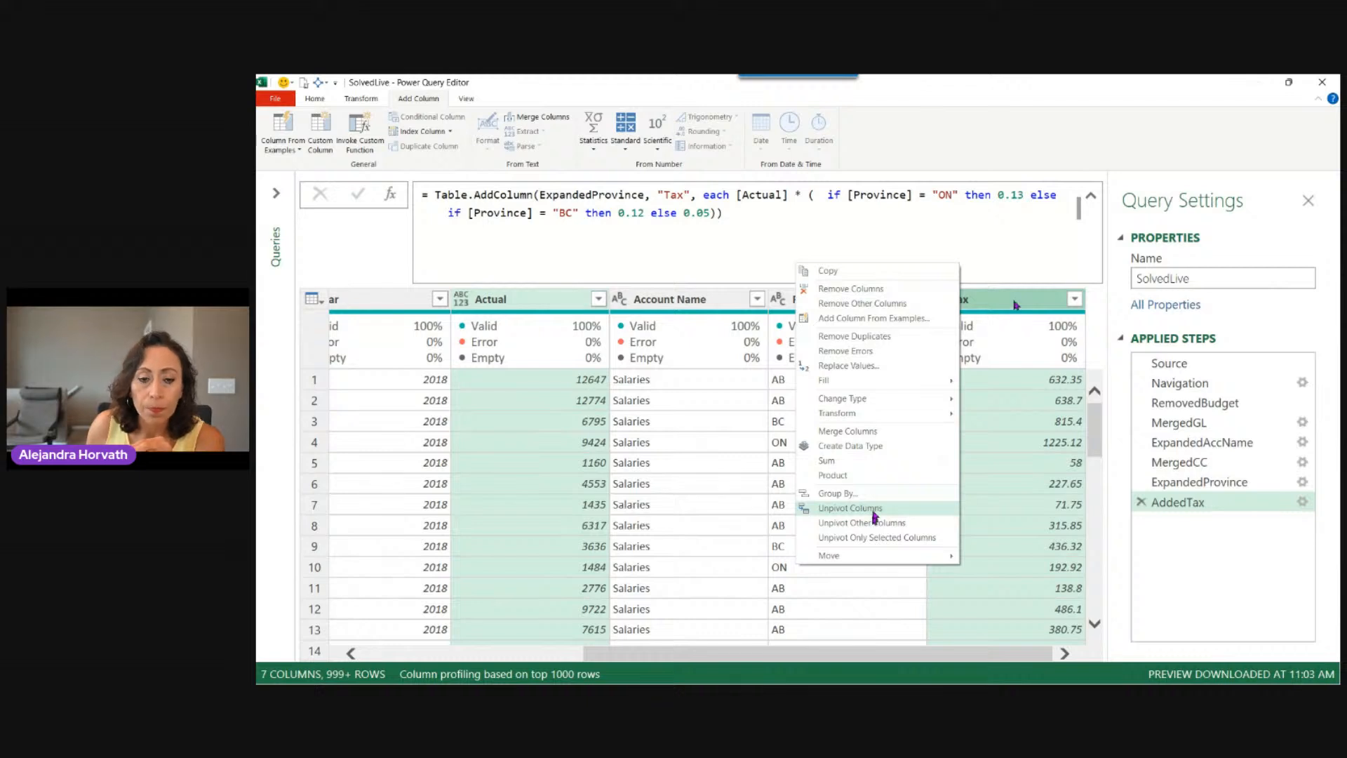
click(850, 508)
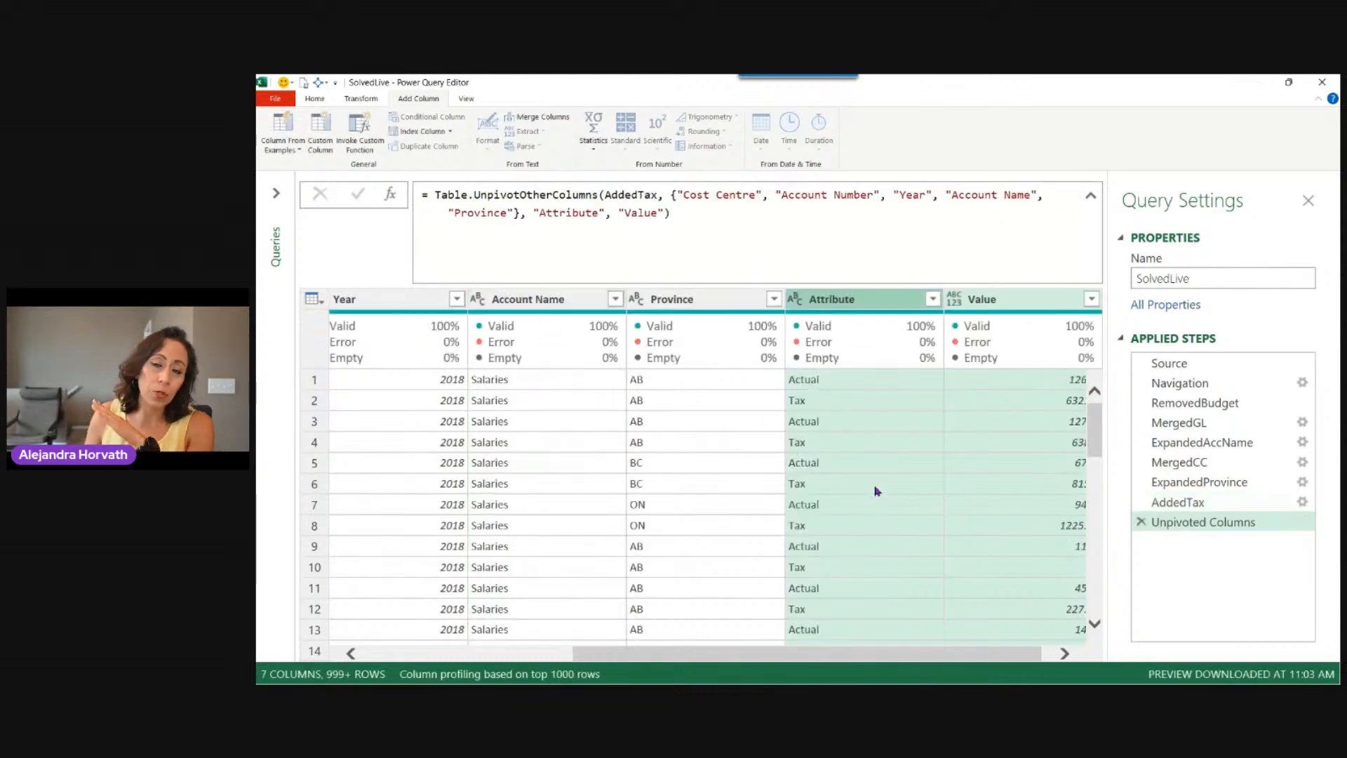
Examine the unpivoted Attribute column, its first Actual entries, and the Value column
click(886, 302)
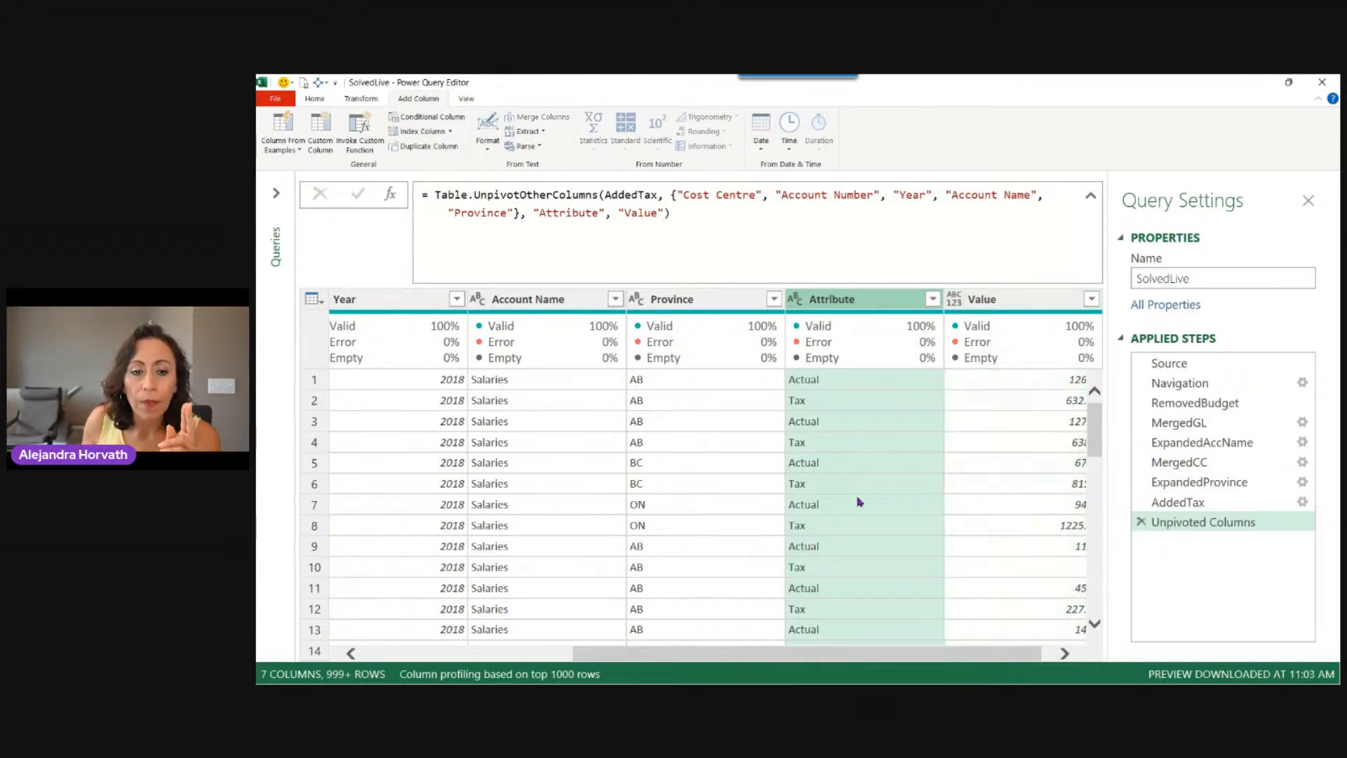
click(858, 380)
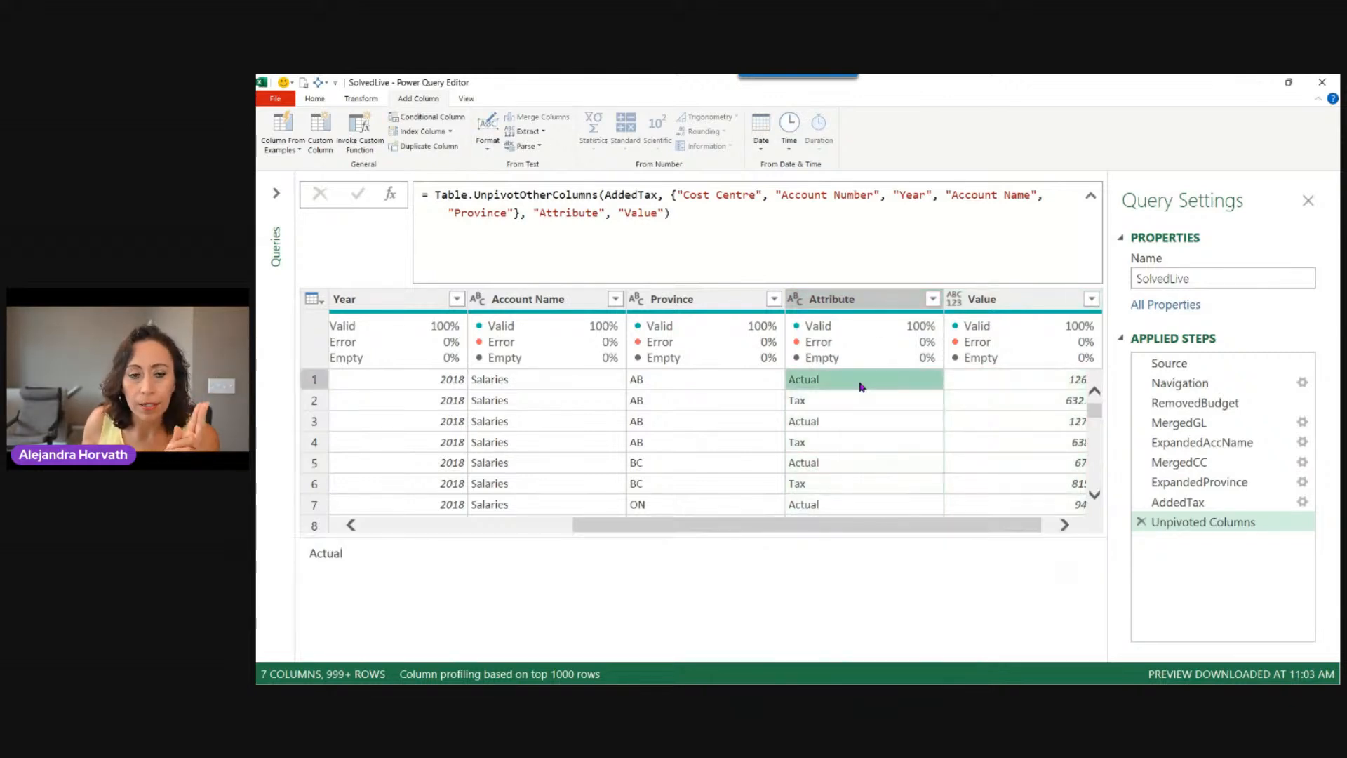
click(868, 422)
click(881, 306)
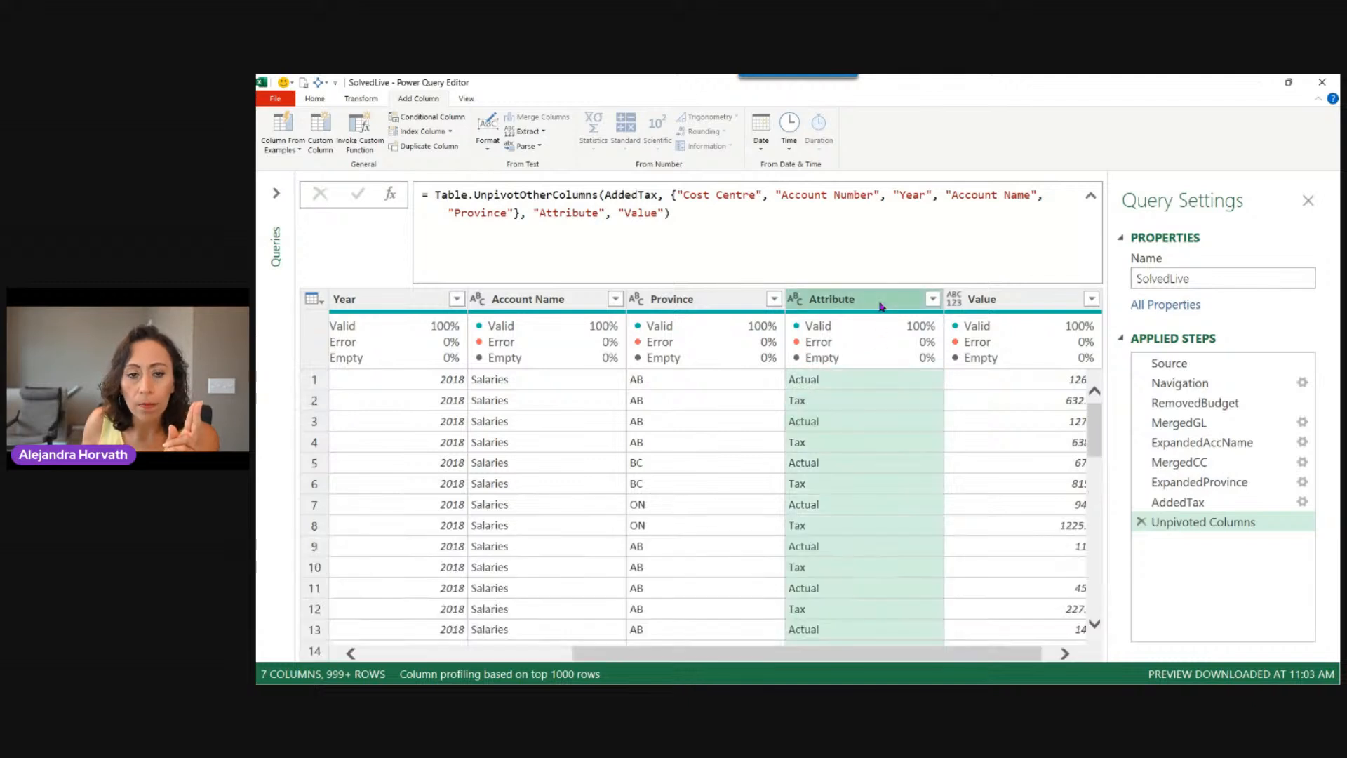
click(1009, 308)
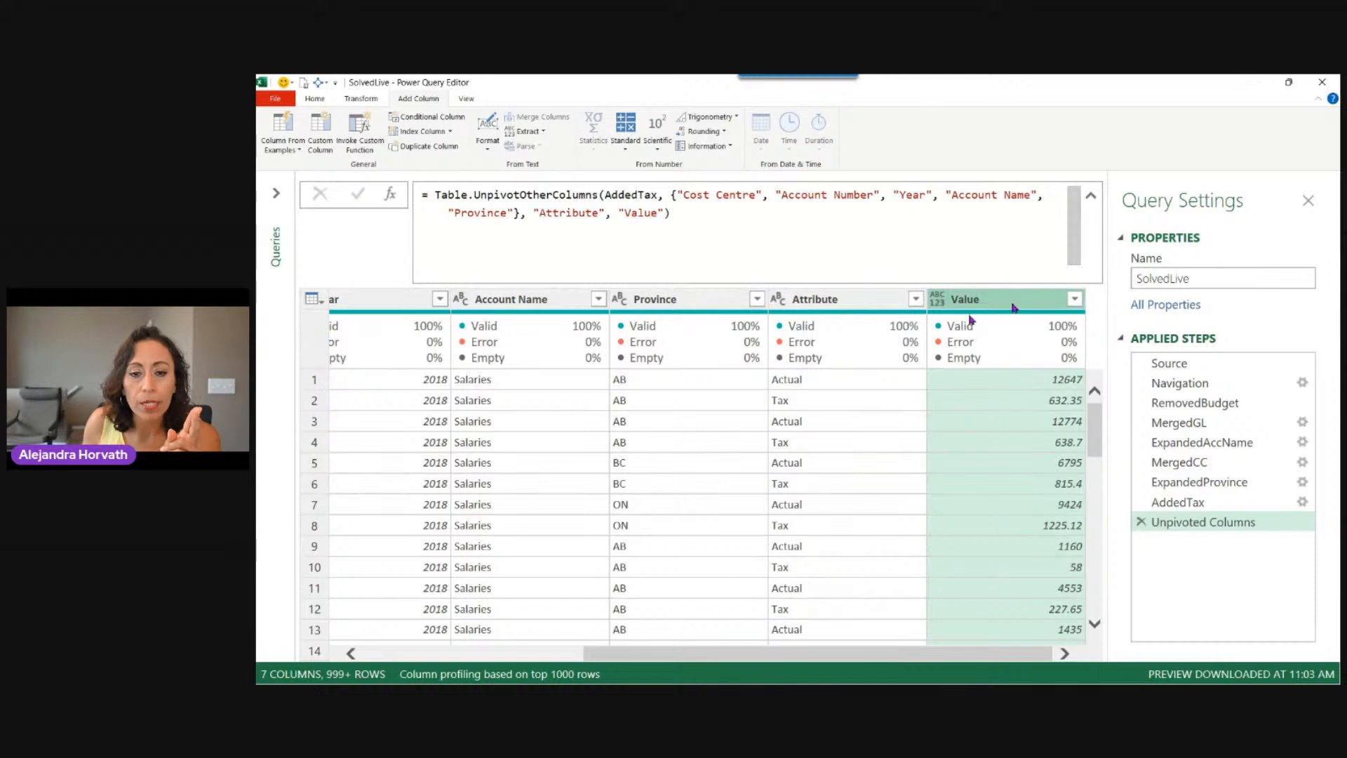
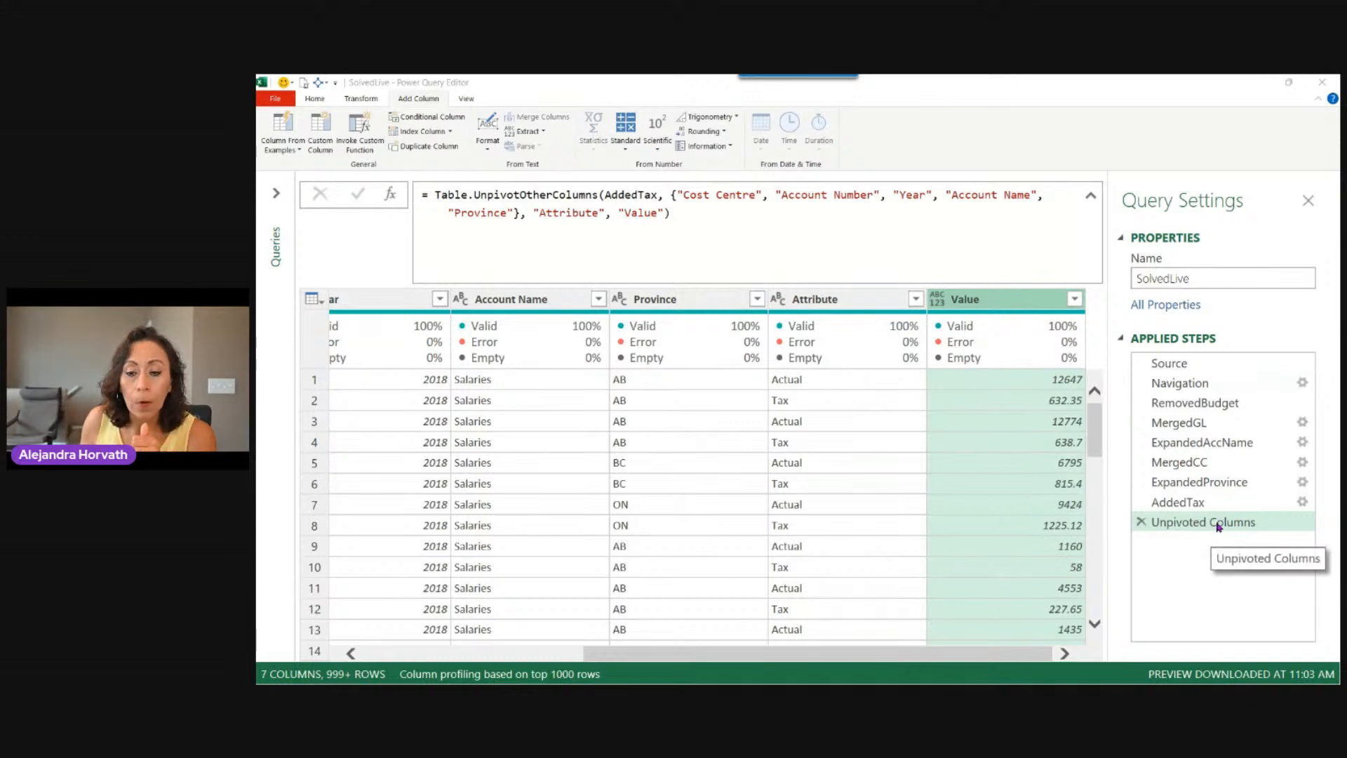
key(F2)
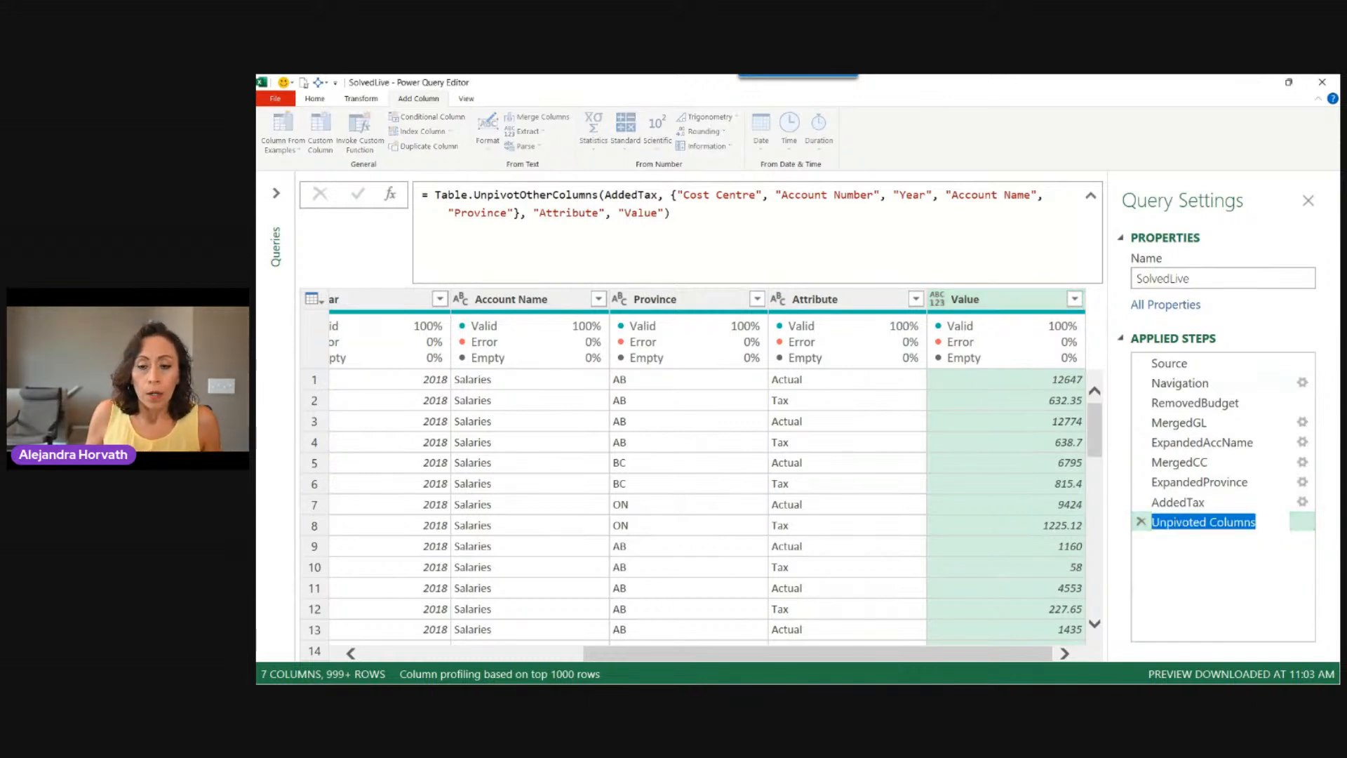
key(End)
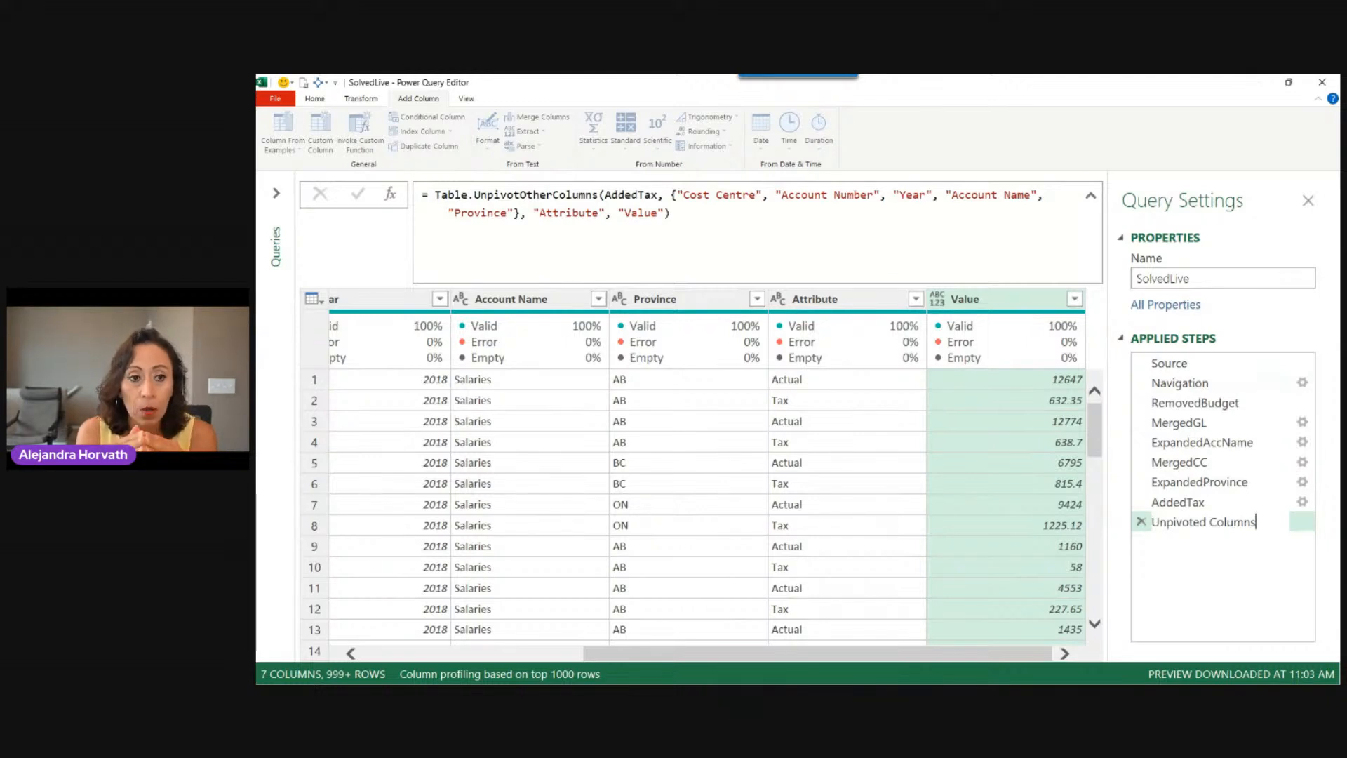
key(Return)
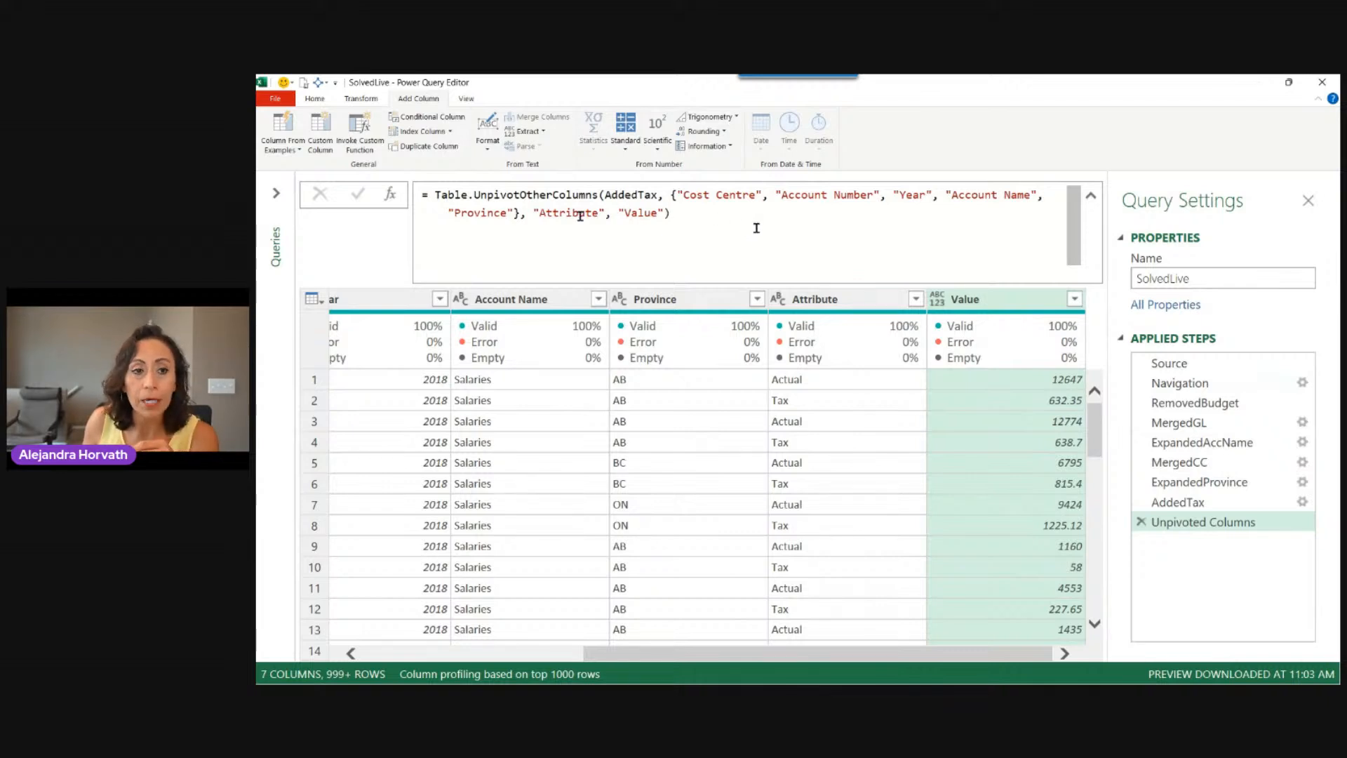
Examine the Table.UnpivotOtherColumns function name and compare it with the unpivot options for Actual and Tax at the AddedTax step
drag(434, 195, 598, 195)
drag(434, 194, 532, 196)
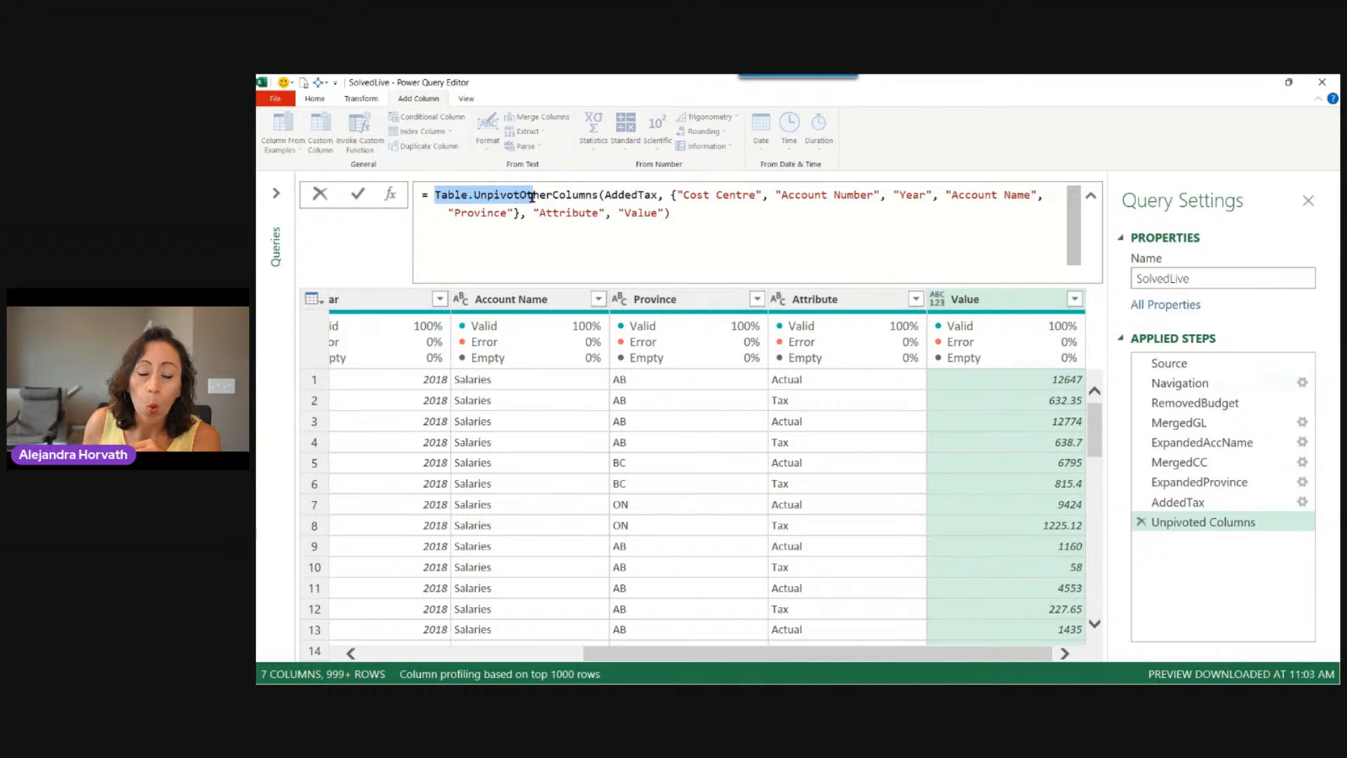
click(1218, 503)
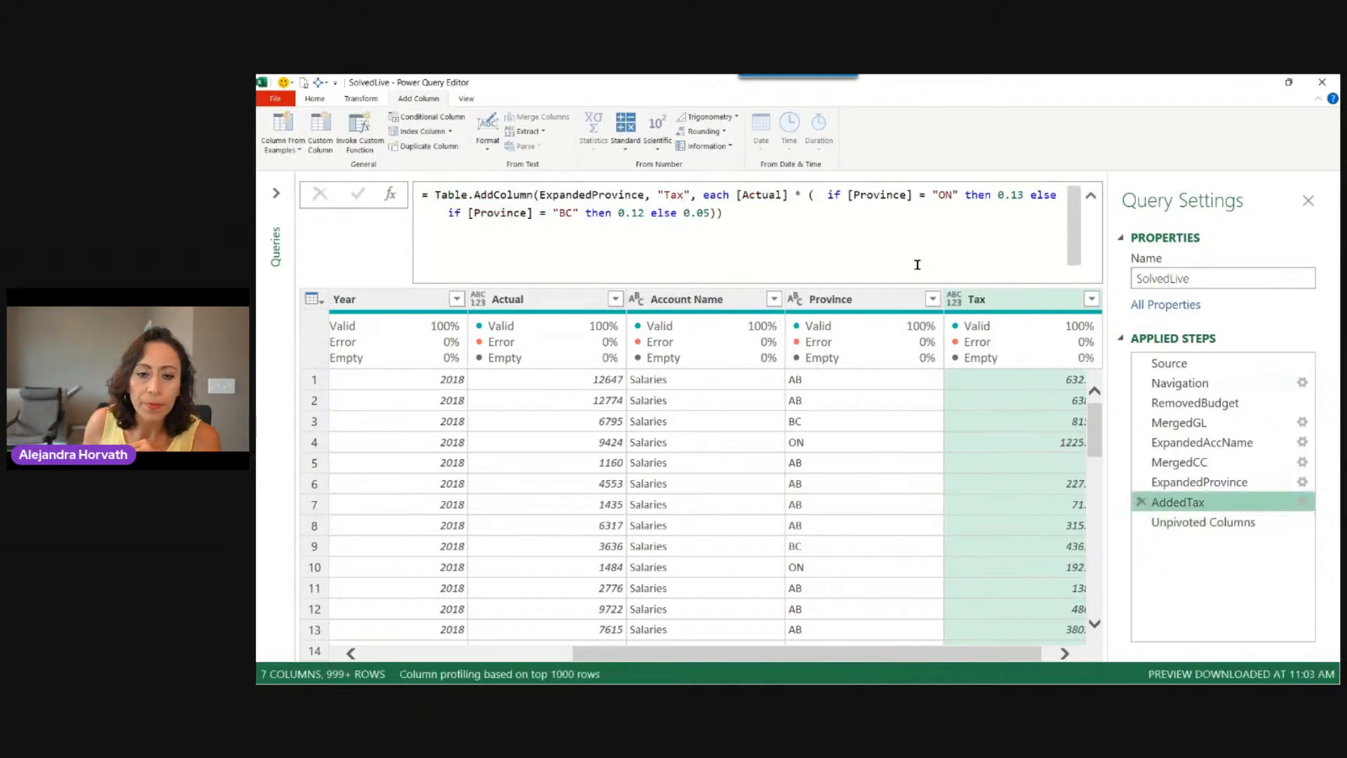
click(587, 302)
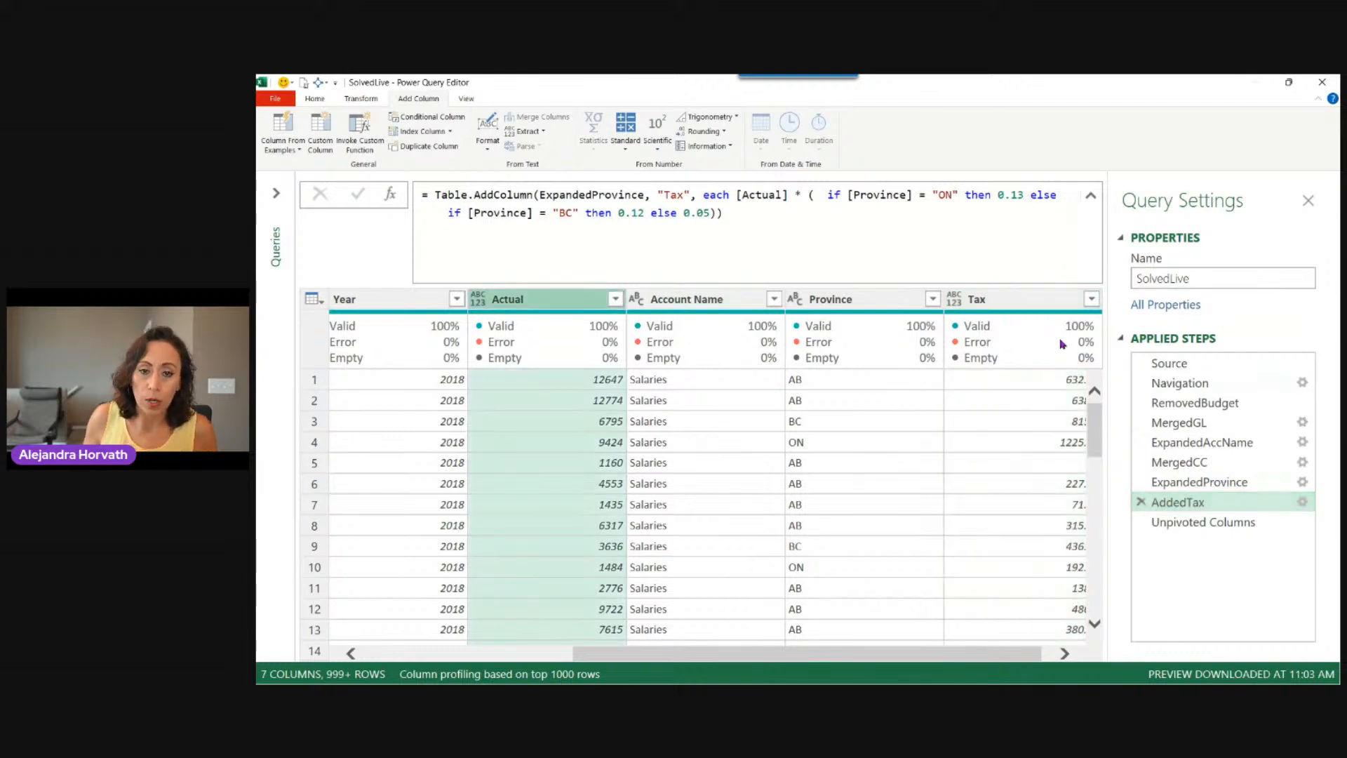
ctrl+click(1026, 298)
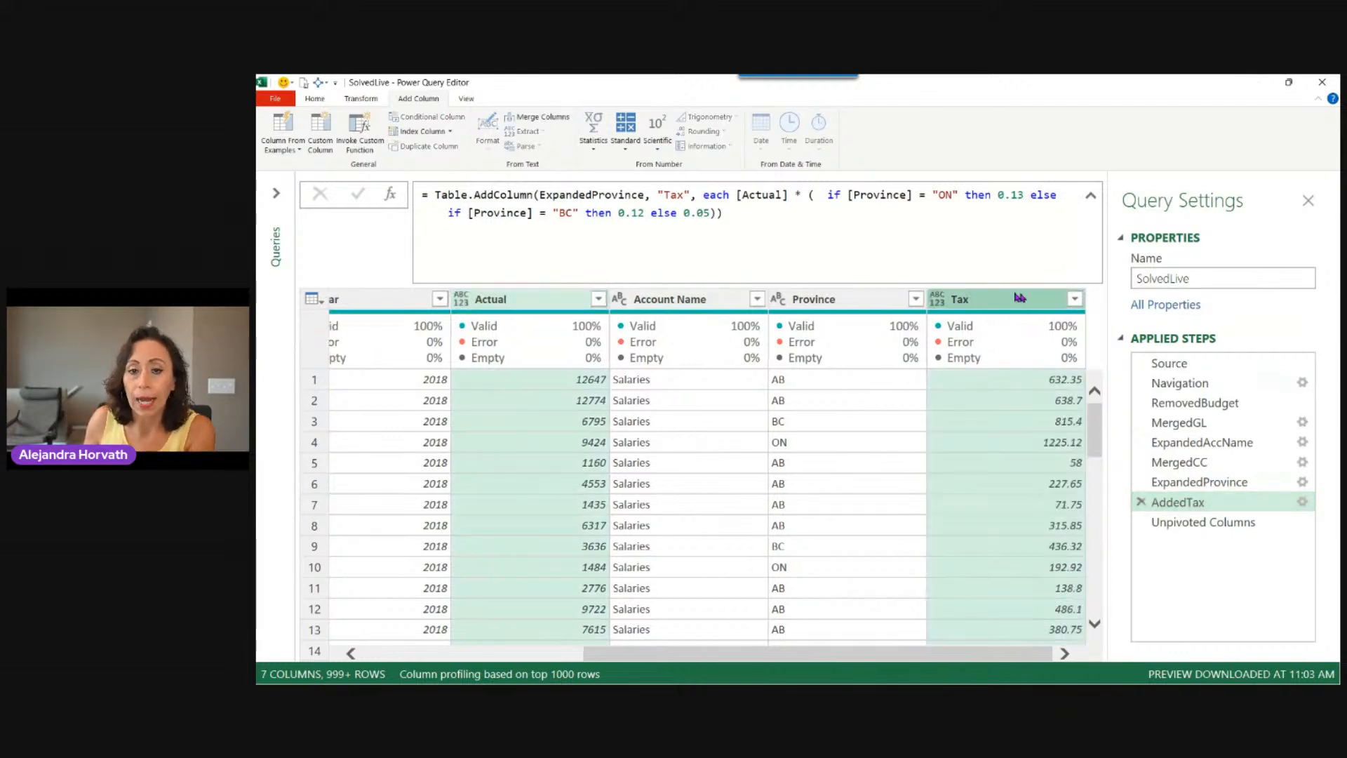
right_click(1010, 302)
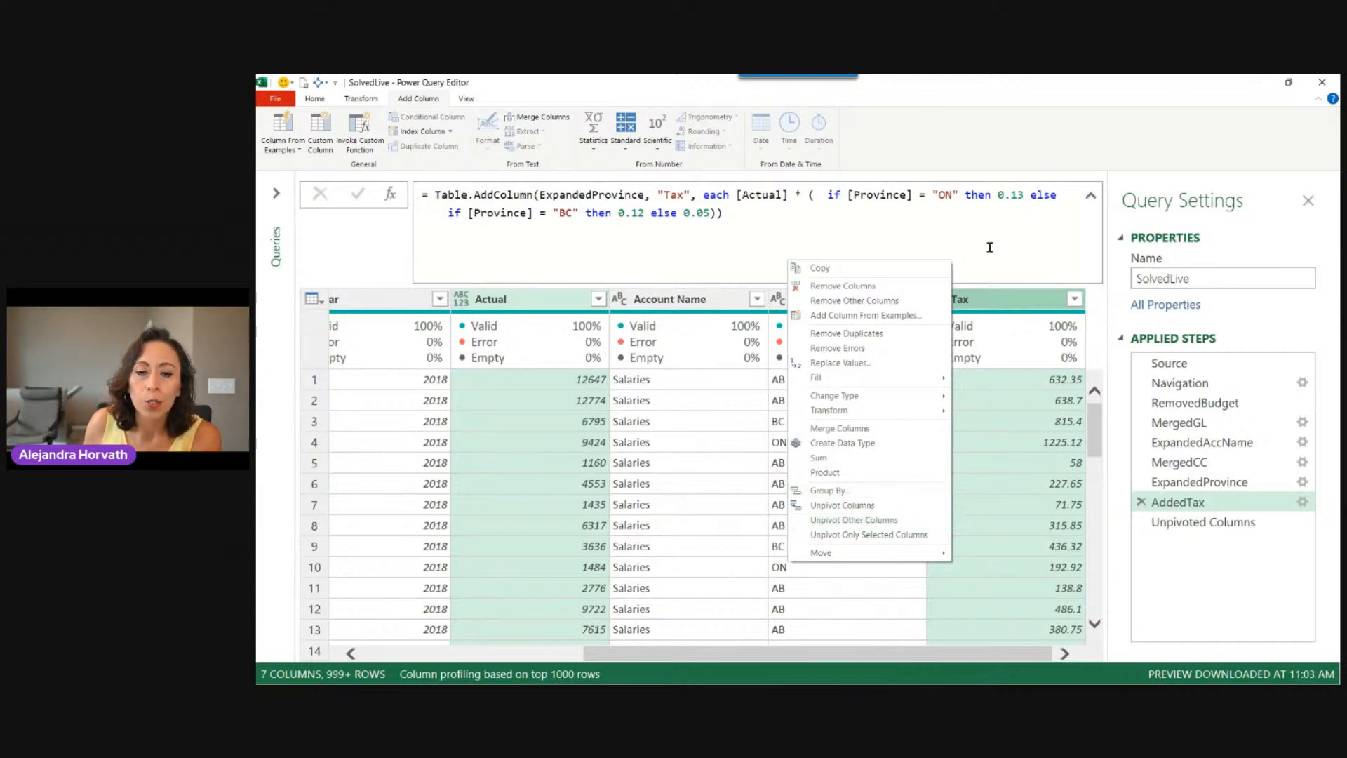
click(989, 247)
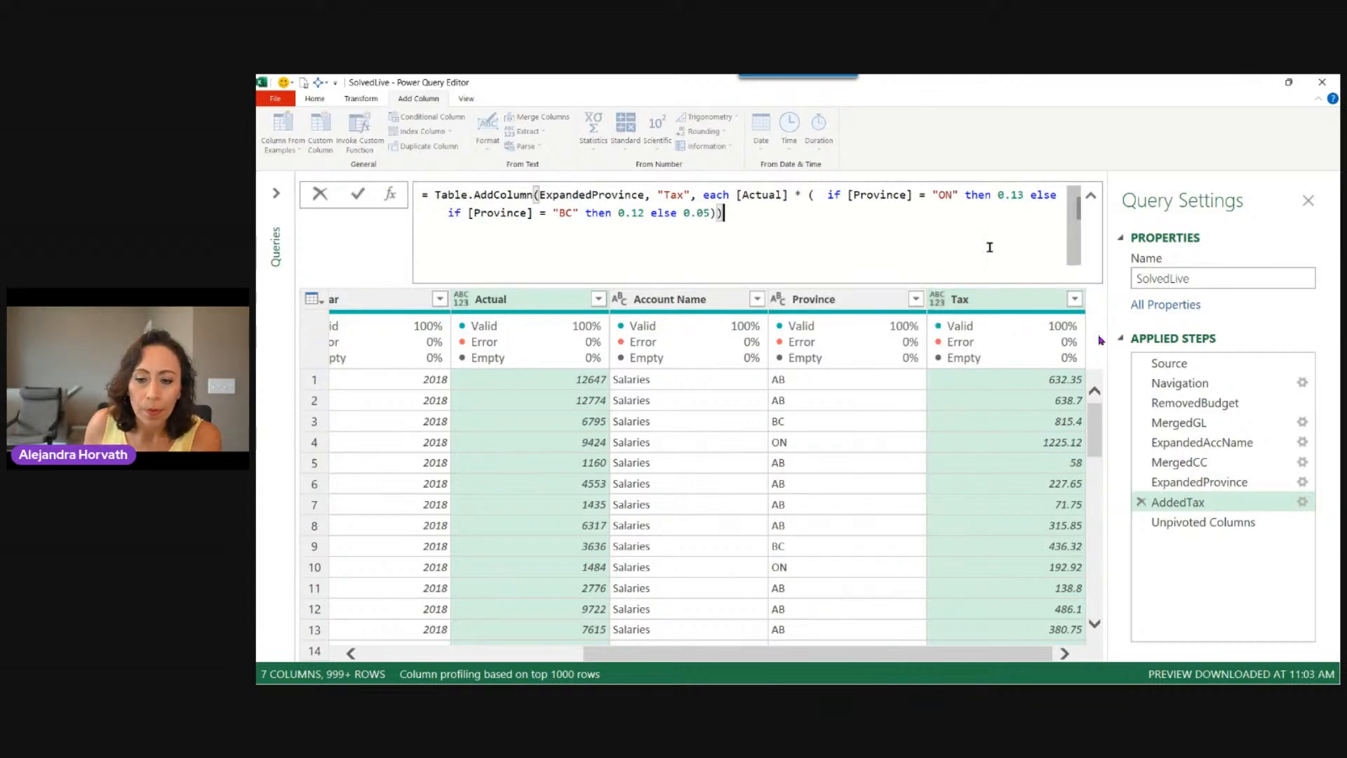
Return to the Unpivoted Columns step and examine its formula's list of retained columns and the Attribute column name
click(1238, 523)
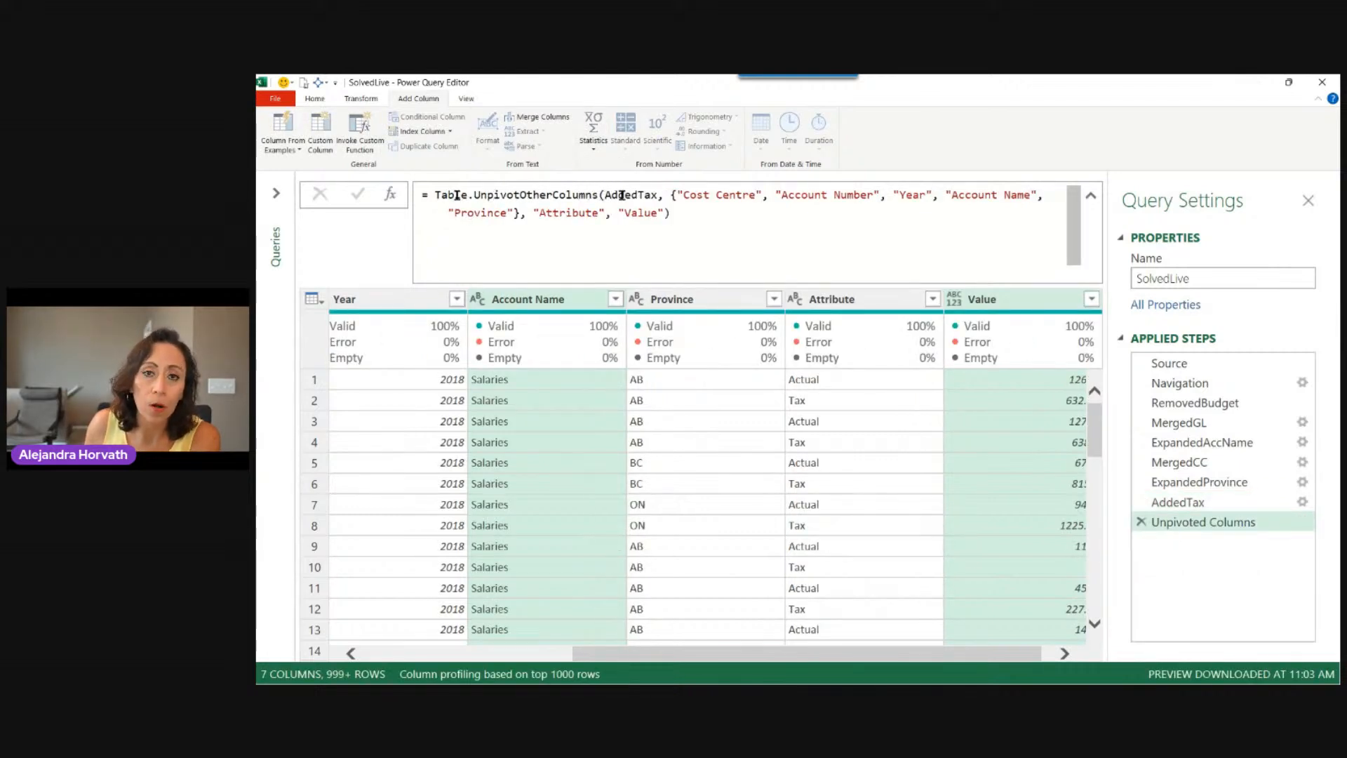
drag(671, 194, 519, 214)
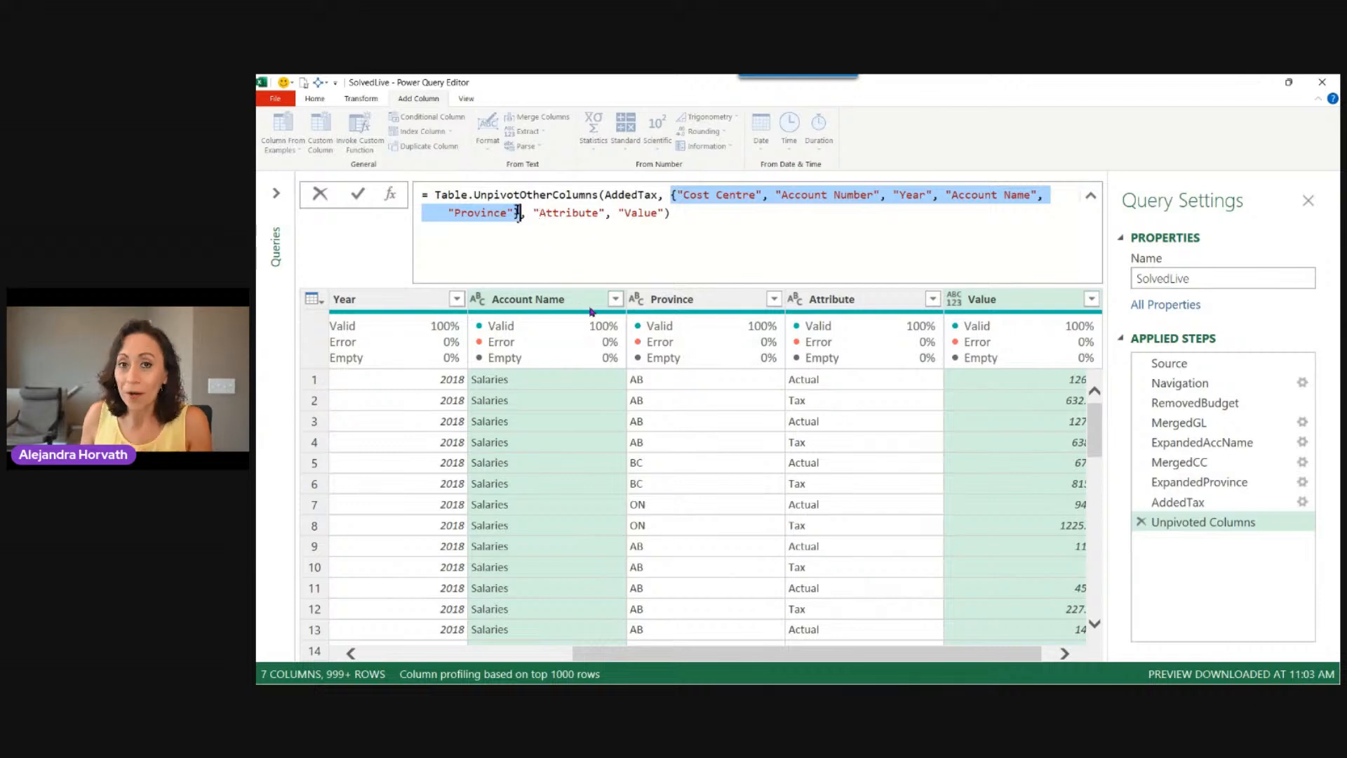
drag(540, 213, 595, 212)
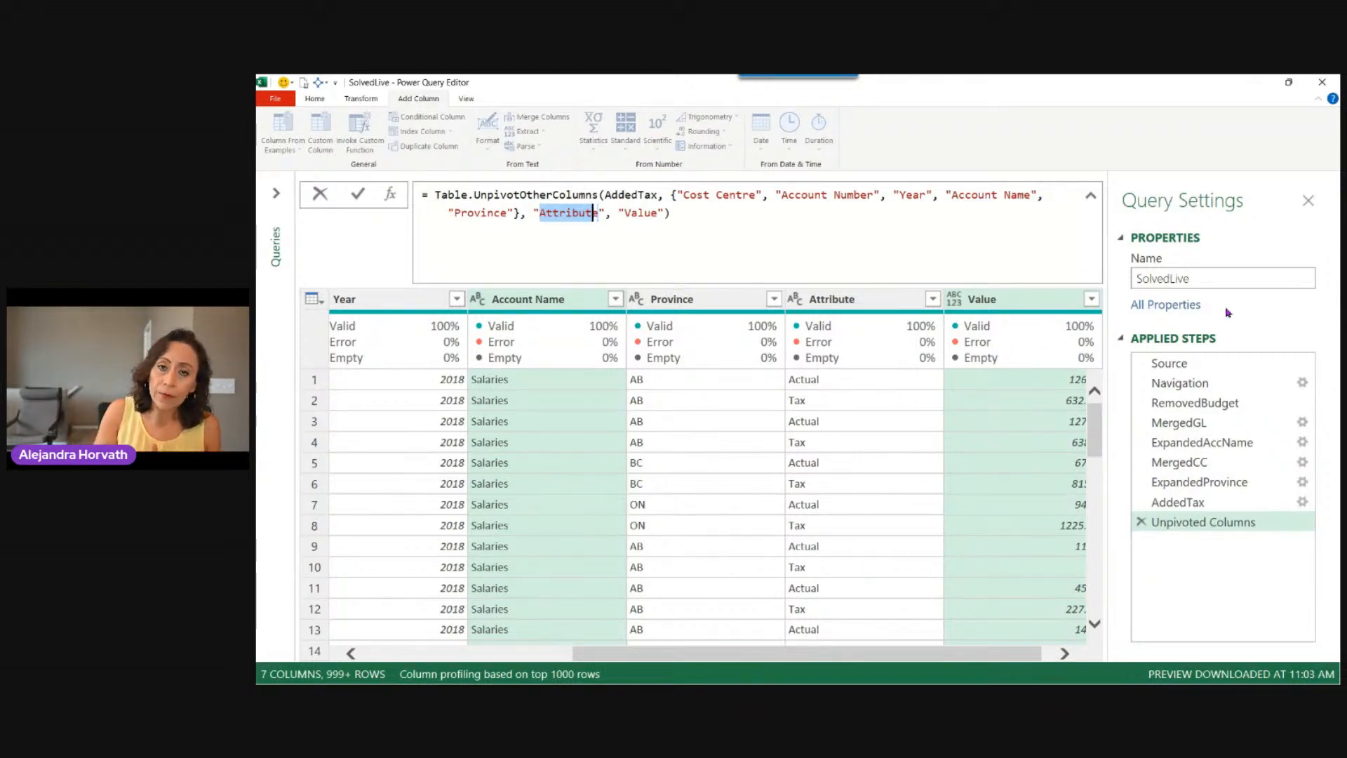
key(Return)
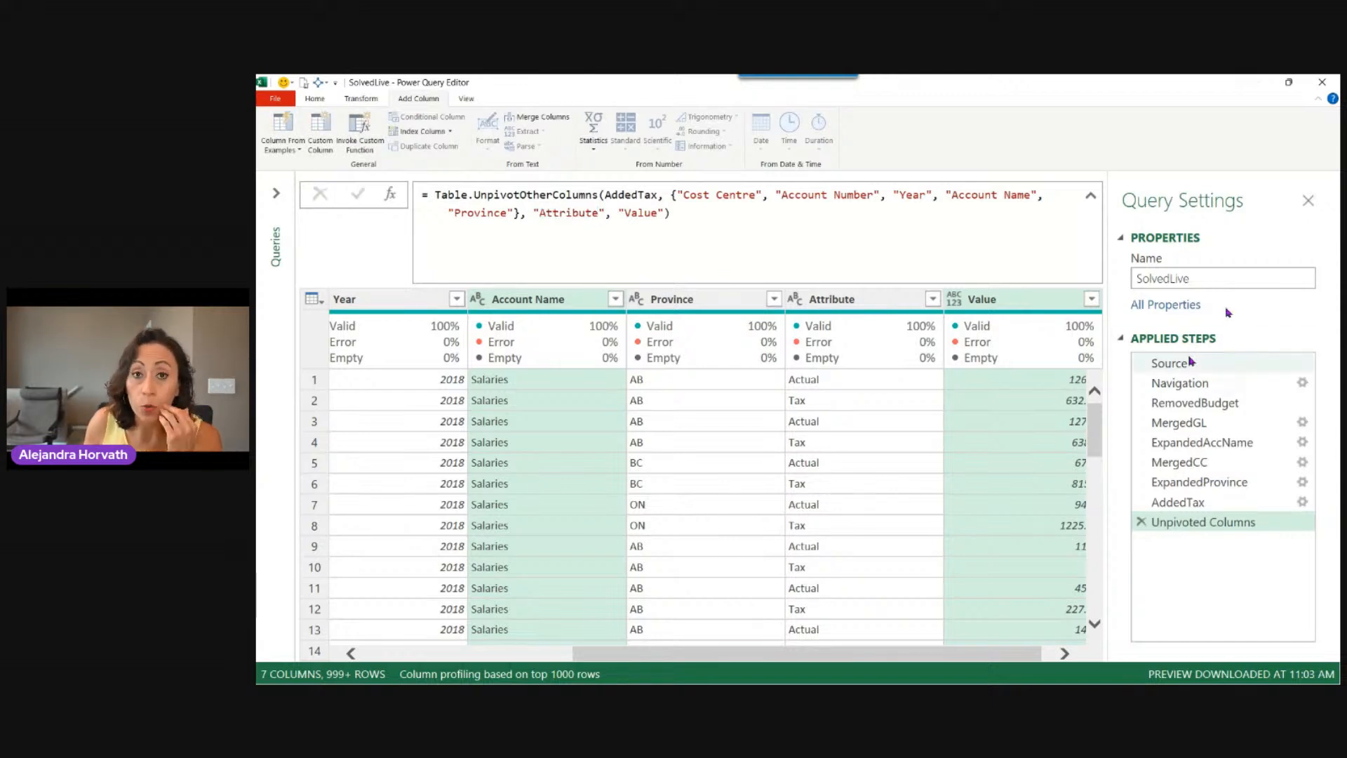
Rename the Attribute column to Type, and delete the resulting Renamed Columns applied step
double_click(864, 303)
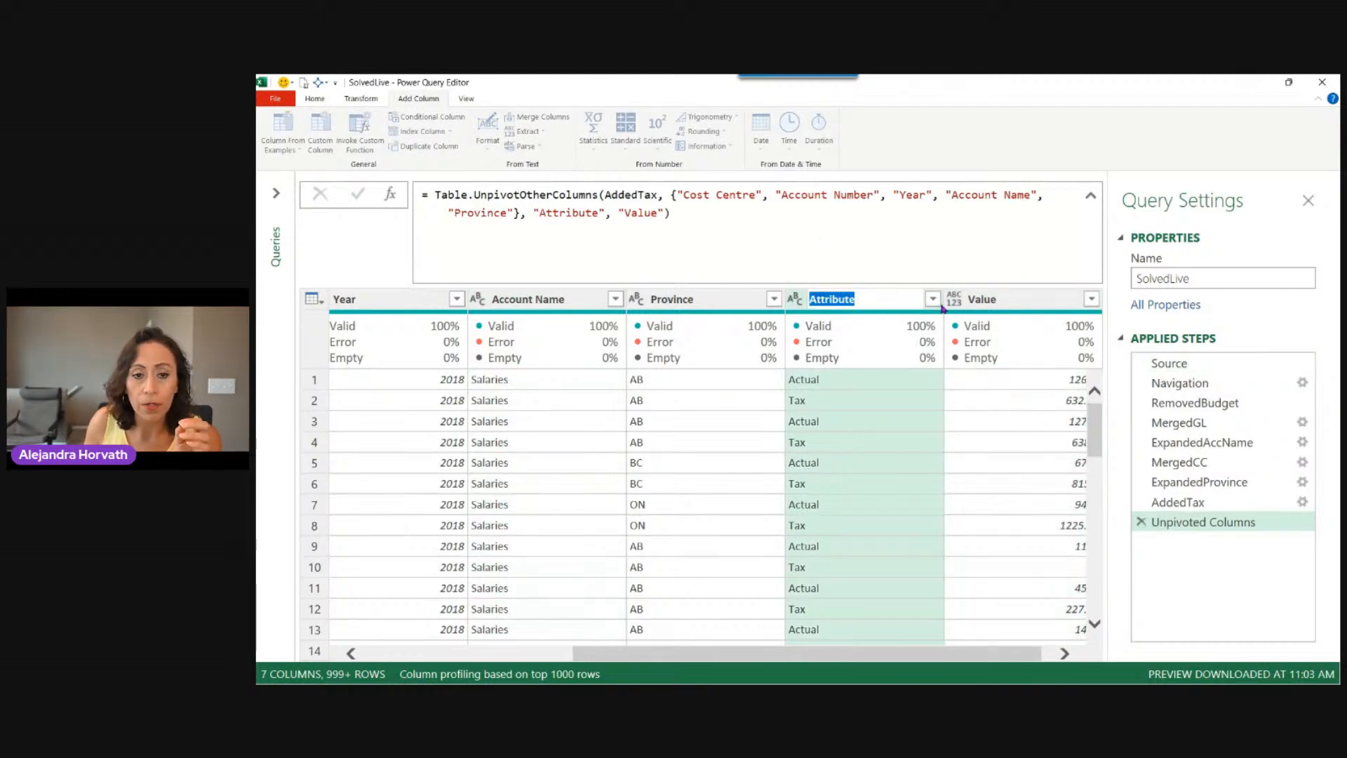
text(t)
key(BackSpace)
key(Return)
text(pe)
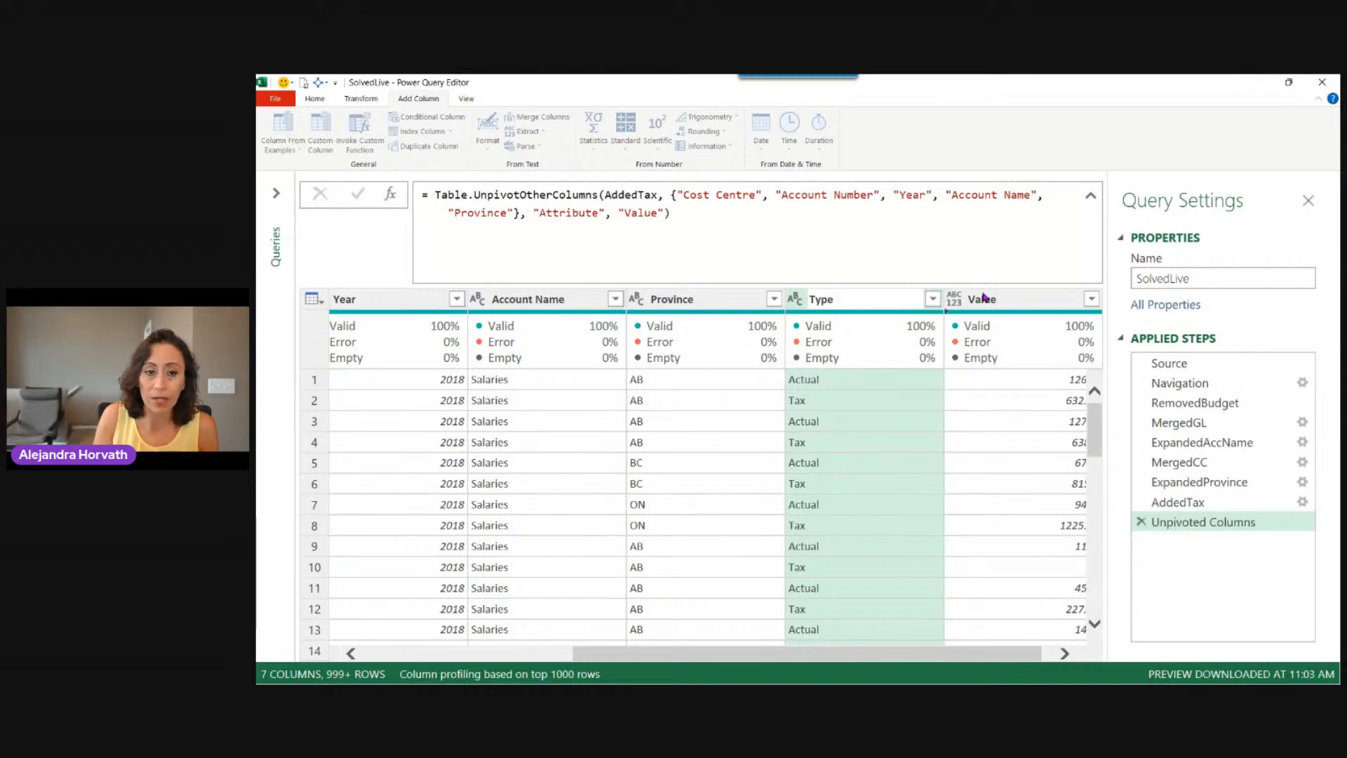
key(Return)
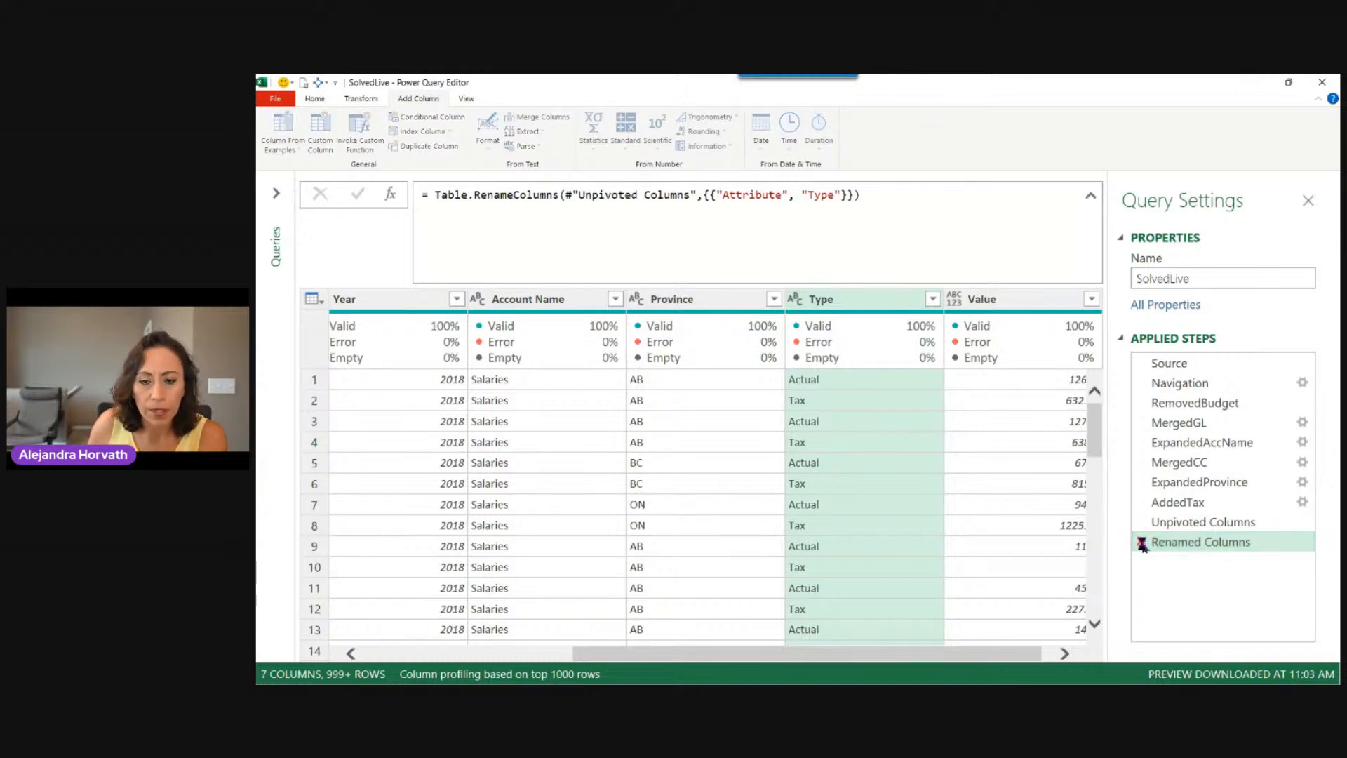
click(1140, 541)
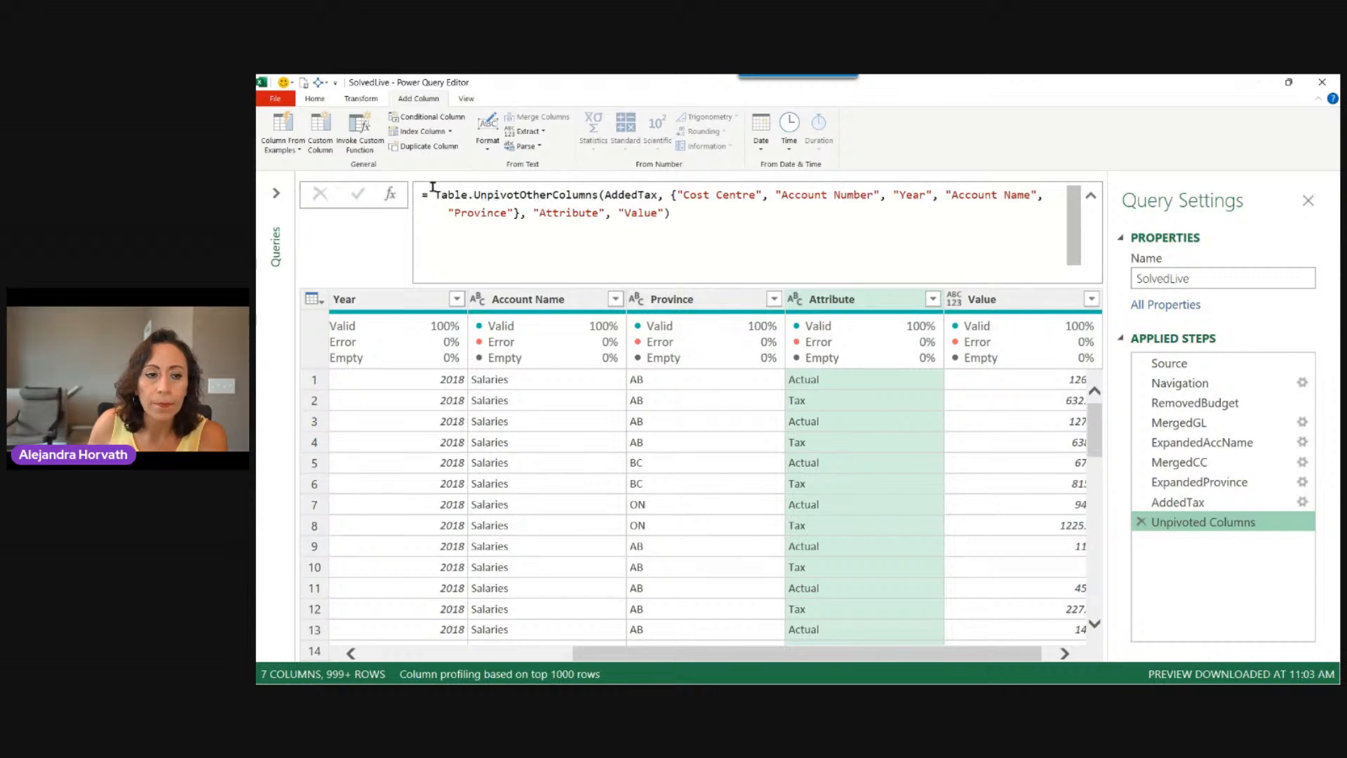
Examine the unpivot formula's arguments: the AddedTax source, the list of retained columns, and the Attribute and Value column names
drag(434, 195, 634, 197)
click(611, 196)
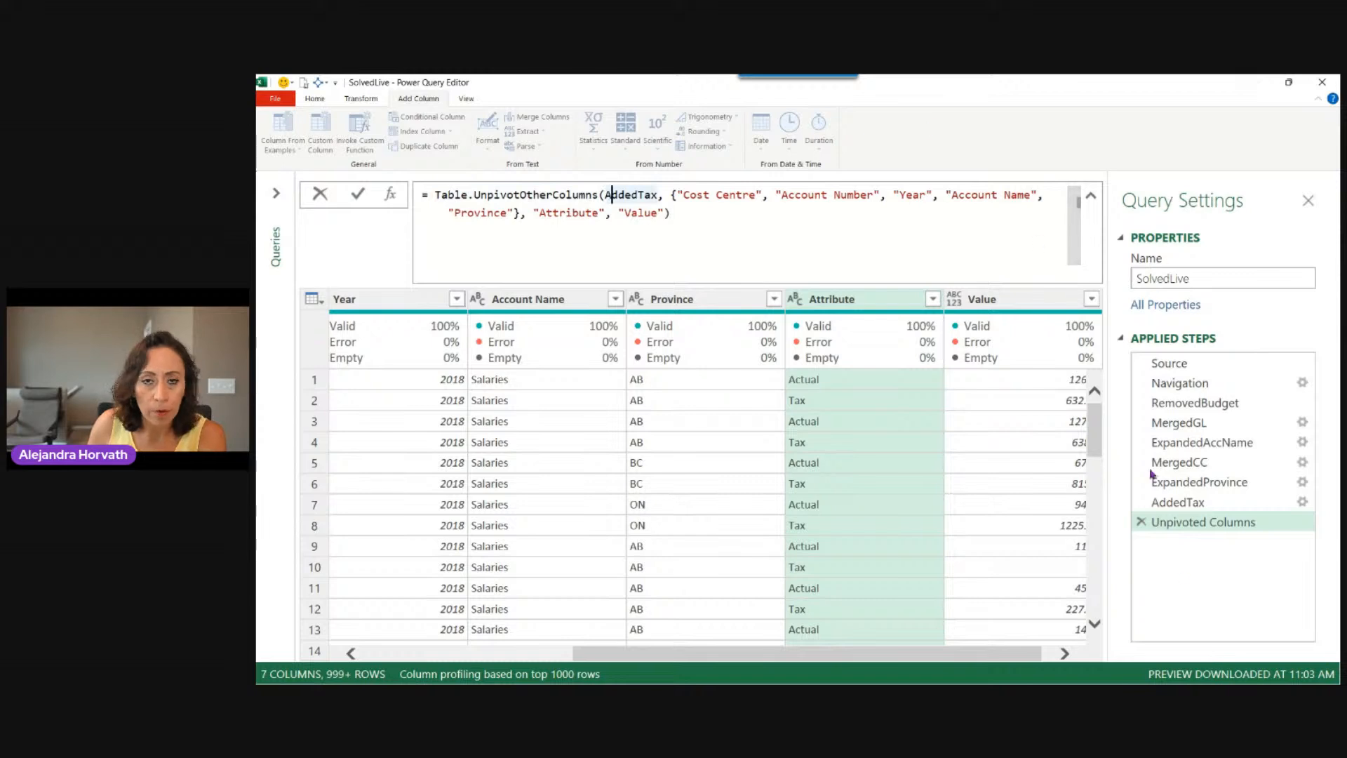
click(668, 197)
drag(665, 200, 515, 261)
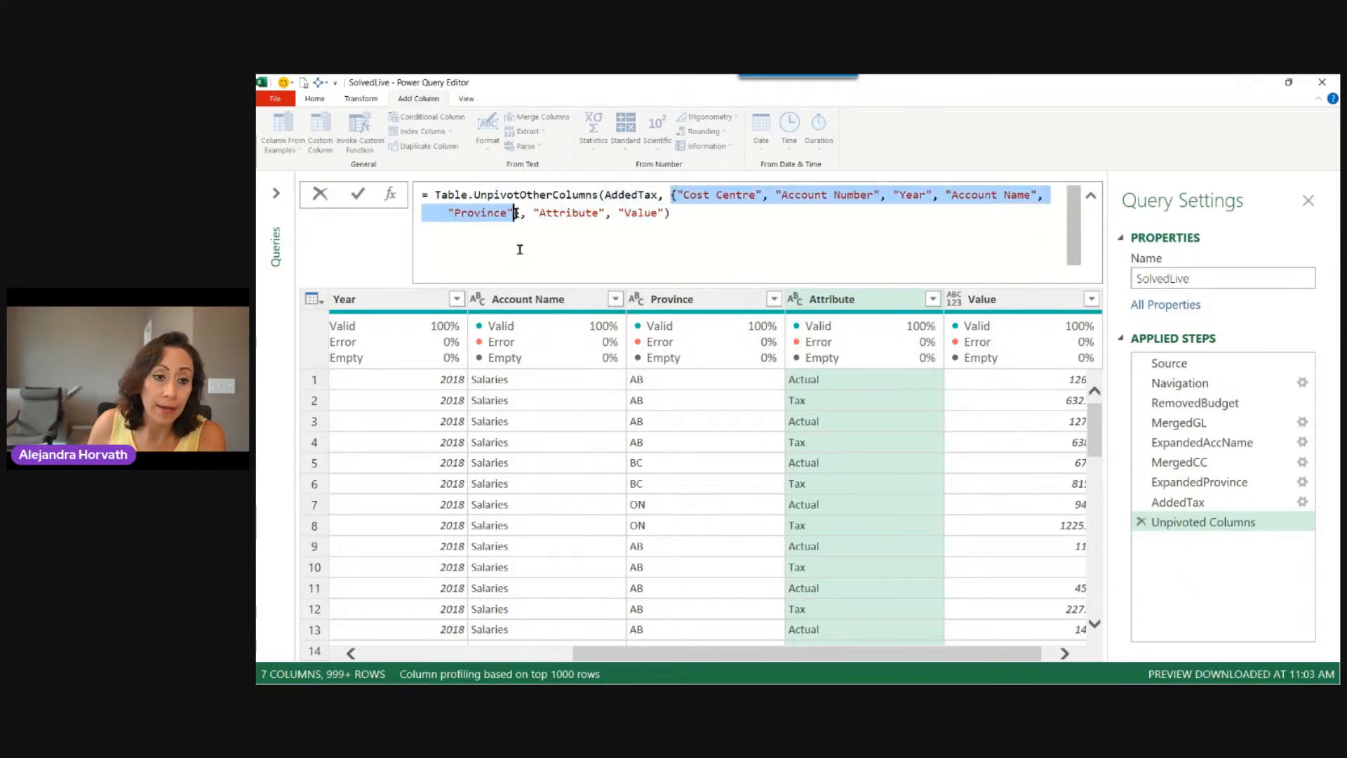
drag(539, 213, 597, 213)
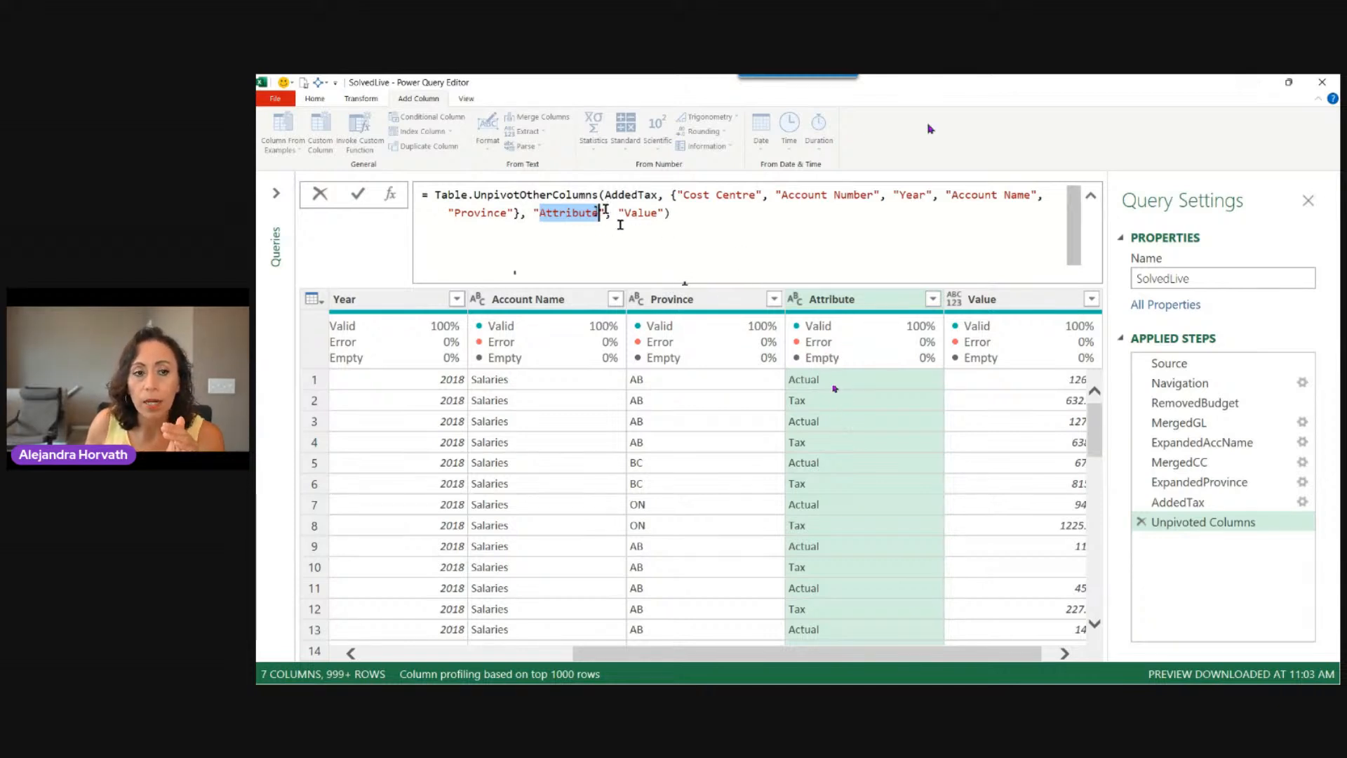
key(Right)
key(Right)
key(Right)
key(Right)
key(shift+Right)
key(shift+Right)
key(shift+Right)
key(shift+Right)
key(shift+Right)
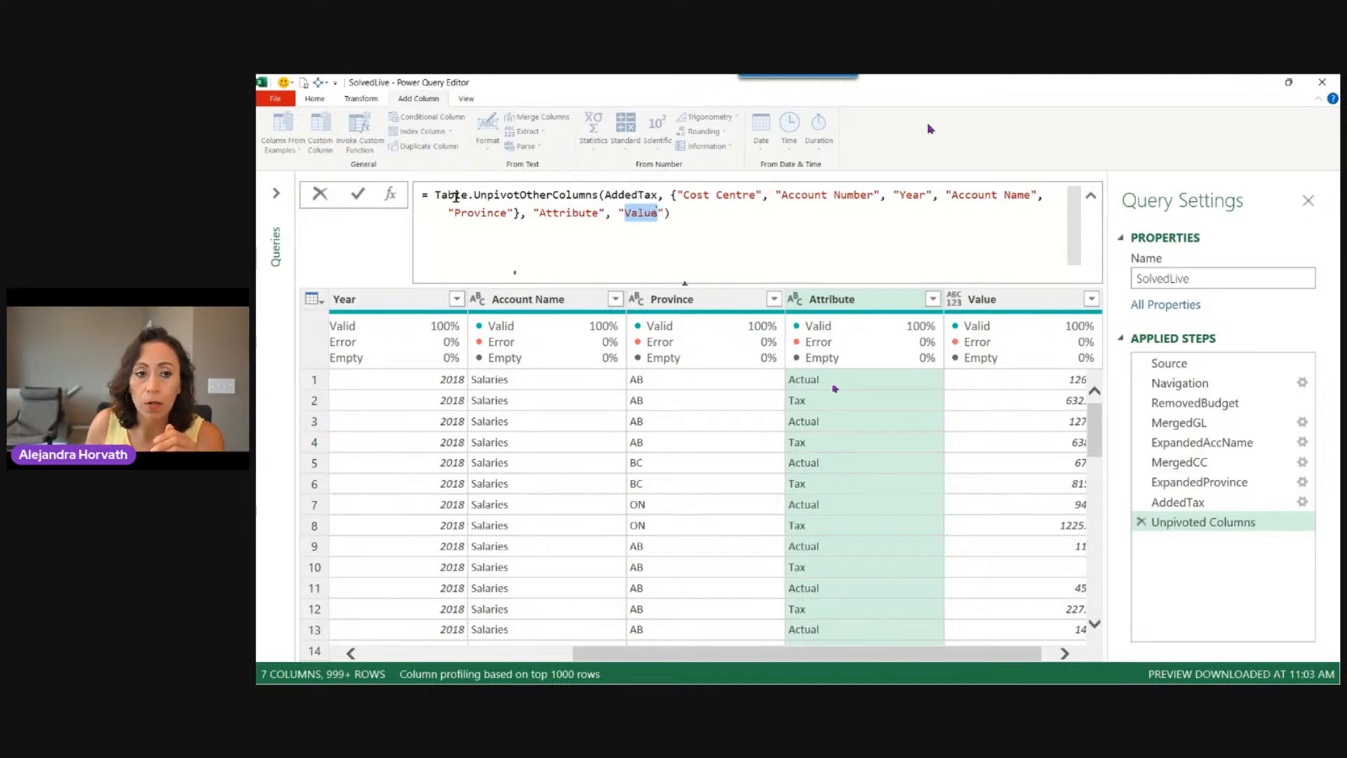
Edit the Table.UnpivotOtherColumns formula to name the two unpivoted columns Type and Amount instead of Attribute and Value
drag(538, 215, 597, 214)
text(Ty)
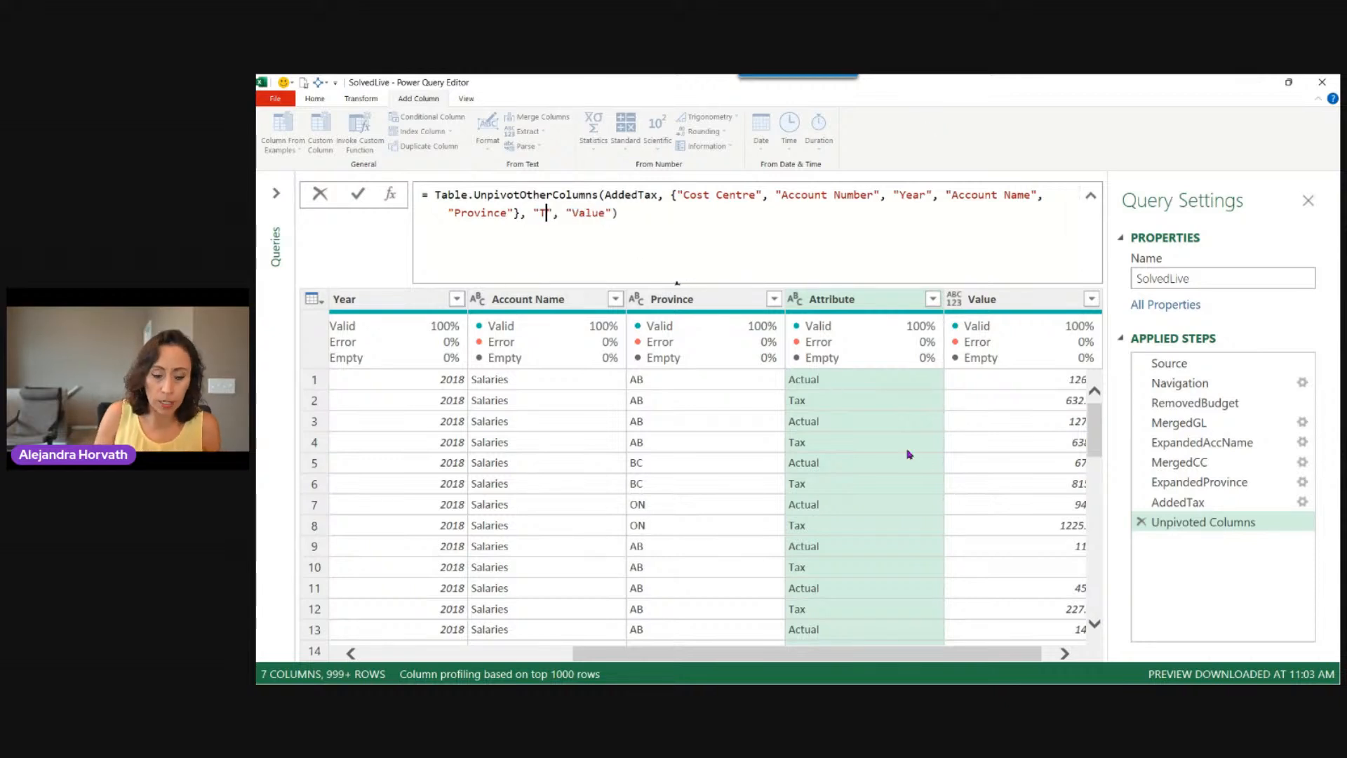
text(pe)
key(Right)
key(Right)
key(Right)
key(Right)
key(shift+Right)
key(shift+Right)
key(shift+Right)
key(shift+Right)
key(shift+Right)
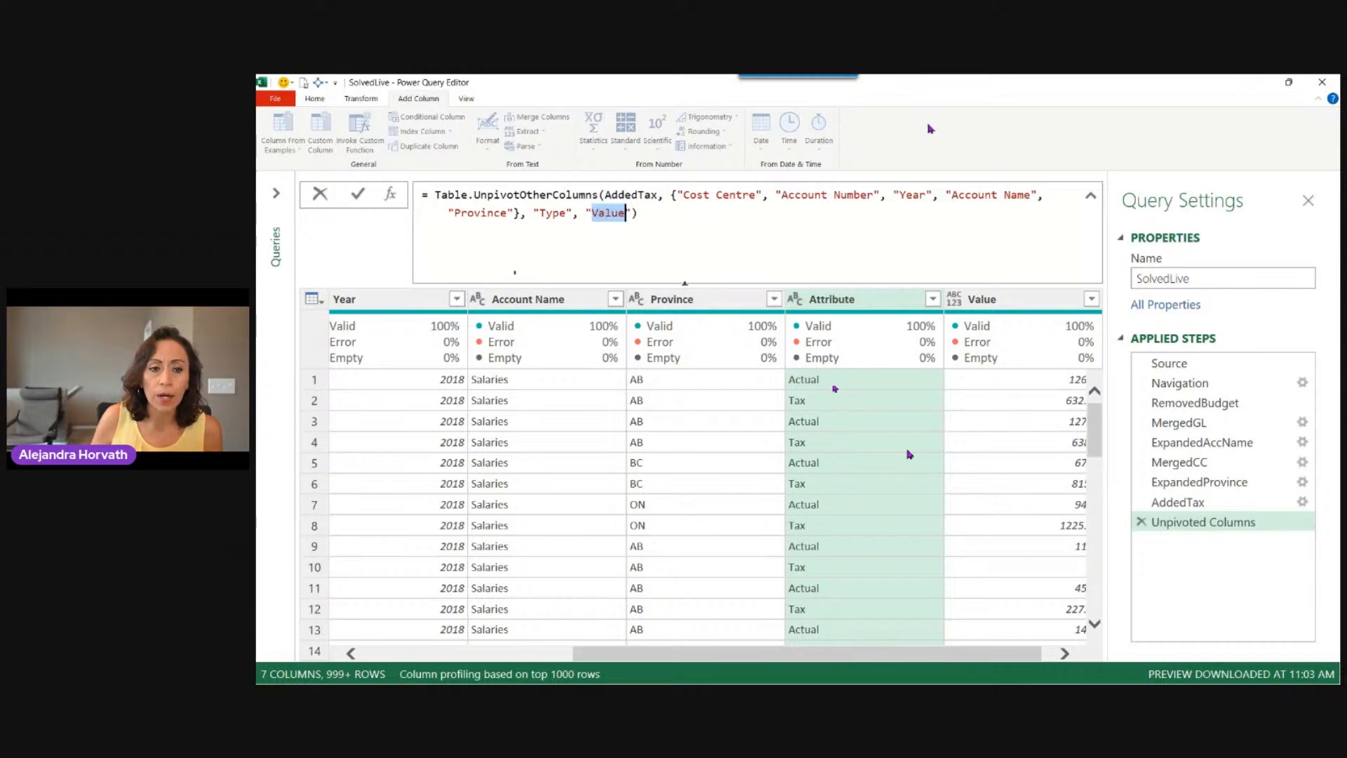
text(S)
key(BackSpace)
text(Amount)
key(Return)
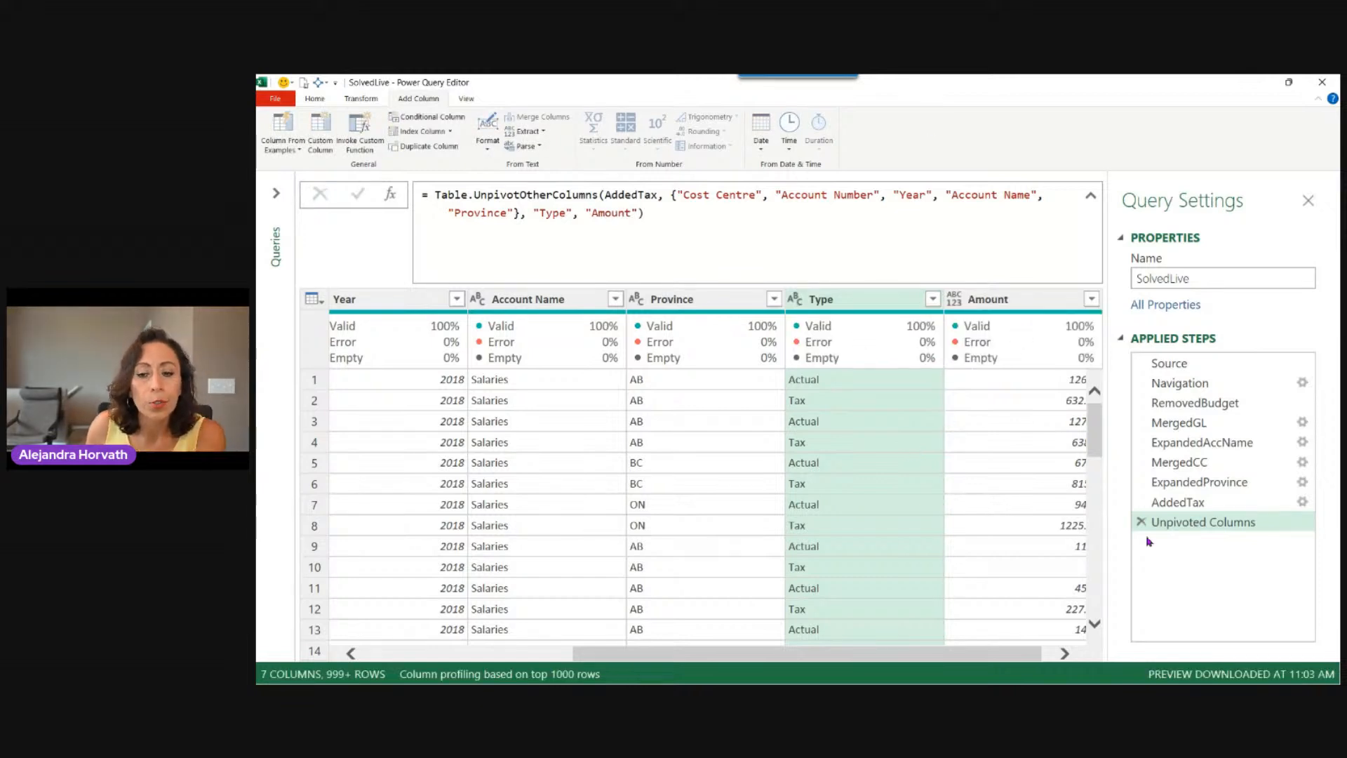
click(884, 305)
click(1022, 300)
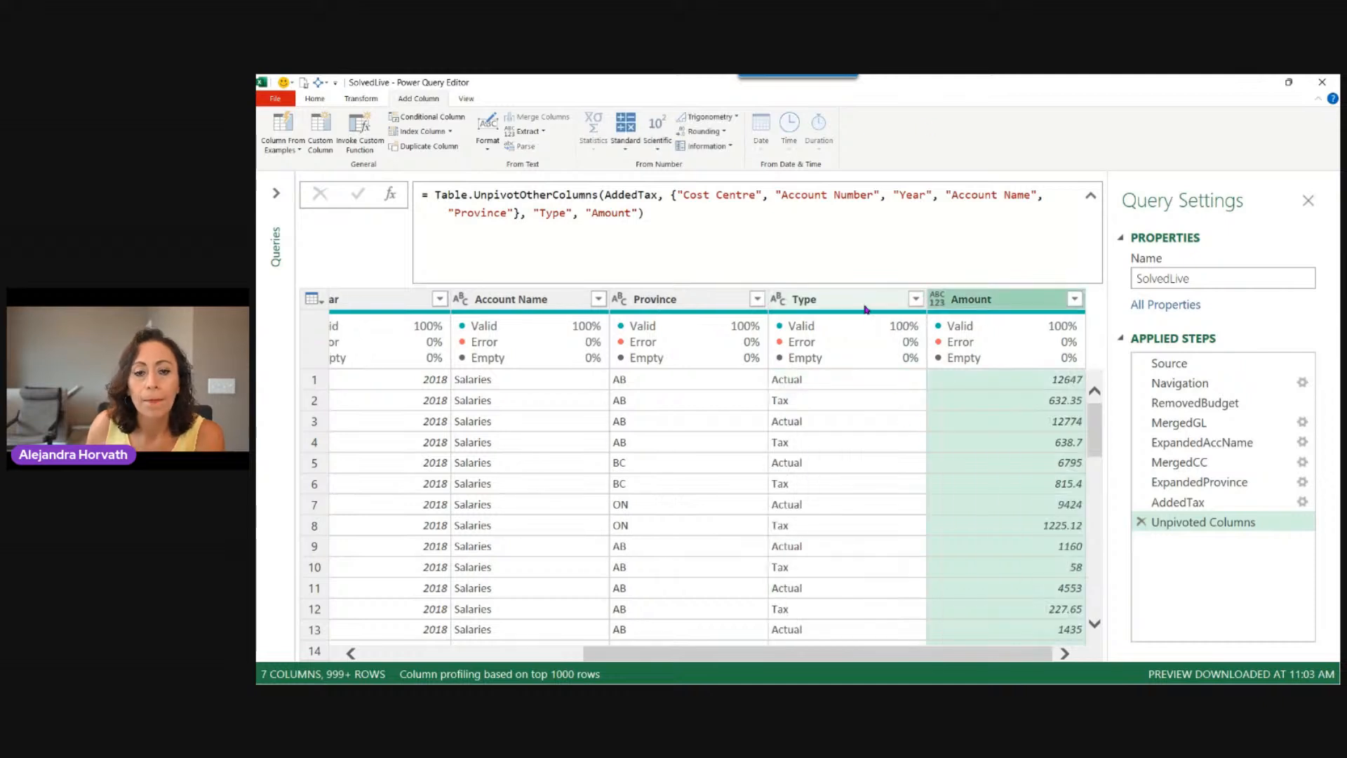
click(866, 309)
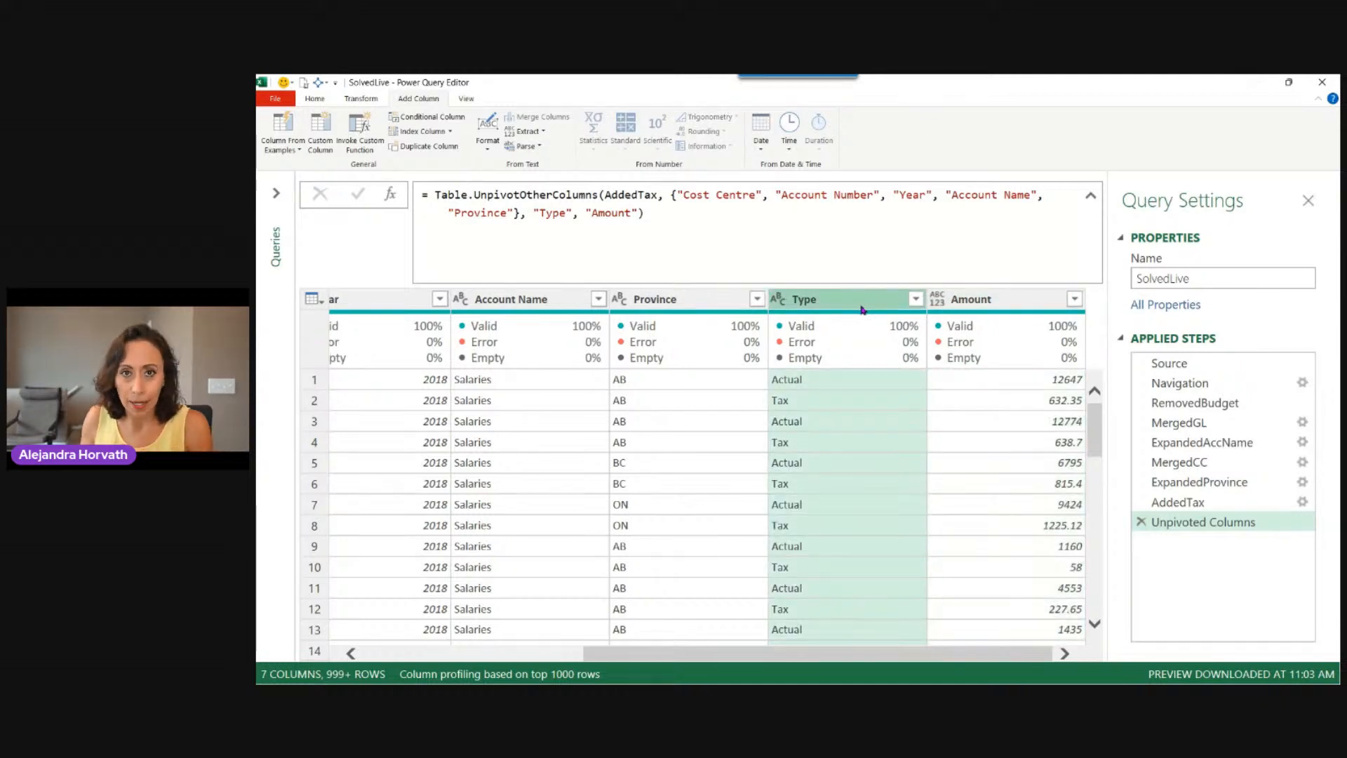
Rename the Unpivoted Columns applied step as Unpivoted
double_click(1221, 526)
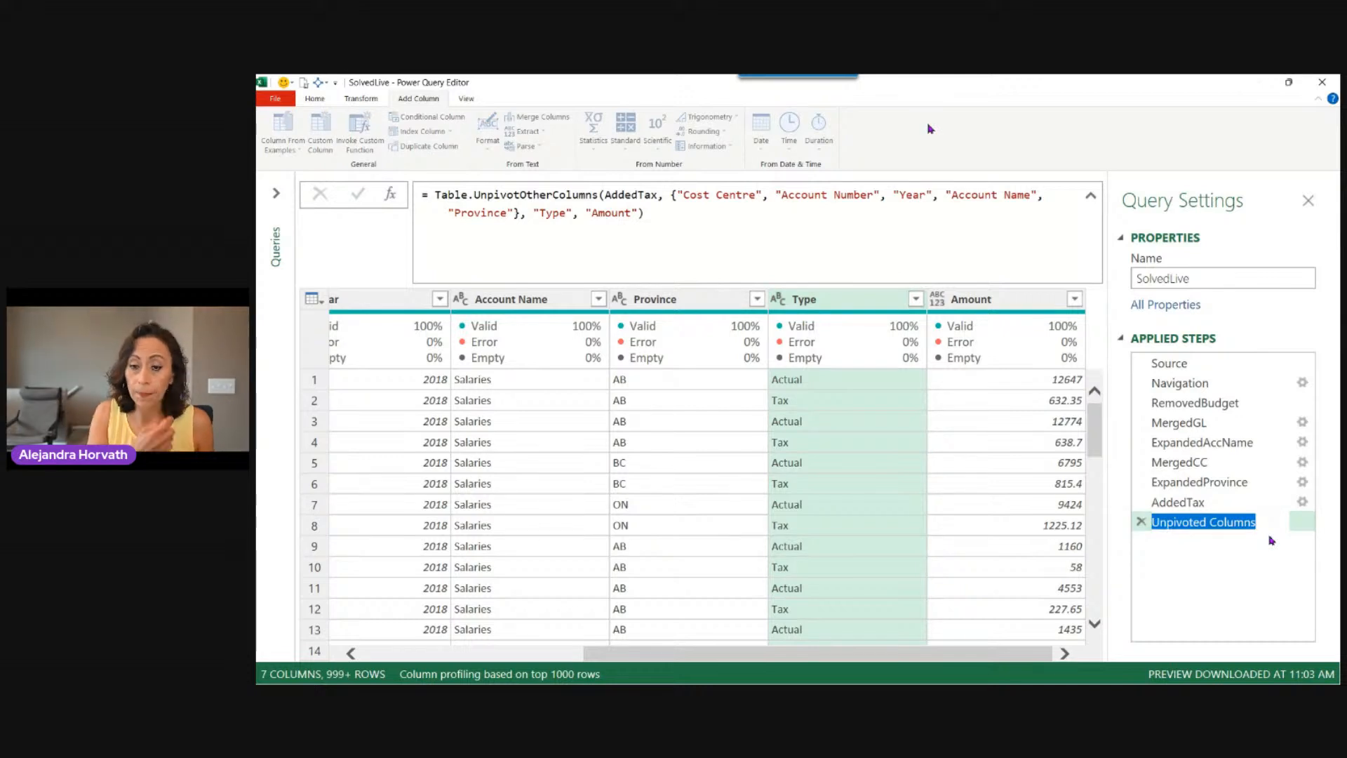
key(End)
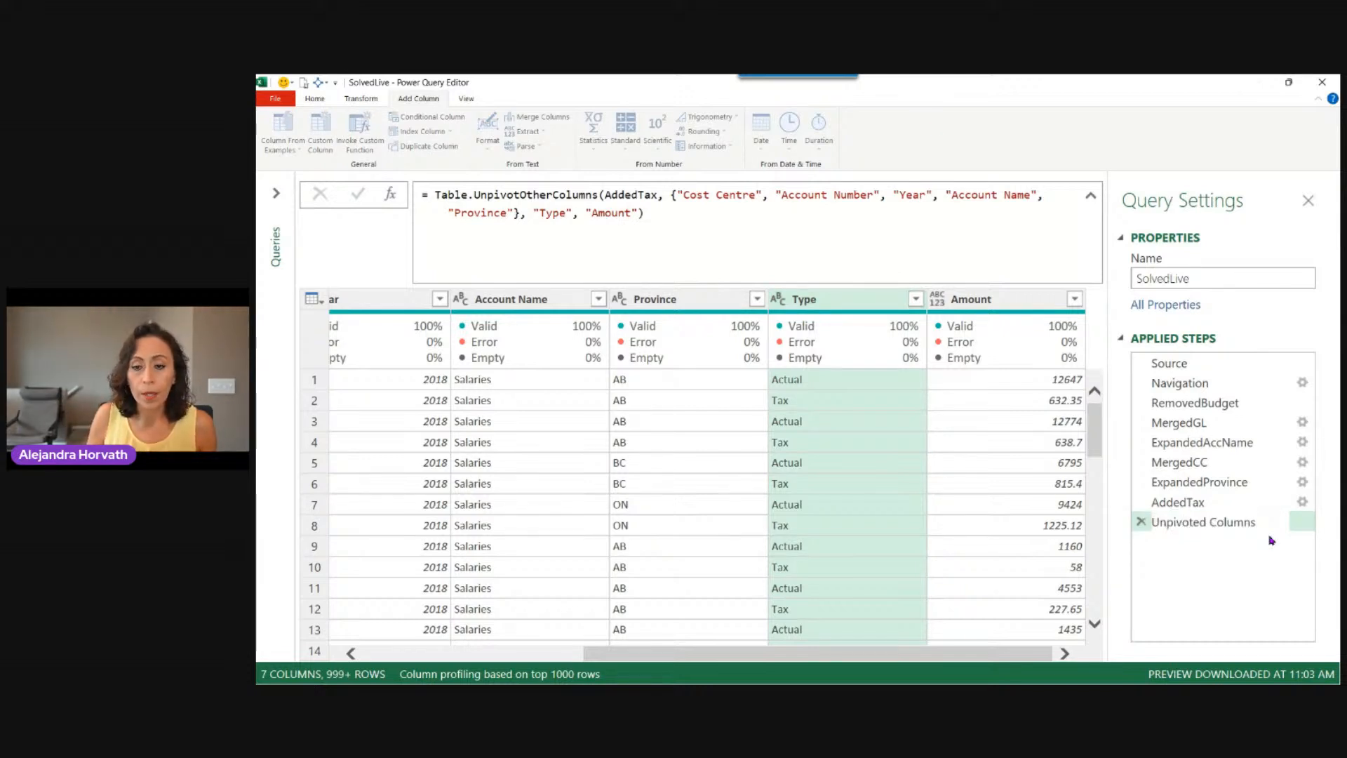
key(BackSpace)
key(BackSpace)
key(BackSpace)
key(BackSpace)
key(BackSpace)
key(BackSpace)
key(BackSpace)
key(BackSpace)
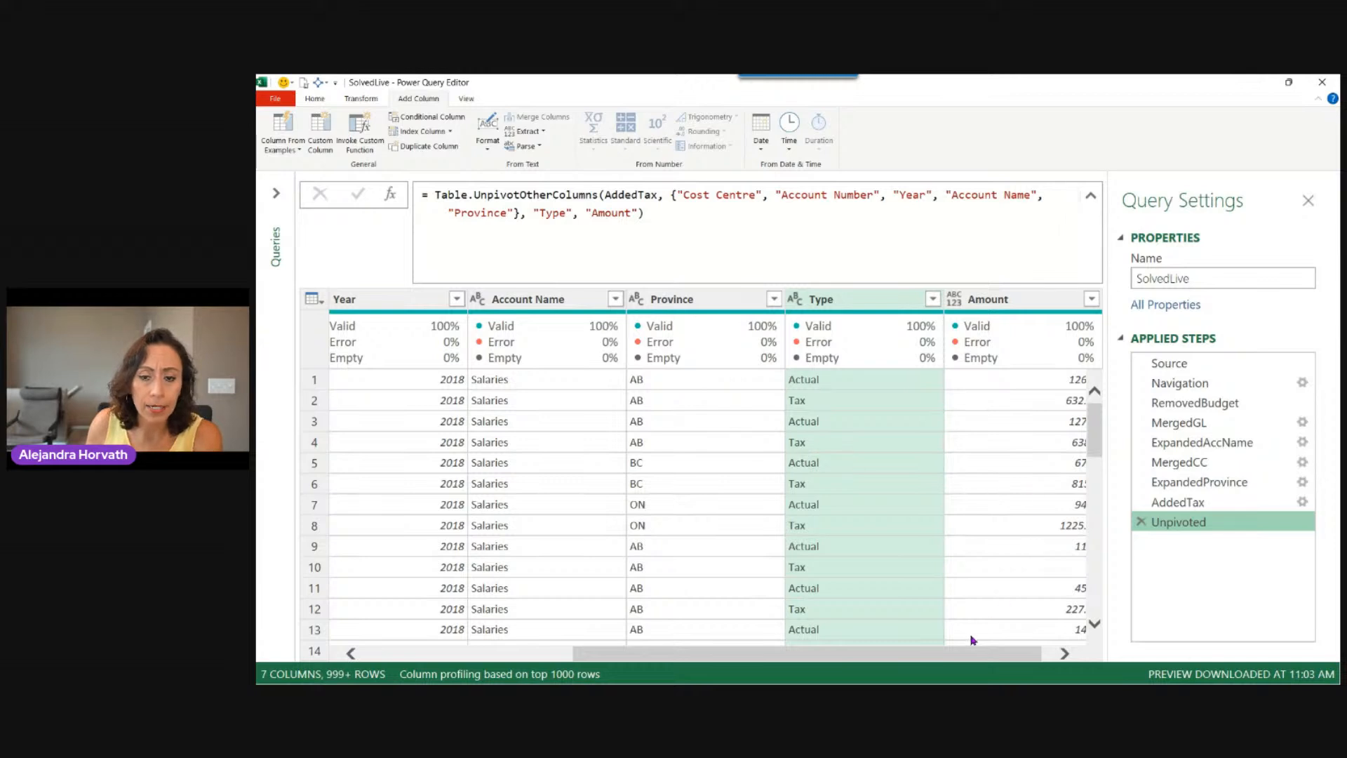
Collapse the formula bar and detect the data types of all columns in the unpivoted table
scroll(951, 656, left, 5)
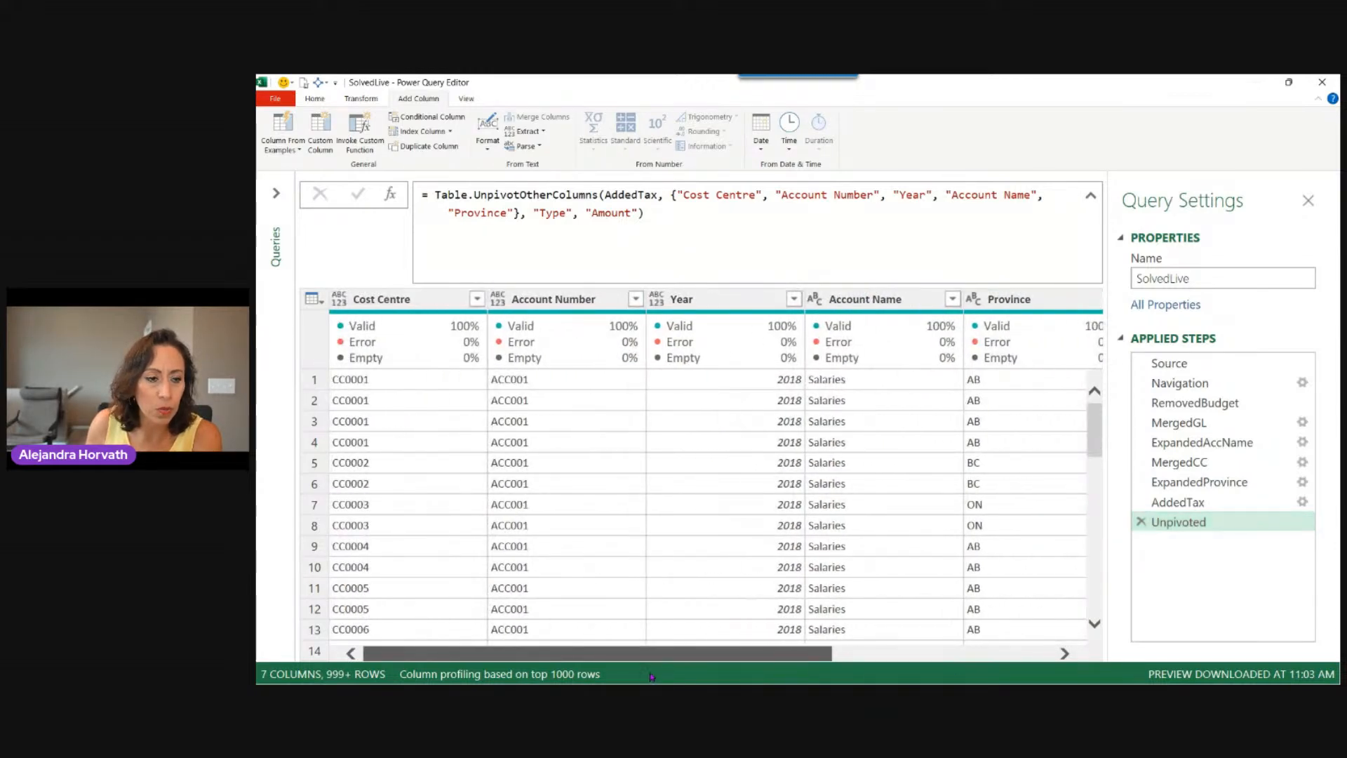
scroll(952, 667, right, 5)
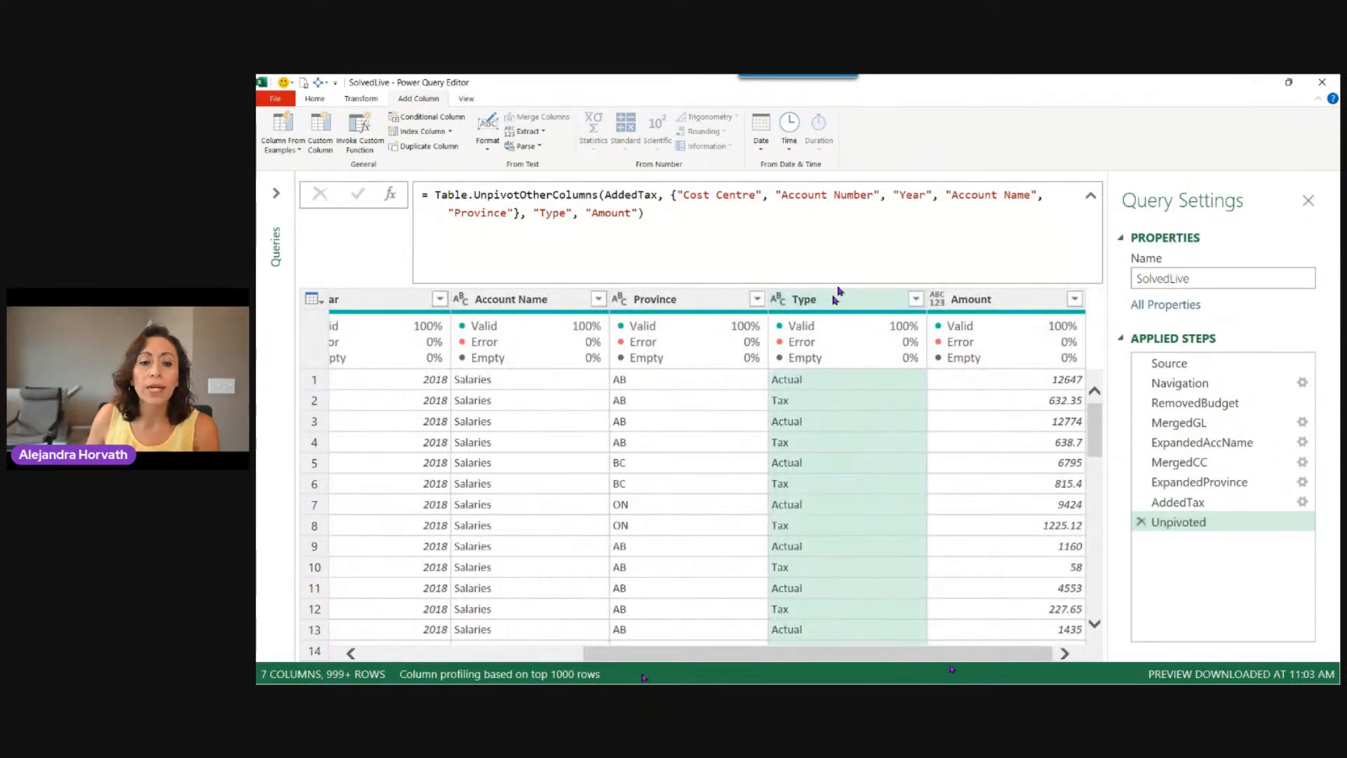
click(1090, 197)
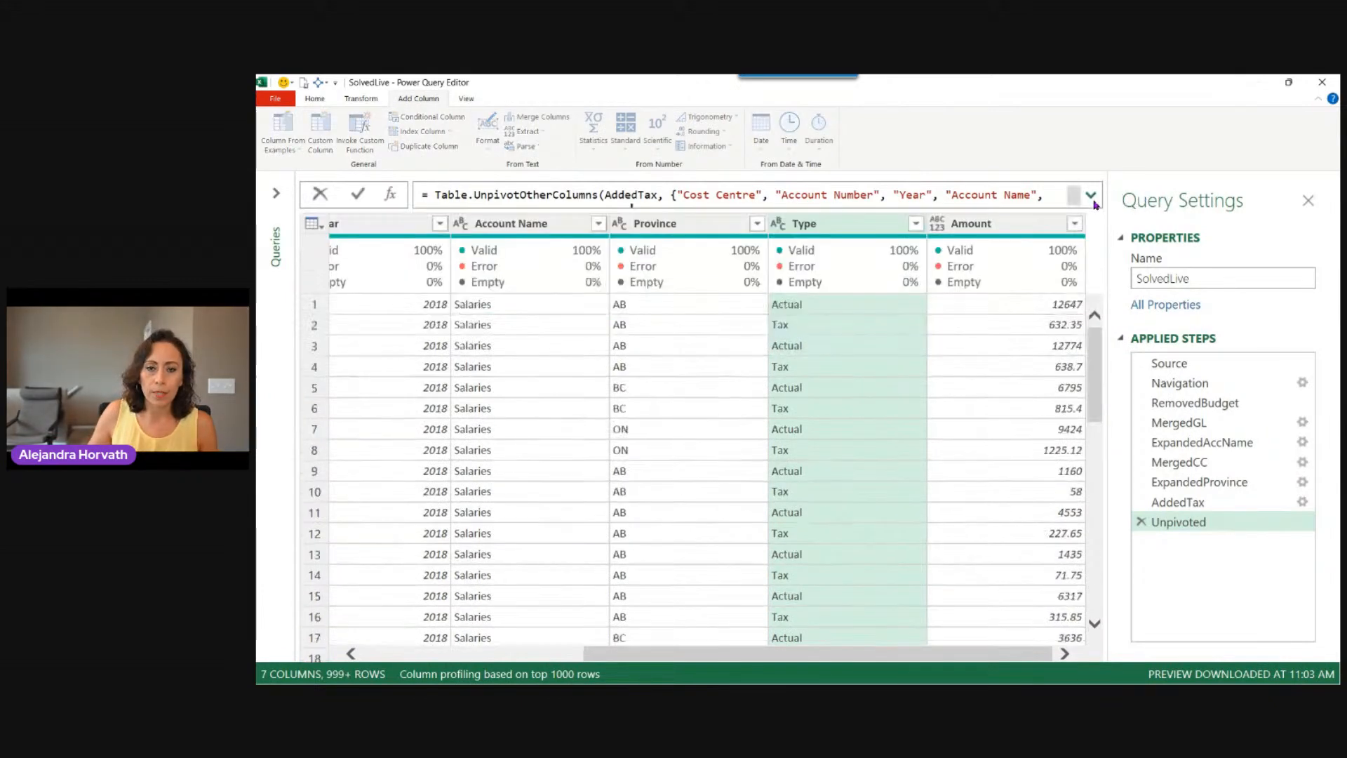
click(862, 231)
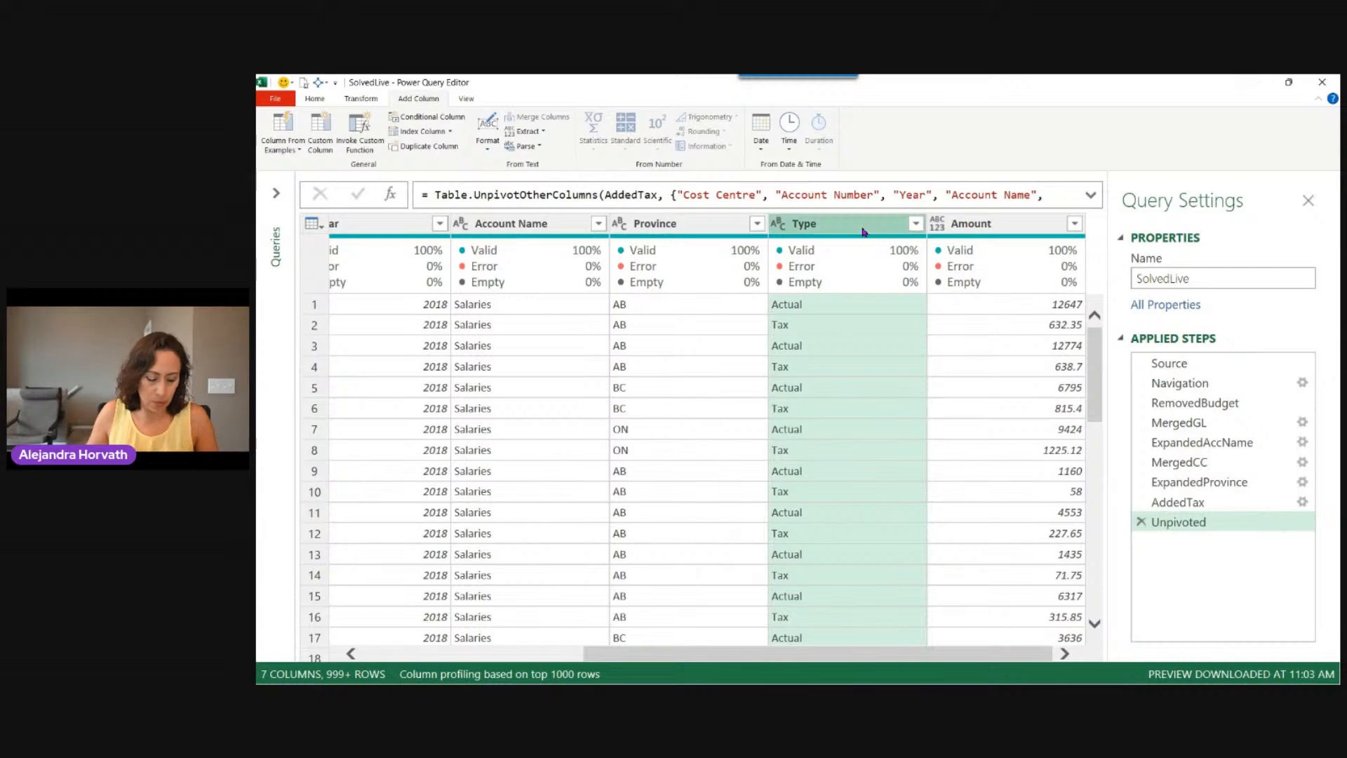
key(ctrl+a)
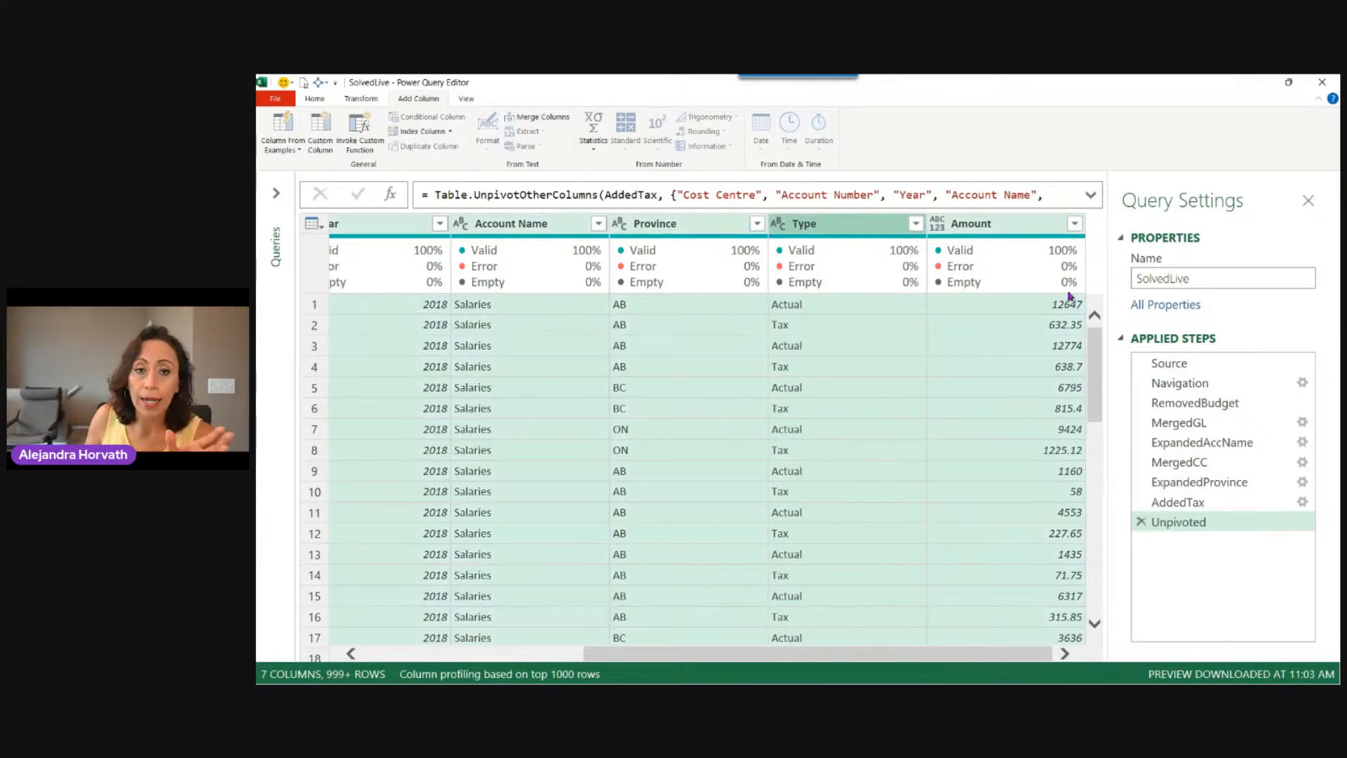
click(355, 99)
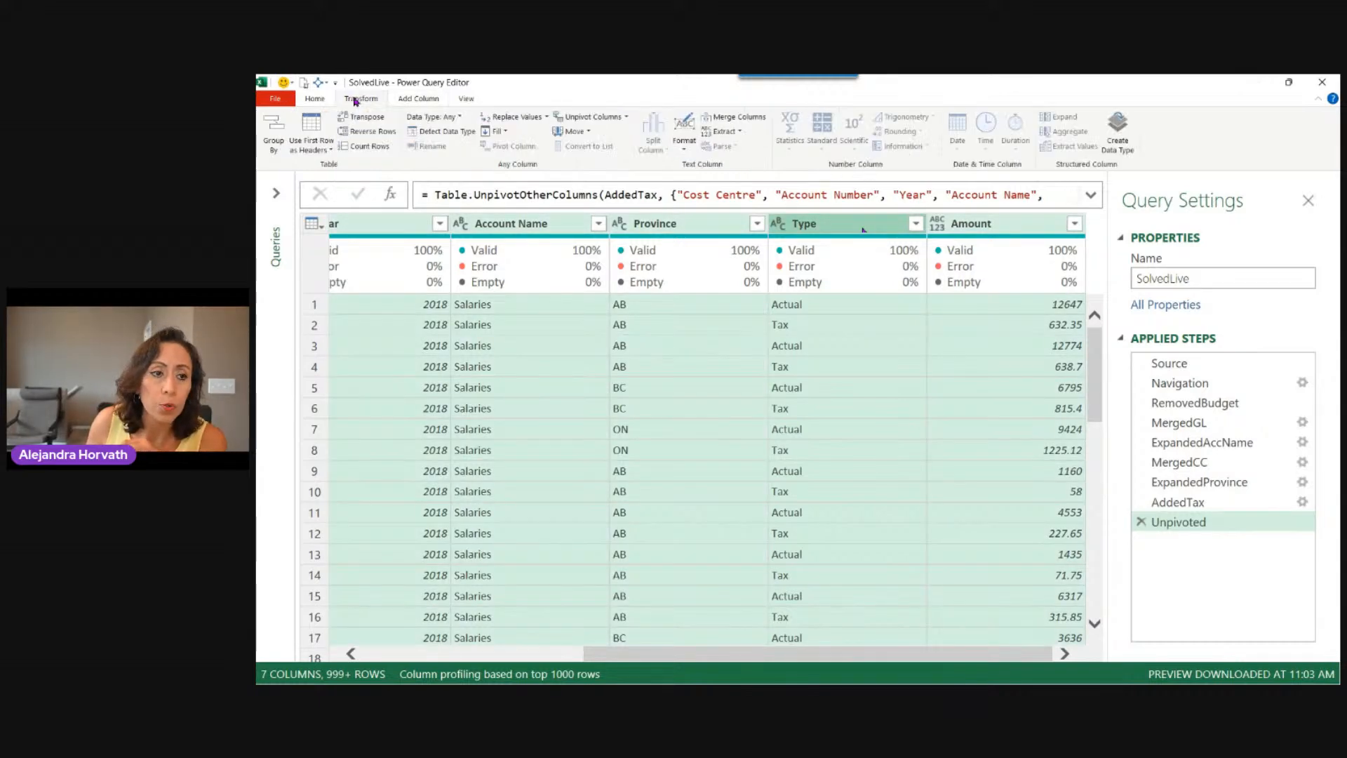
click(438, 132)
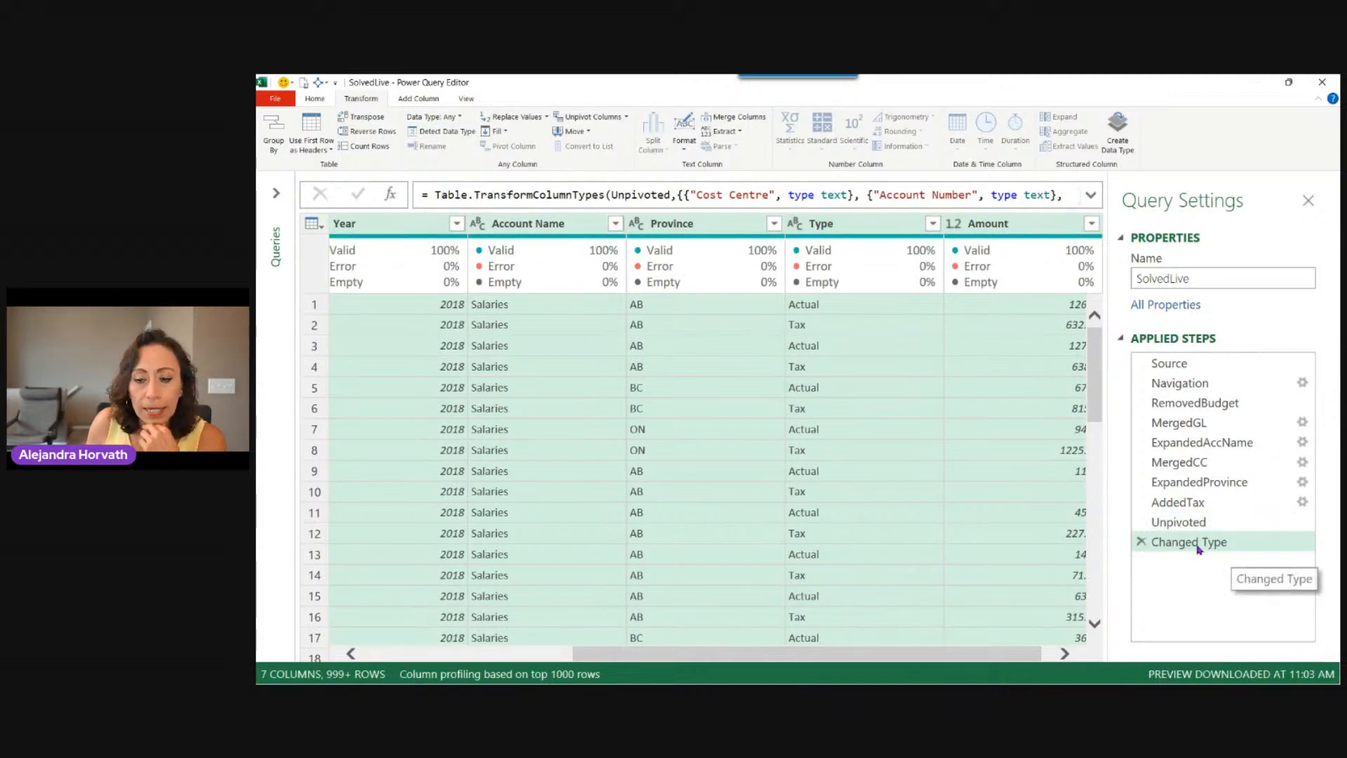
Review the detected column types from Cost Centre to Province, including the type options for Account Name and Year
drag(693, 661, 491, 661)
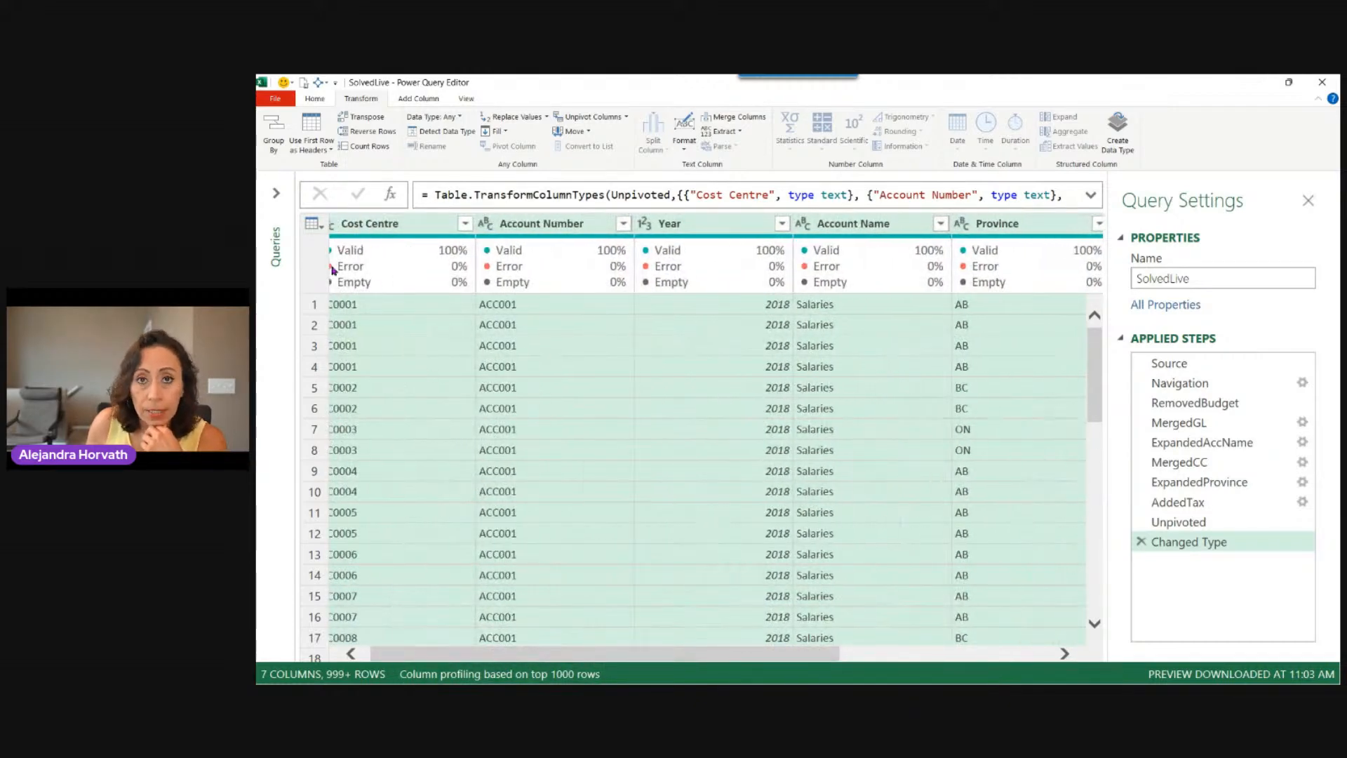
drag(530, 655, 453, 653)
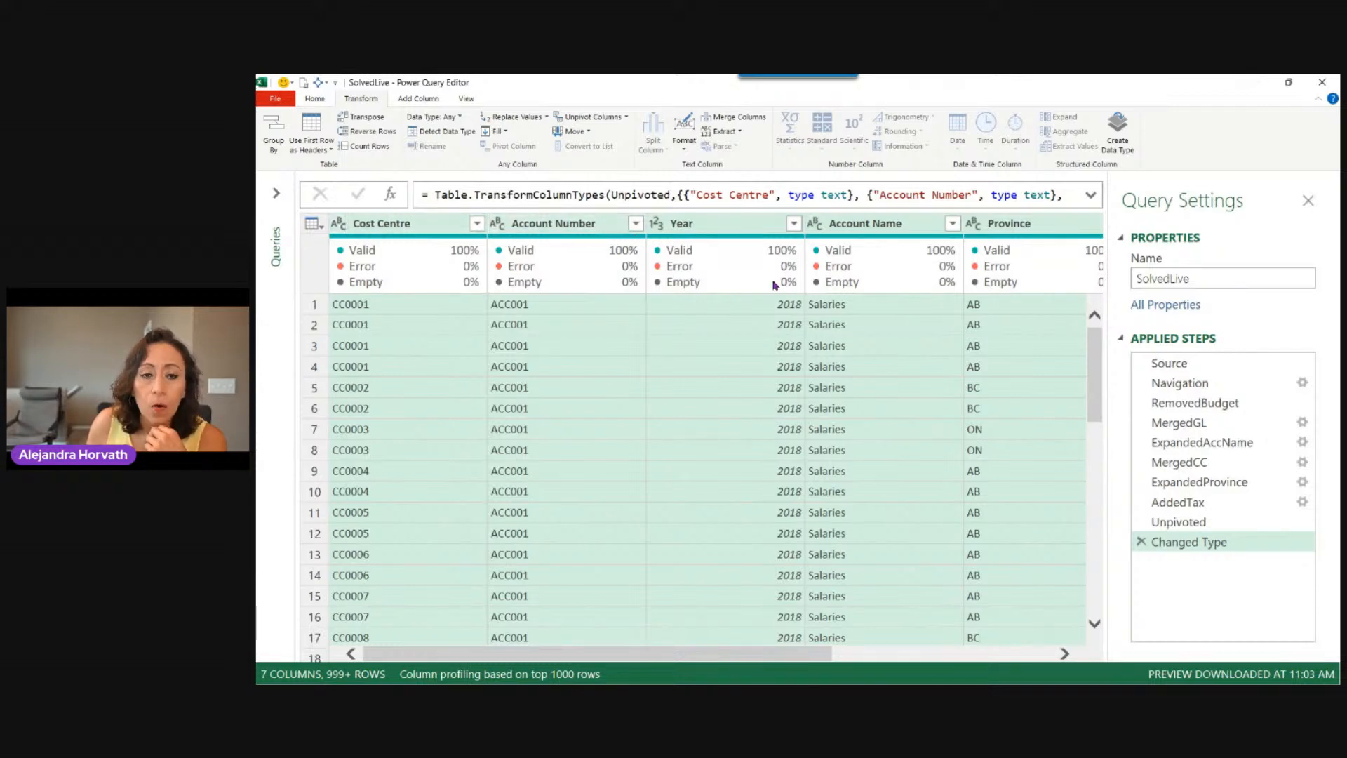
click(814, 225)
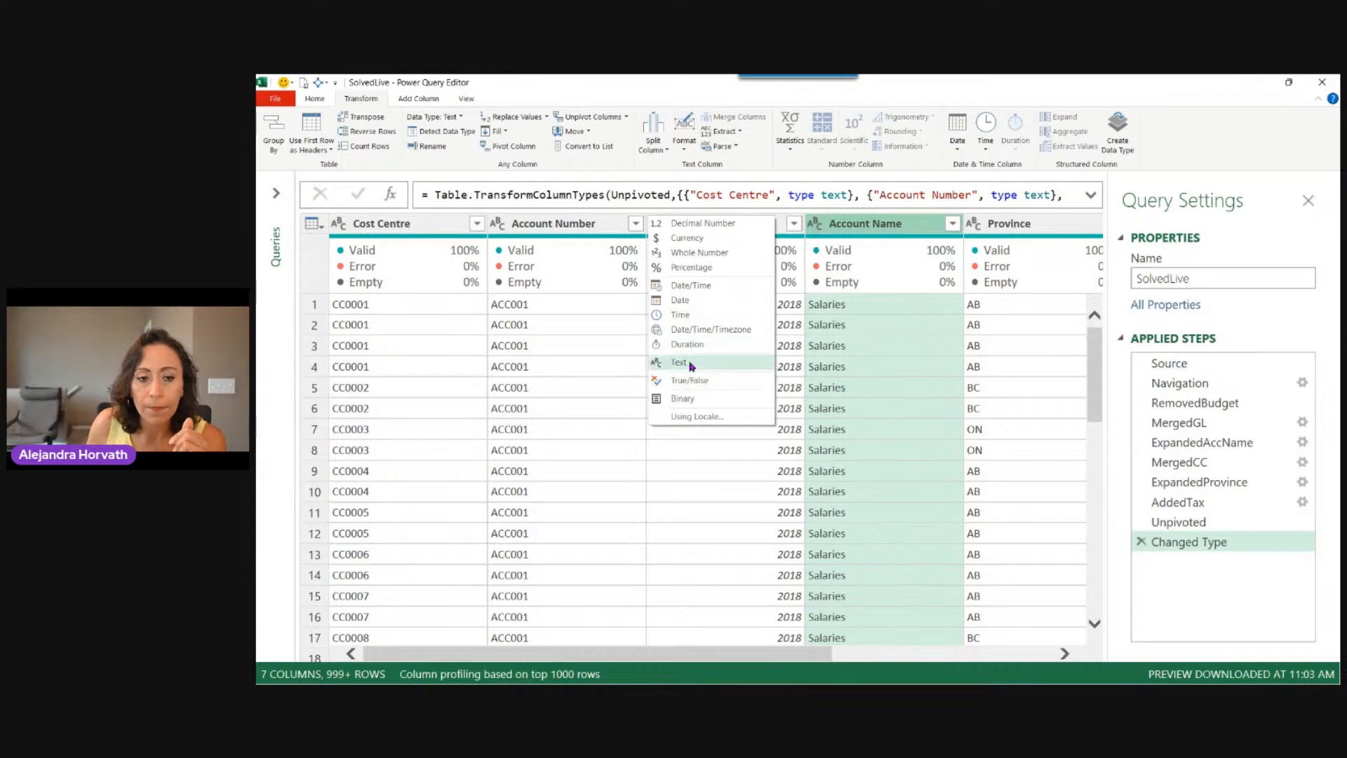
click(868, 263)
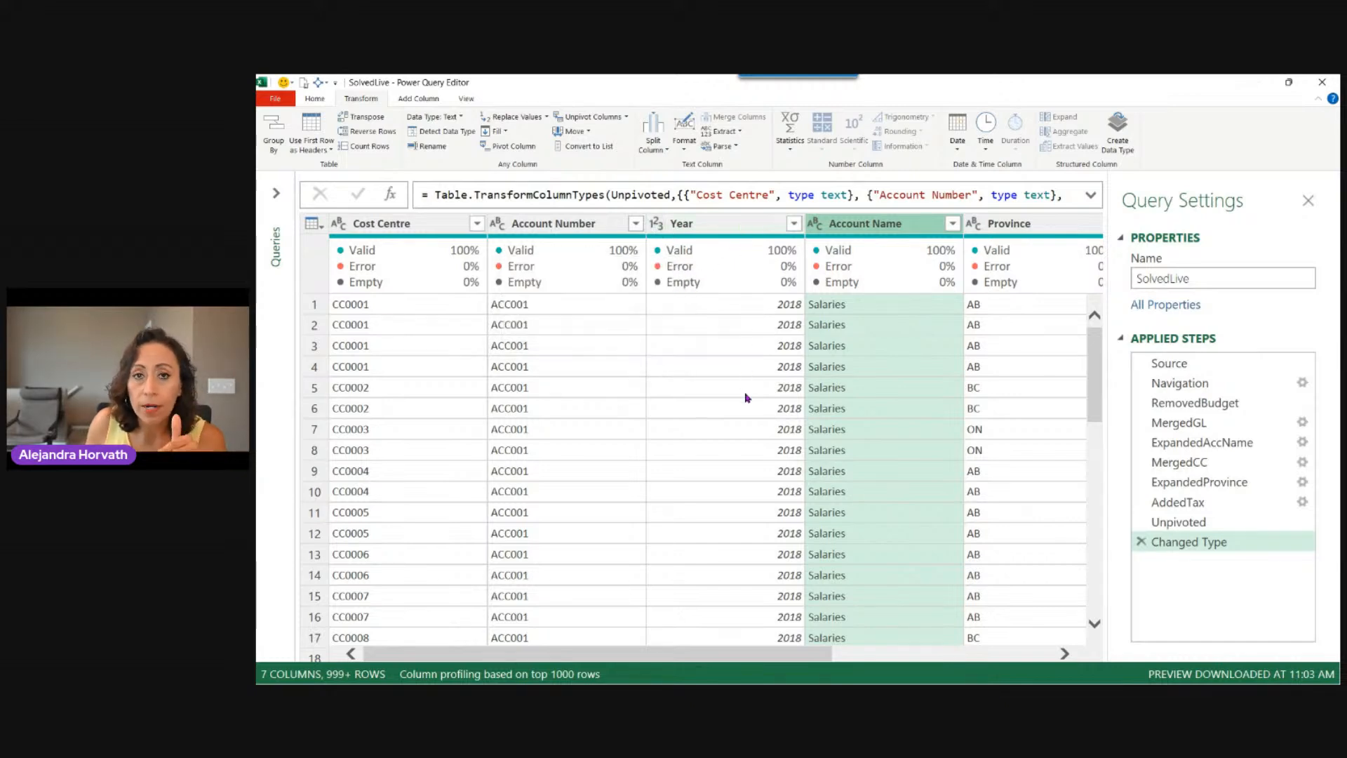
click(658, 225)
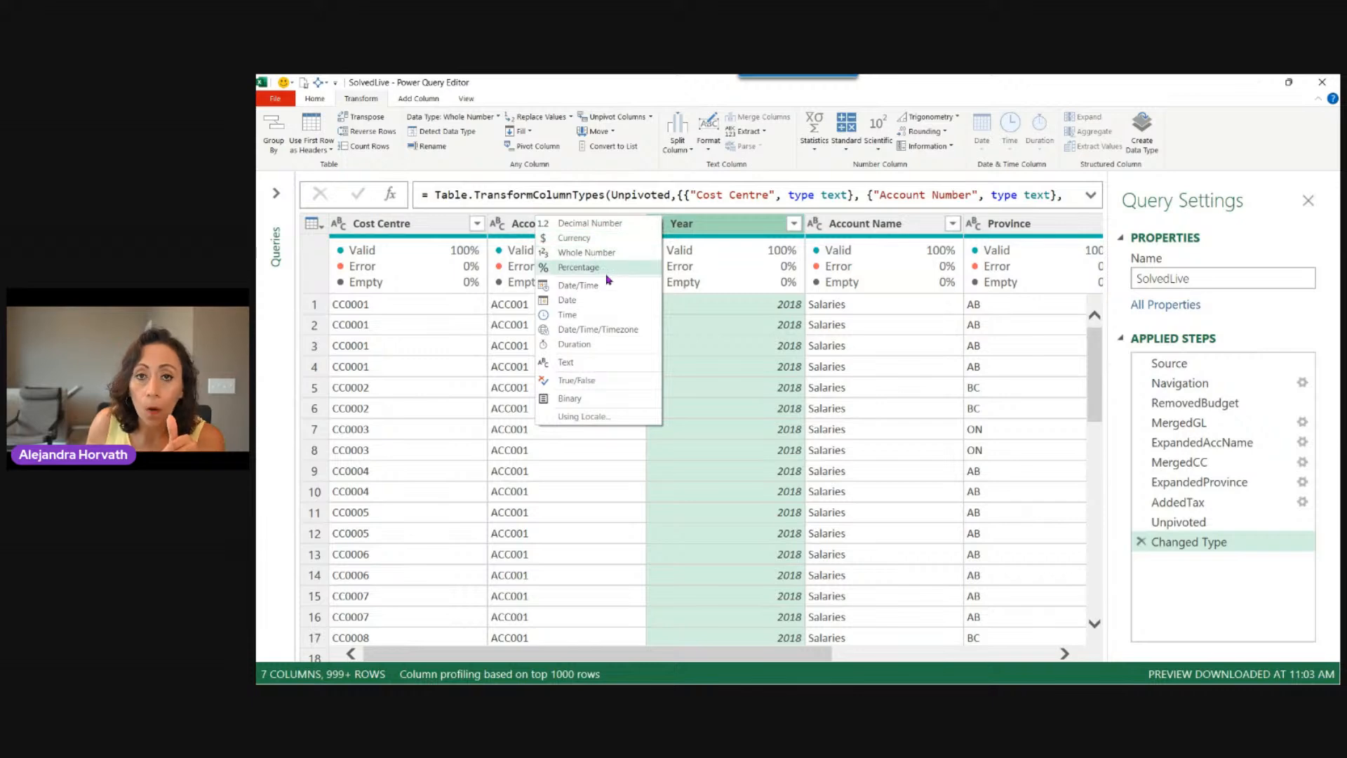
click(1006, 679)
Change the Amount column's data type to Currency, replacing the current conversion
click(1014, 655)
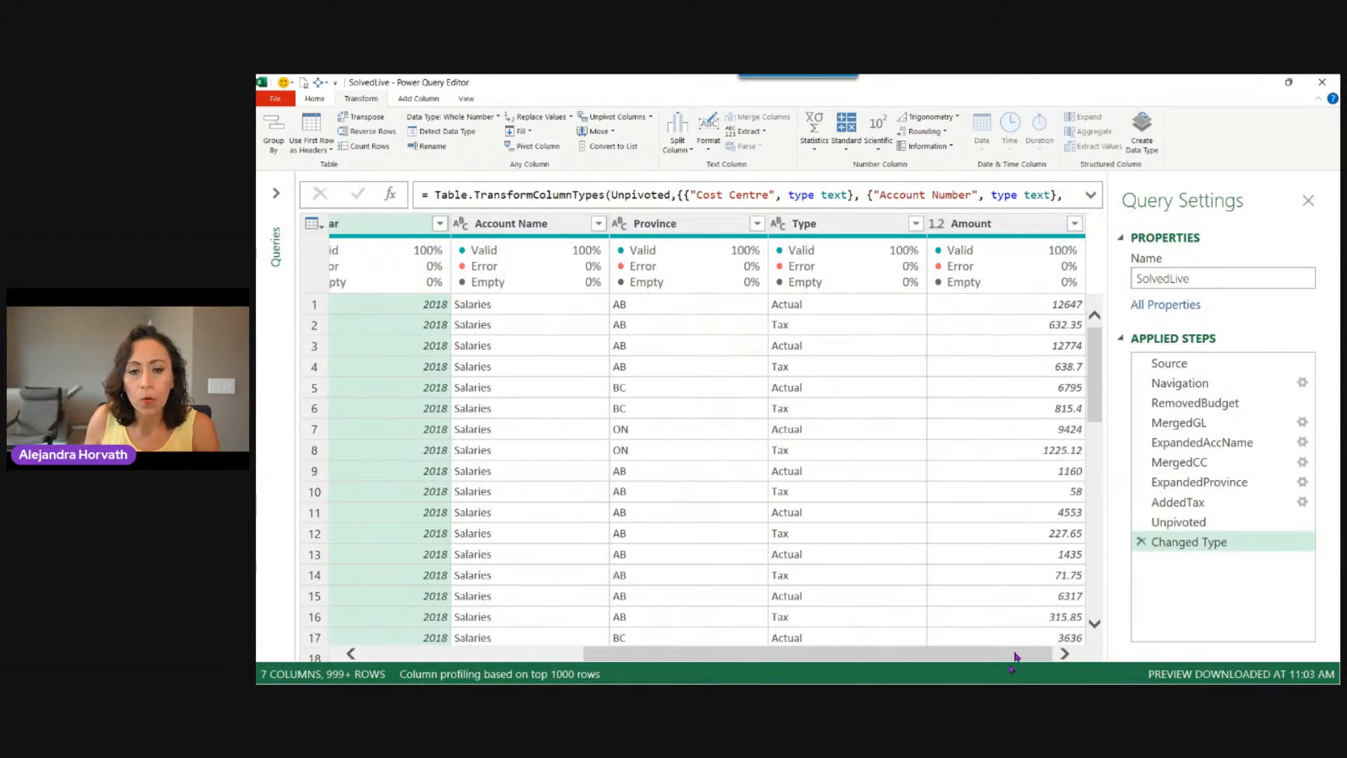
click(984, 229)
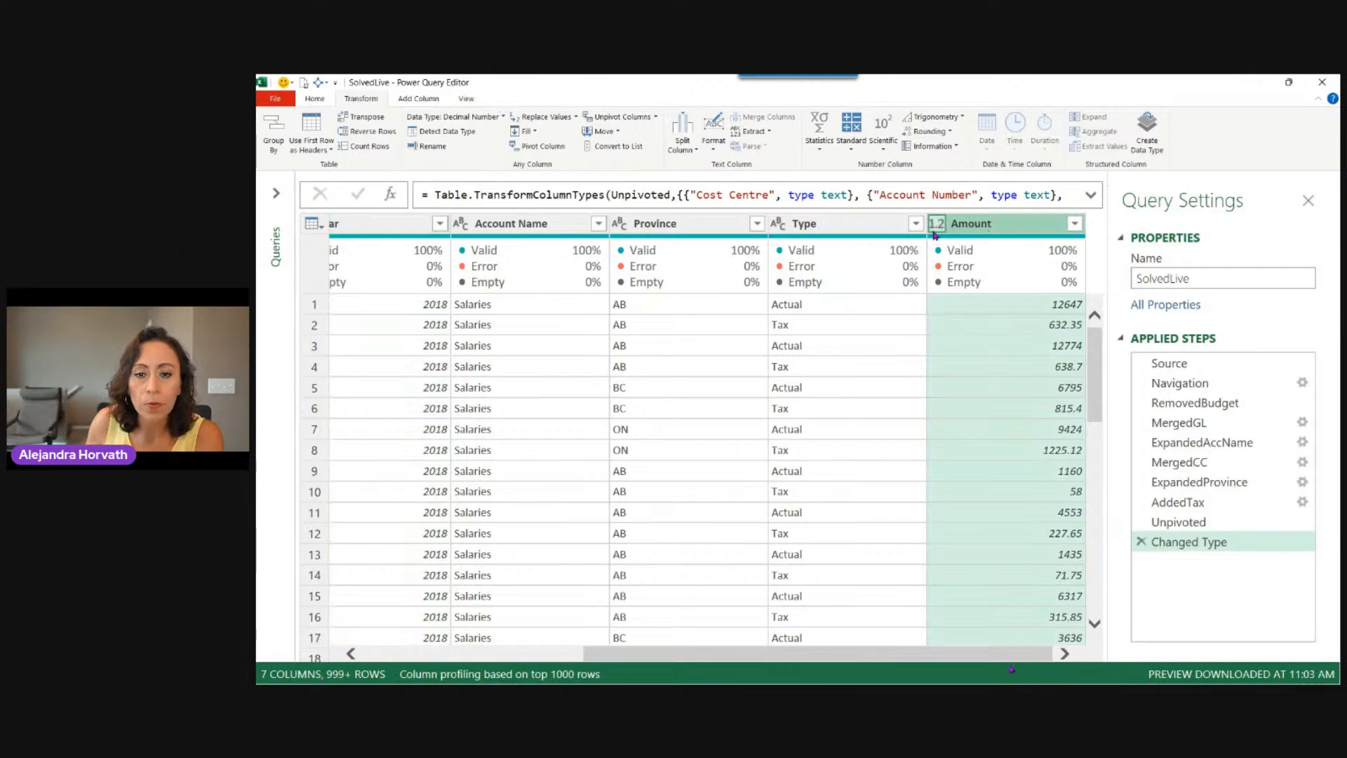
click(937, 226)
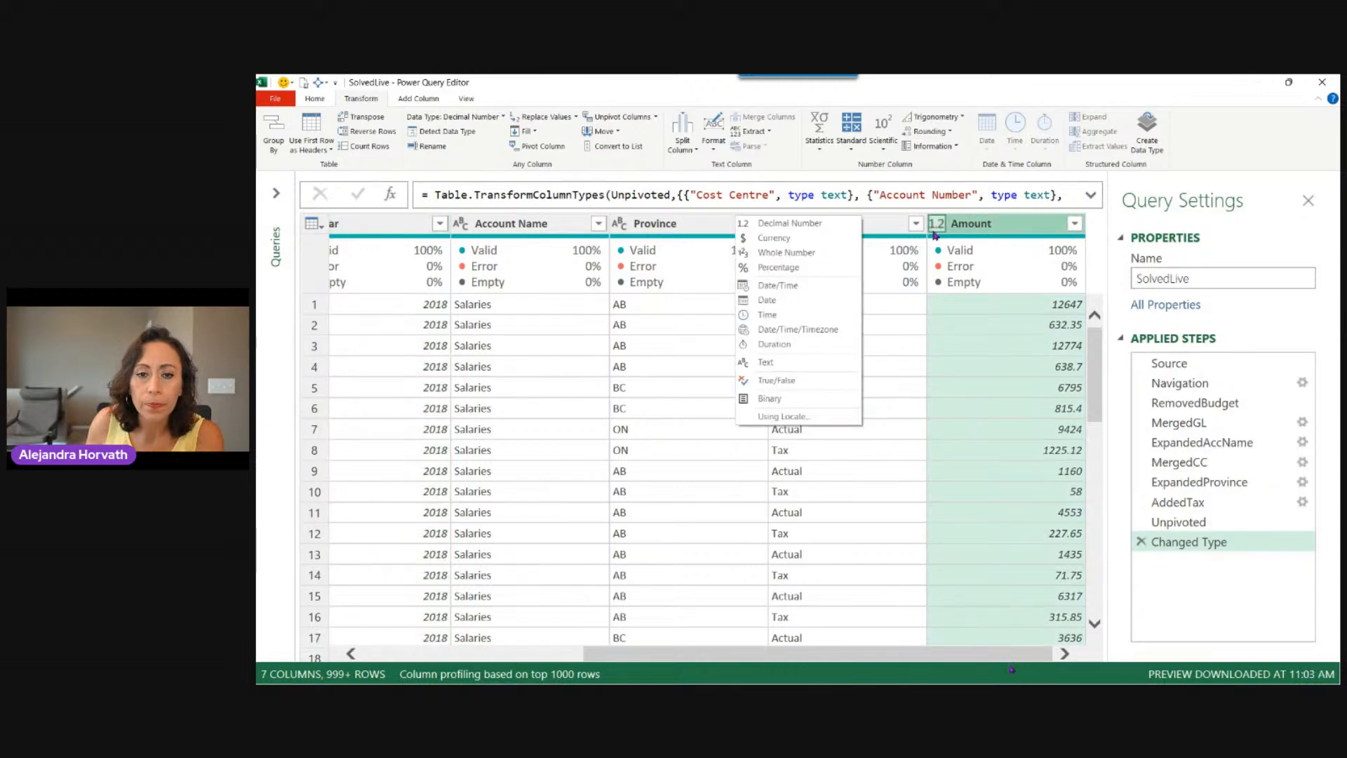
click(816, 240)
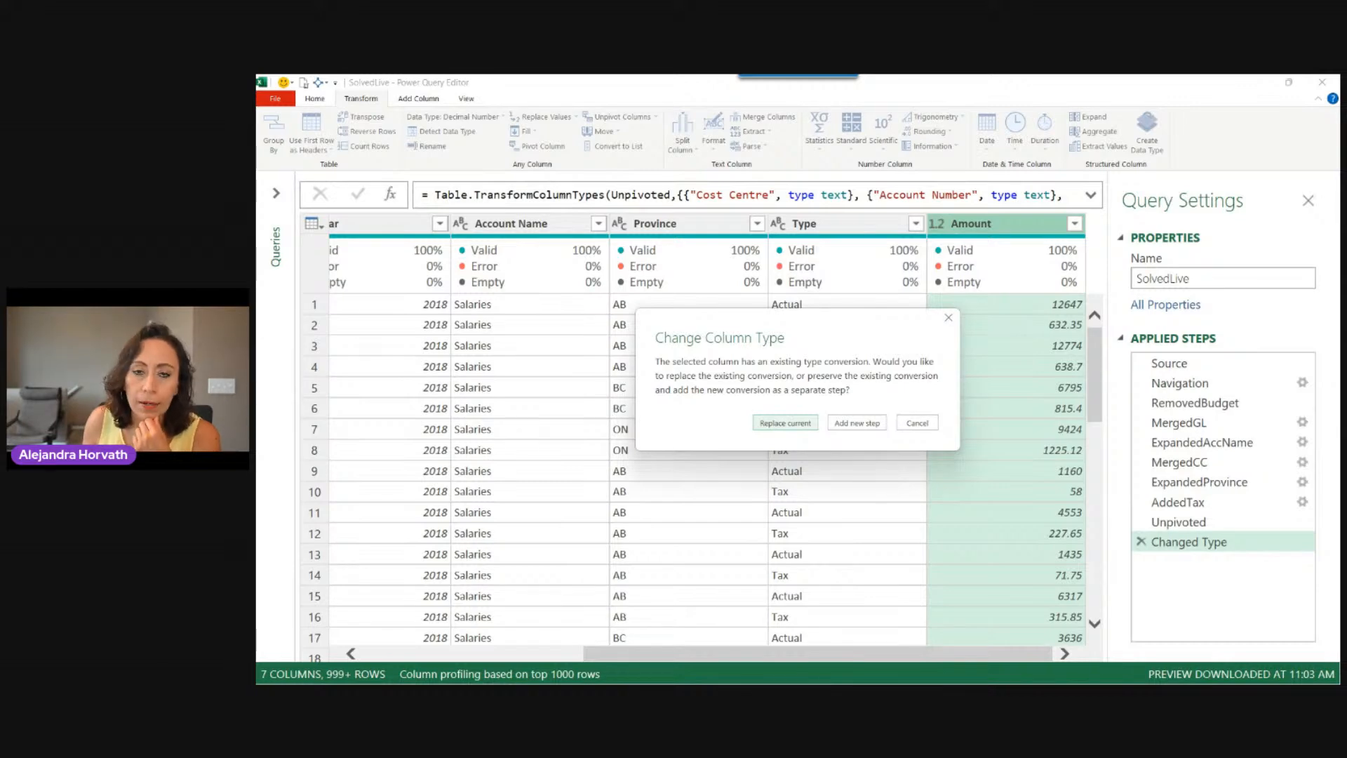
click(785, 423)
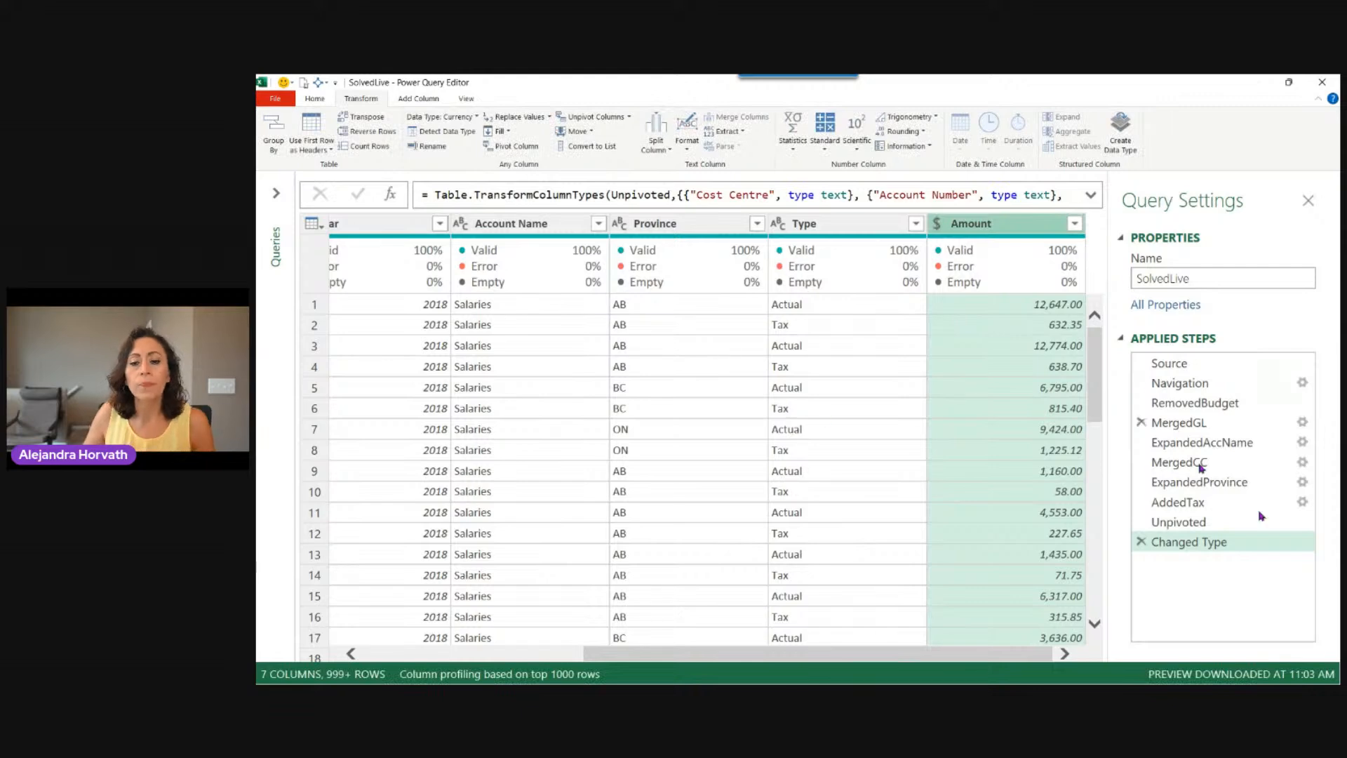
Rename the Changed Type applied step as CT
double_click(1209, 543)
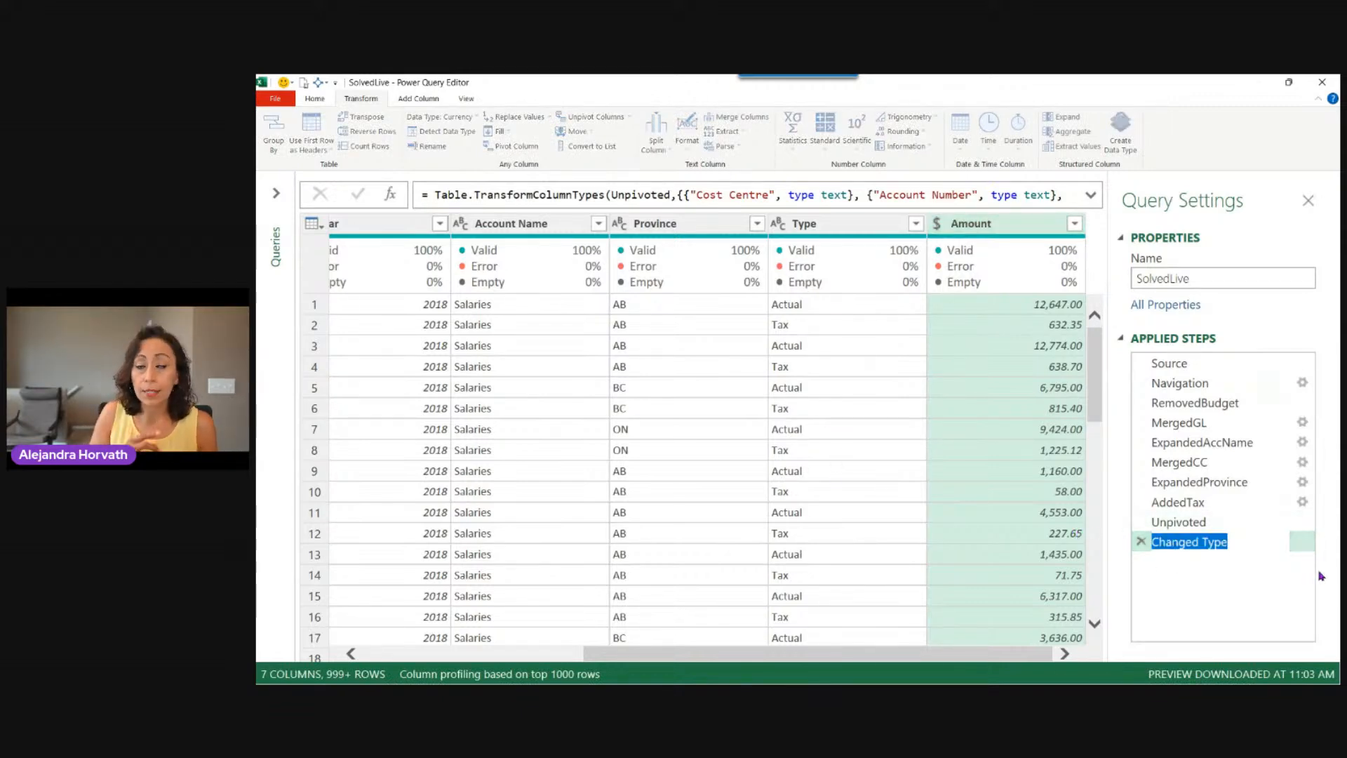
text(CT)
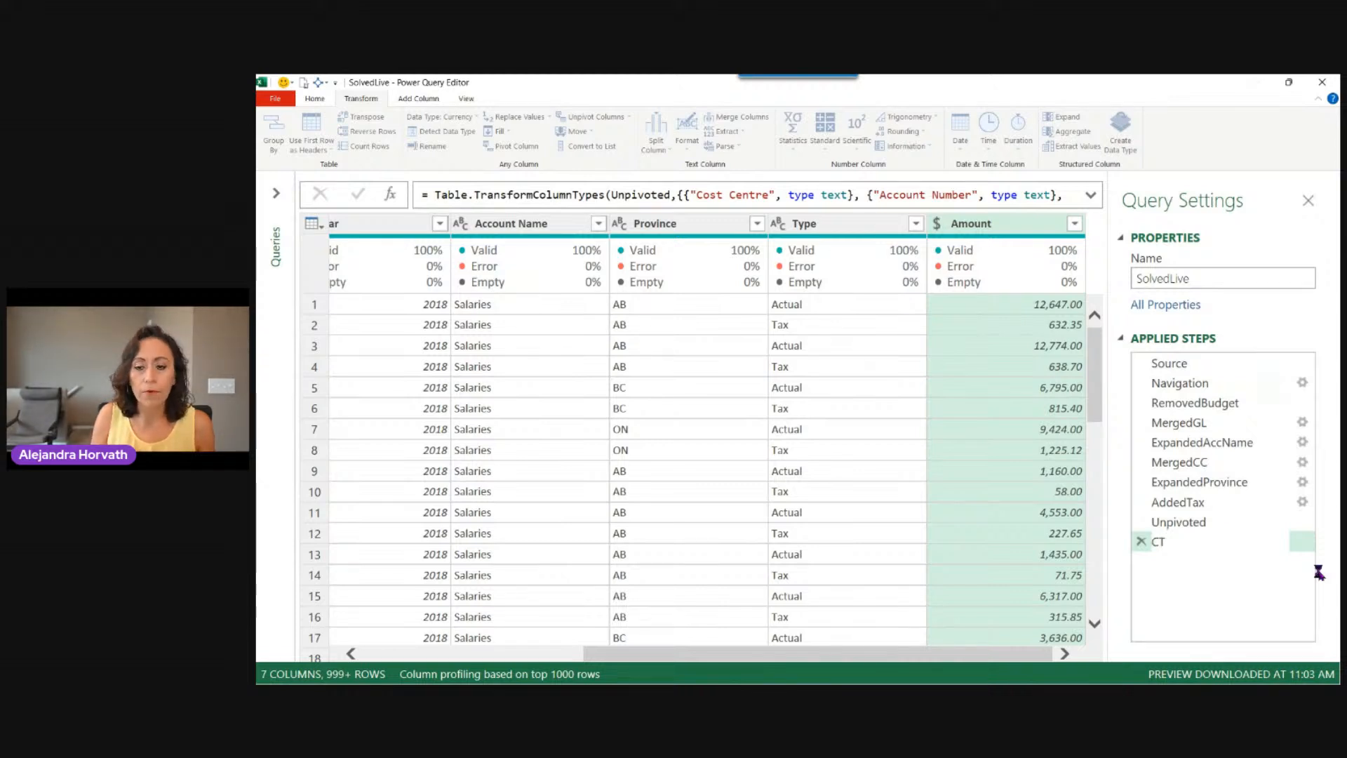
key(Return)
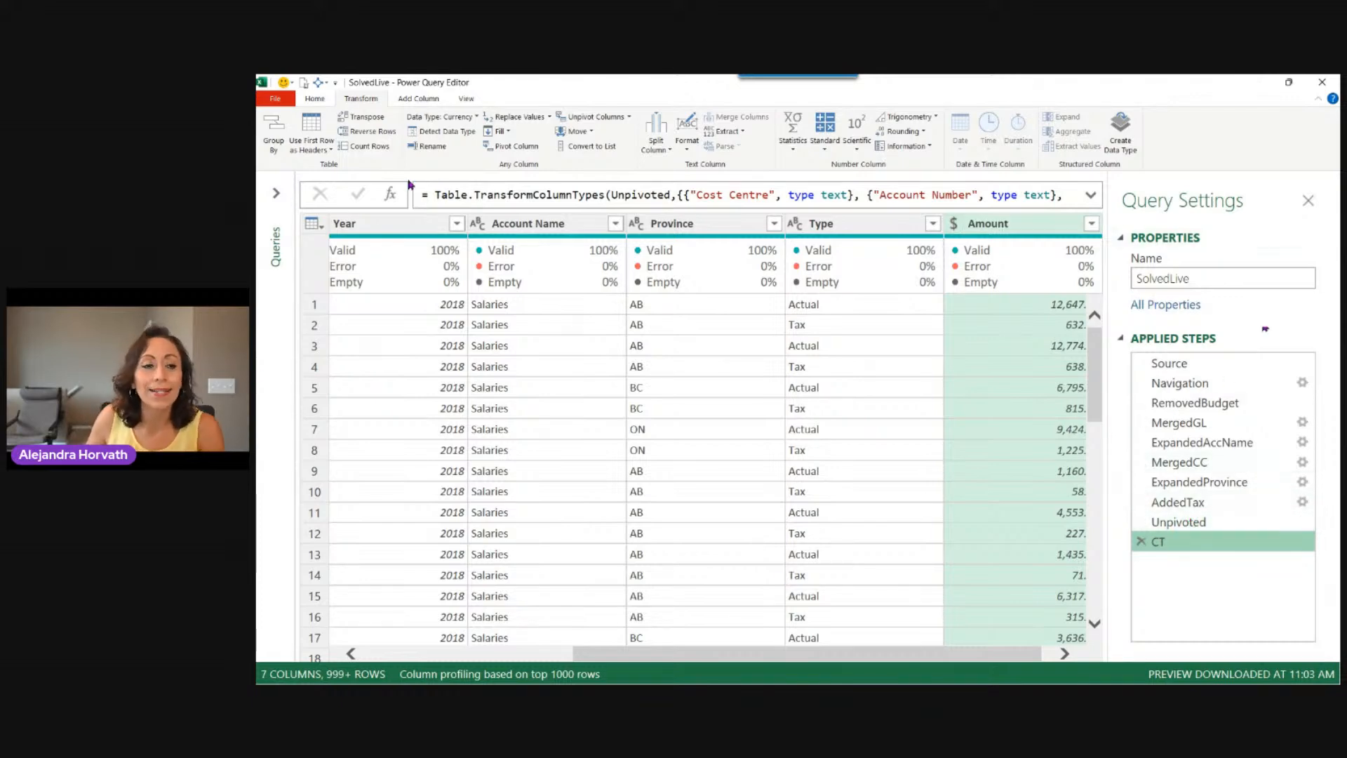
Close the query editor and load the new queries into the workbook as connections only
click(315, 99)
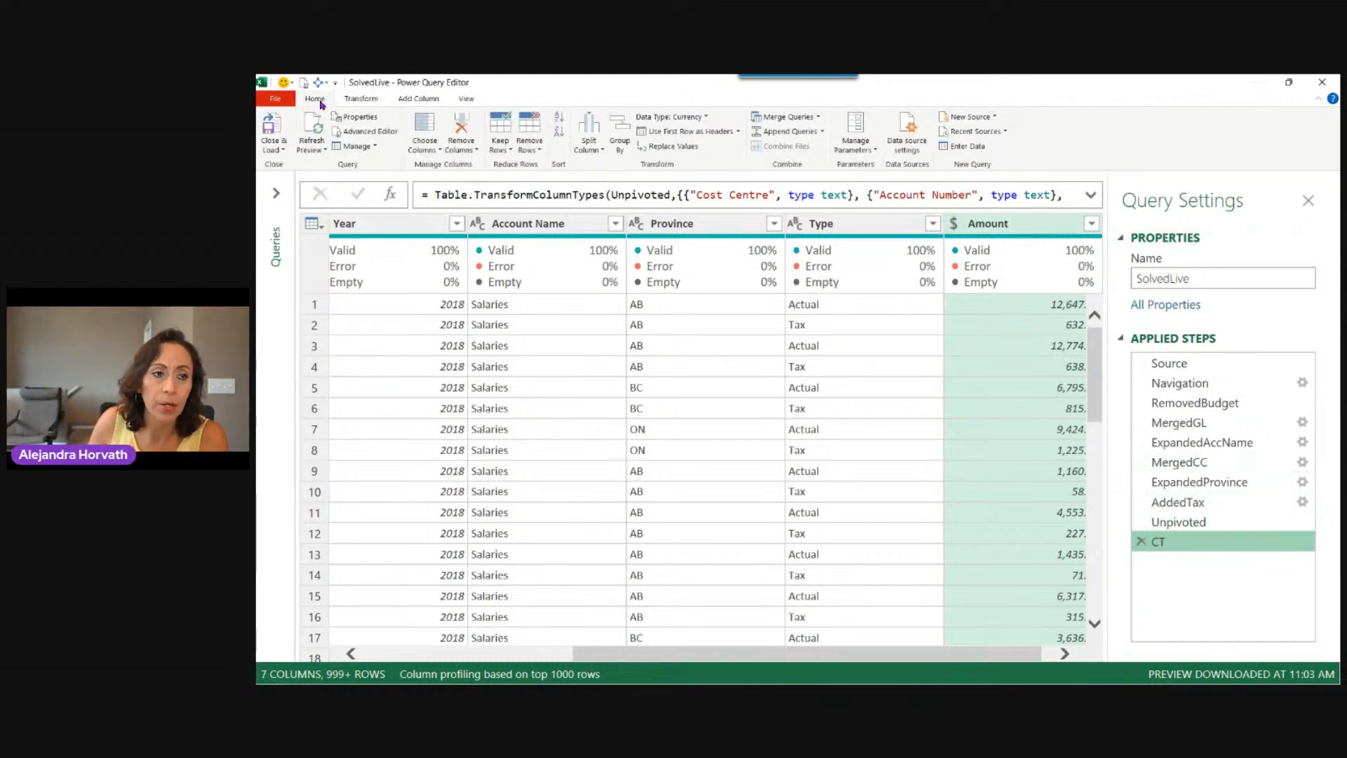
click(276, 148)
click(302, 180)
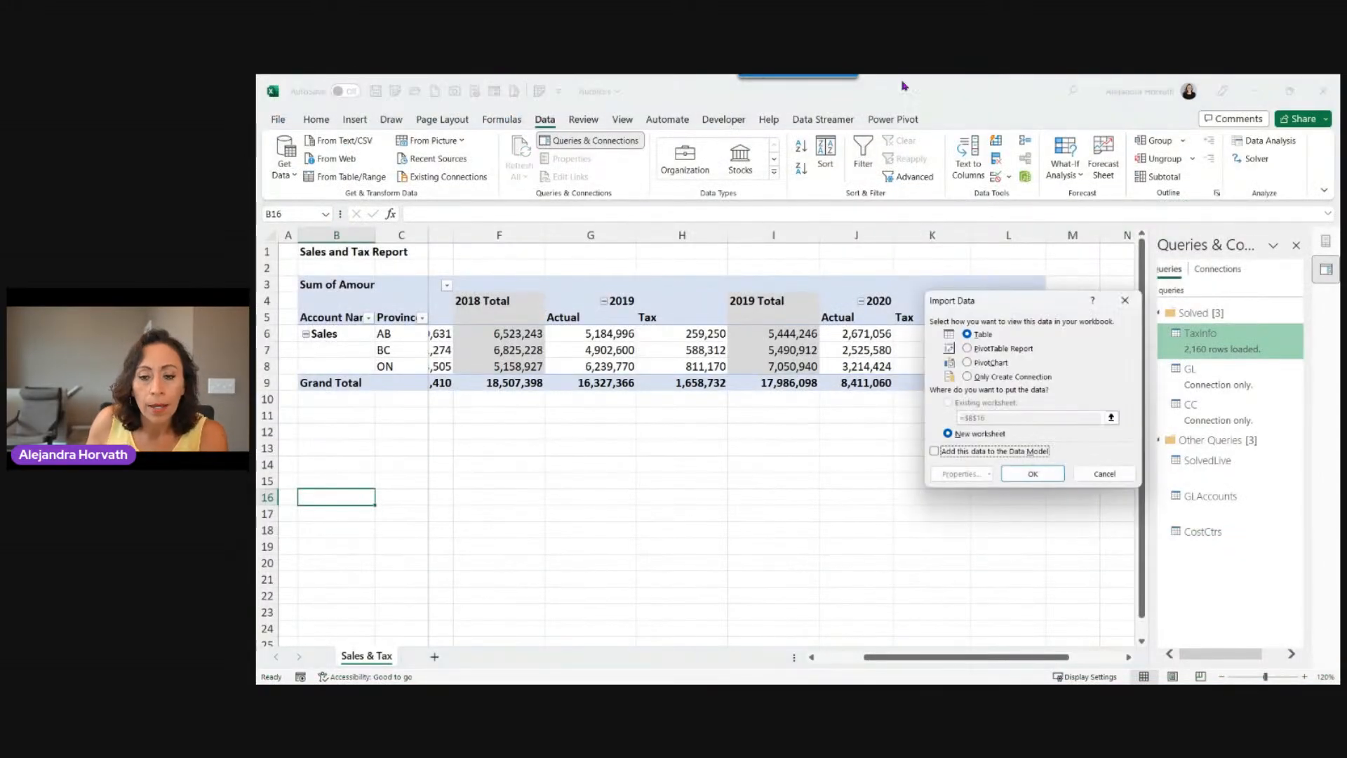
click(1014, 378)
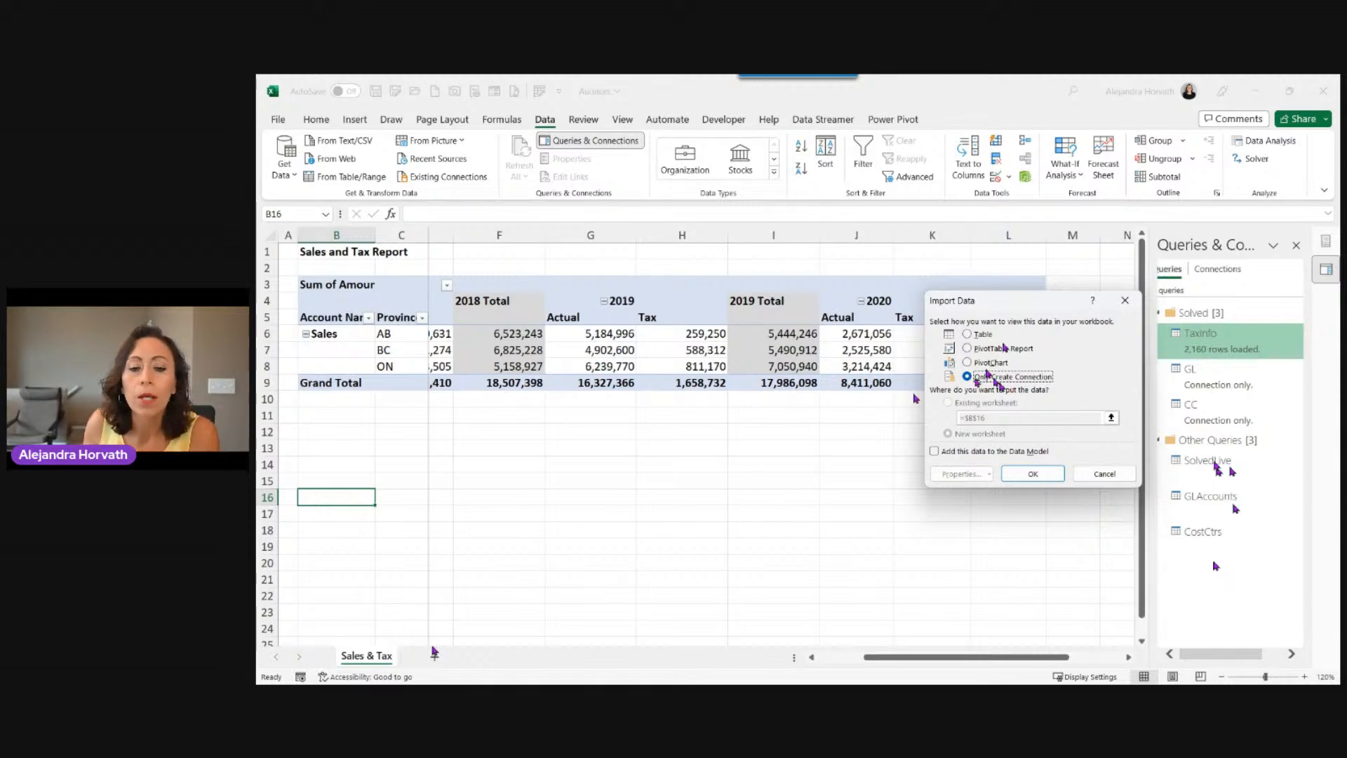
click(1022, 473)
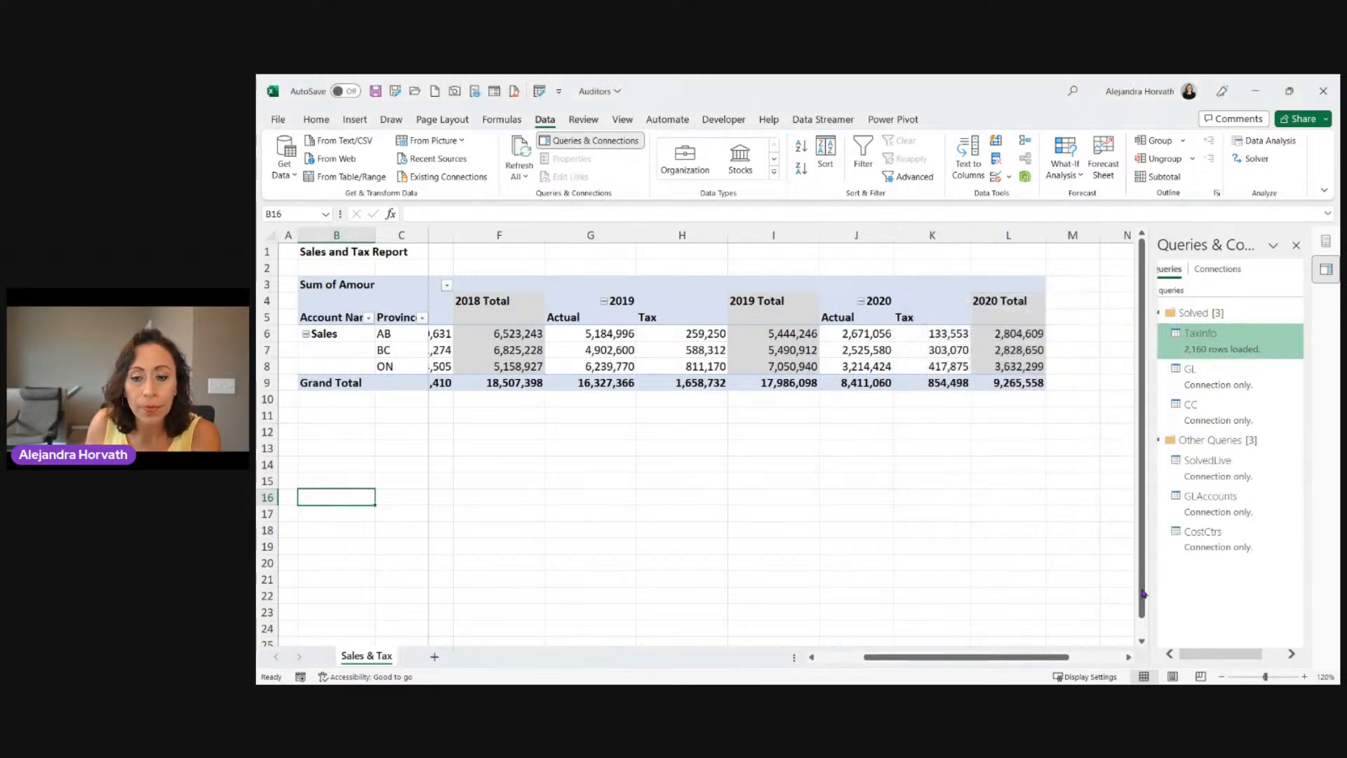
Load the SolvedLive query as a PivotTable report in cell B13 of the existing Sales & Tax worksheet
click(1215, 469)
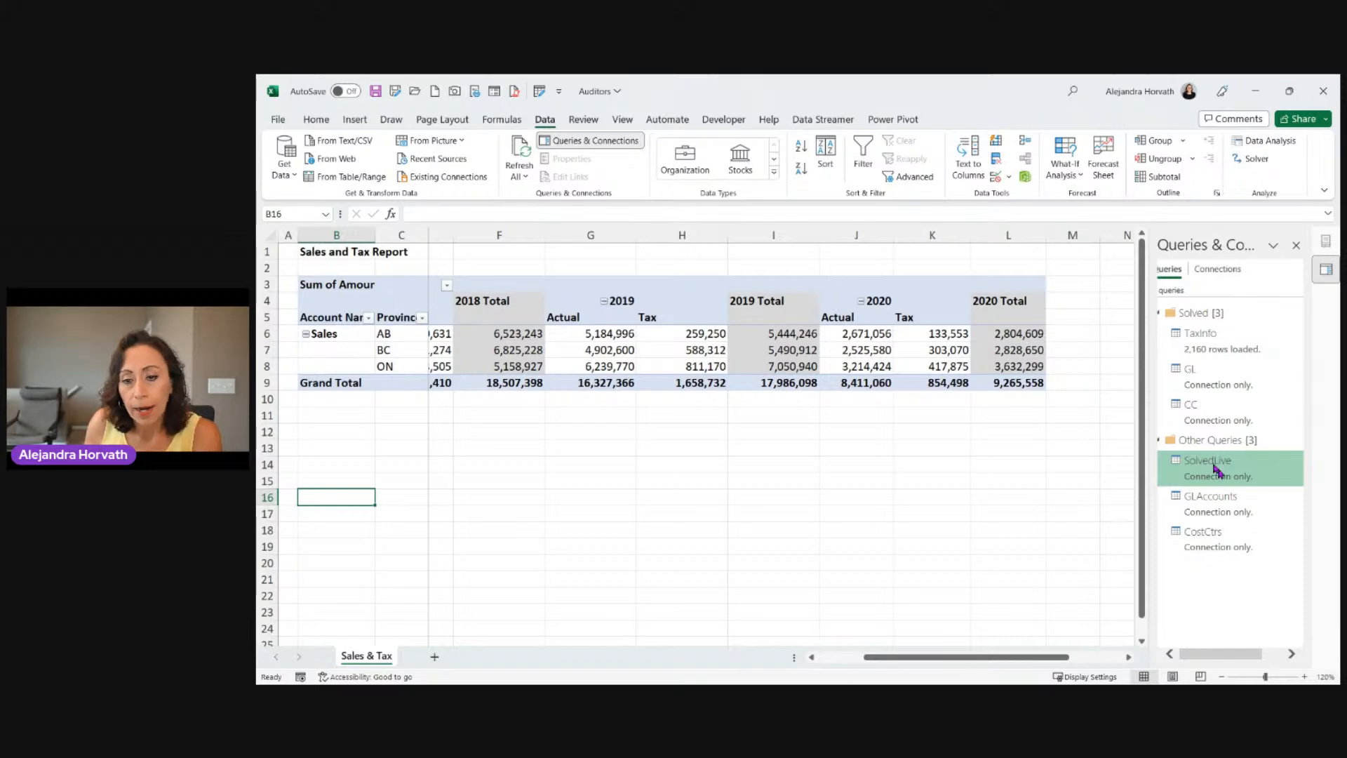
right_click(1215, 468)
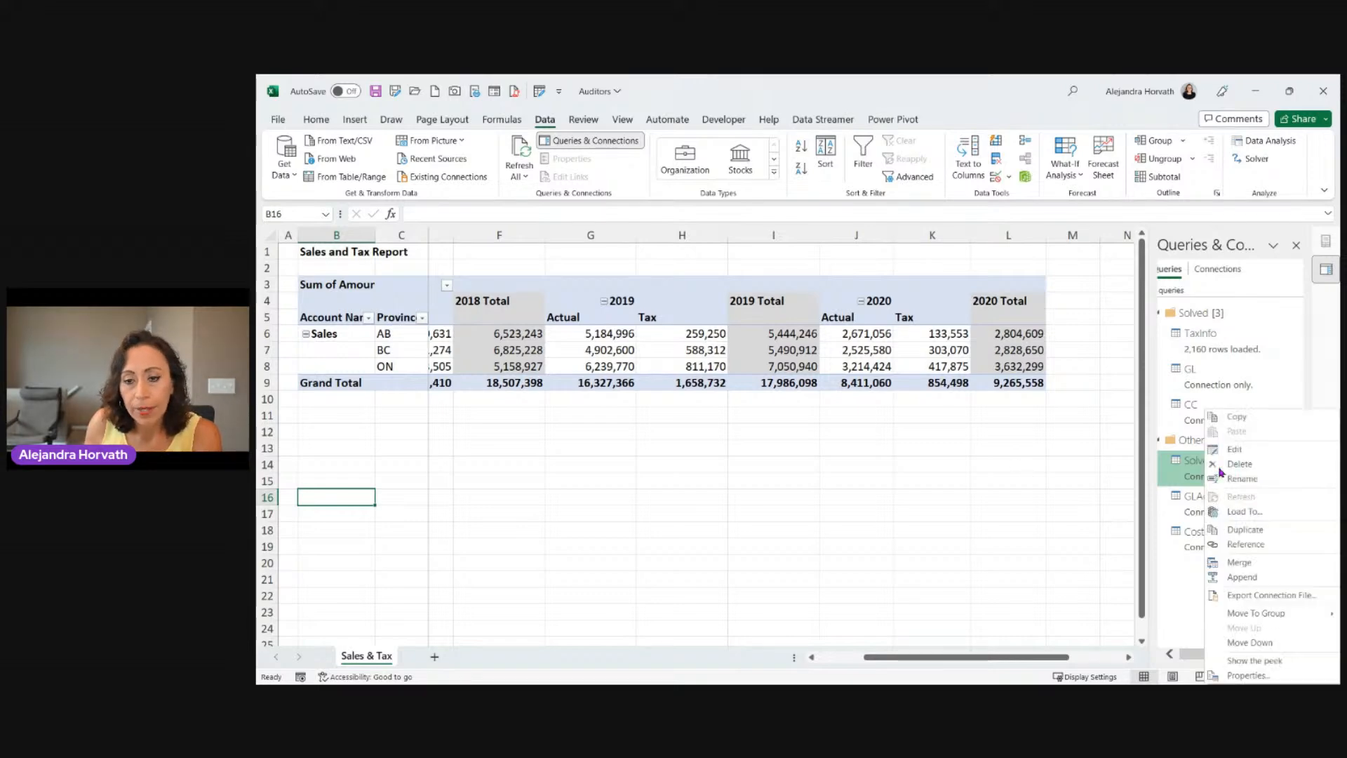
click(1252, 520)
click(1013, 350)
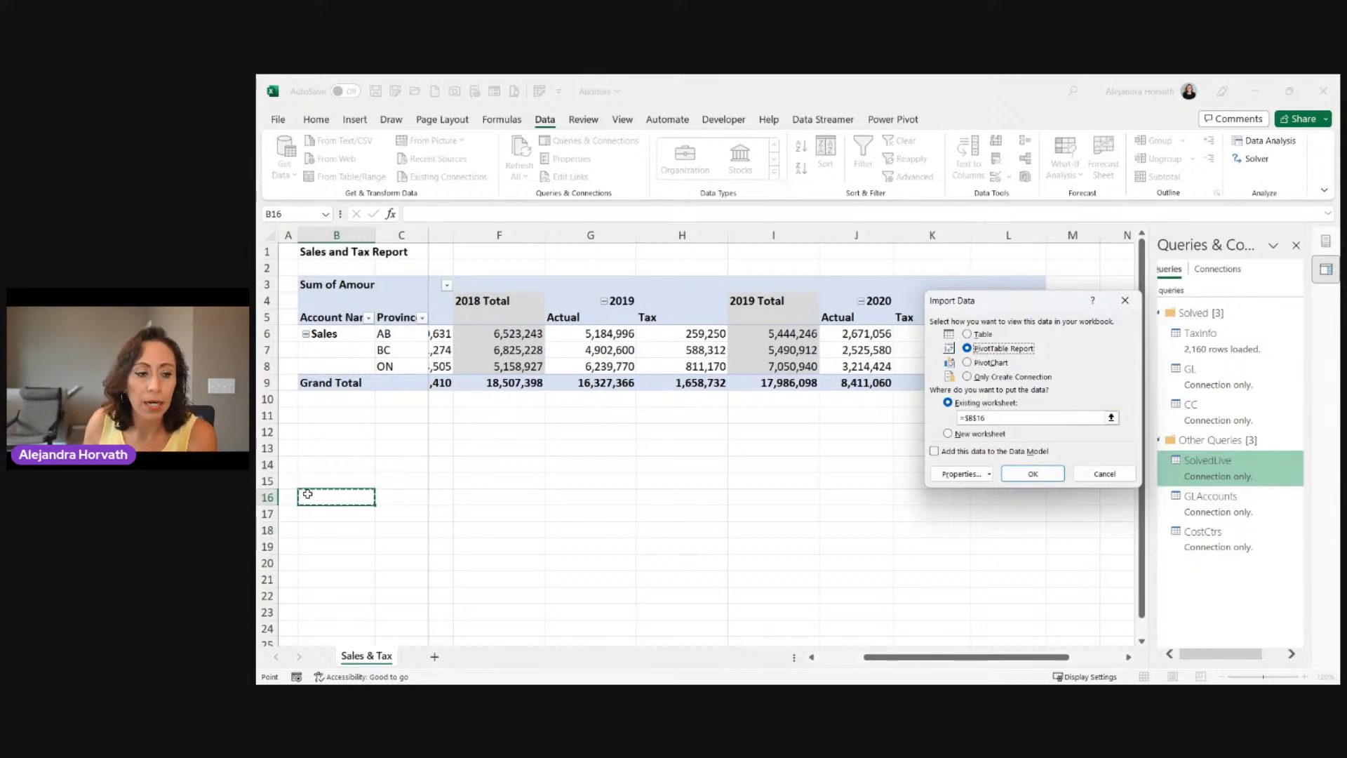
click(318, 452)
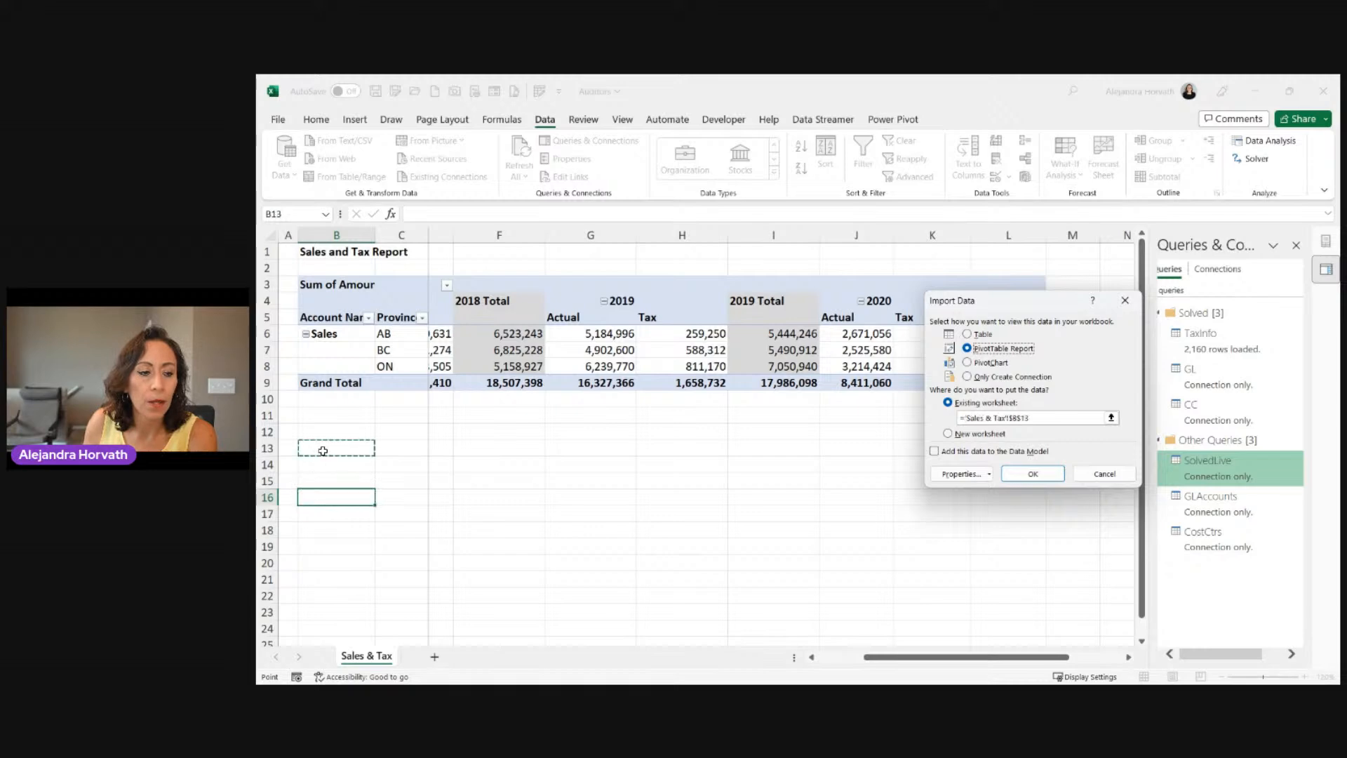
click(1039, 474)
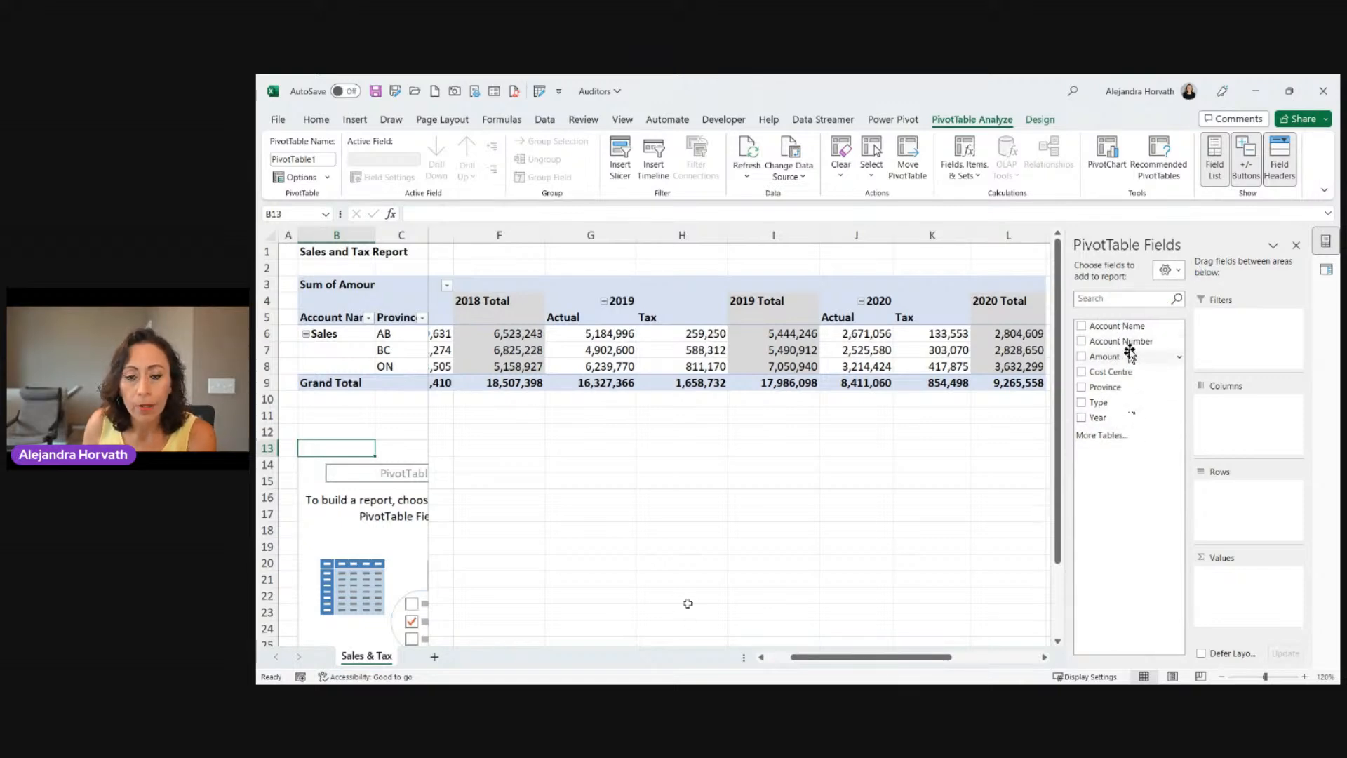
Lay out the new pivot table with Account Name and Province as rows, Year as columns and Amount as values
drag(1103, 327, 1238, 489)
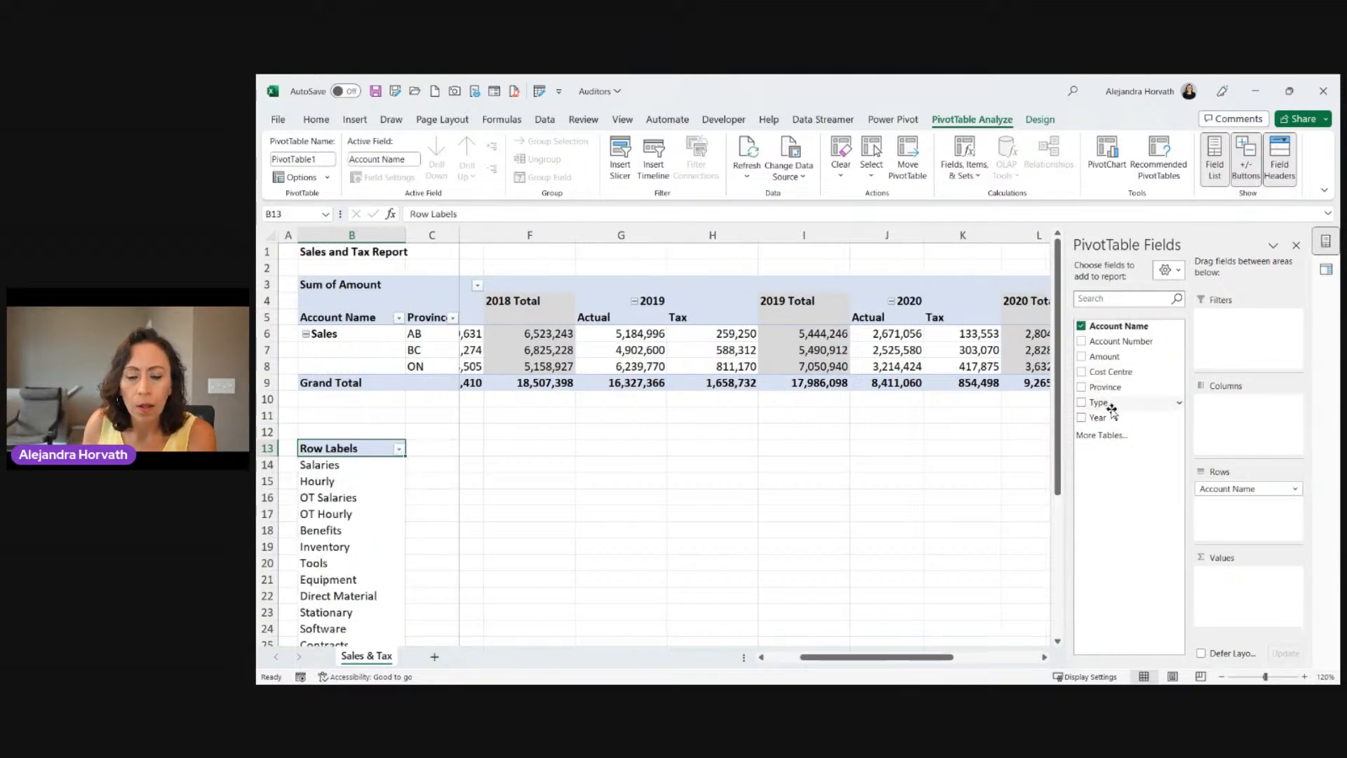
drag(1098, 417, 1235, 423)
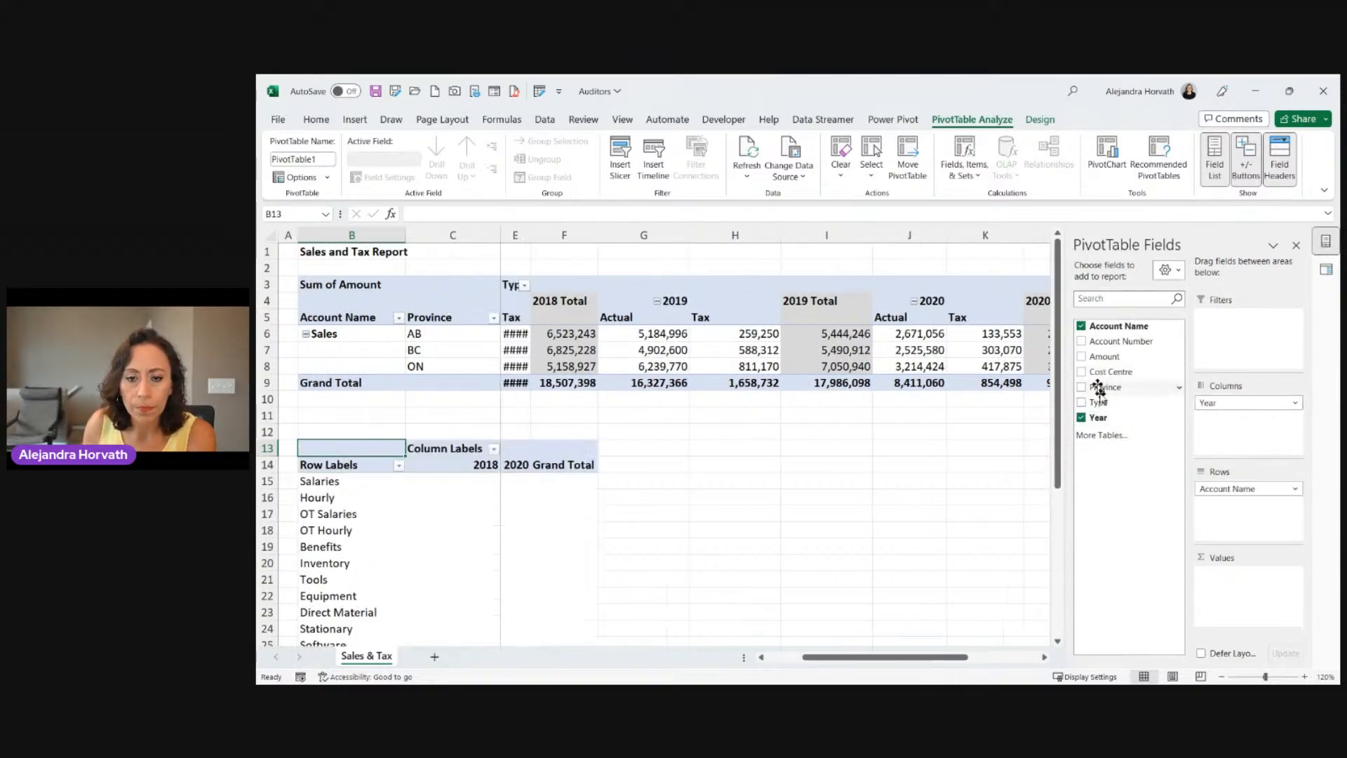
mouse_move(1098, 387)
mouse_down()
mouse_move(1209, 471)
mouse_move(1229, 505)
mouse_up()
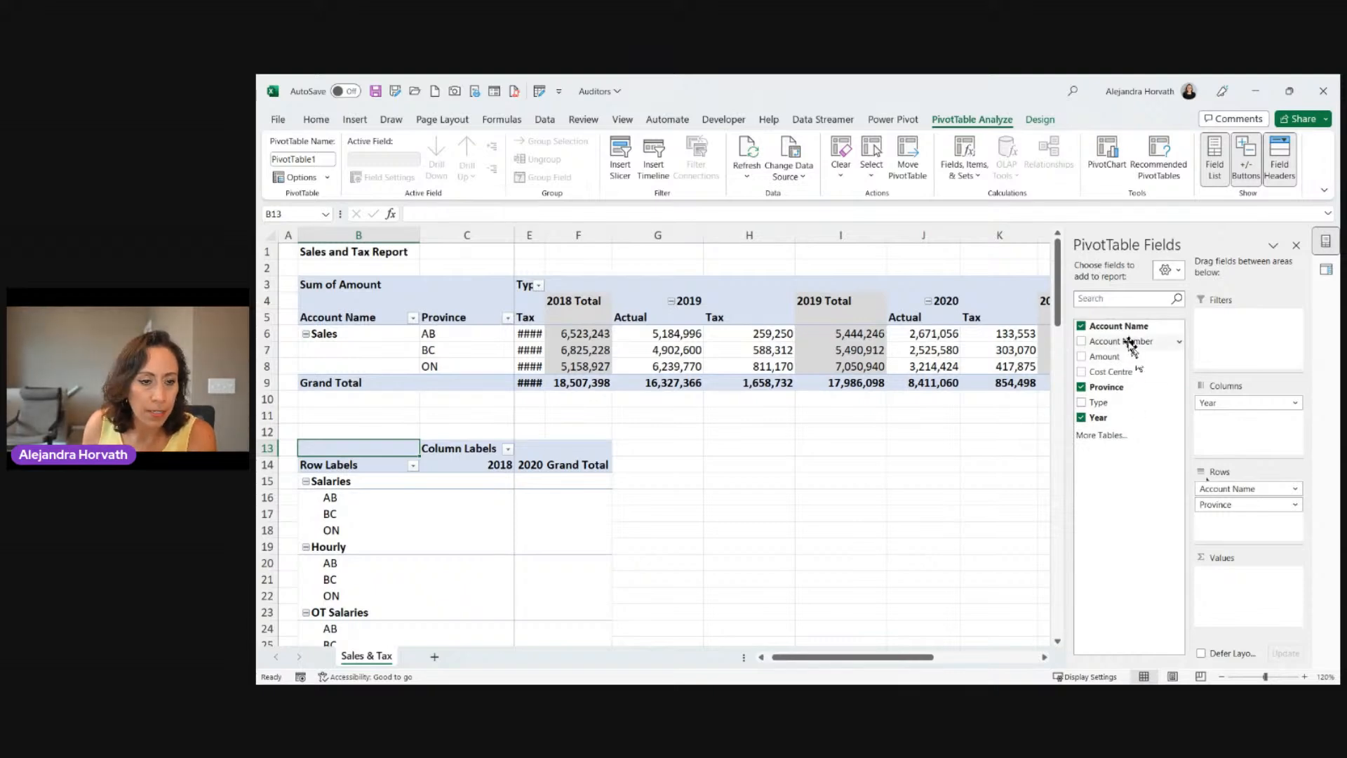
drag(1104, 356, 1249, 580)
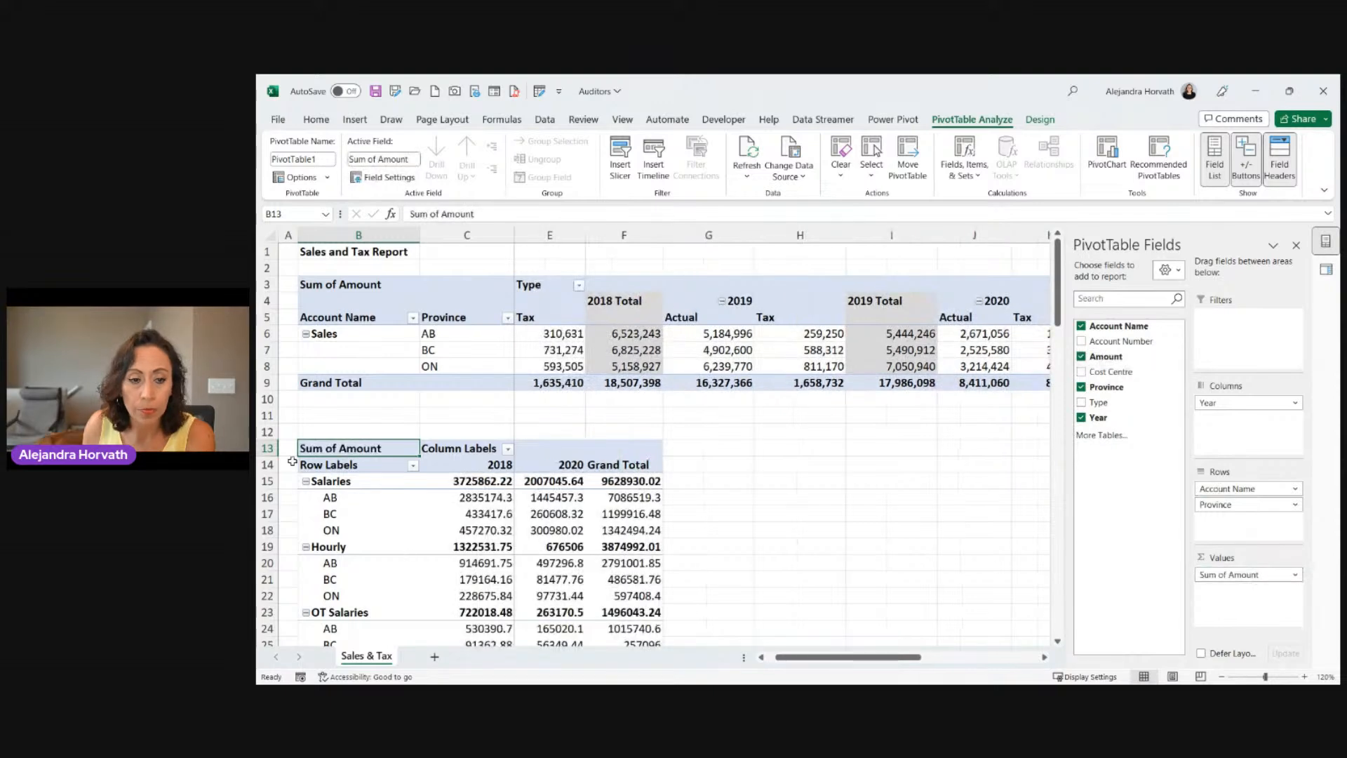
Format the pivot table's amounts as Number with a thousands separator and zero decimal places
right_click(468, 512)
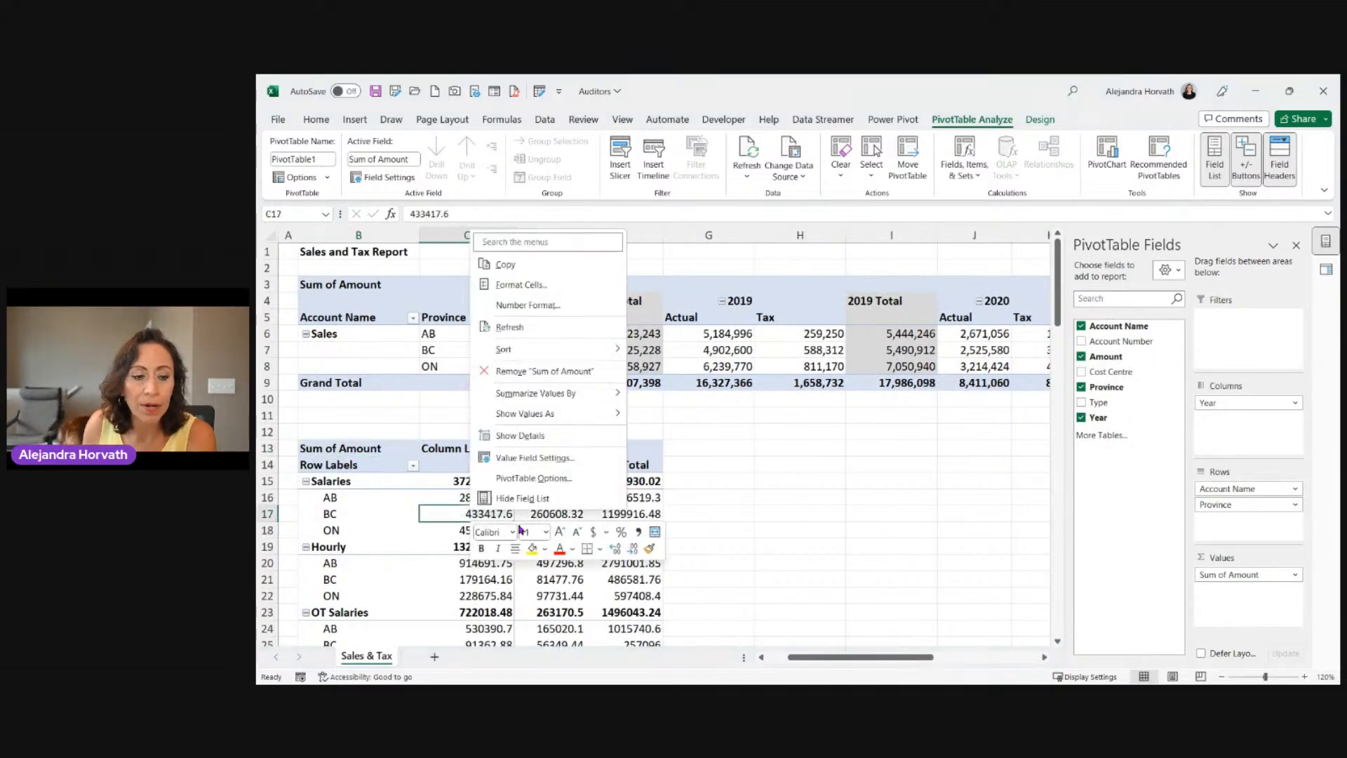
click(529, 306)
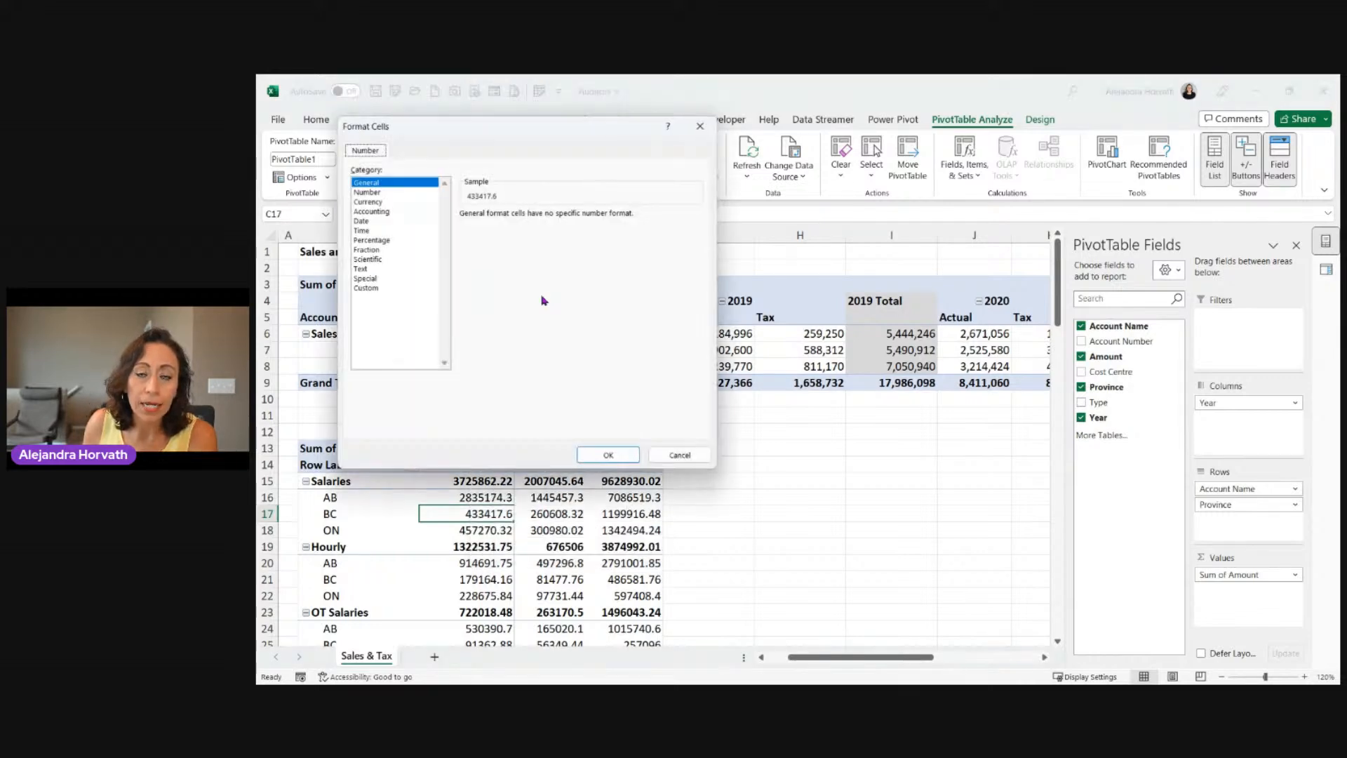
click(362, 193)
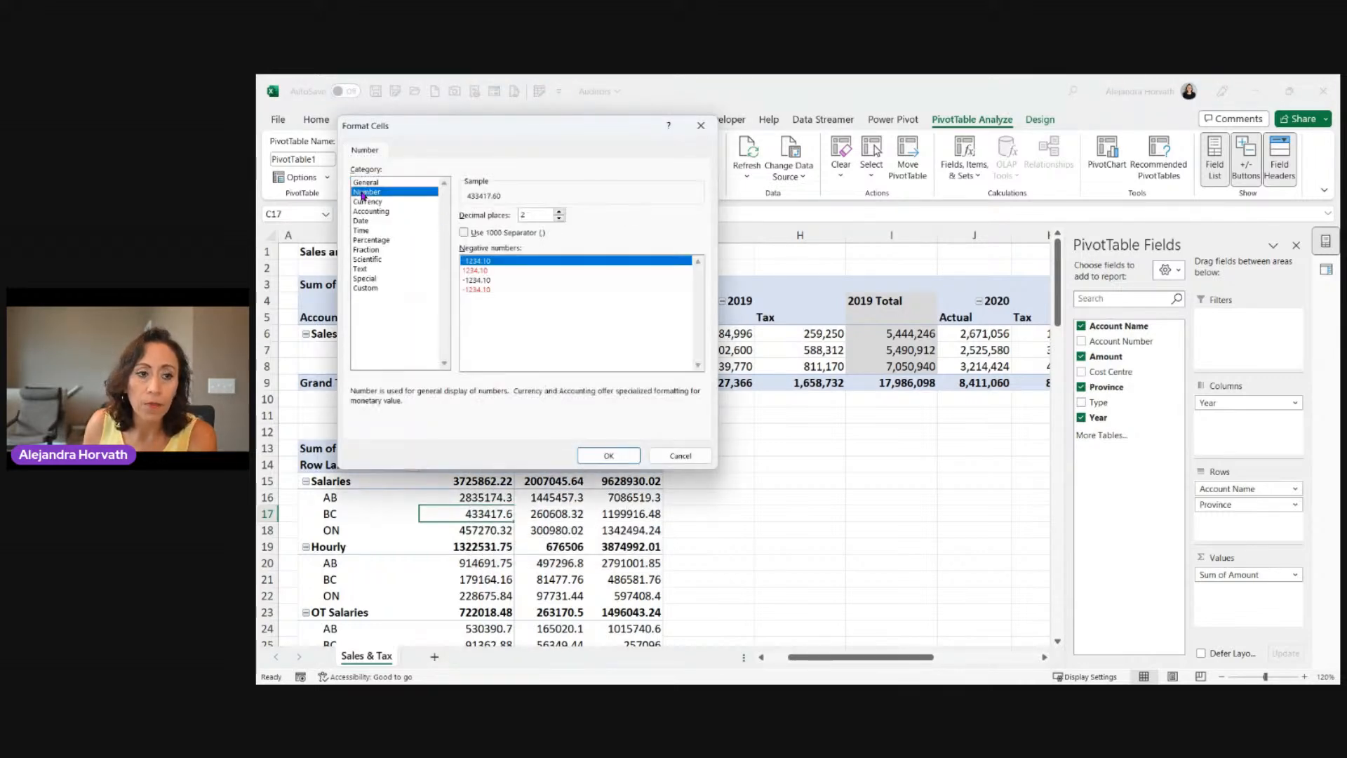
click(487, 234)
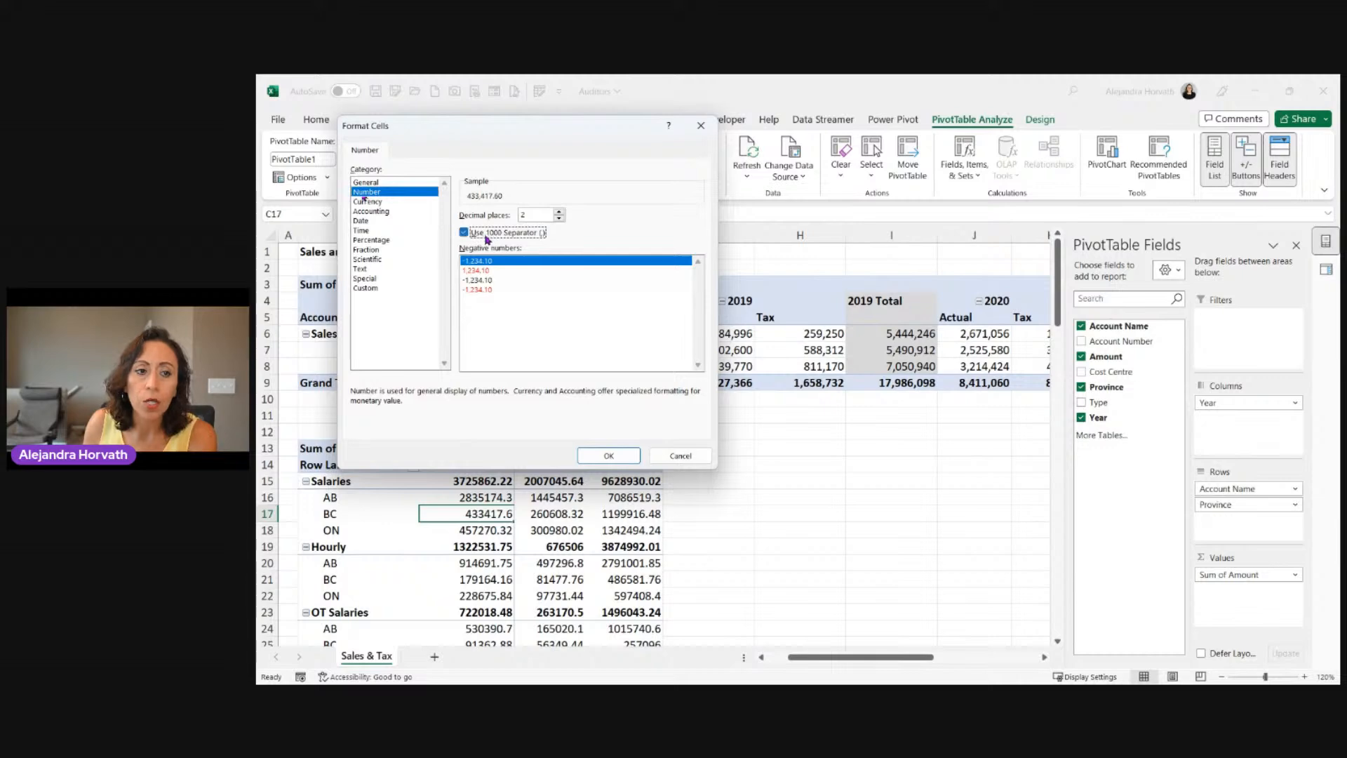
click(559, 219)
click(560, 218)
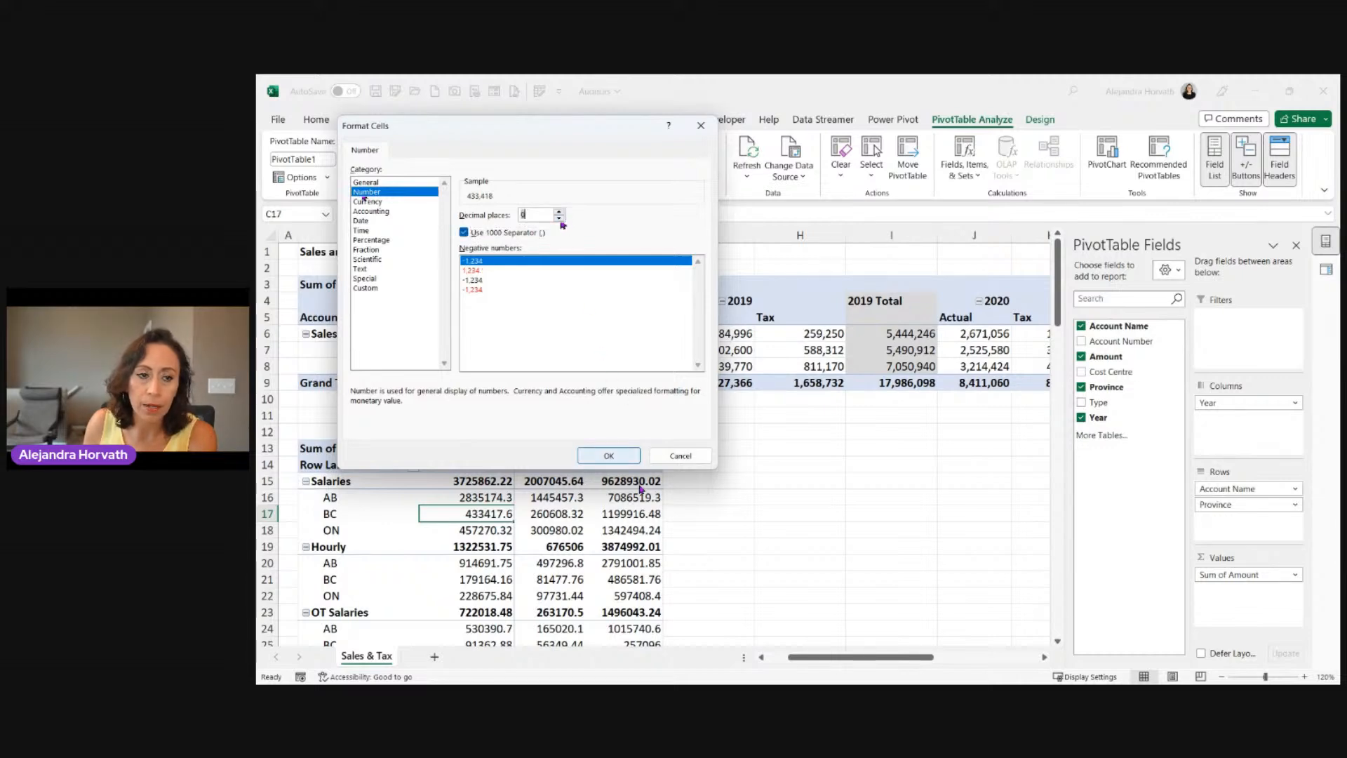
click(608, 456)
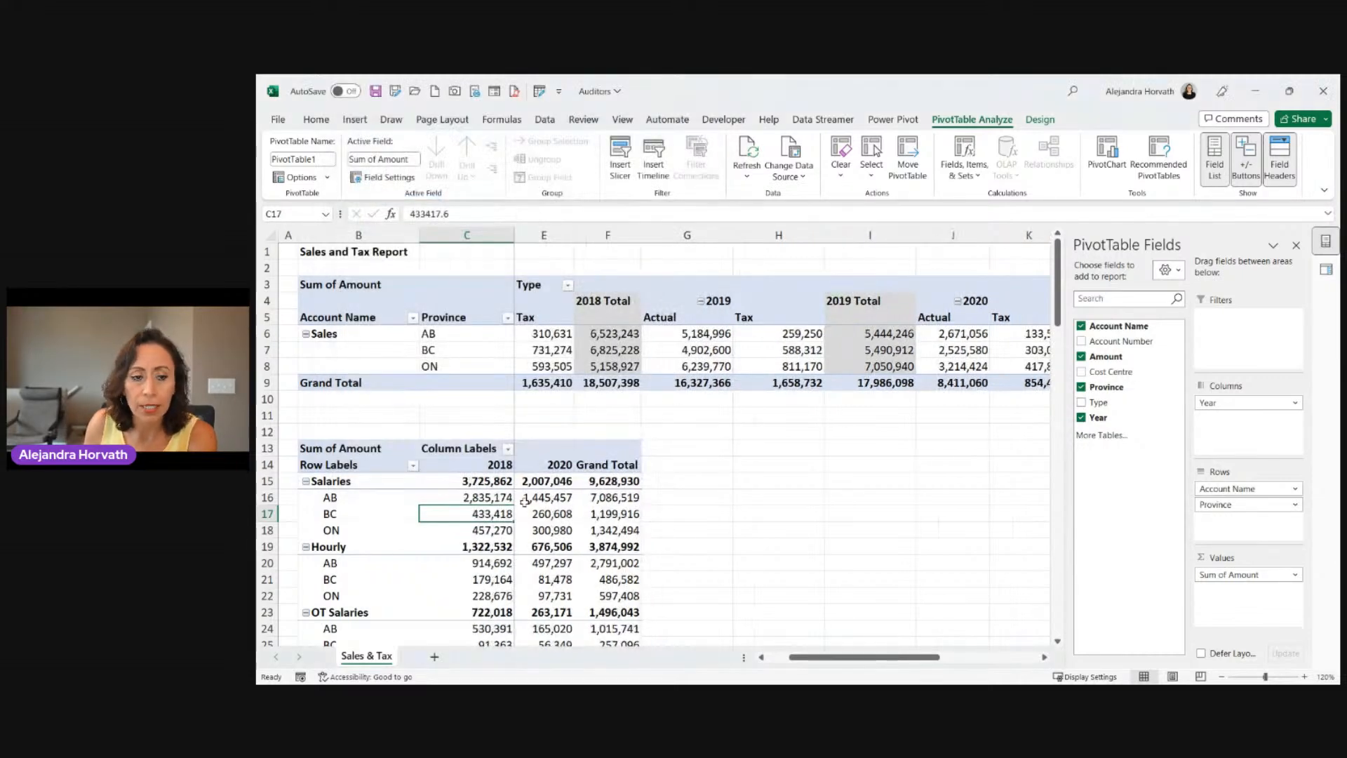
Change the new pivot table's report layout to tabular form
scroll(525, 501, down, 2)
click(1039, 119)
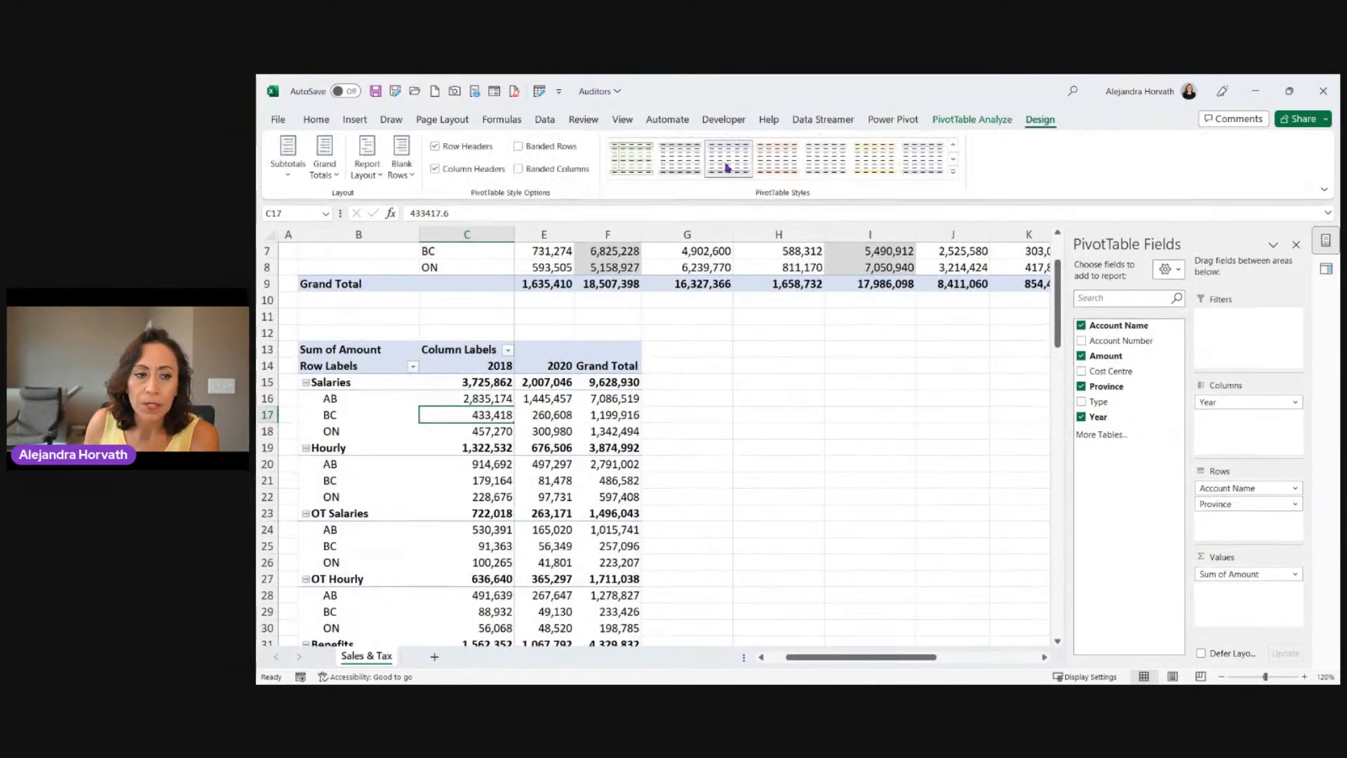
click(367, 166)
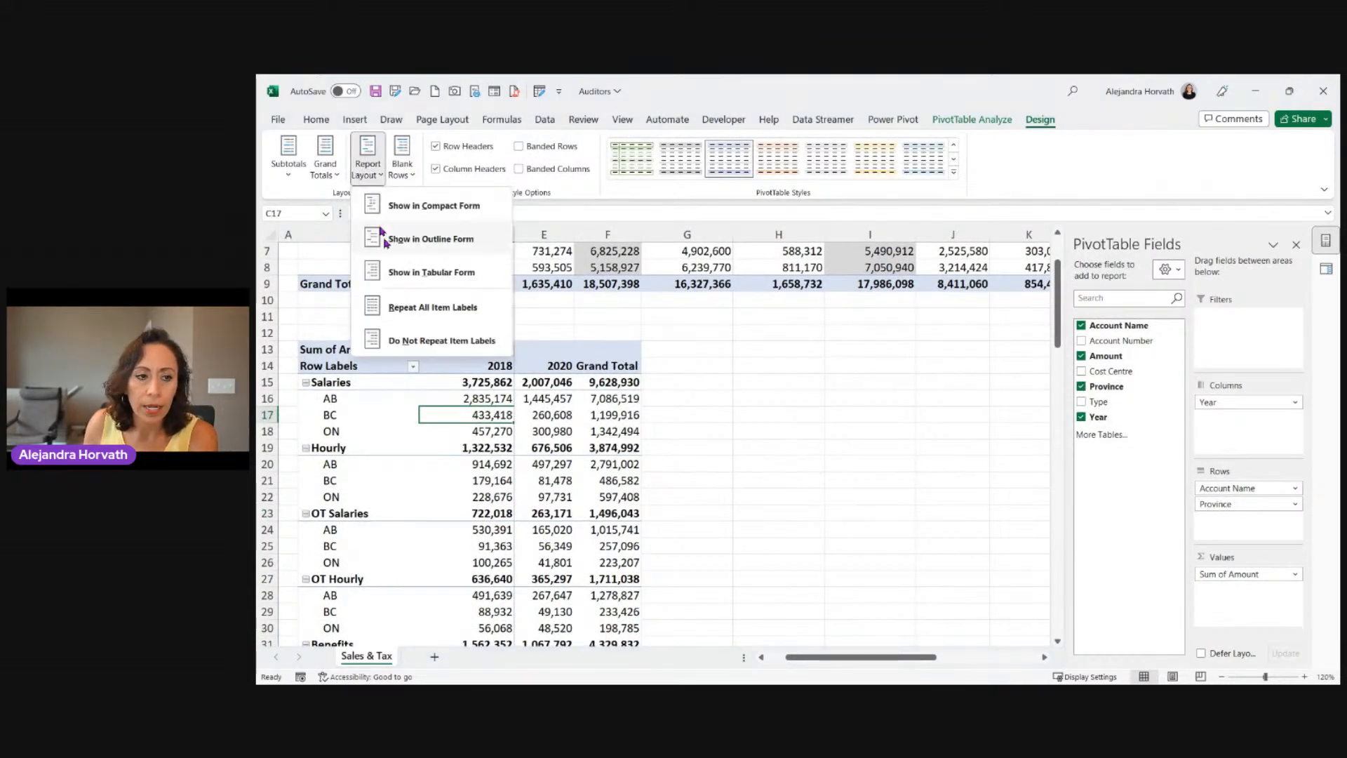
click(400, 272)
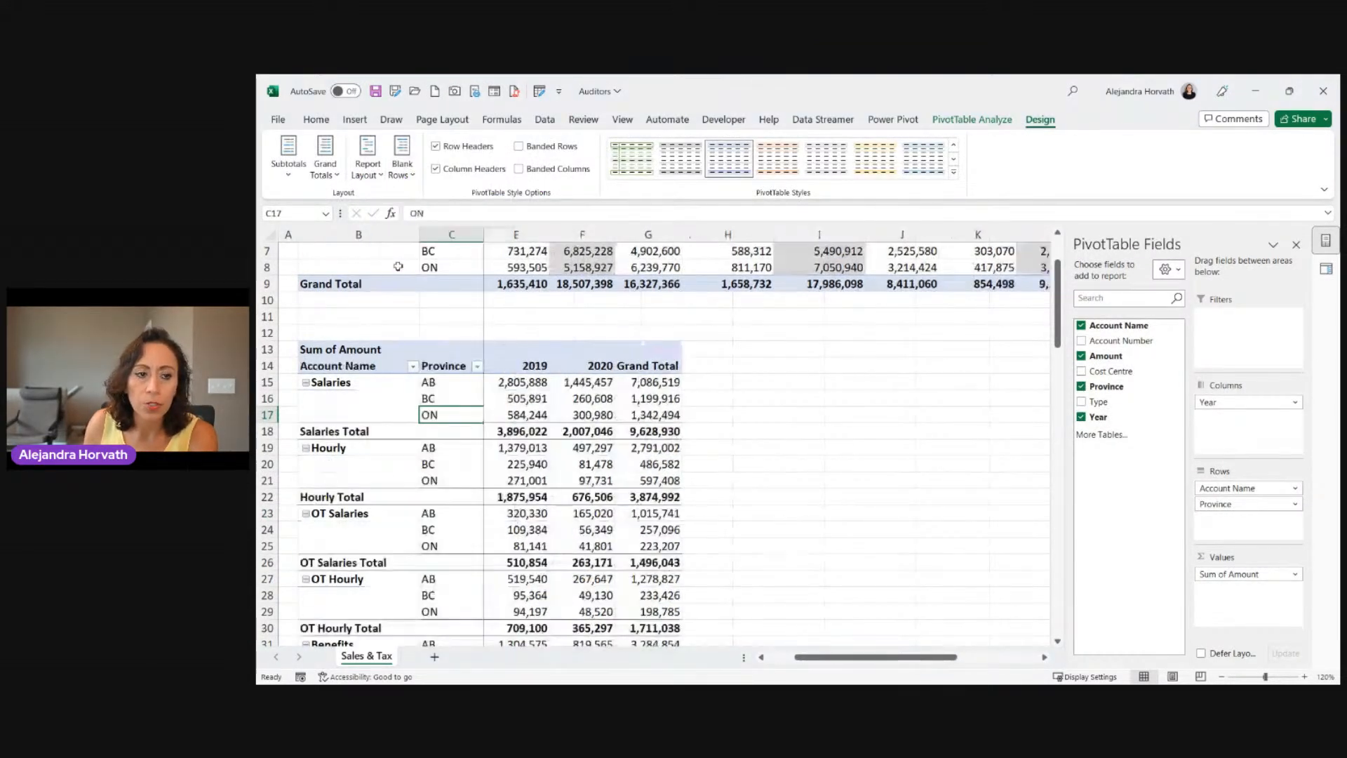
click(363, 383)
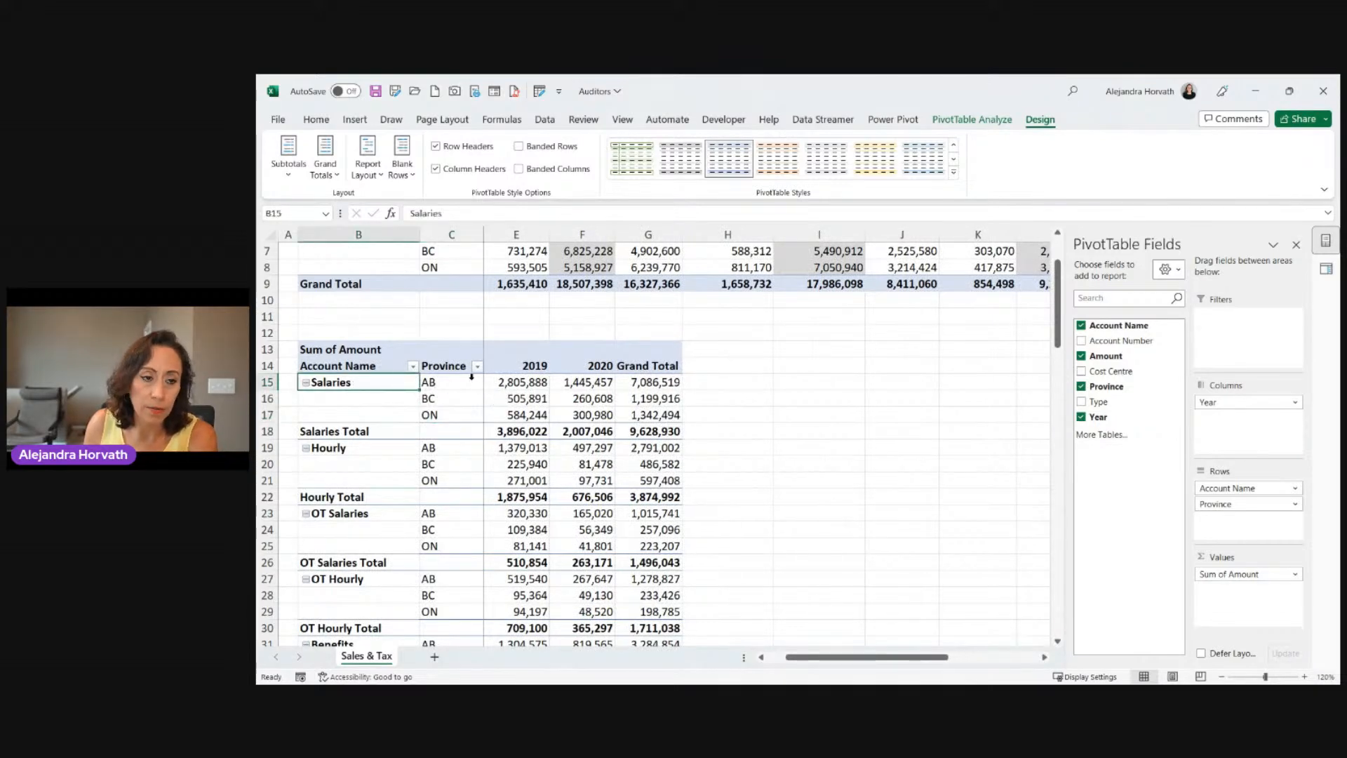
Turn off autofitting column widths on update for the new pivot table and widen columns E to G
right_click(526, 398)
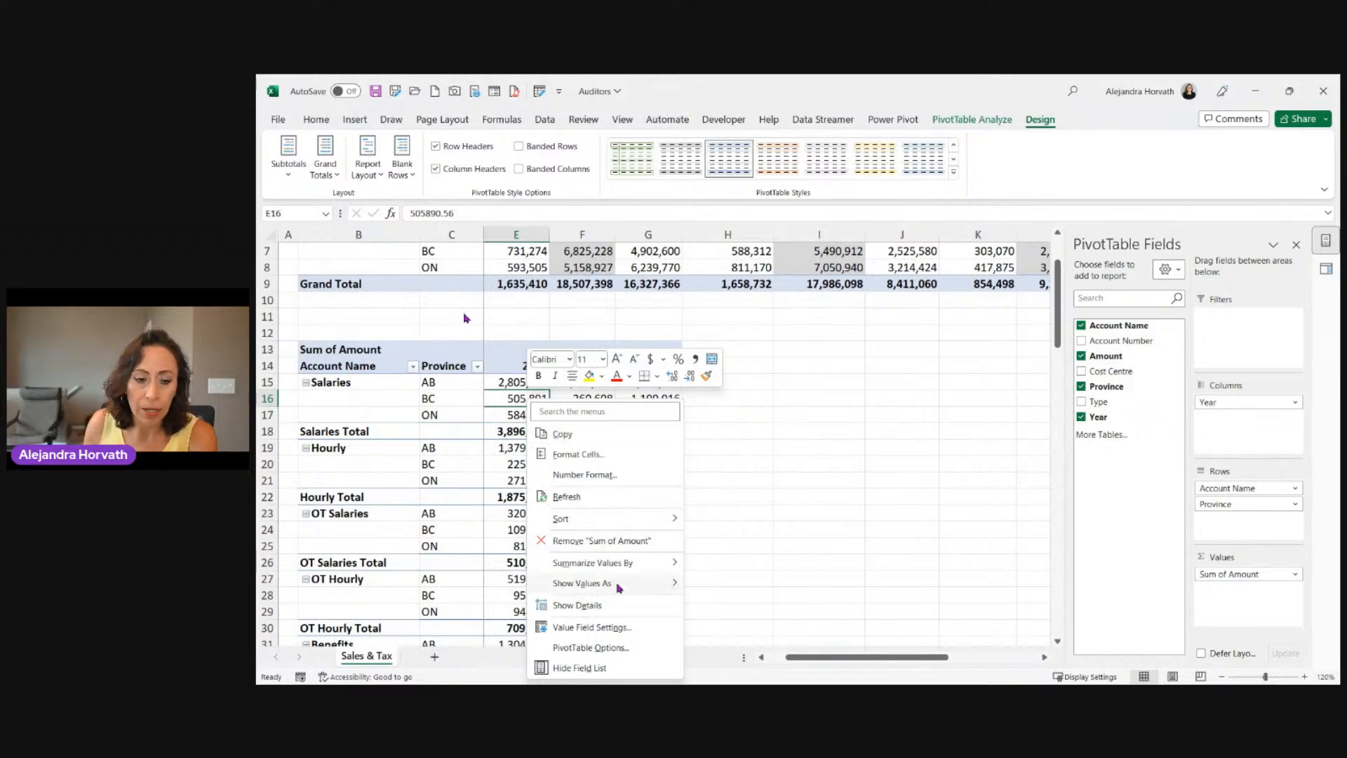
click(590, 647)
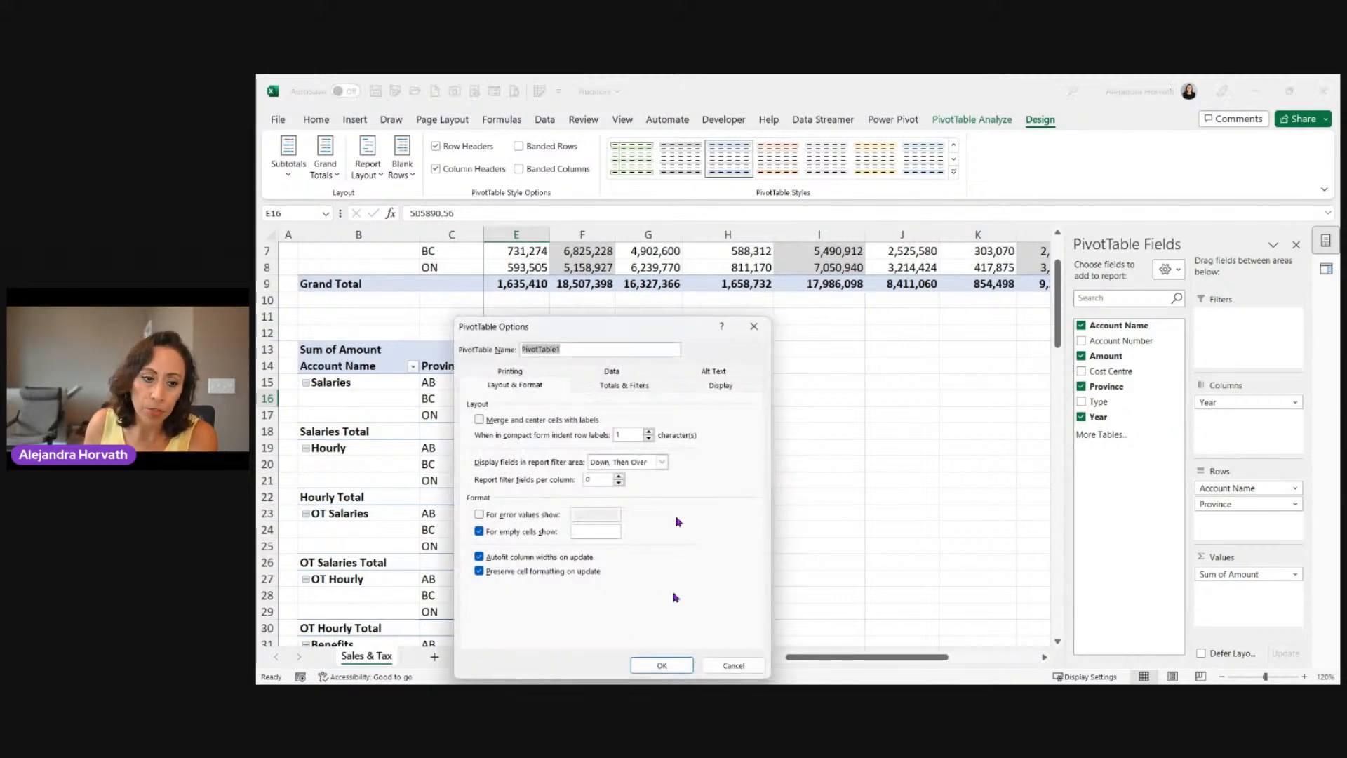
drag(663, 328, 852, 163)
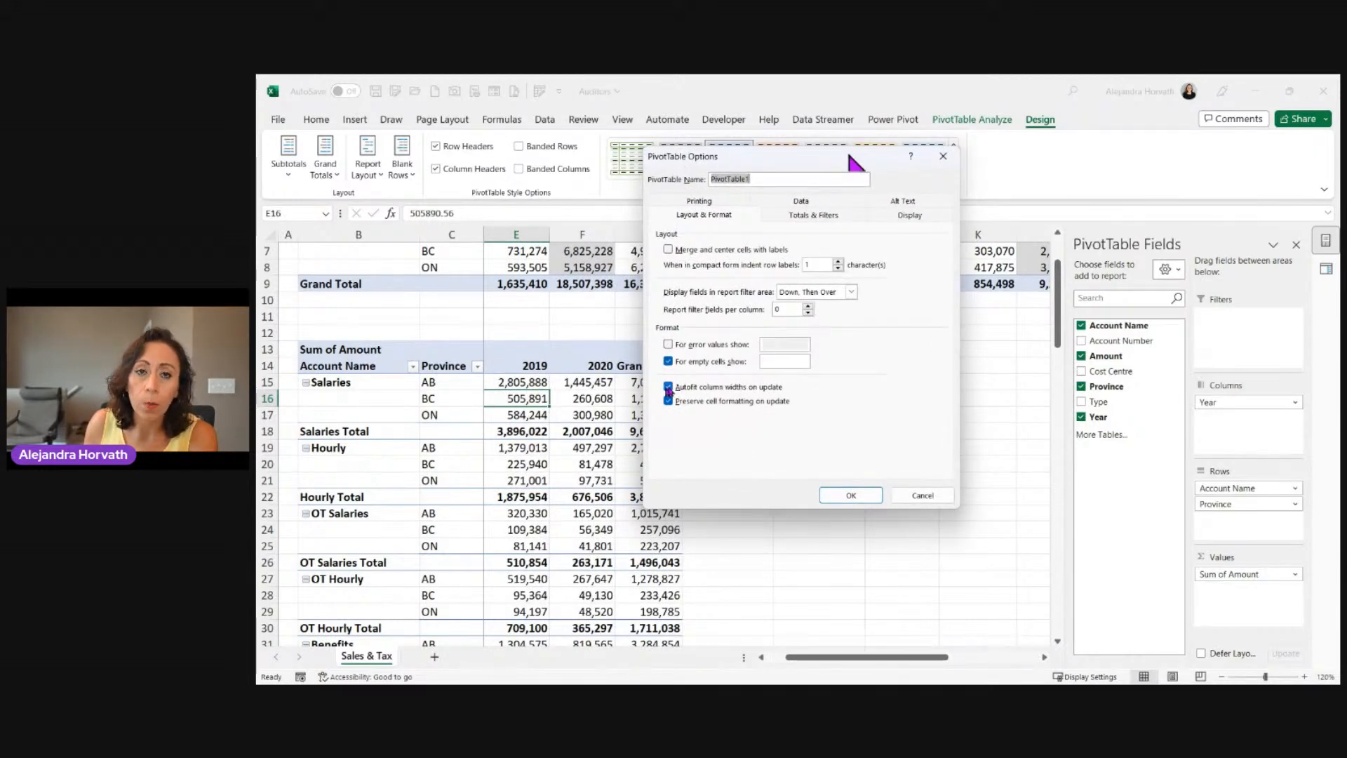
click(851, 495)
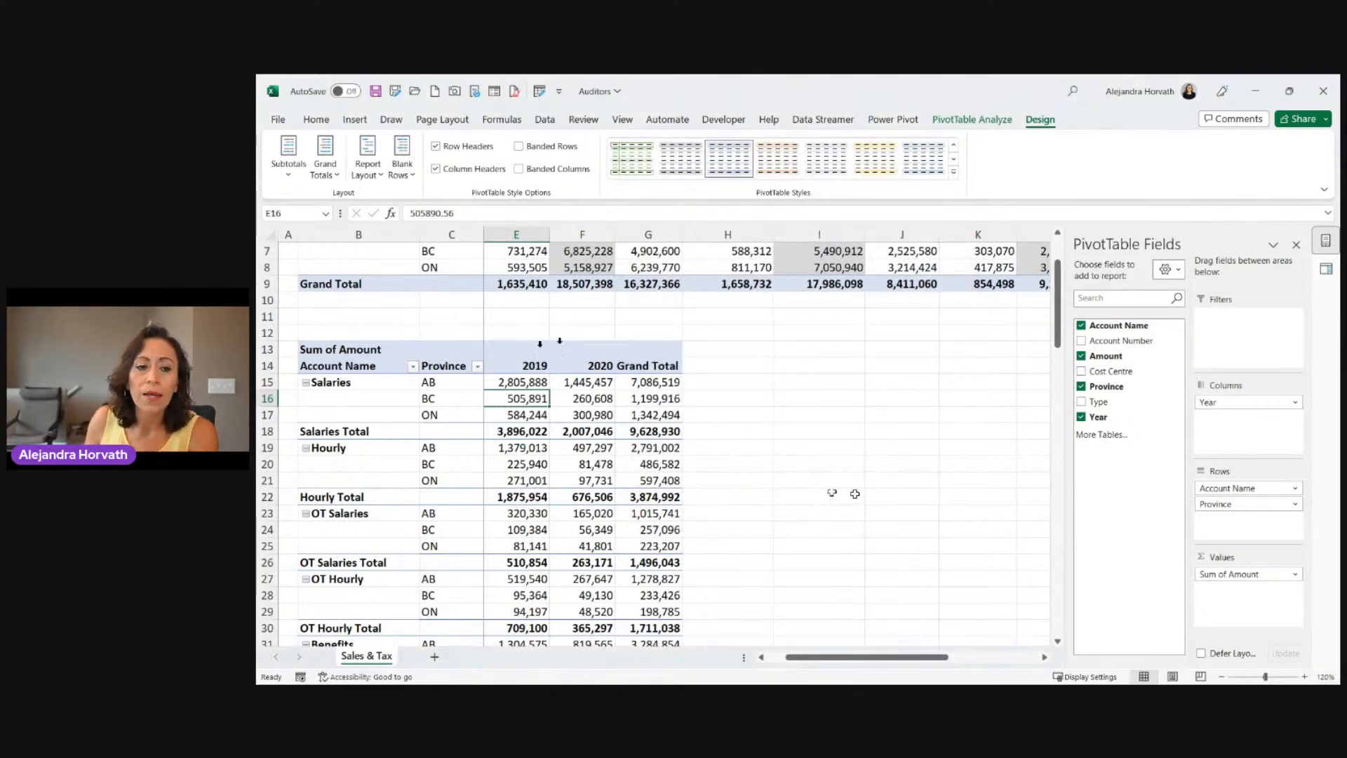
drag(516, 234, 699, 236)
Remove the Grand Total column from the new pivot table
click(659, 387)
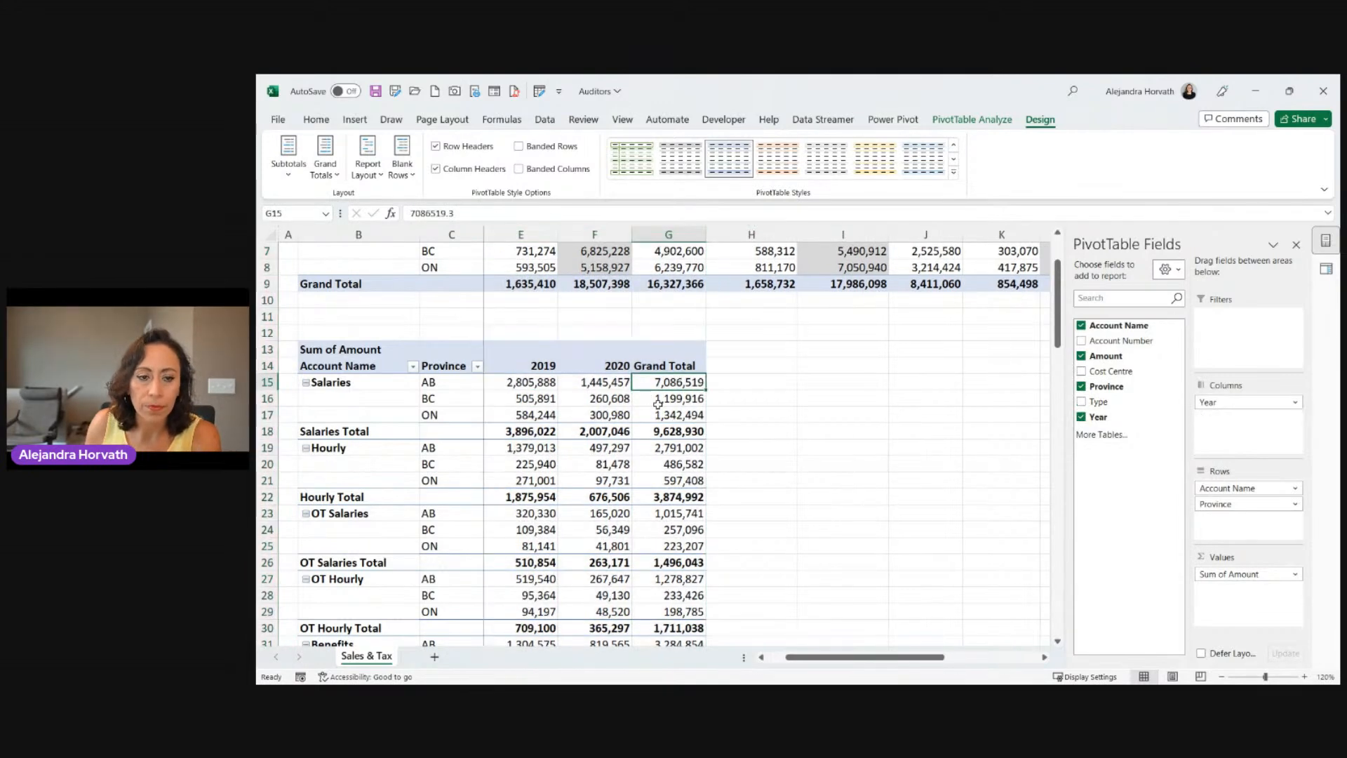
click(674, 368)
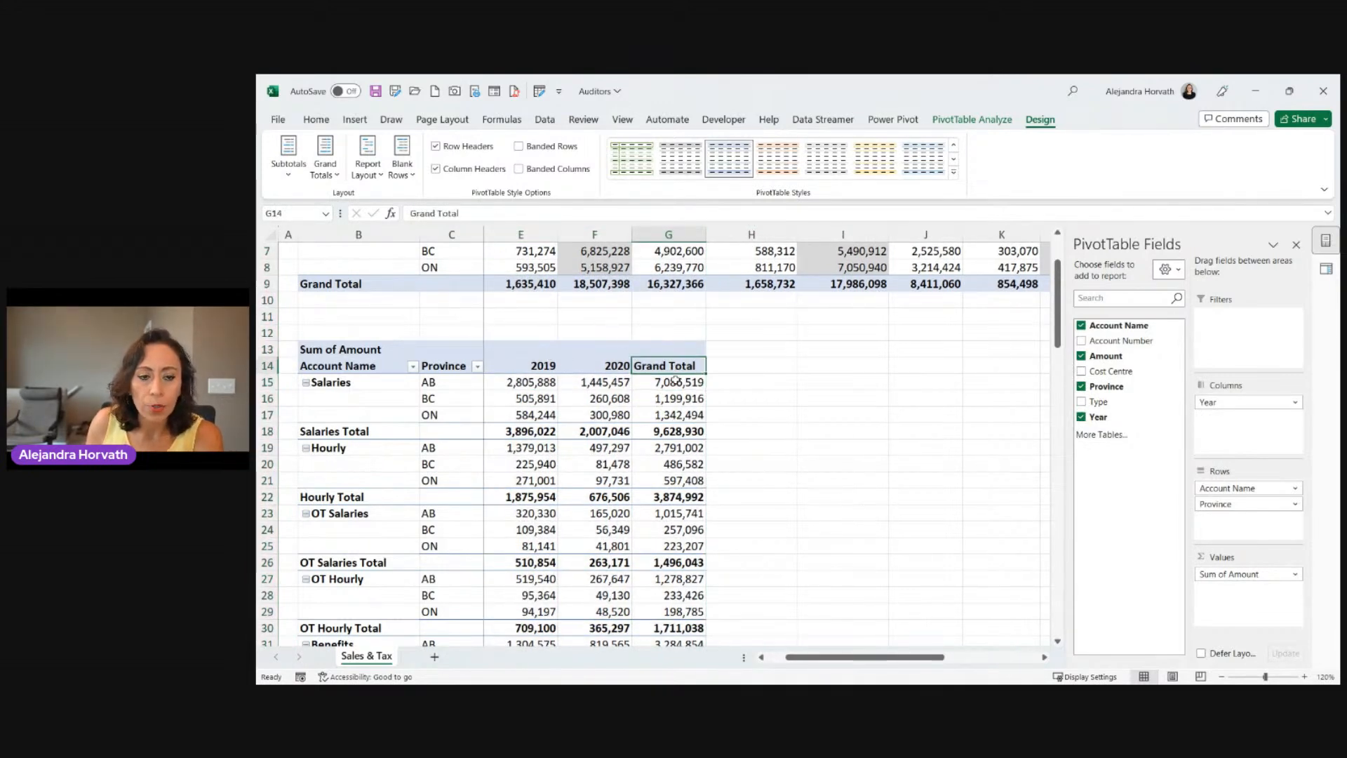
drag(812, 661, 793, 663)
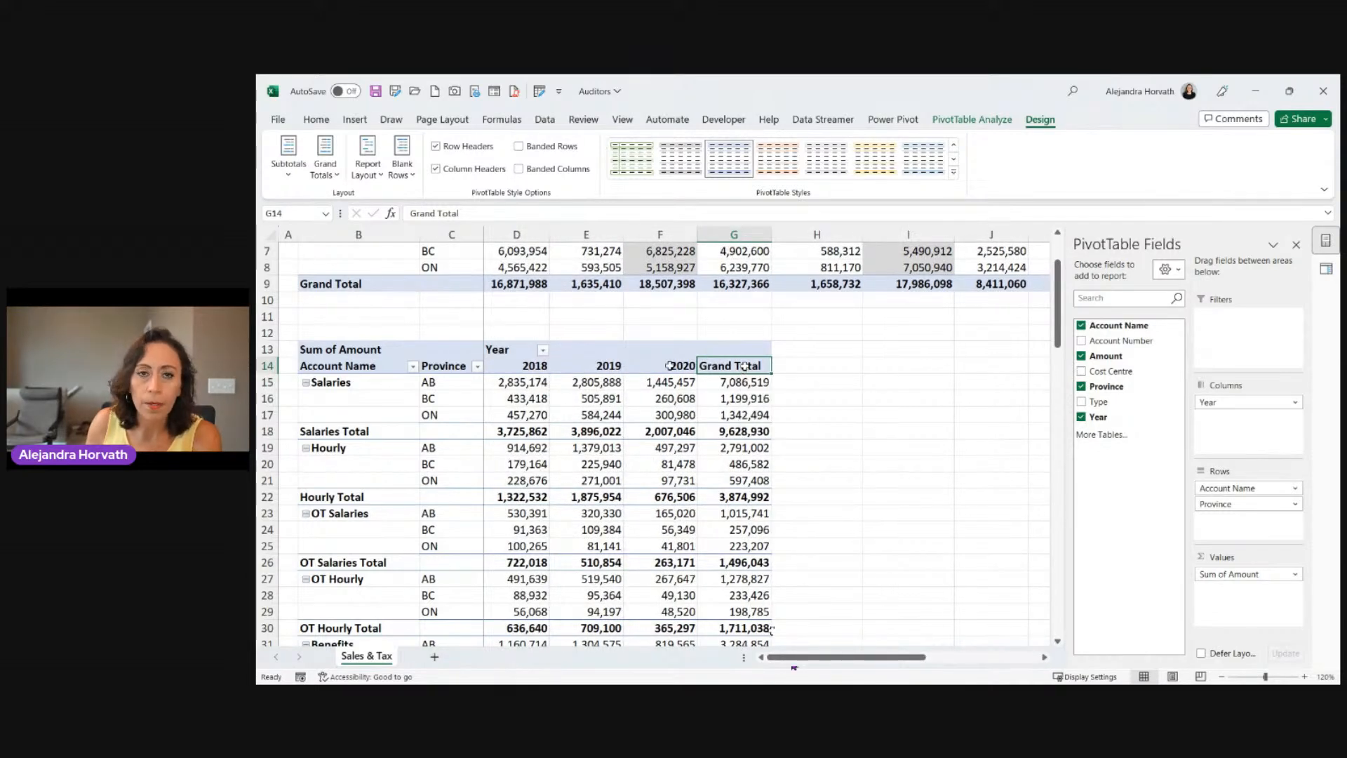
right_click(721, 367)
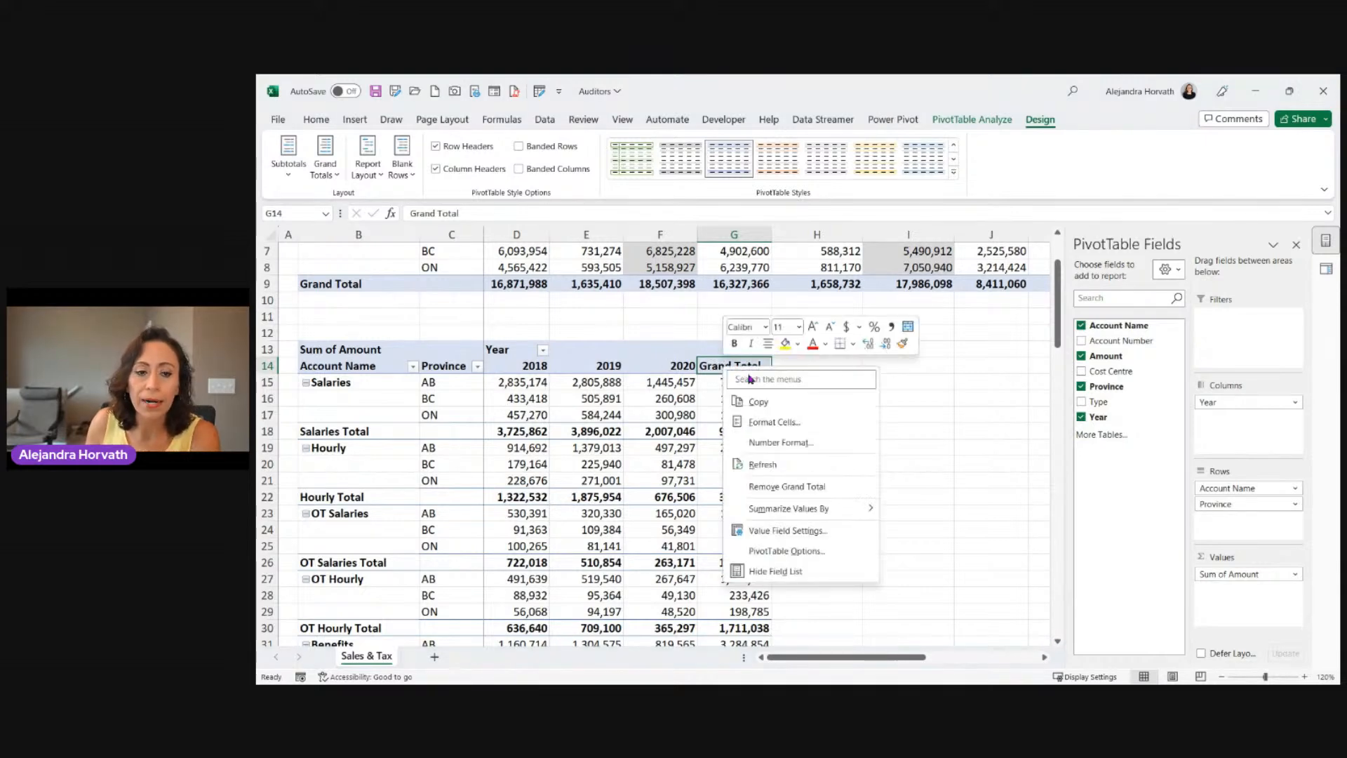
click(772, 486)
click(576, 383)
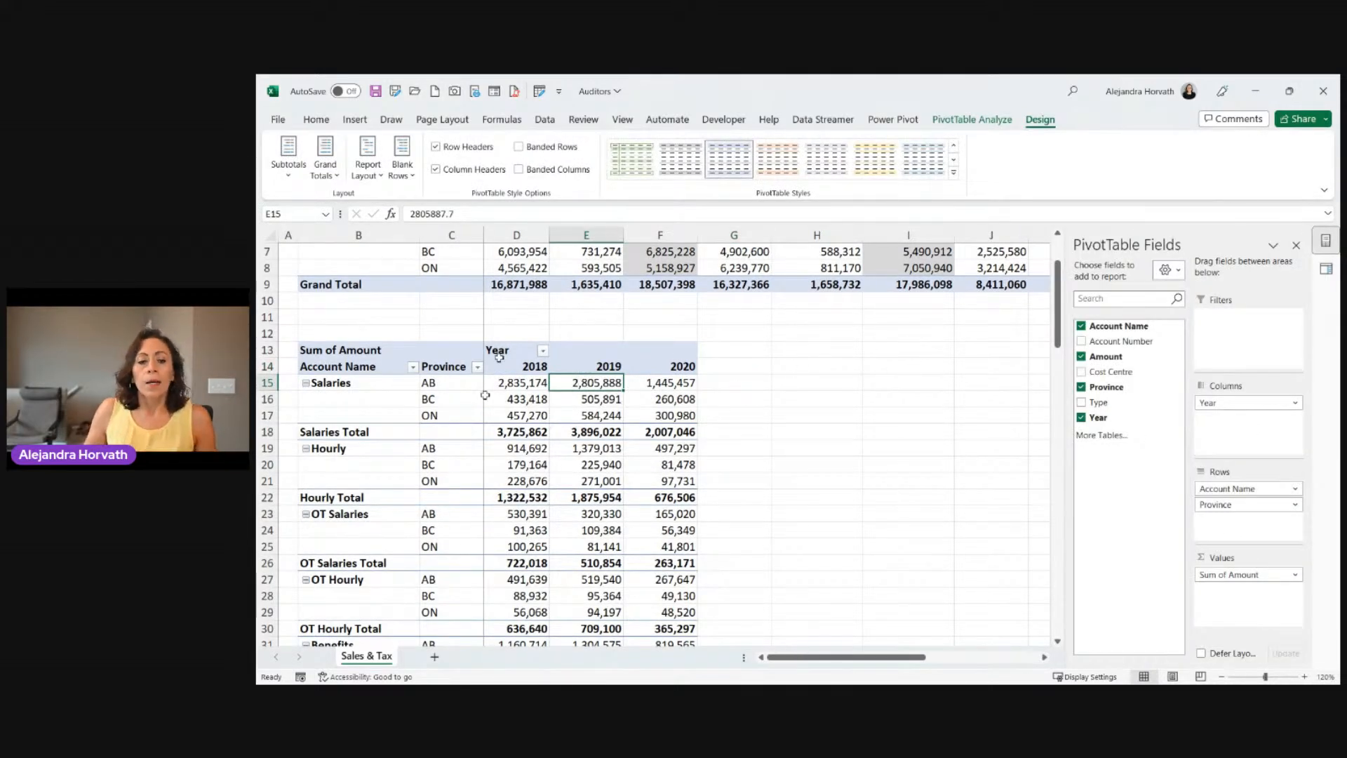
Check the SolvedLive query's load status in the workbook queries and return to the pivot table's field list
click(349, 385)
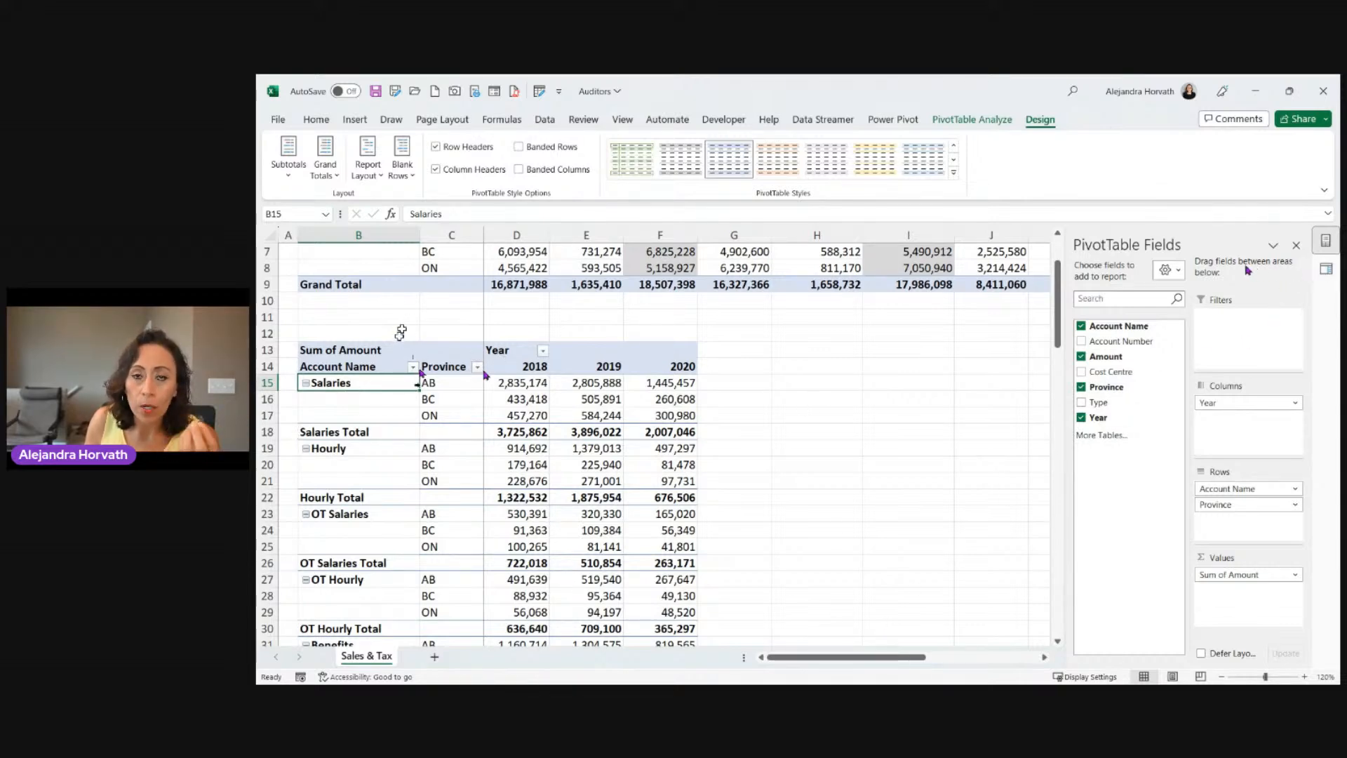
click(1326, 272)
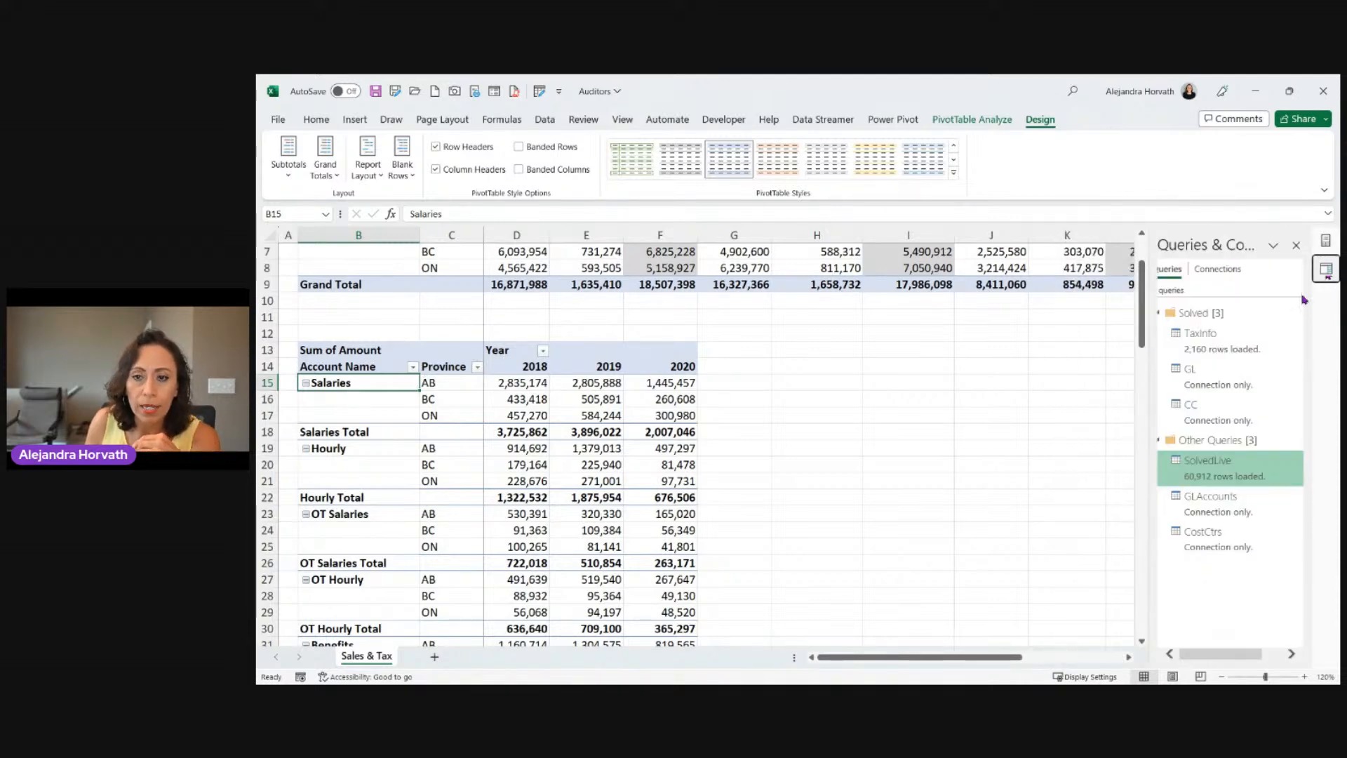
click(1325, 242)
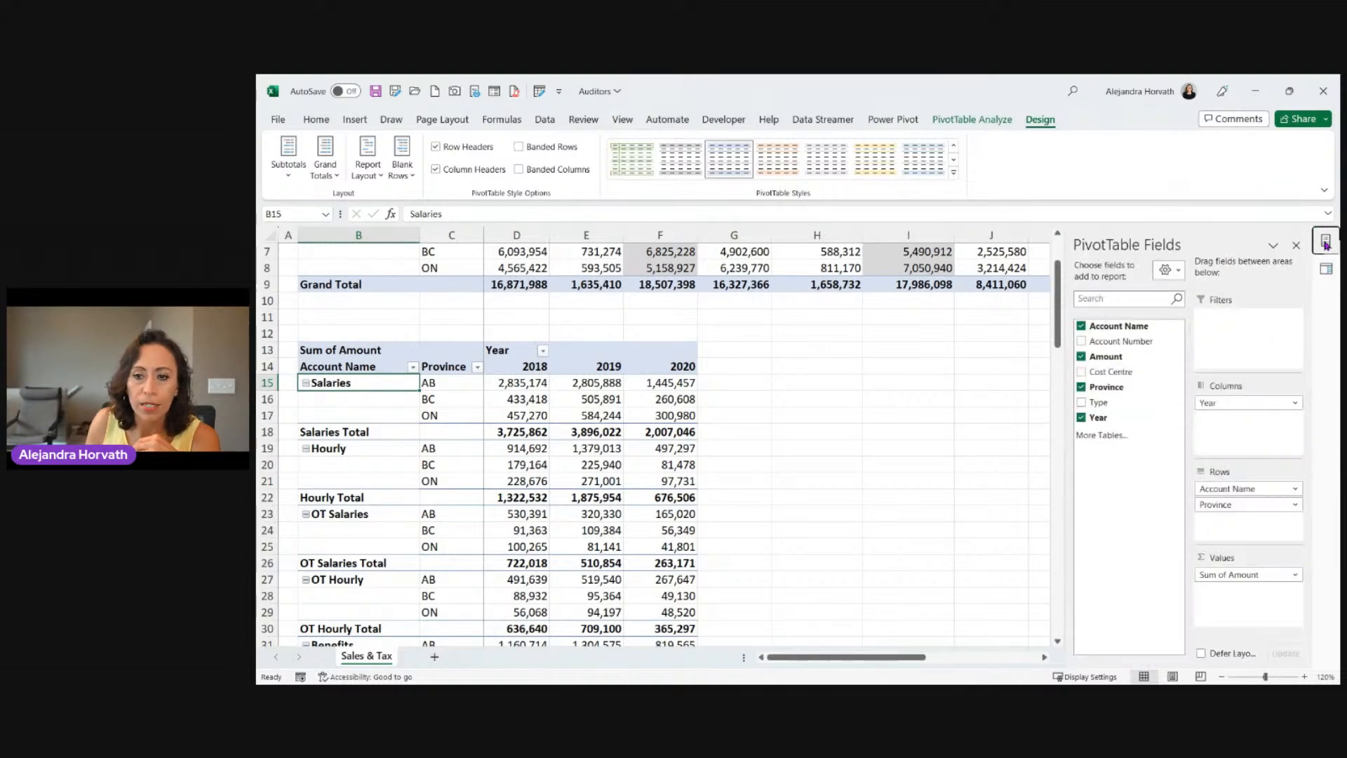
Open the SolvedLive query for editing and go to its ExpandedAccName applied step
click(1326, 274)
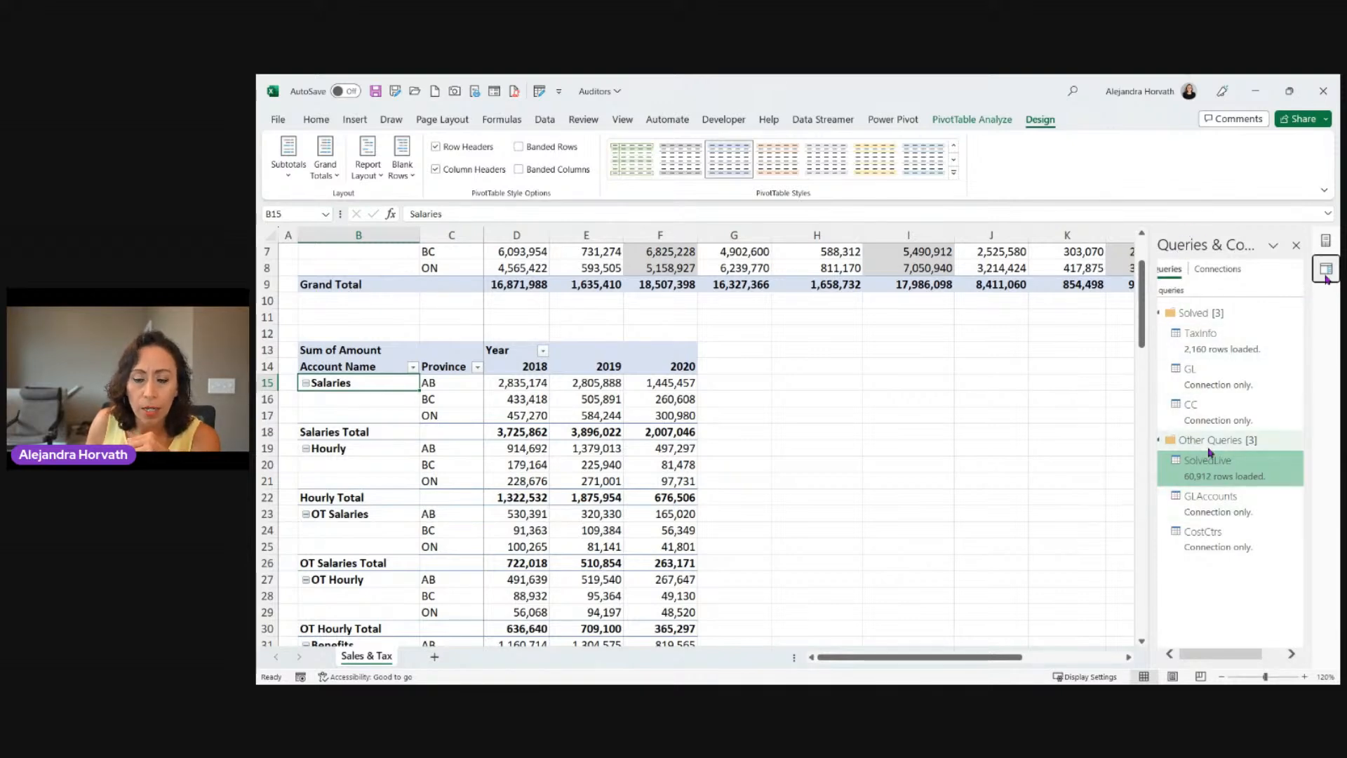
double_click(1212, 468)
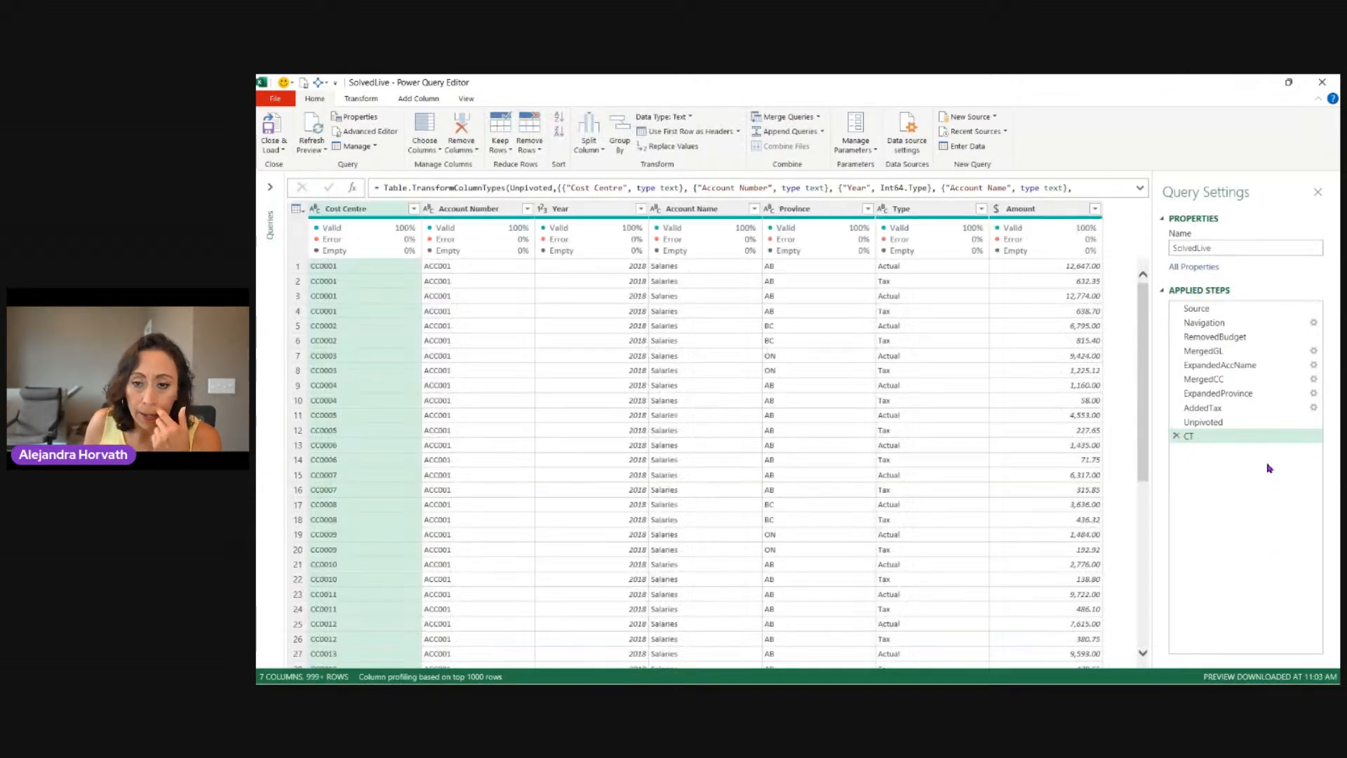
click(1225, 338)
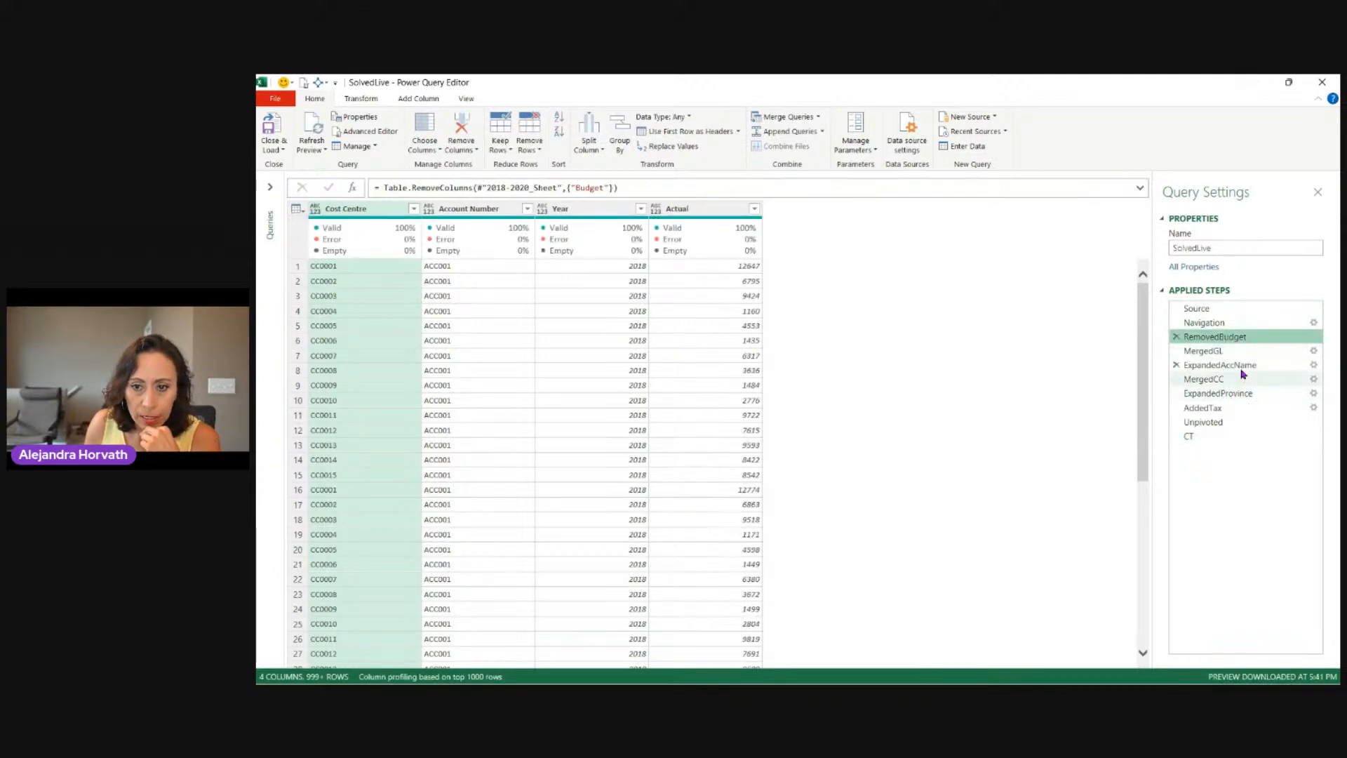
click(1239, 366)
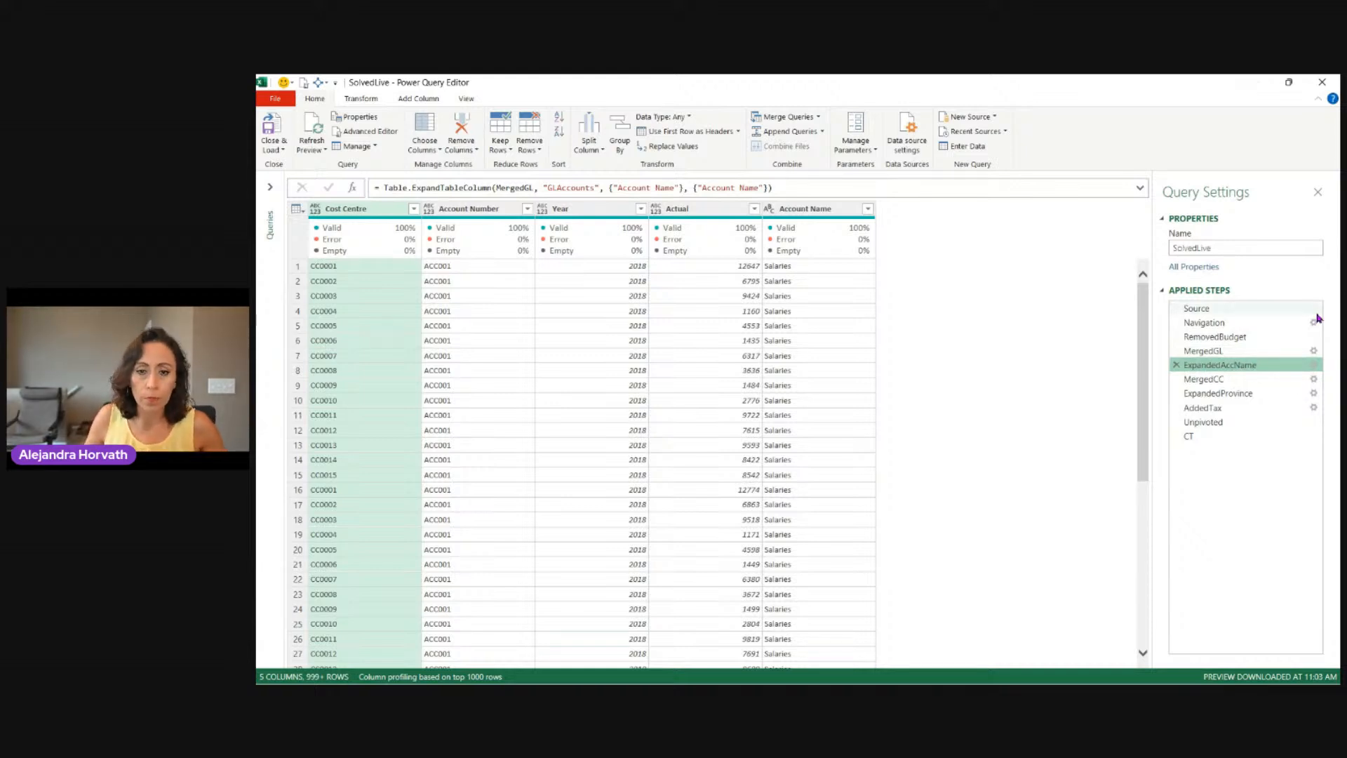
key(ctrl+shift+equal)
key(ctrl+shift+equal)
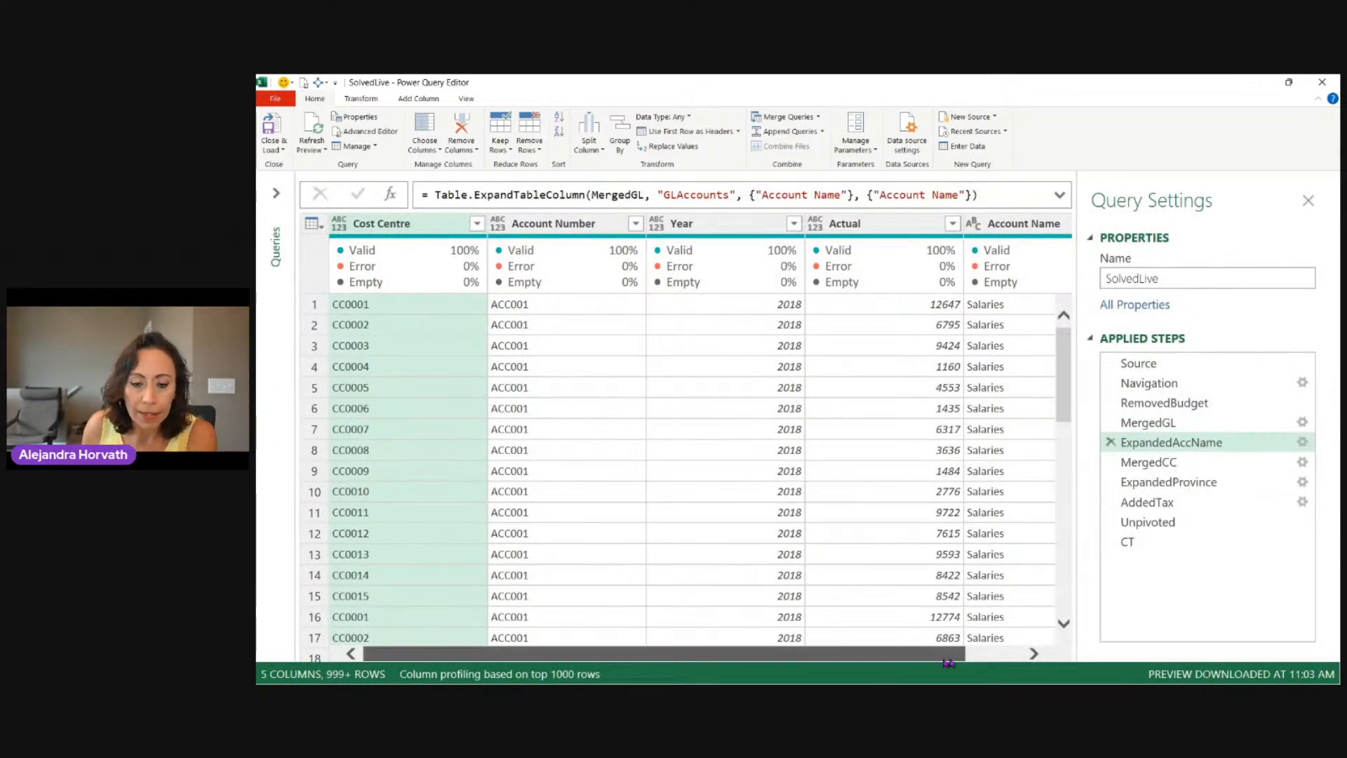
Load the complete list of values in the Account Name column's filter and look through the account names
scroll(1030, 595, right, 2)
click(997, 225)
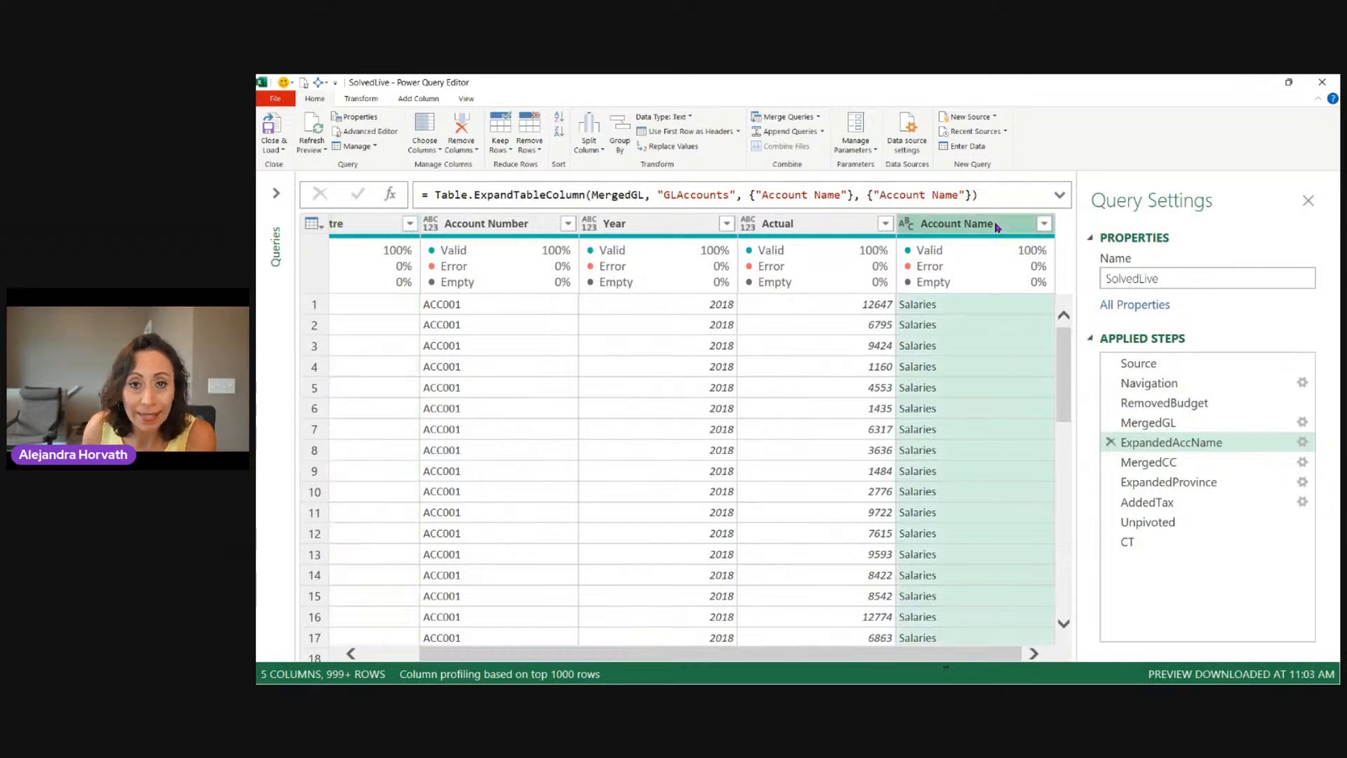
click(1044, 223)
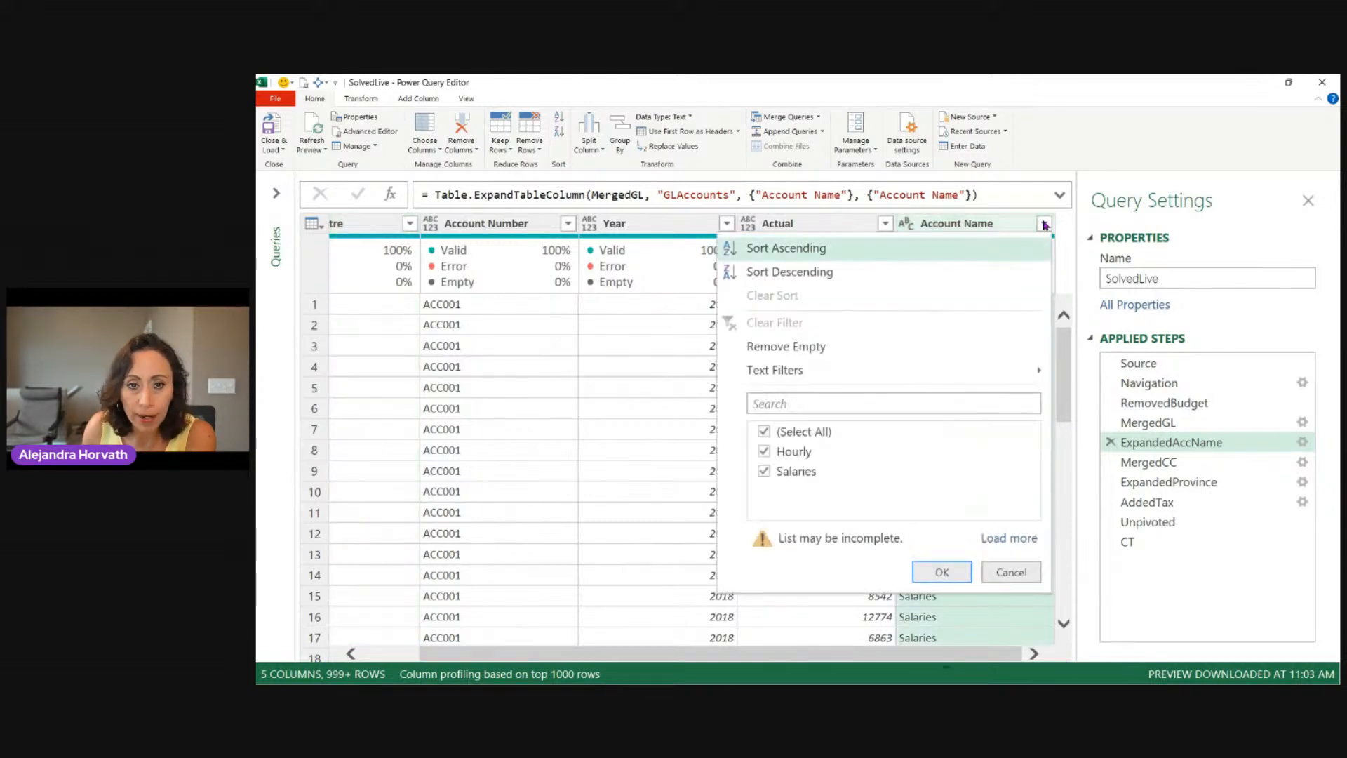
click(1025, 542)
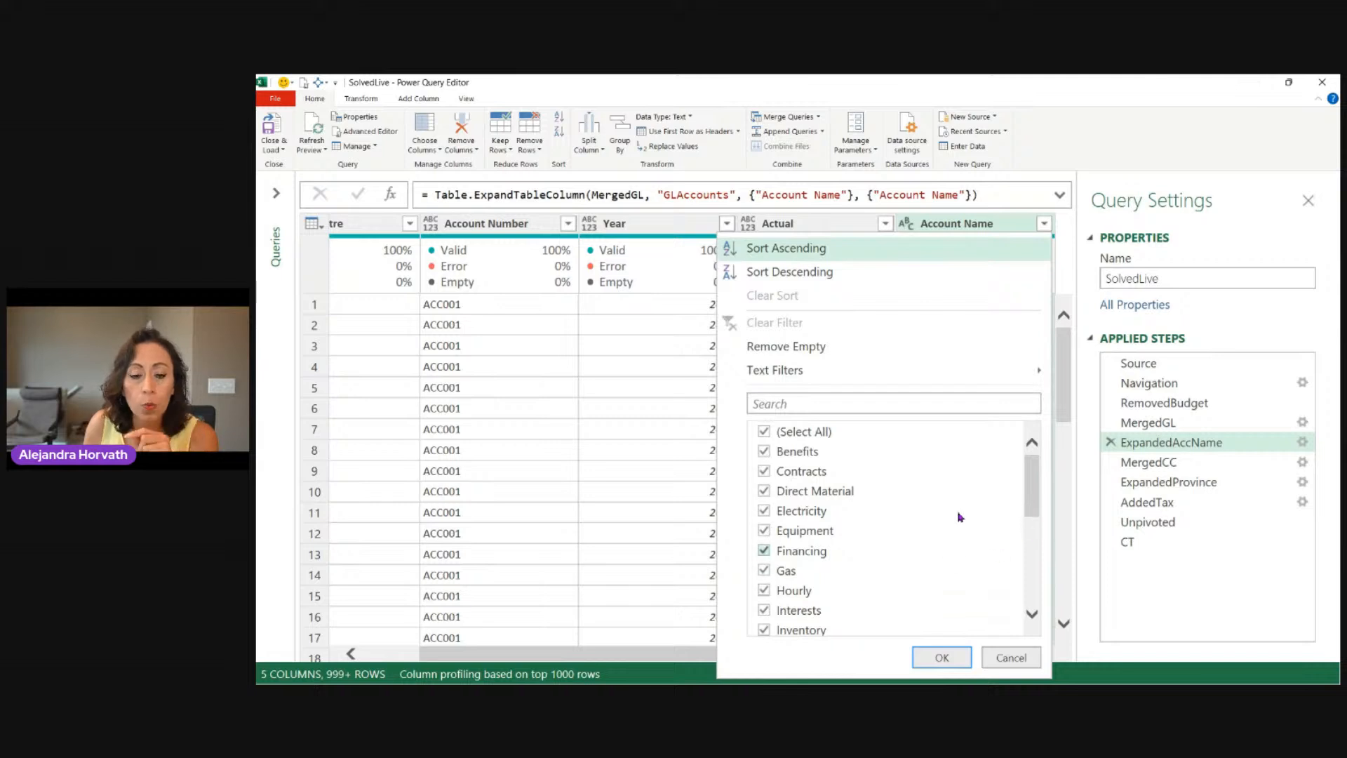
scroll(841, 449, down, 2)
scroll(842, 449, down, 3)
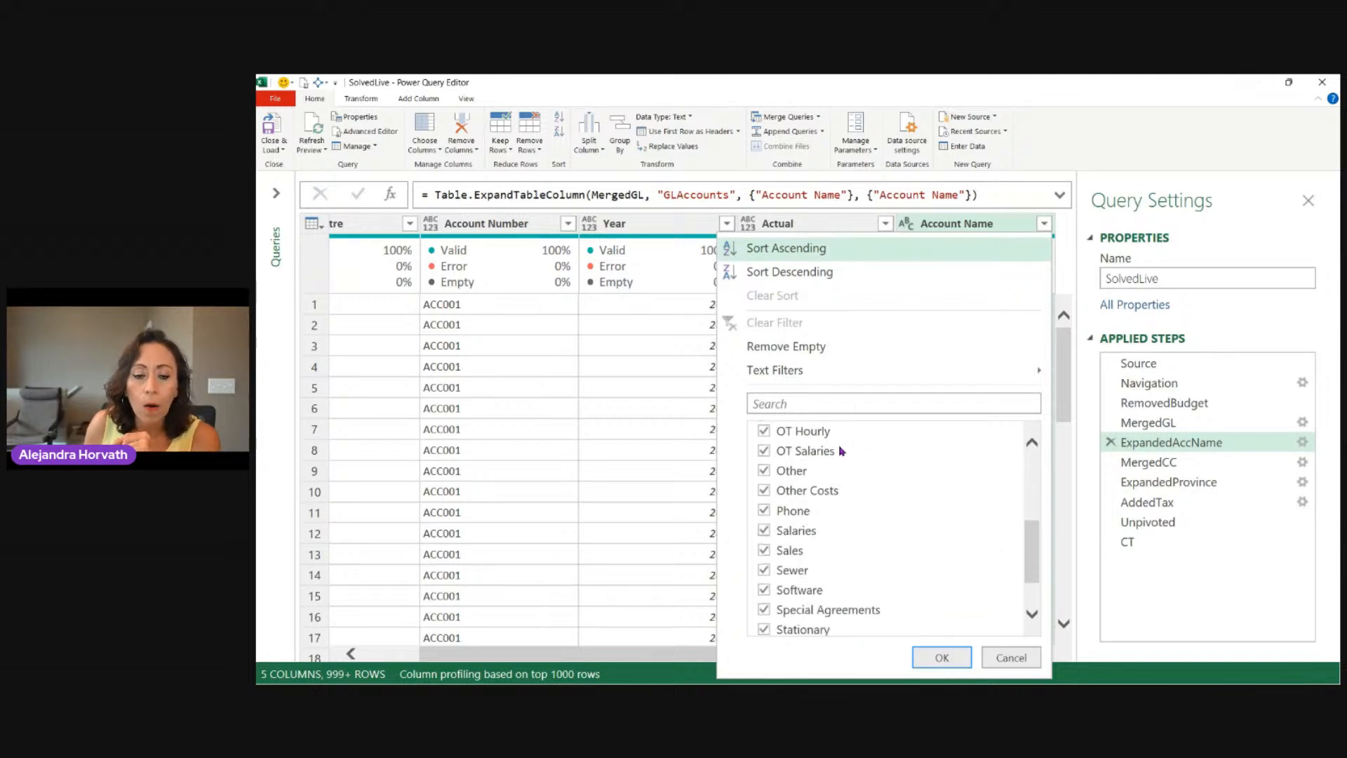
scroll(839, 461, up, 5)
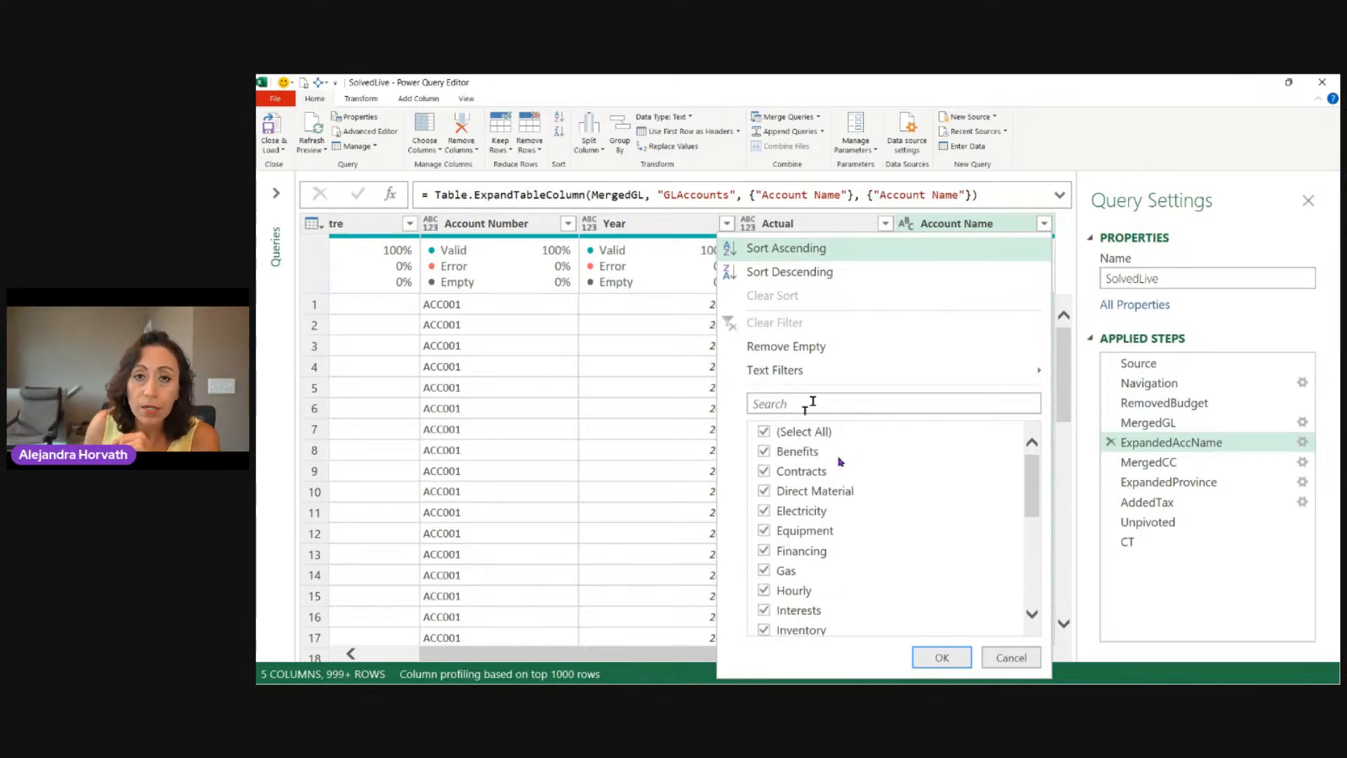
Filter the Account Name column to keep only Sales, inserting the filter after the ExpandedAccName step
click(791, 406)
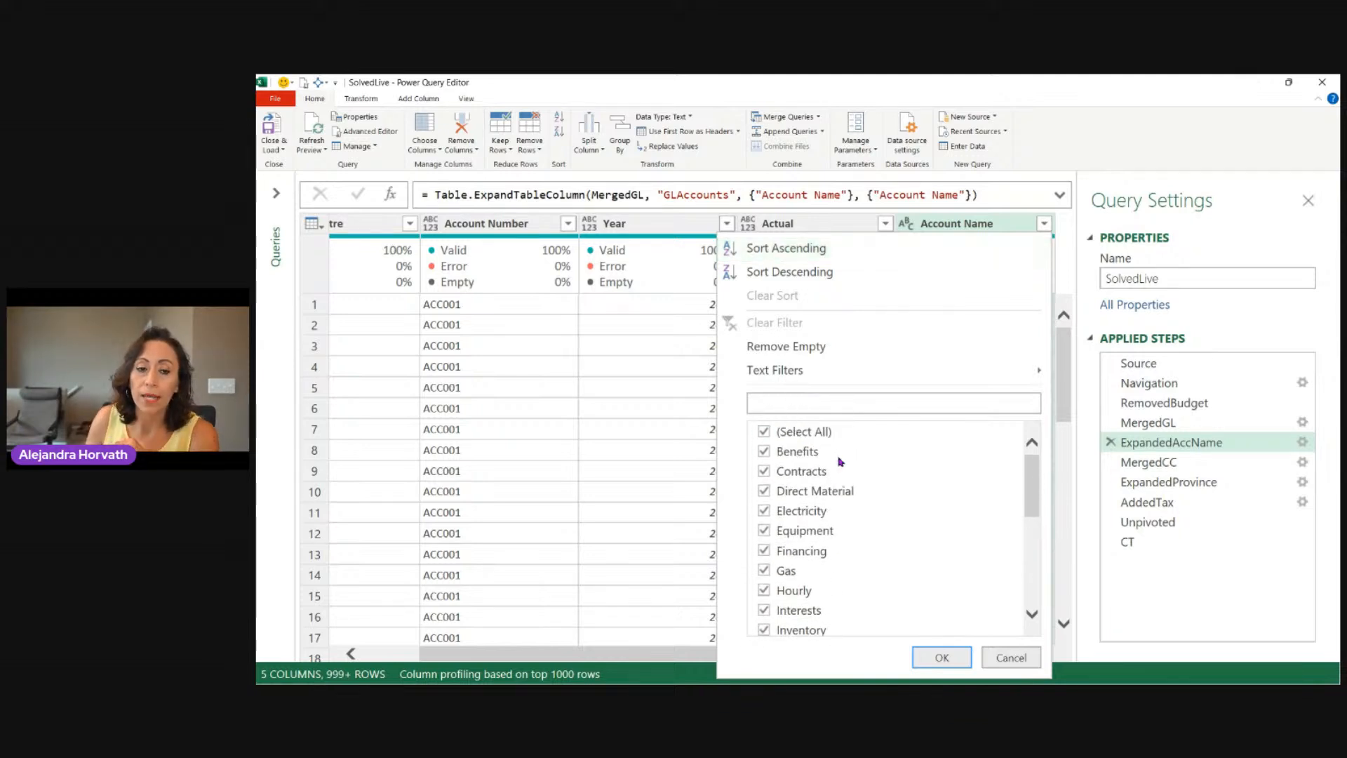
click(766, 431)
scroll(793, 472, down, 3)
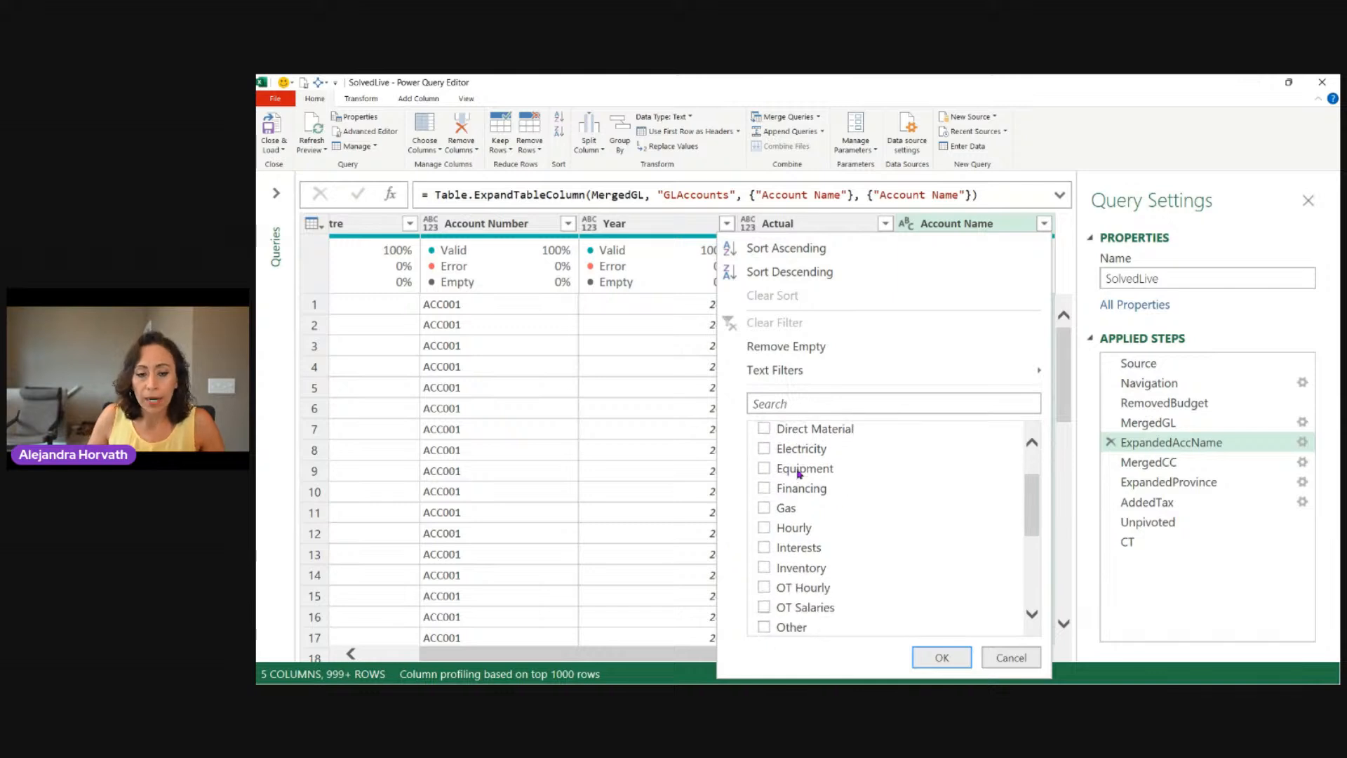
scroll(796, 471, down, 2)
scroll(797, 472, up, 3)
click(814, 401)
text(sale)
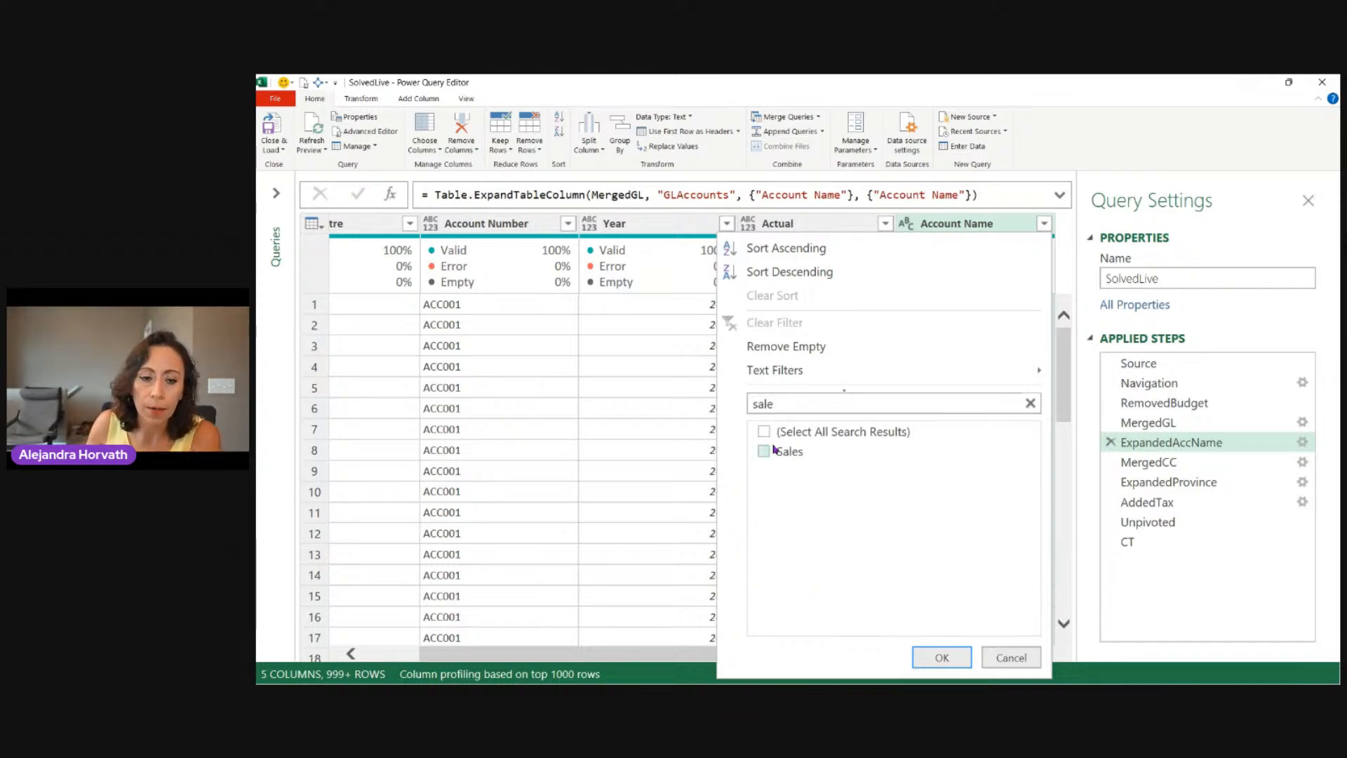
click(763, 451)
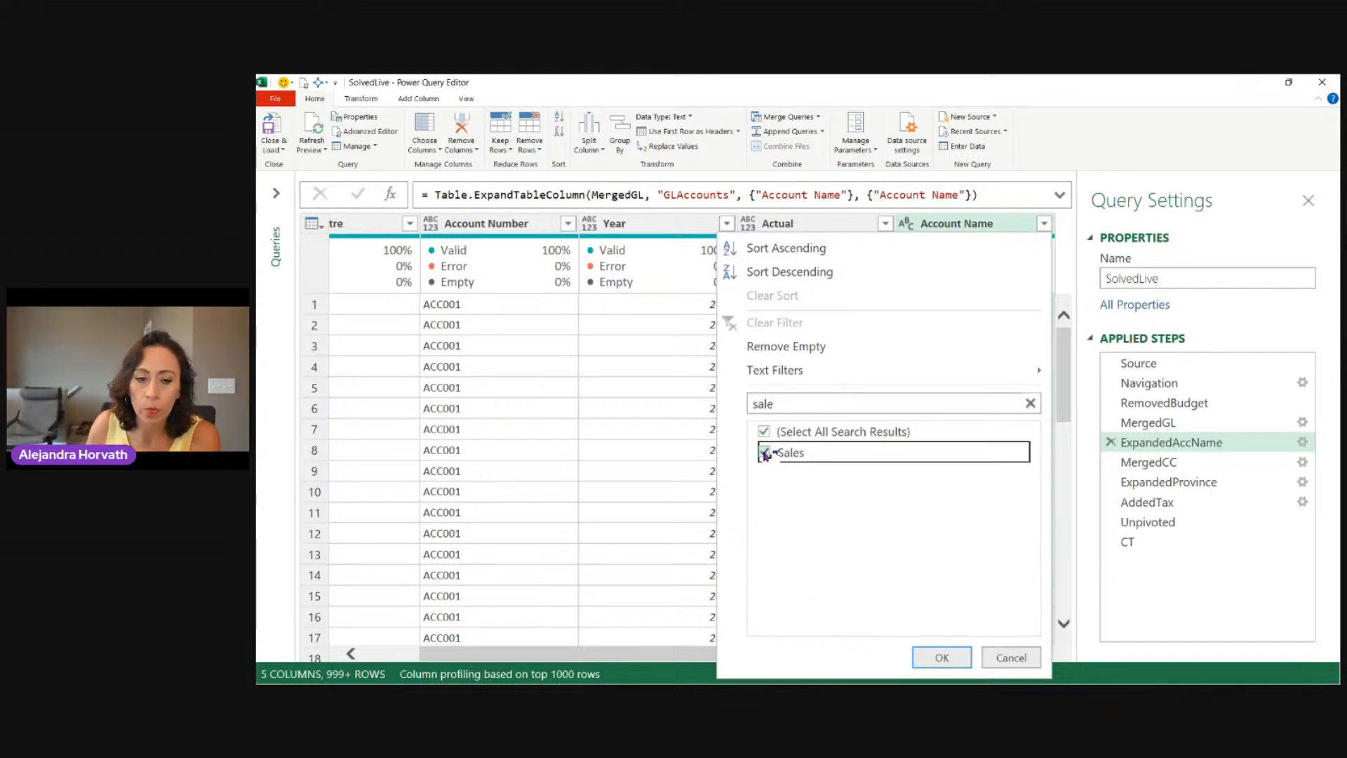
click(930, 663)
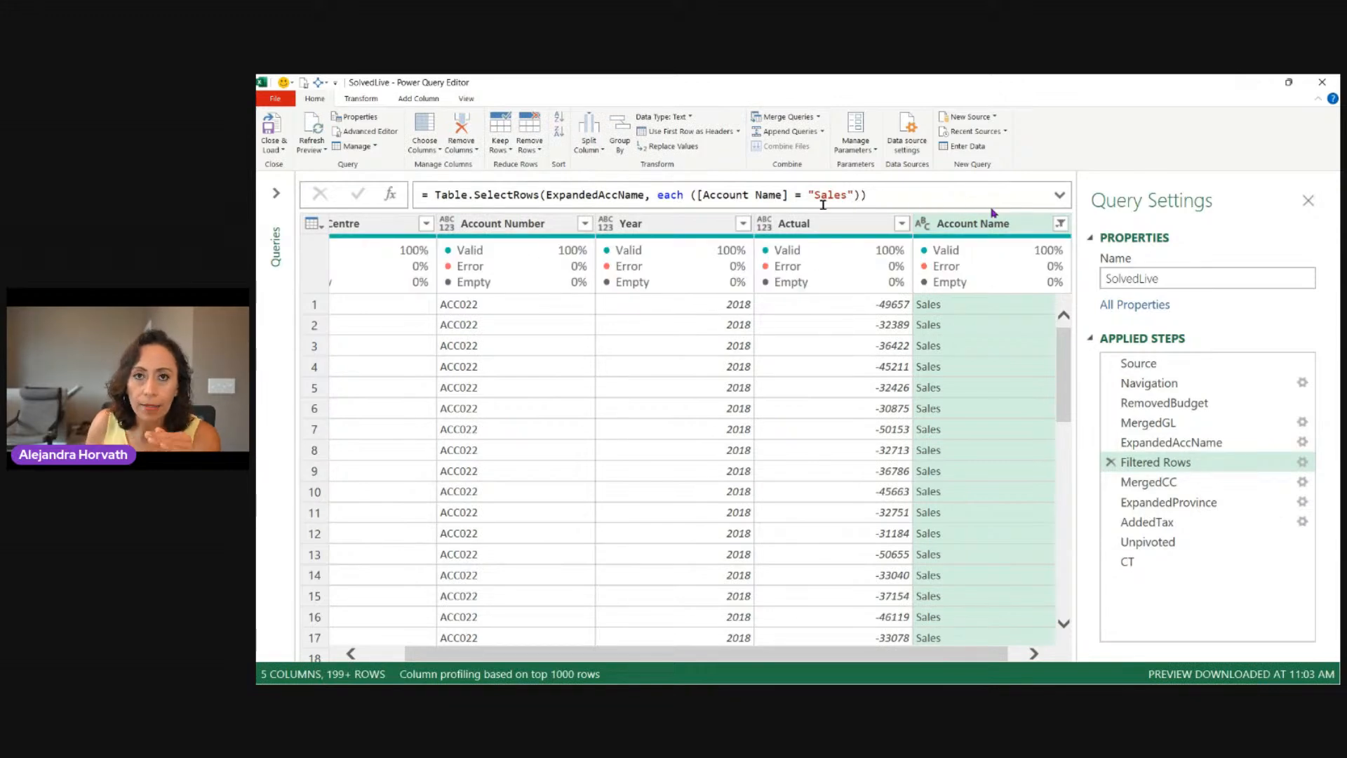
Rename the new filter step in the applied steps as FilteredSales
click(1193, 462)
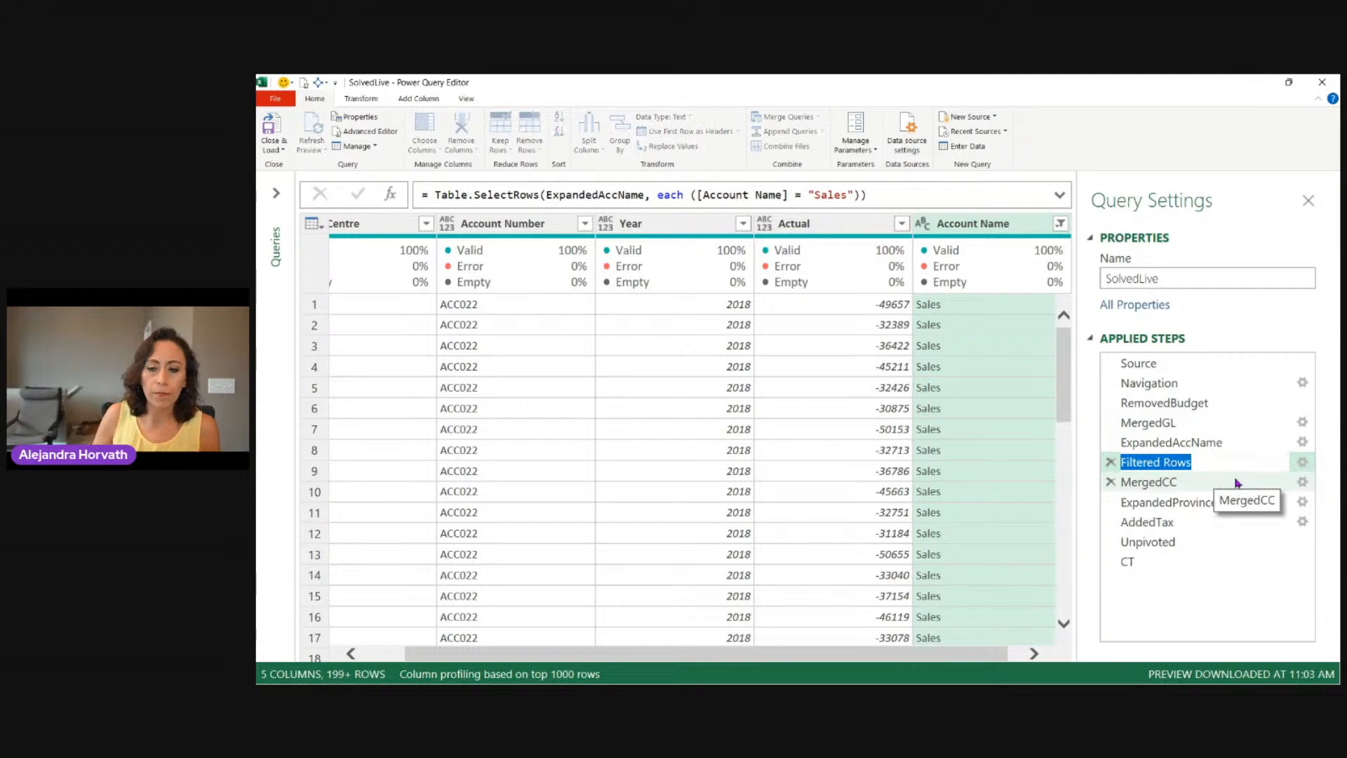
key(End)
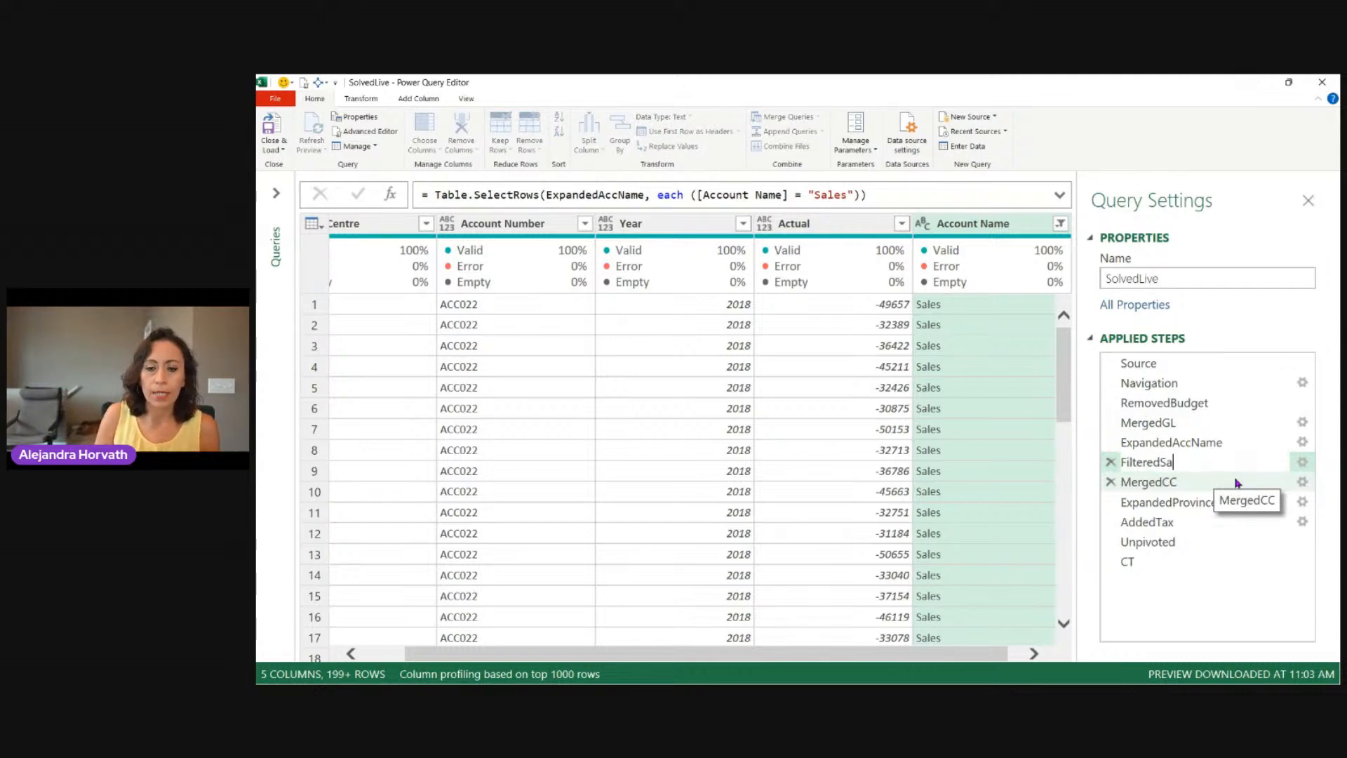
text(Sales)
key(Return)
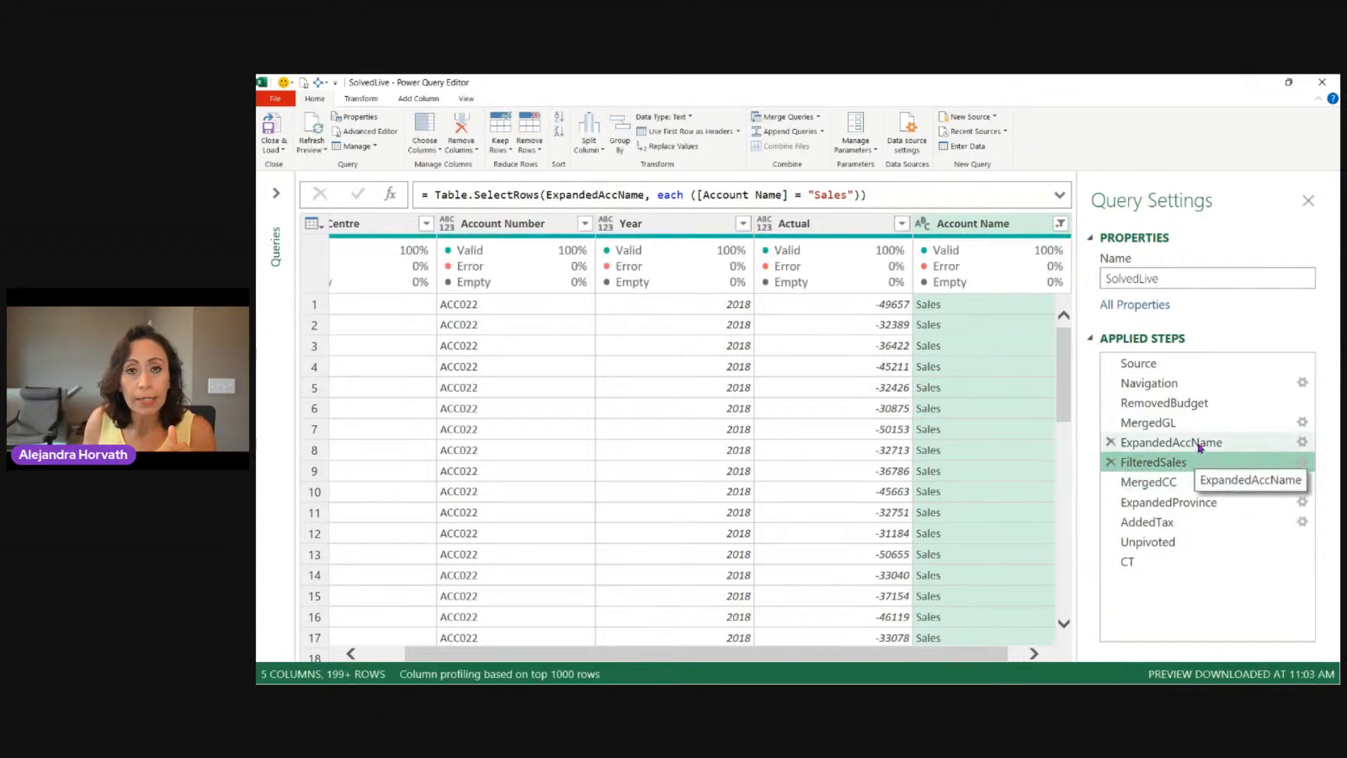
Compare the data previews from ExpandedAccName through FilteredSales and MergedCC to ExpandedProvince
click(1198, 443)
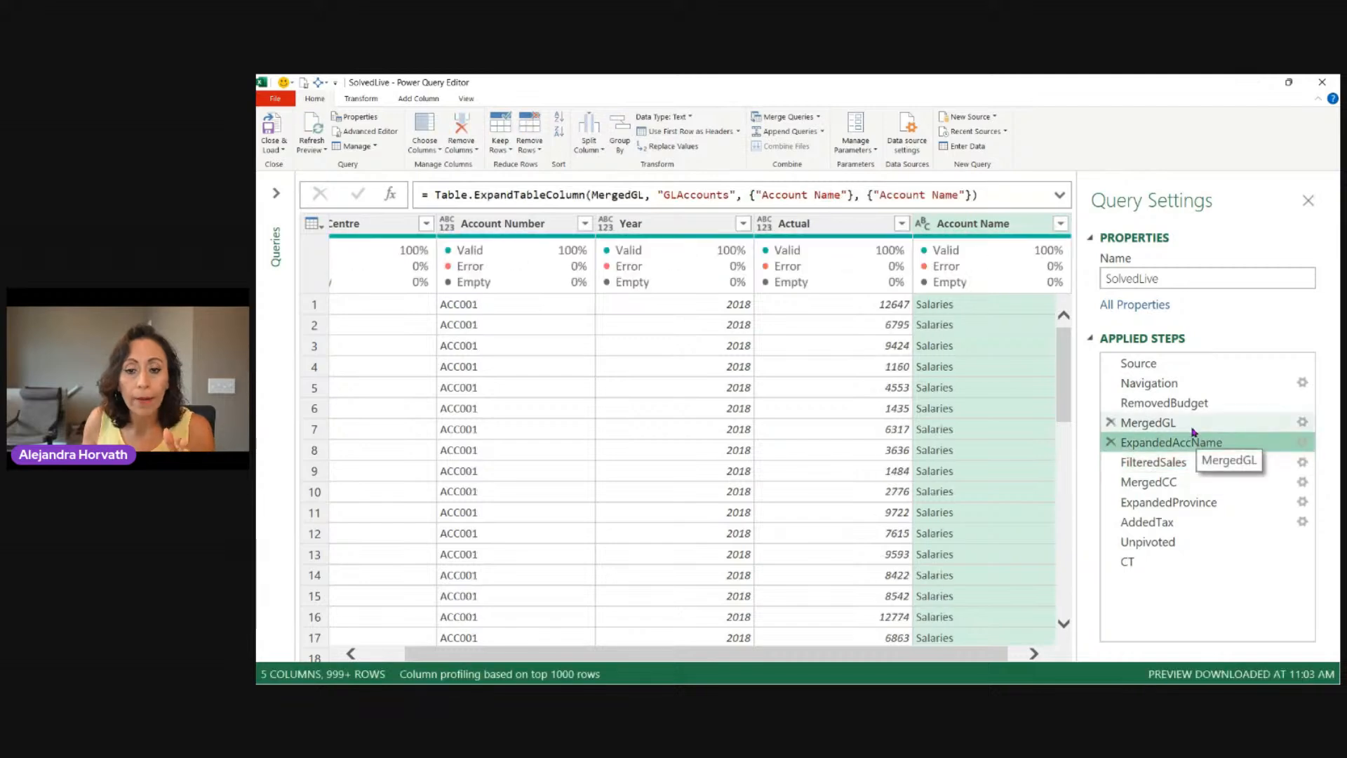
drag(1002, 655, 1038, 651)
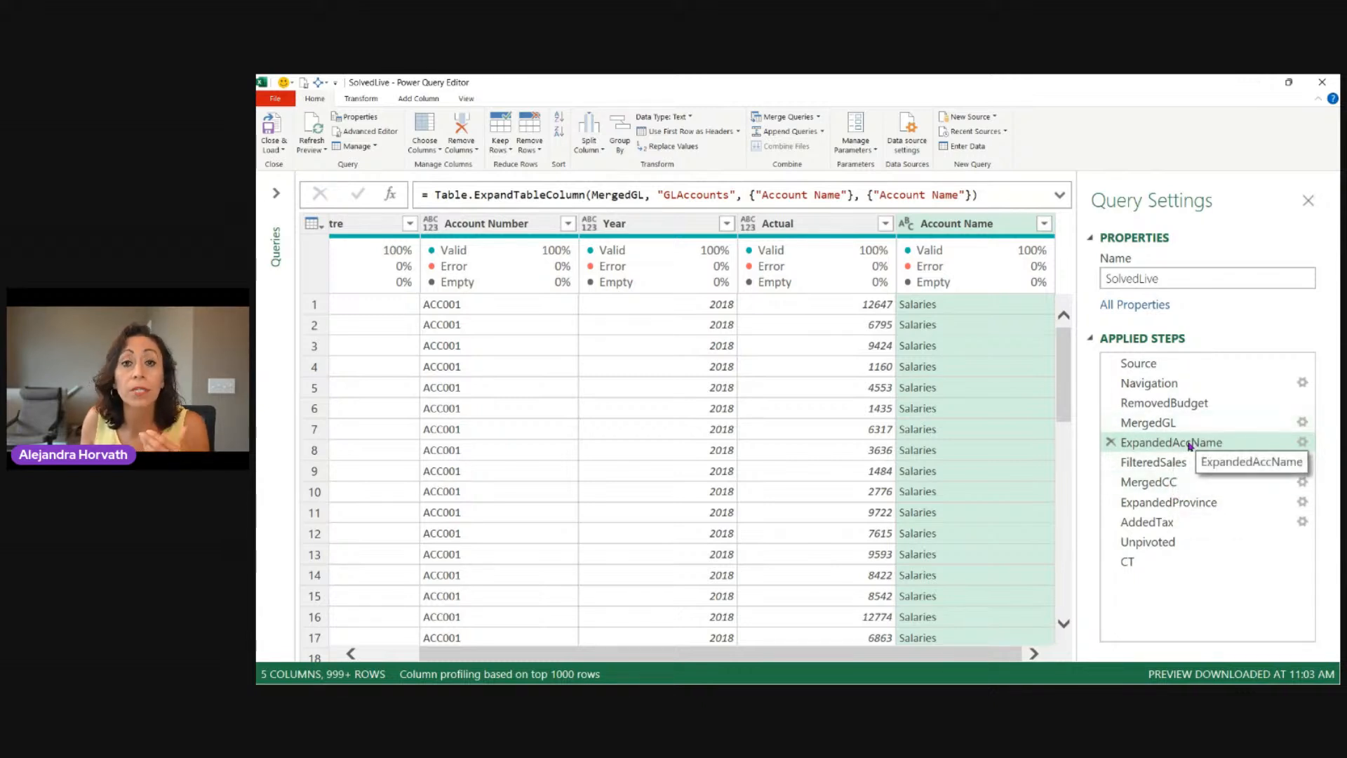
click(1157, 462)
click(1167, 481)
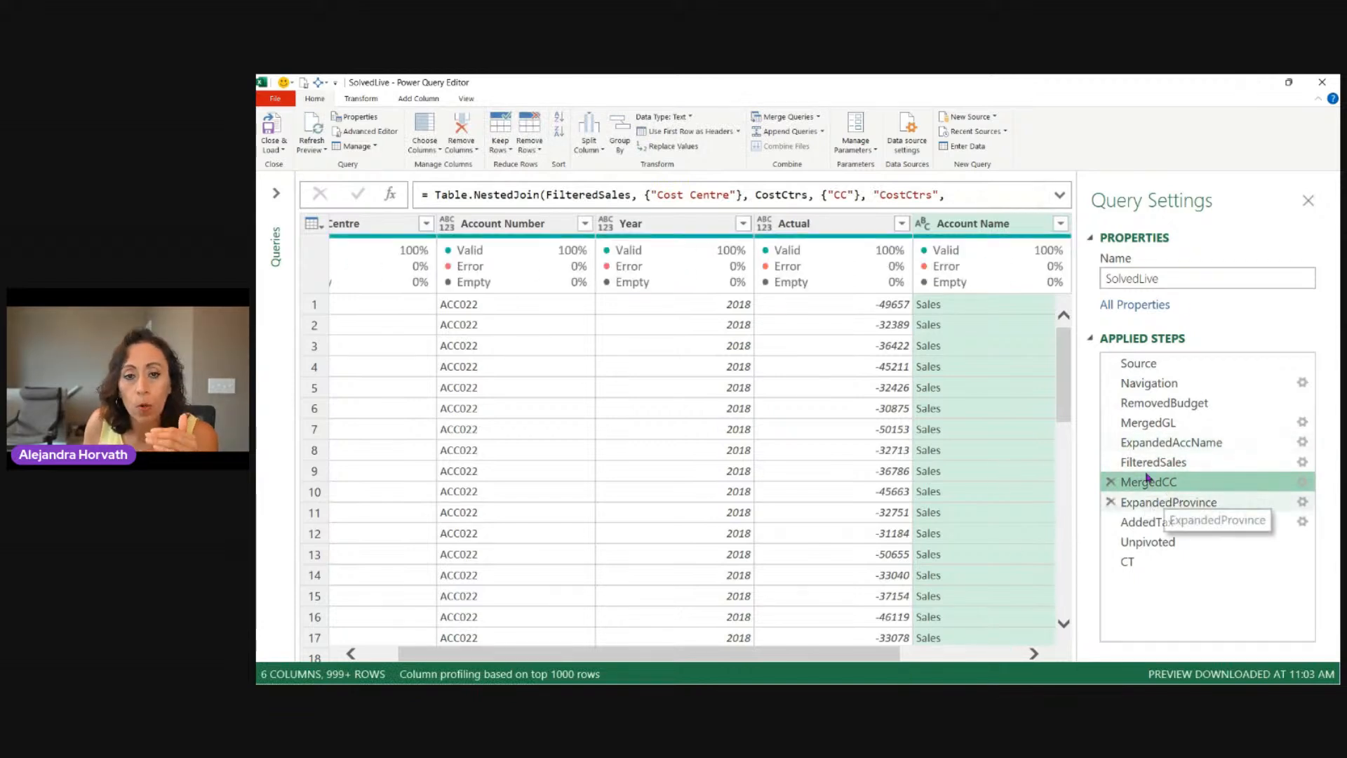
click(1185, 502)
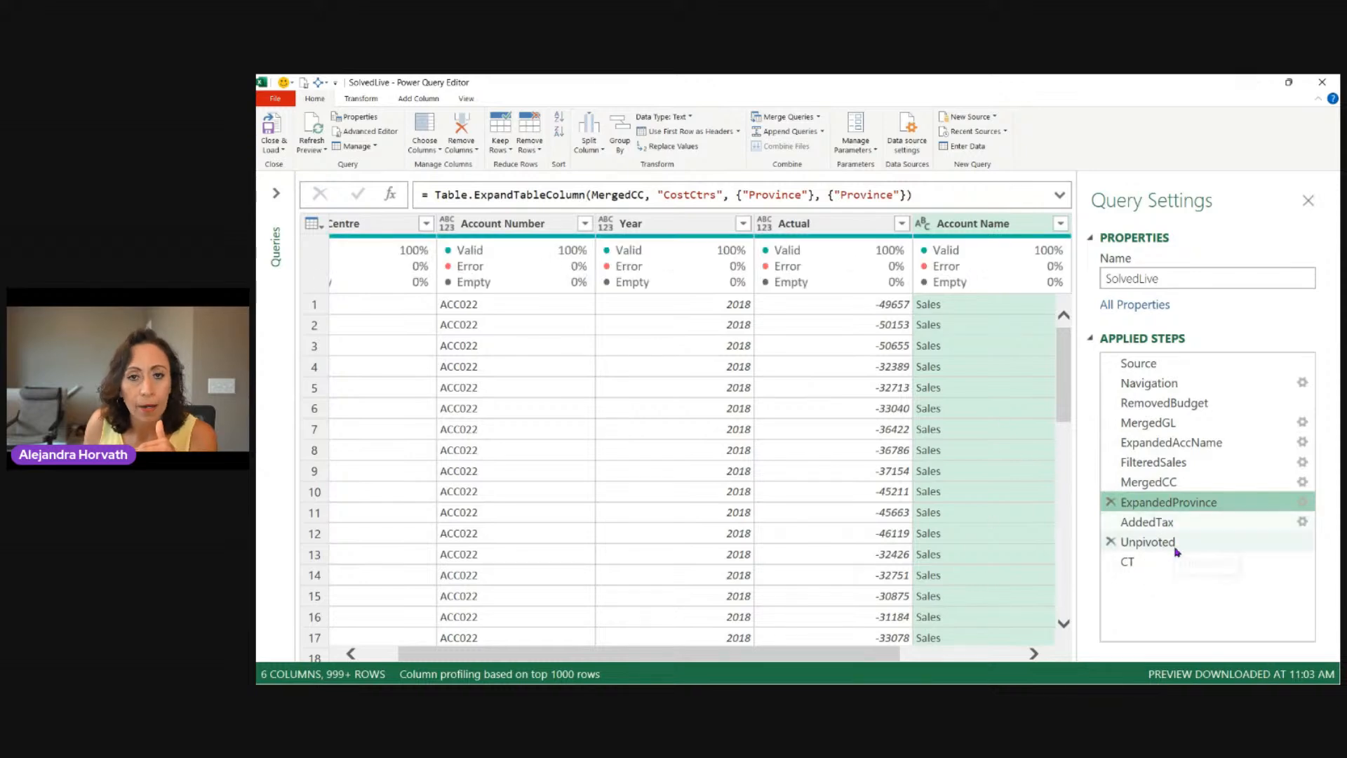
Load the updated SolvedLive query into the workbook and compare the lower pivot table's sales figures with the report above
click(272, 133)
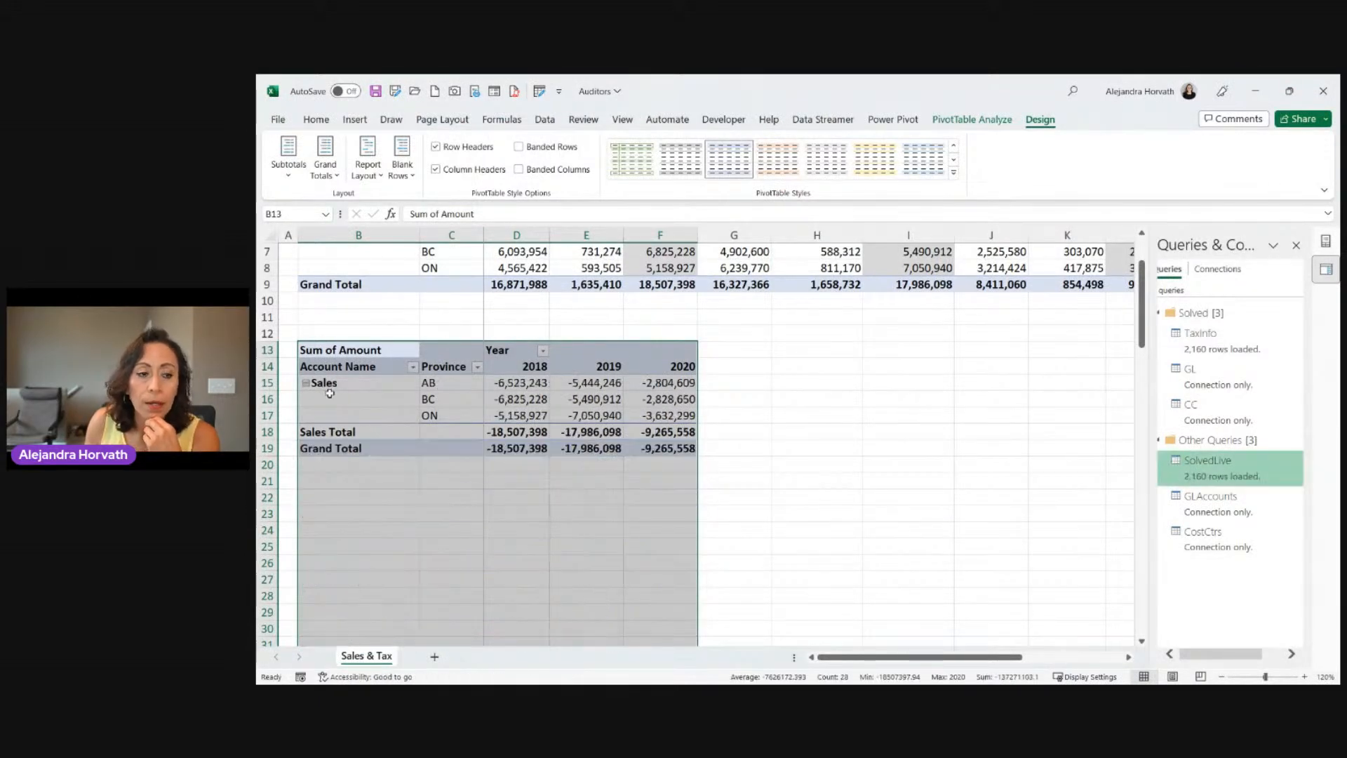
click(336, 380)
click(650, 435)
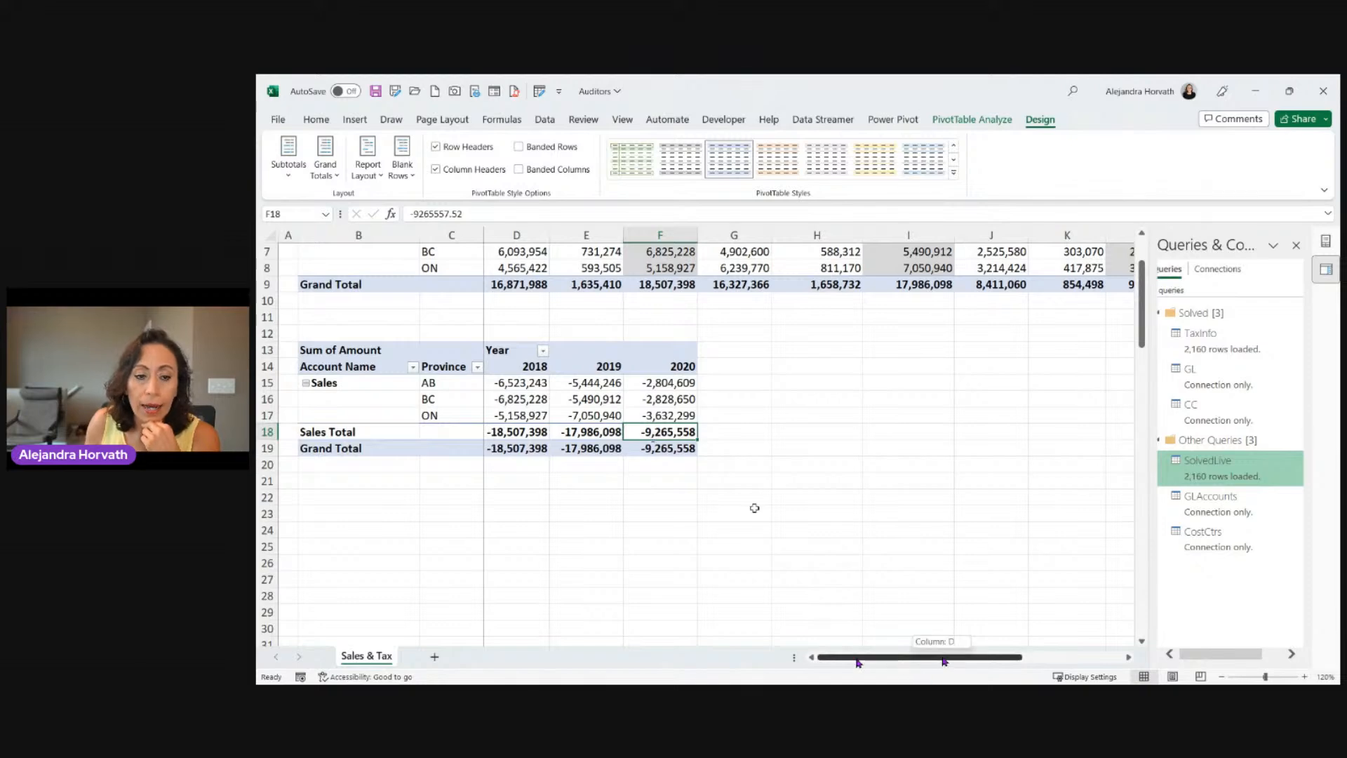
click(535, 382)
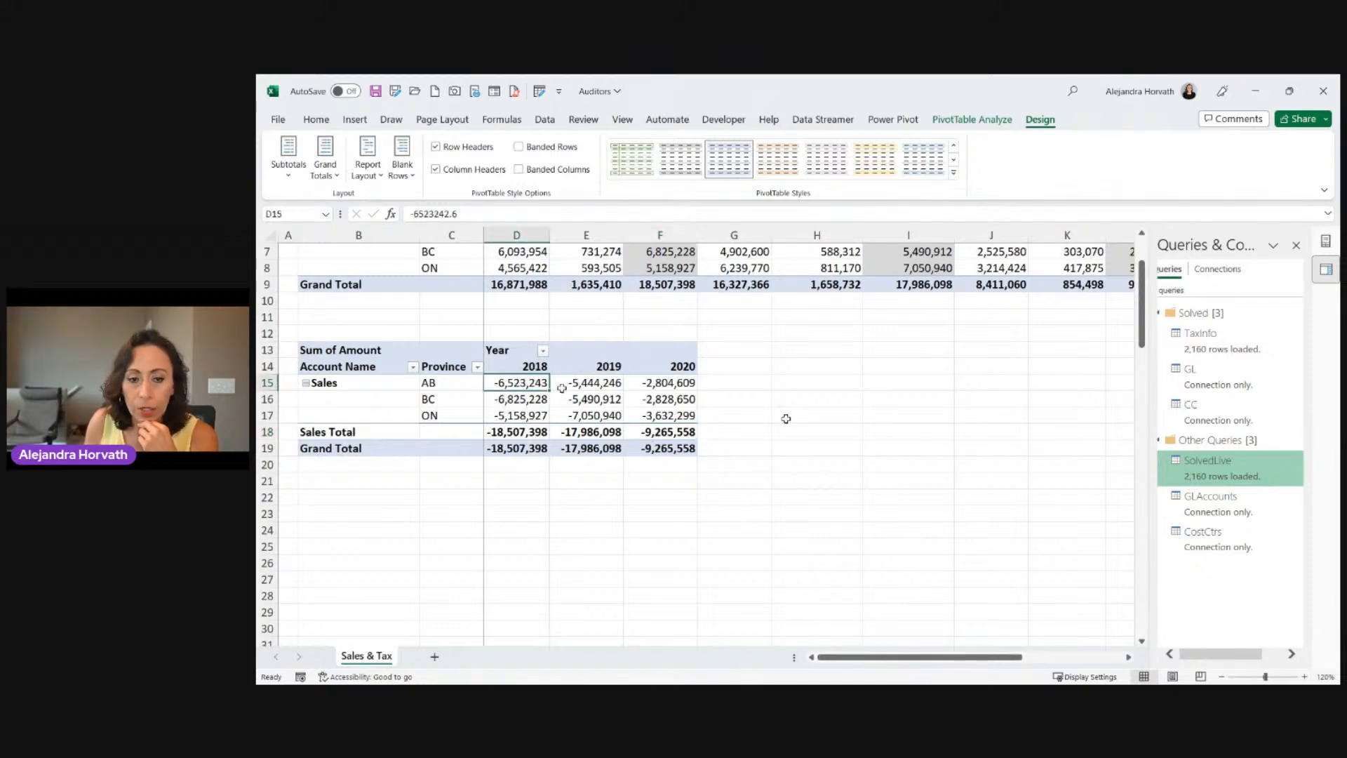
scroll(827, 386, up, 2)
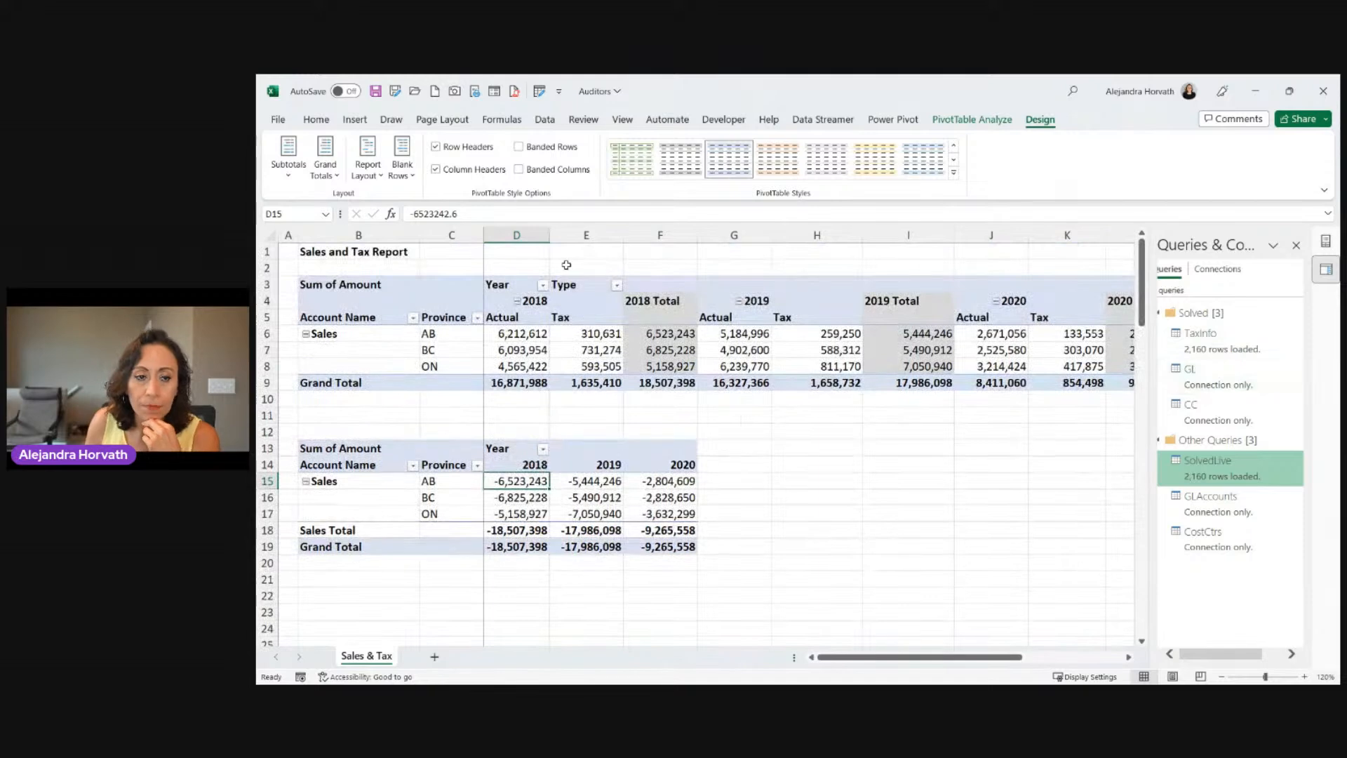
click(592, 322)
click(603, 513)
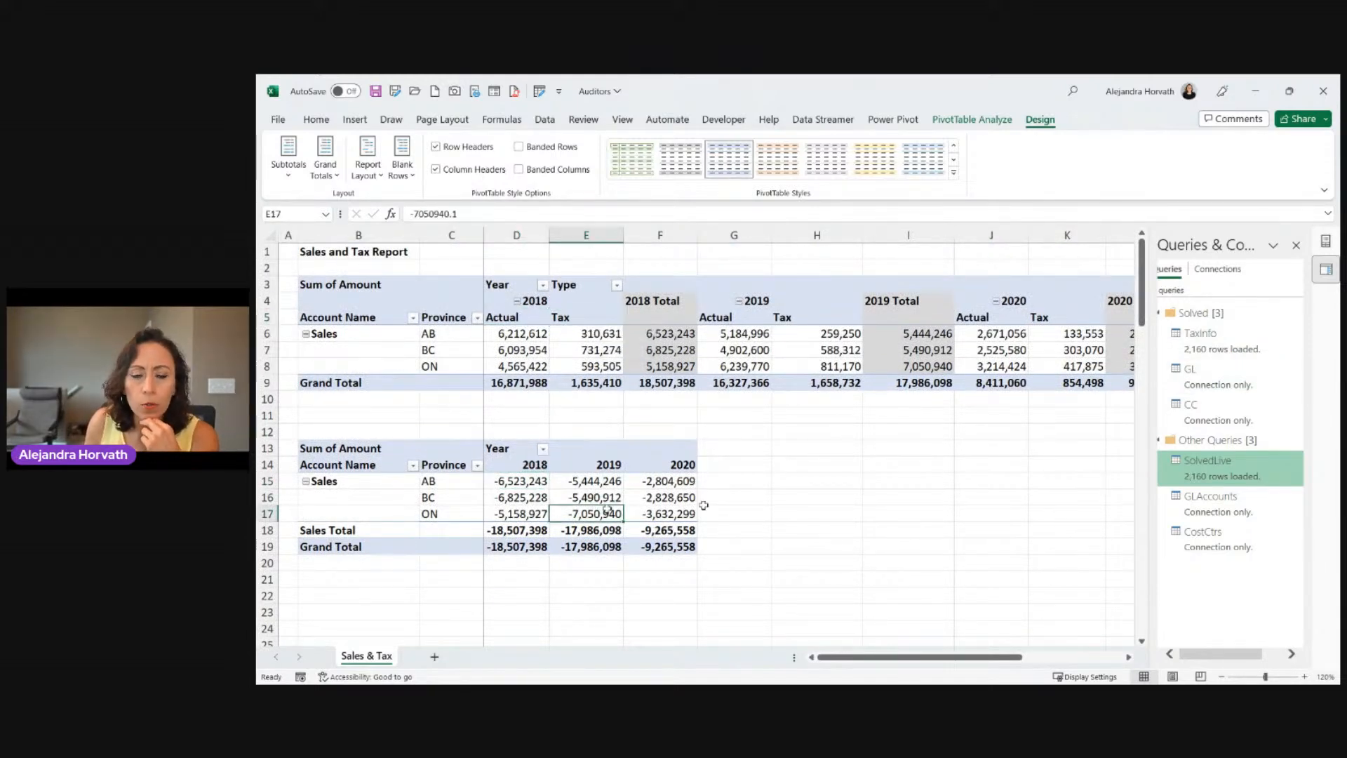
Add the Type field to the lower pivot table's columns beneath Year and check the resulting headings
click(1326, 241)
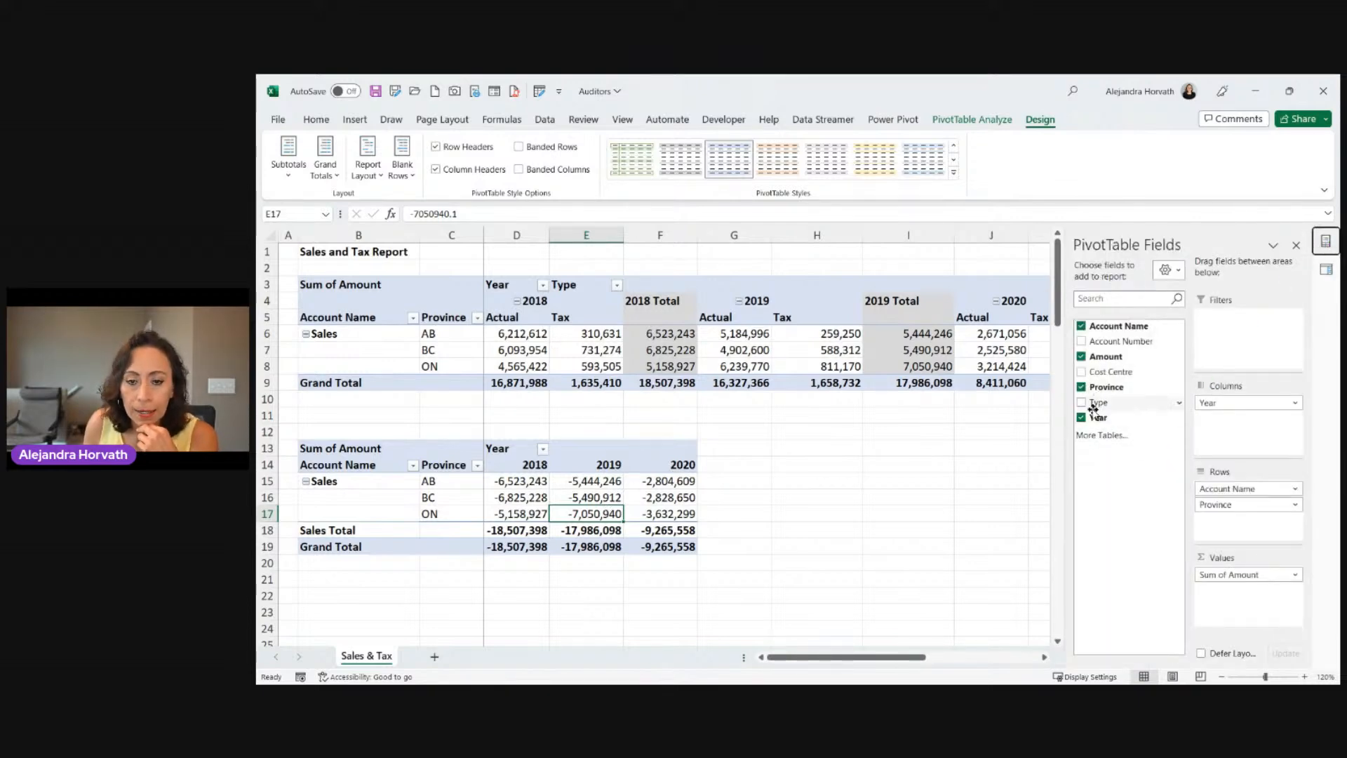
drag(1096, 403, 1254, 438)
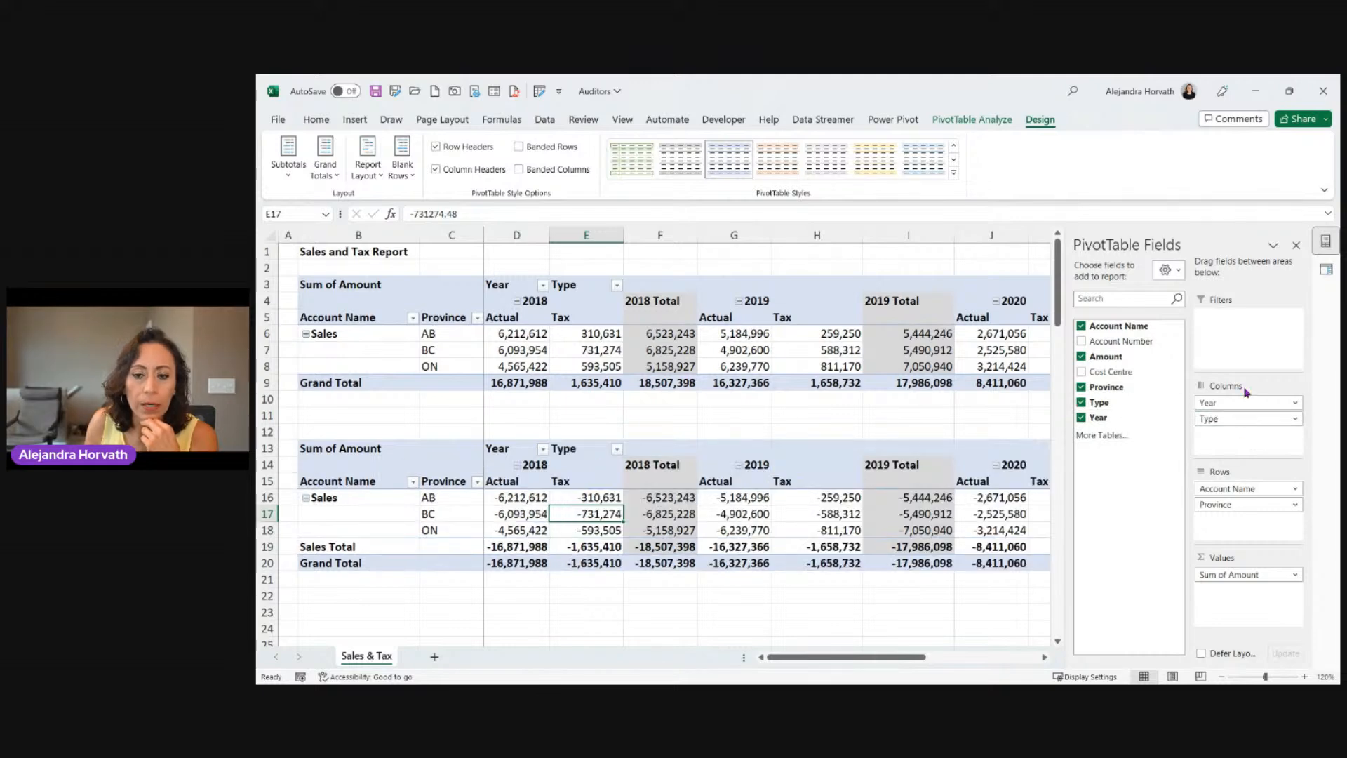
click(512, 484)
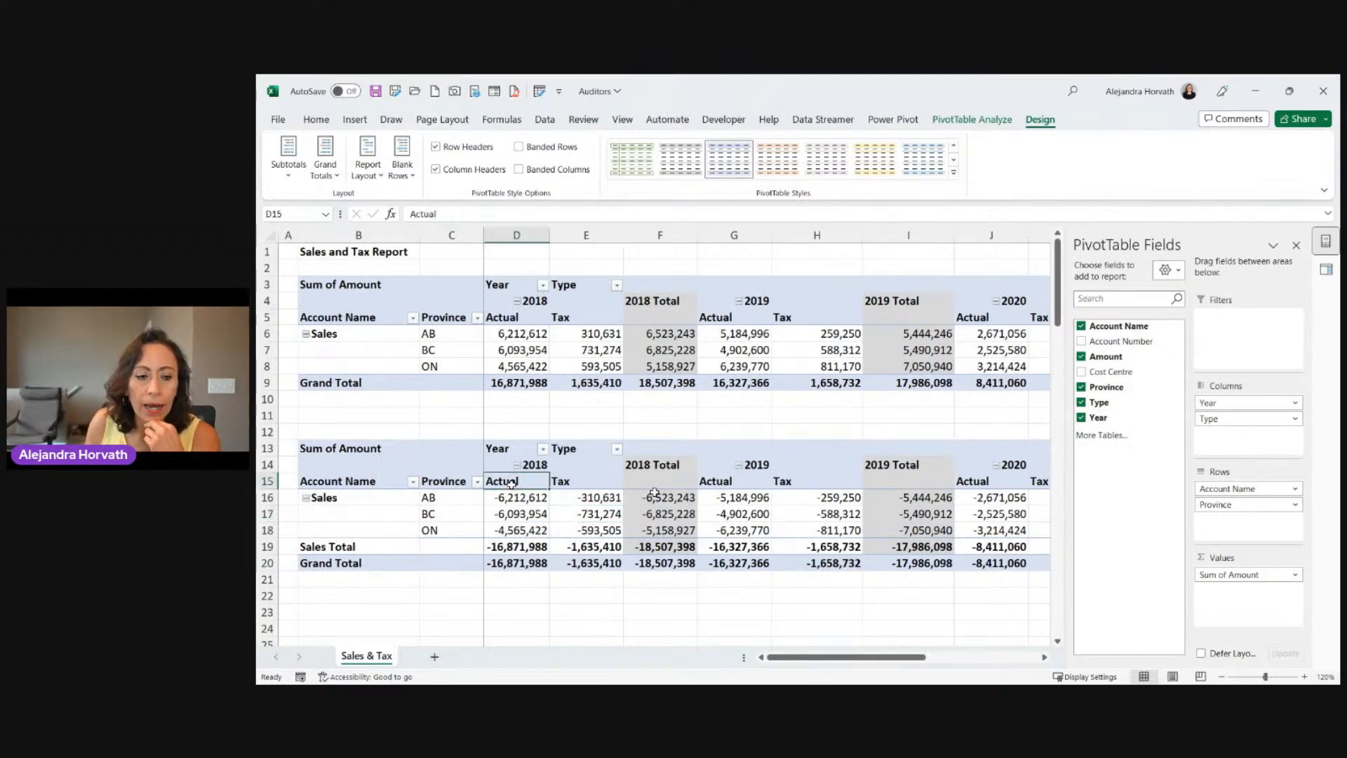
click(583, 481)
click(680, 464)
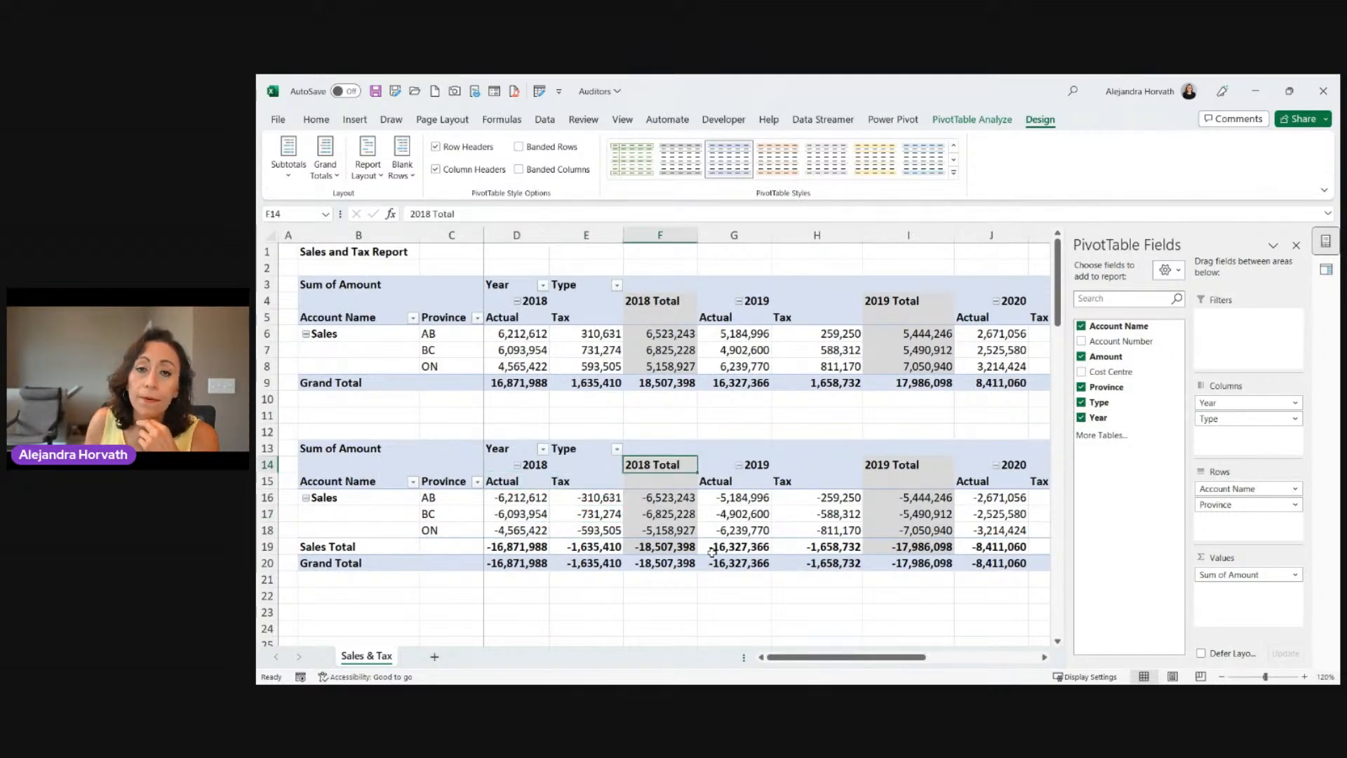
Open the number format of the lower pivot table's Sum of Amount values and switch to the Custom category to examine its format code
click(535, 499)
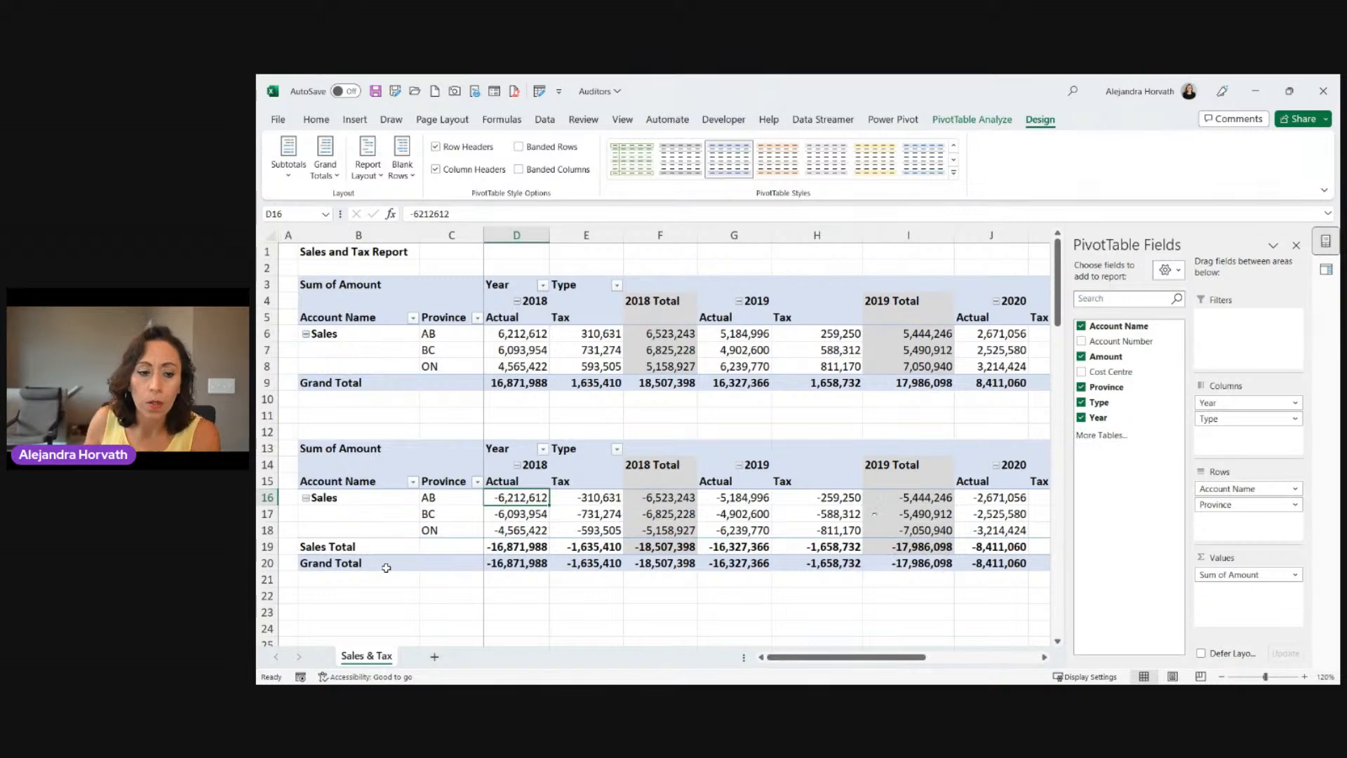
right_click(541, 501)
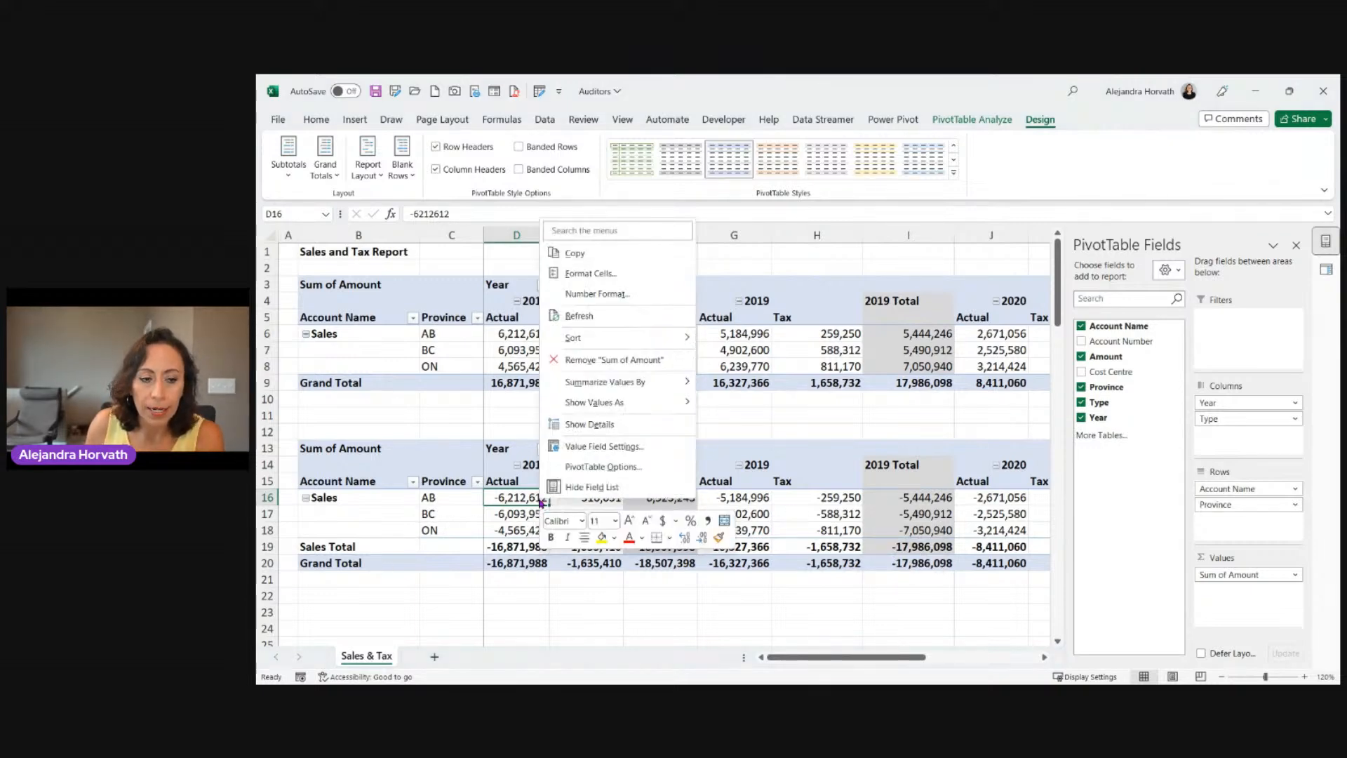
click(611, 297)
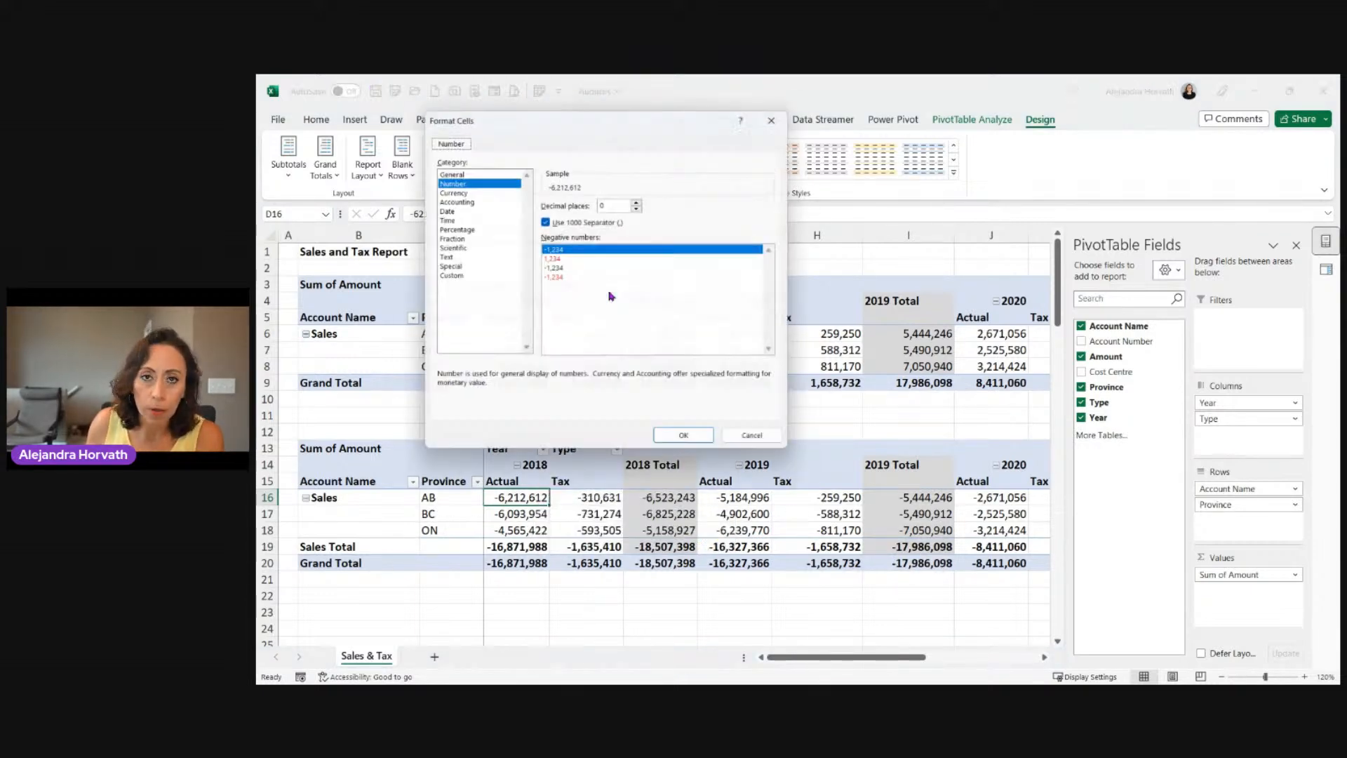
click(467, 277)
drag(593, 215, 530, 217)
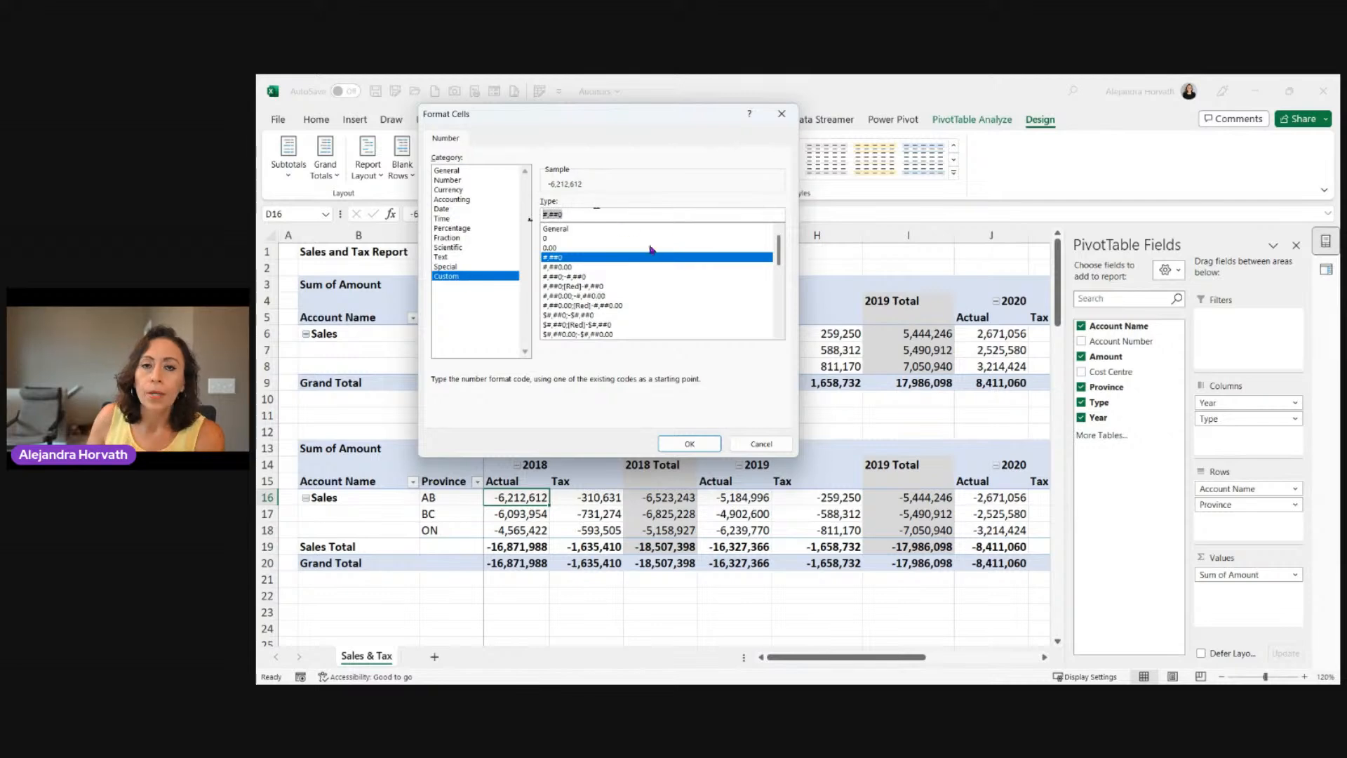
click(684, 211)
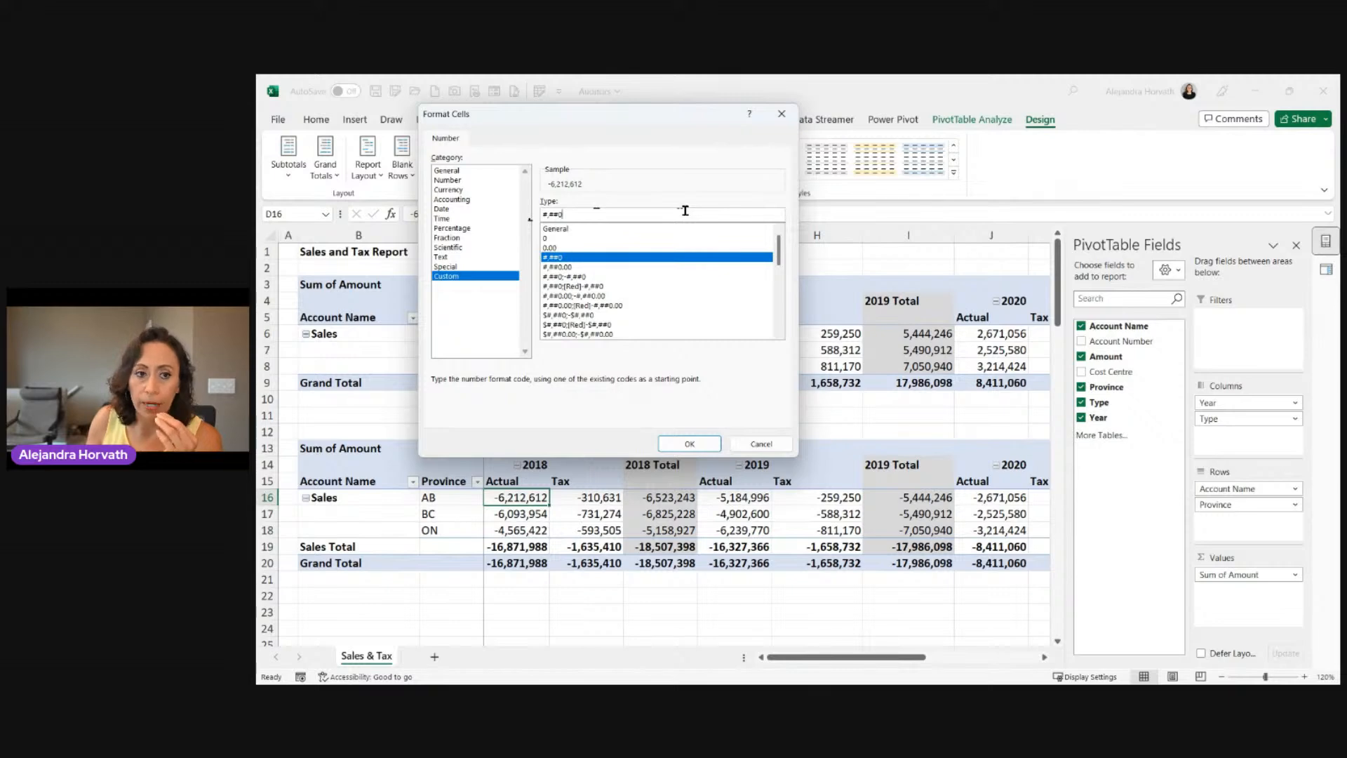
drag(568, 213, 547, 210)
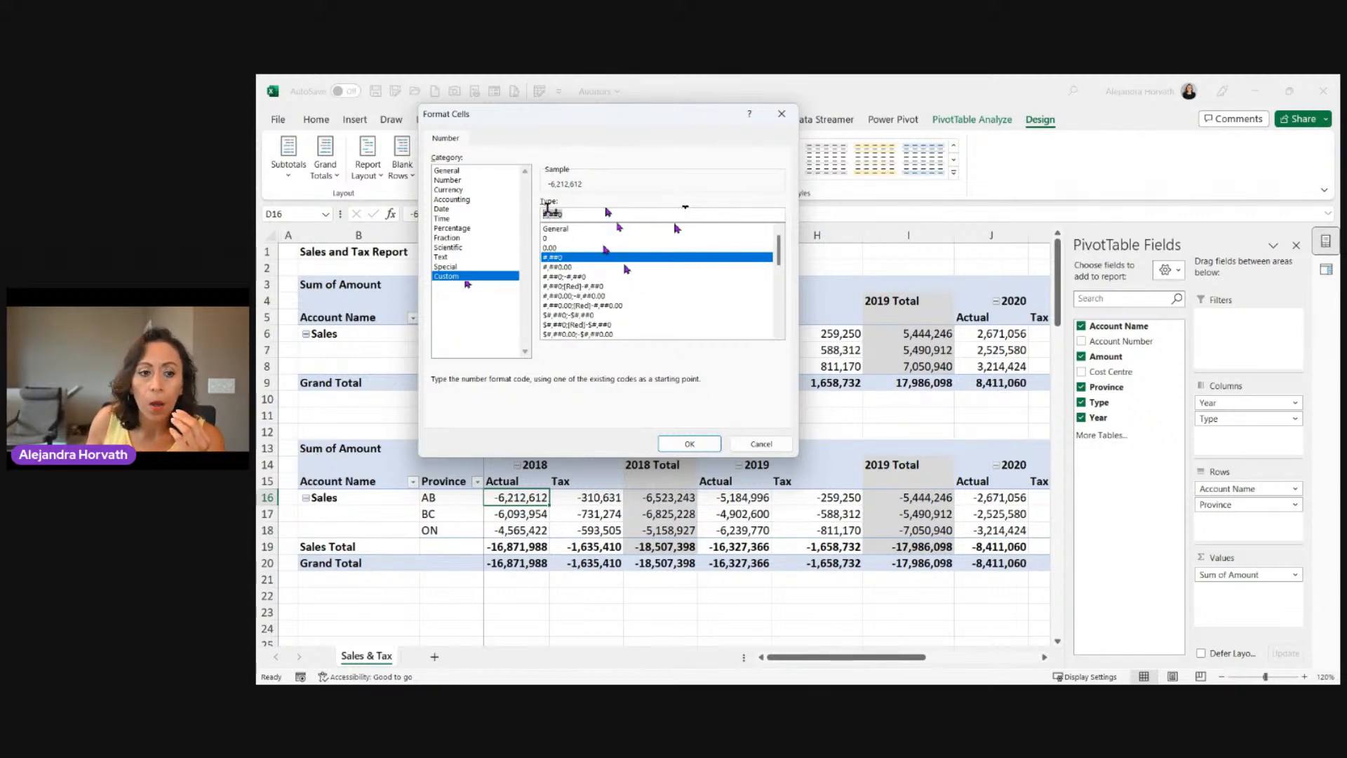
Start from the custom format #,##0;[Red]-#,##0, remove the minus sign and [Red], and apply #,##0;#,##0 to the pivot values
click(608, 285)
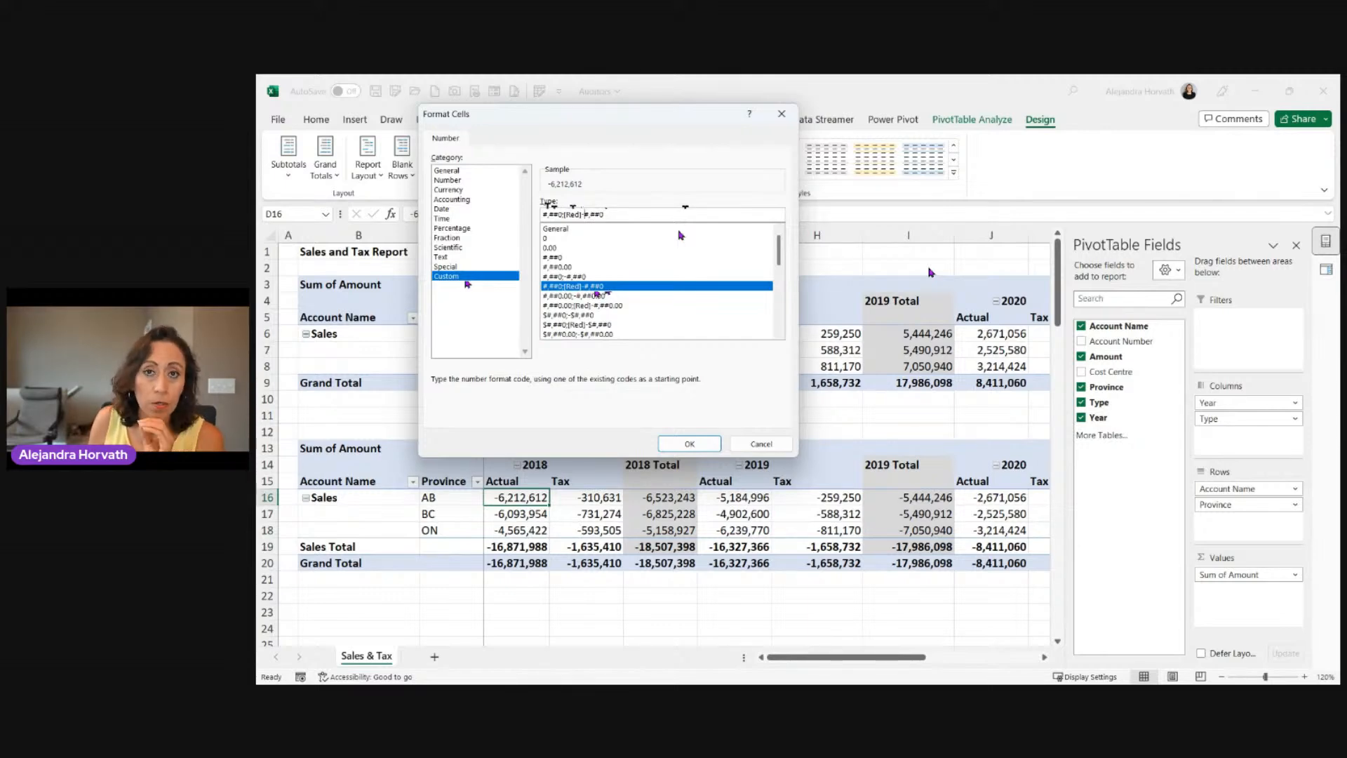
key(BackSpace)
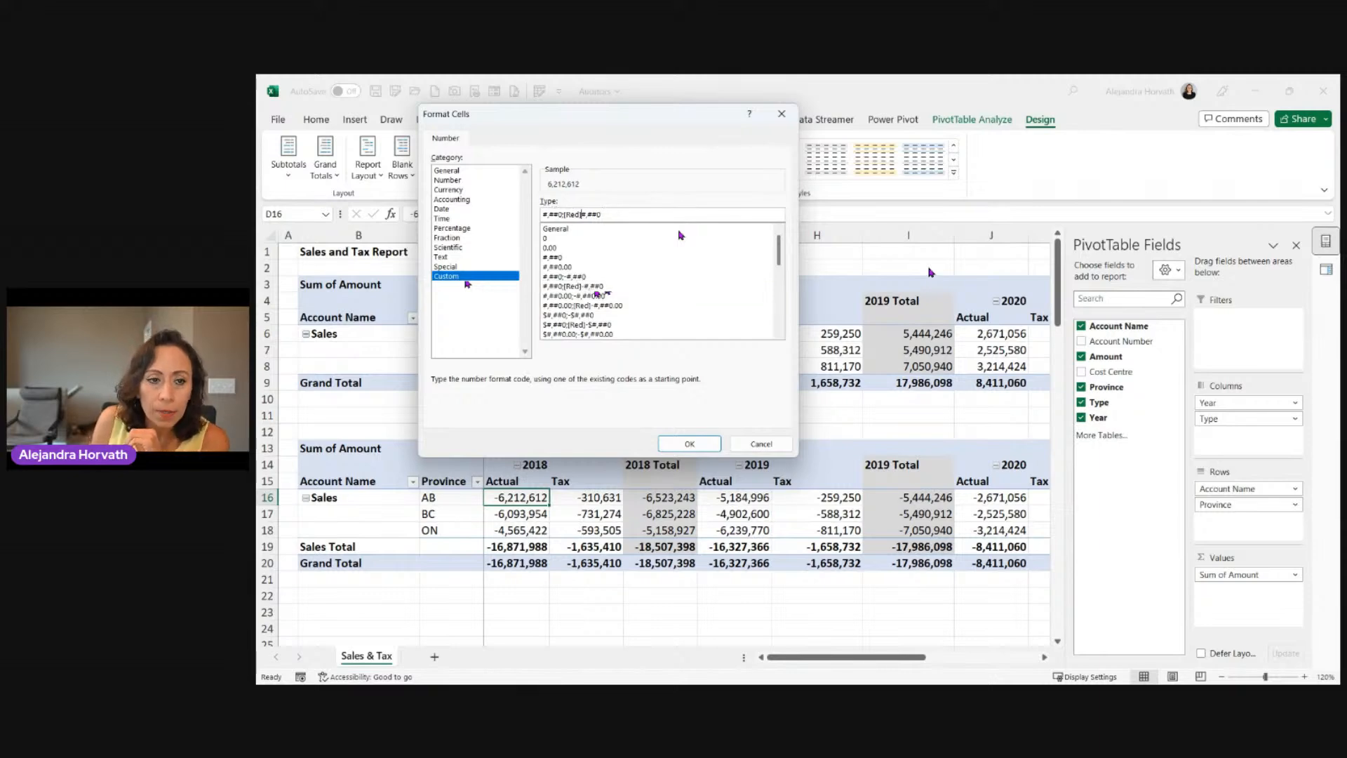
key(BackSpace)
key(BackSpace)
key(BackSpace)
key(BackSpace)
key(BackSpace)
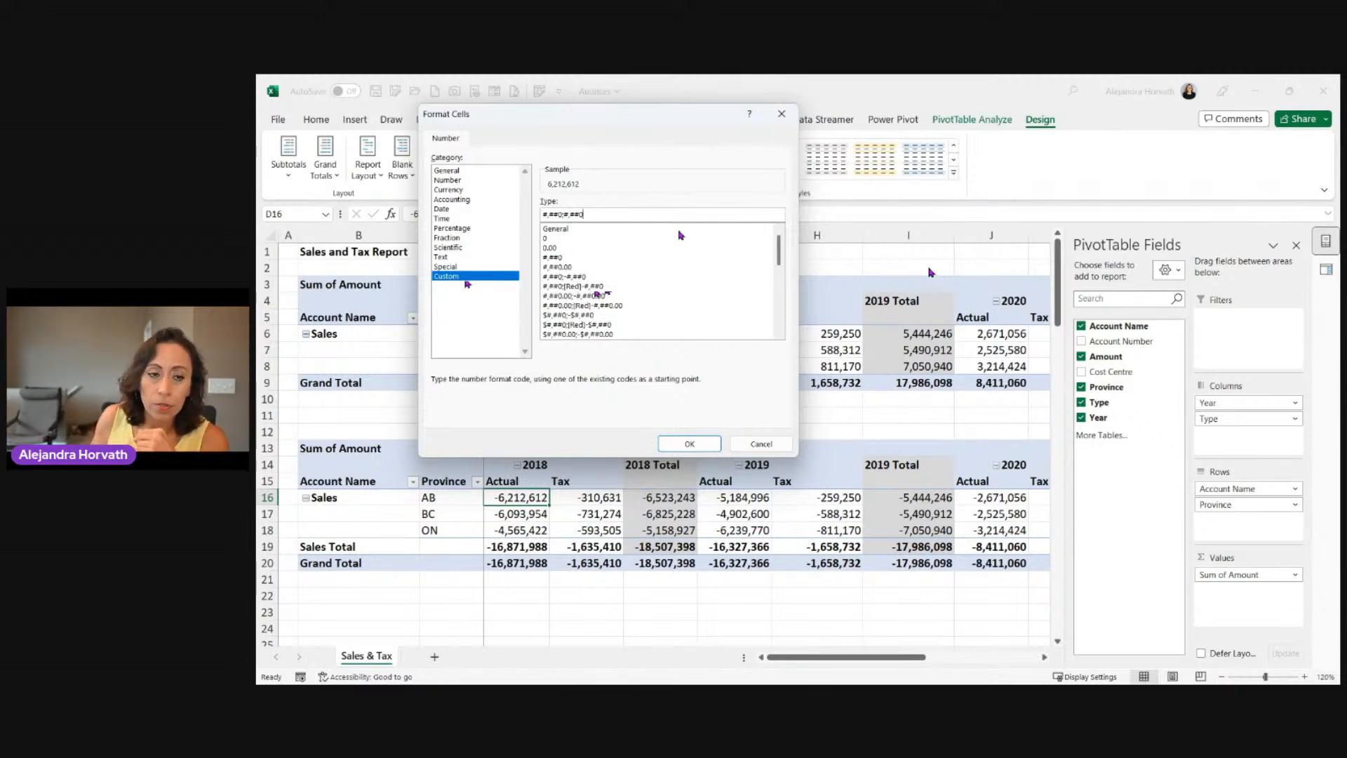
click(690, 444)
Compare the reformatted lower pivot table with the report above, checking the 2018 Actual, Tax and total columns
scroll(652, 526, down, 3)
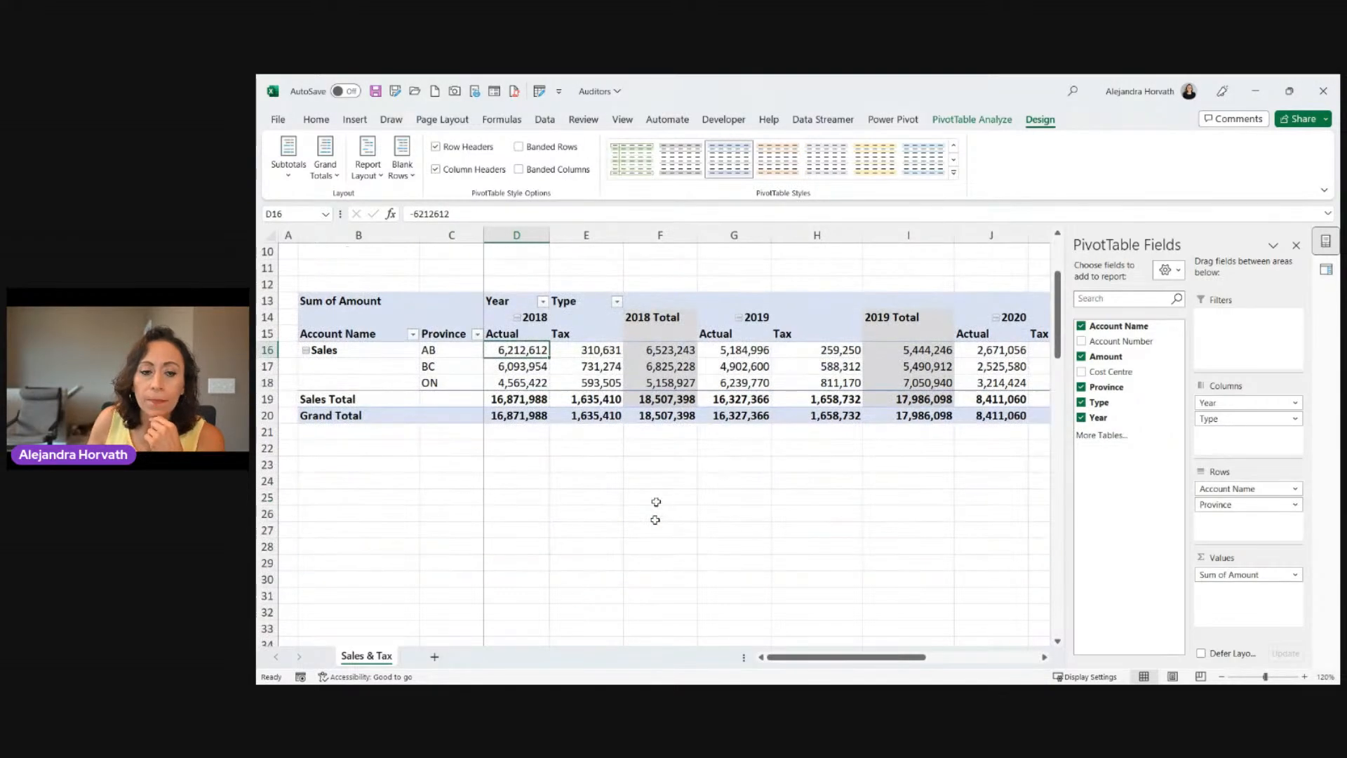
scroll(649, 463, up, 2)
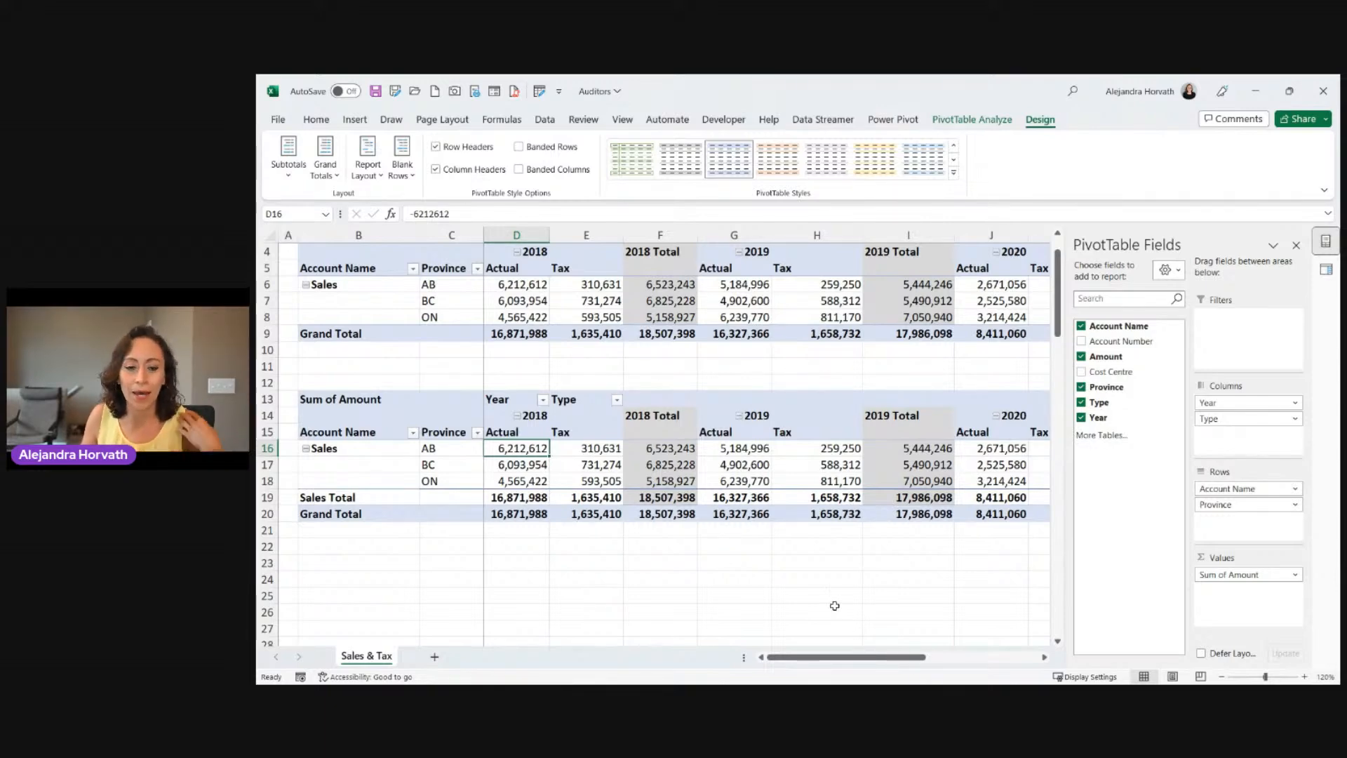
scroll(834, 606, up, 1)
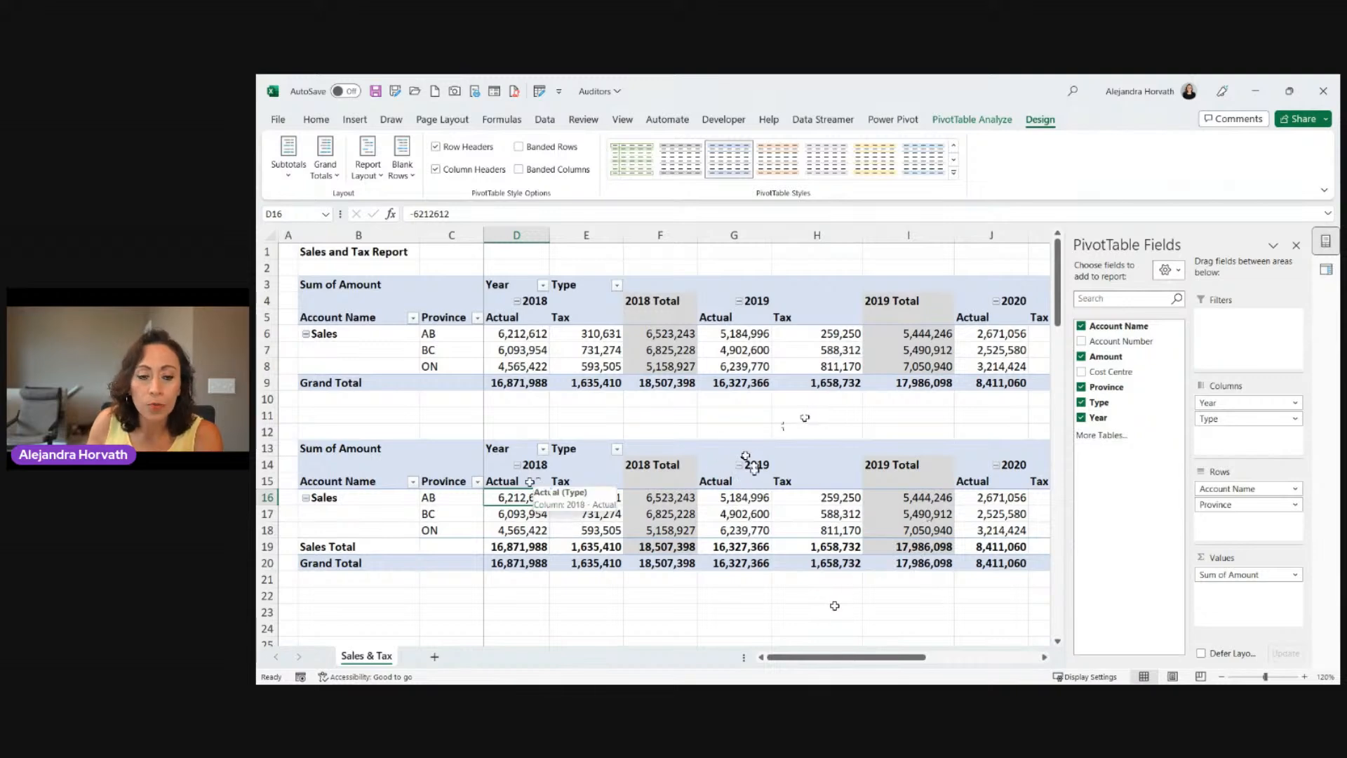
click(599, 483)
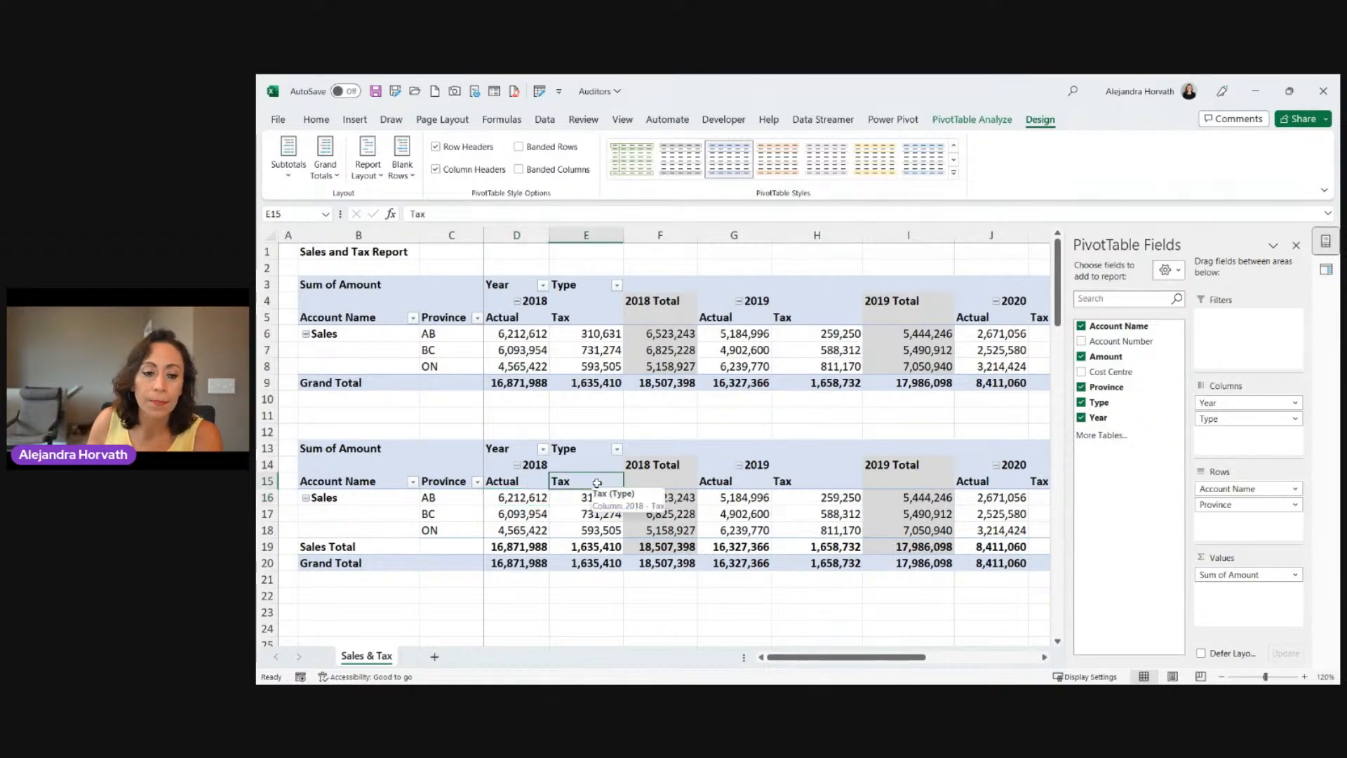
click(527, 482)
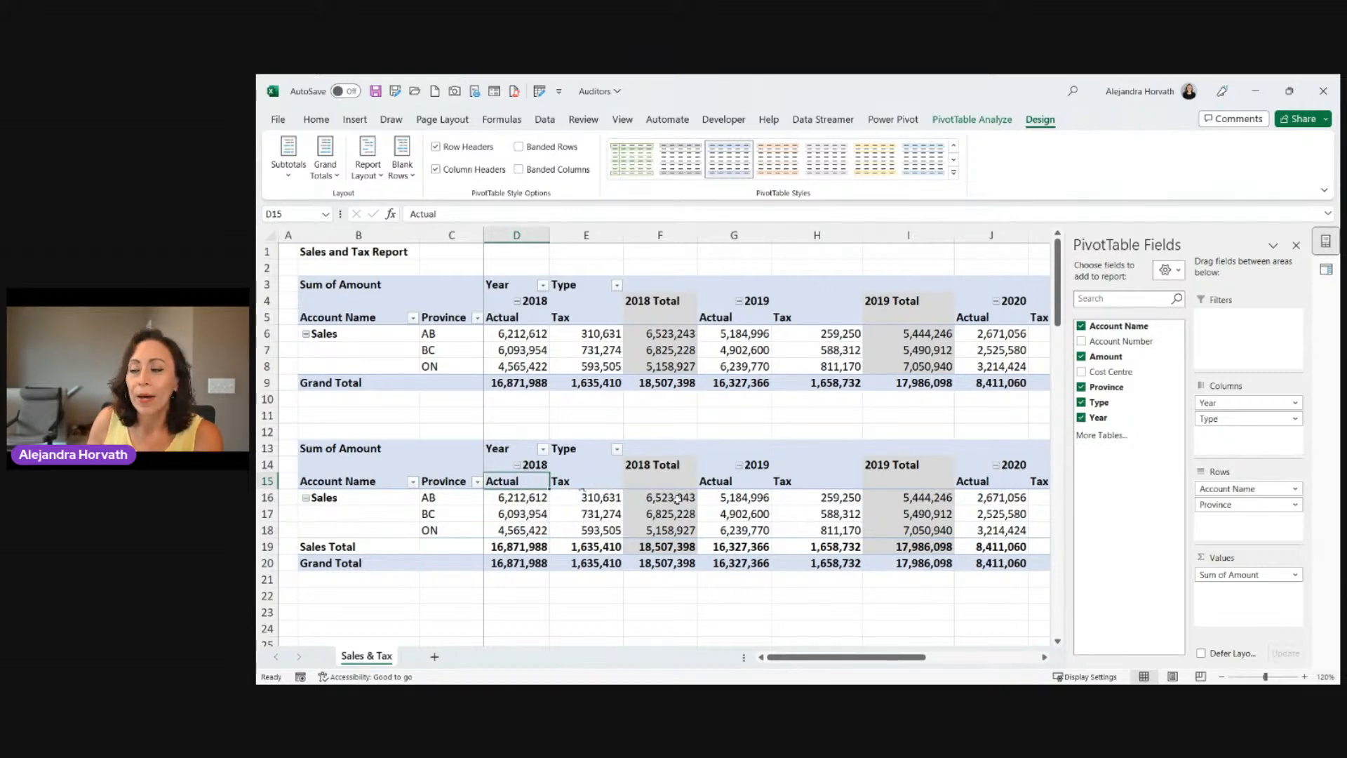
click(635, 479)
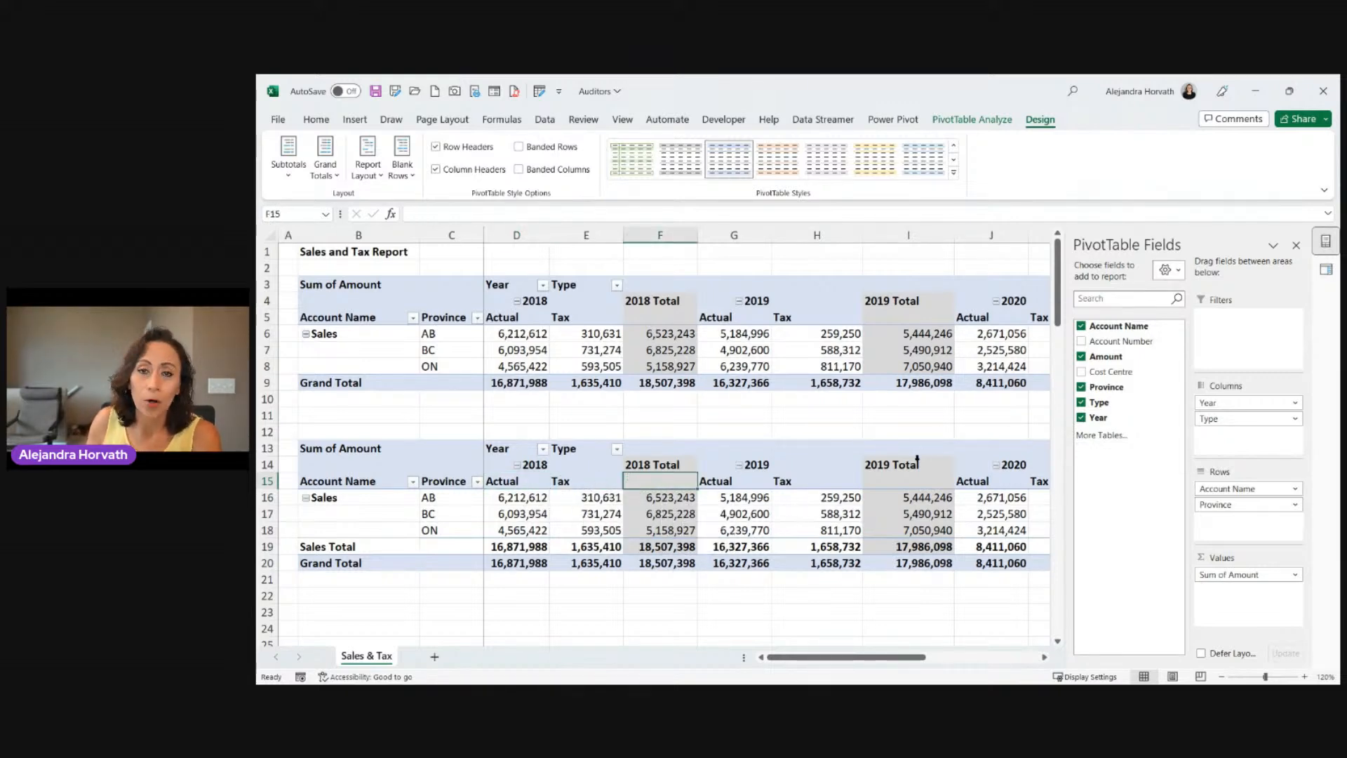